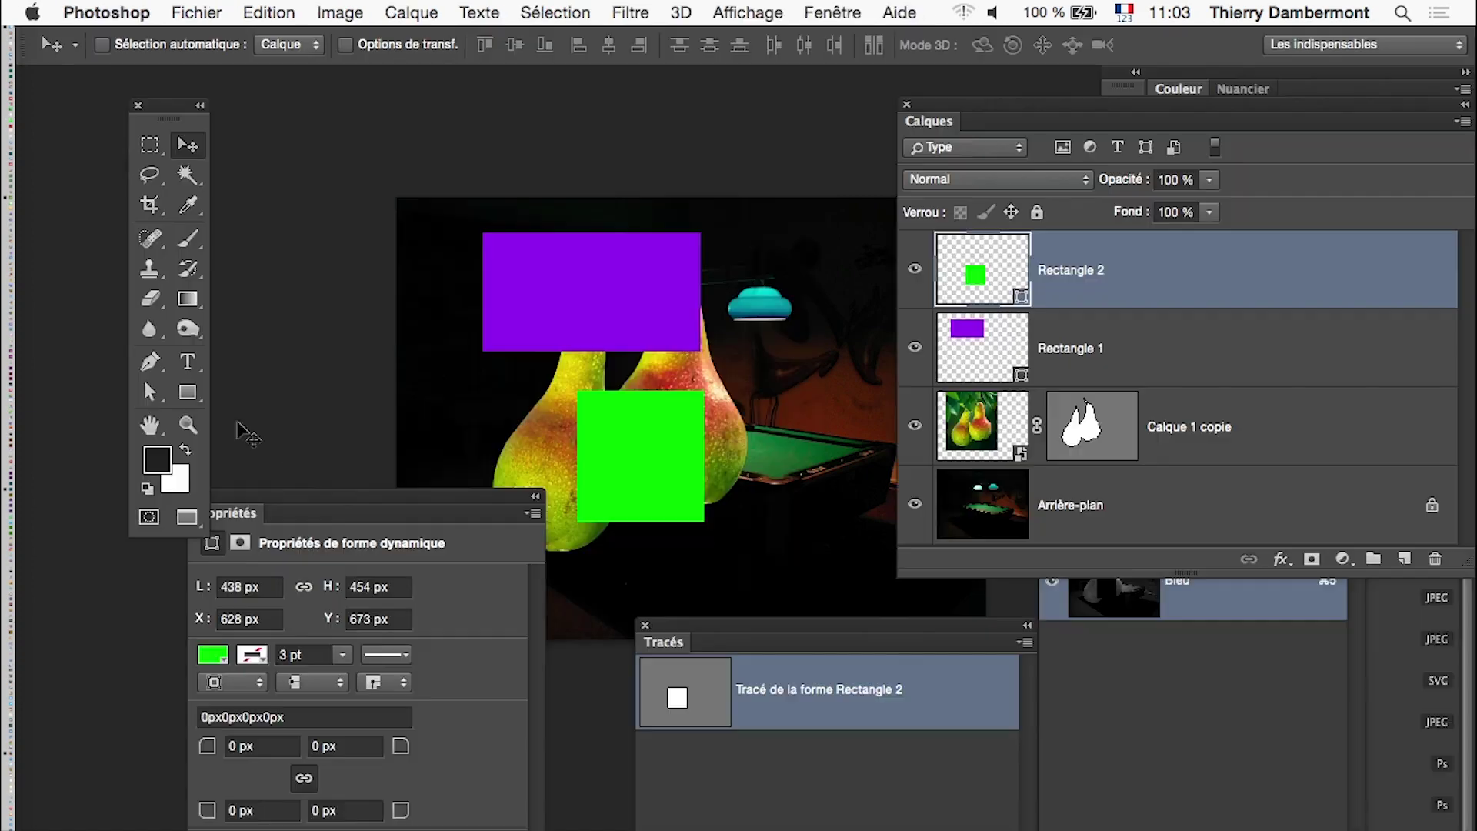
- Close the pear and picnic table documents without saving
key(super+q)
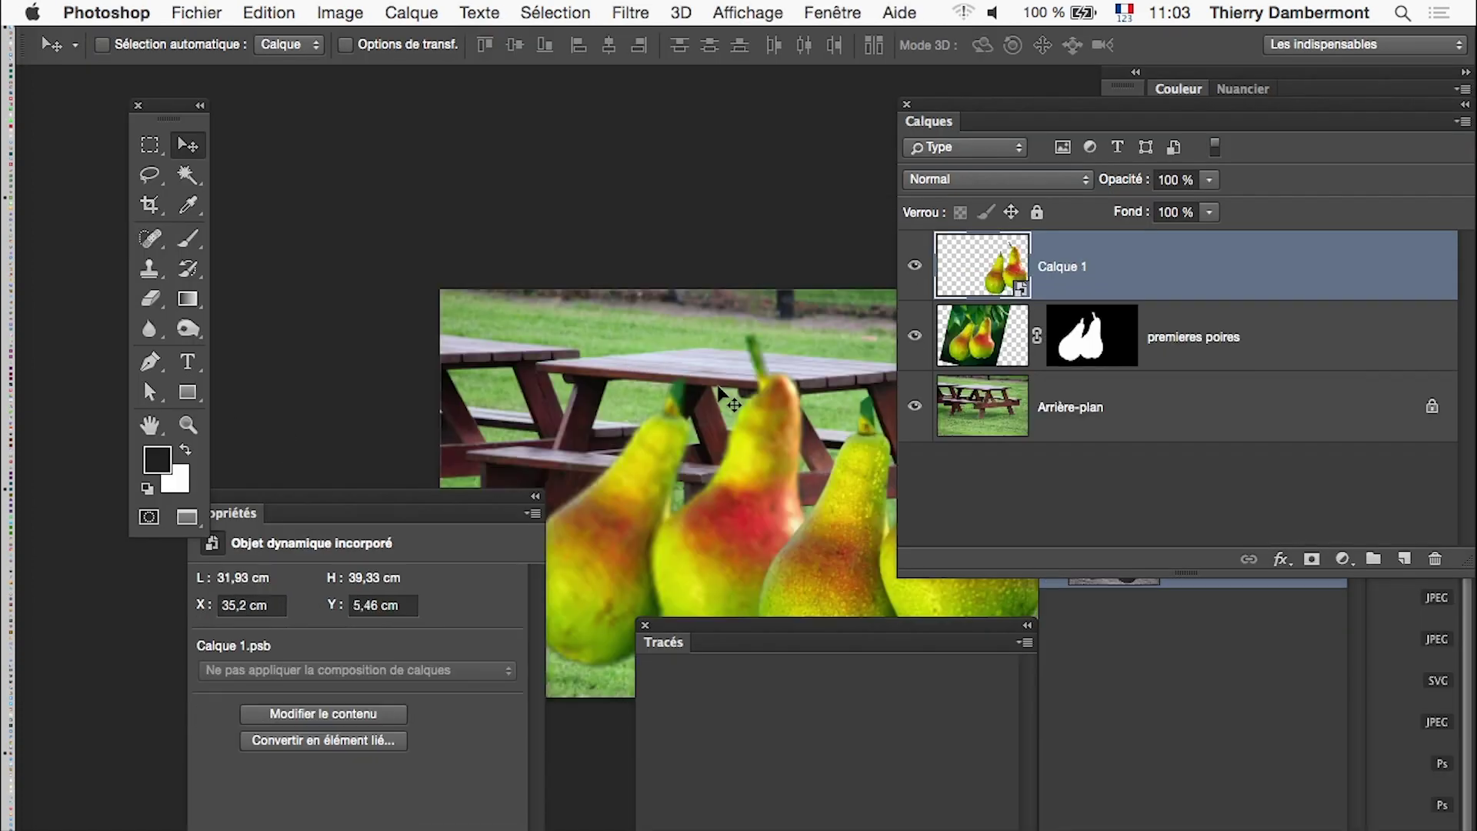
click(646, 353)
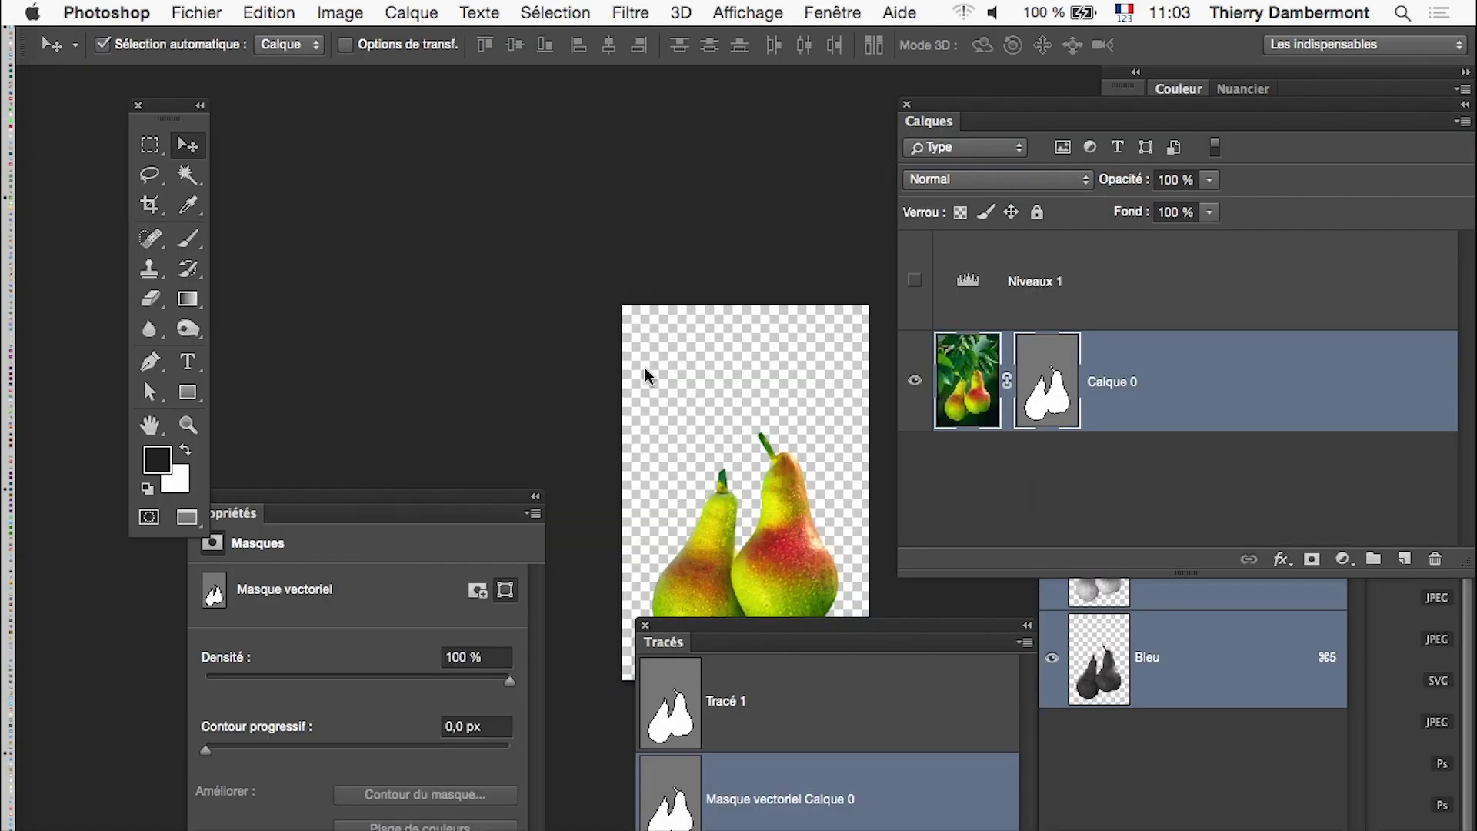
click(644, 351)
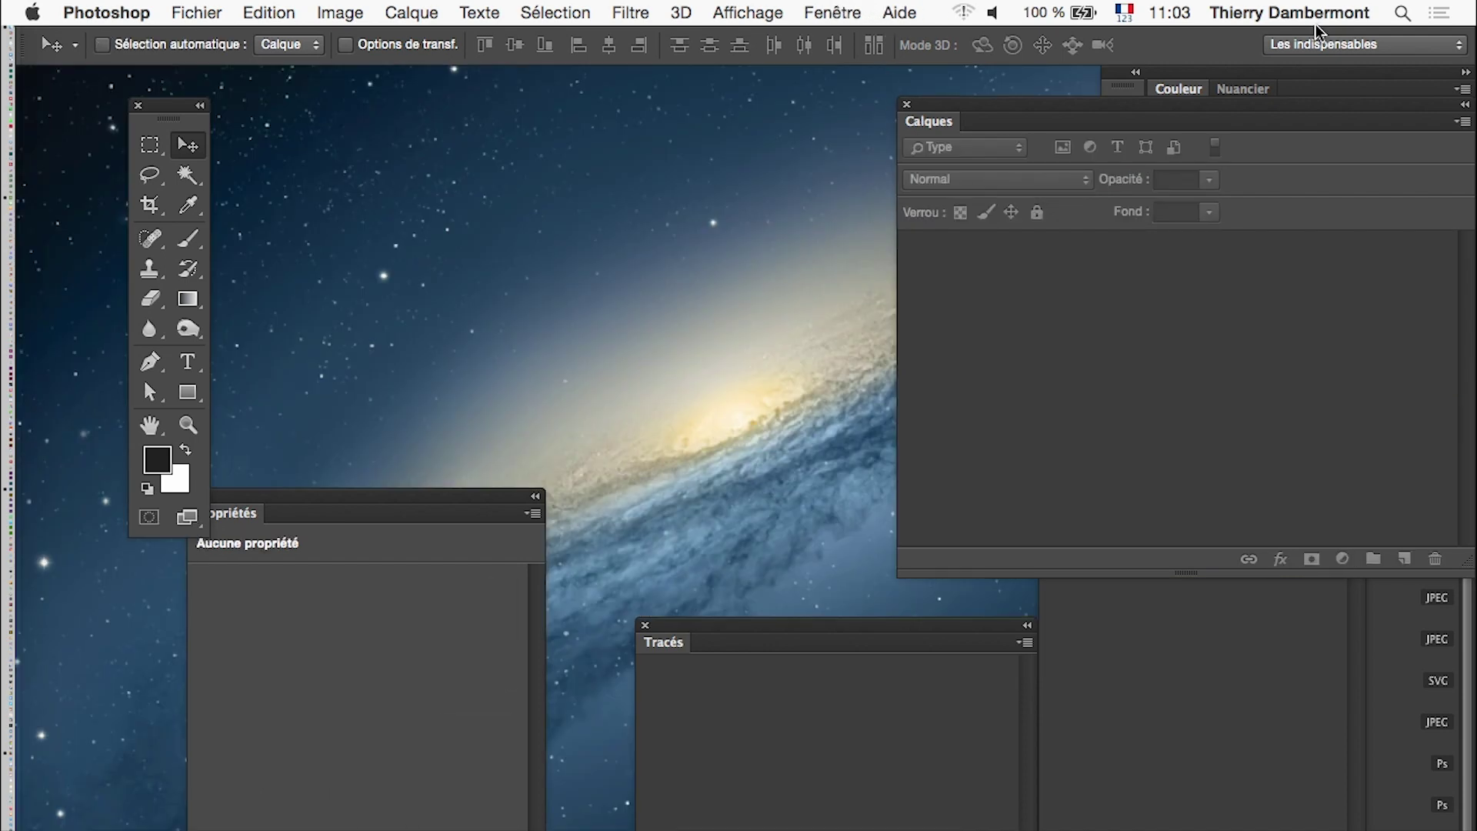
- Reset the workspace to Les indispensables and show the toolbar in two columns
click(1324, 44)
click(1338, 115)
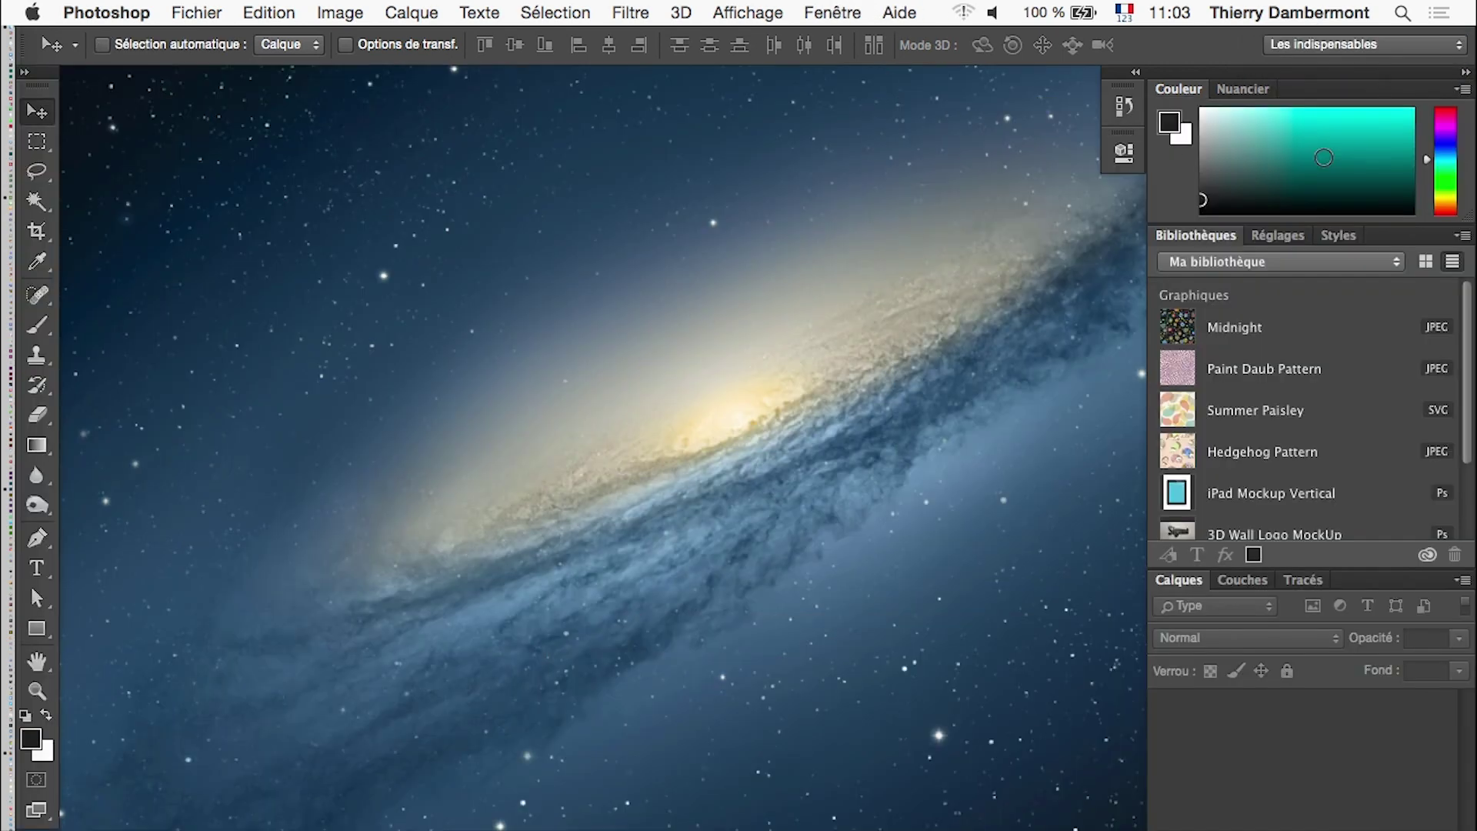
click(25, 71)
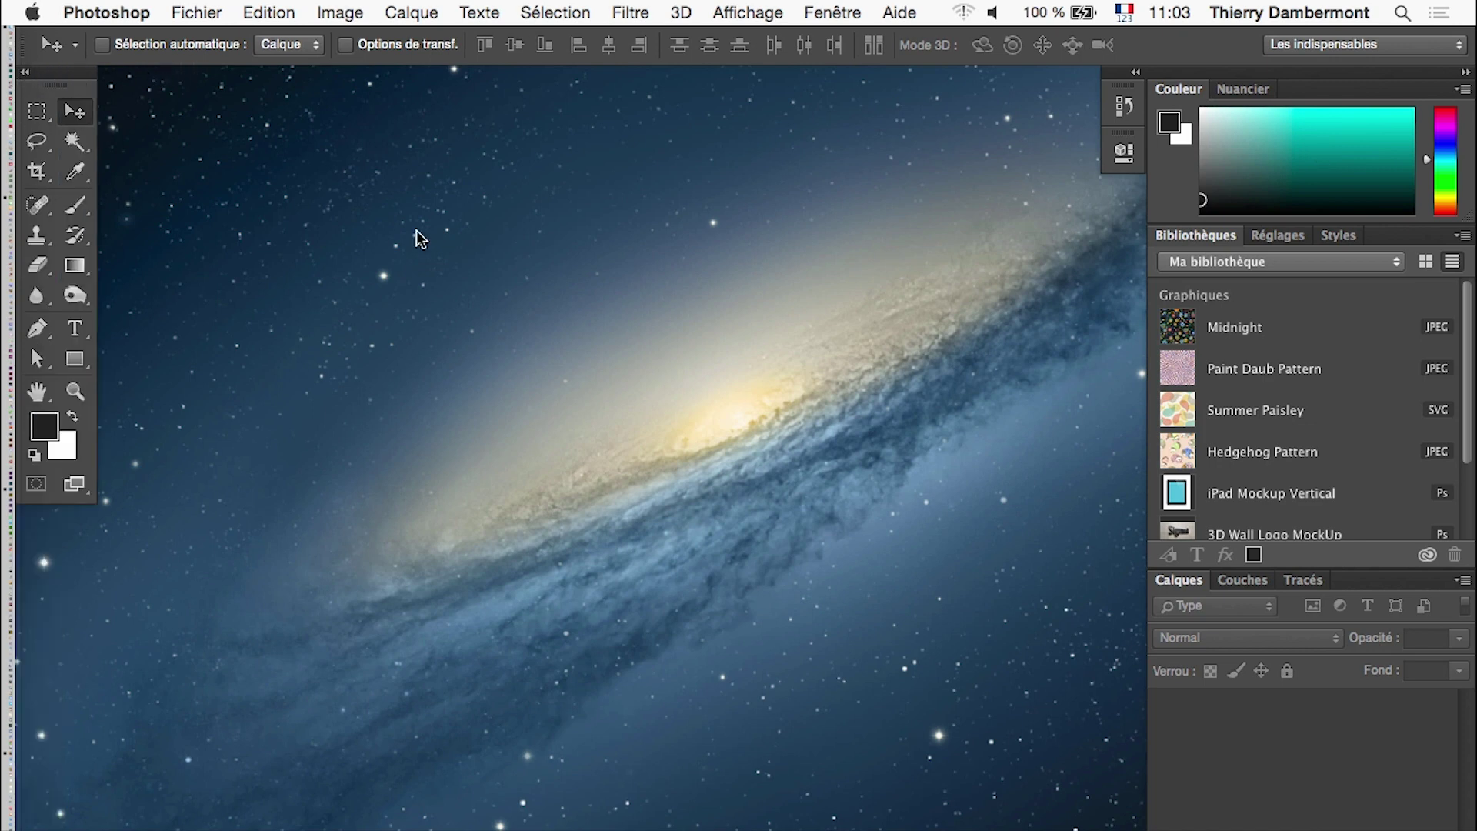
- Switch to Firefox and cycle through the tabs to the table public domain results
key(super+Tab)
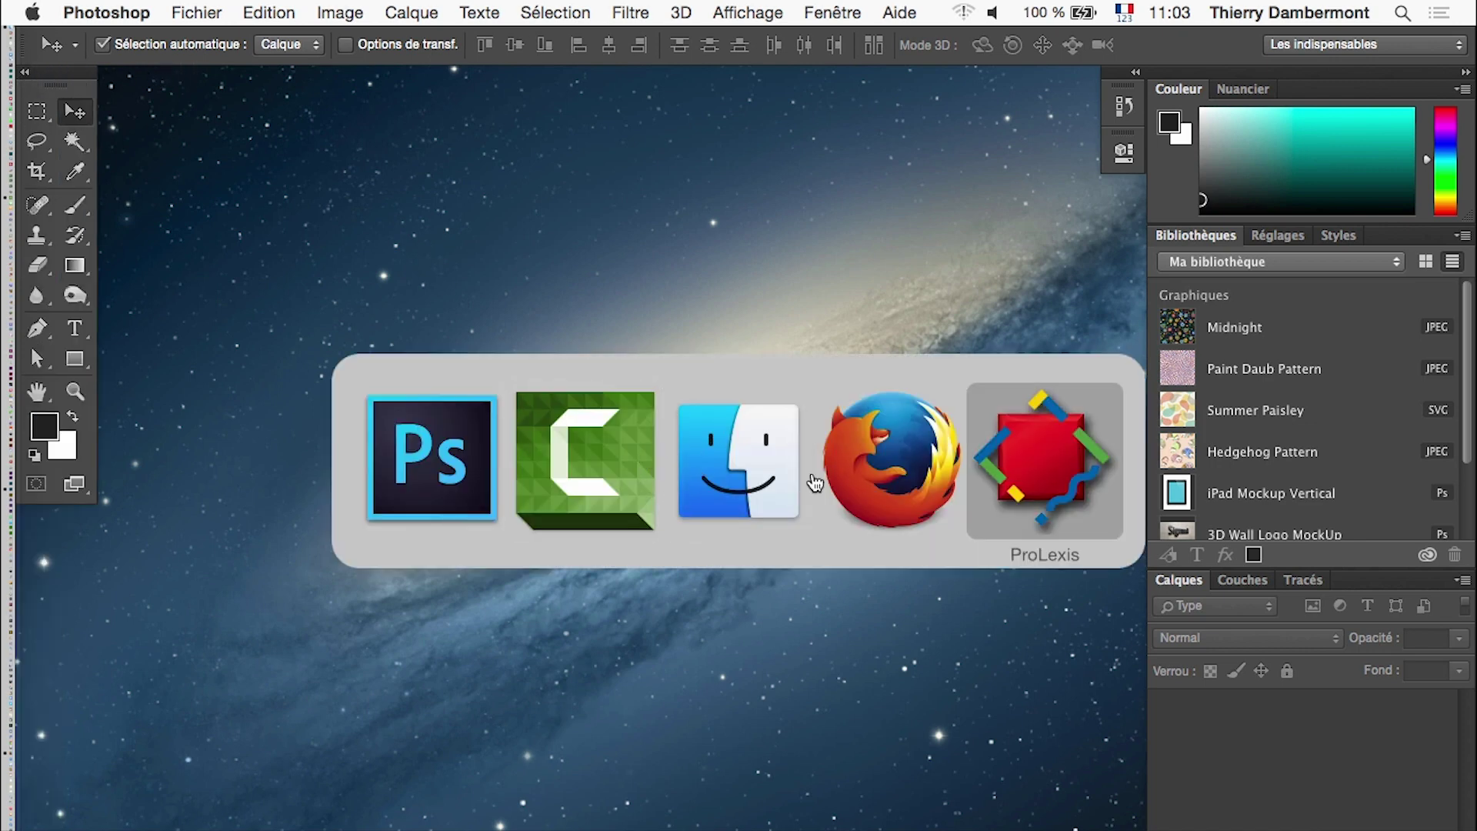
click(932, 483)
key(ctrl+Tab)
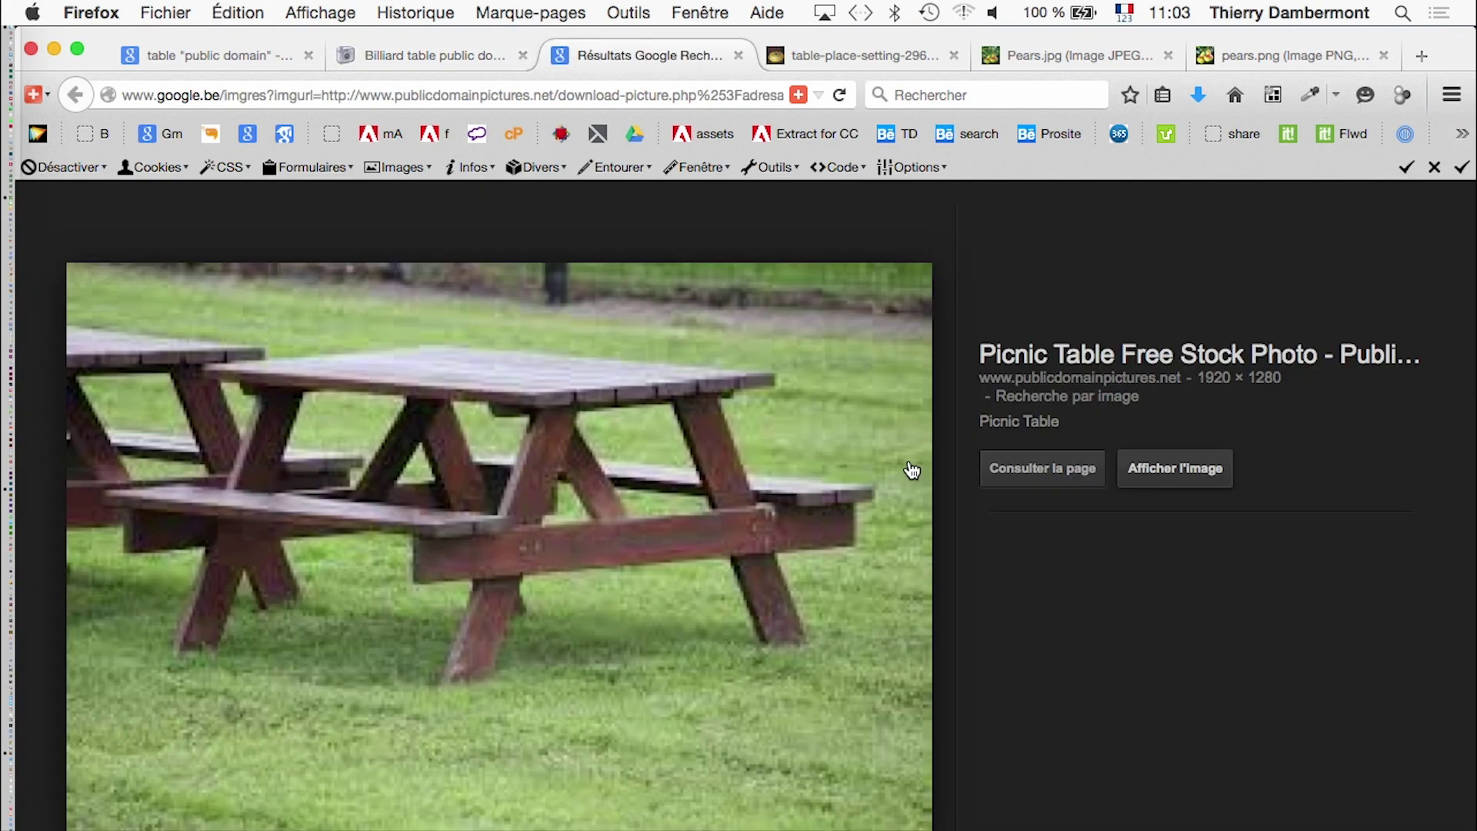
key(ctrl+Tab)
key(ctrl+Tab)
key(ctrl+Tab)
key(ctrl+Tab)
key(ctrl+Tab)
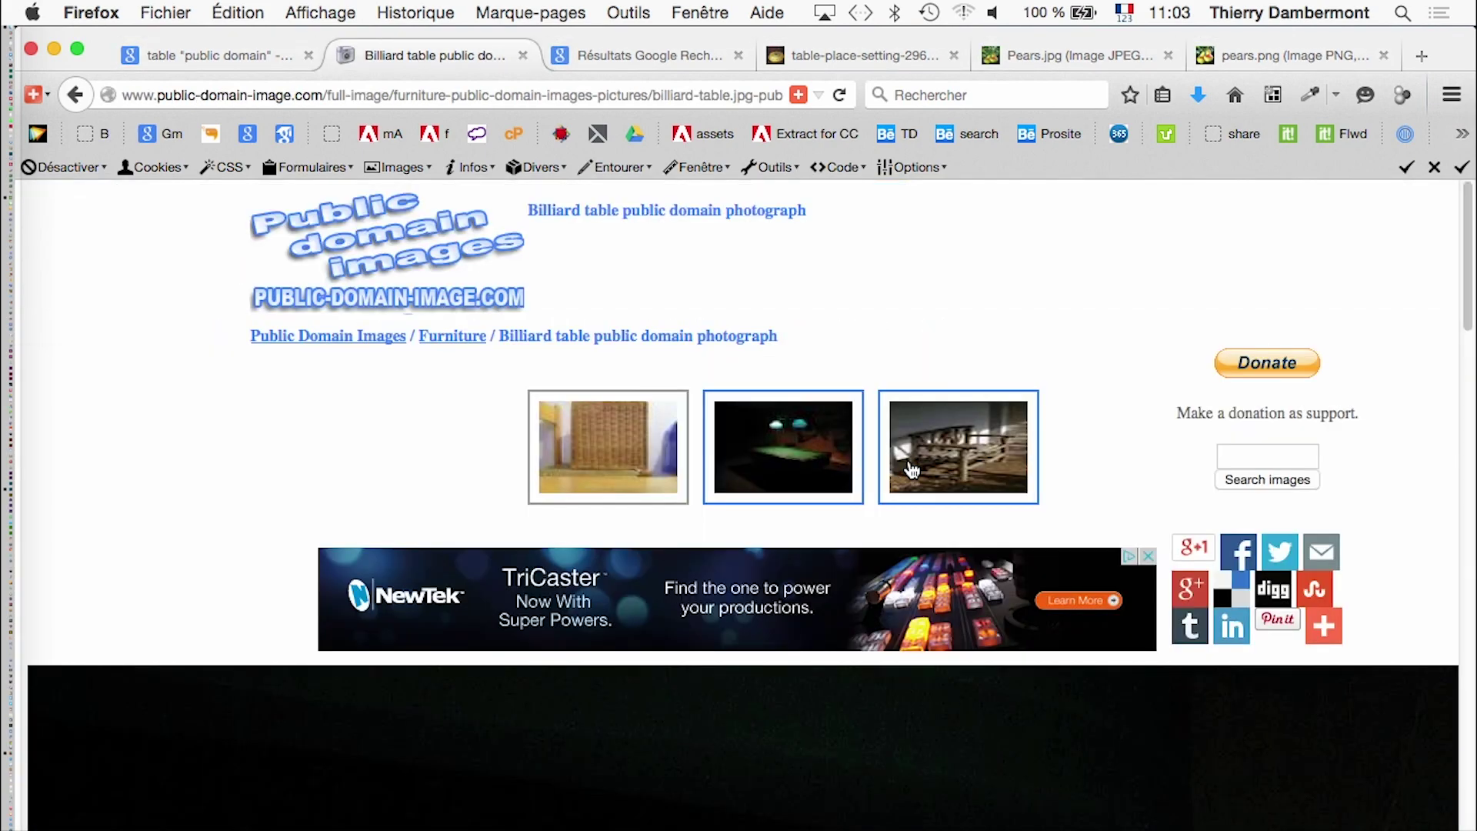
key(ctrl+Tab)
key(ctrl+Tab)
key(ctrl+Tab)
key(ctrl+Tab)
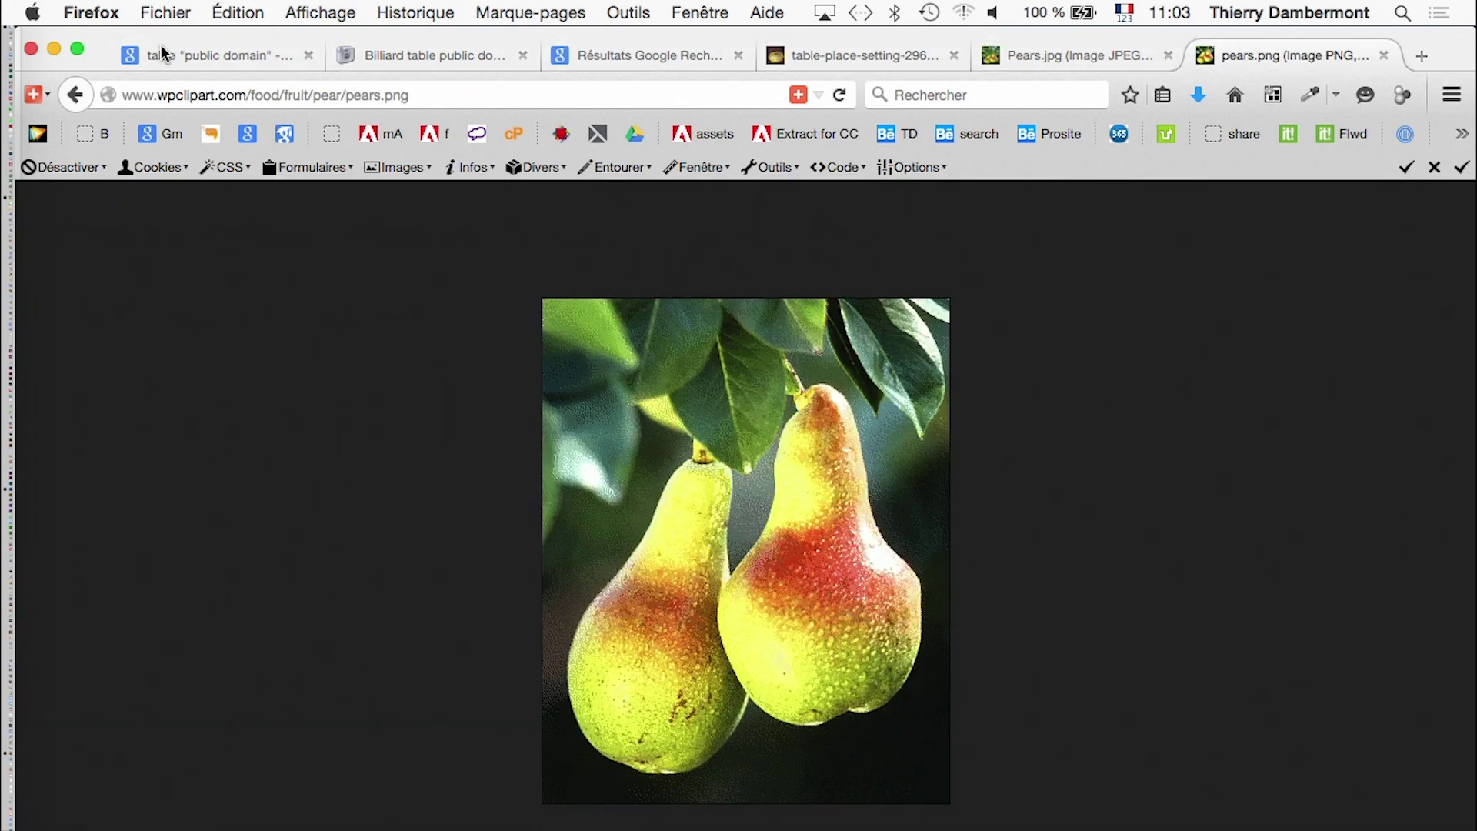
click(159, 62)
- Close the table search window and all six of its tabs
click(733, 9)
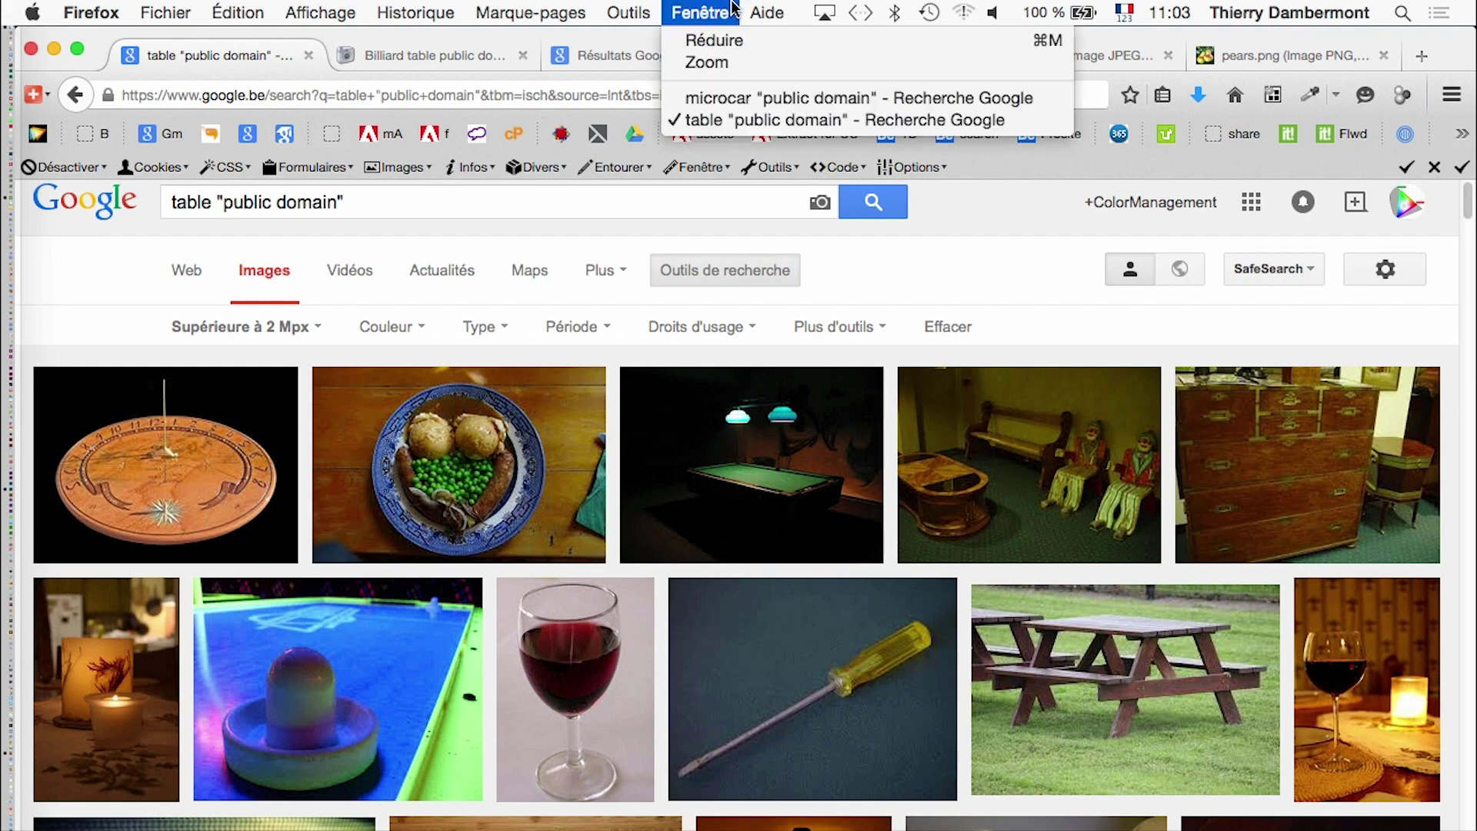
click(739, 121)
click(31, 49)
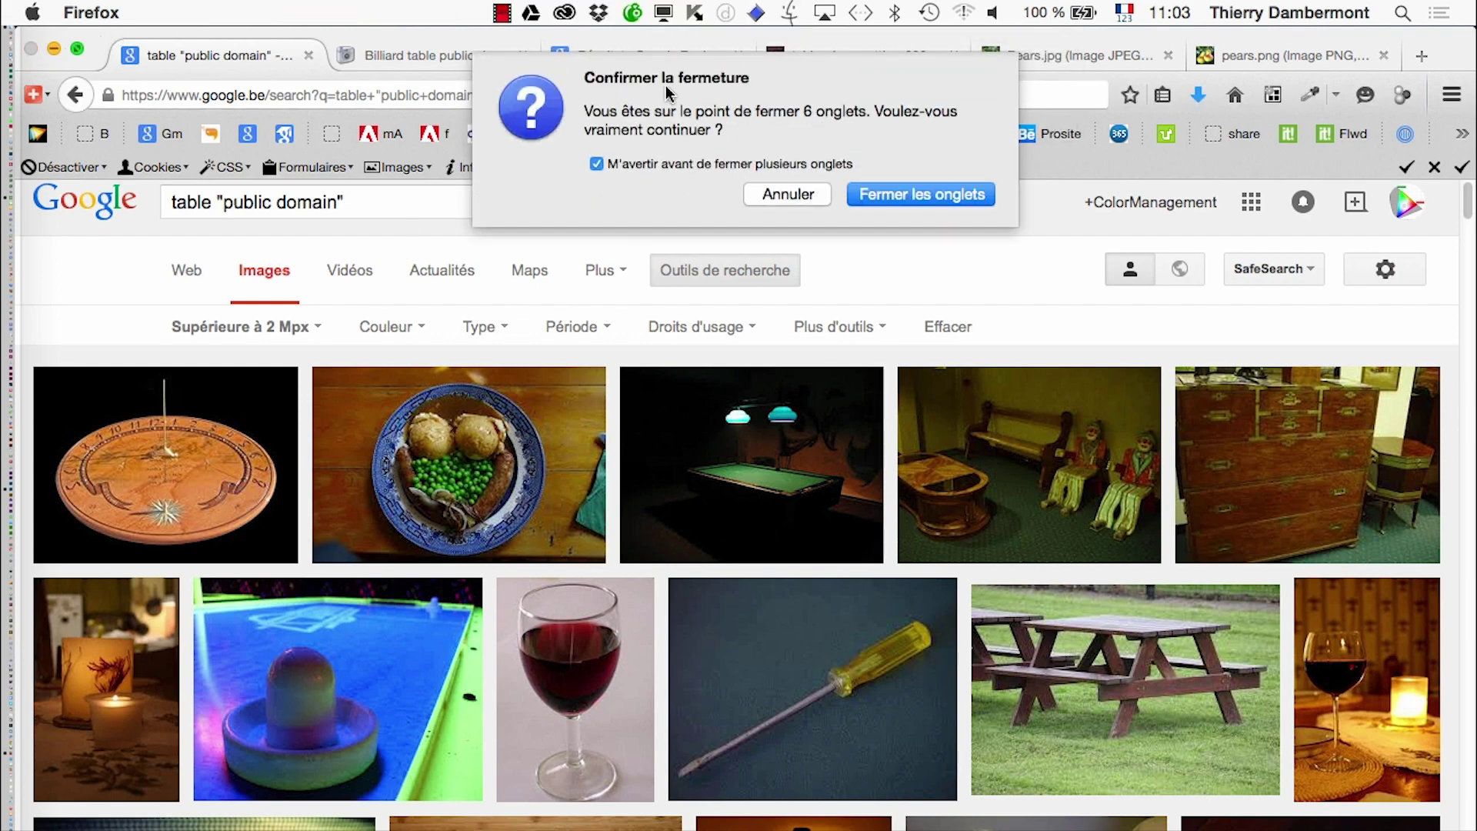
click(988, 199)
click(690, 13)
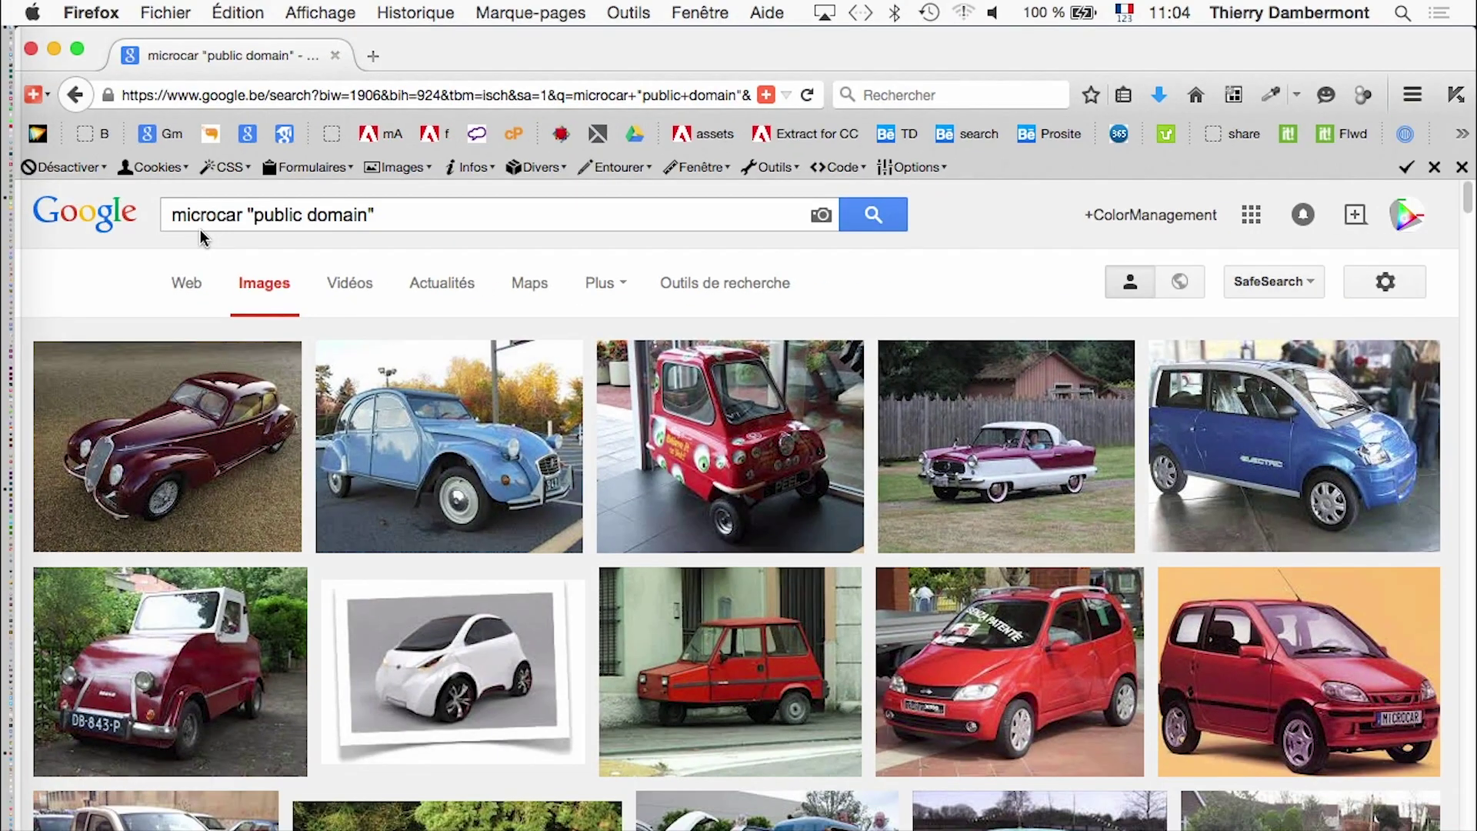
- Scroll down the microcar "public domain" image results to the row with the blue Peel car
scroll(933, 681, down, 5)
scroll(932, 681, down, 1)
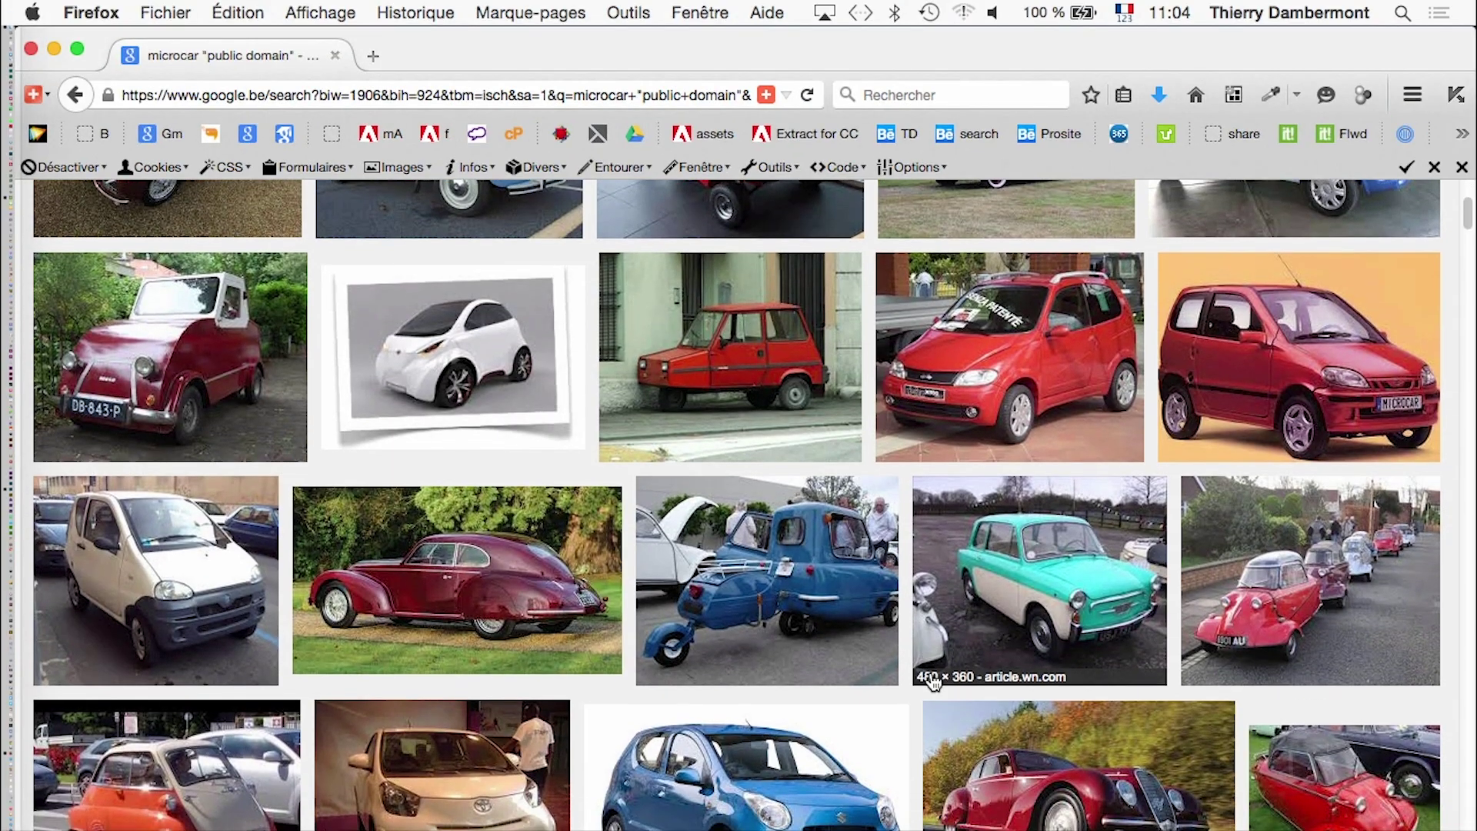
scroll(932, 681, down, 1)
scroll(933, 677, down, 1)
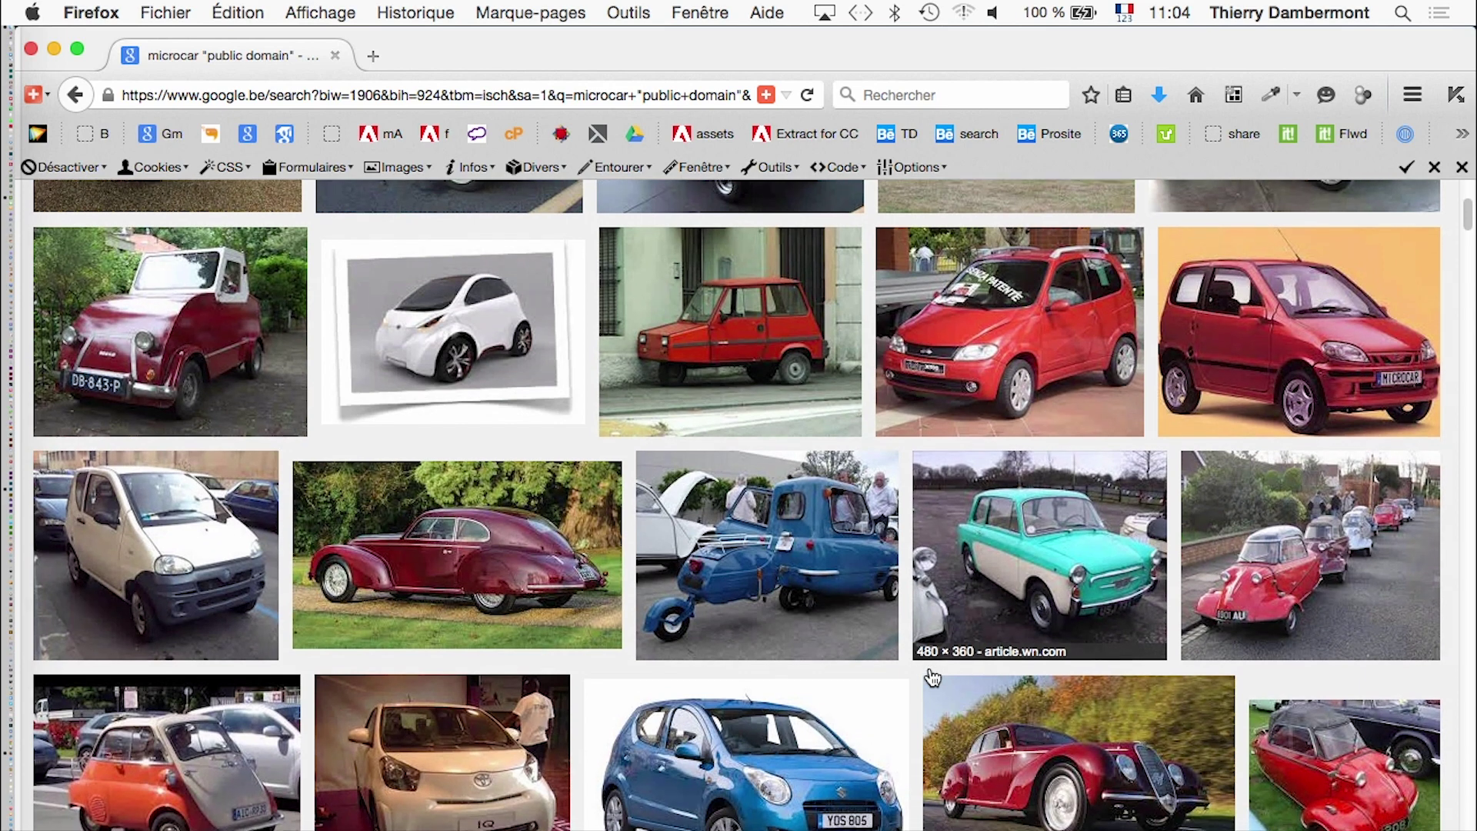
scroll(932, 677, down, 1)
scroll(933, 673, down, 1)
scroll(932, 673, down, 2)
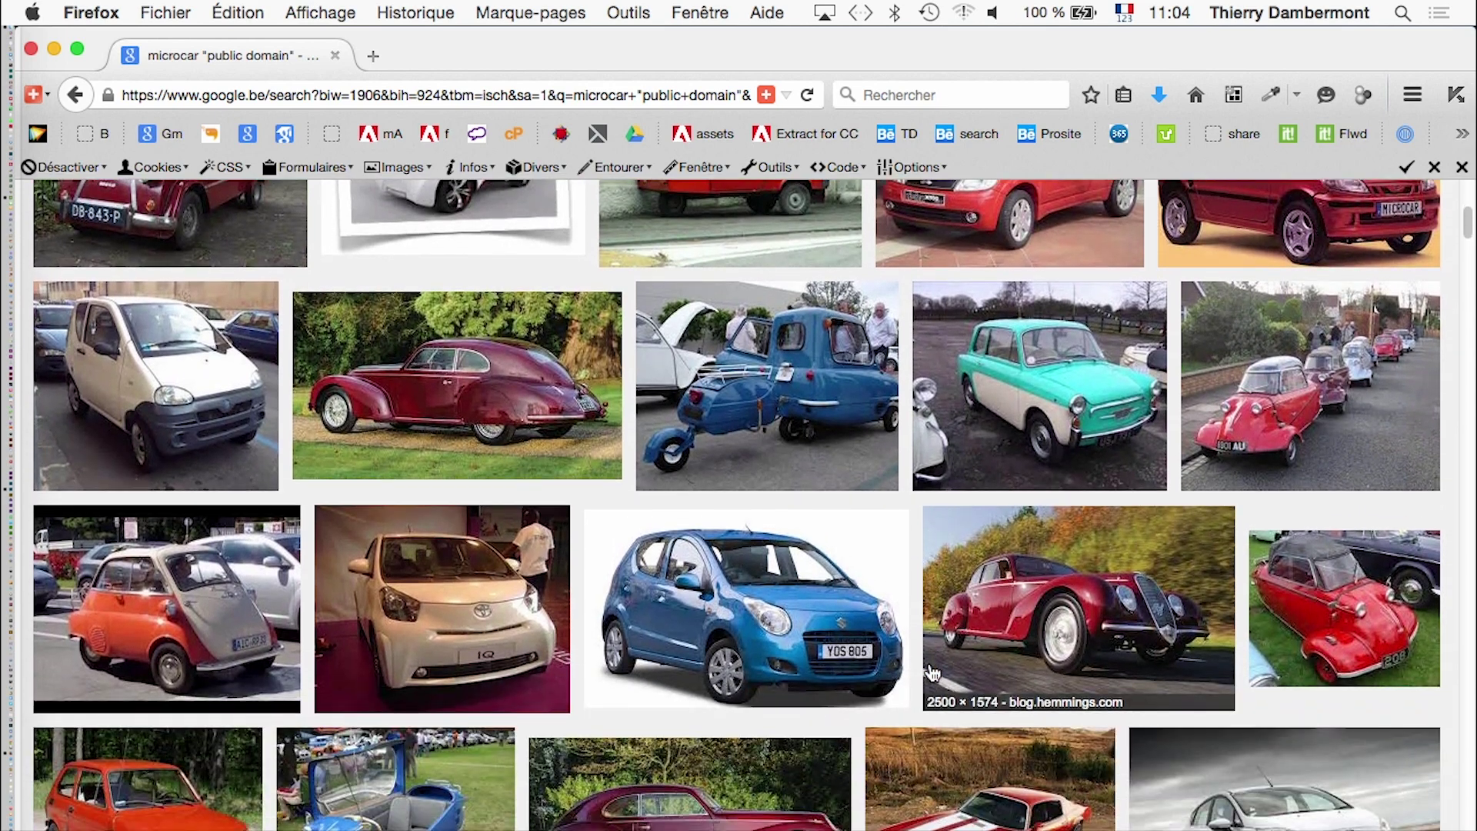
scroll(933, 673, down, 5)
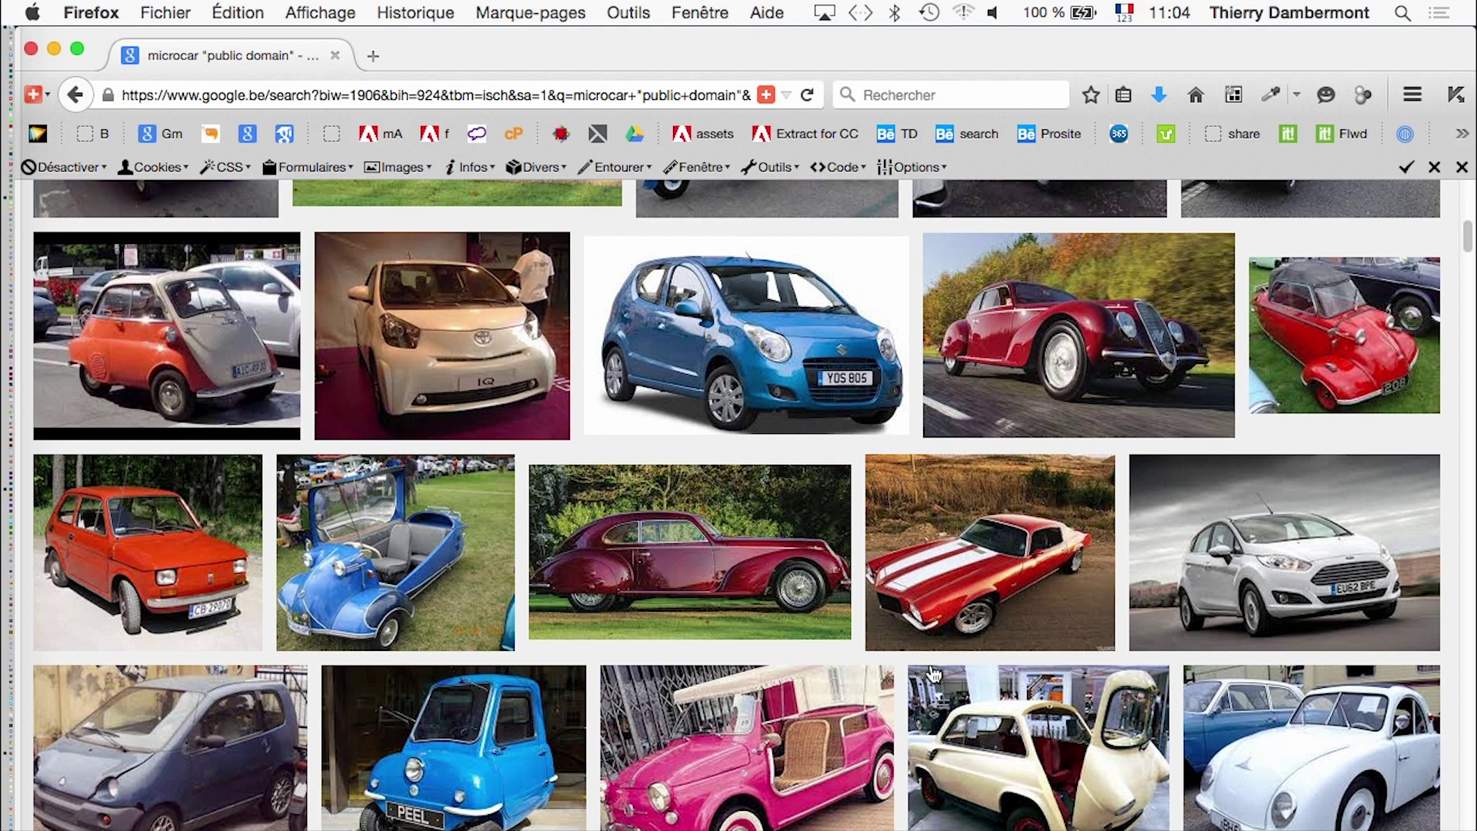
scroll(933, 675, down, 1)
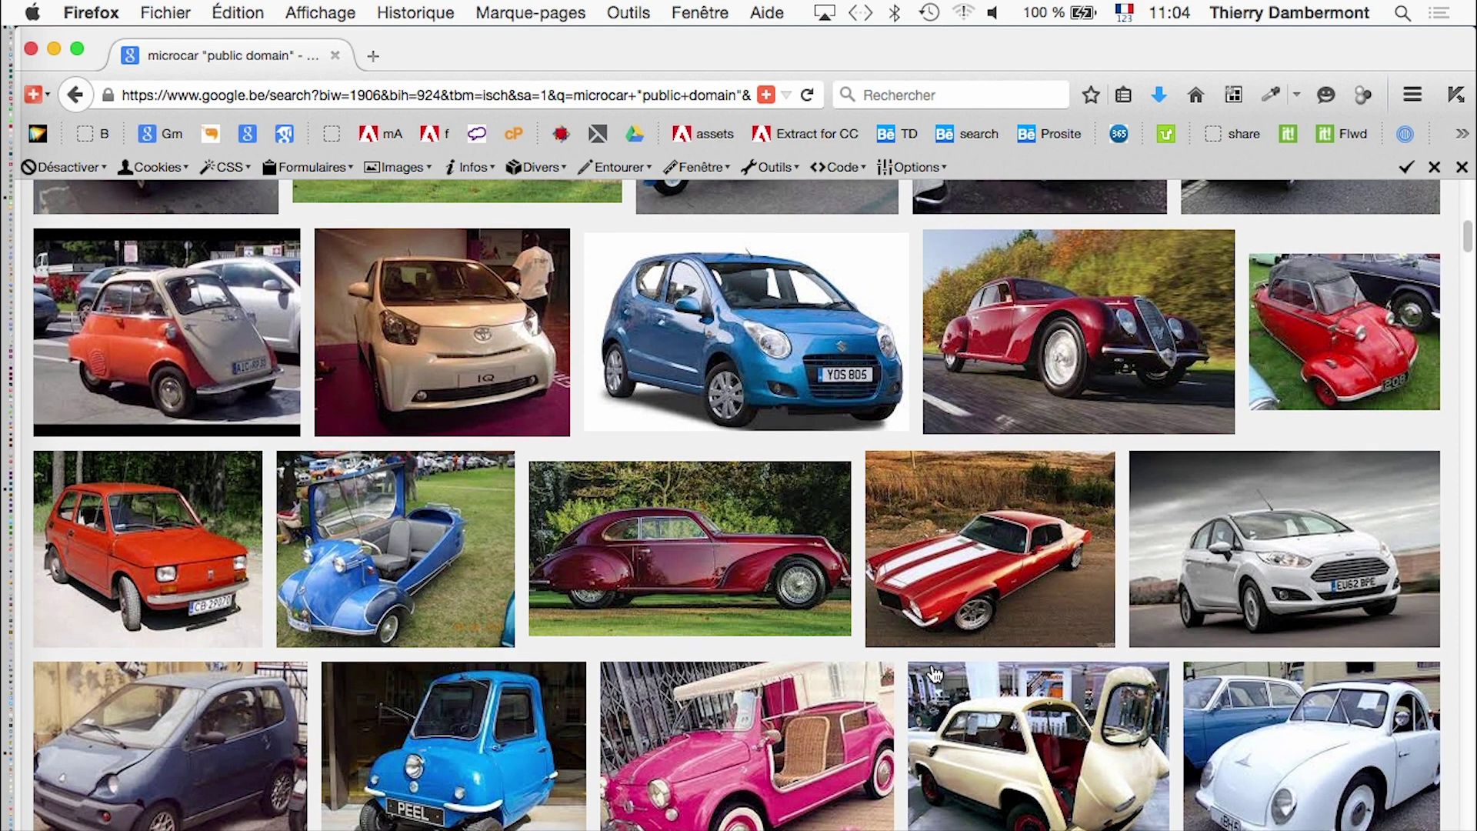
- Save the full-size blue Peel photo as world's_smallest_car_13.jpg in the Photoshop jour 3 folder
click(432, 766)
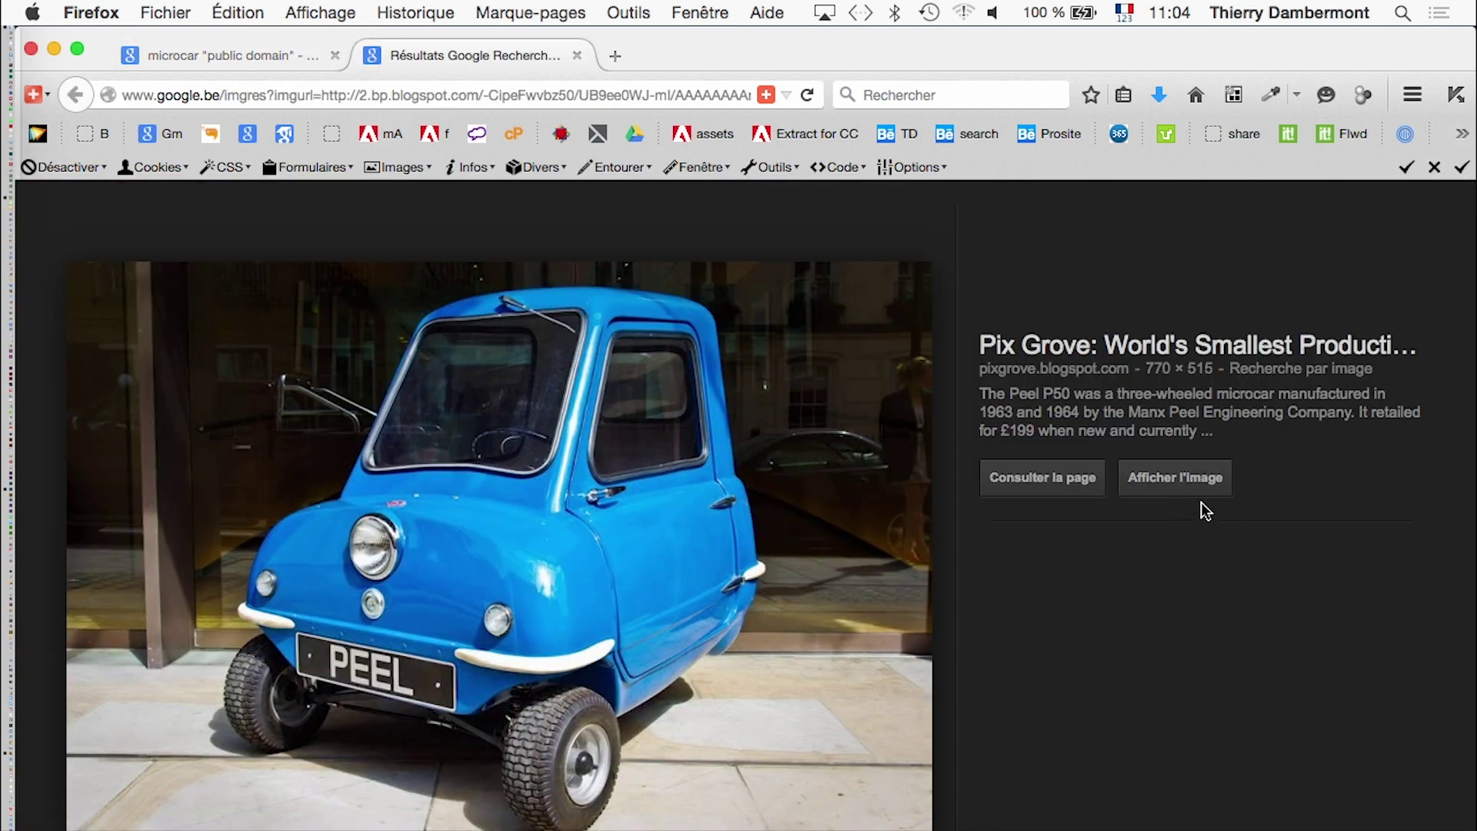
click(1196, 479)
right_click(853, 552)
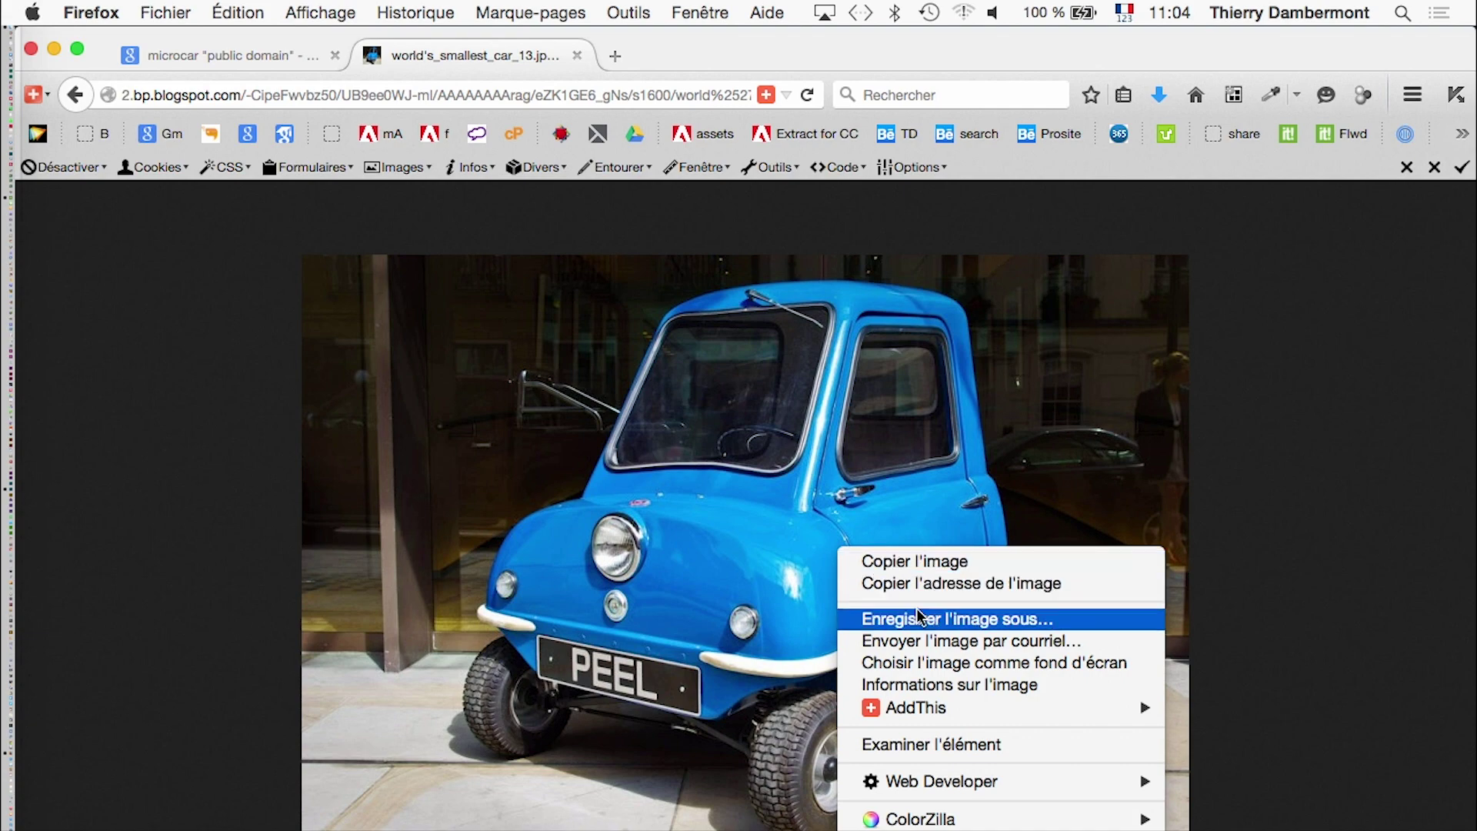
key(Return)
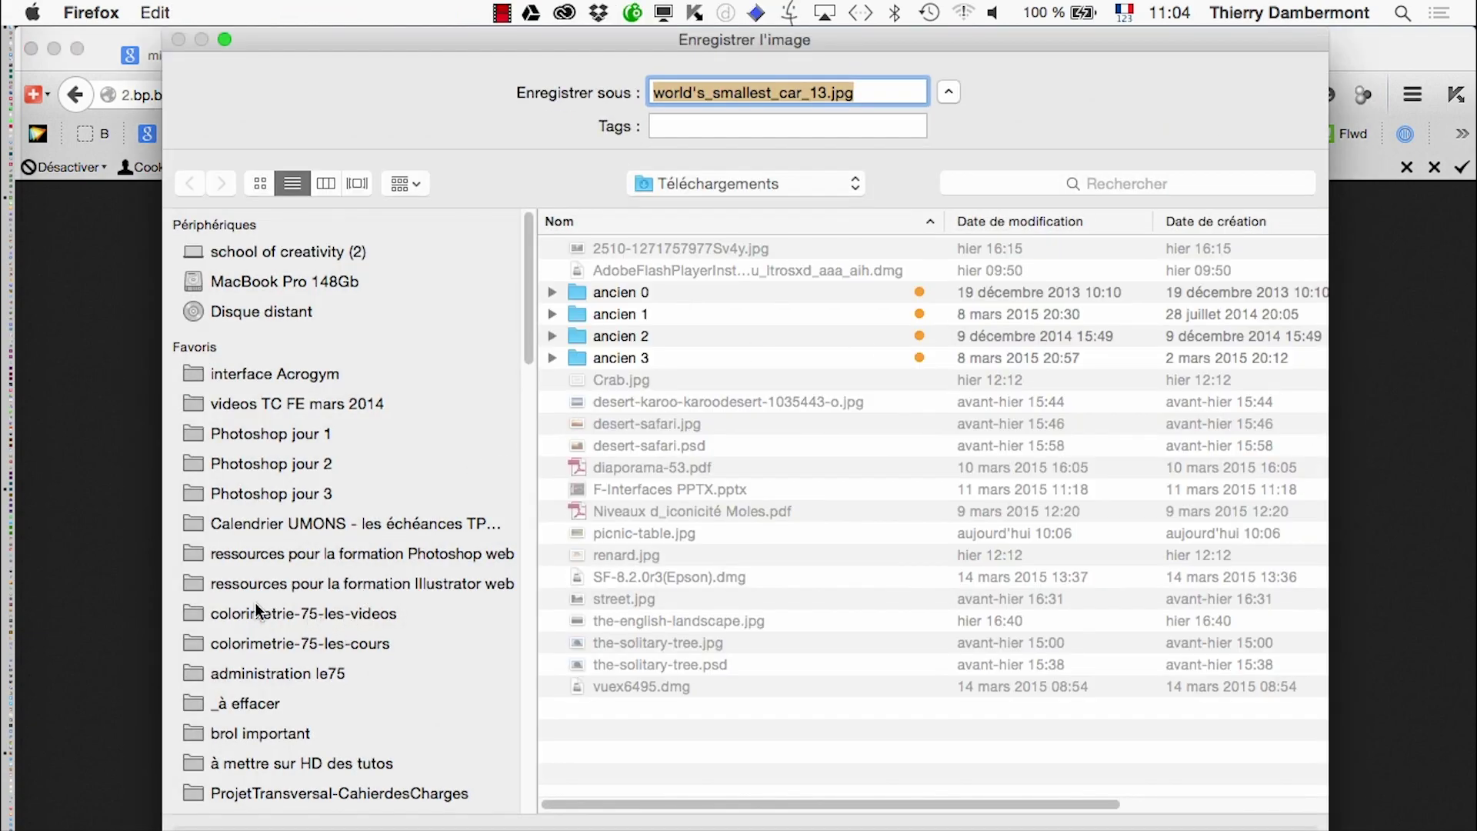
click(268, 496)
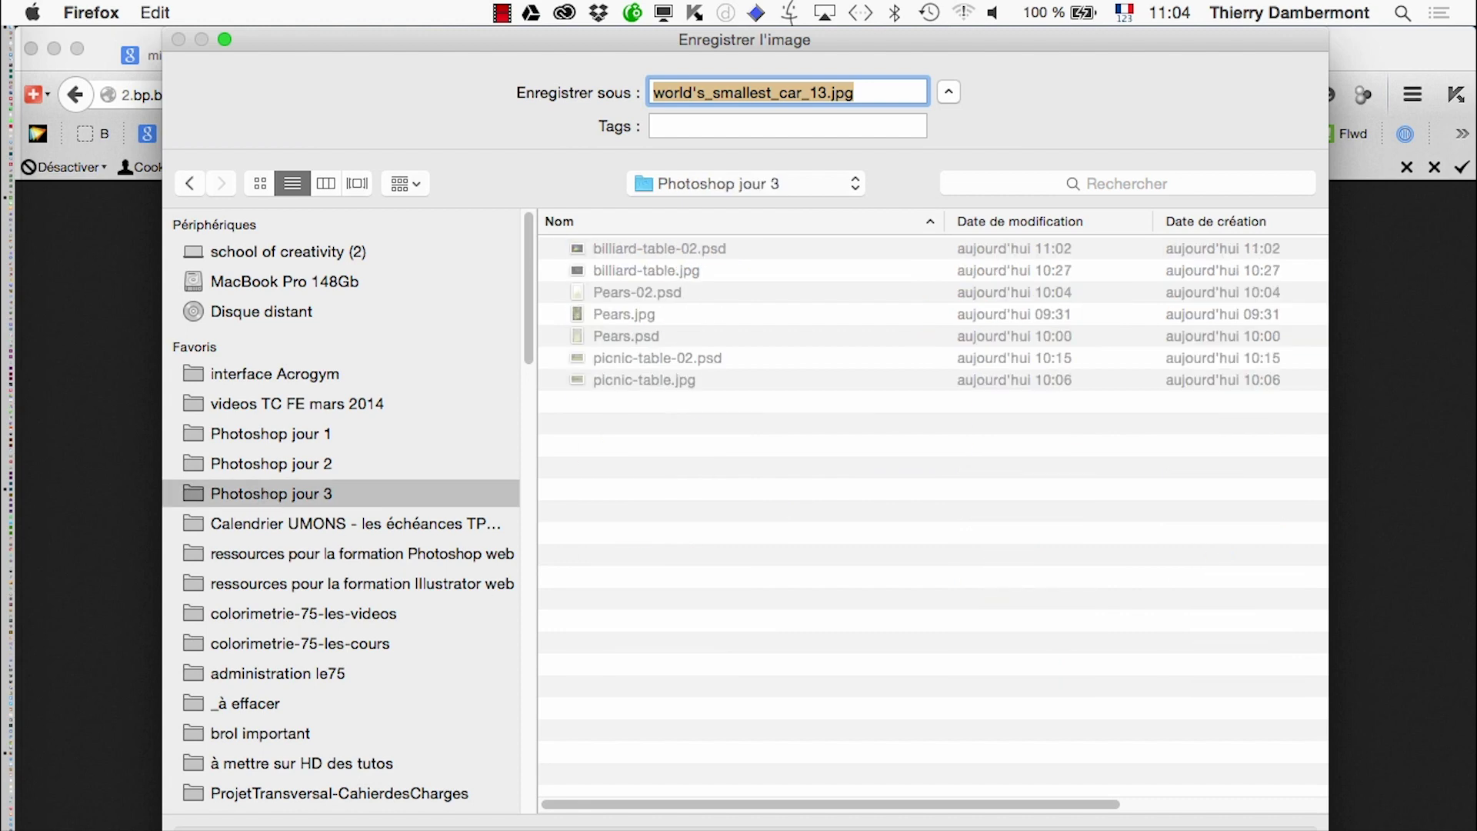
key(Return)
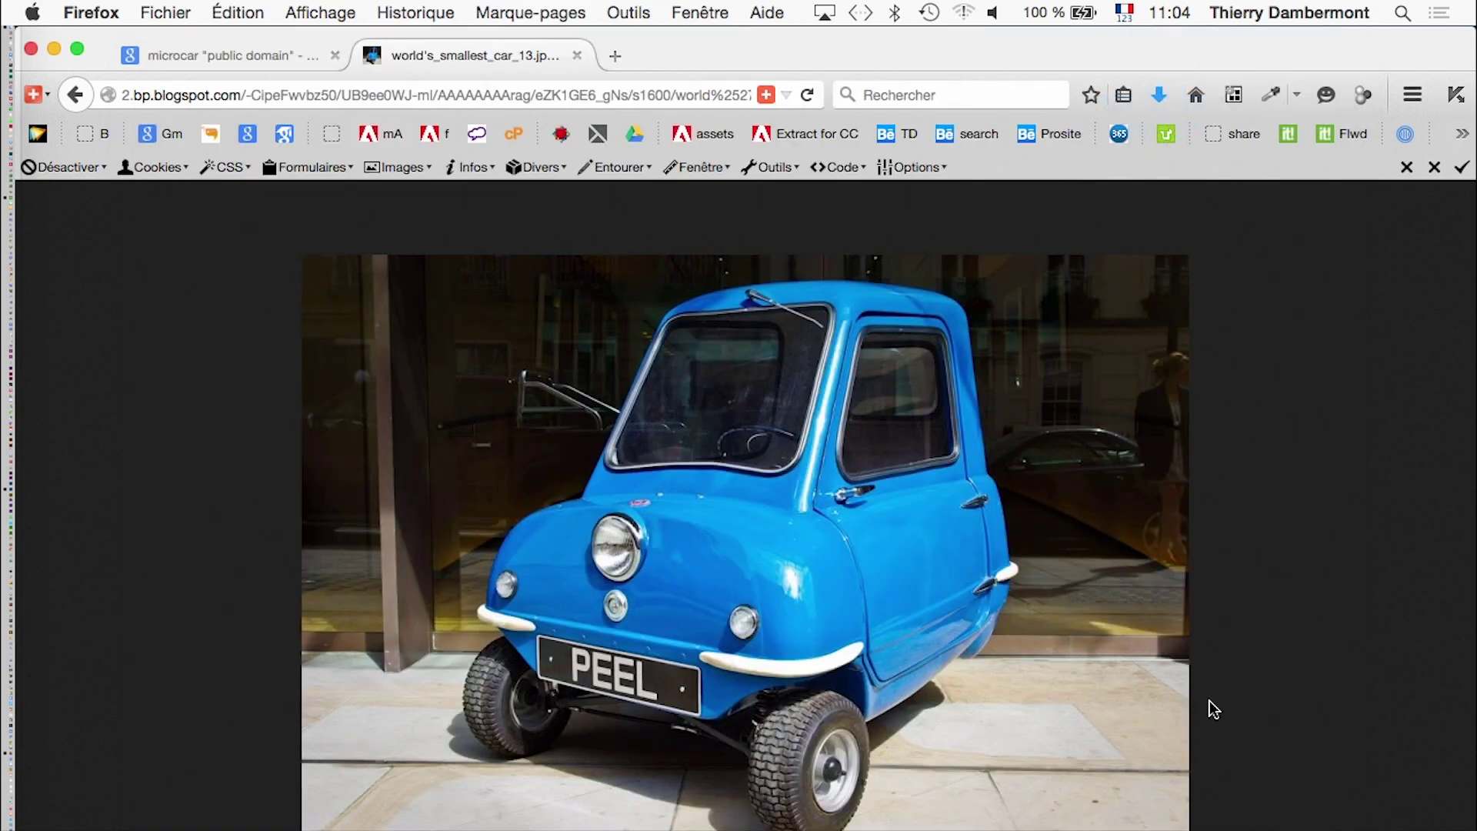
key(super+Tab)
key(super+Tab)
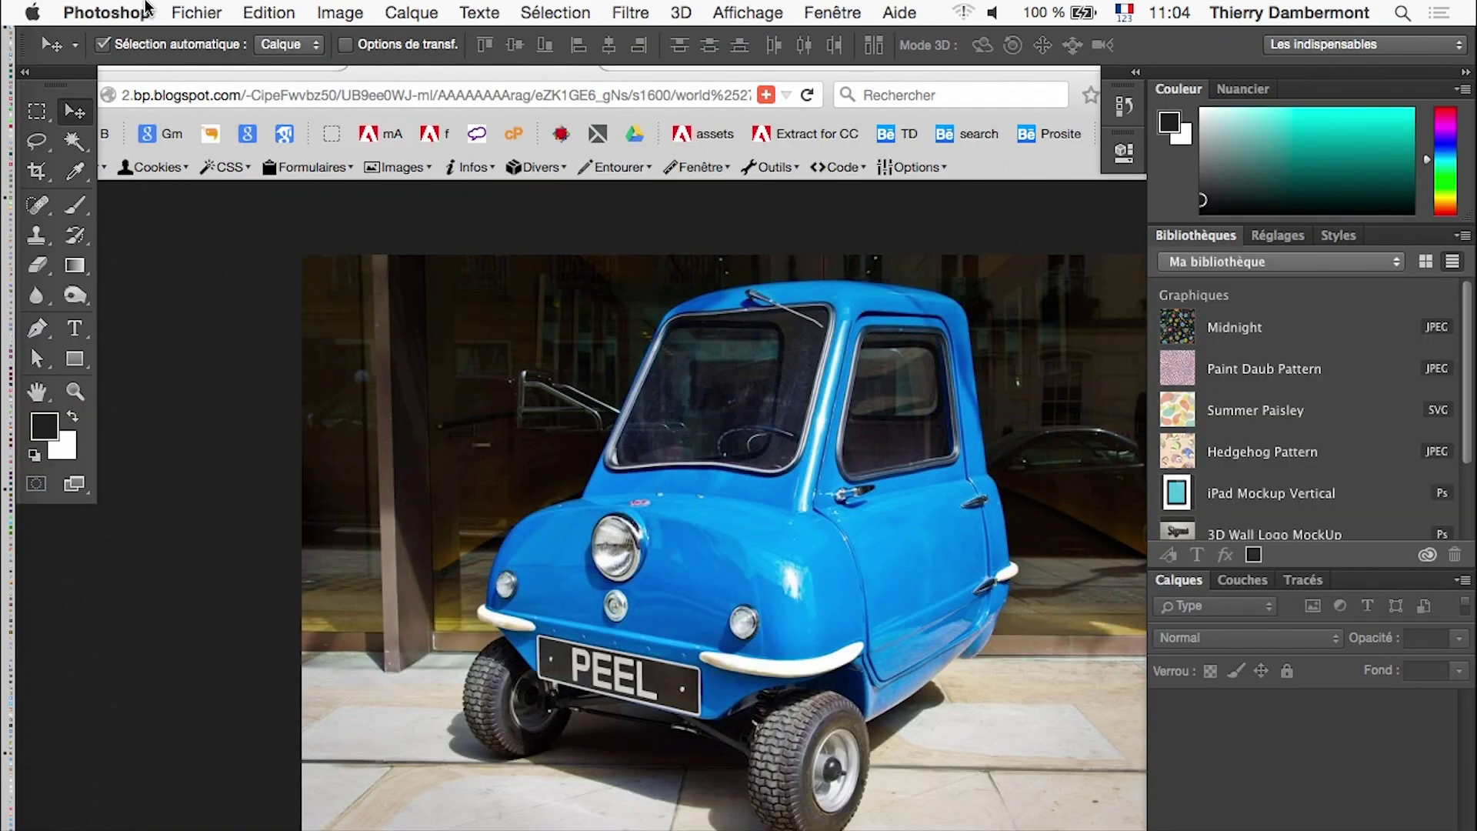
- Open world's_smallest_car_13.jpg in Photoshop, assigning it a colour profile
key(alt+super+h)
click(196, 12)
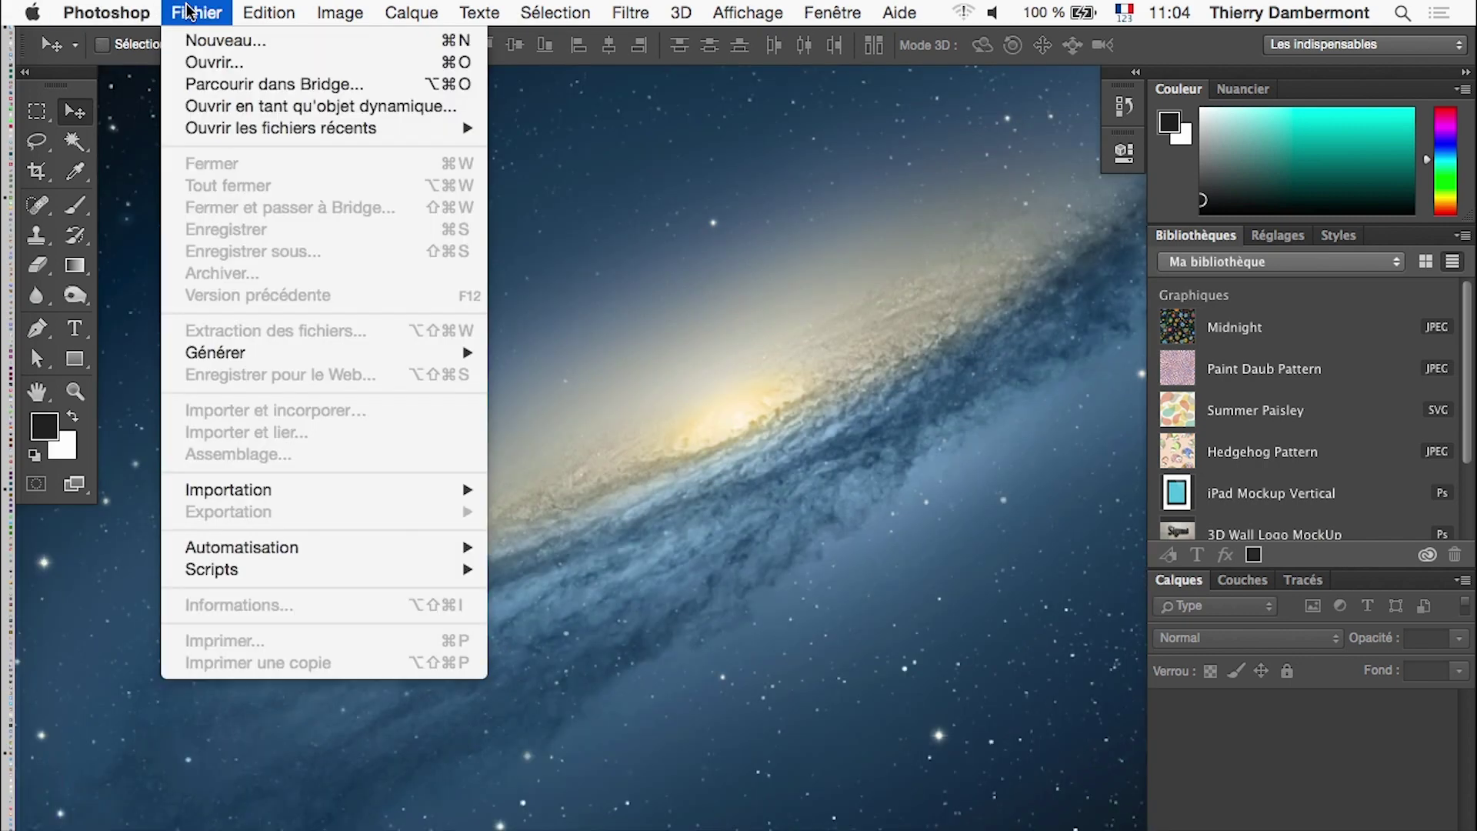
click(202, 62)
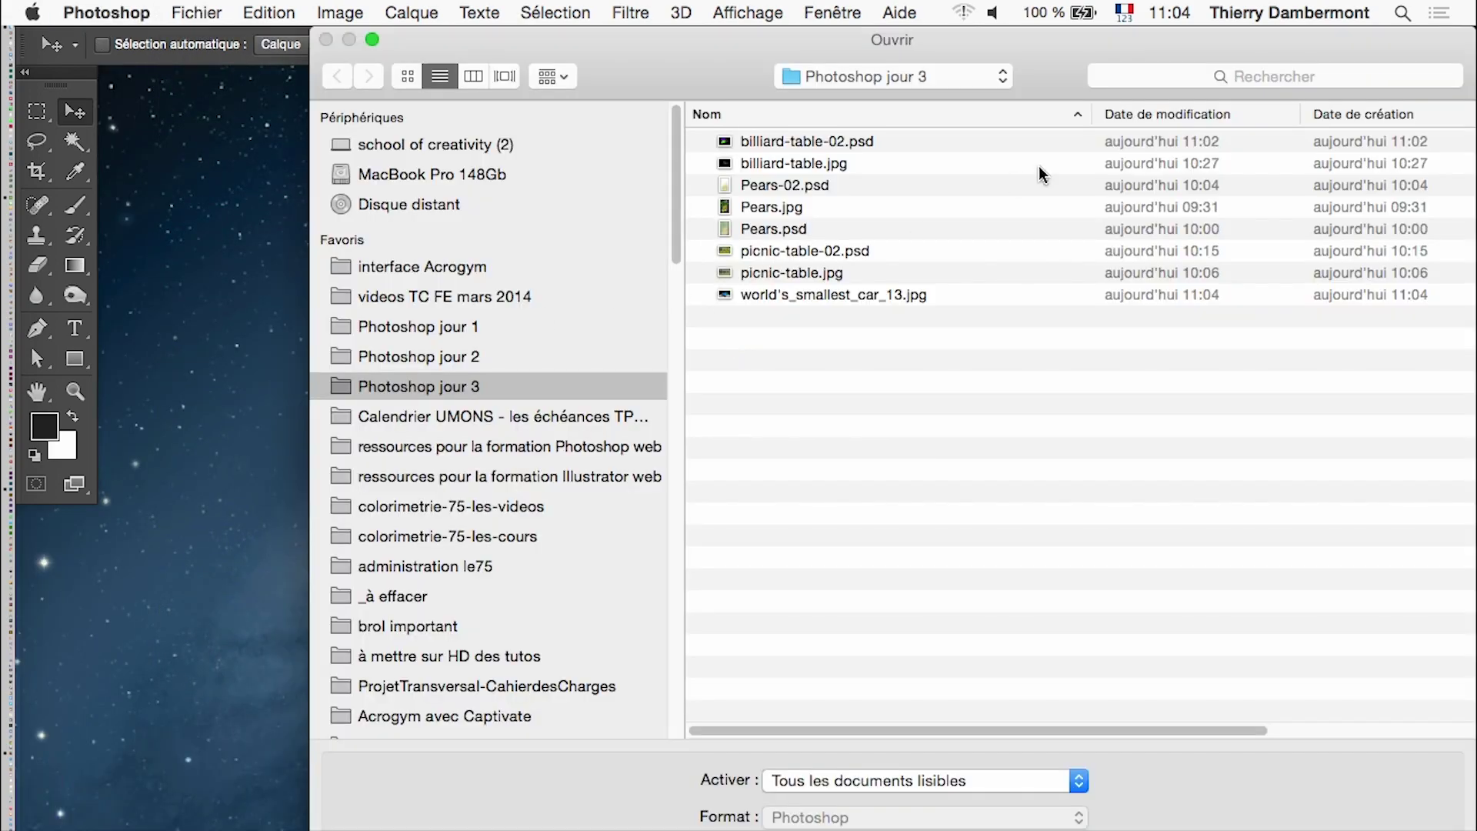
click(1146, 113)
key(Down)
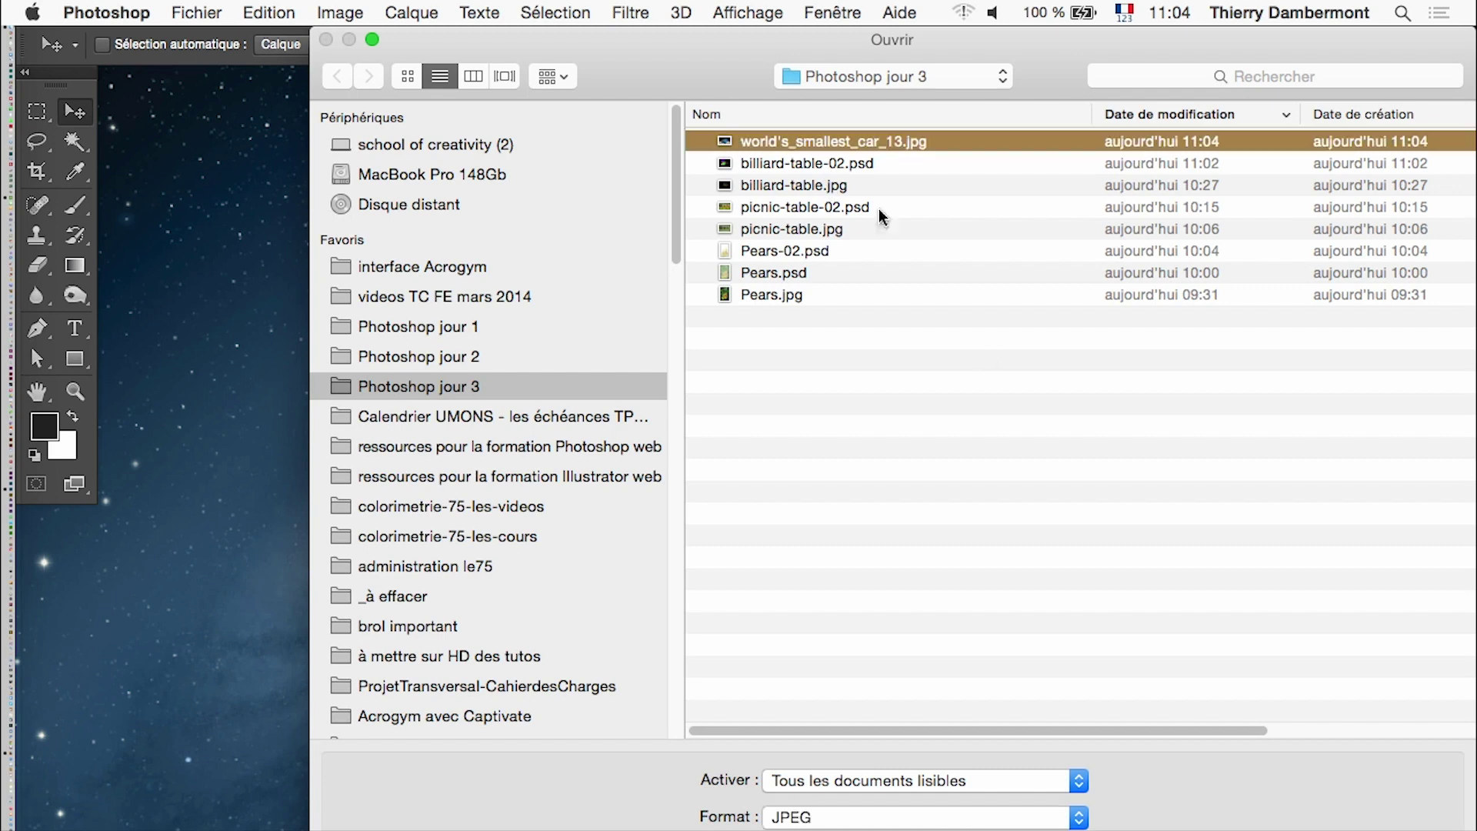
key(Return)
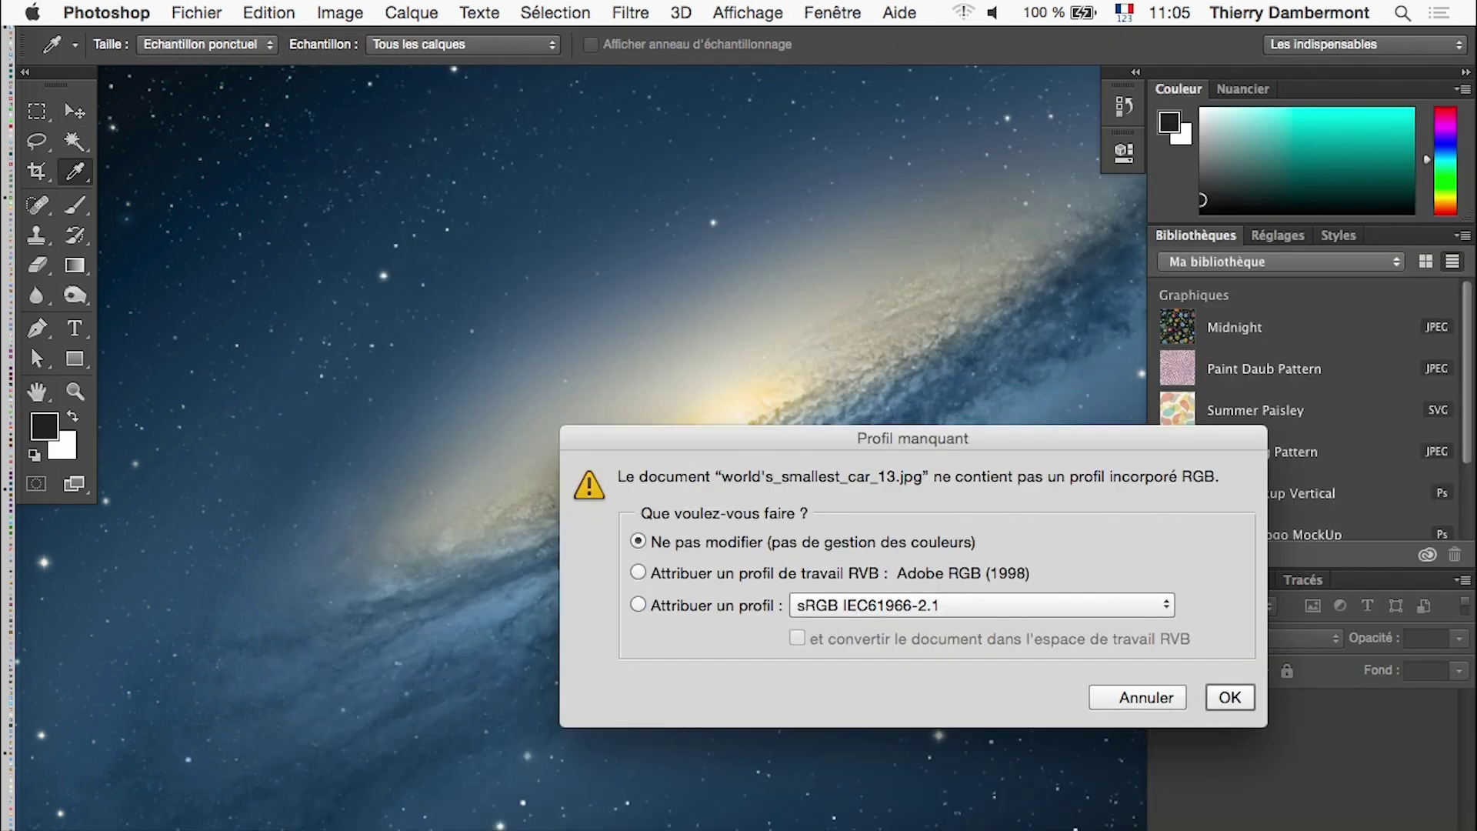
click(698, 612)
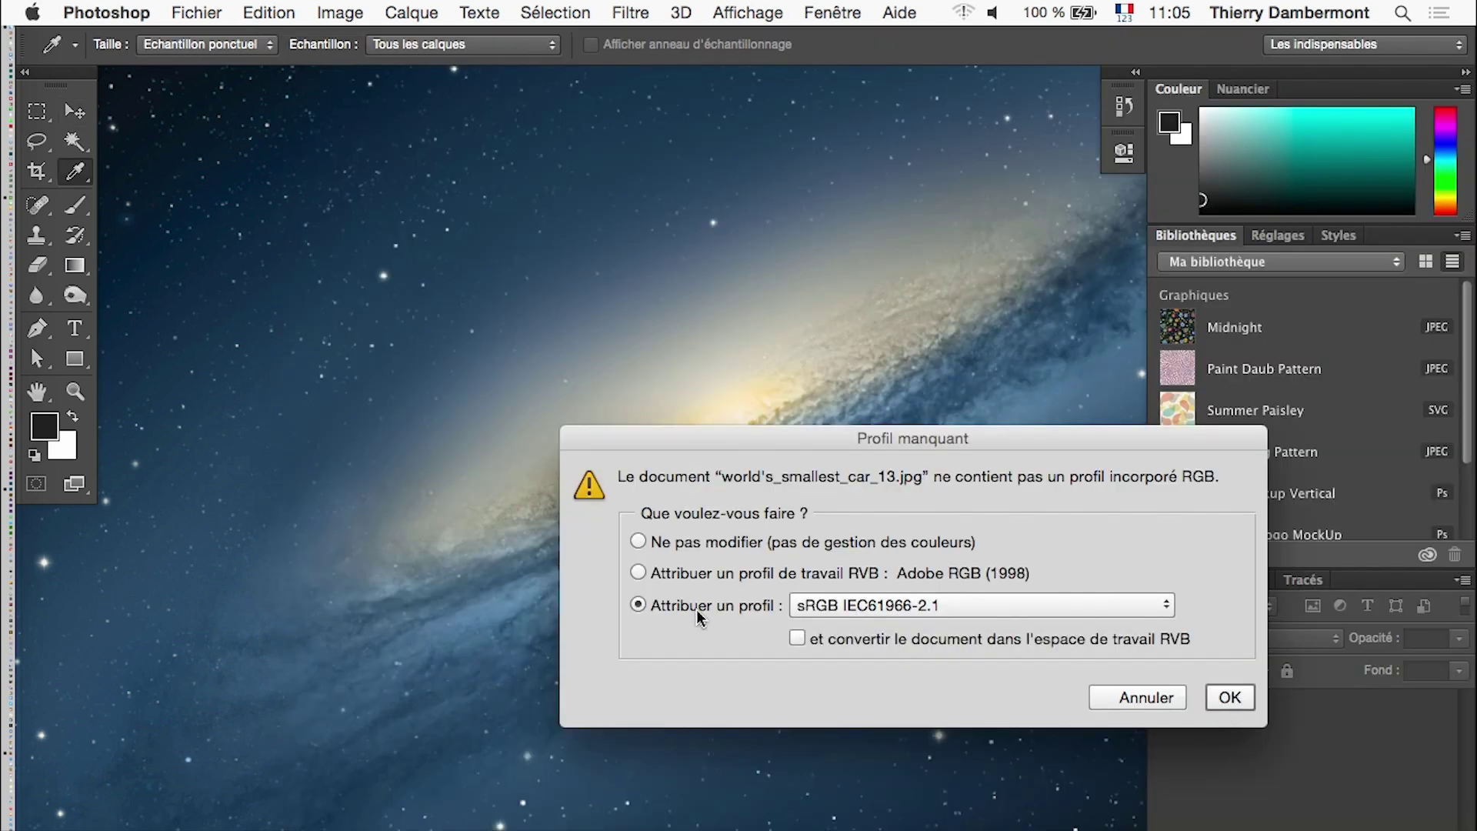
click(1226, 698)
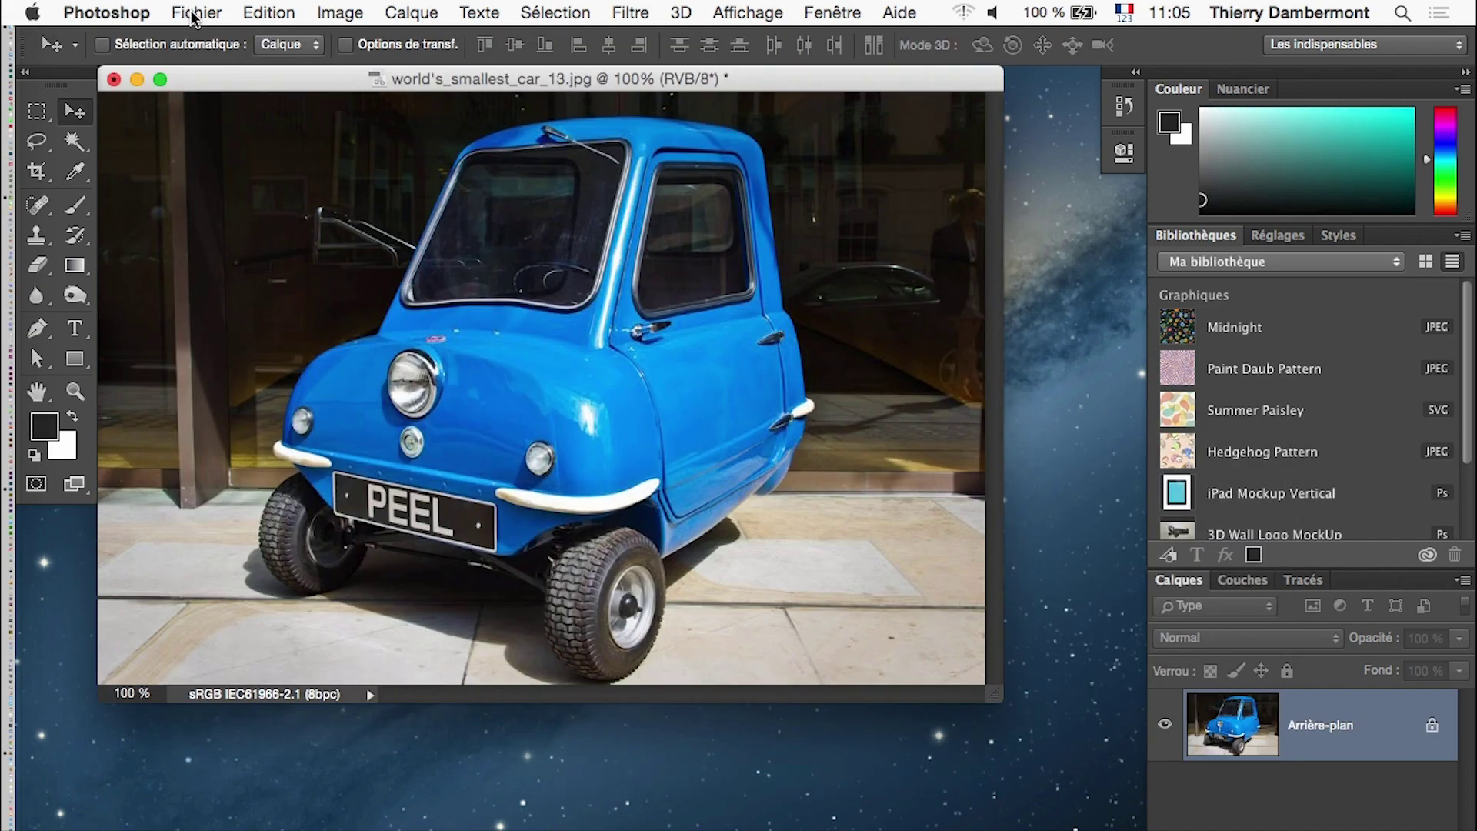
- Resave it as a quality 12 JPEG, then as world's_smallest_car_13.psd in Photoshop format
key(ctrl+s)
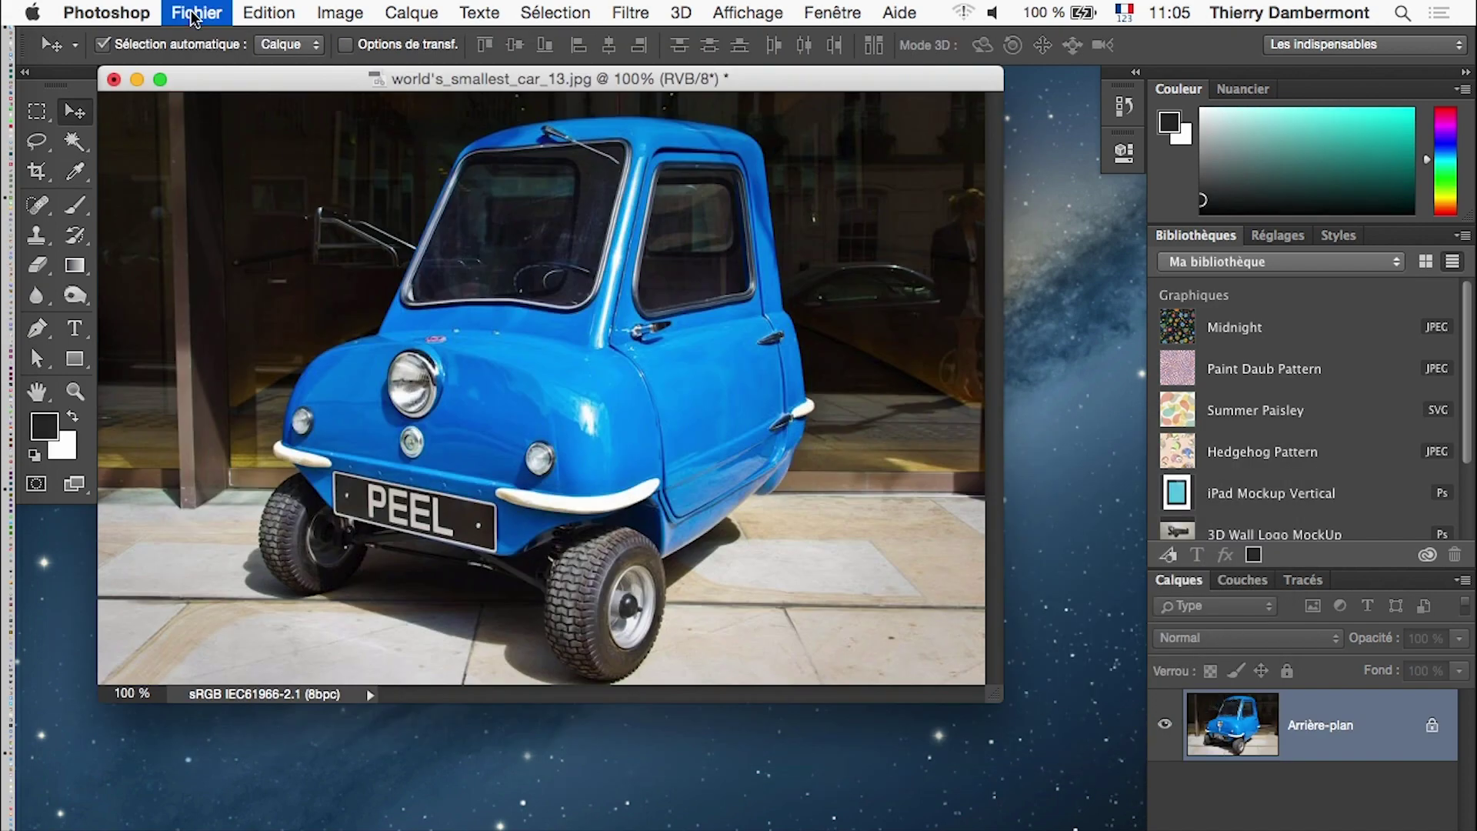
click(864, 479)
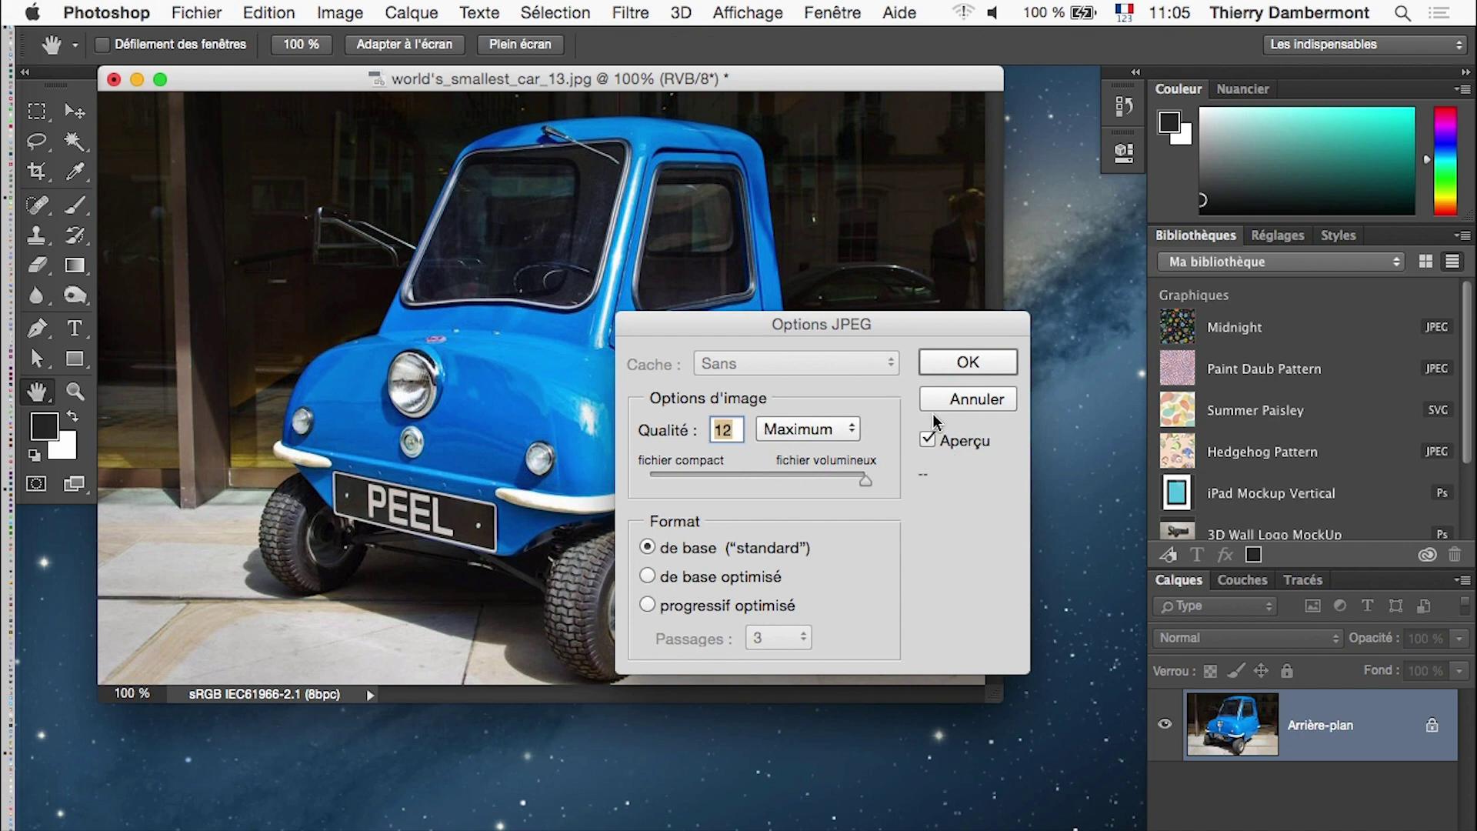
key(Return)
click(197, 13)
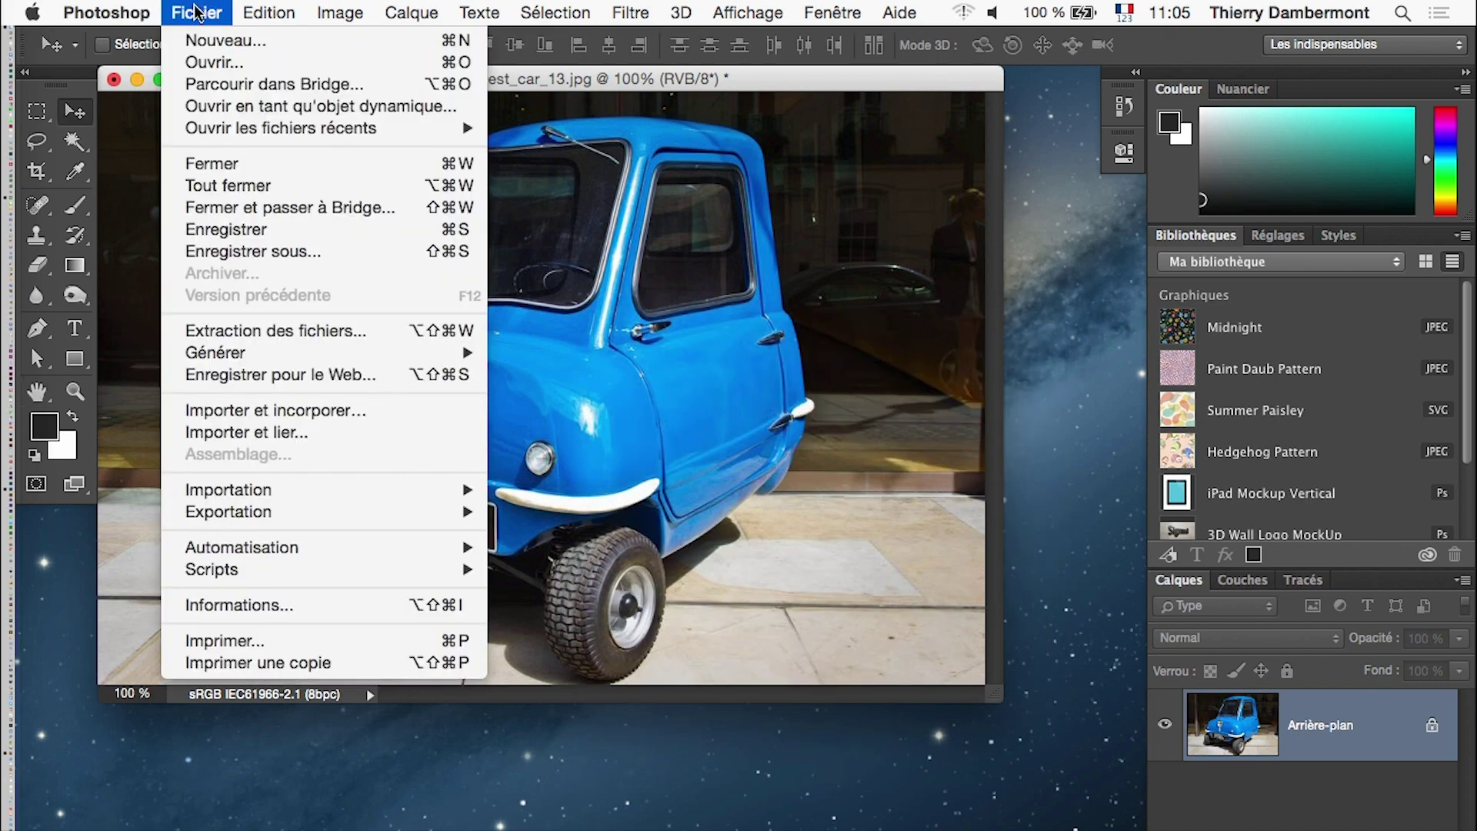
click(324, 252)
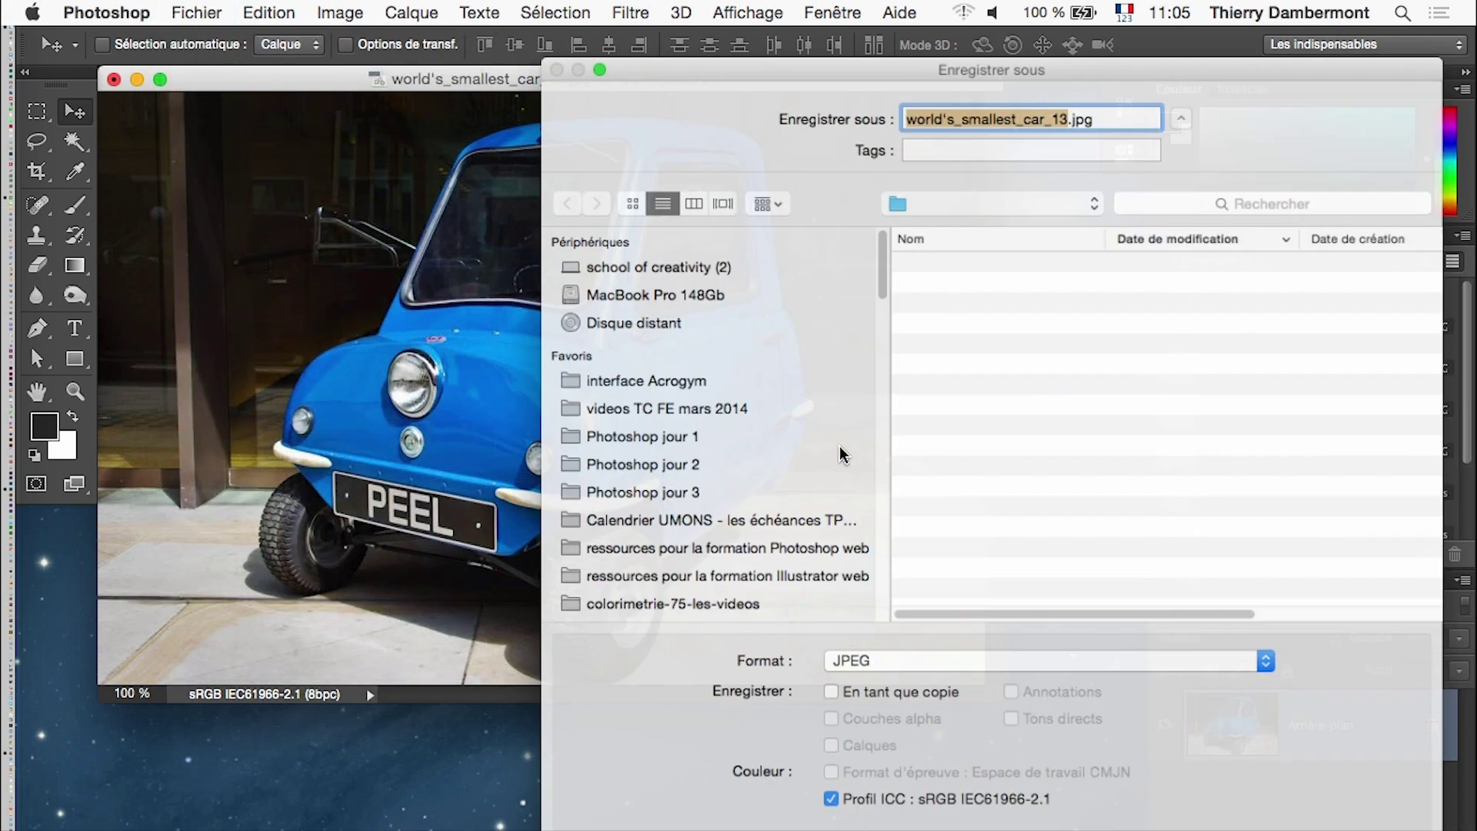
click(928, 681)
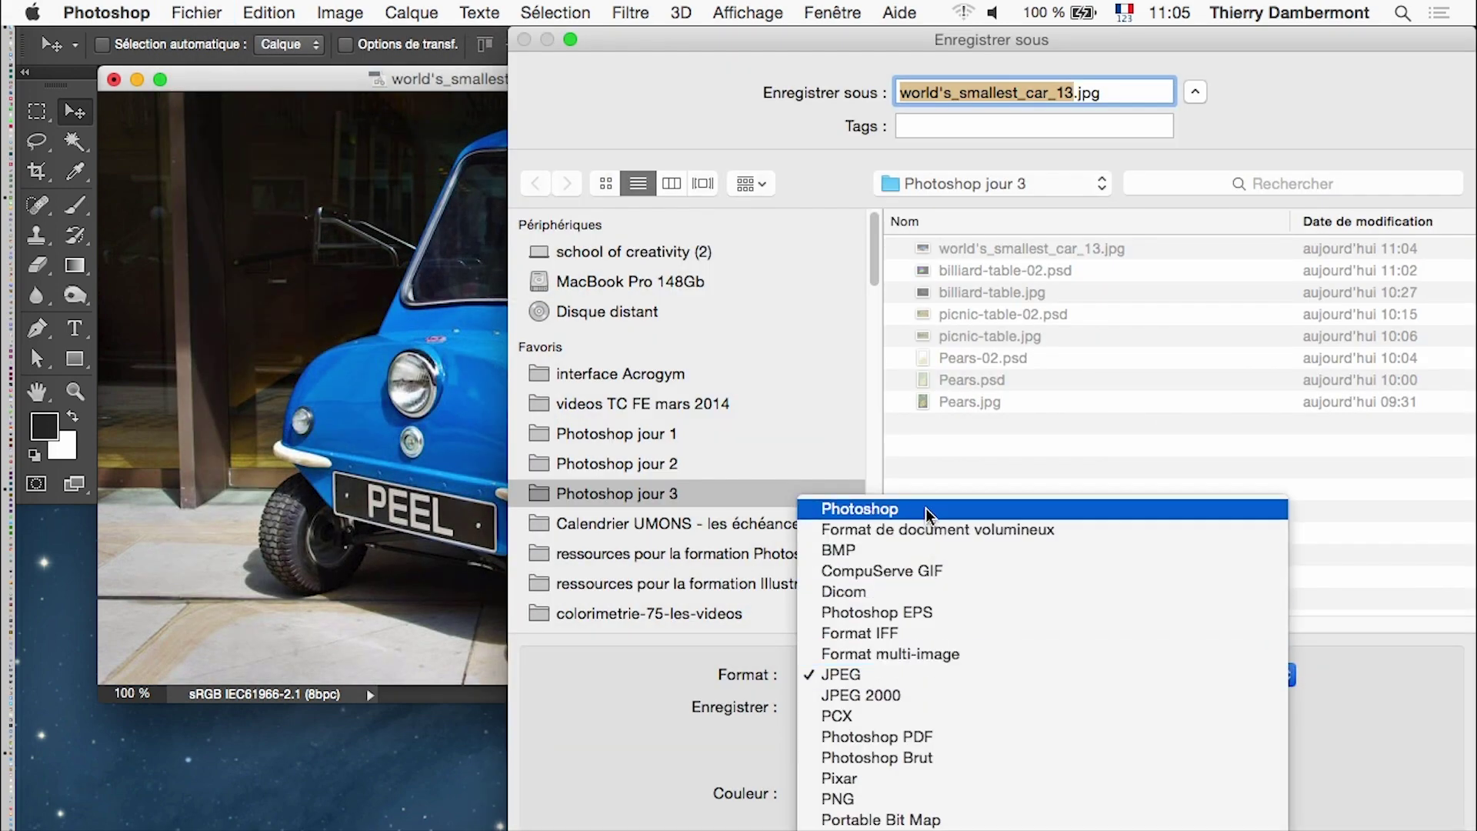
click(846, 599)
key(Return)
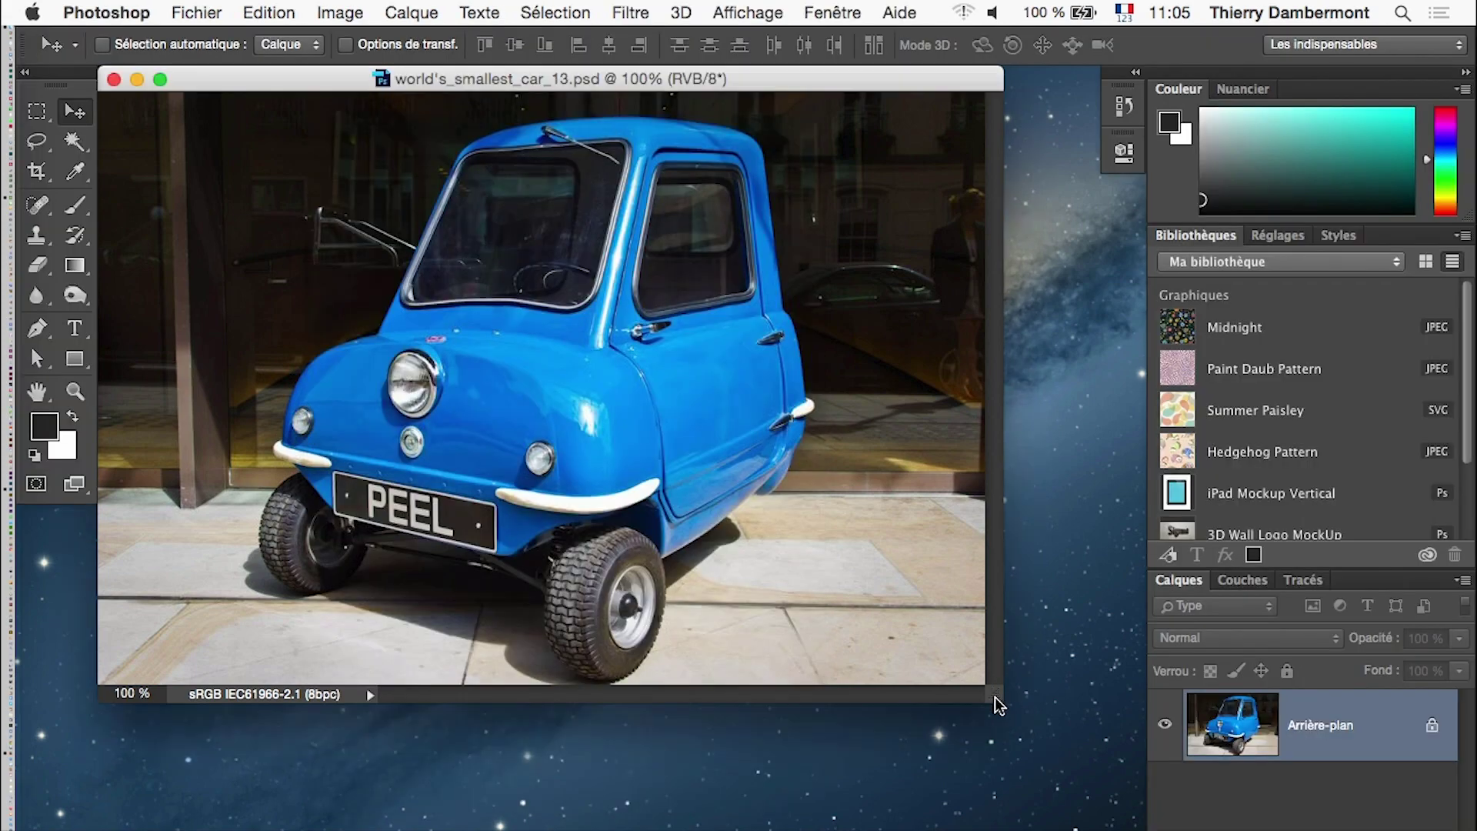
- Enlarge the document window and fit the whole car in view
drag(1000, 692, 1075, 780)
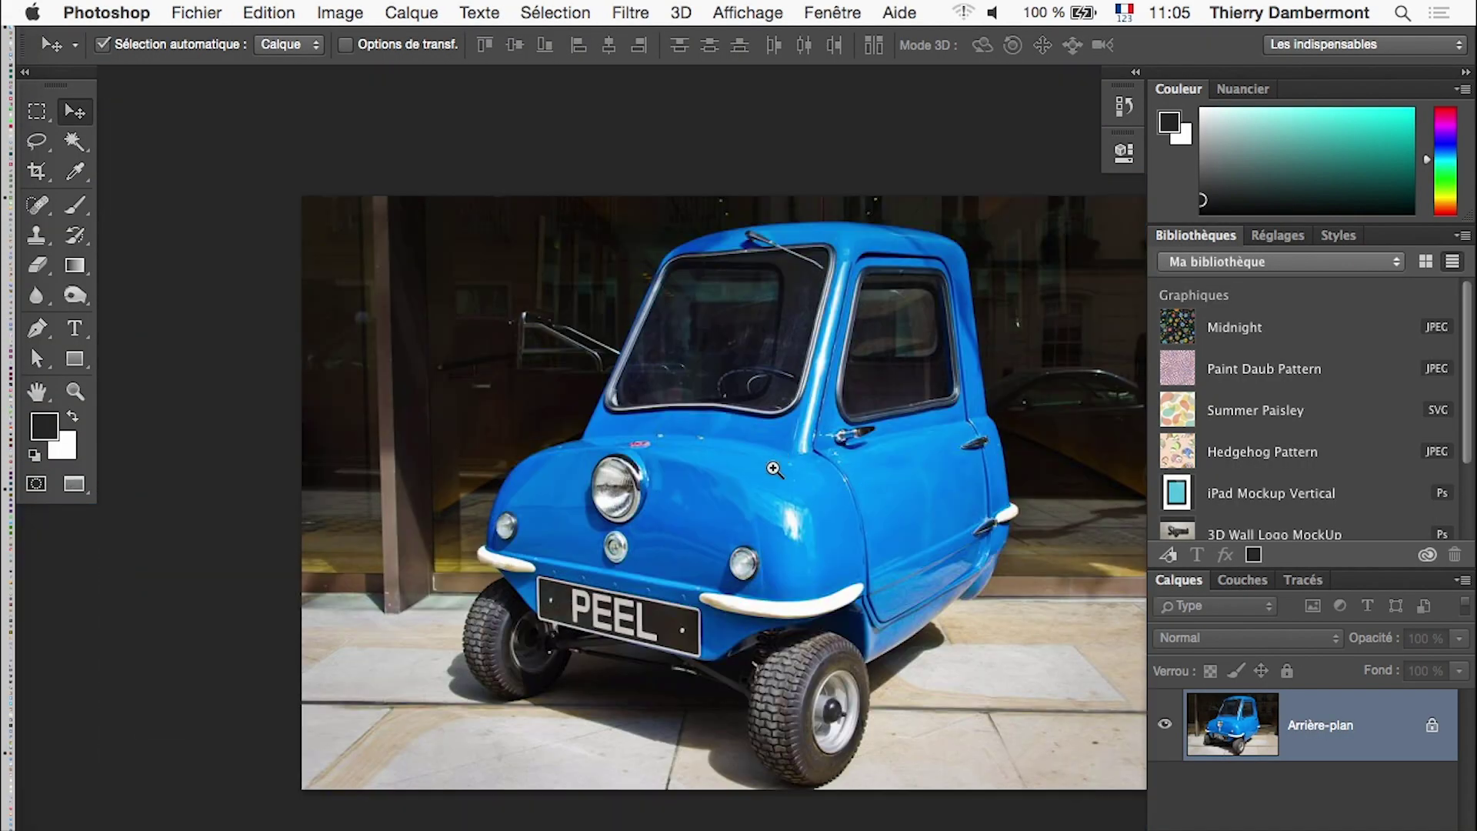
super+click(775, 483)
alt+super+click(785, 514)
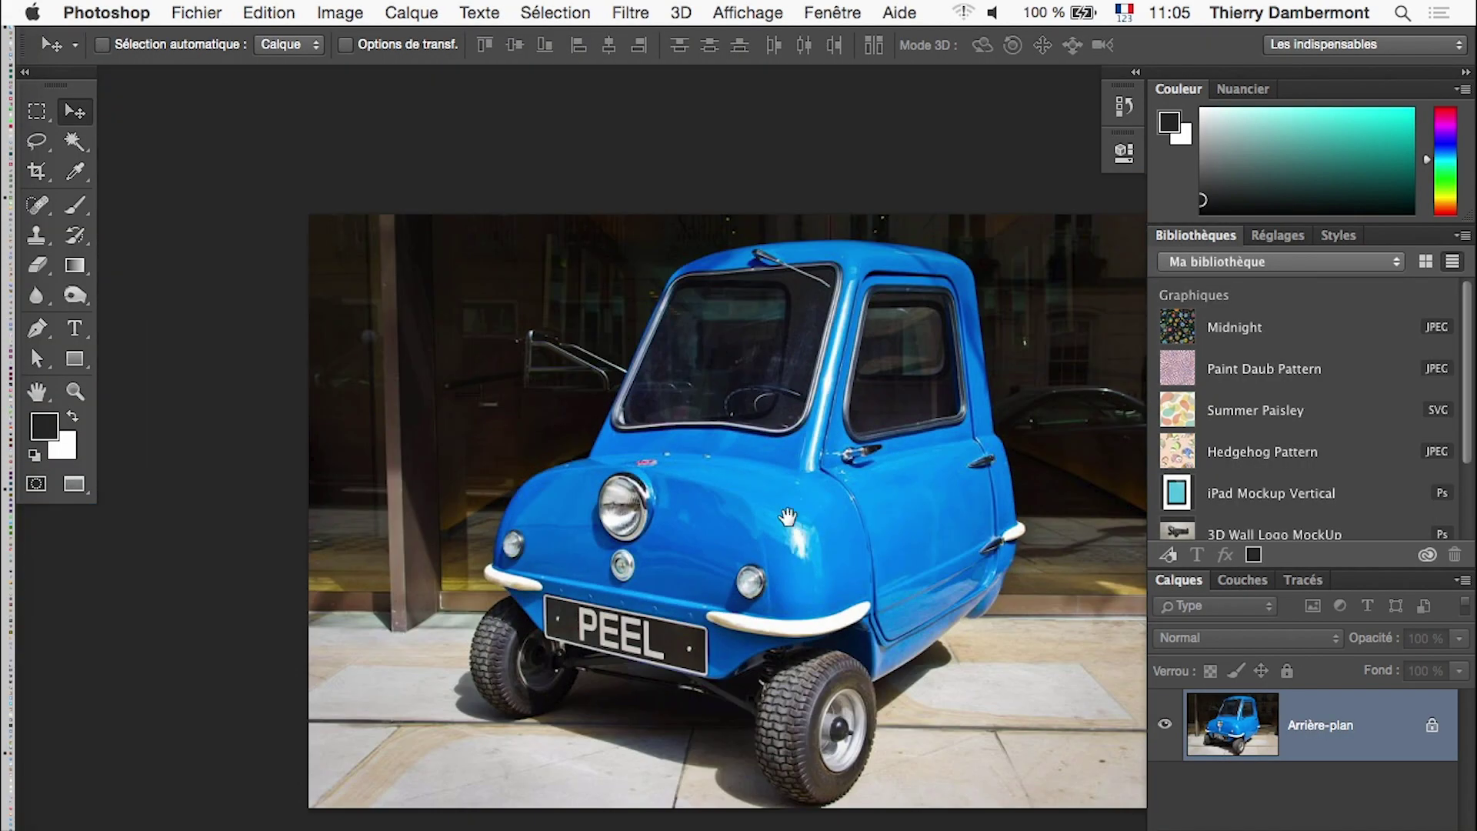
drag(788, 517, 651, 462)
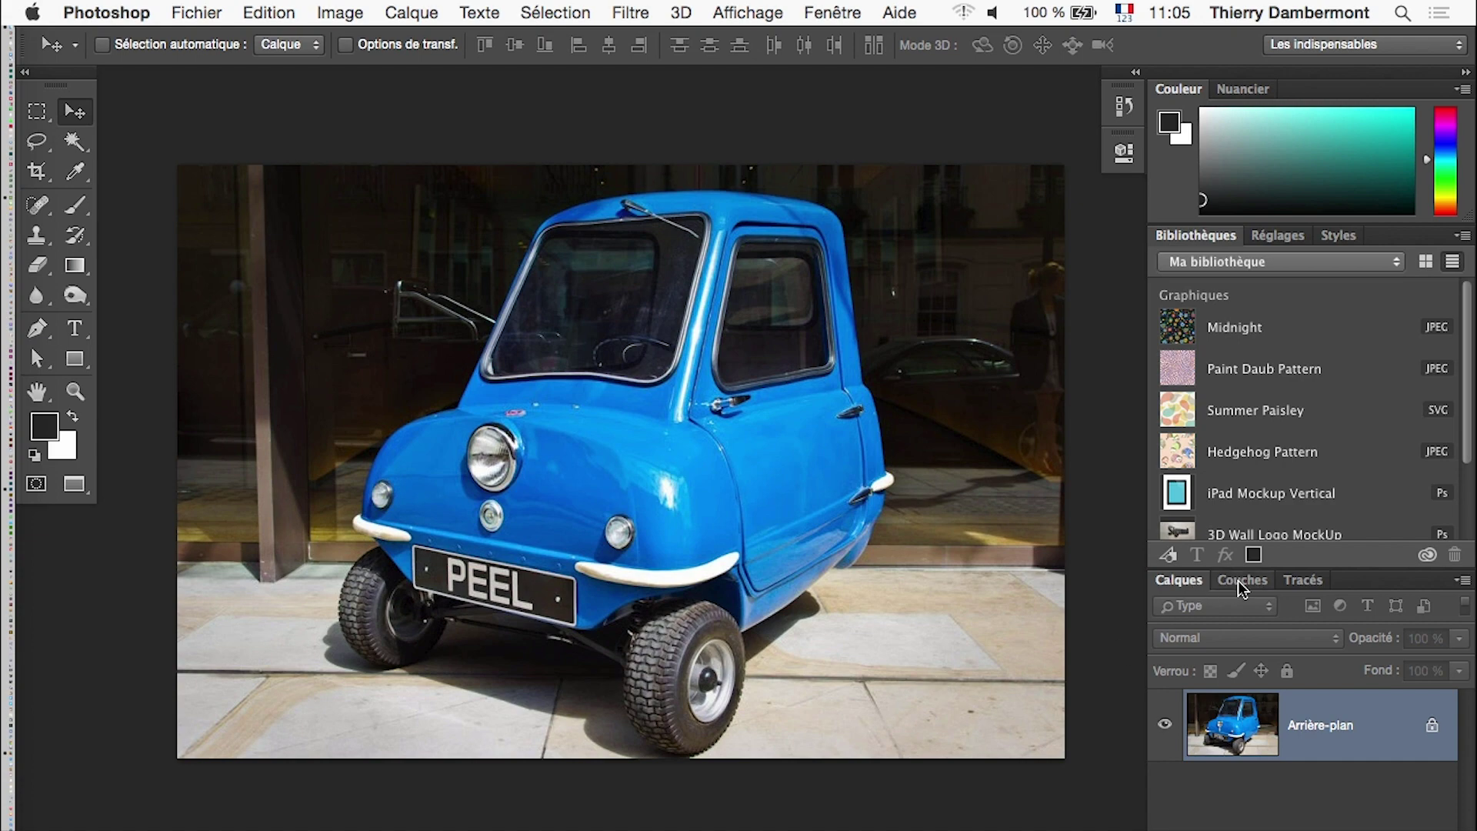
- Hide the side panels and float a large Paths panel beside the car photo
key(shift+Tab)
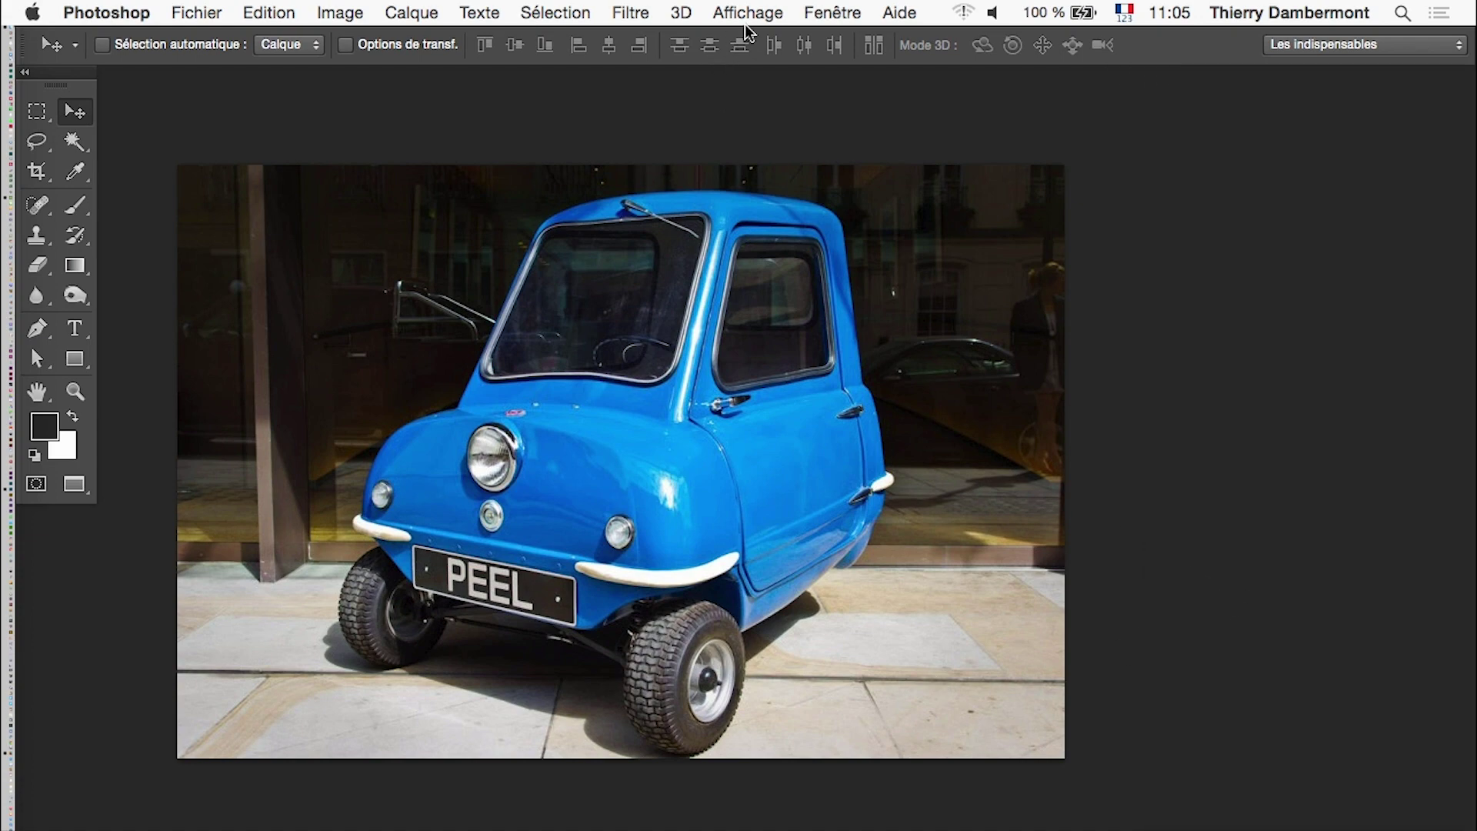
click(844, 8)
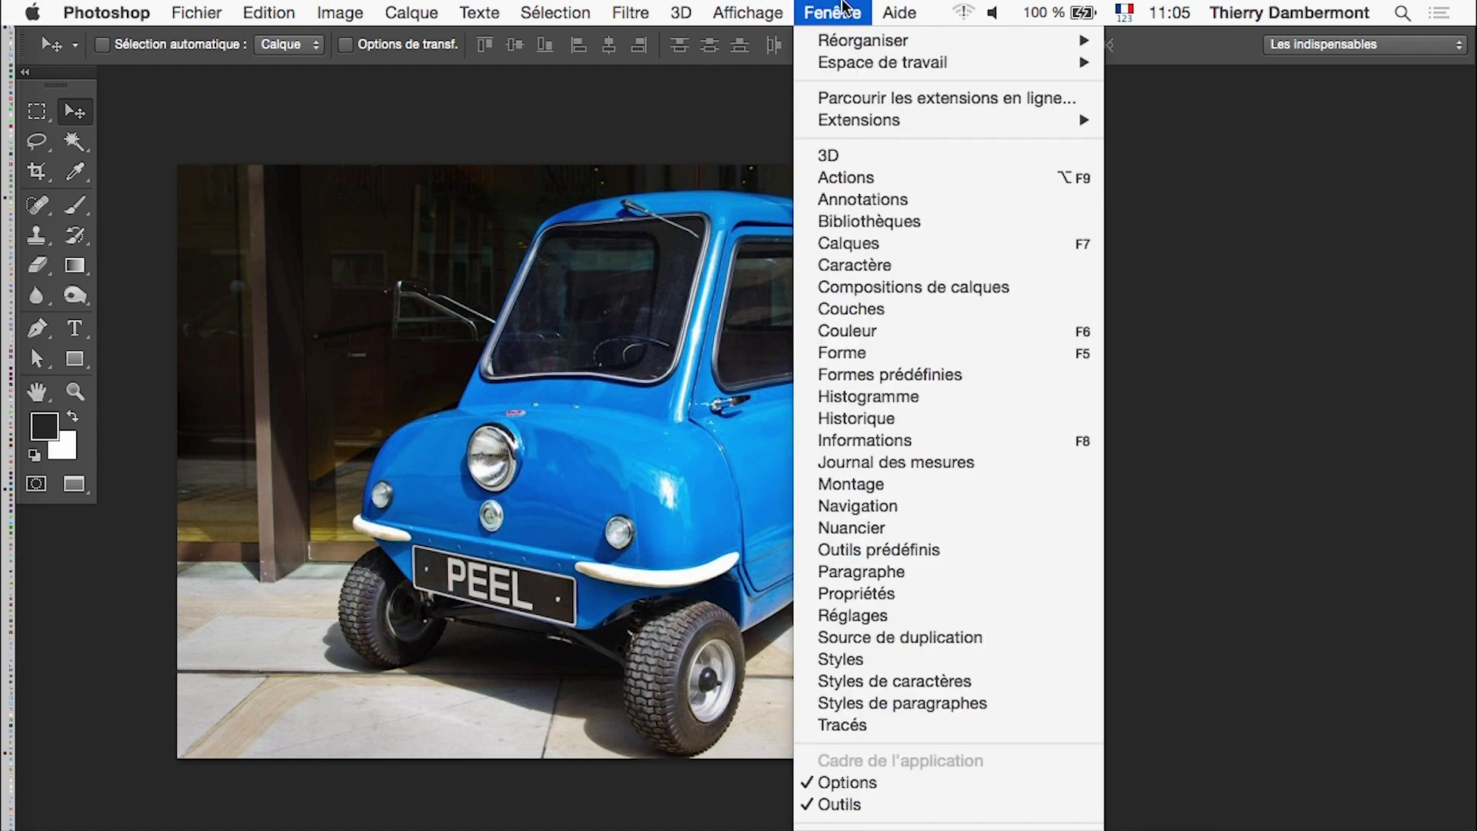
click(939, 724)
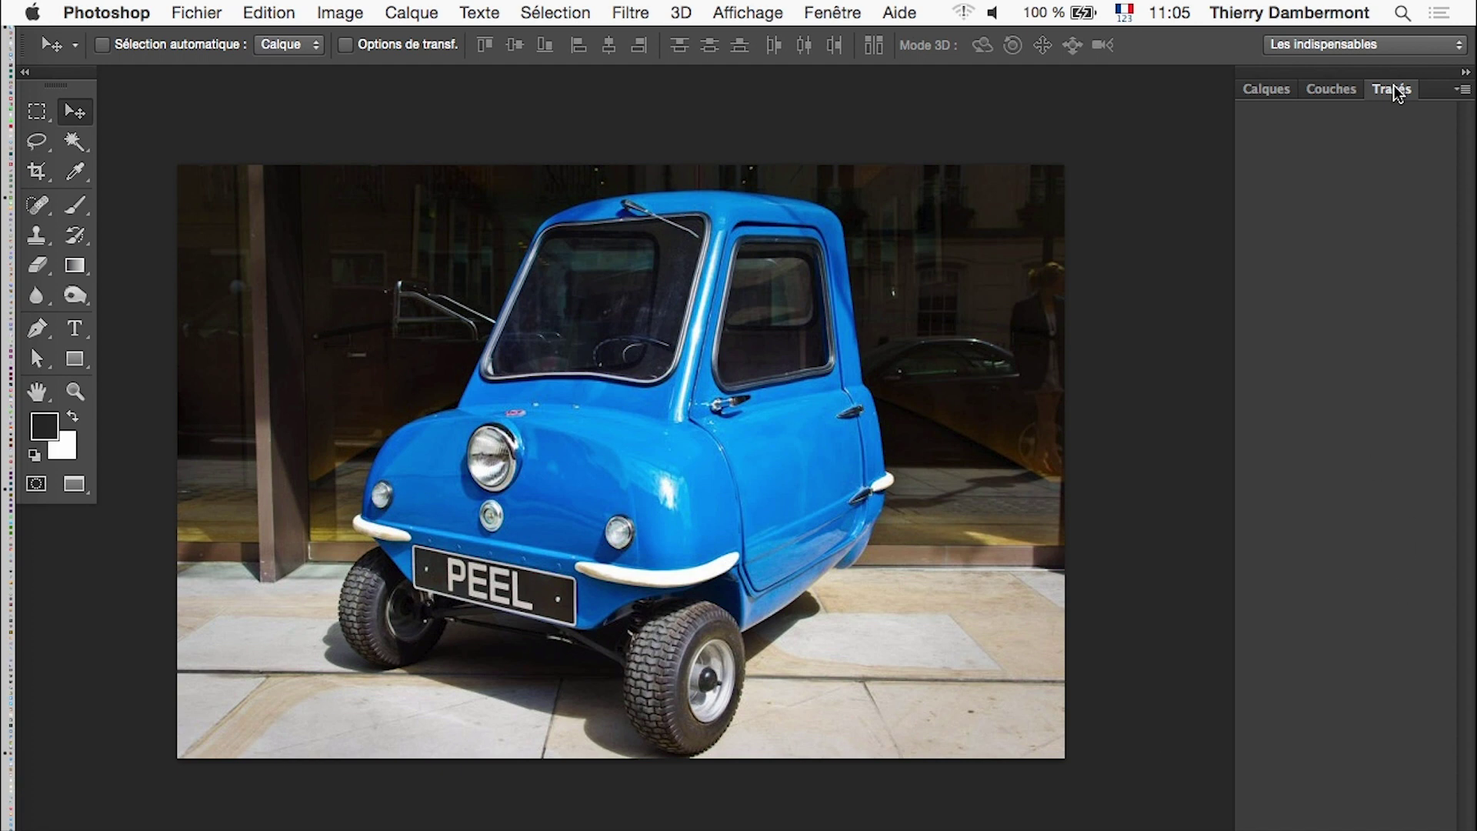
drag(1391, 89, 993, 110)
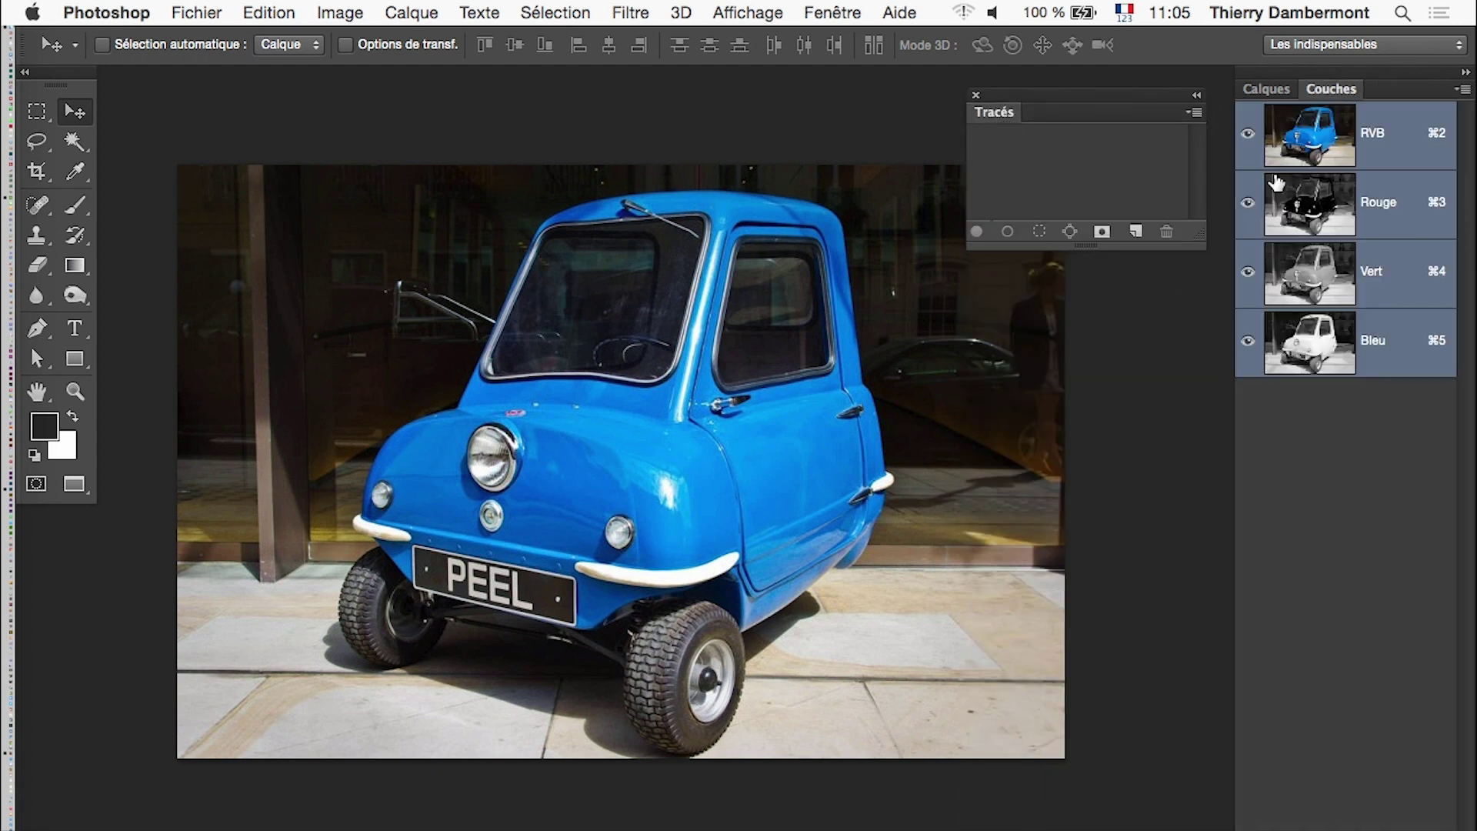
click(1465, 71)
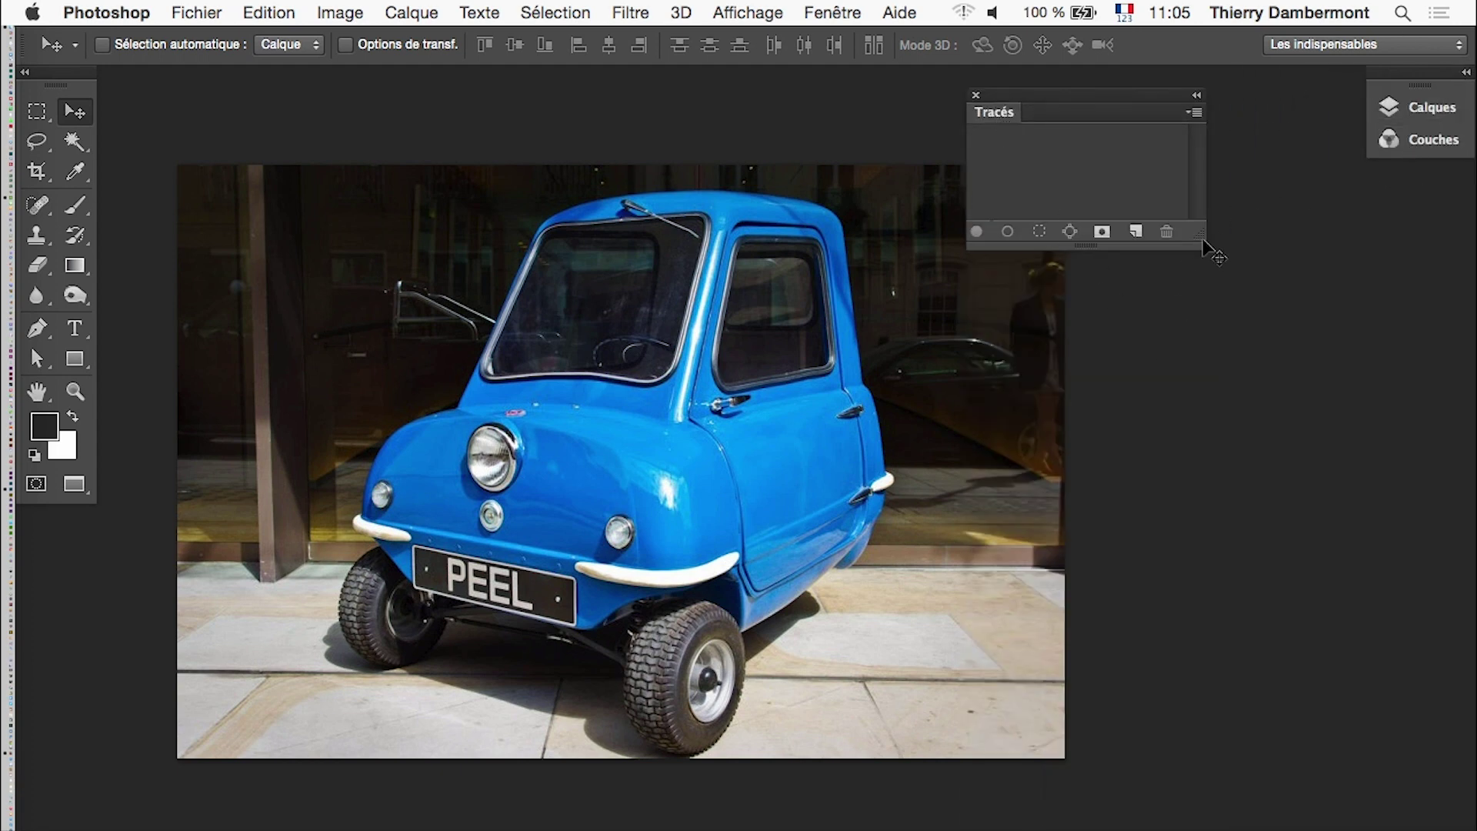
mouse_move(1201, 243)
mouse_down()
mouse_move(1223, 243)
mouse_move(1219, 782)
mouse_up()
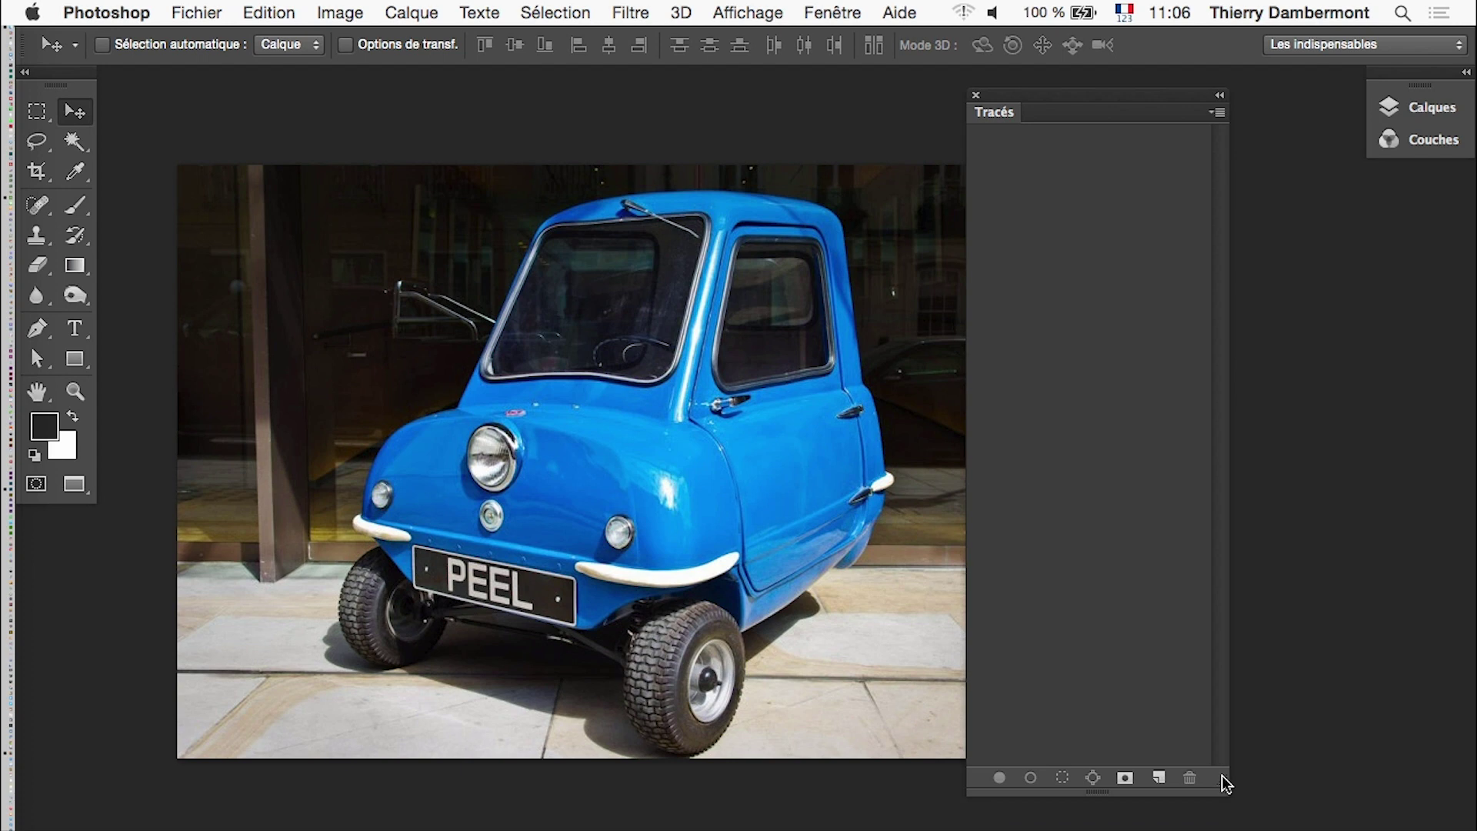
drag(1229, 788, 1257, 636)
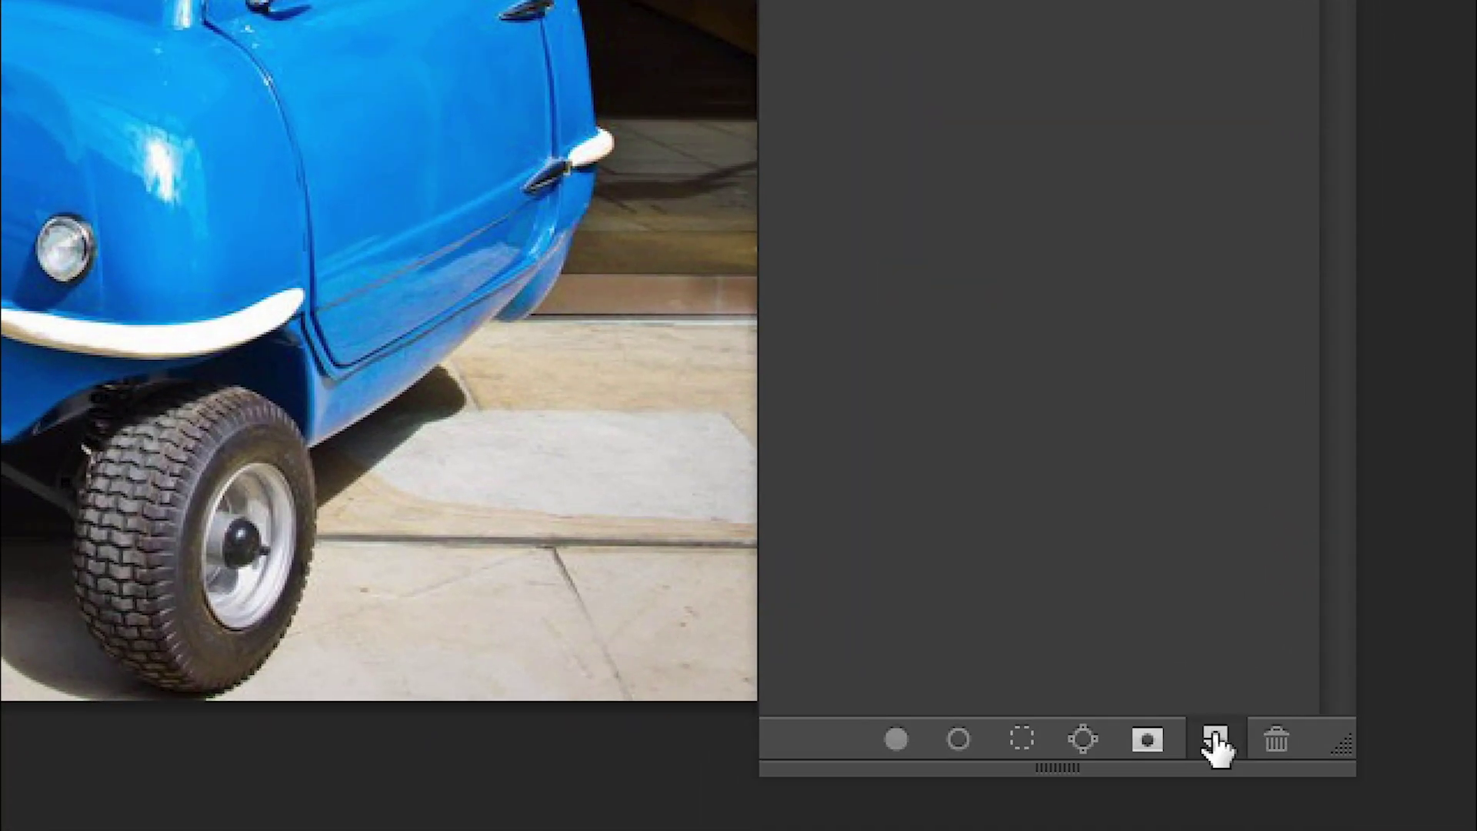
- Add a new empty path, Tracé 1
click(1213, 738)
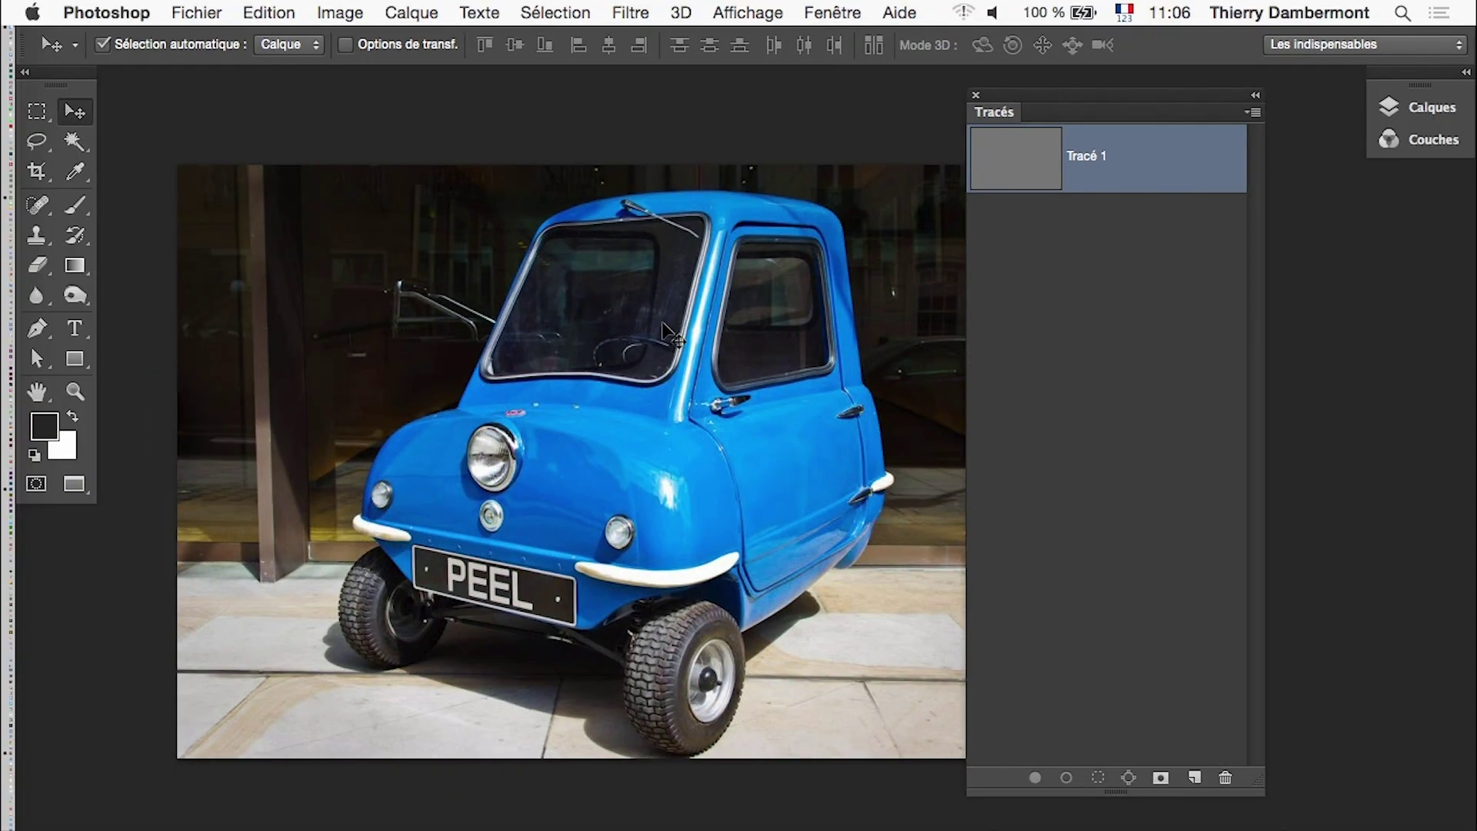
scroll(1231, 646, up, 5)
scroll(1113, 603, up, 5)
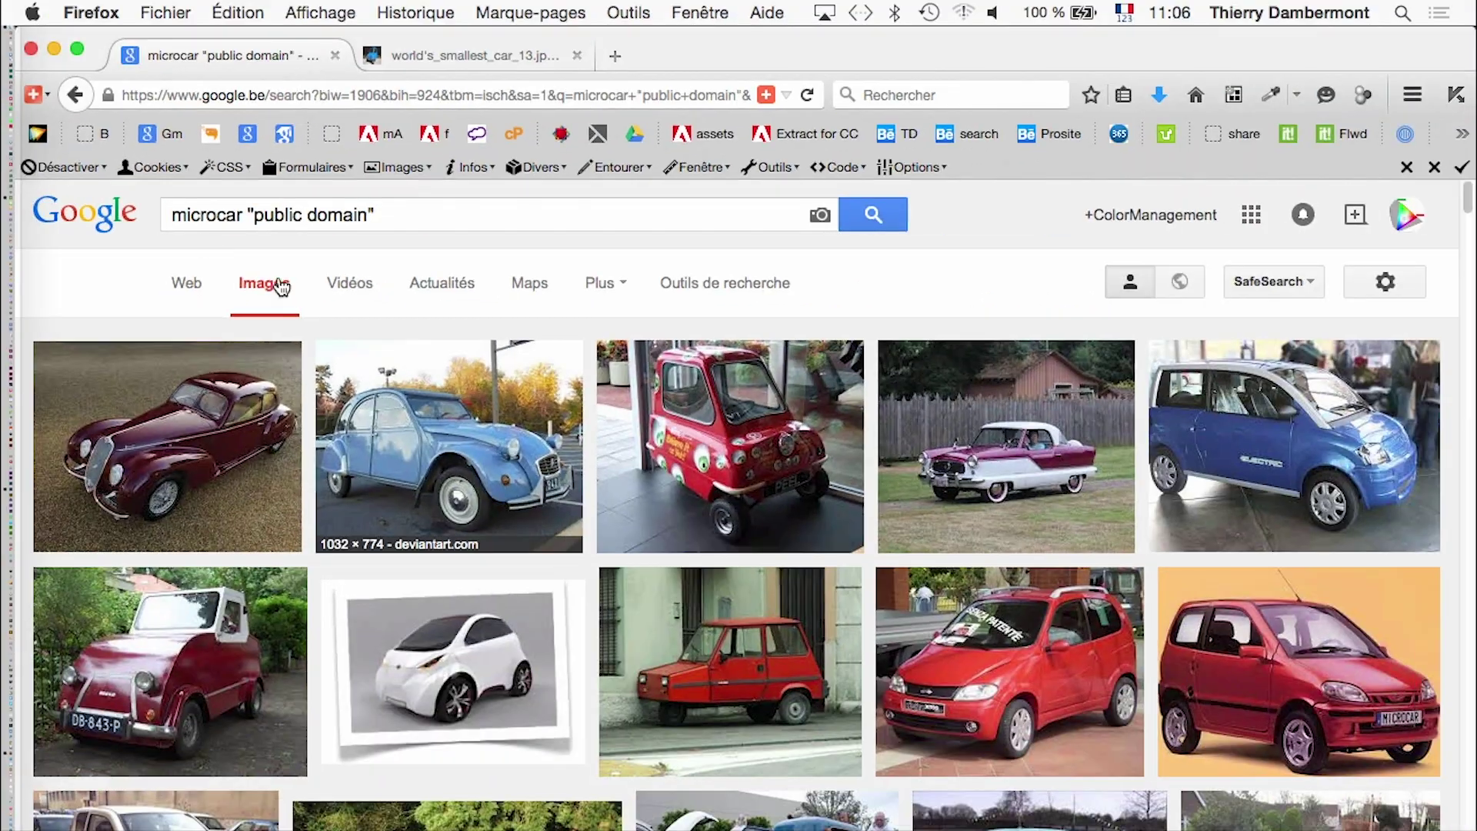
- Scroll the microcar image results, briefly switching to Photoshop and back
scroll(456, 486, down, 2)
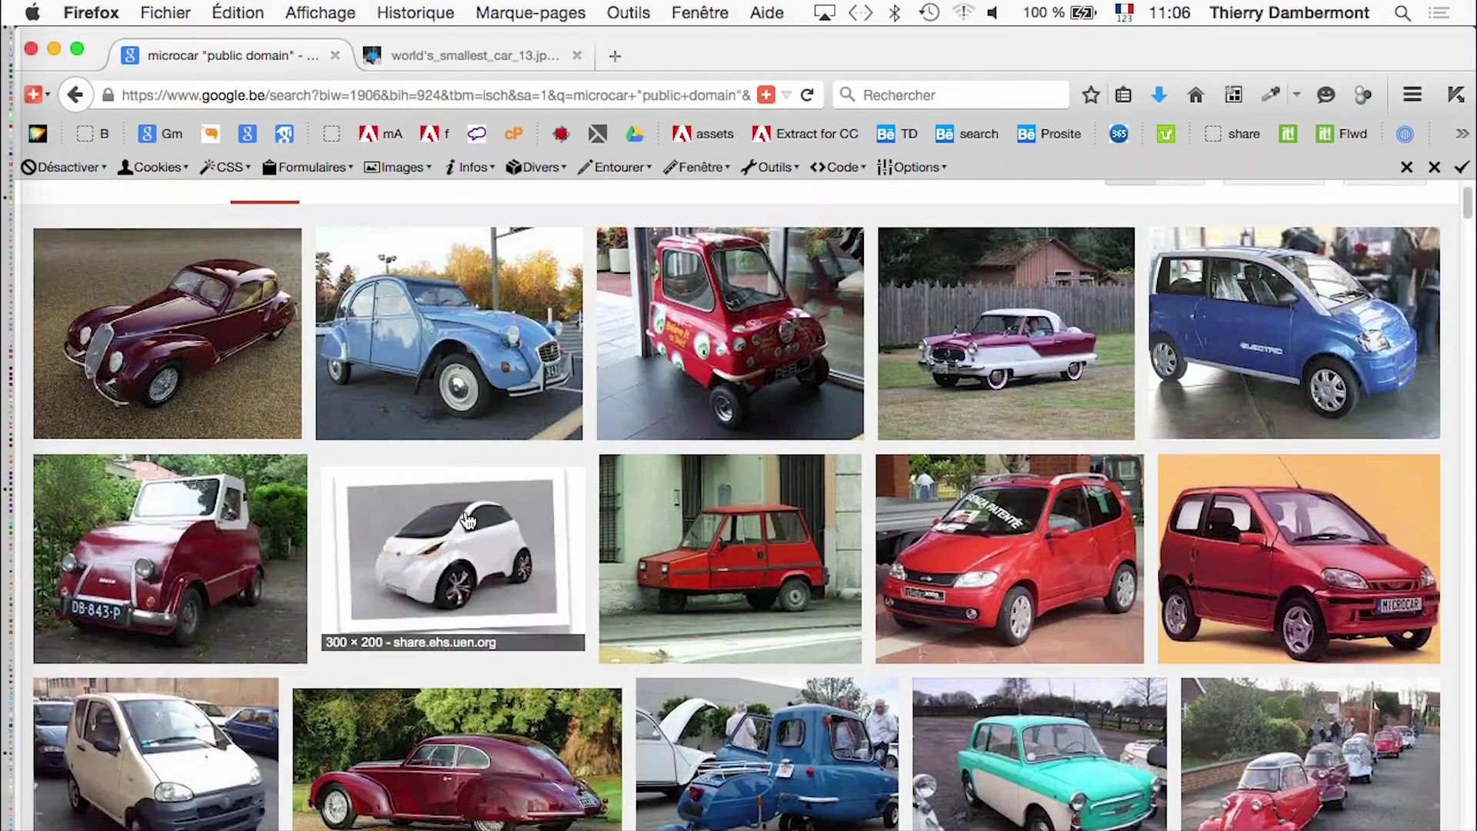
scroll(466, 515, down, 3)
scroll(466, 527, down, 5)
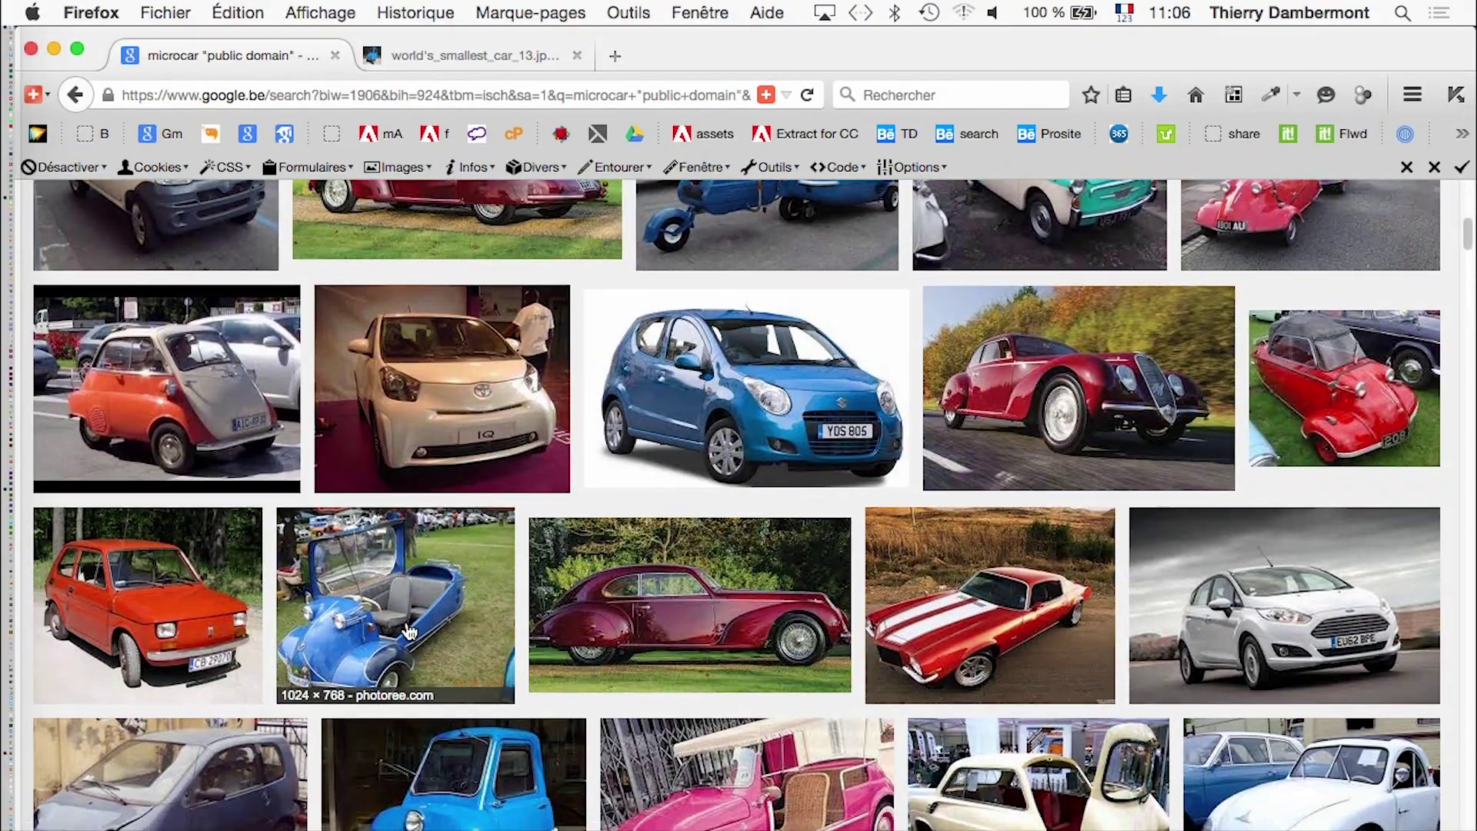
scroll(498, 615, down, 5)
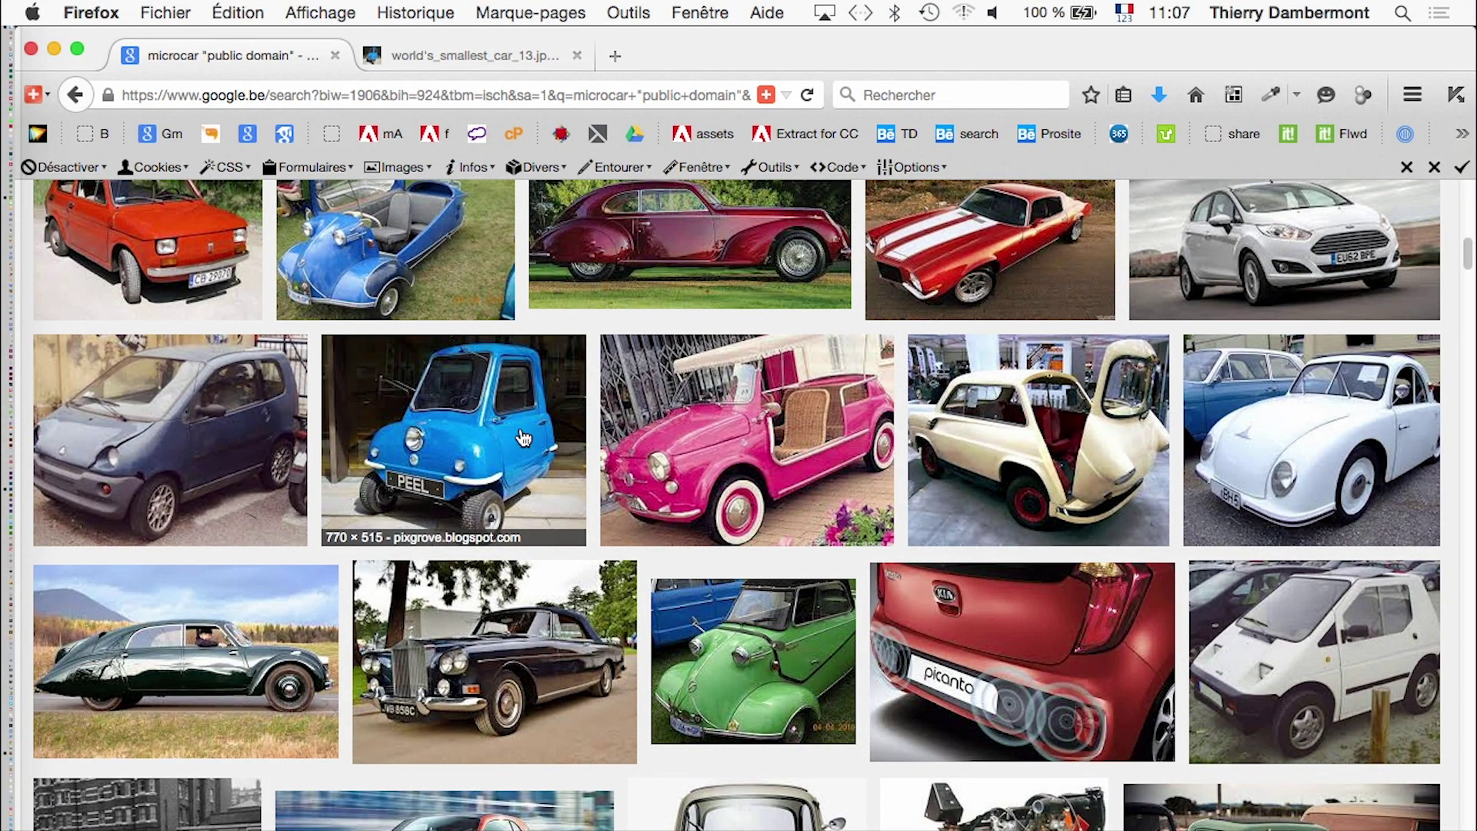
key(super+Tab)
click(750, 510)
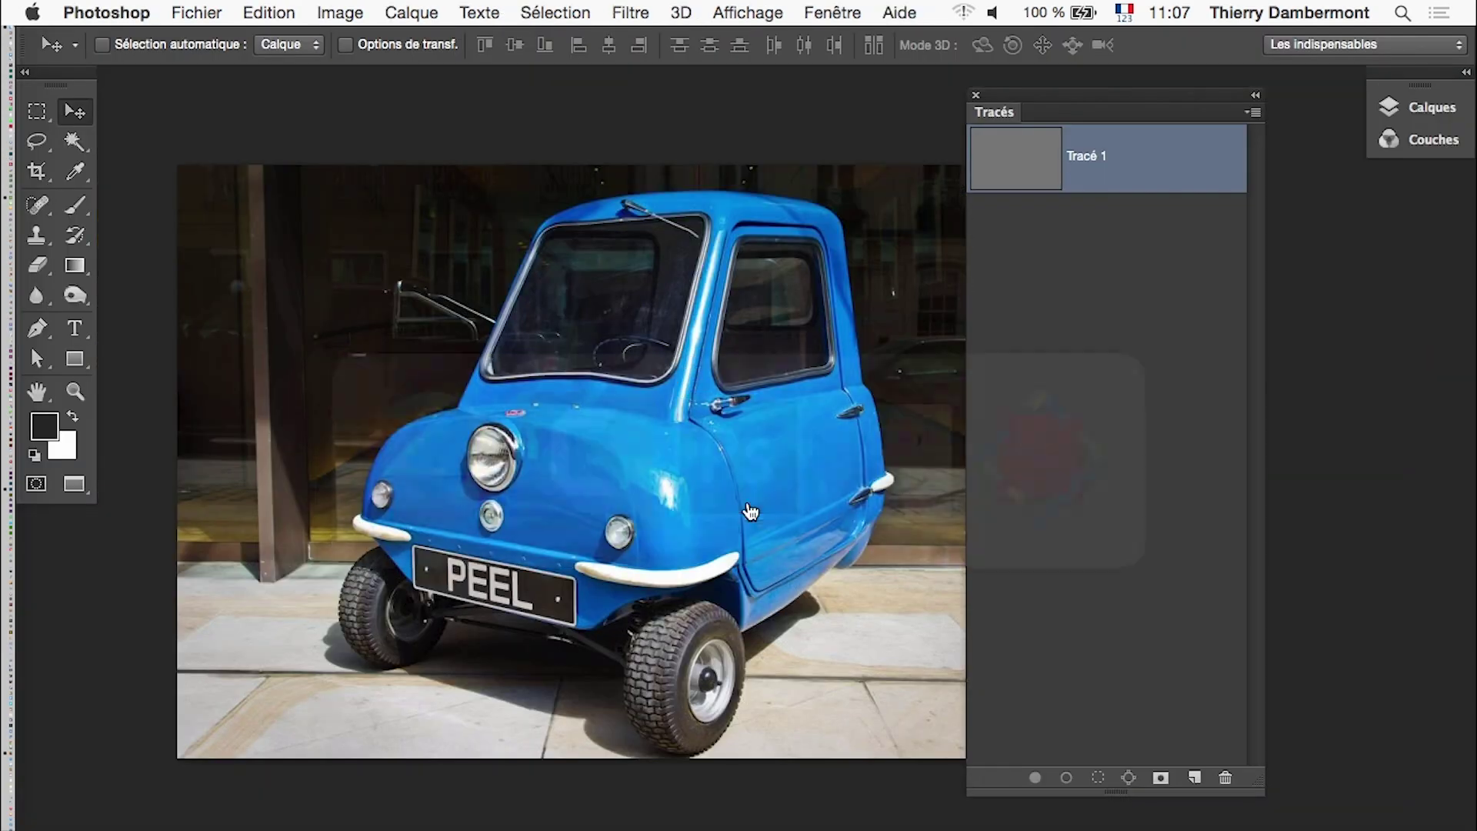
key(super+Tab)
- Scroll the results again and bring up the world's_smallest_car_13.jpg image tab
scroll(329, 281, up, 10)
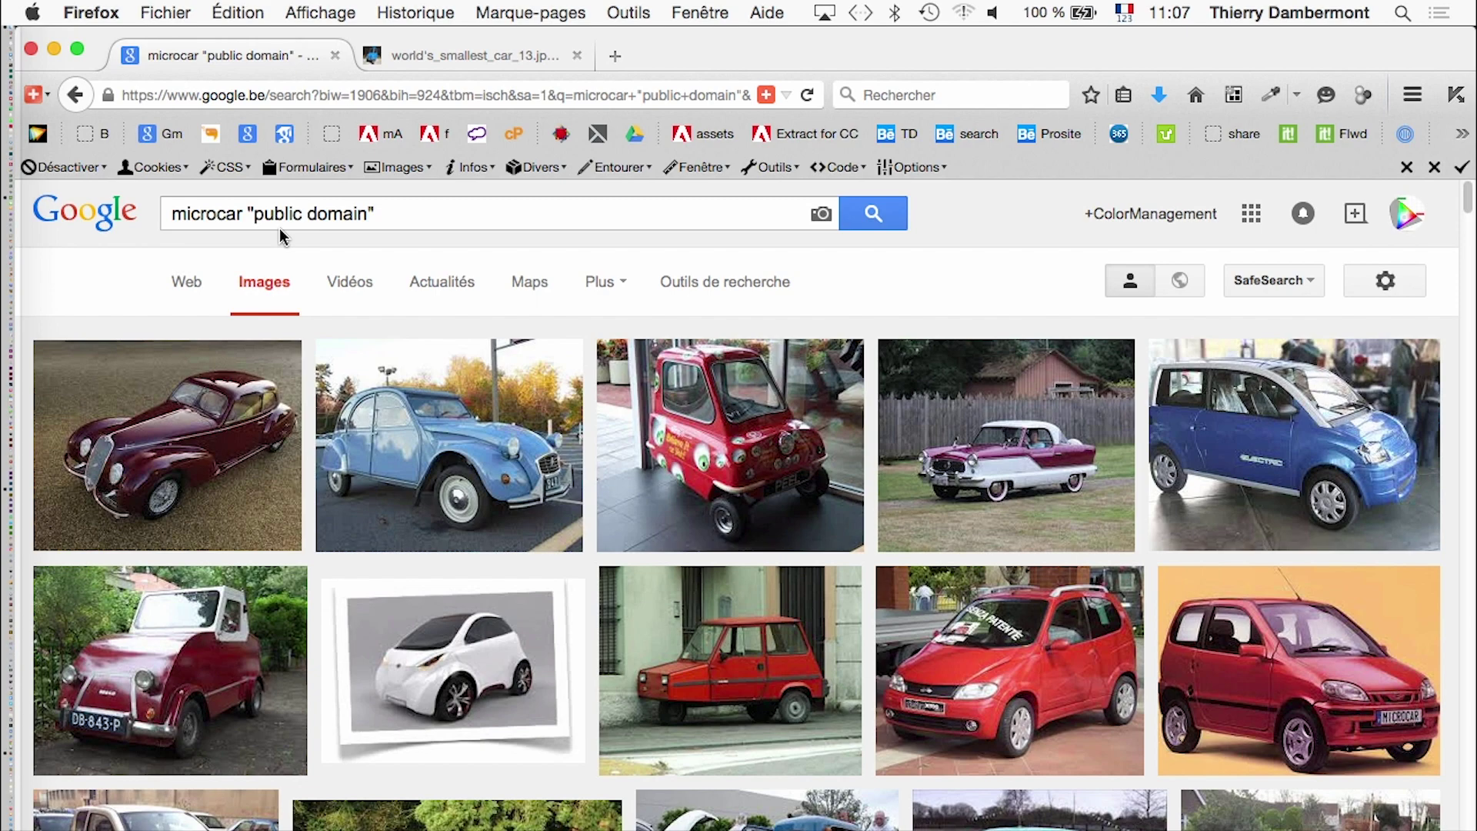
scroll(279, 229, down, 1)
scroll(280, 246, down, 3)
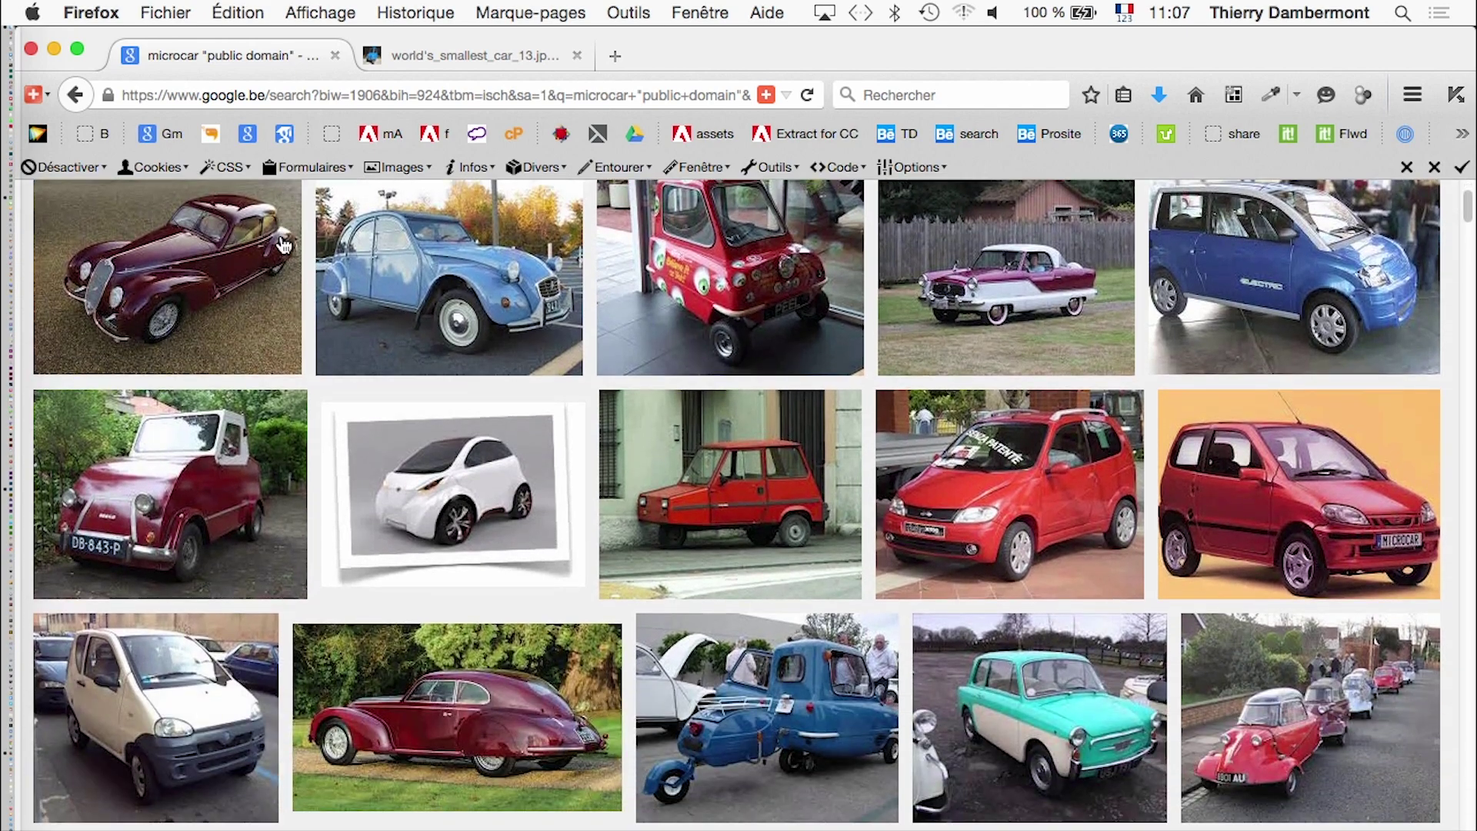
scroll(279, 248, down, 10)
scroll(328, 579, down, 3)
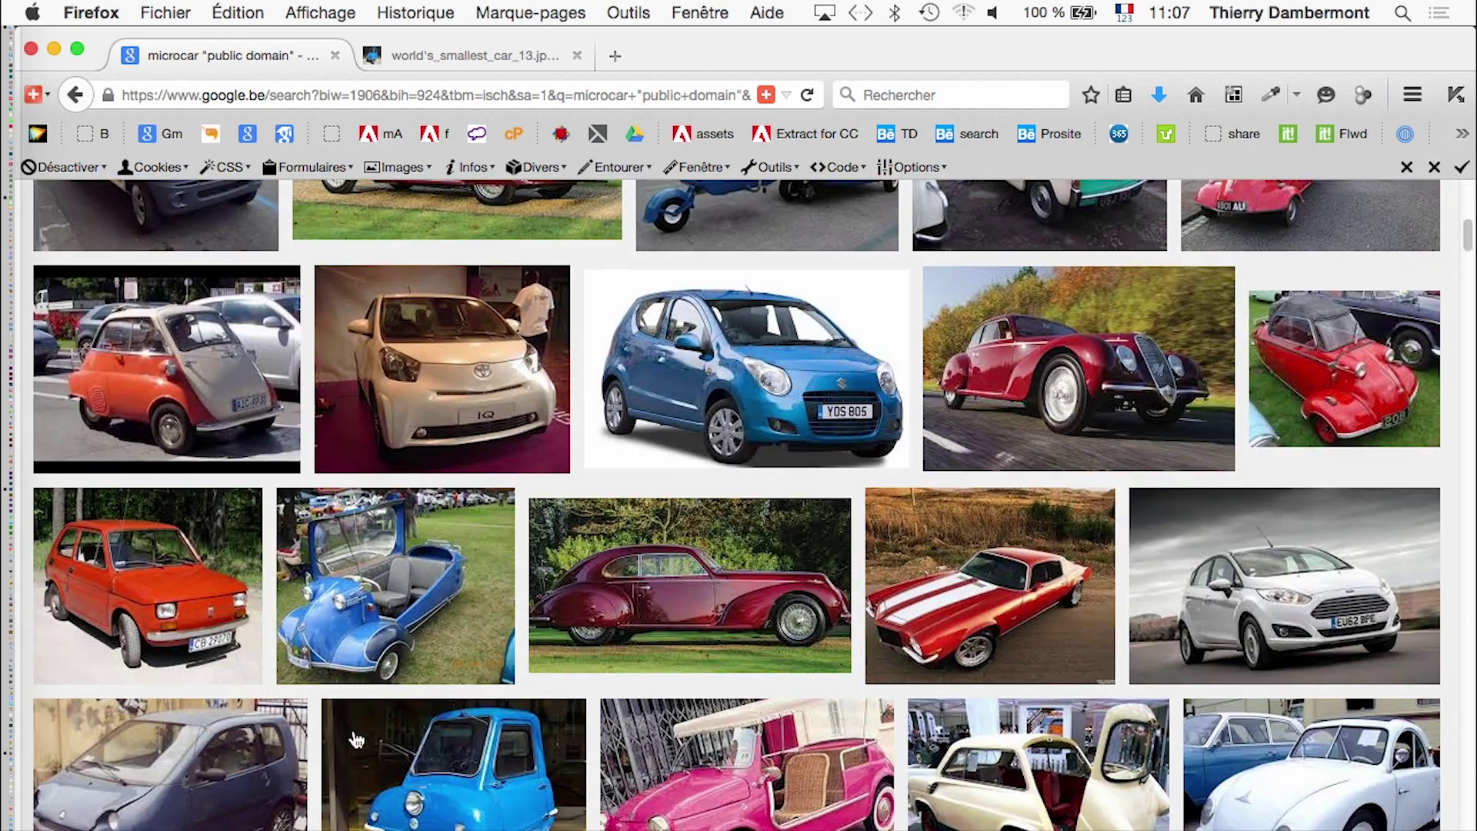
click(476, 55)
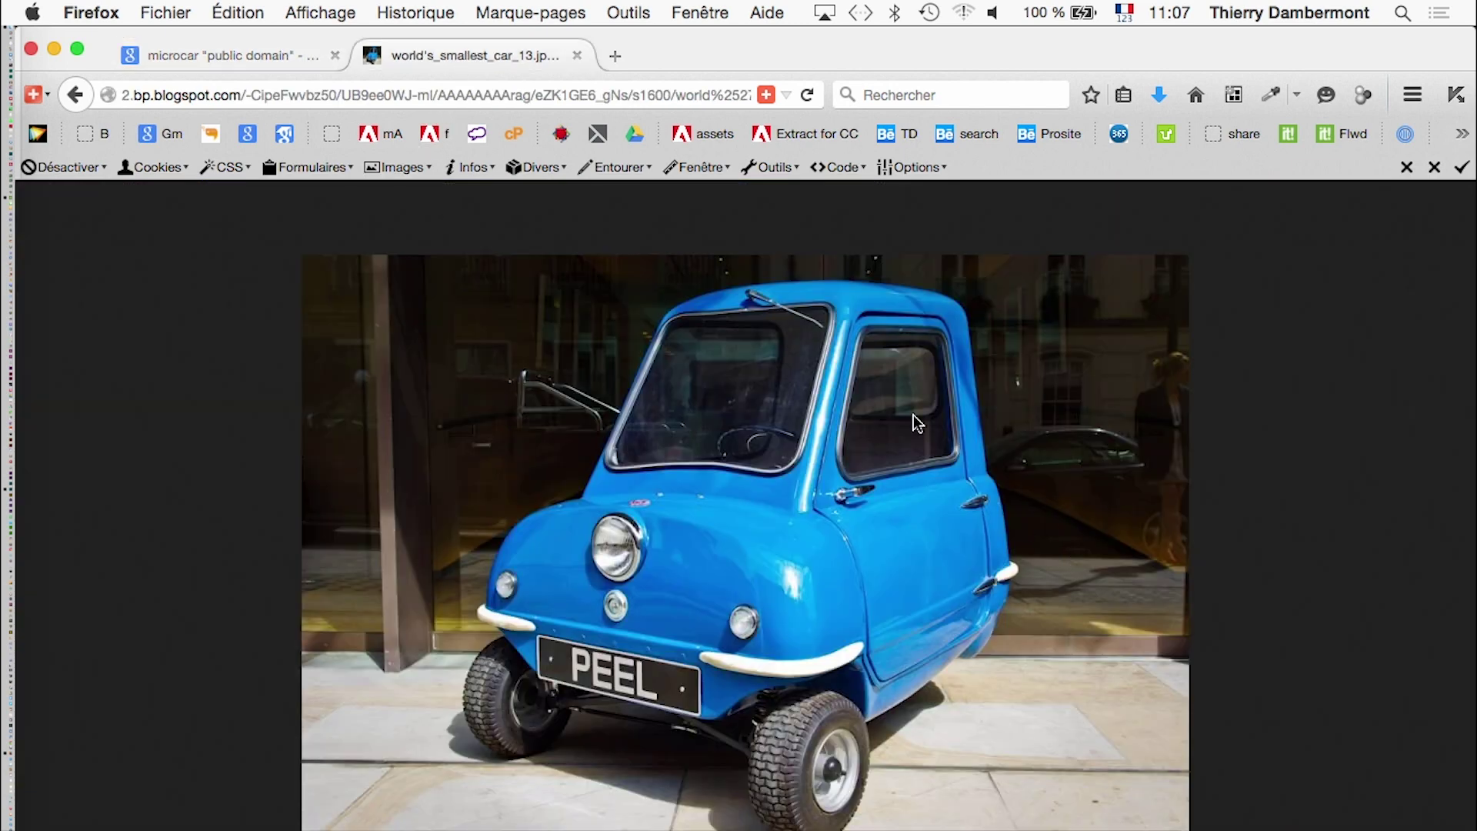
- Open the Pix Grove page hosting the Peel P50 image and scroll through it
click(75, 95)
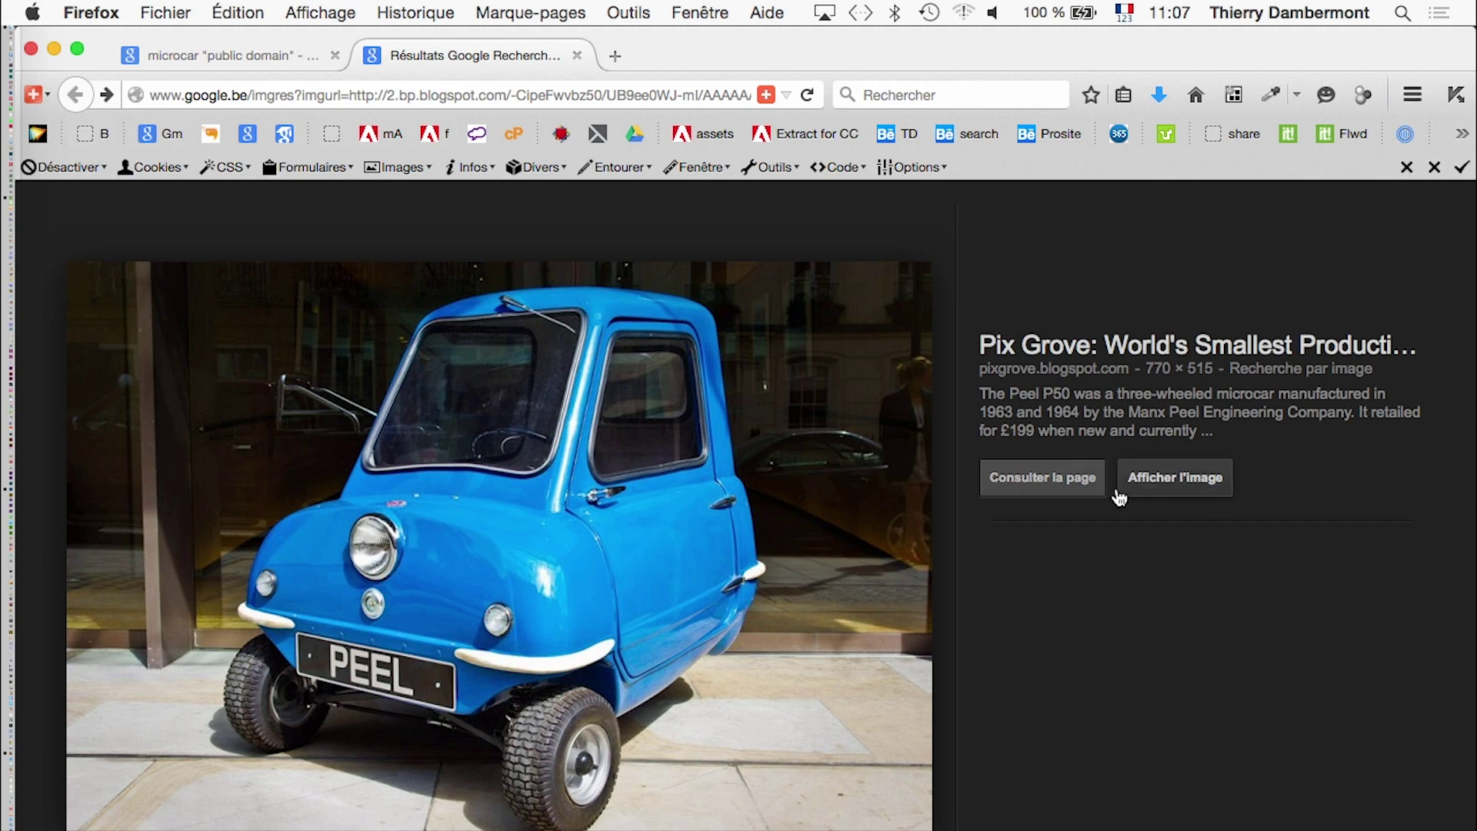
click(1033, 493)
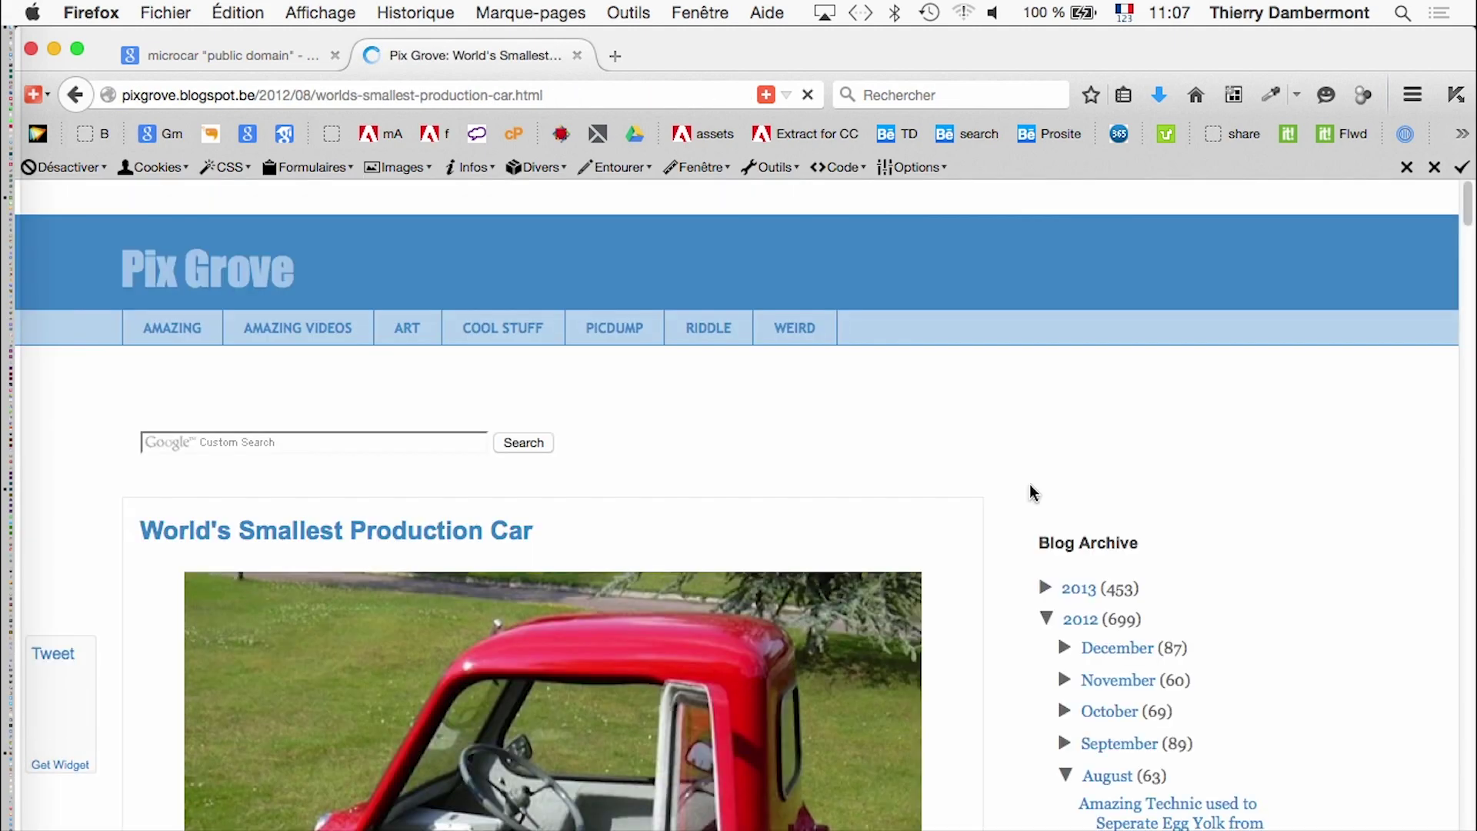
scroll(1027, 499, down, 3)
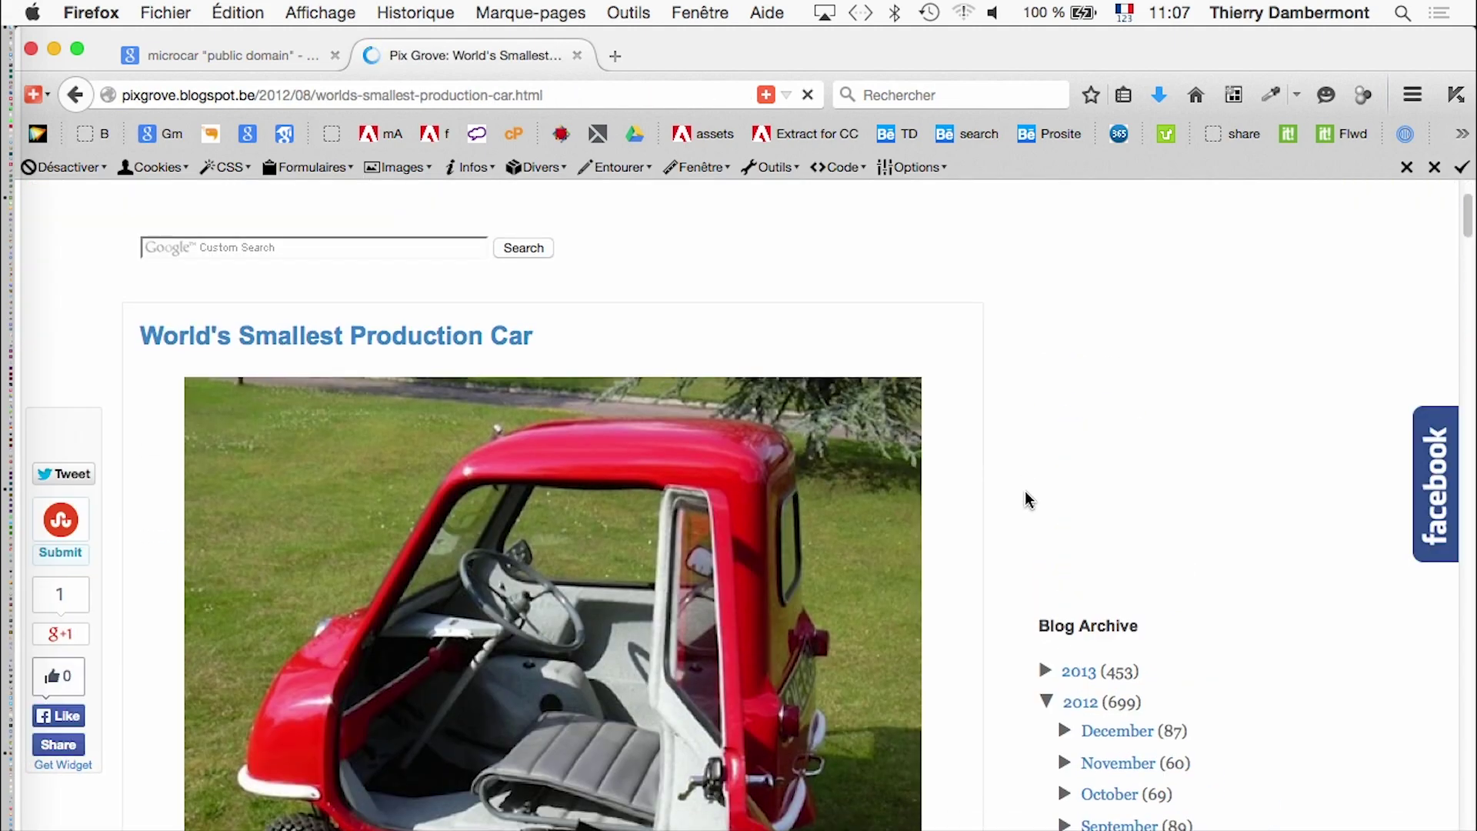
scroll(1027, 499, down, 3)
scroll(1026, 501, down, 1)
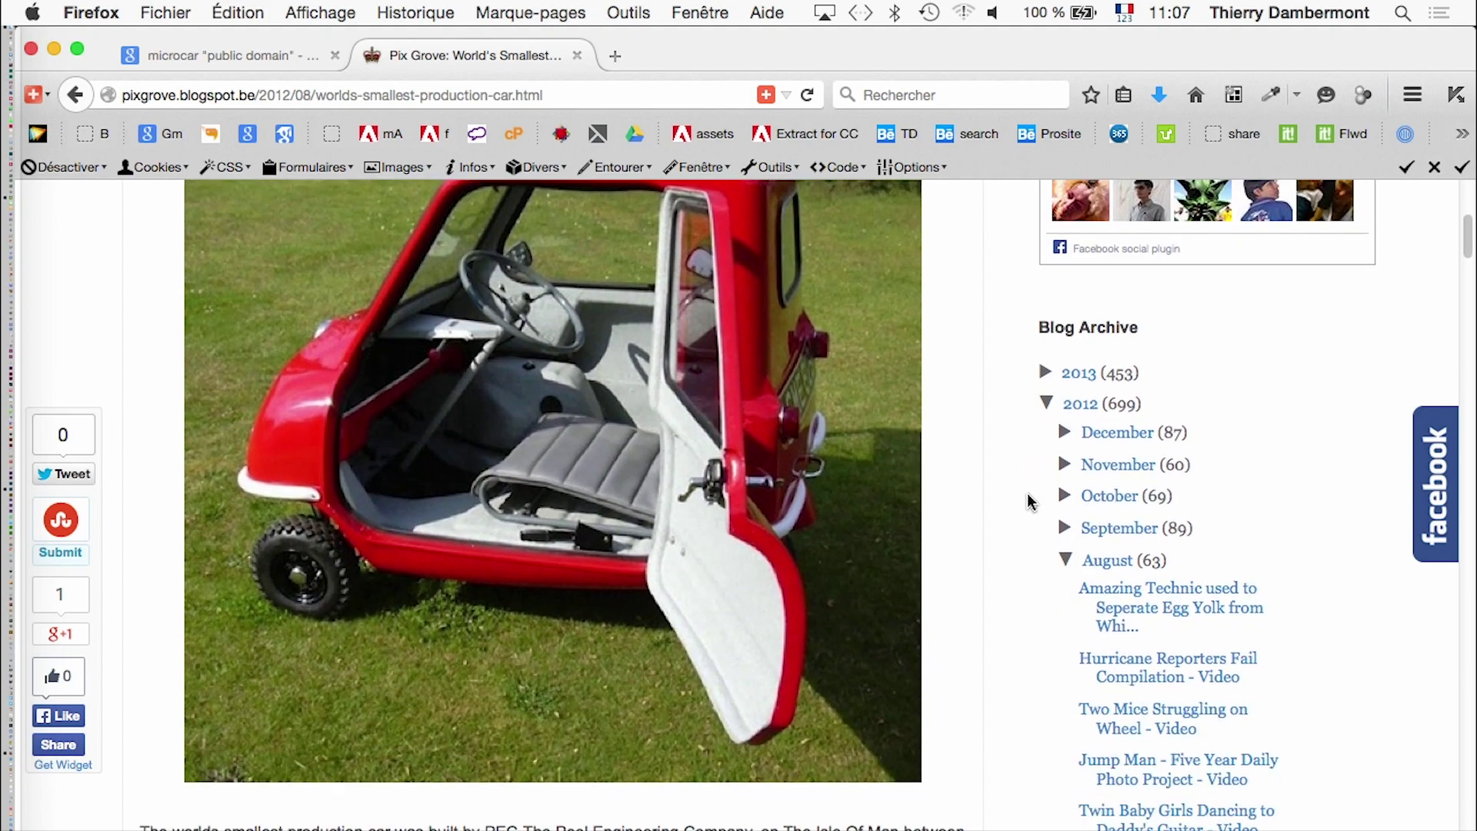
scroll(1027, 500, down, 8)
scroll(1028, 502, down, 5)
scroll(1031, 503, down, 1)
scroll(1031, 503, down, 3)
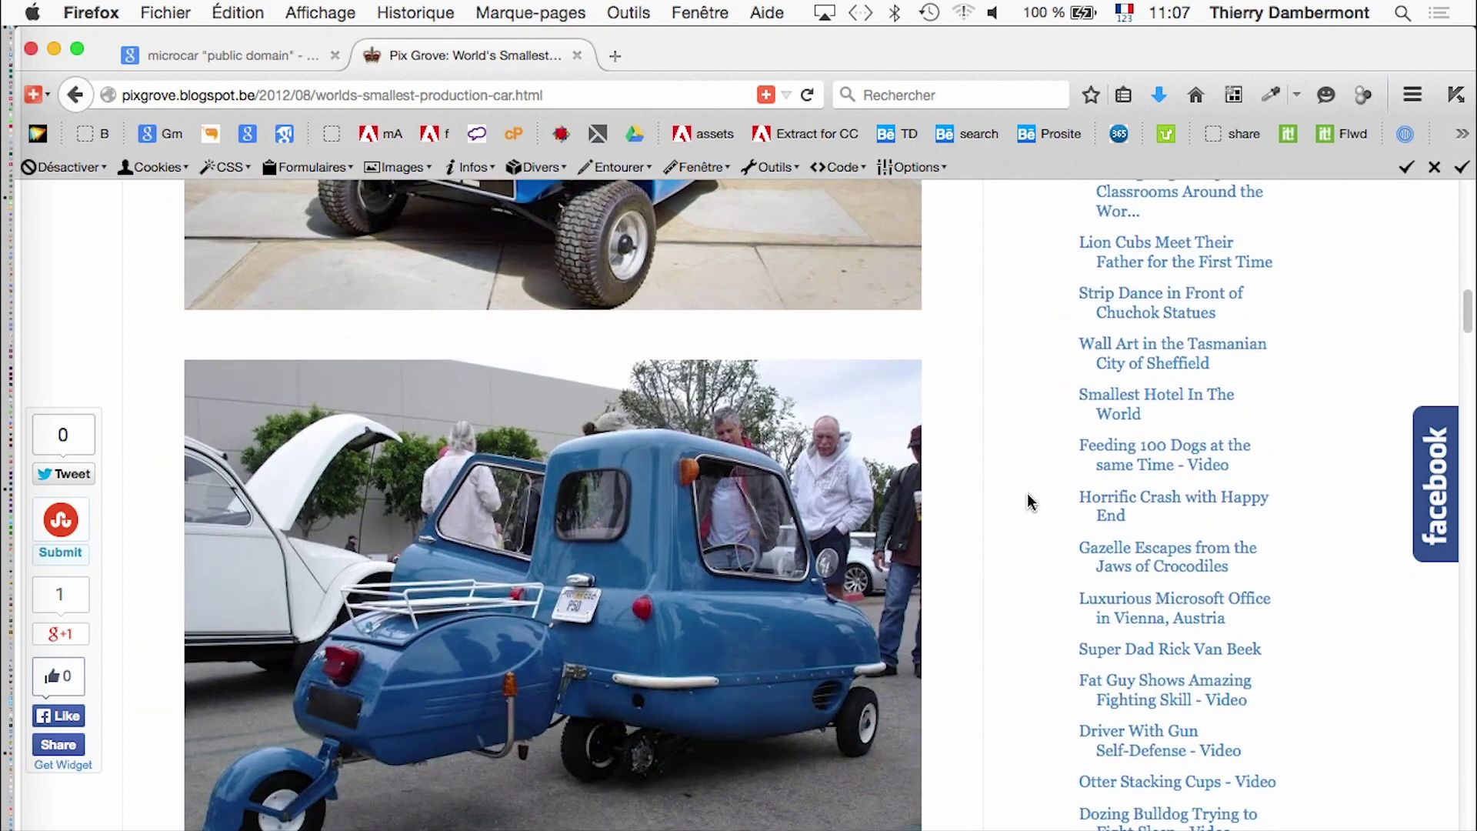
scroll(1031, 503, down, 2)
scroll(1031, 503, down, 1)
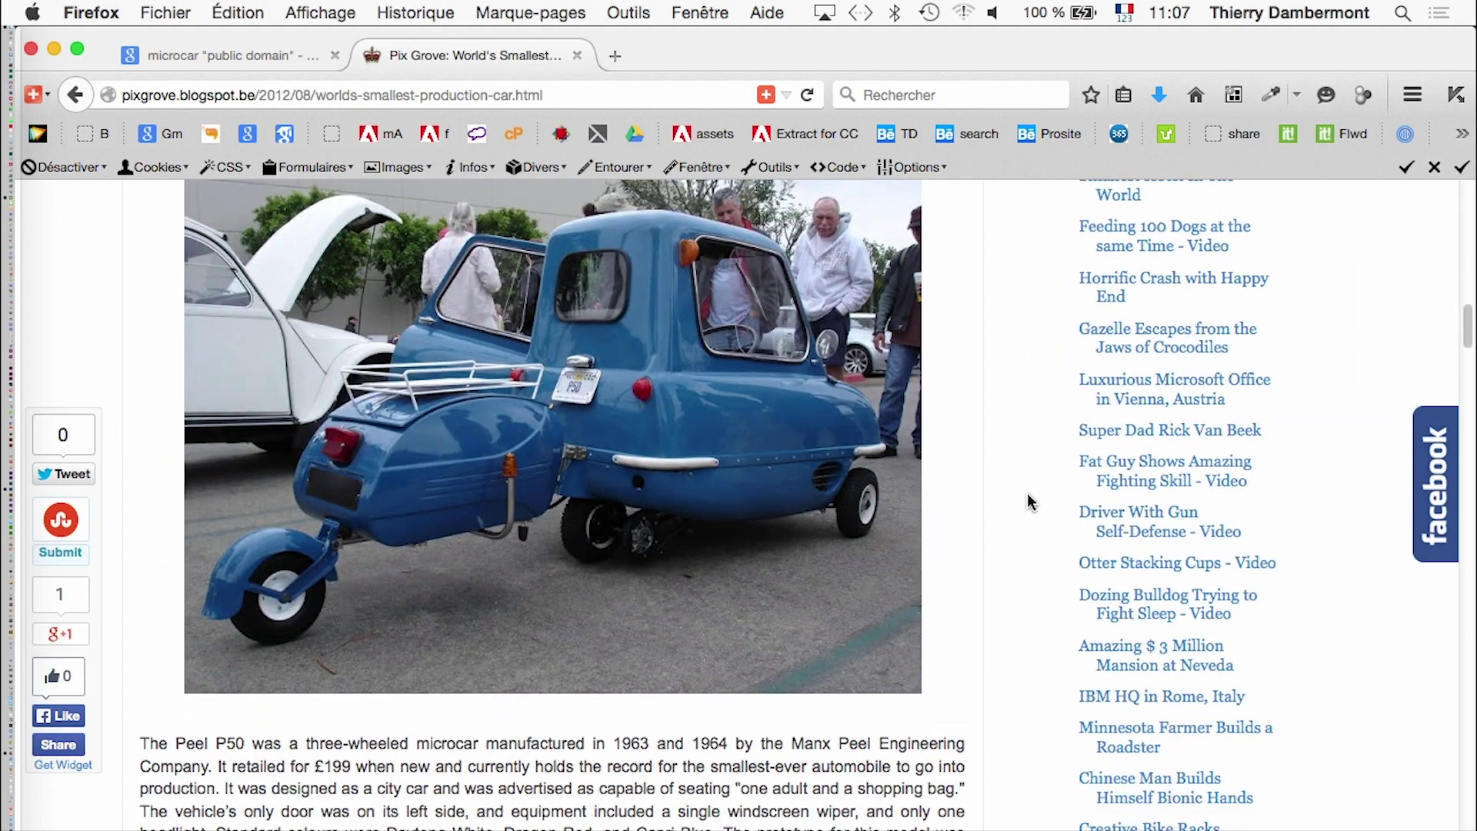
scroll(1031, 503, down, 1)
scroll(1030, 503, down, 1)
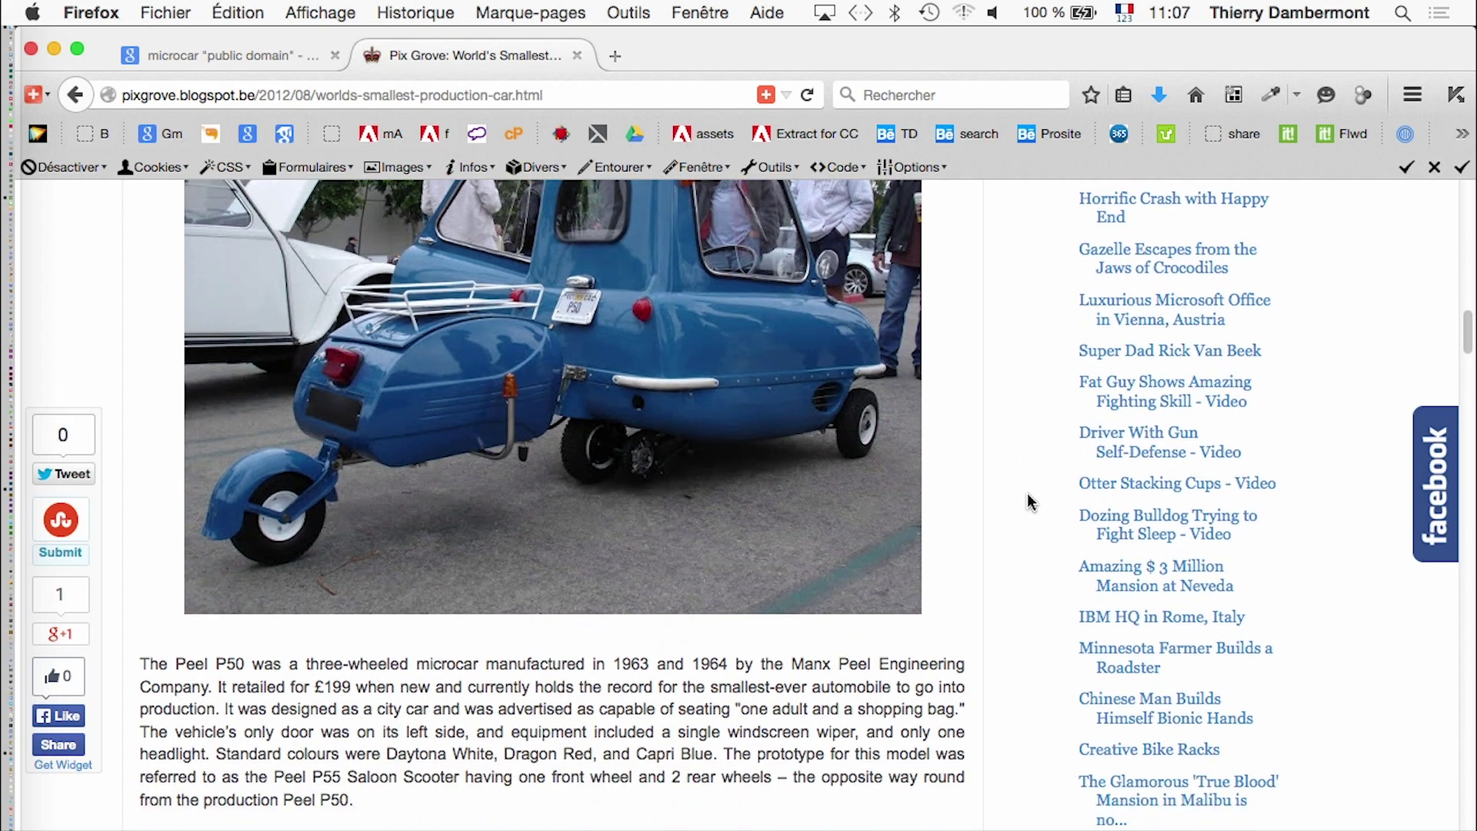
scroll(1031, 503, down, 3)
scroll(1031, 503, up, 1)
scroll(1031, 503, up, 5)
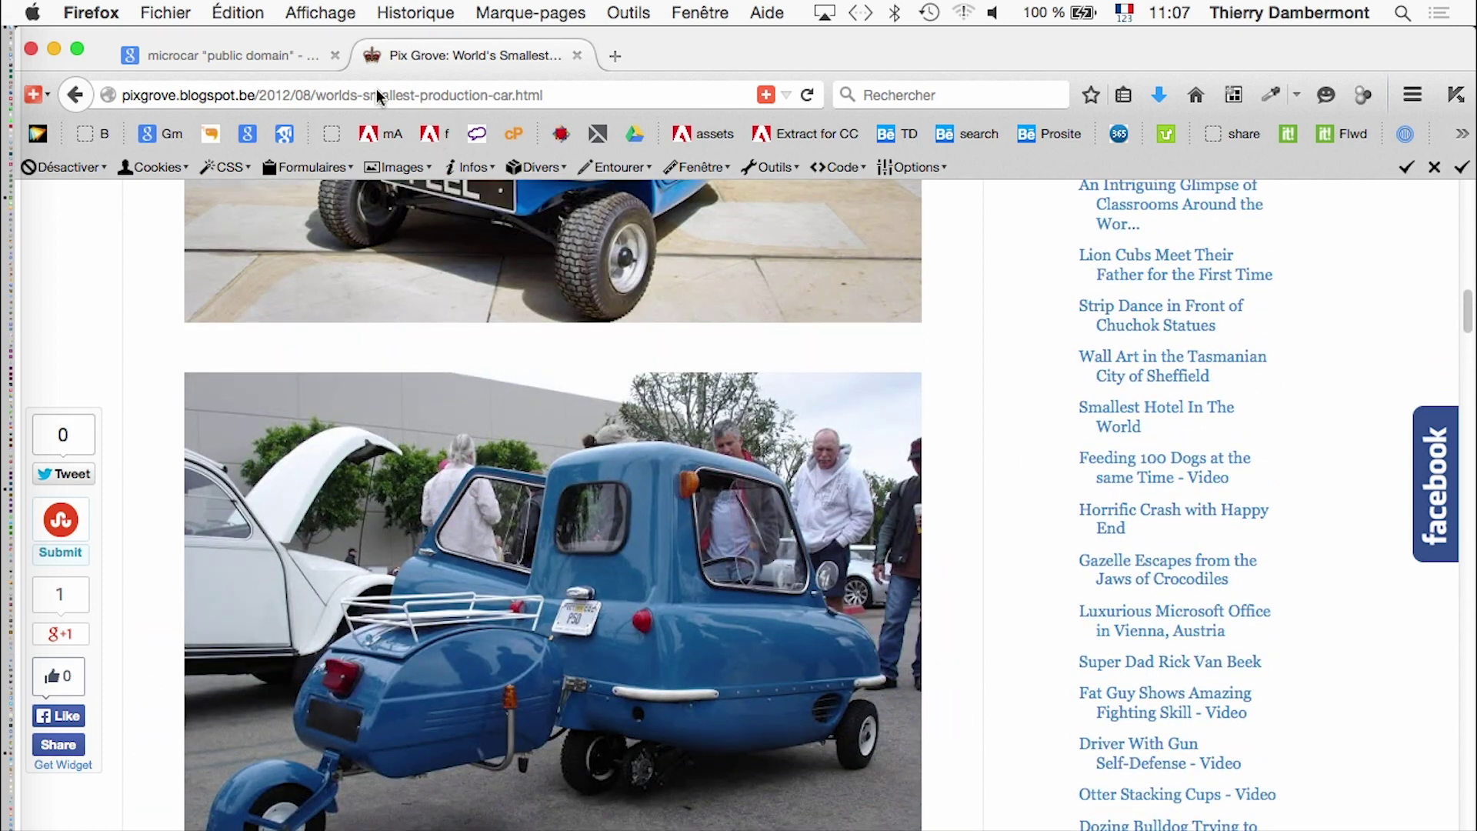
- Flip between the microcar results tab and the Pix Grove Peel P50 page
click(252, 58)
click(469, 56)
scroll(690, 683, down, 3)
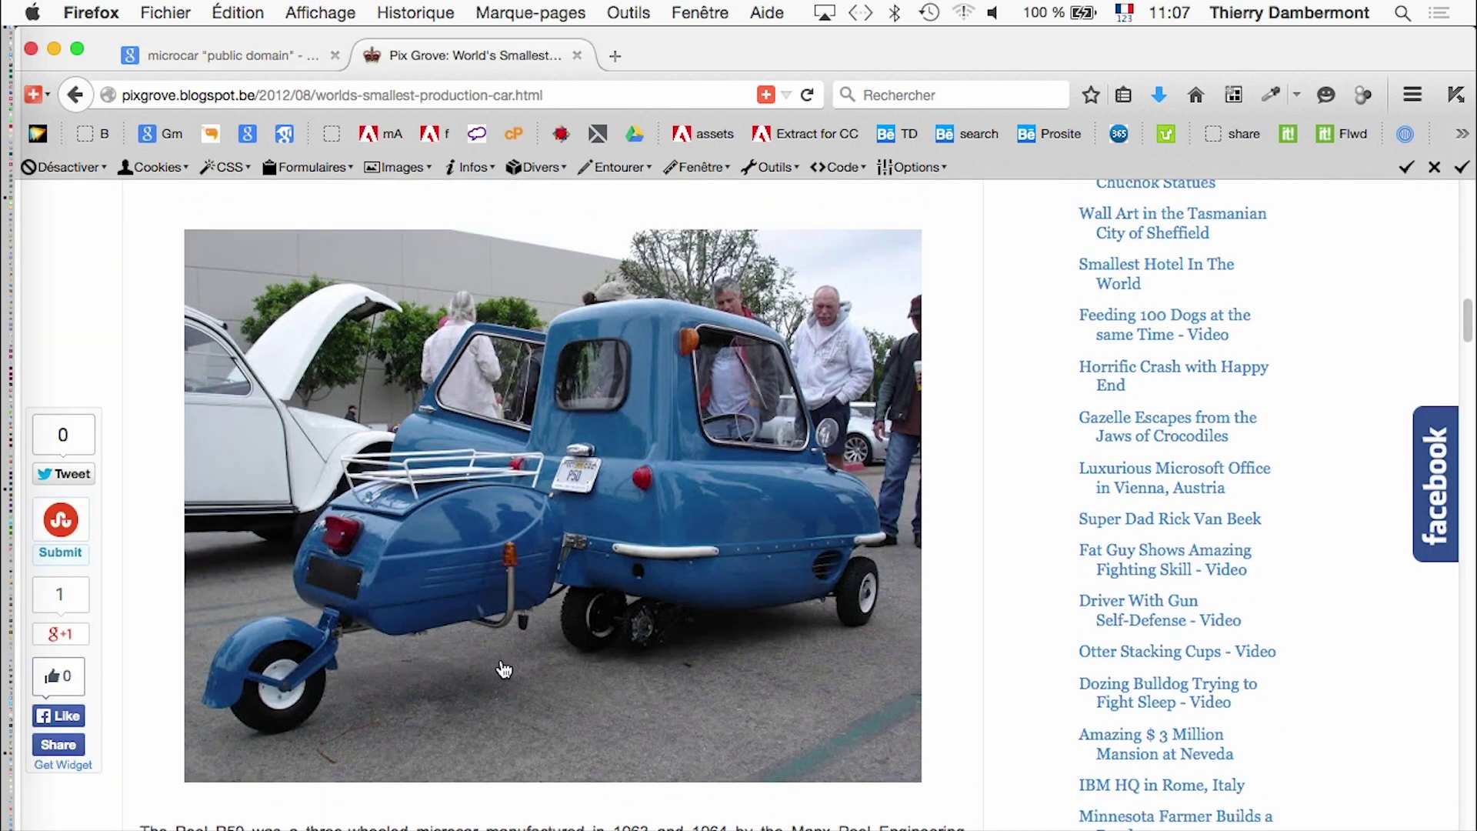
click(215, 55)
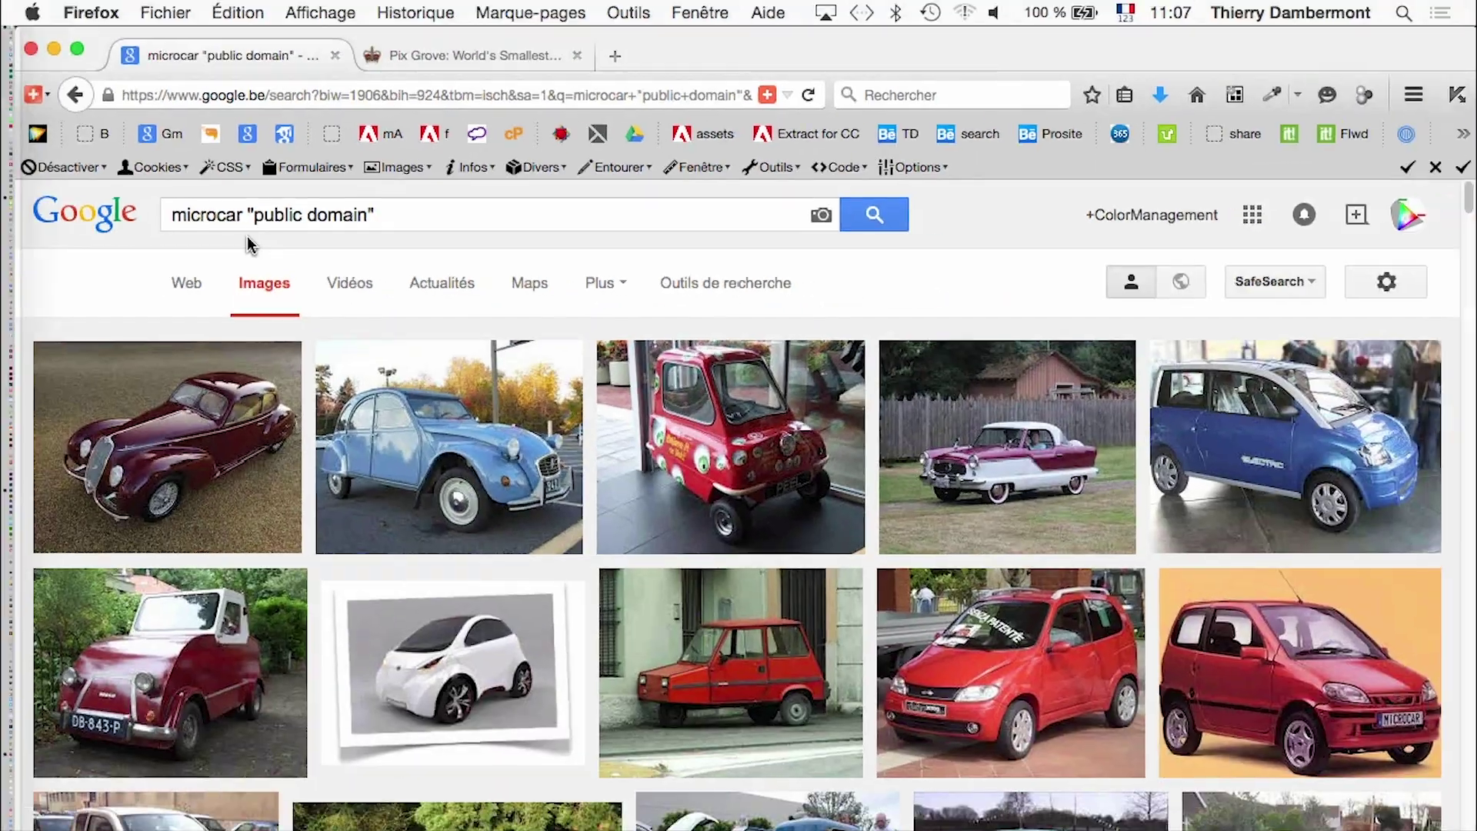
- Scroll further down the microcar image results
scroll(453, 444, down, 3)
scroll(453, 444, down, 3)
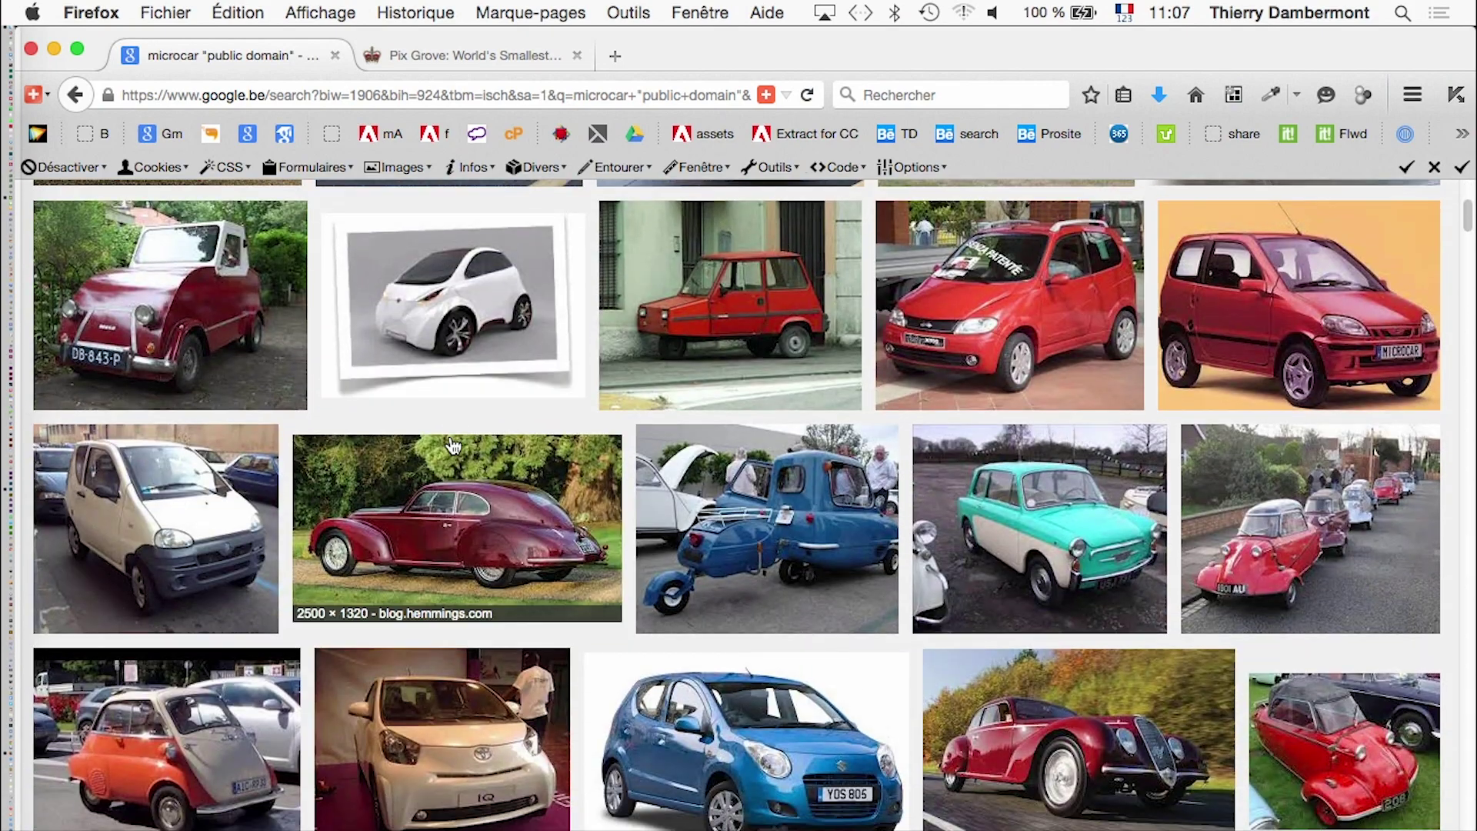
scroll(454, 447, down, 2)
scroll(453, 449, down, 2)
scroll(452, 450, down, 1)
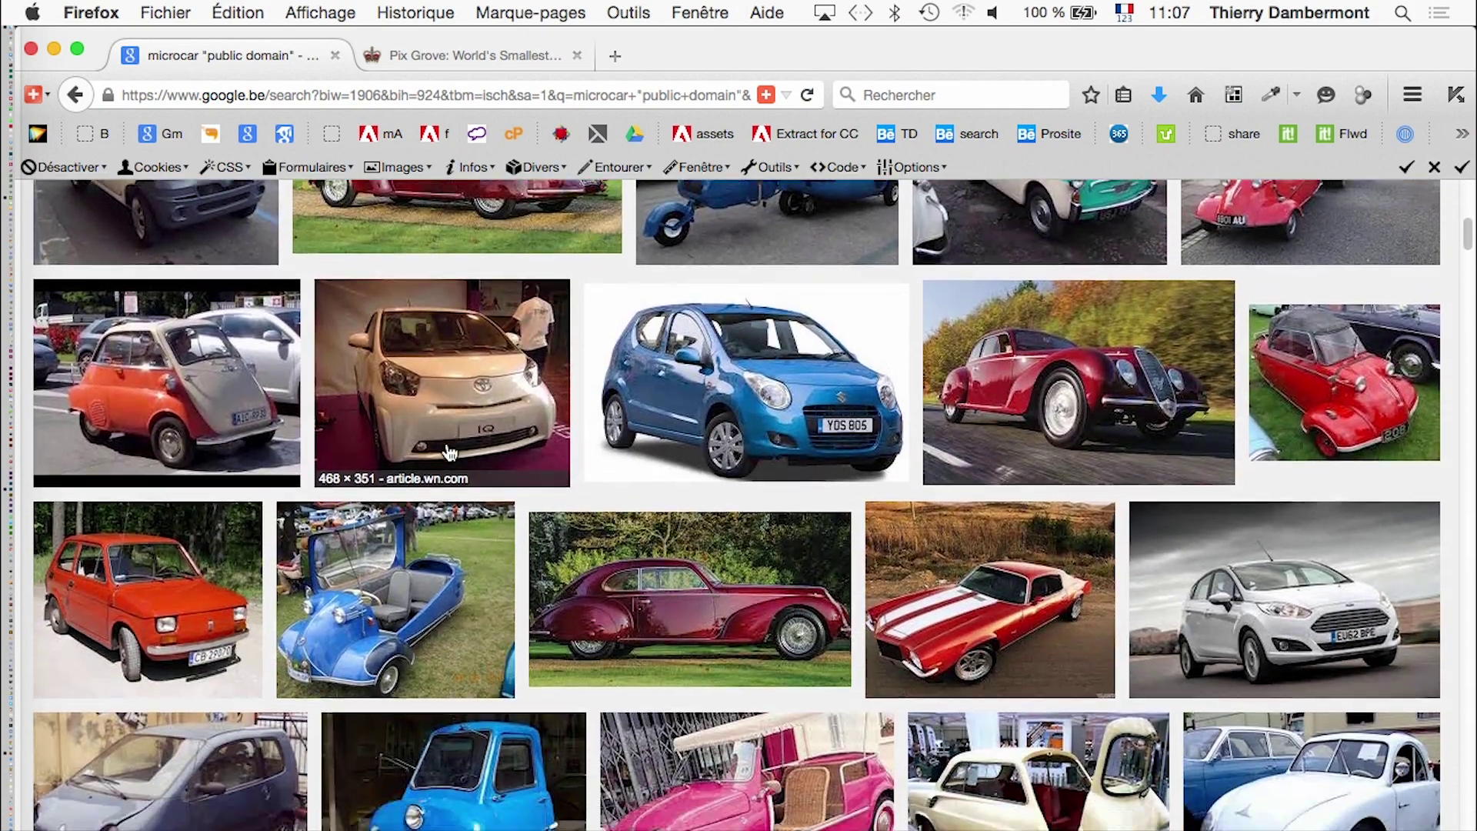
scroll(450, 438, down, 3)
scroll(444, 408, down, 3)
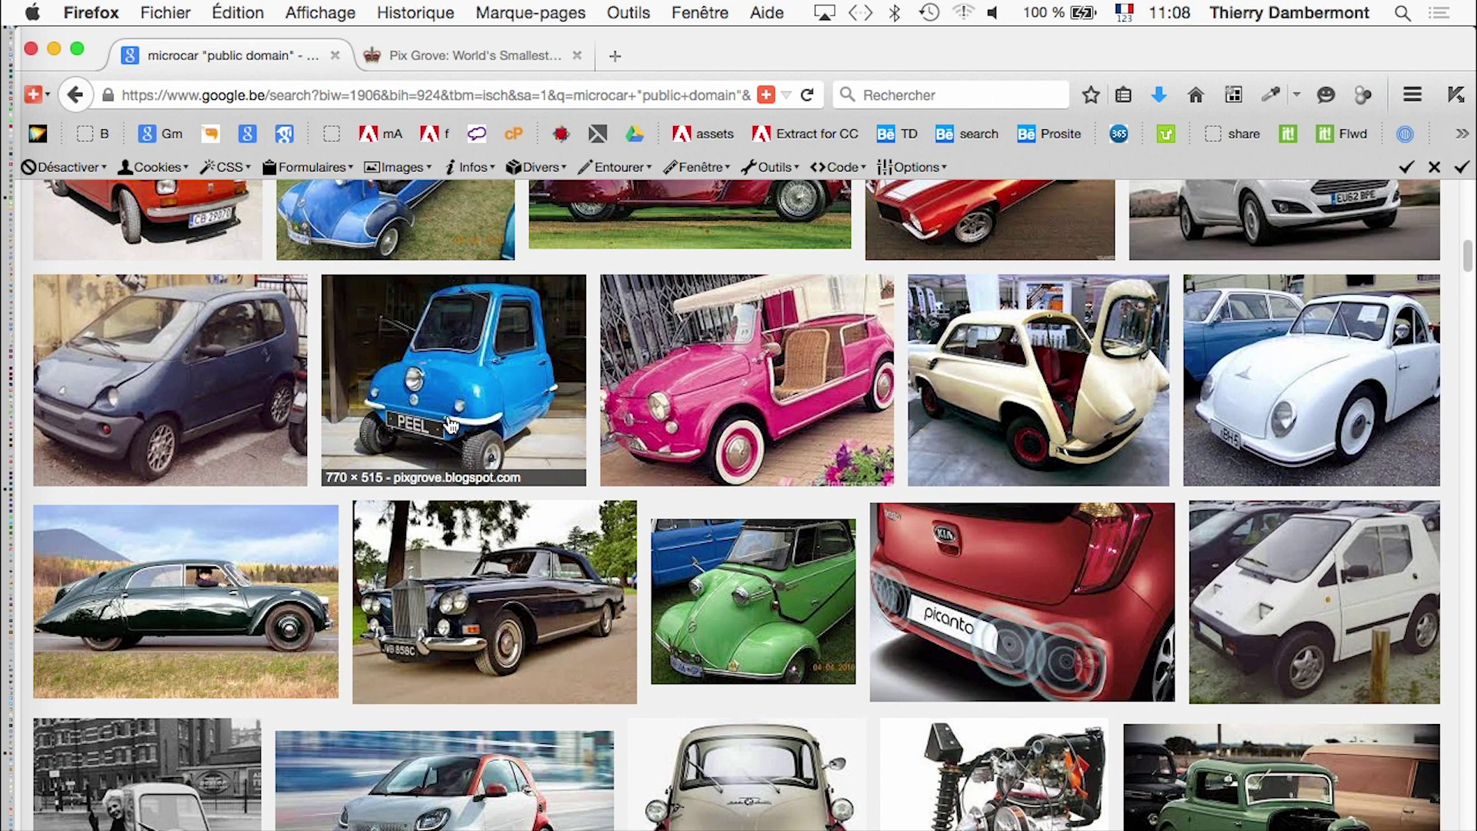
- Switch back to Photoshop with the Peel photo
key(super+Tab)
key(super+Tab)
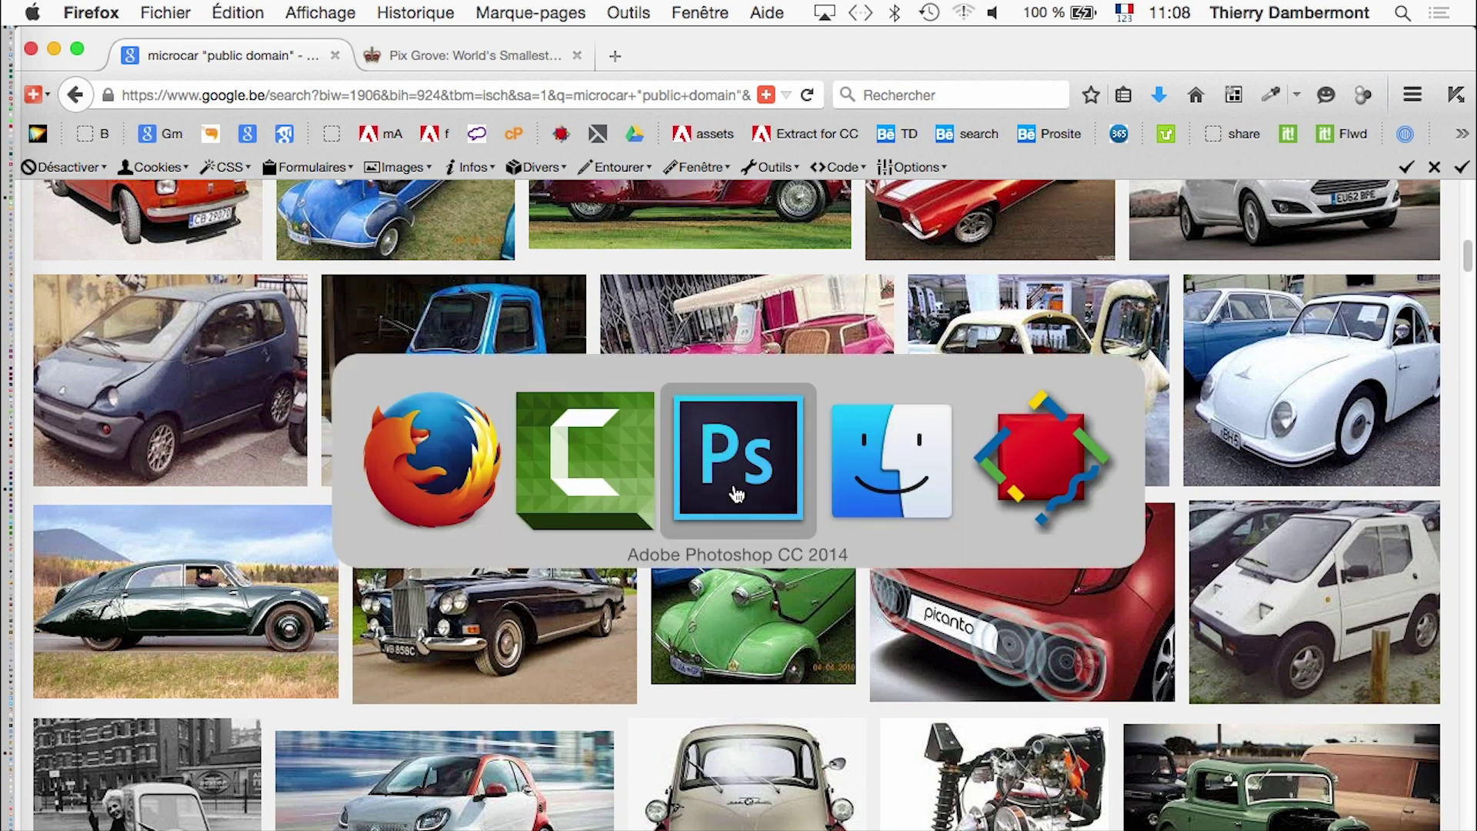
key(super+Tab)
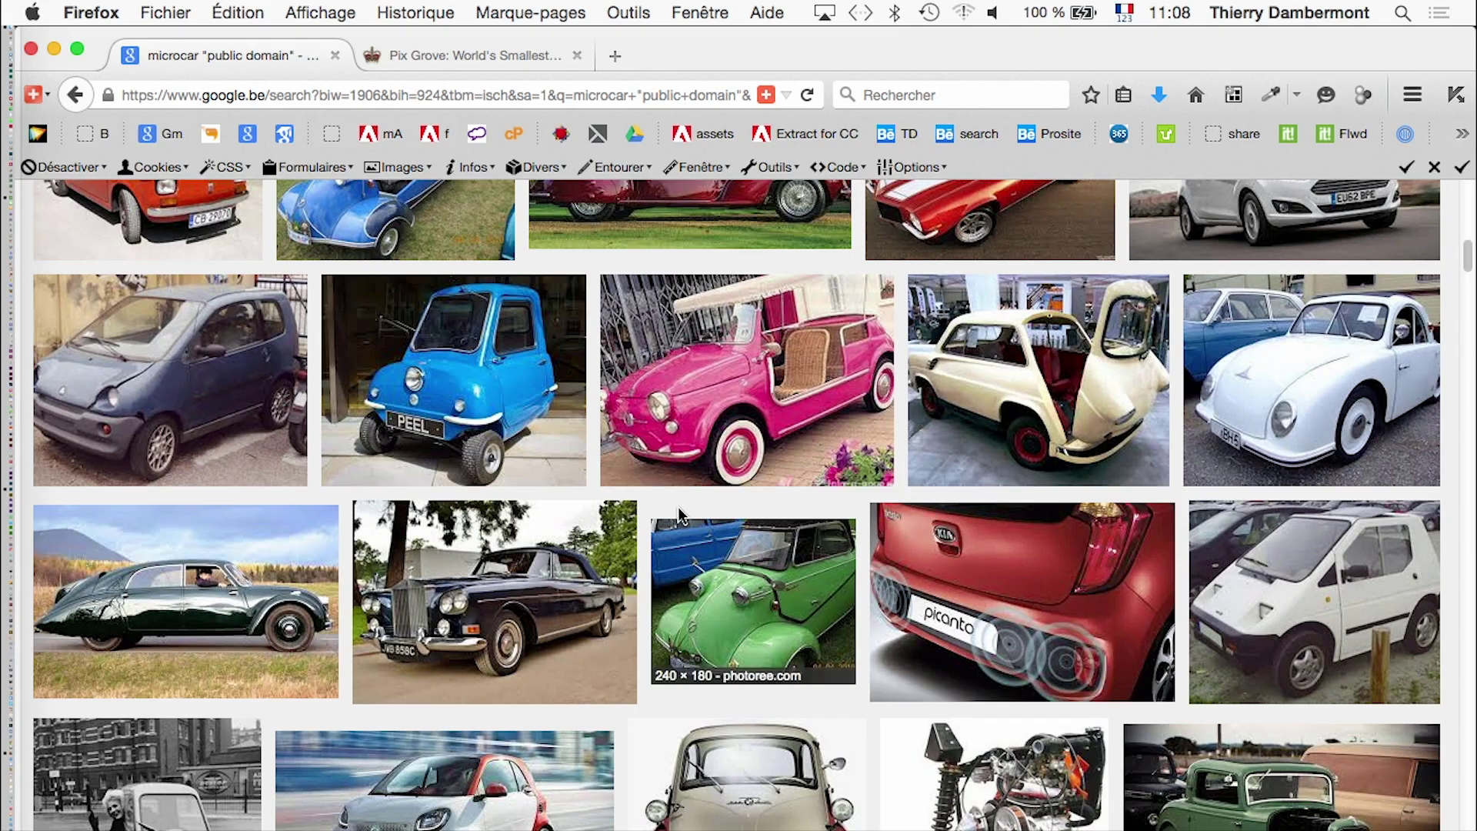
key(super+Tab)
click(747, 495)
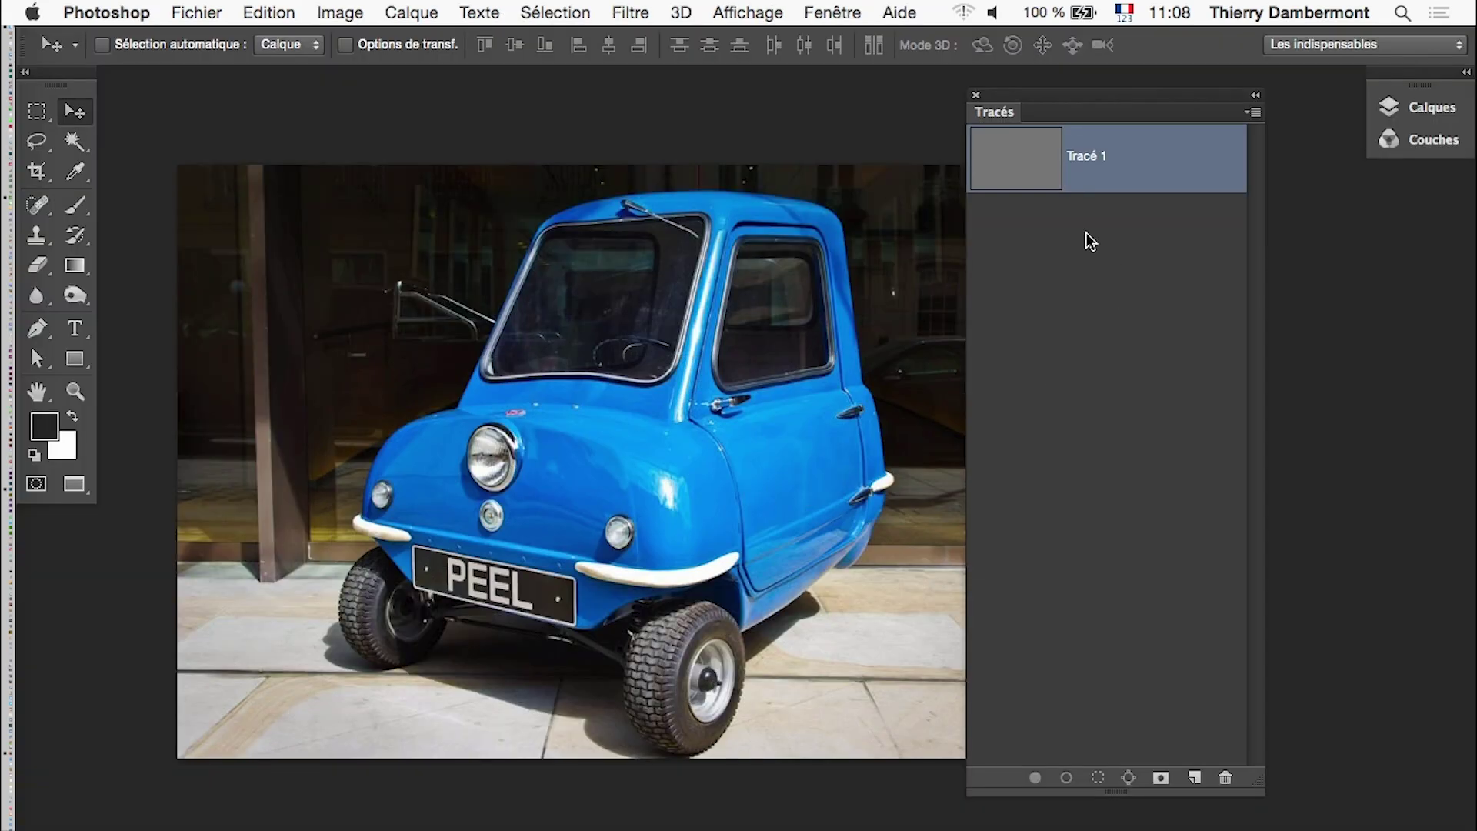
- Float the layers panel over the canvas
click(1419, 107)
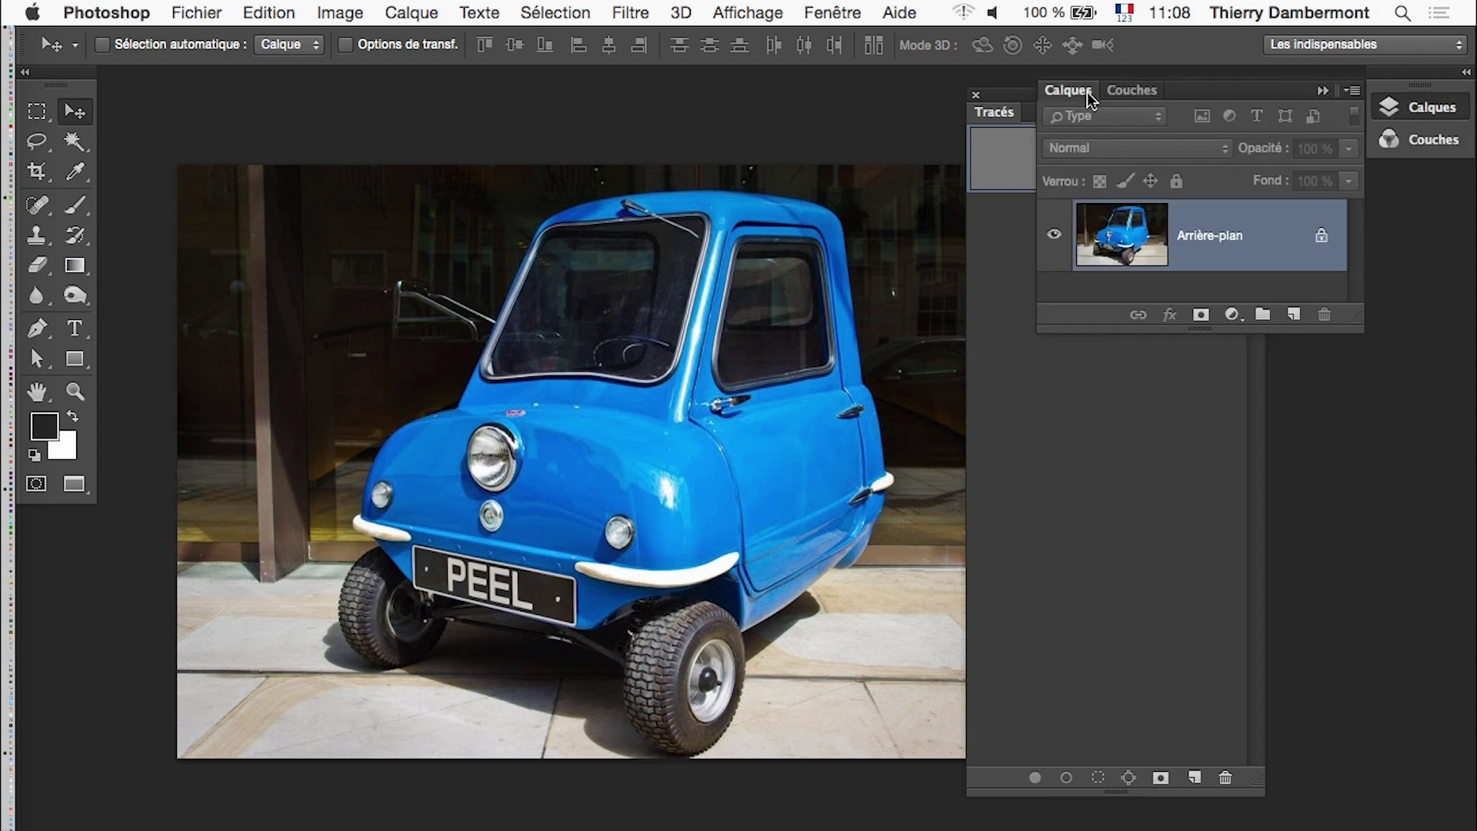
drag(1088, 96, 269, 145)
click(1419, 106)
click(1323, 91)
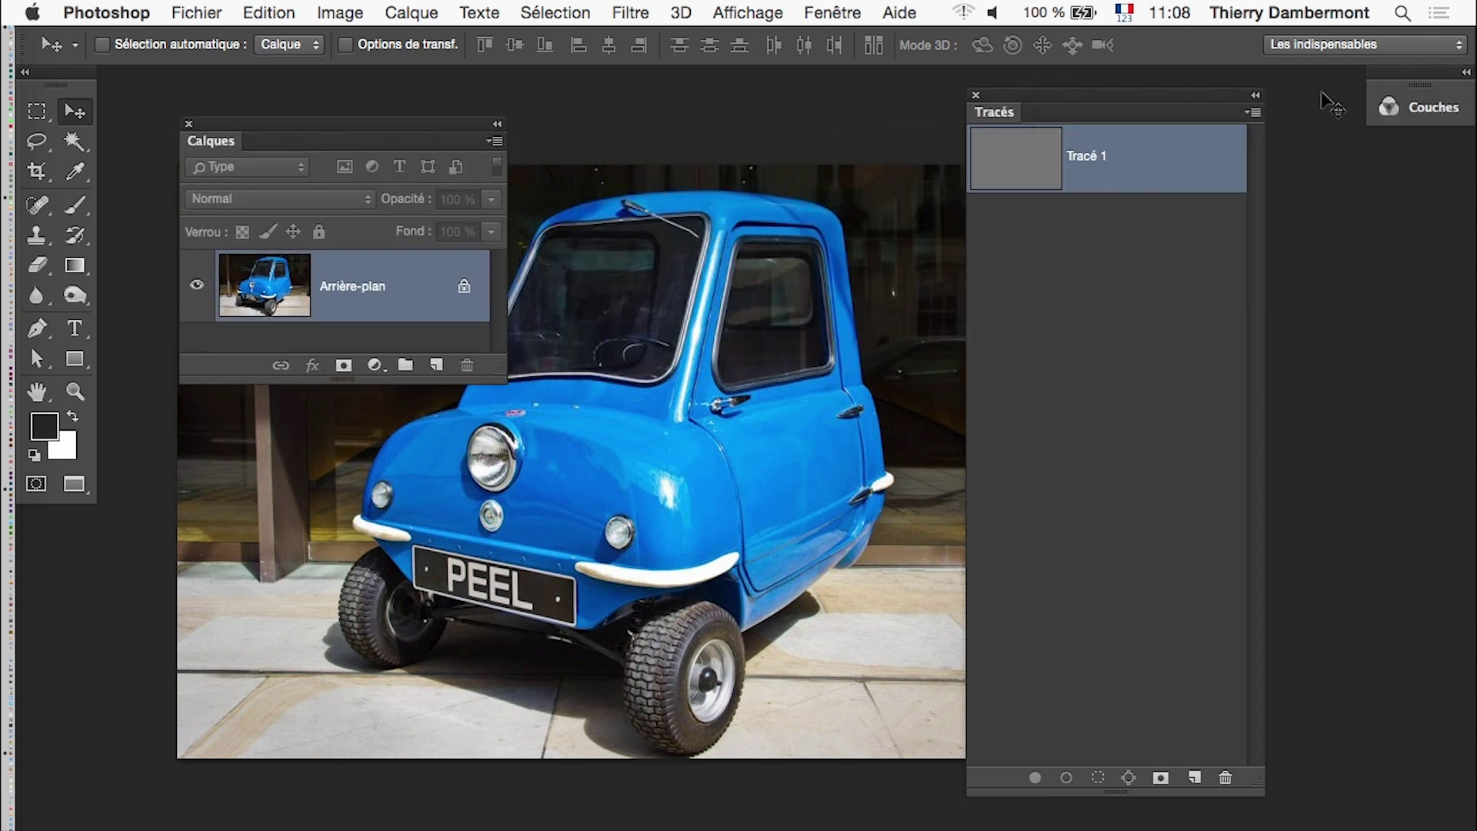
- Show the Channels panel and float it over the canvas
click(832, 12)
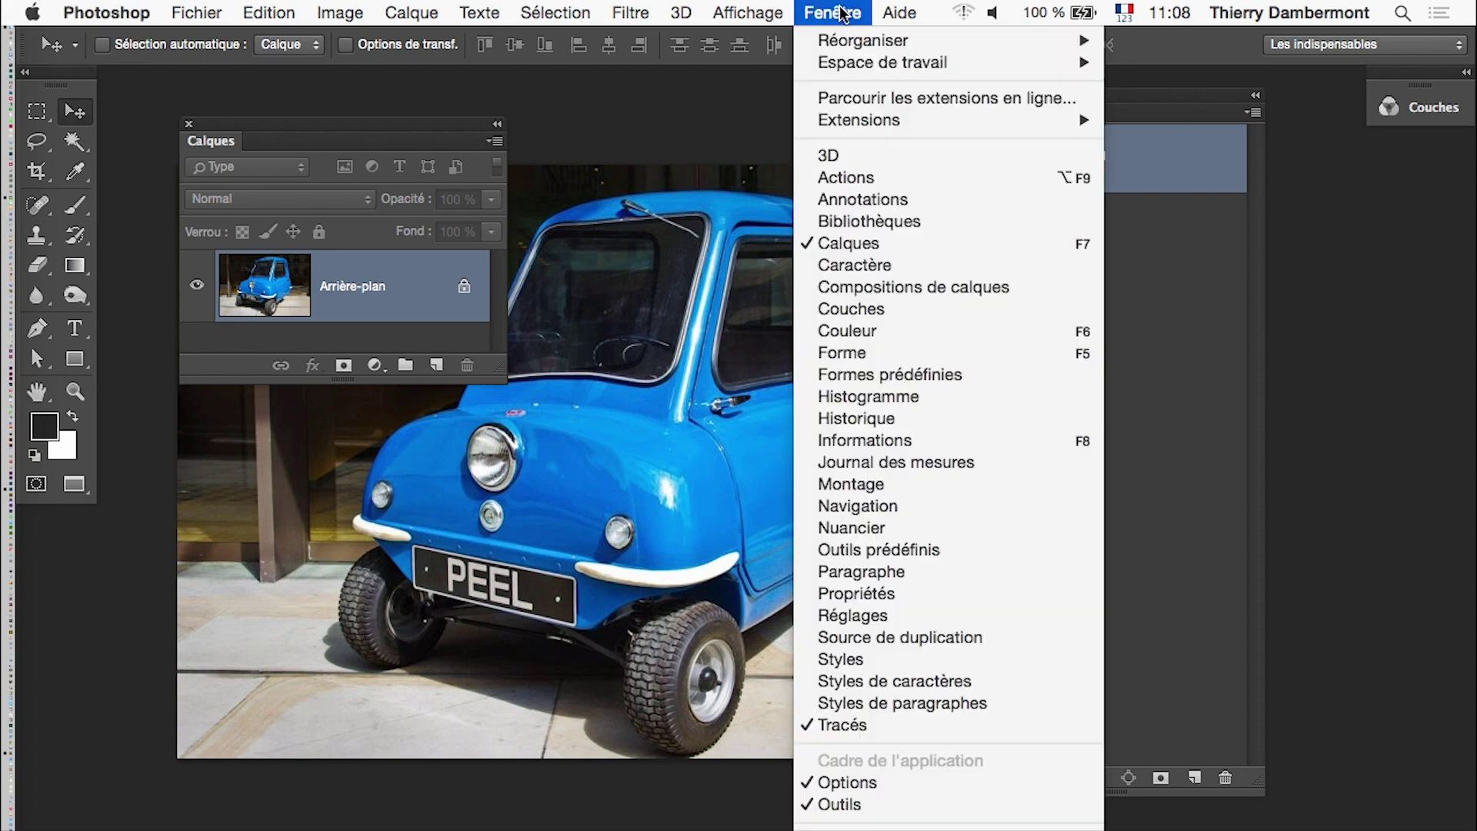
click(940, 308)
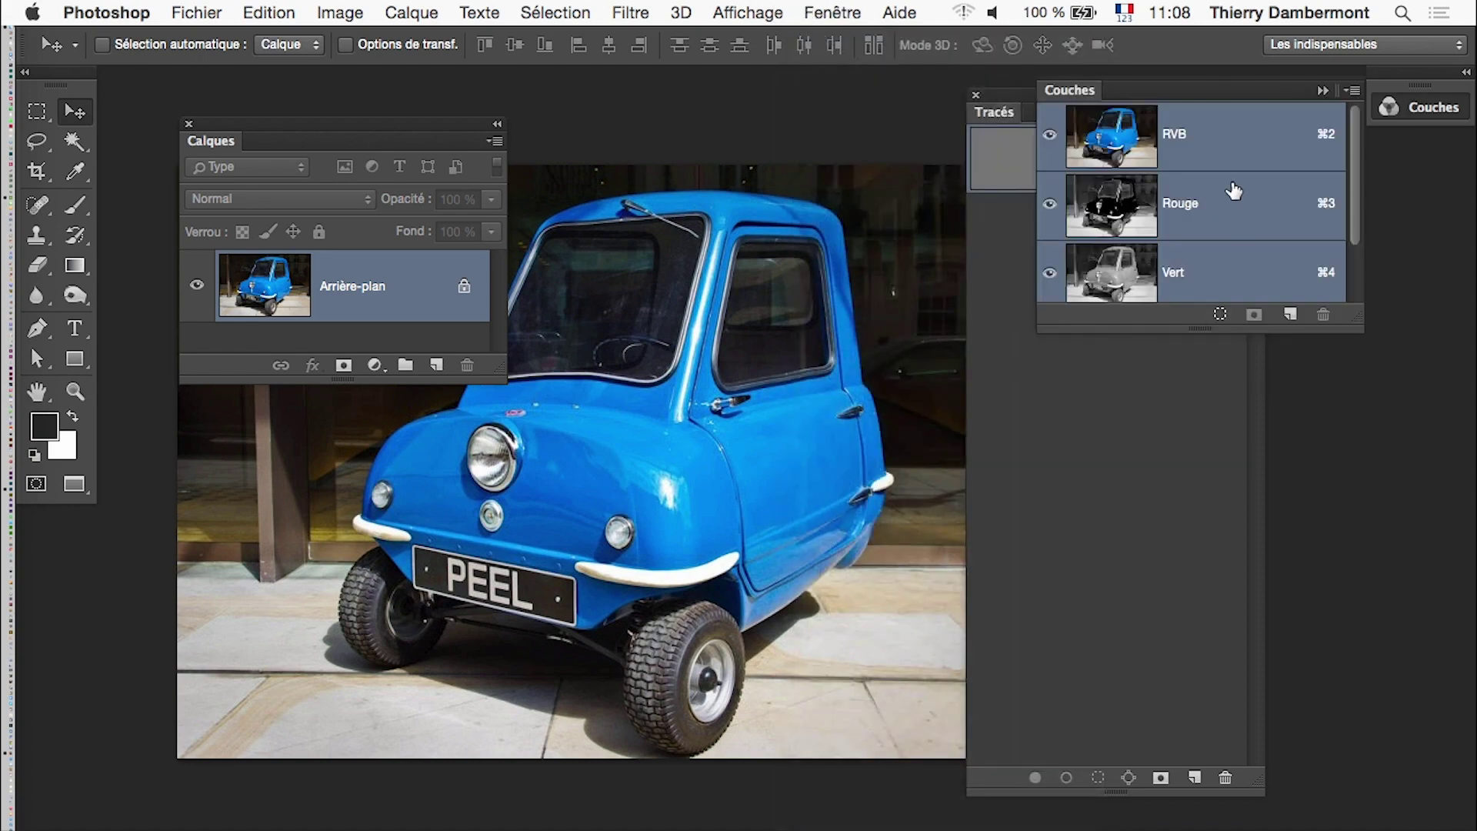
drag(1073, 88, 572, 478)
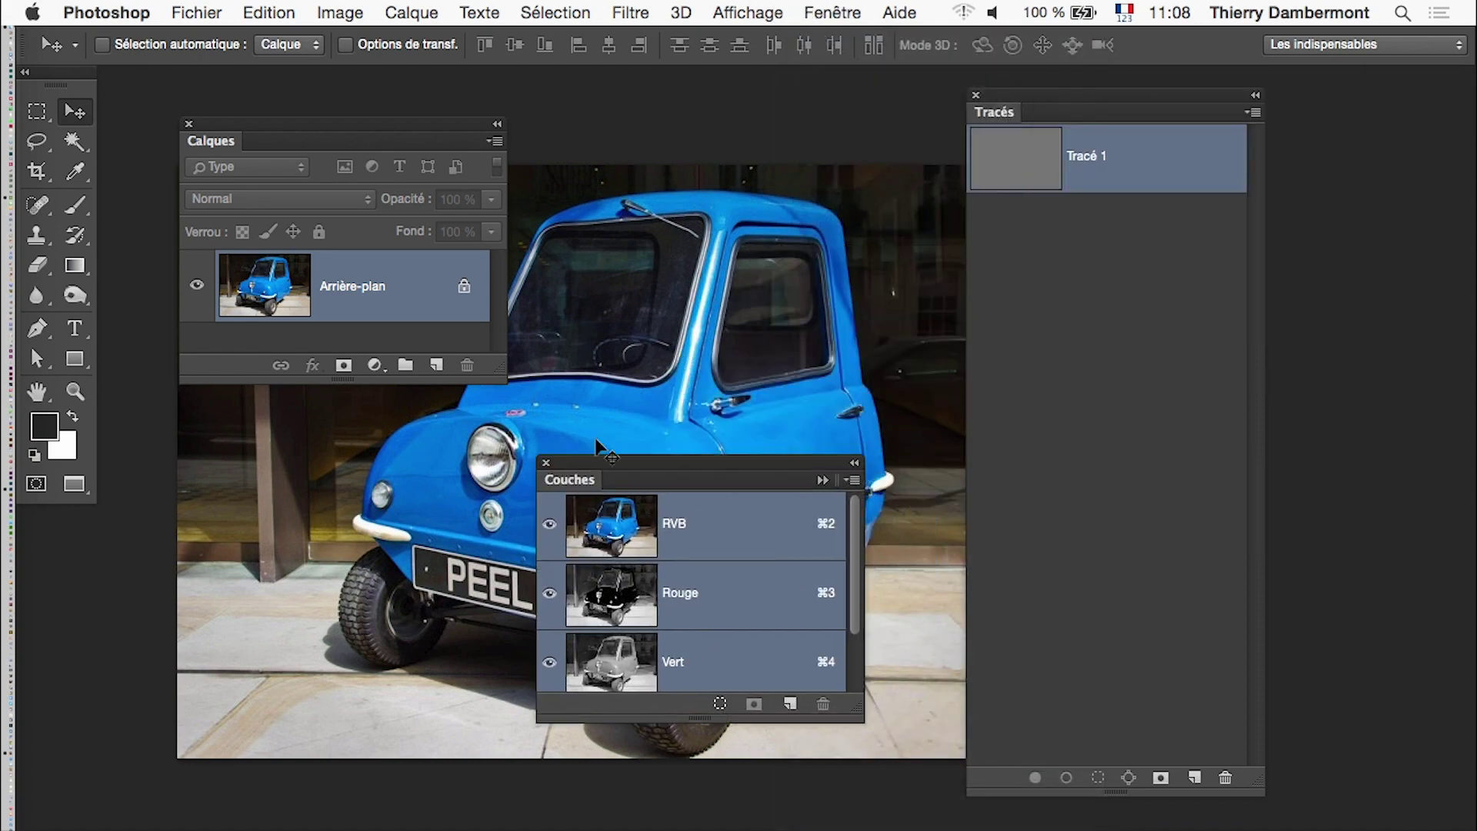
drag(856, 705, 859, 828)
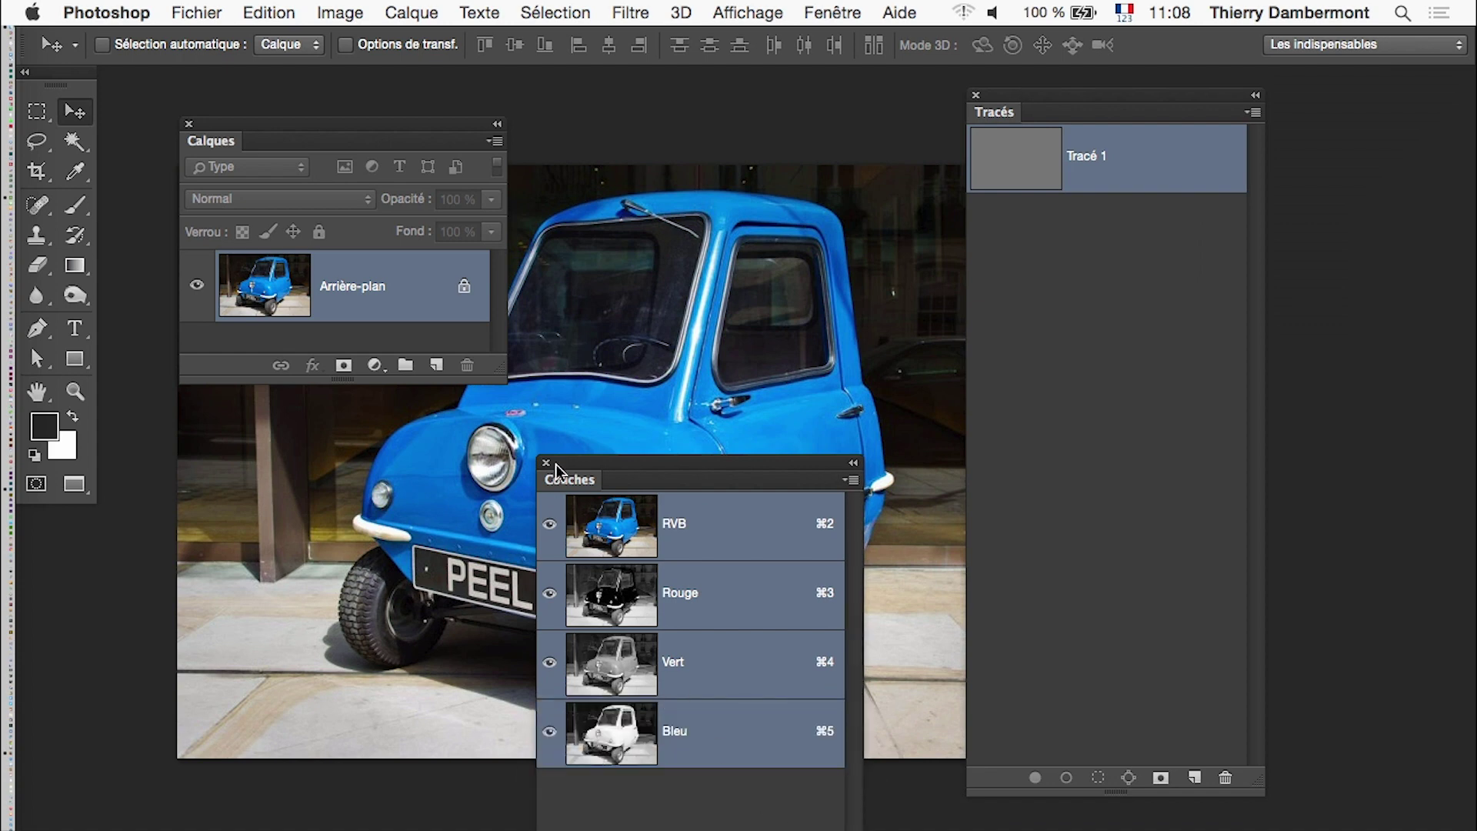
drag(557, 470, 833, 346)
- Toggle the green, red and blue channels off and on, then rearrange the panels
click(825, 539)
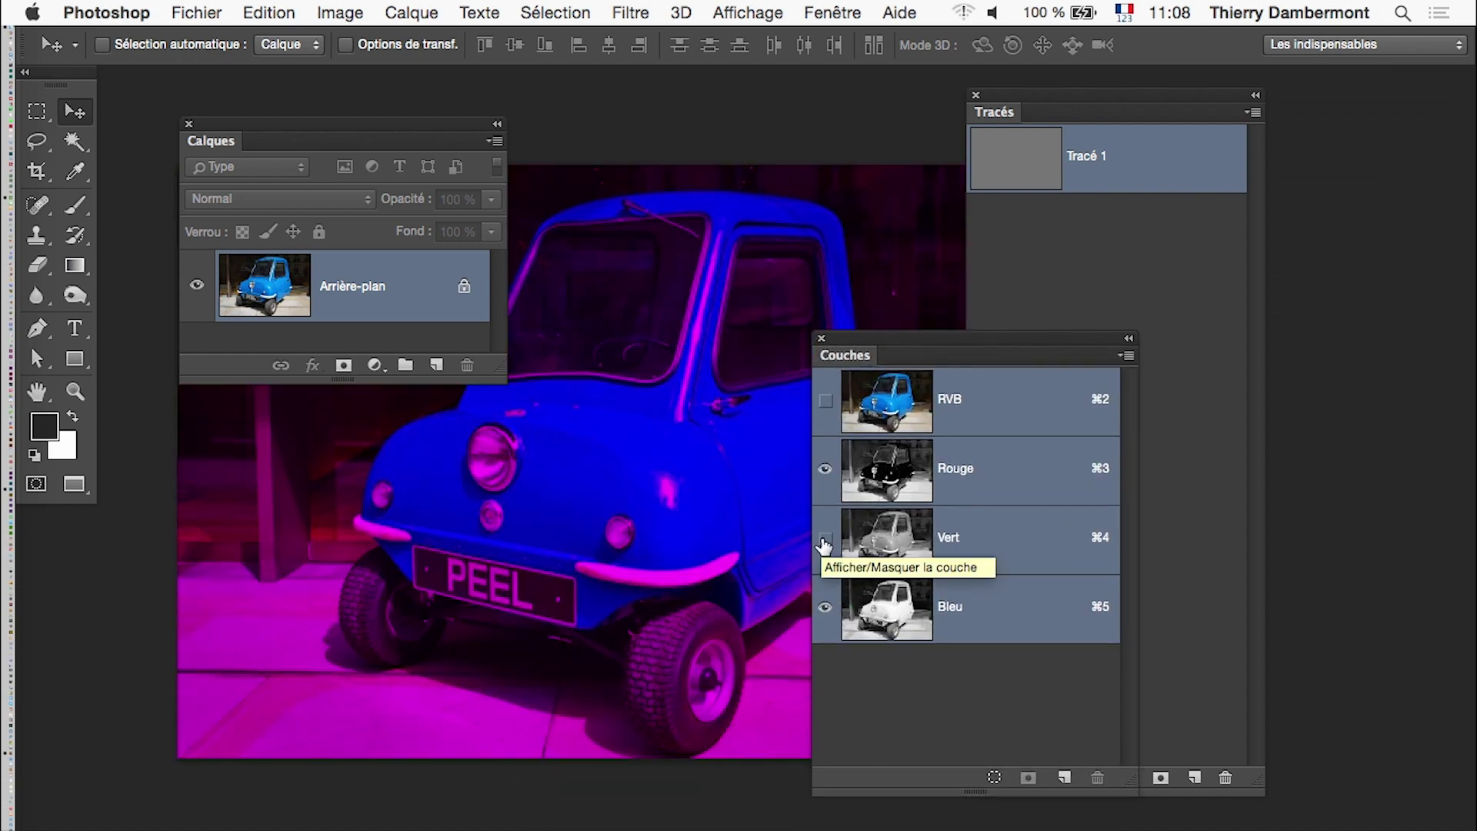
click(825, 538)
click(826, 470)
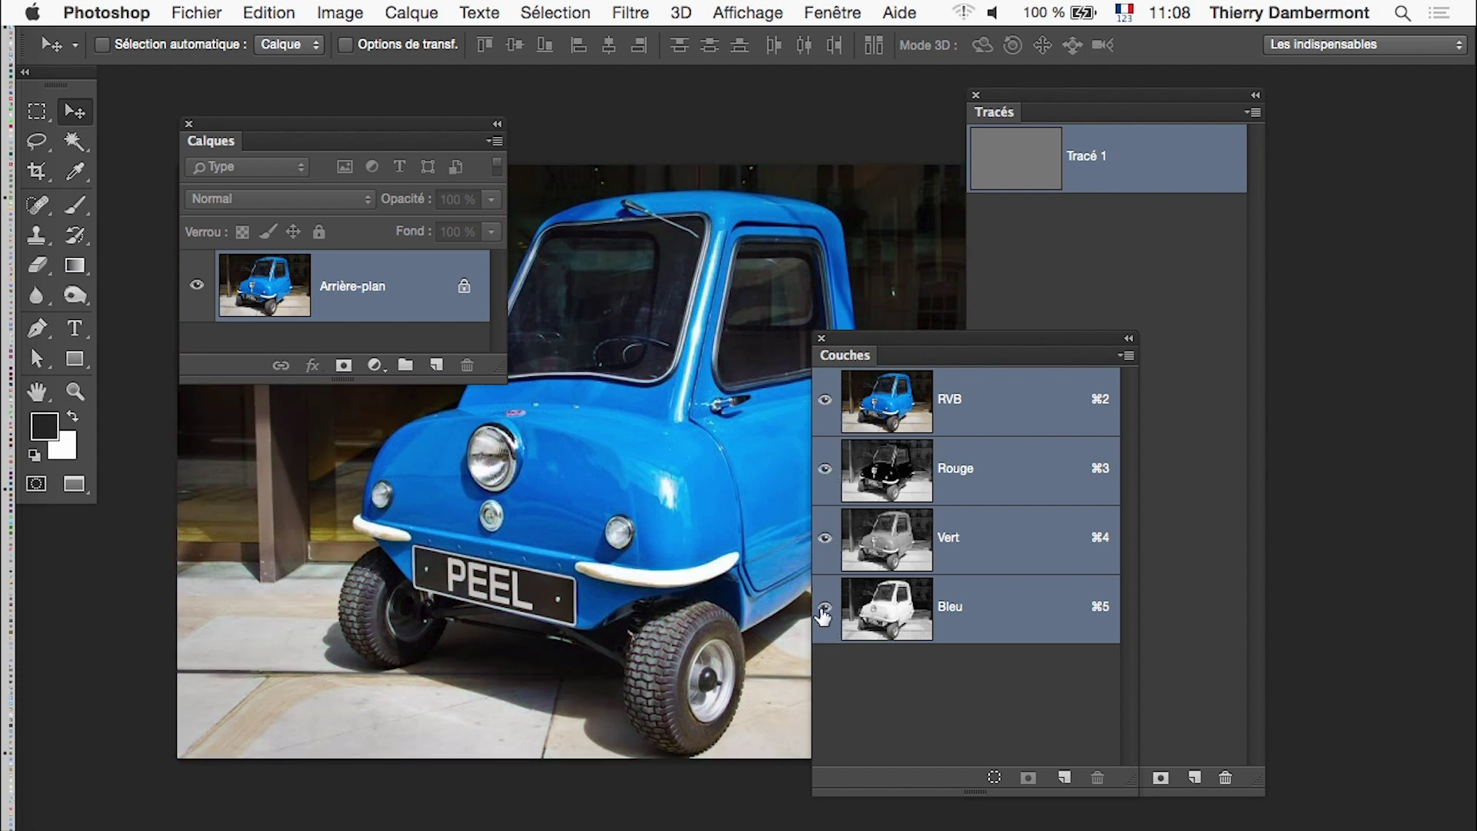
click(824, 607)
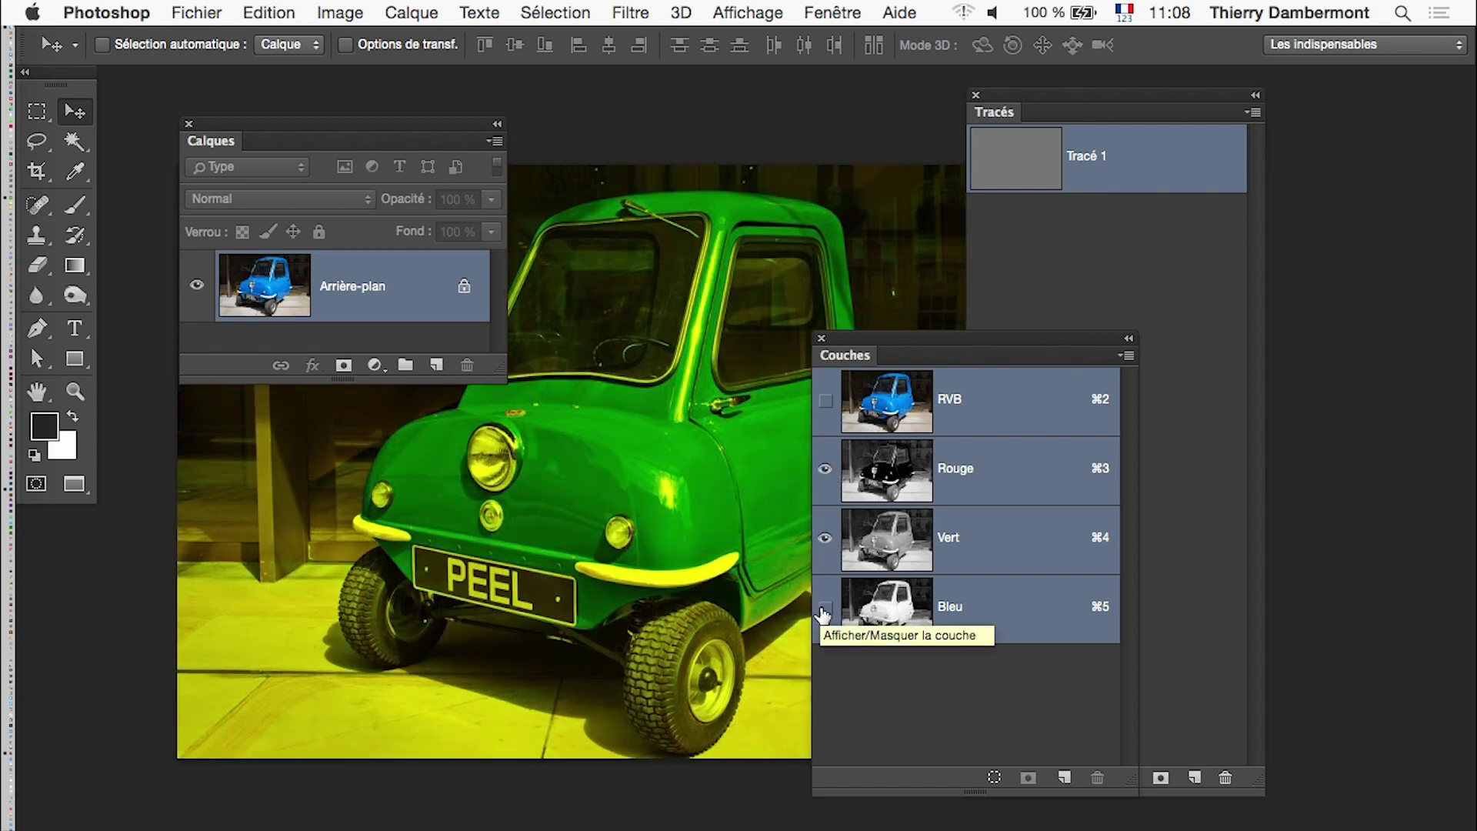
click(824, 608)
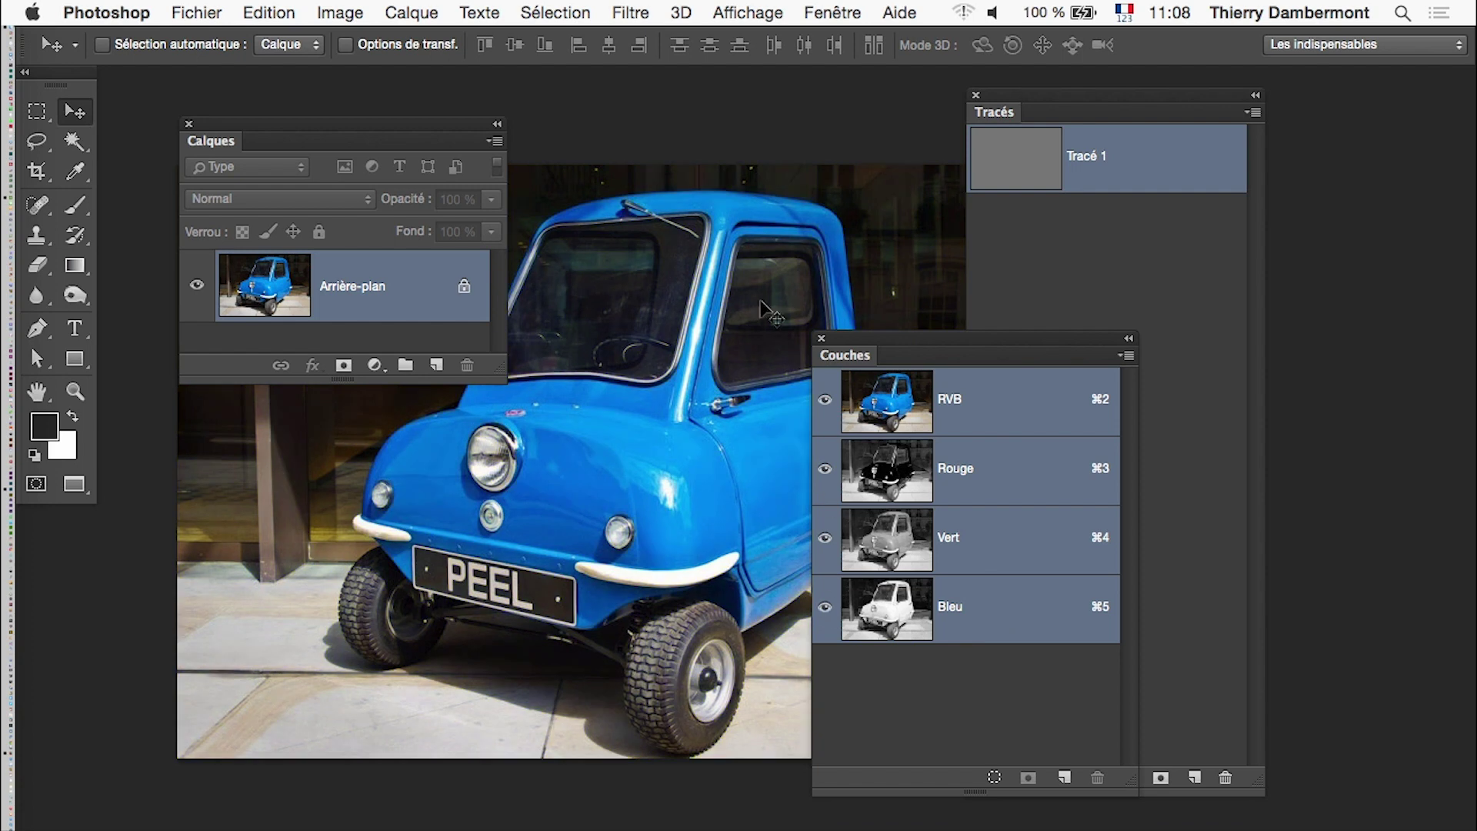
drag(848, 340, 424, 646)
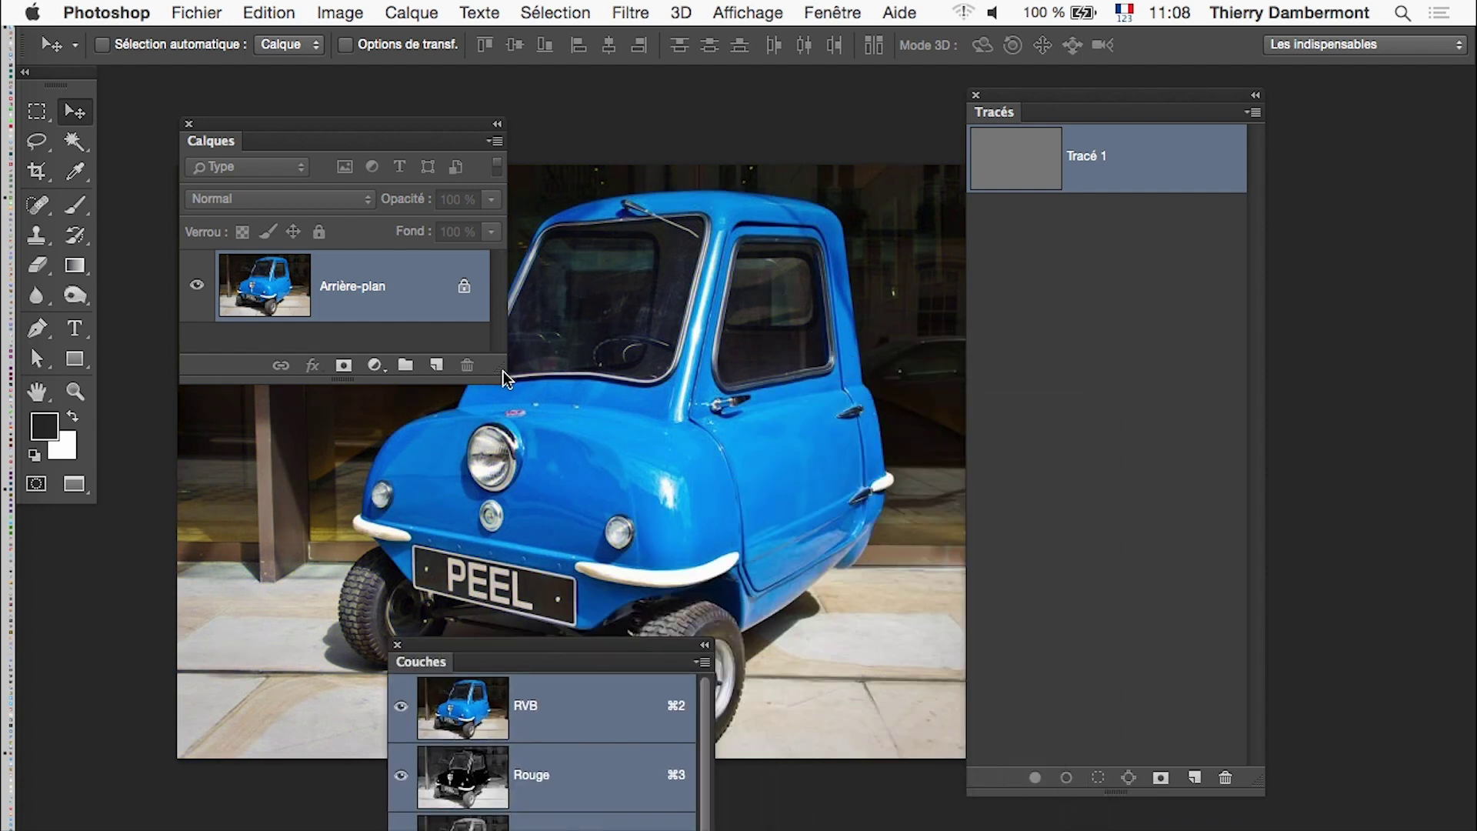
mouse_move(502, 366)
mouse_down()
mouse_move(638, 367)
mouse_move(624, 501)
mouse_up()
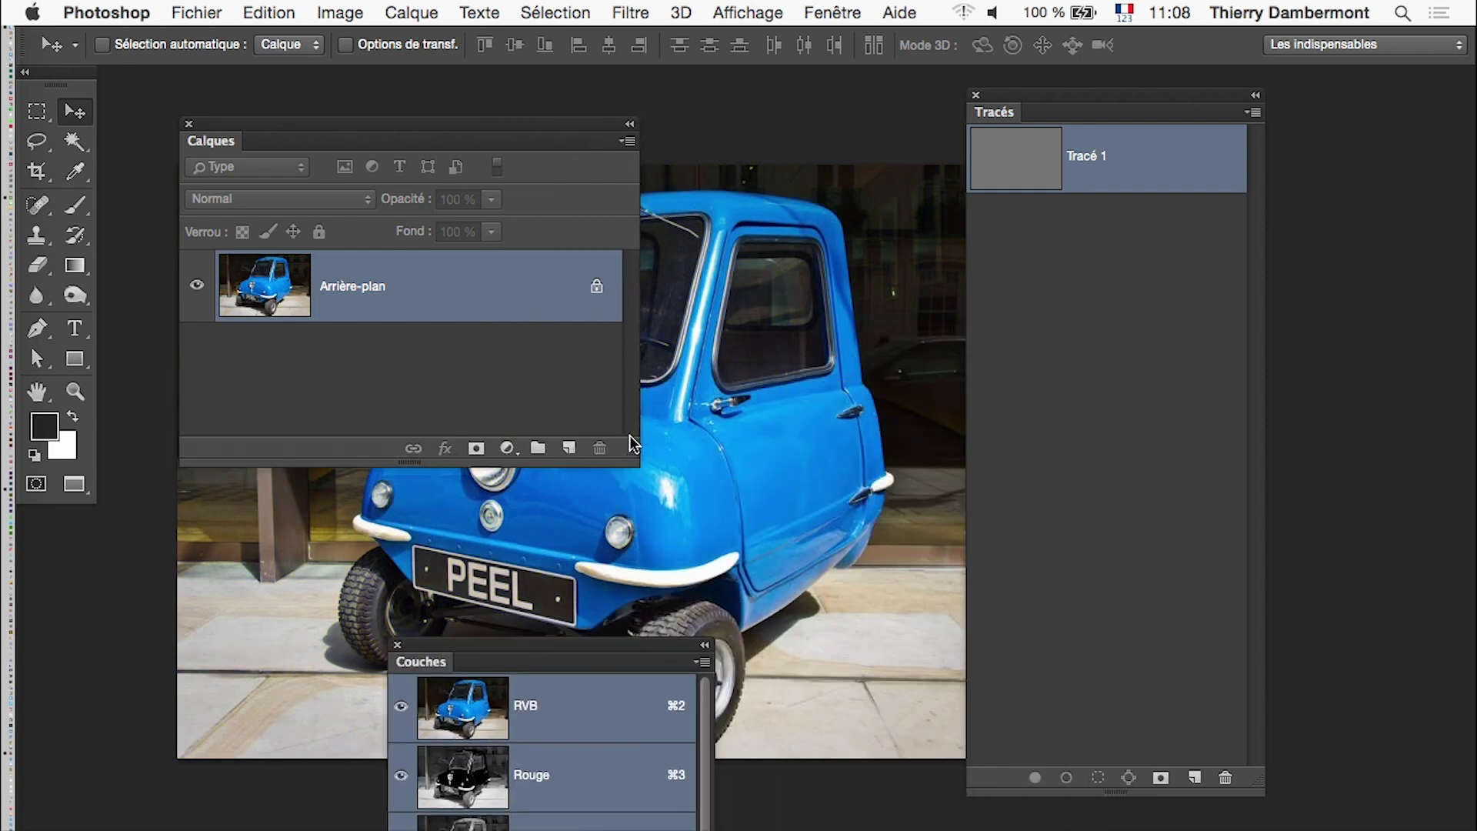
- Add a Niveaux 1 levels layer with output black 85, then move its panels off the car
click(408, 12)
mouse_move(501, 243)
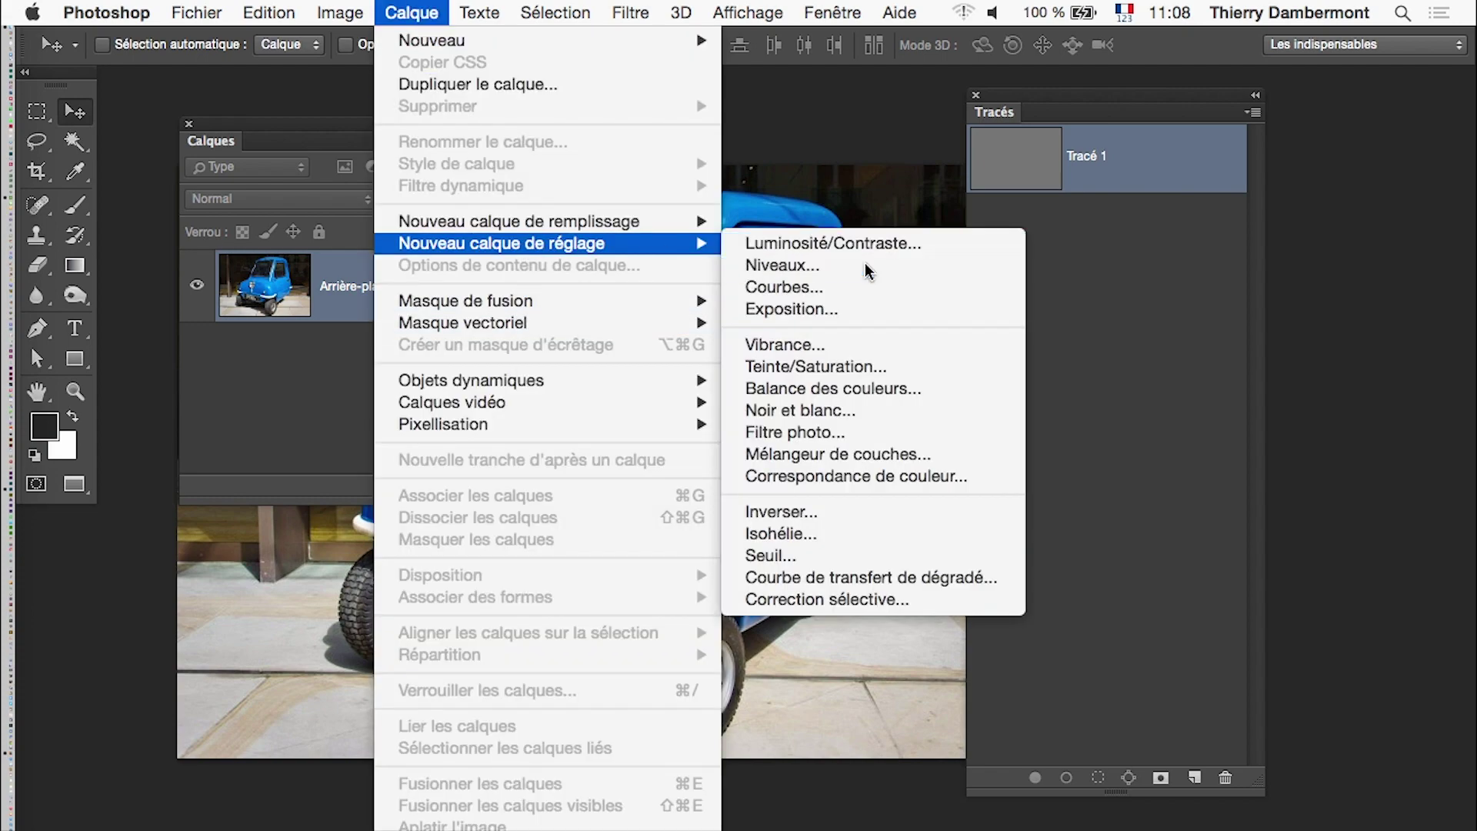
click(866, 267)
click(1119, 451)
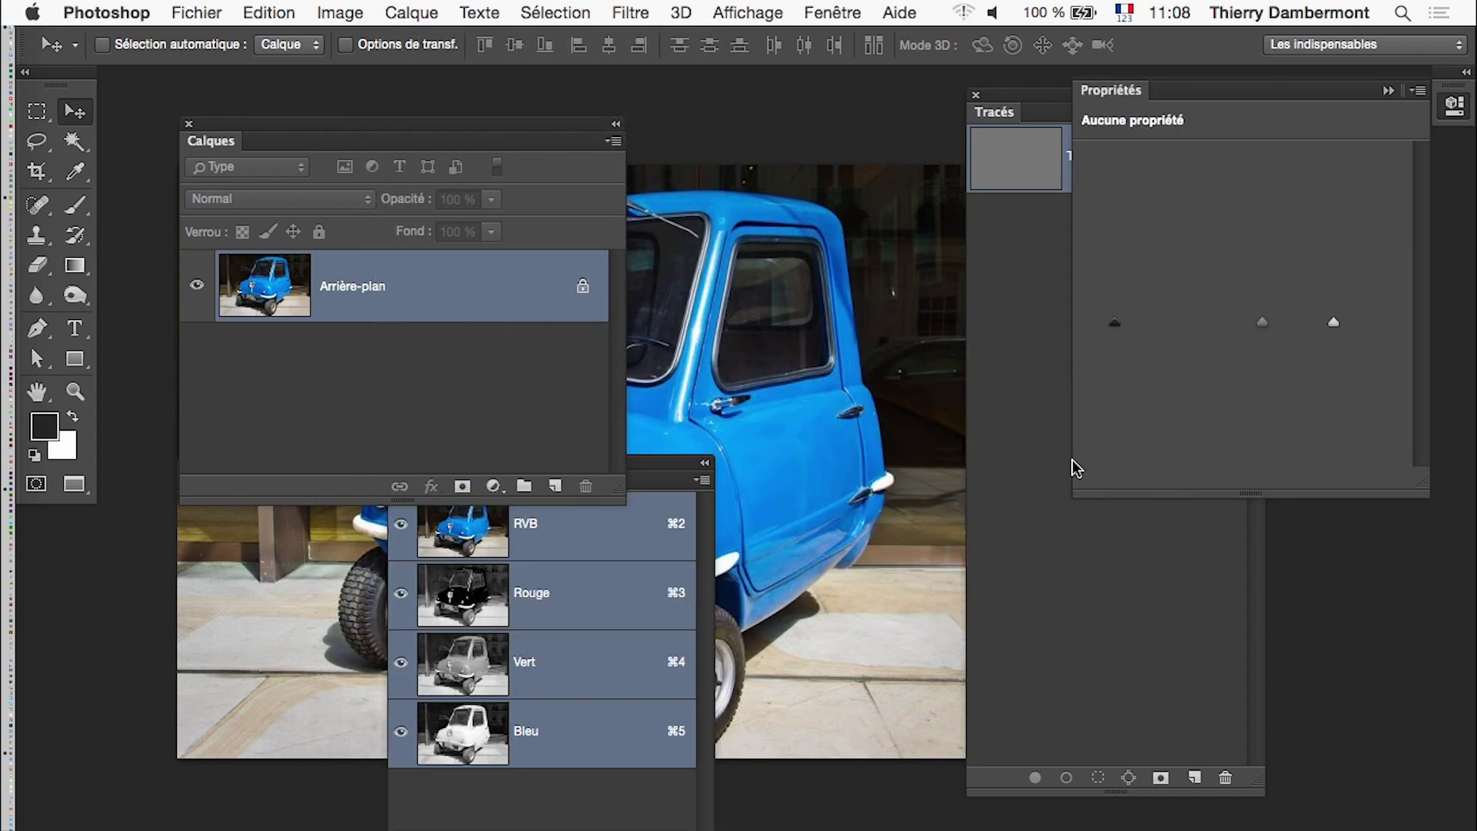
drag(1119, 88, 1071, 134)
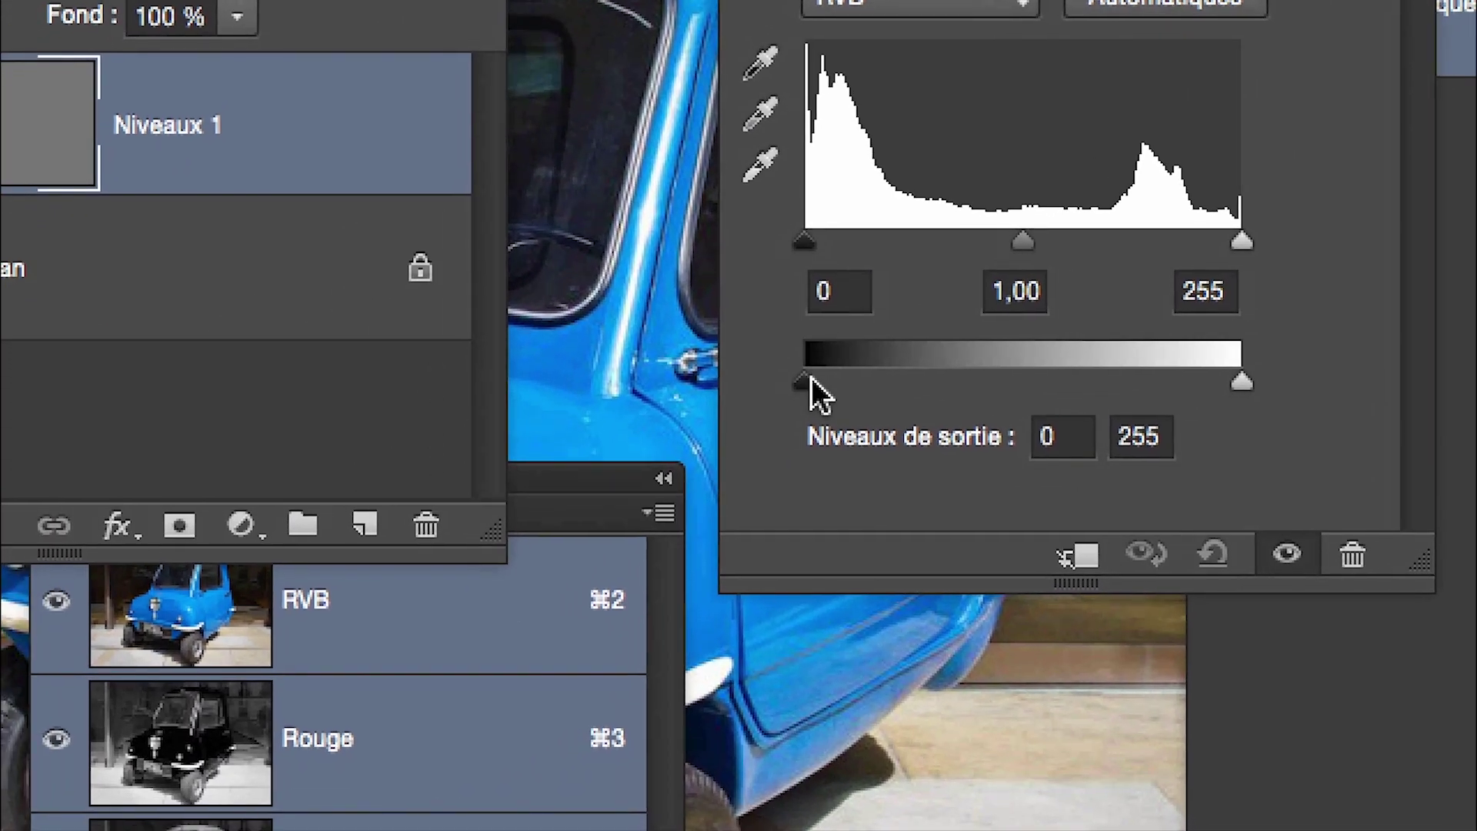
drag(810, 382, 860, 382)
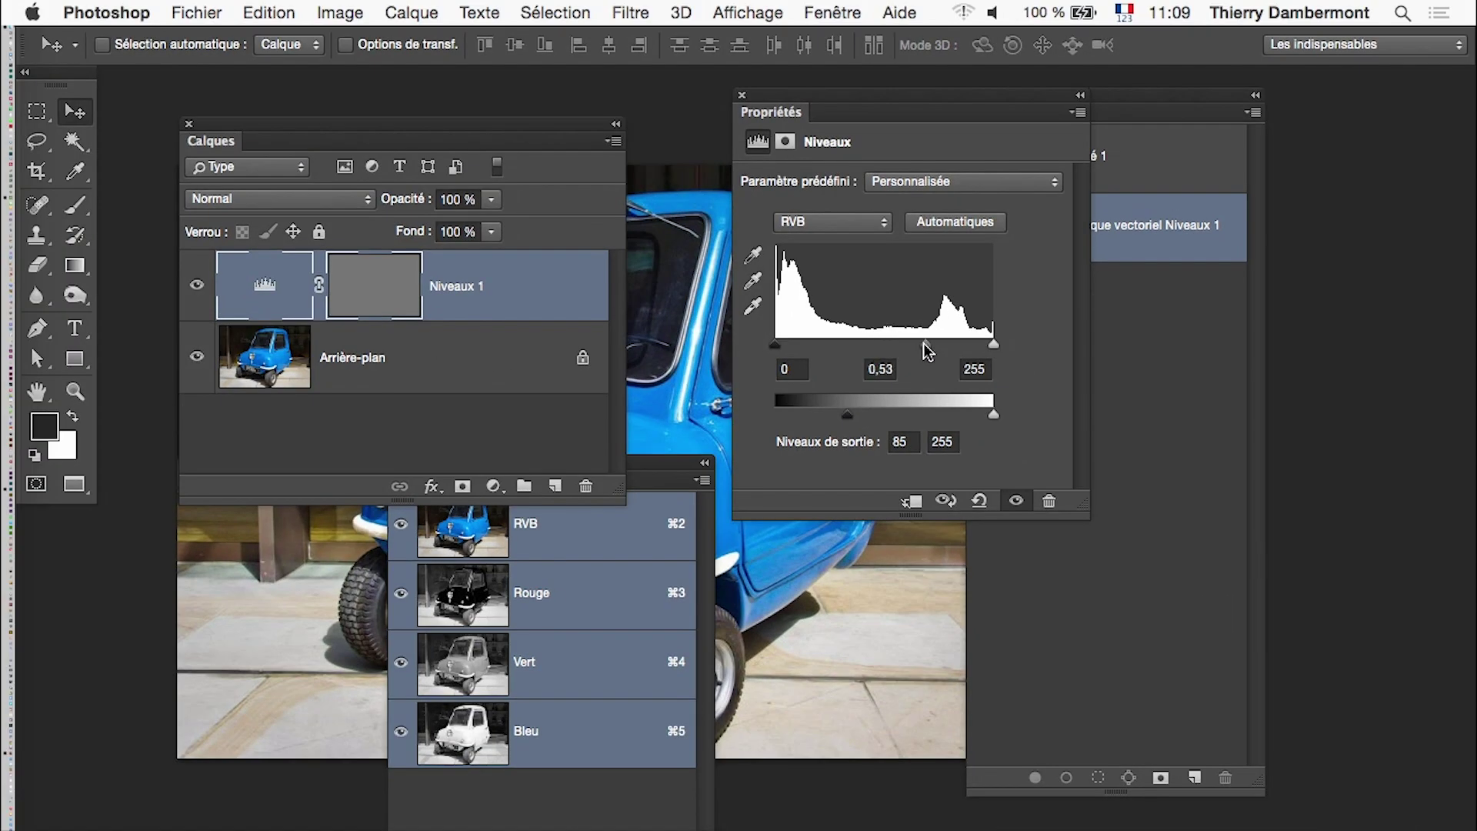
drag(811, 104, 1020, 104)
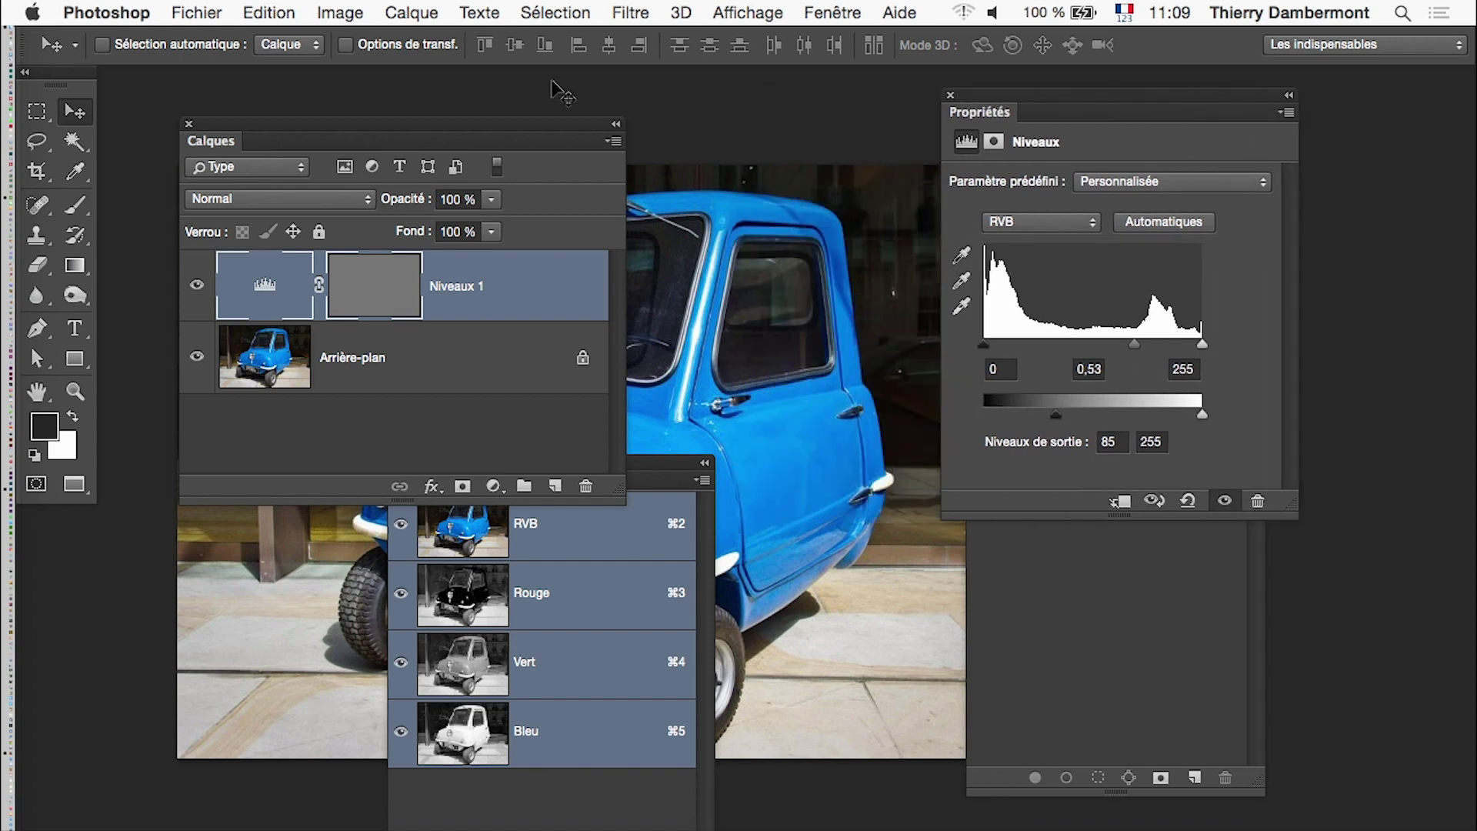
mouse_move(285, 129)
mouse_down()
mouse_move(1030, 590)
mouse_move(993, 571)
mouse_up()
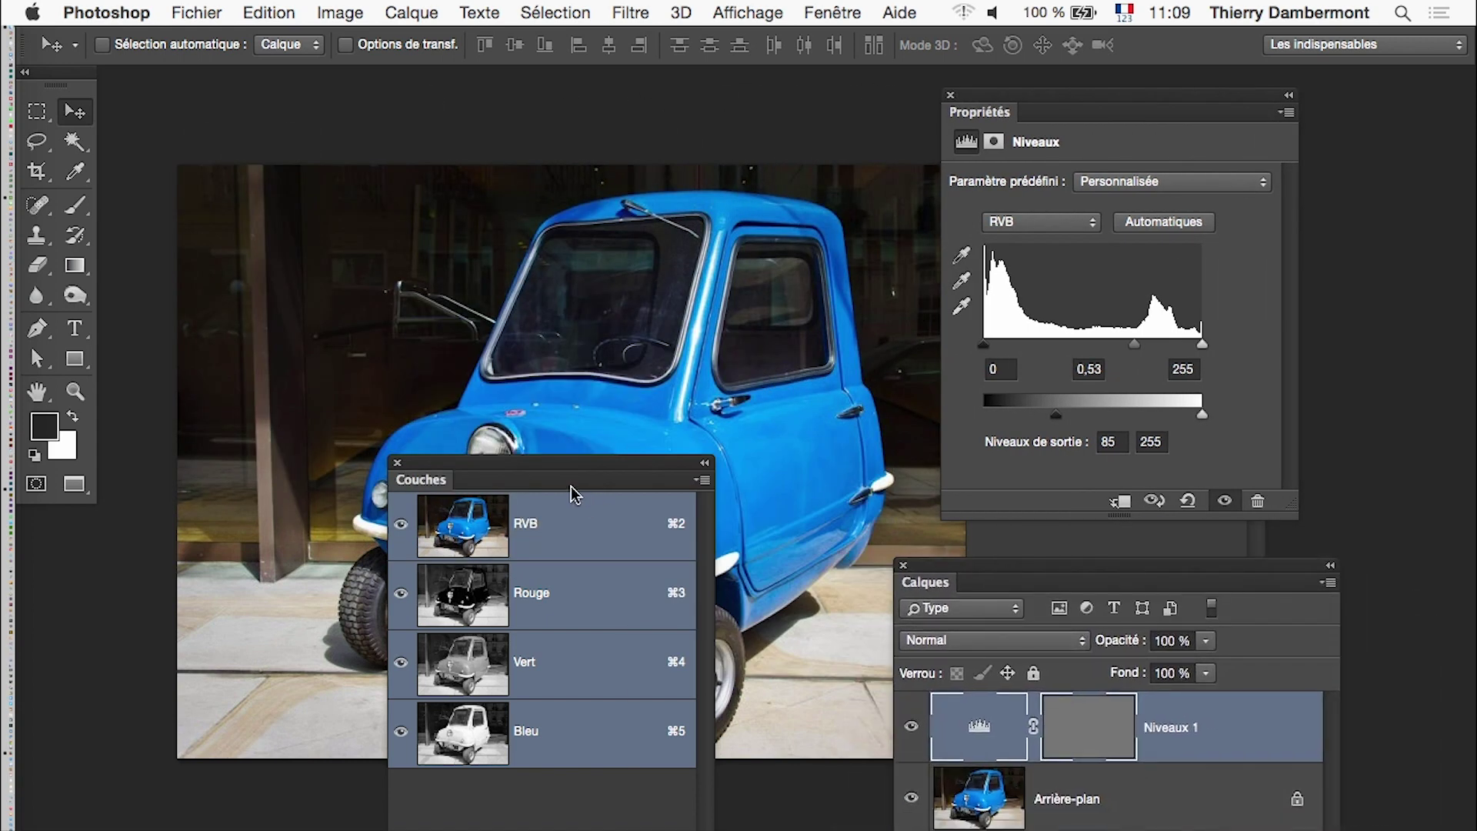
- Delete the vector mask from the Niveaux 1 levels layer and confirm with OK
drag(604, 465, 414, 633)
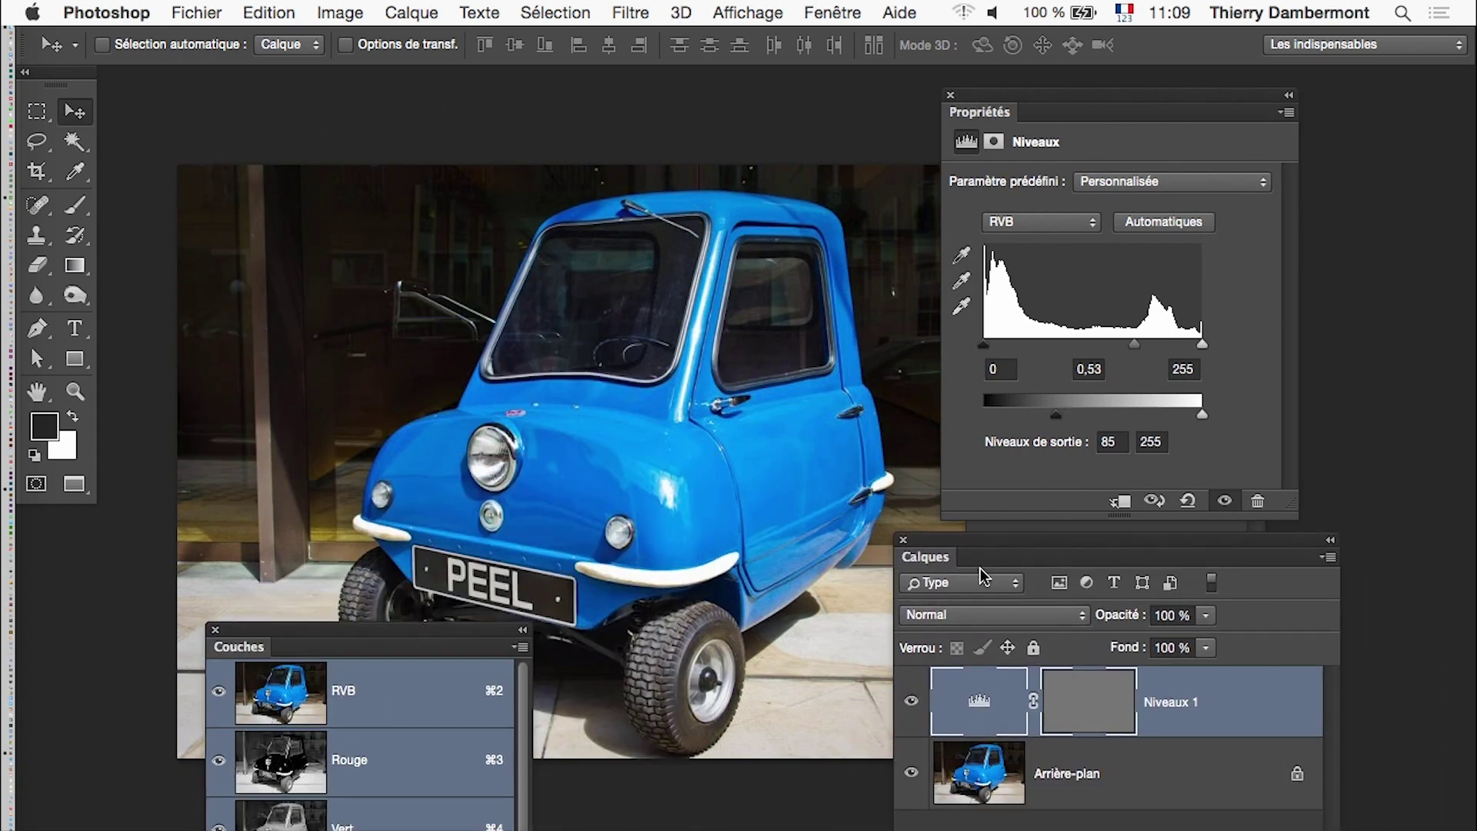
drag(971, 552, 551, 198)
drag(998, 95, 1241, 397)
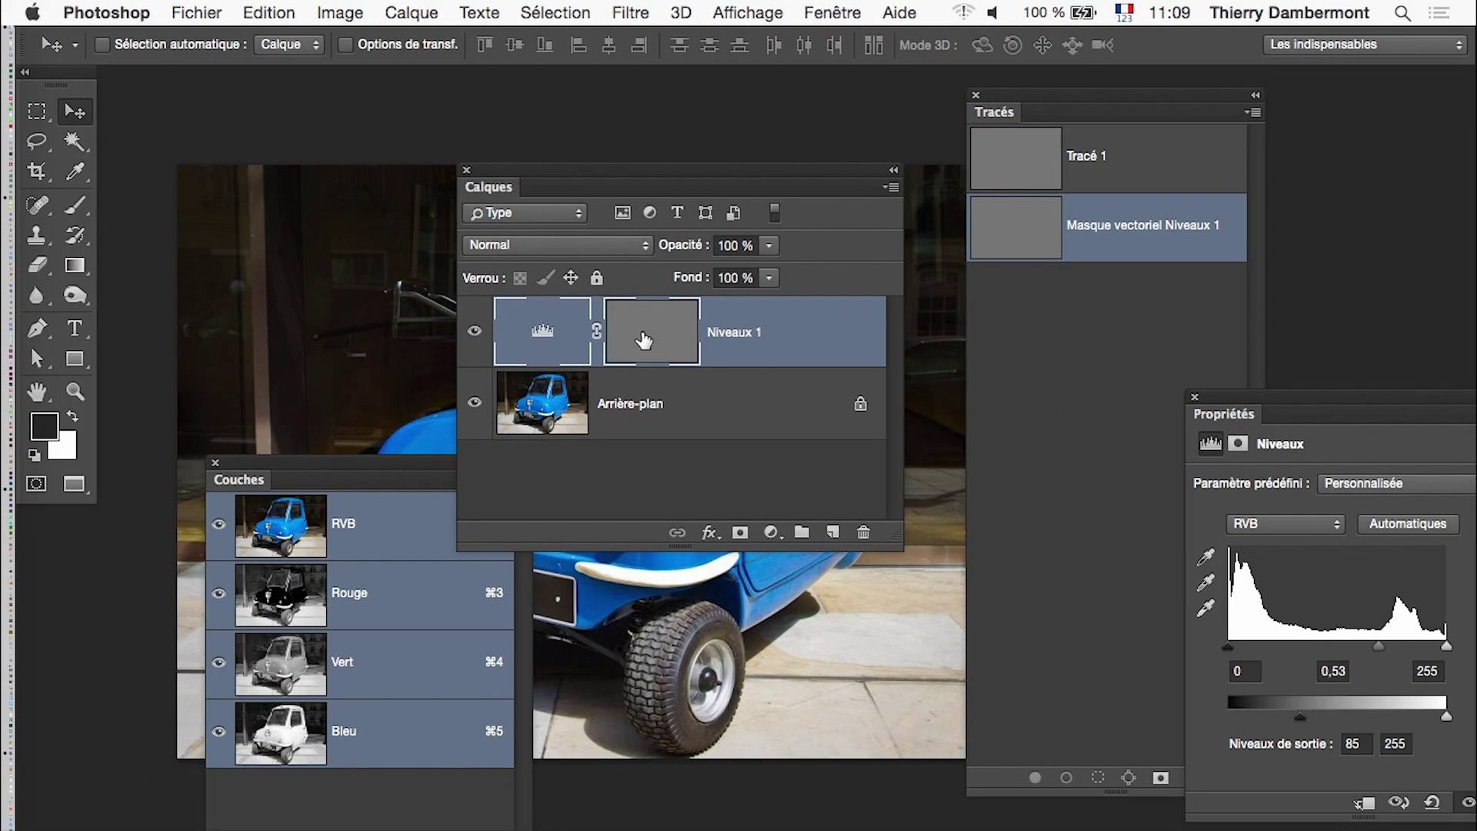
drag(536, 191, 725, 174)
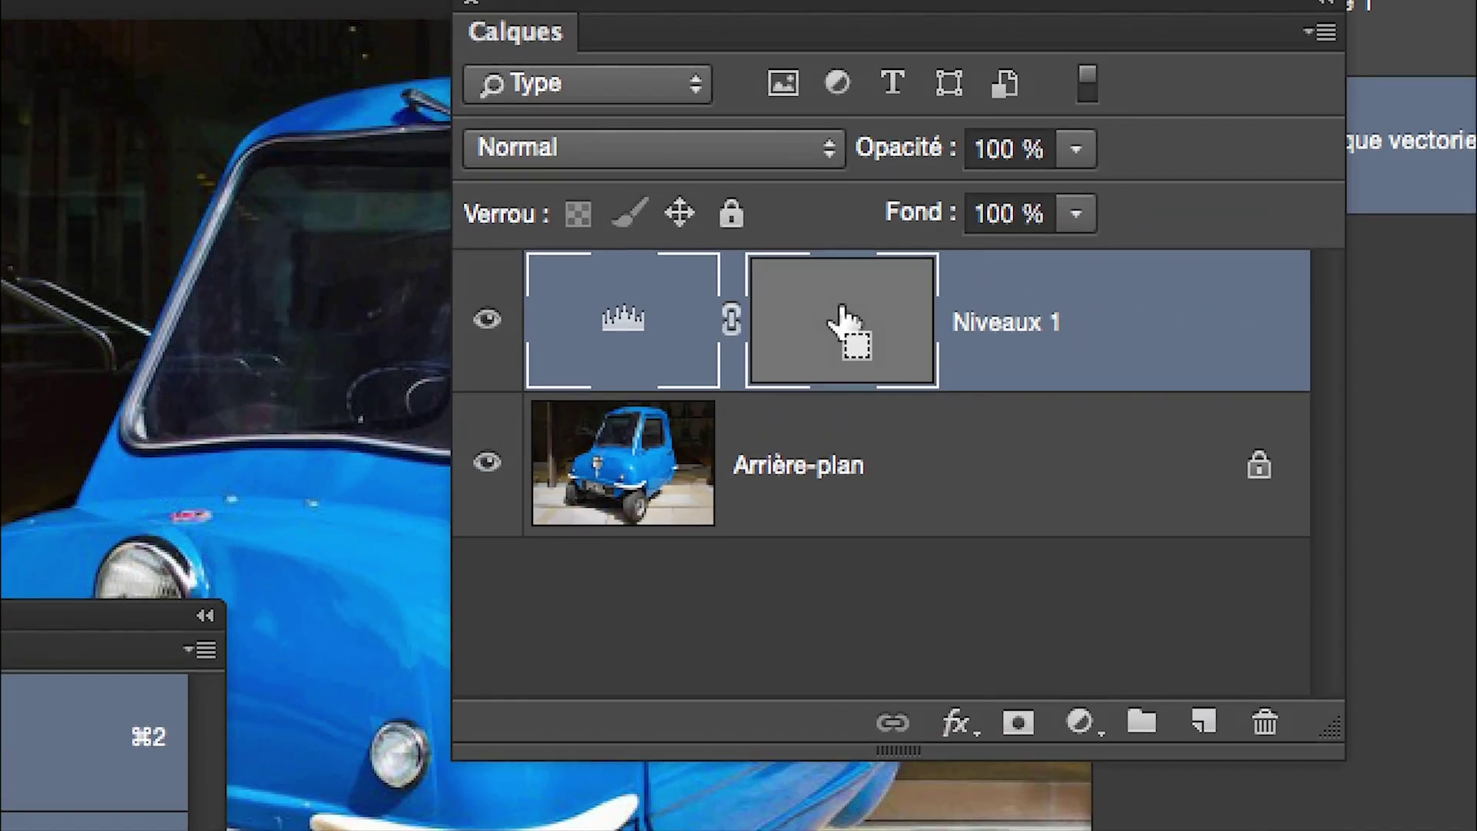
mouse_move(847, 323)
mouse_down()
mouse_move(886, 334)
mouse_move(993, 452)
mouse_up()
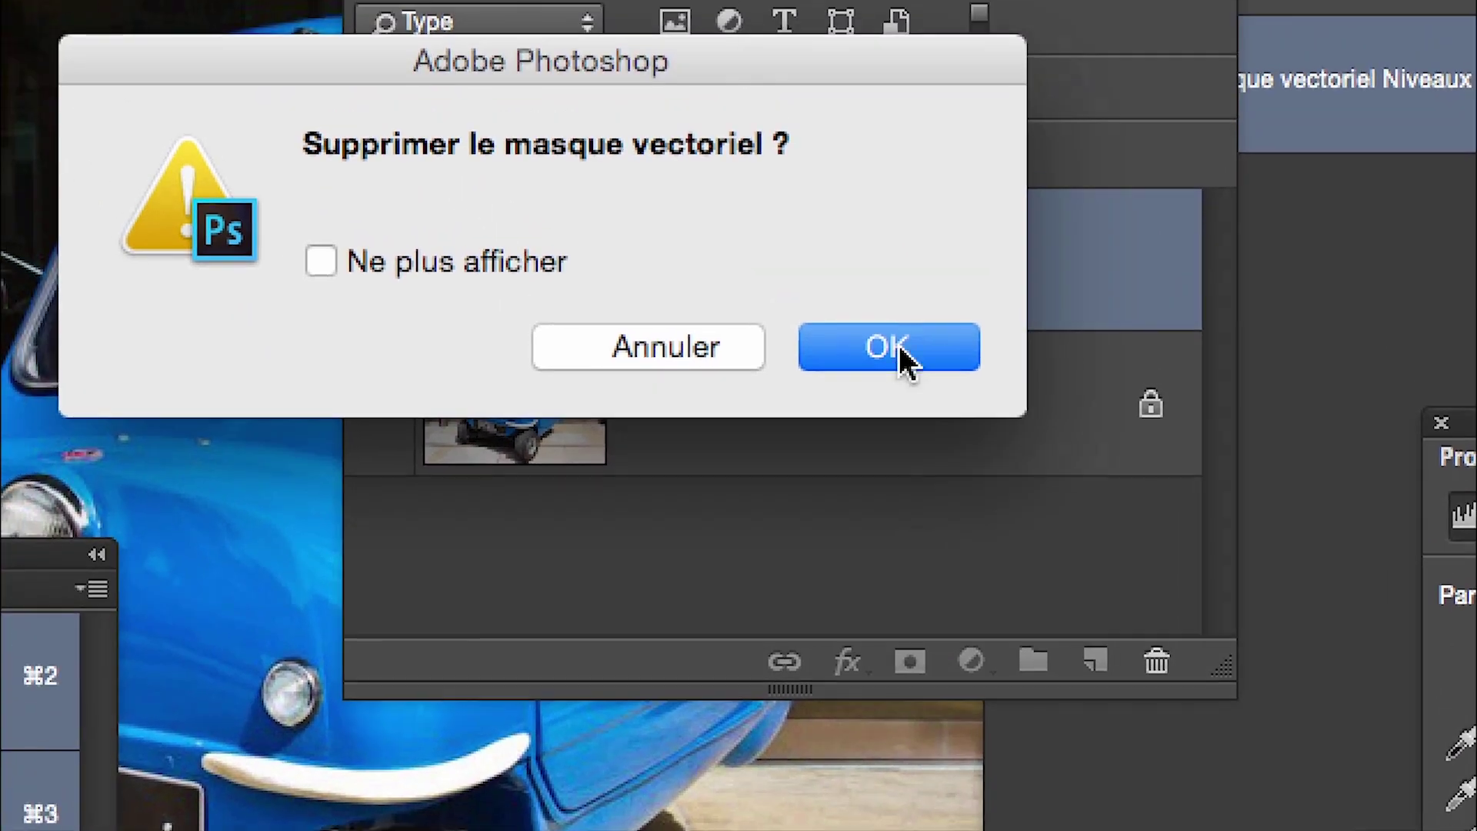
click(892, 350)
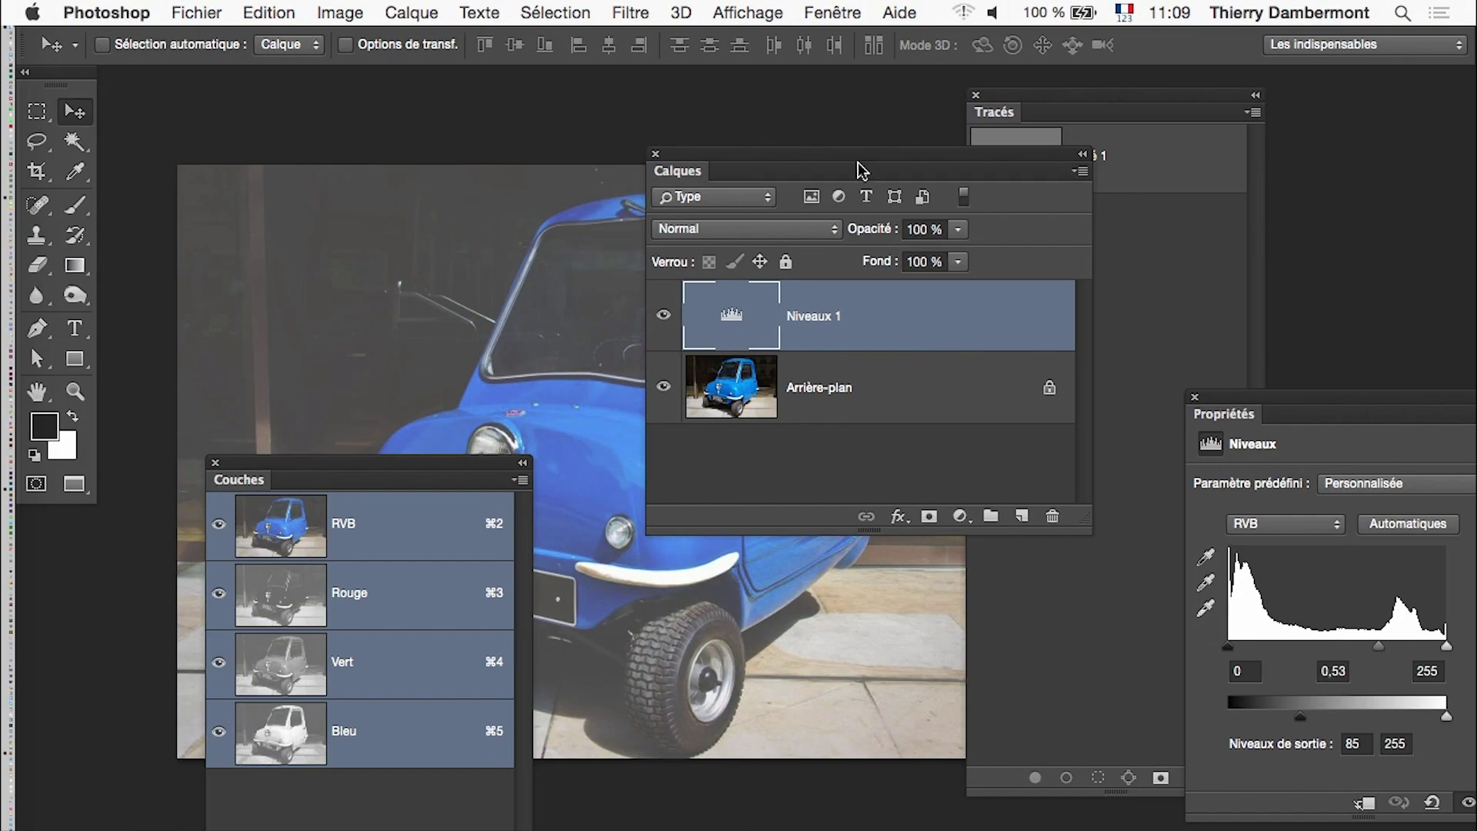
- Set the Niveaux output black to 98 and the midtone input to 1,43
drag(869, 161, 841, 737)
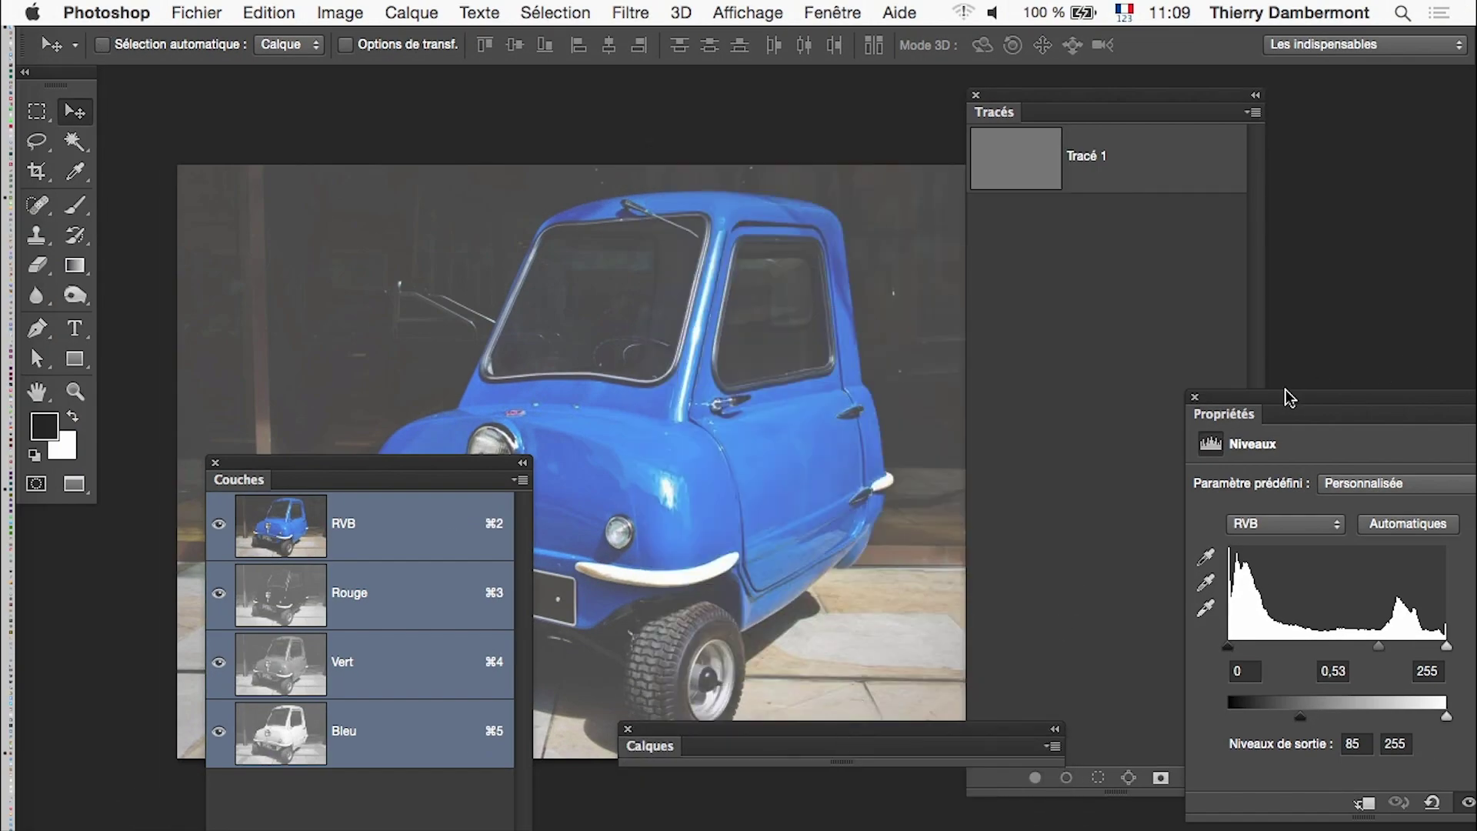
mouse_move(1308, 419)
mouse_down()
mouse_move(1146, 298)
mouse_move(954, 256)
mouse_up()
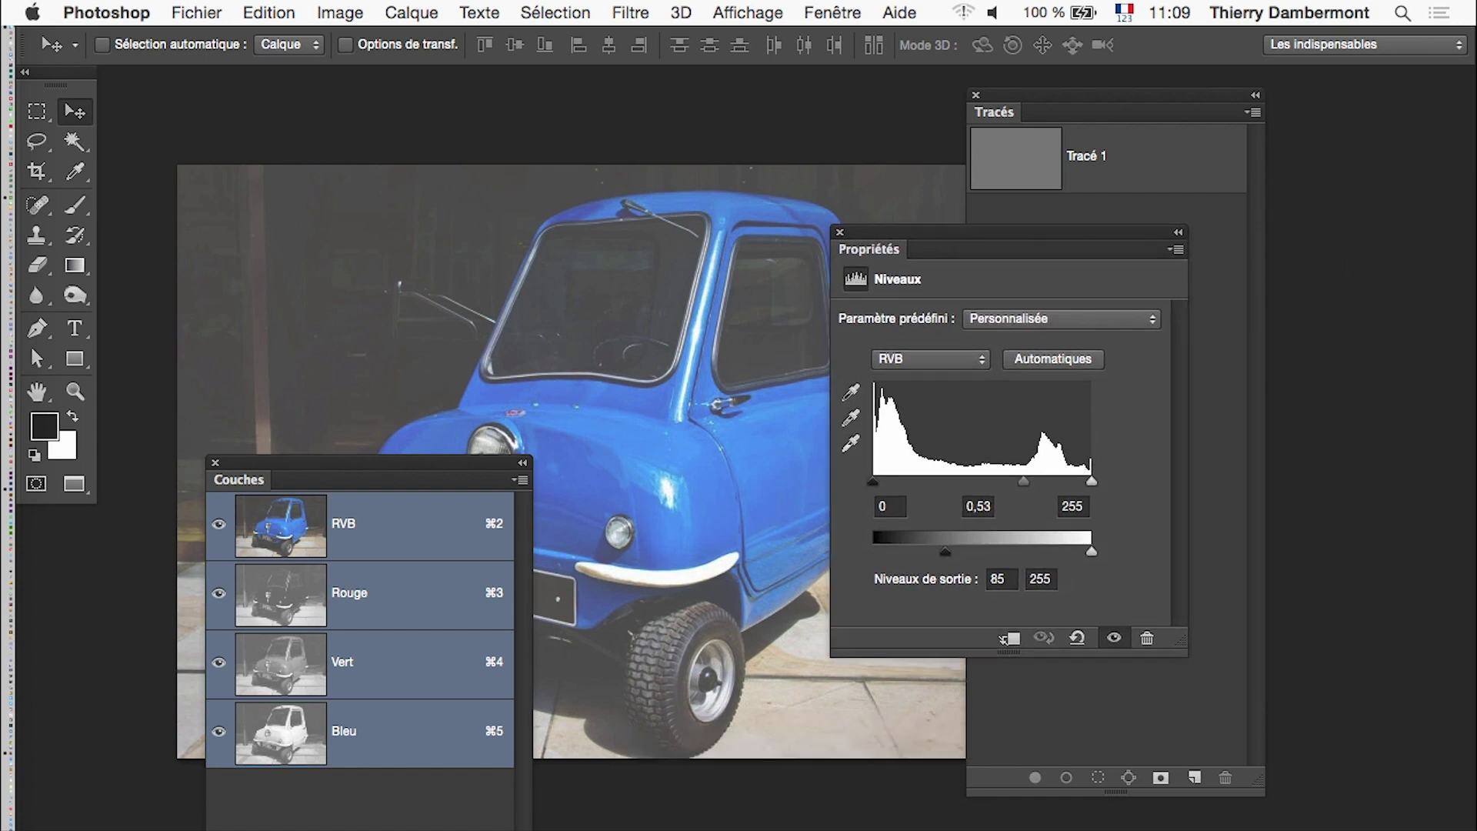
mouse_move(944, 551)
mouse_down()
mouse_move(874, 552)
mouse_move(972, 551)
mouse_up()
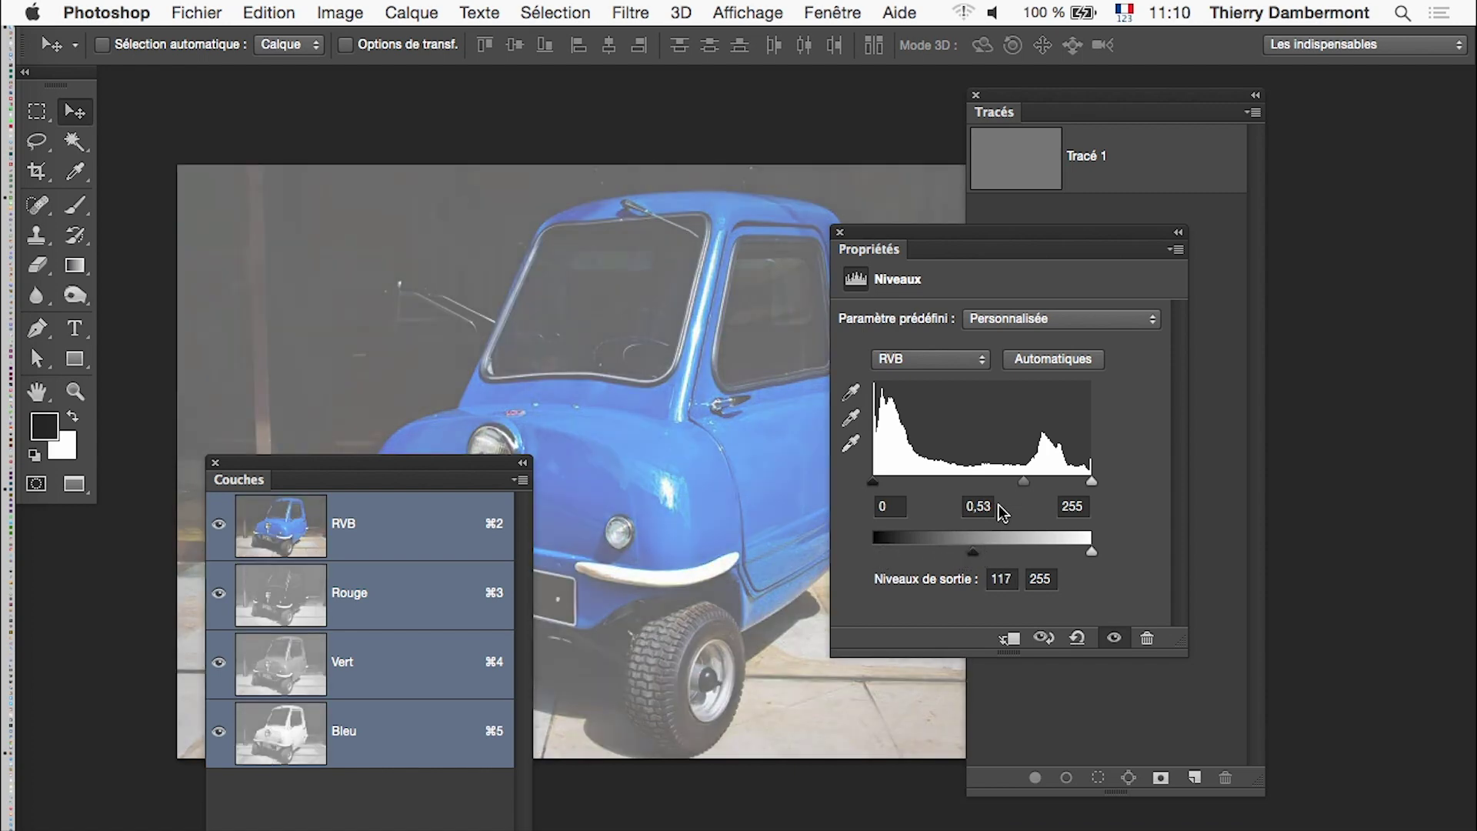
mouse_move(1023, 481)
mouse_down()
mouse_move(957, 483)
mouse_move(1043, 481)
mouse_up()
mouse_move(952, 230)
mouse_down()
mouse_move(1193, 231)
mouse_move(1180, 223)
mouse_up()
mouse_move(444, 471)
mouse_down()
mouse_move(337, 687)
mouse_move(326, 788)
mouse_up()
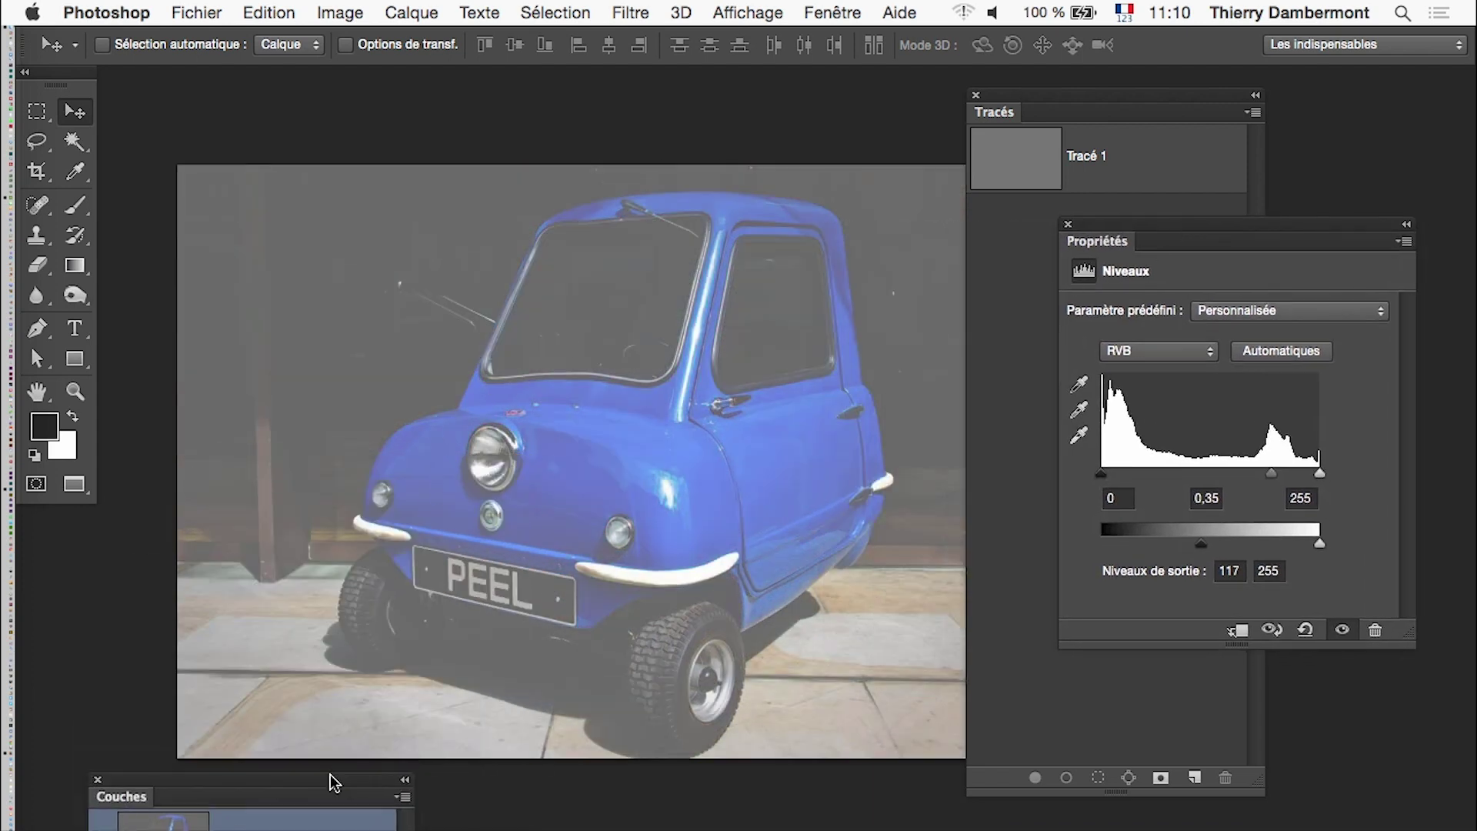
mouse_move(1205, 540)
mouse_down()
mouse_move(1146, 540)
mouse_move(1206, 540)
mouse_up()
mouse_move(1219, 471)
mouse_down()
mouse_move(1265, 469)
mouse_move(1216, 472)
mouse_up()
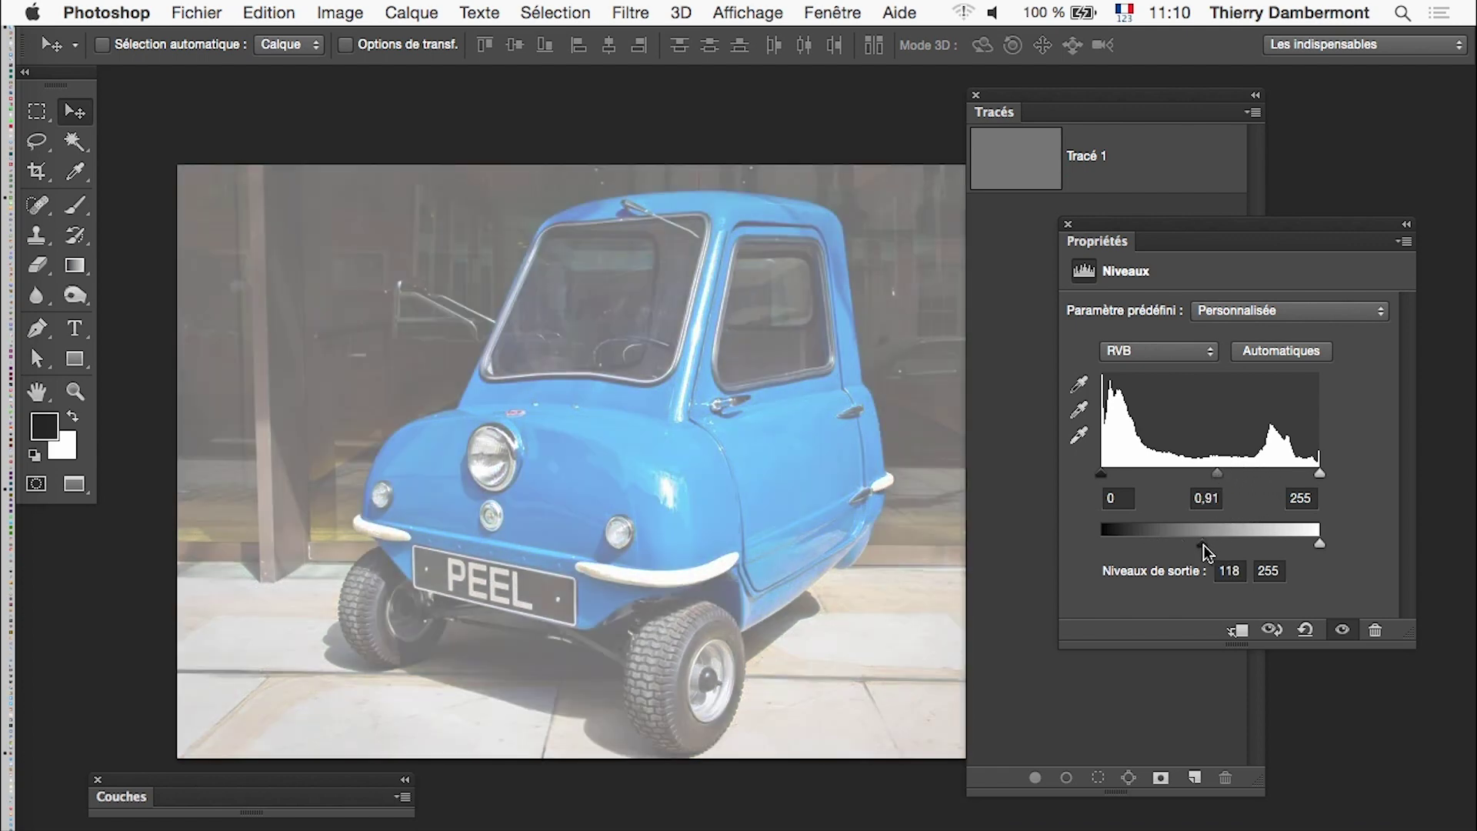
mouse_move(1203, 545)
mouse_down()
mouse_move(1154, 544)
mouse_move(1185, 544)
mouse_up()
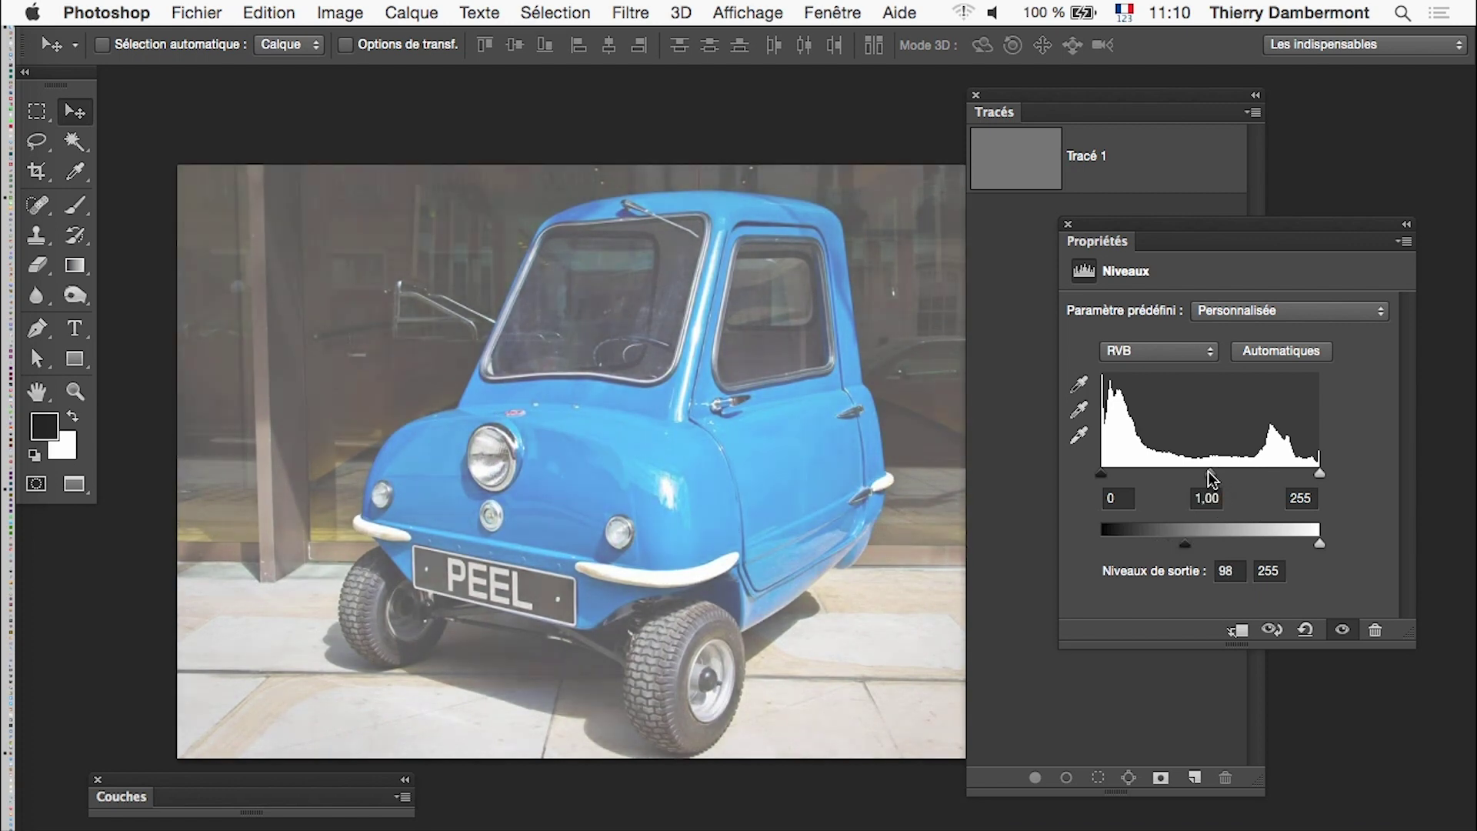
drag(1210, 472, 1187, 473)
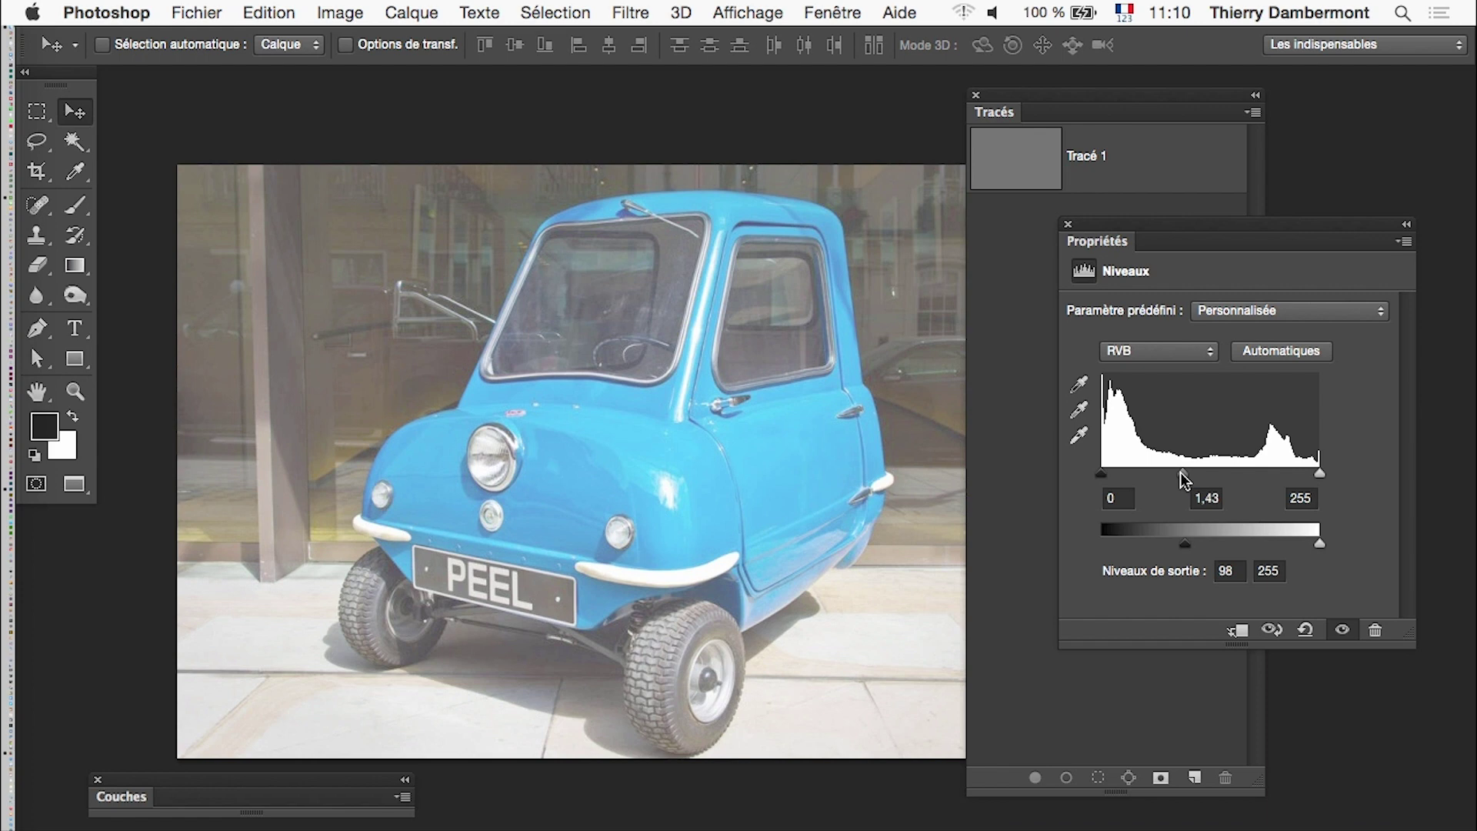
- Raise the Niveaux output black level to 114
click(1119, 94)
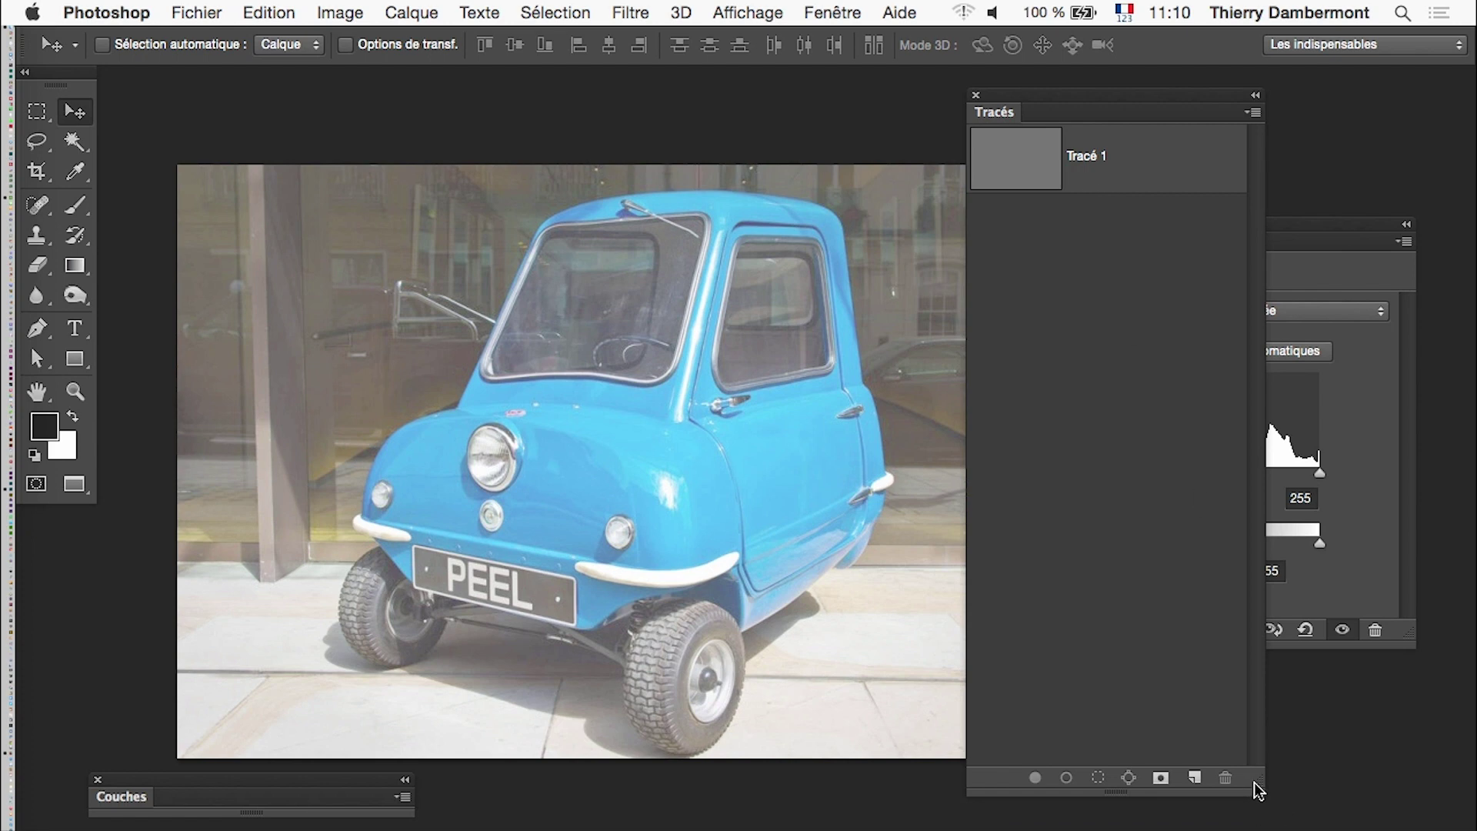
drag(1259, 790, 1221, 317)
drag(1120, 98, 946, 631)
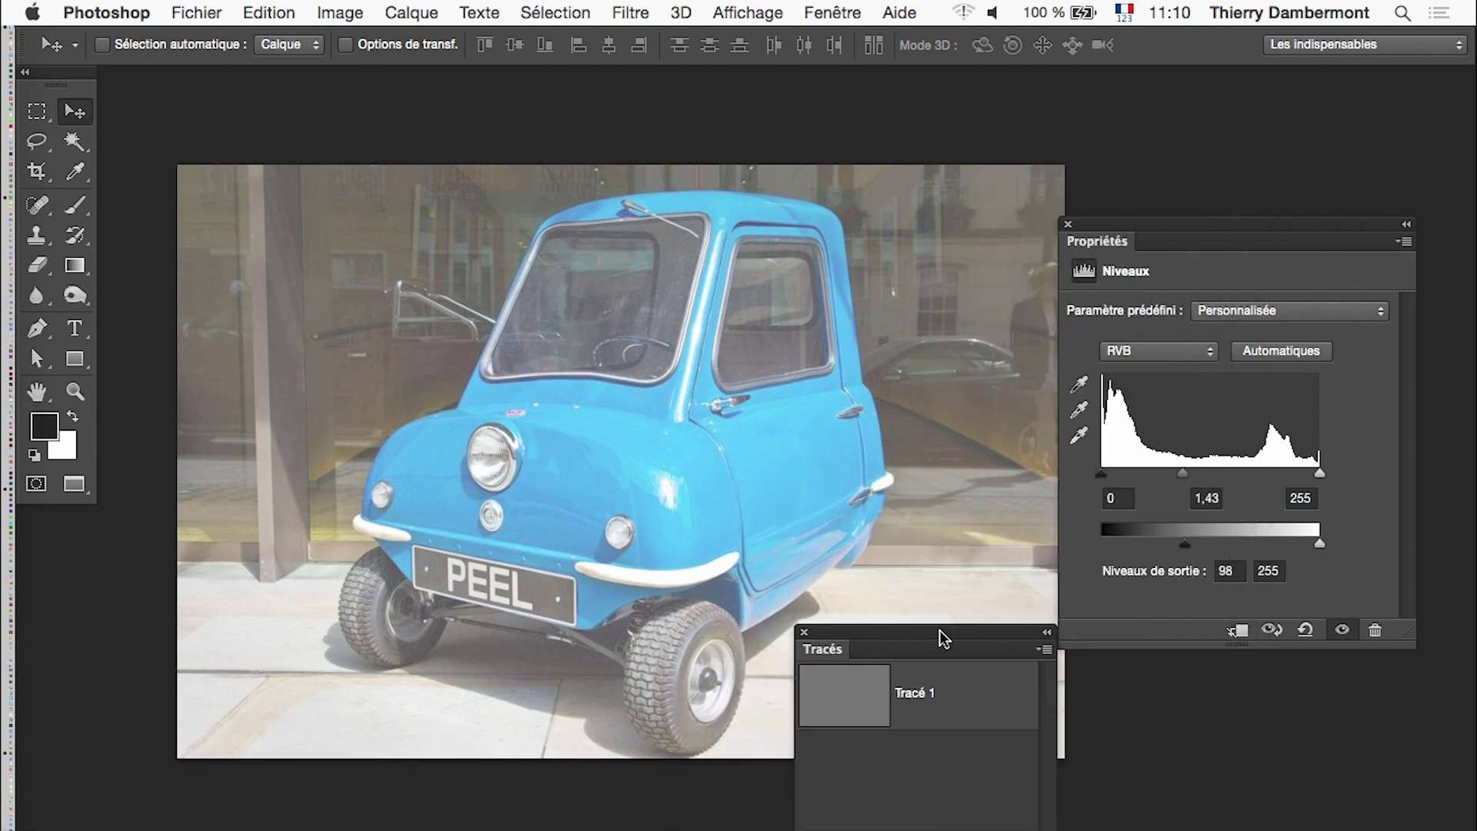
drag(1146, 231, 1204, 101)
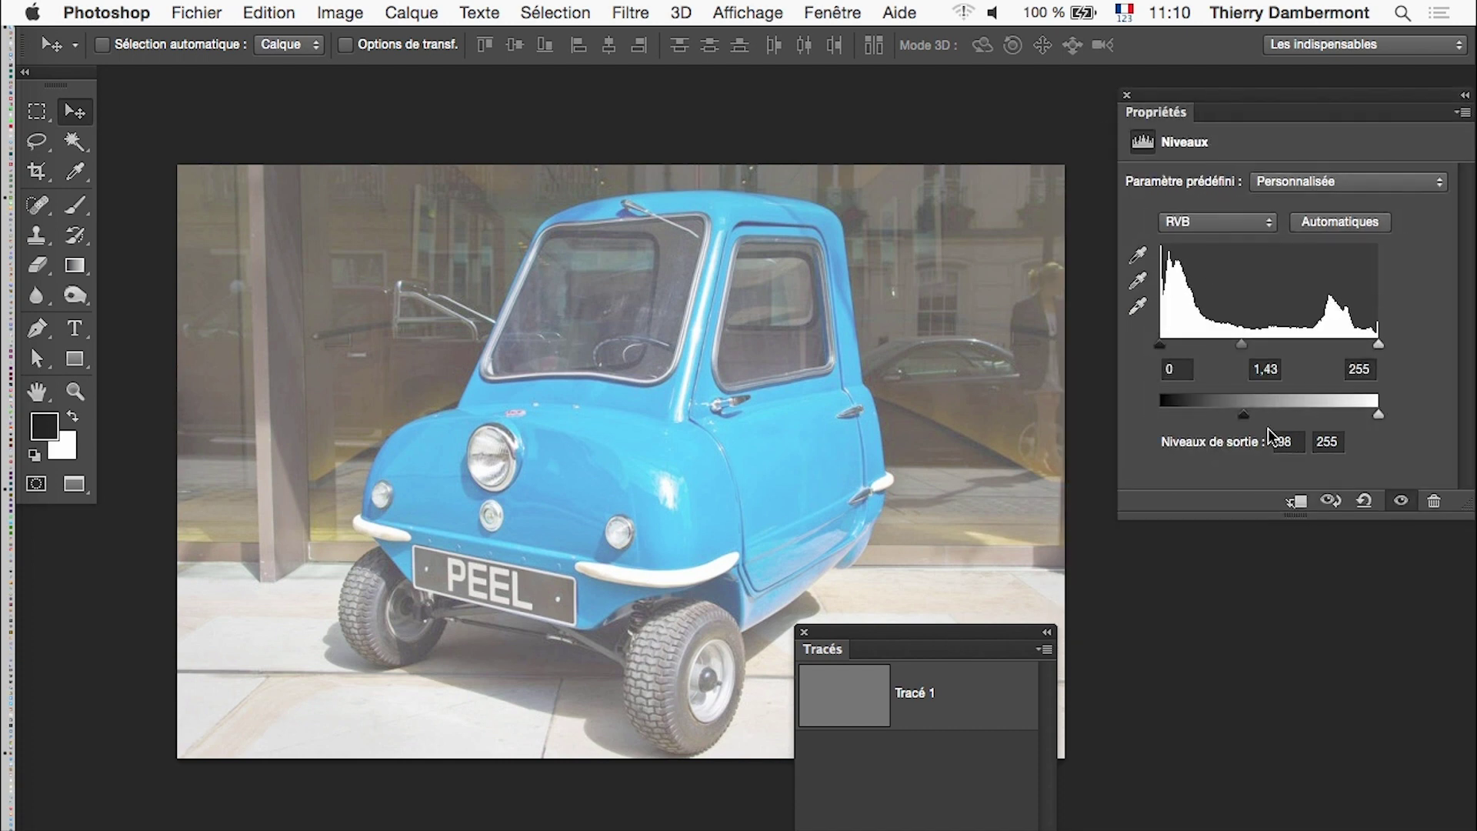
drag(1269, 436, 1260, 419)
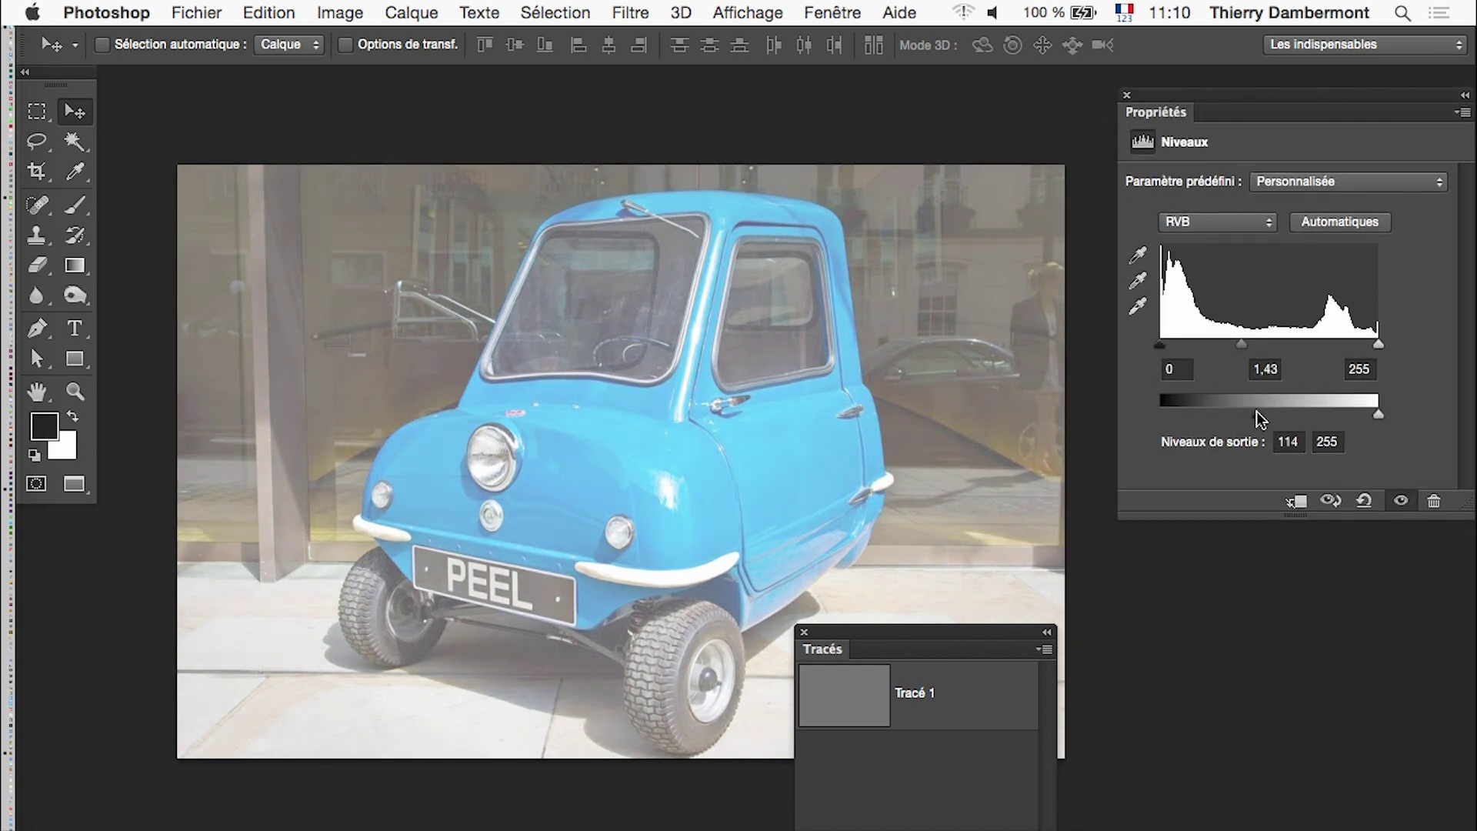
- Select Tracé 1 and activate the Pen tool from a floated toolbox
click(934, 723)
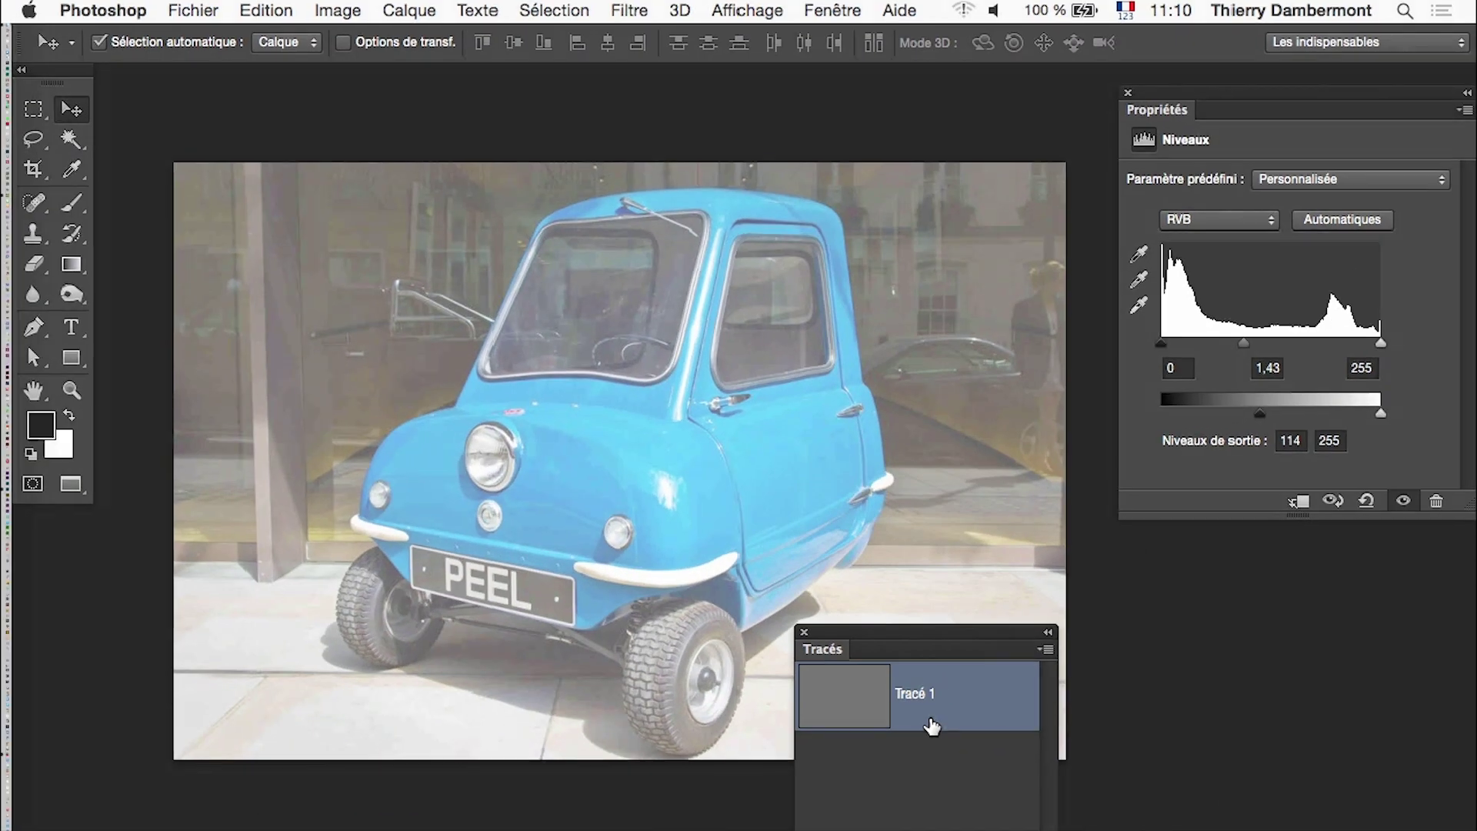
drag(73, 80, 207, 214)
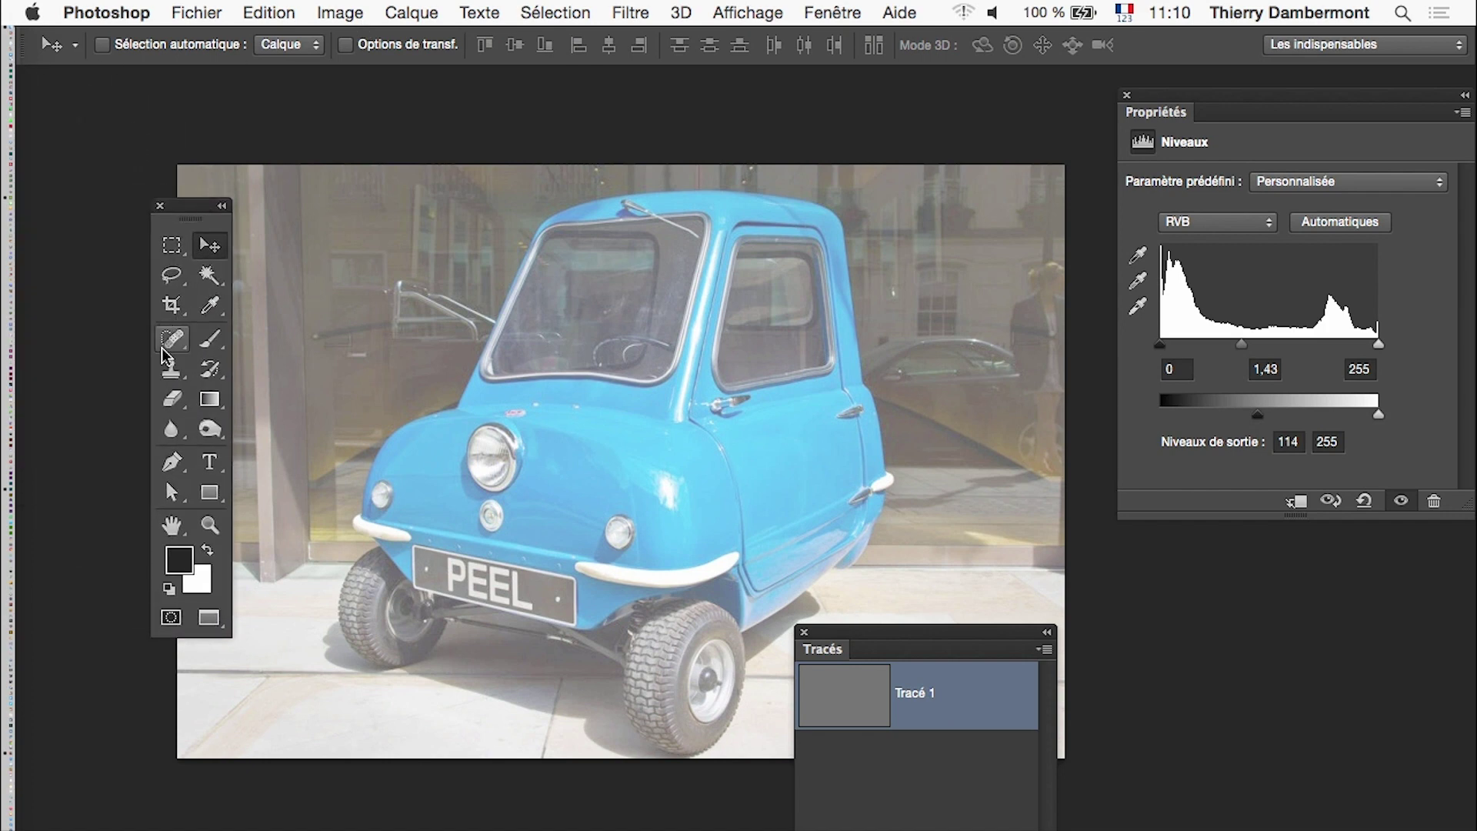
click(170, 461)
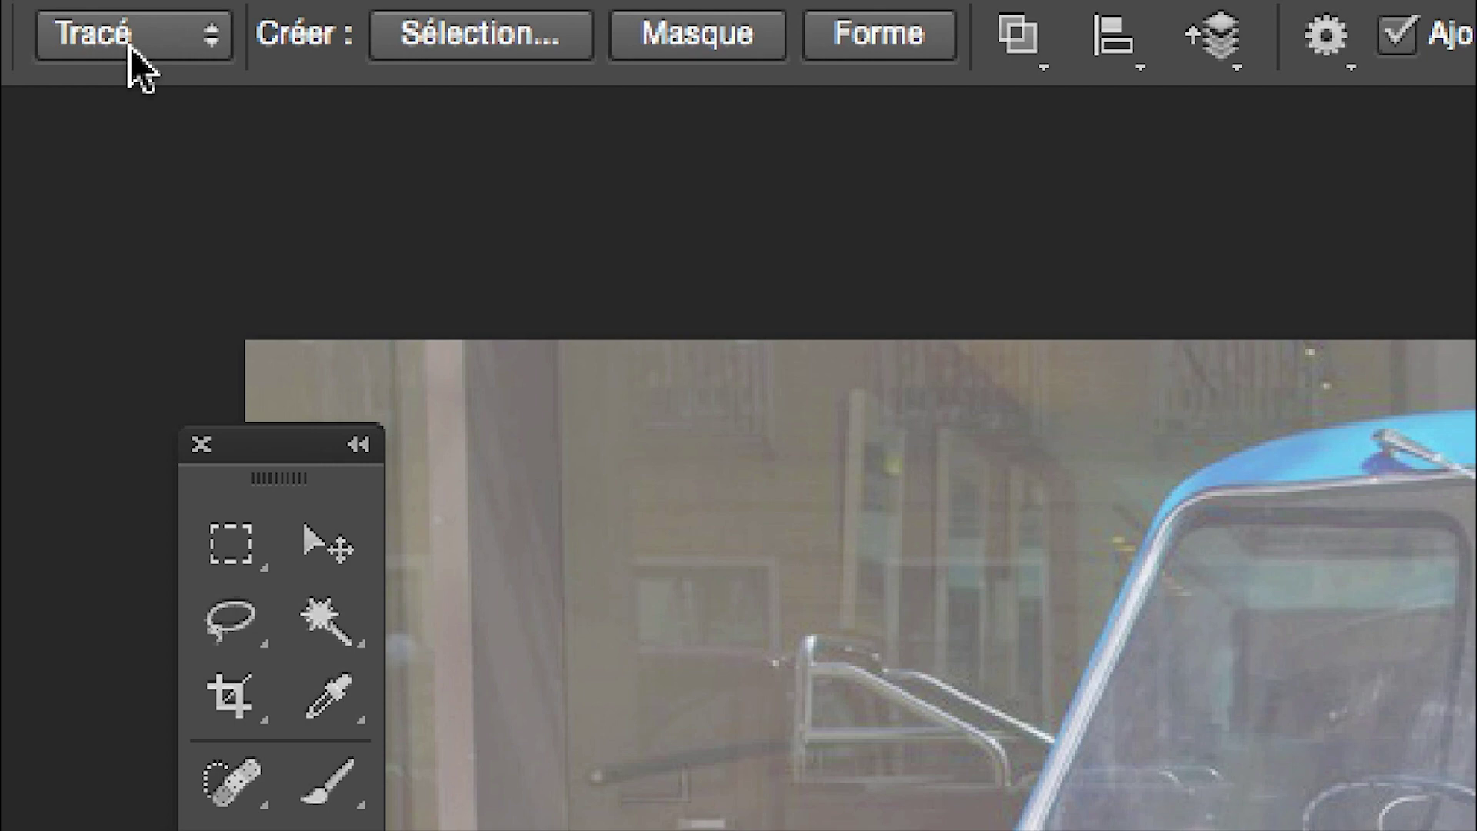
- Keep the Pen tool in Tracé mode and move the toolbox away from the car
click(138, 69)
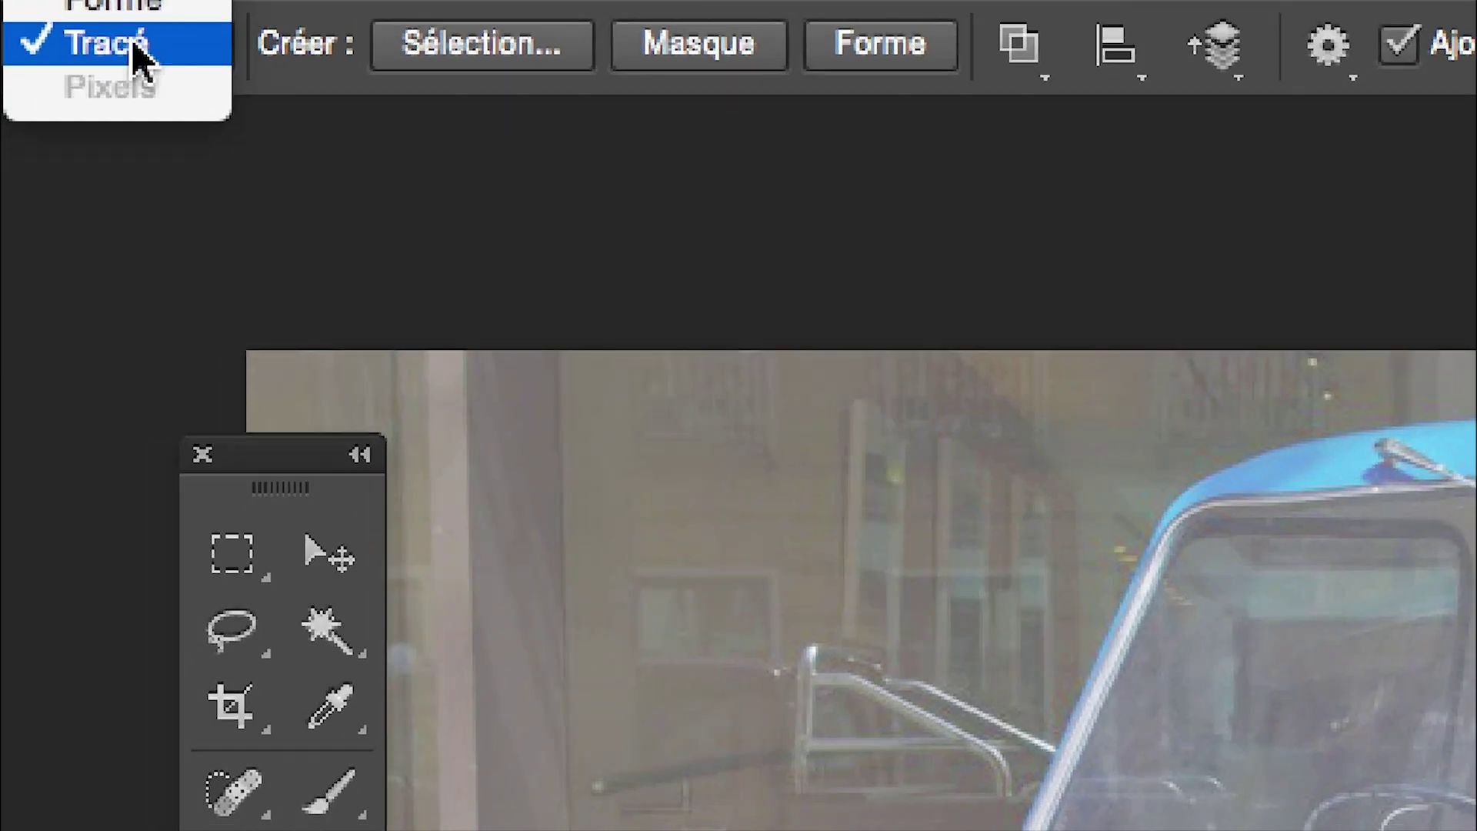
click(132, 45)
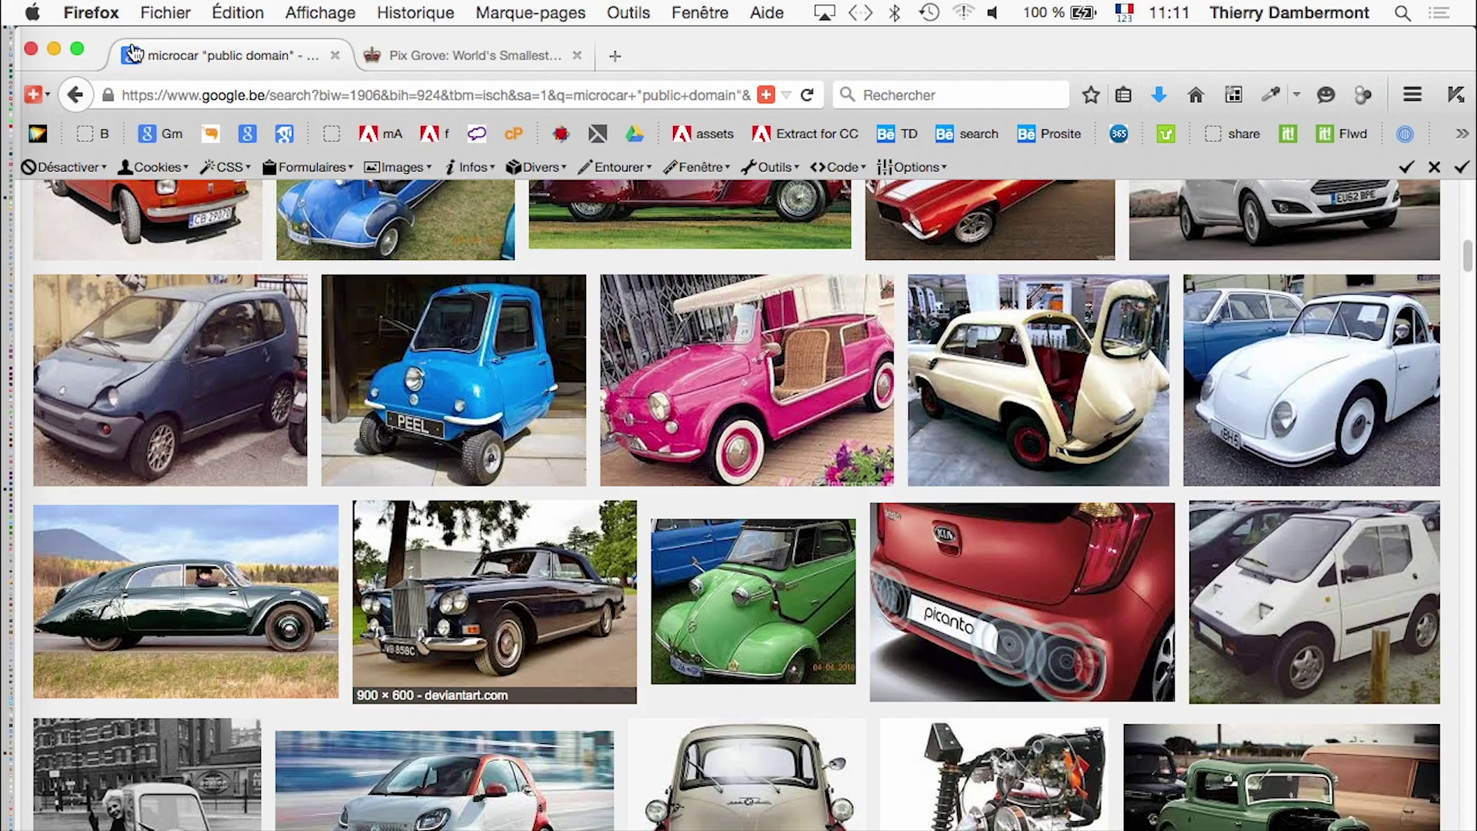
key(super+Tab)
key(super+Tab)
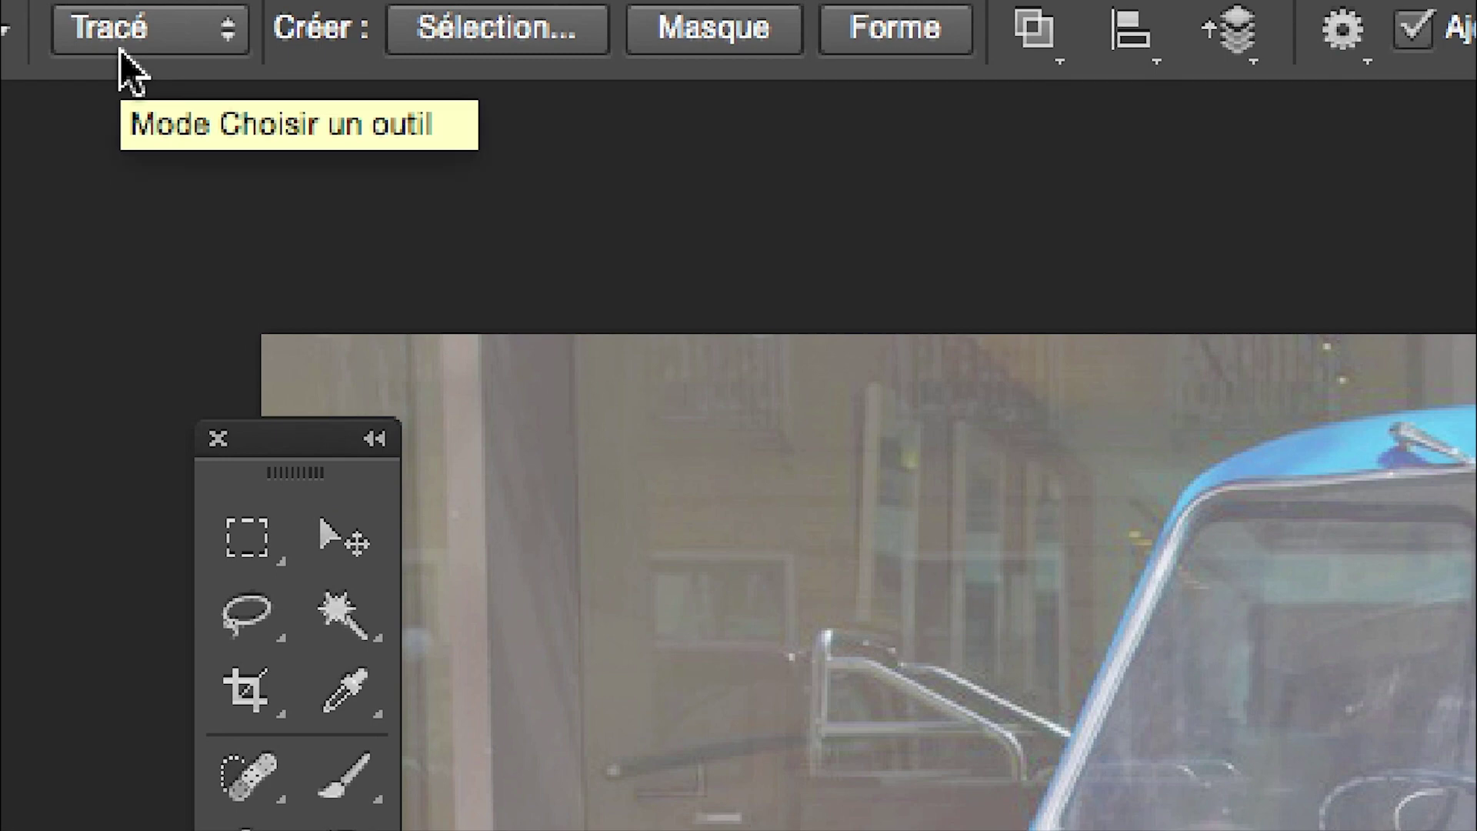
click(130, 69)
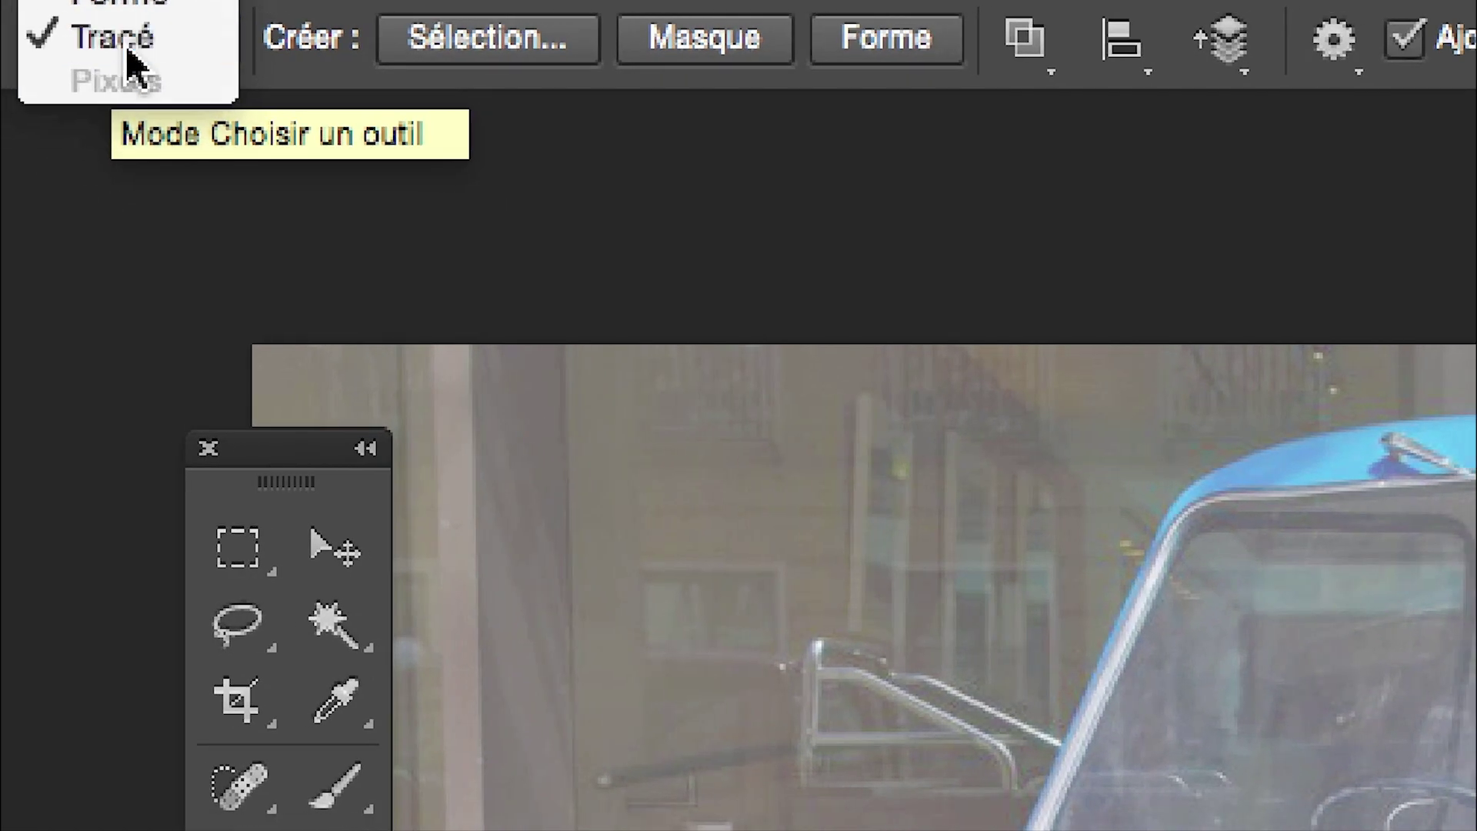
click(131, 65)
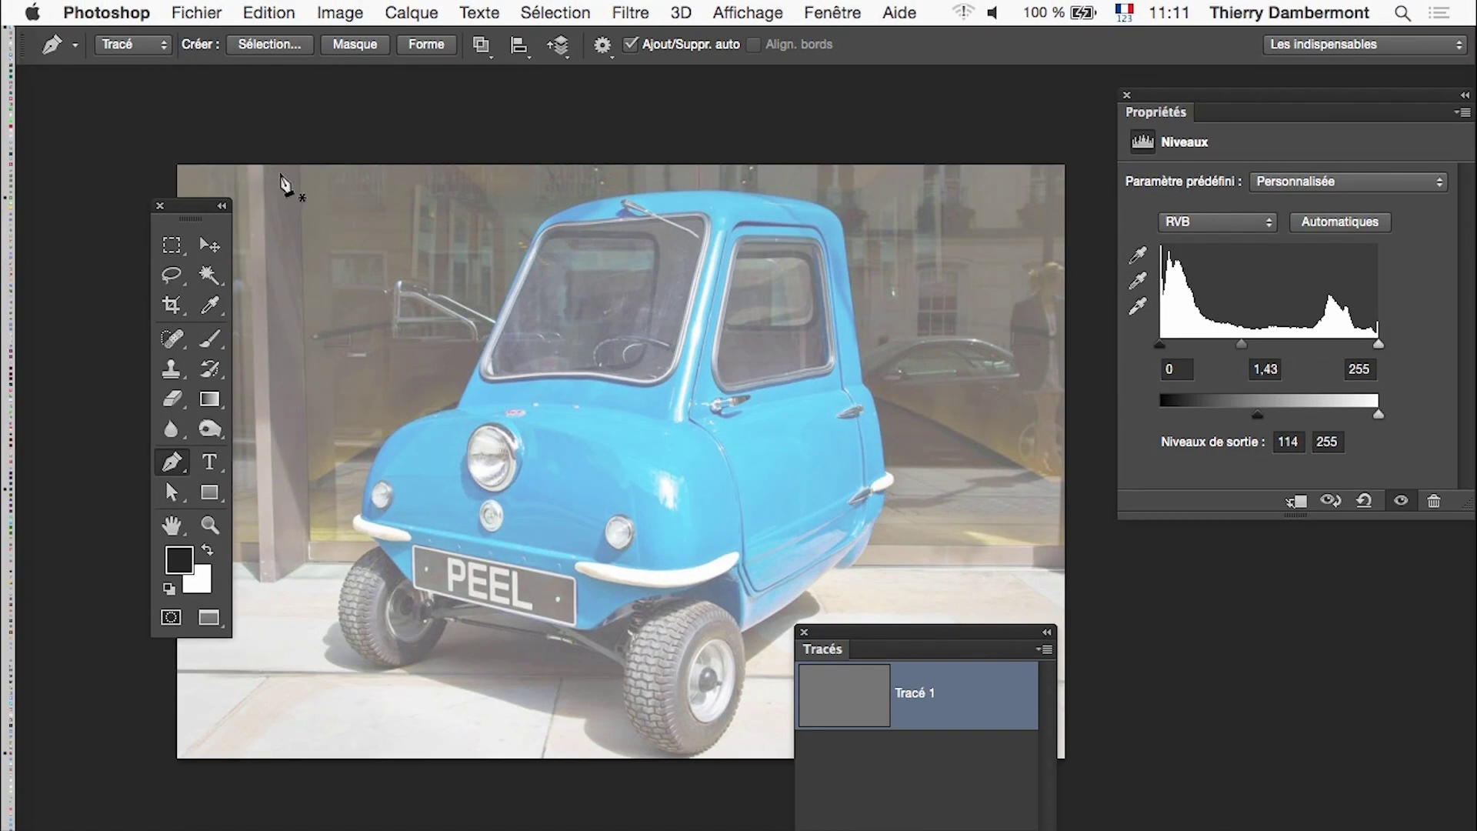
drag(188, 197, 113, 187)
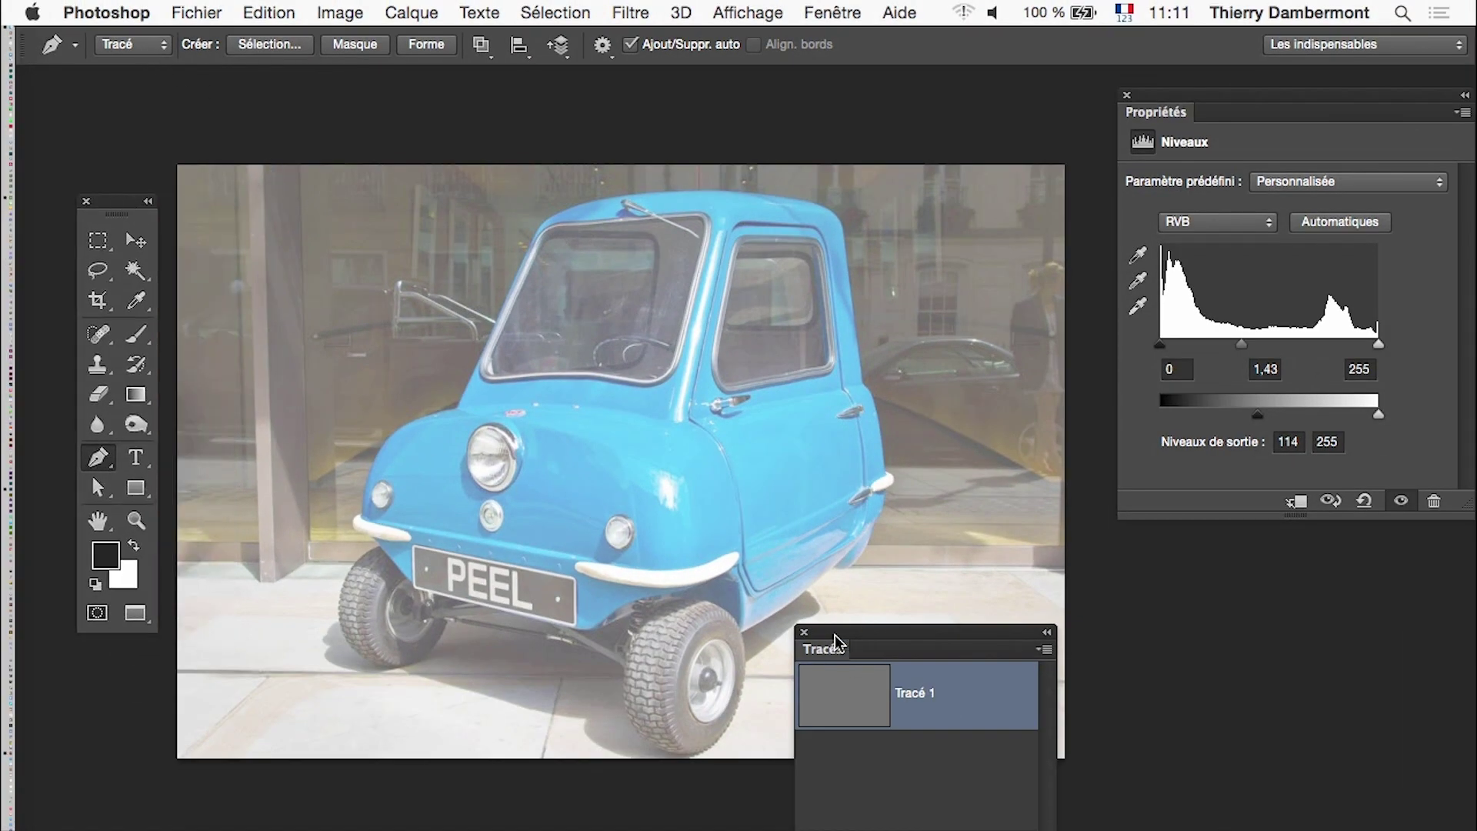
- Extend Tracé 1 with curved anchors up the front edge to the top of the bonnet
drag(837, 637, 1100, 641)
scroll(573, 547, up, 3)
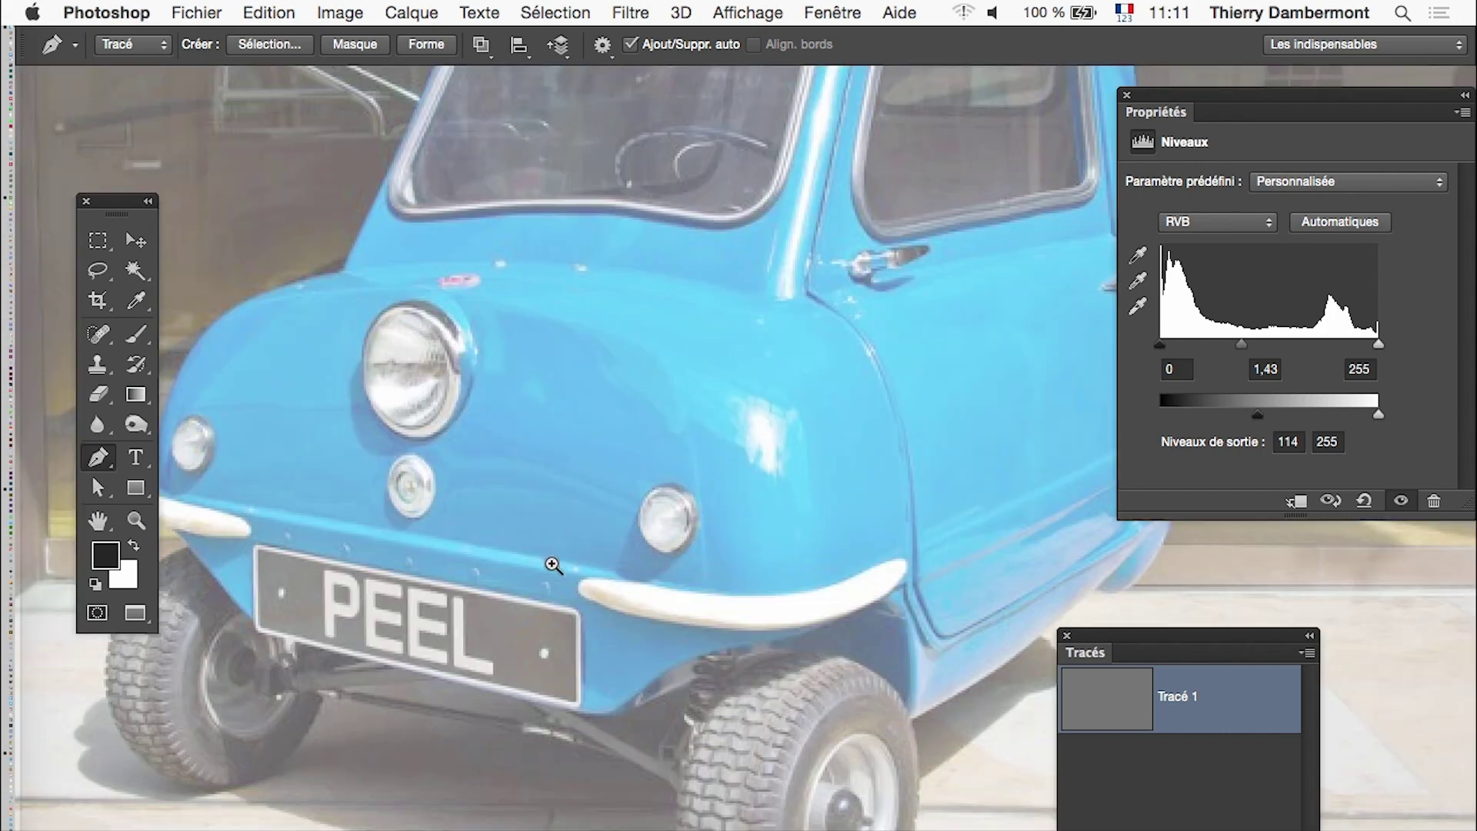
scroll(546, 570, left, 3)
scroll(537, 571, left, 2)
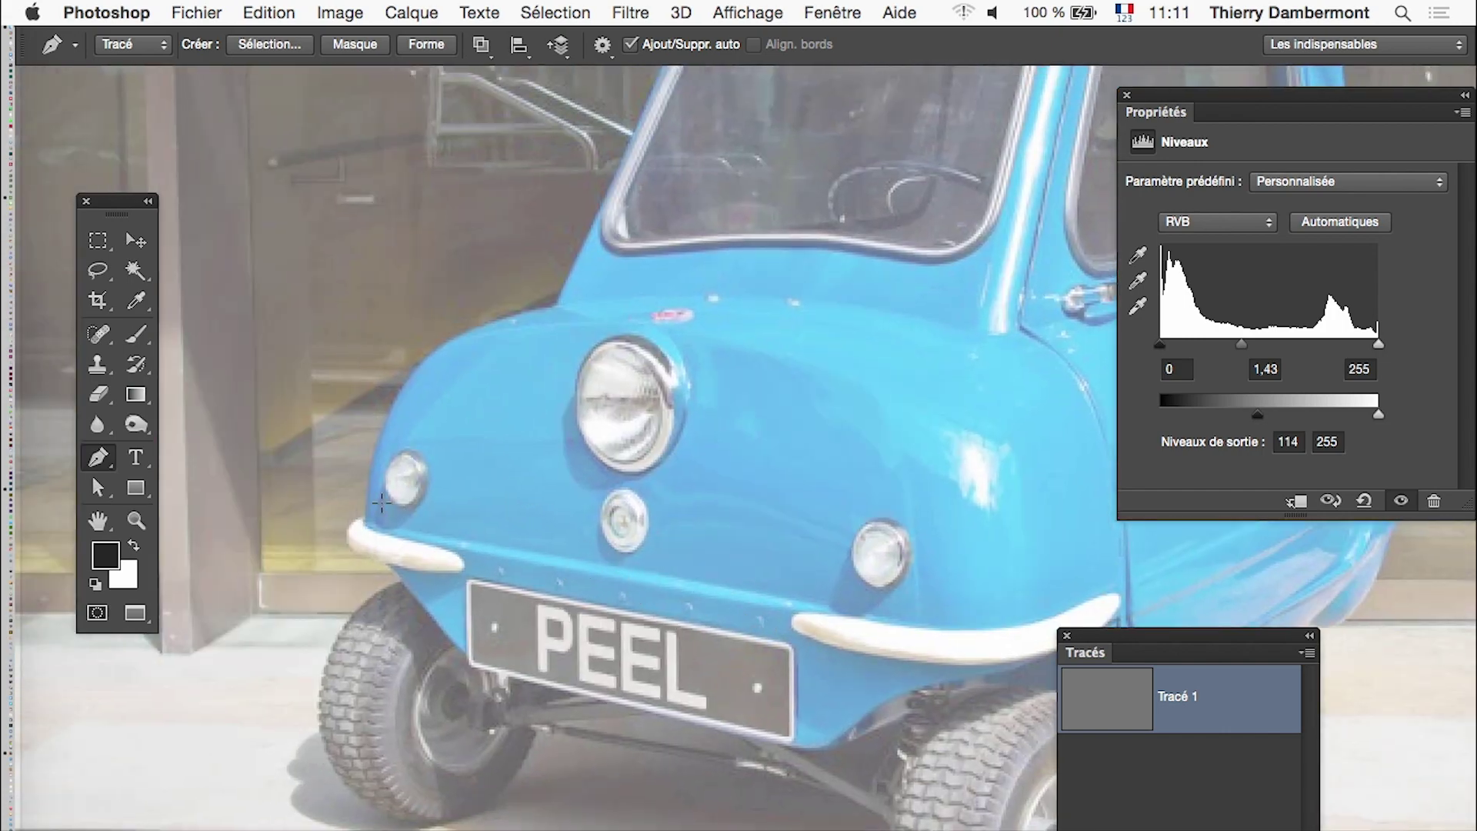
scroll(413, 594, up, 1)
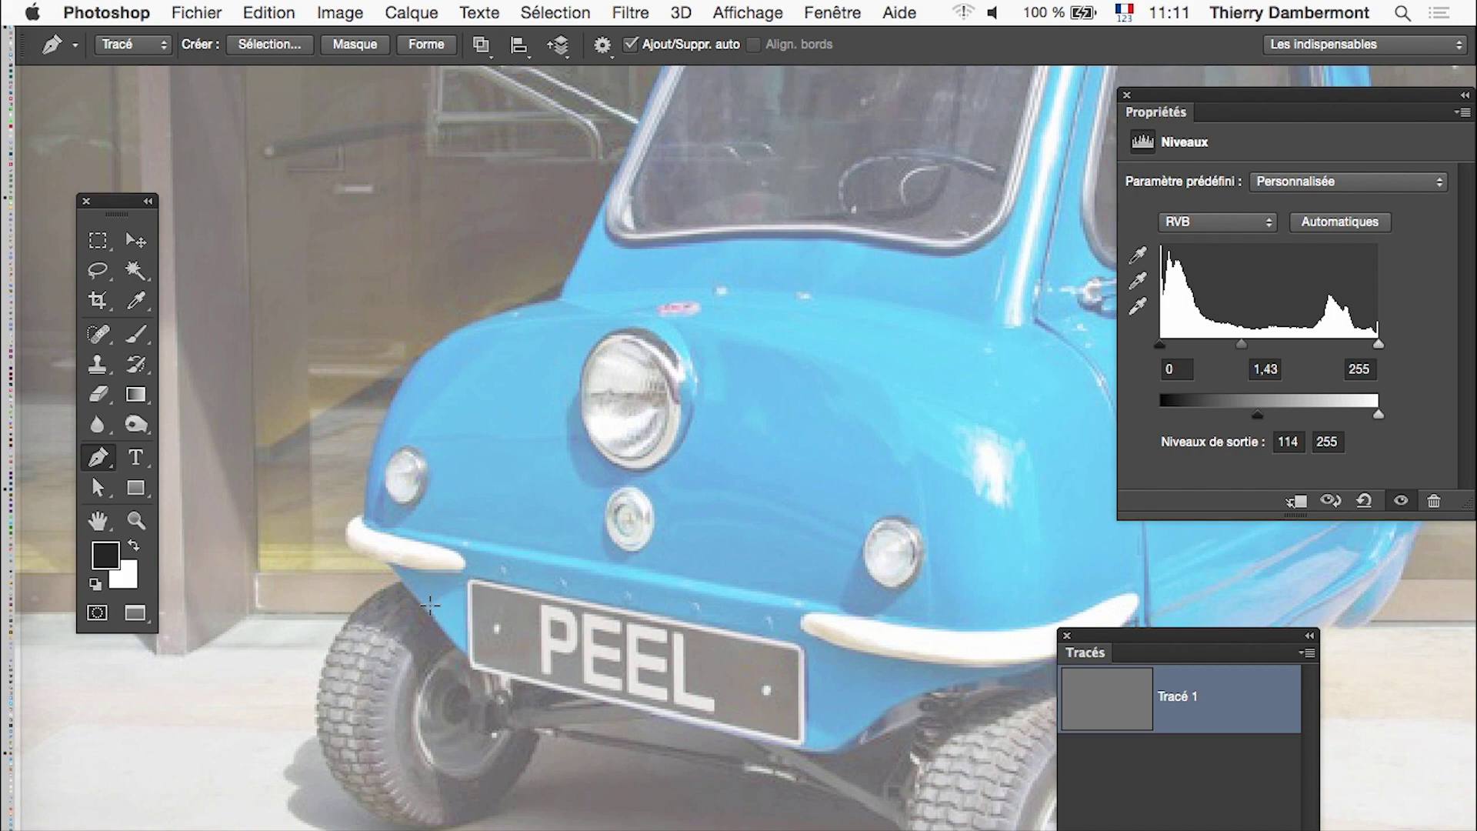
scroll(430, 606, up, 1)
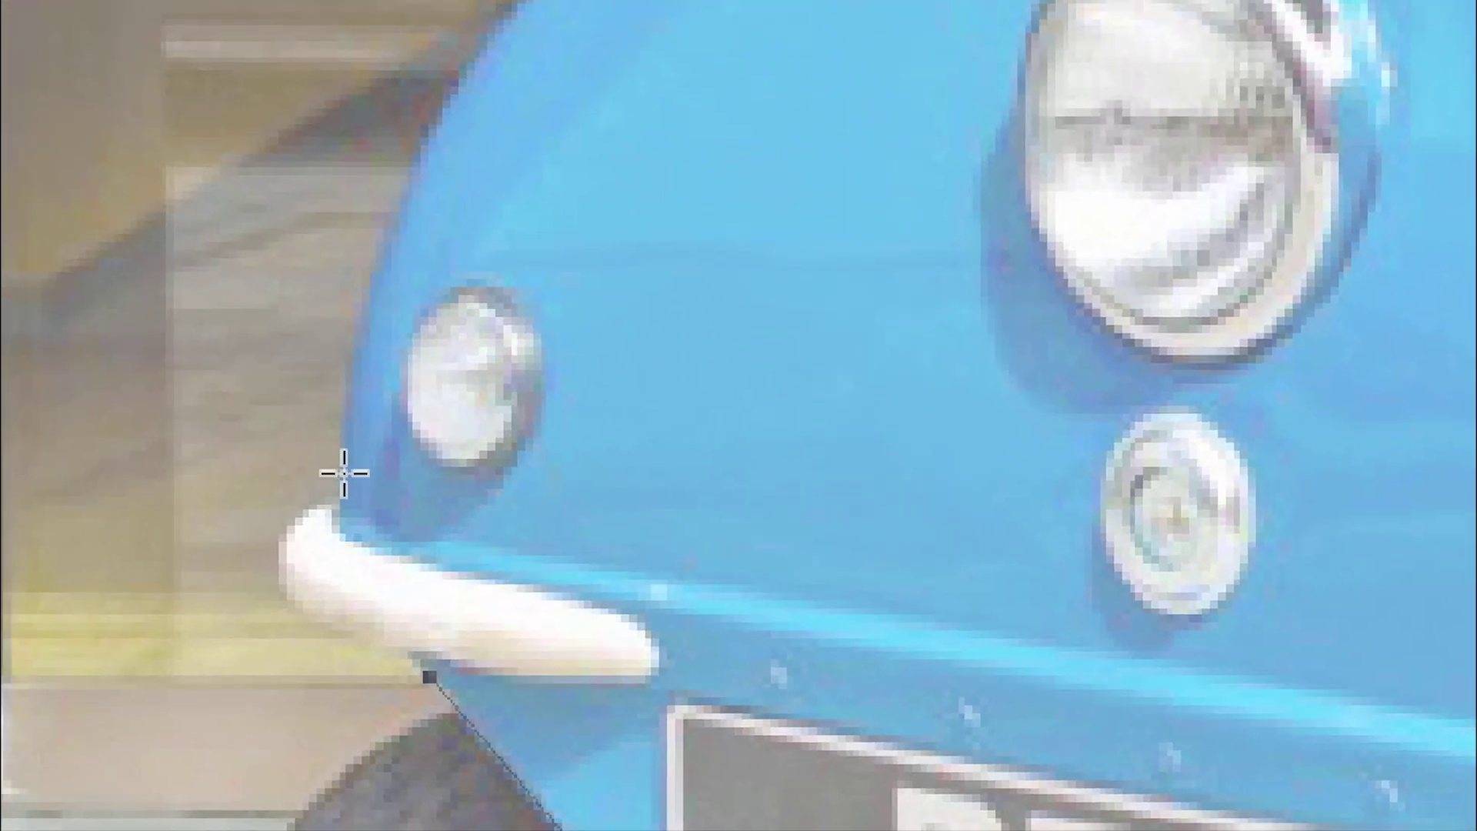
click(340, 465)
drag(341, 465, 338, 531)
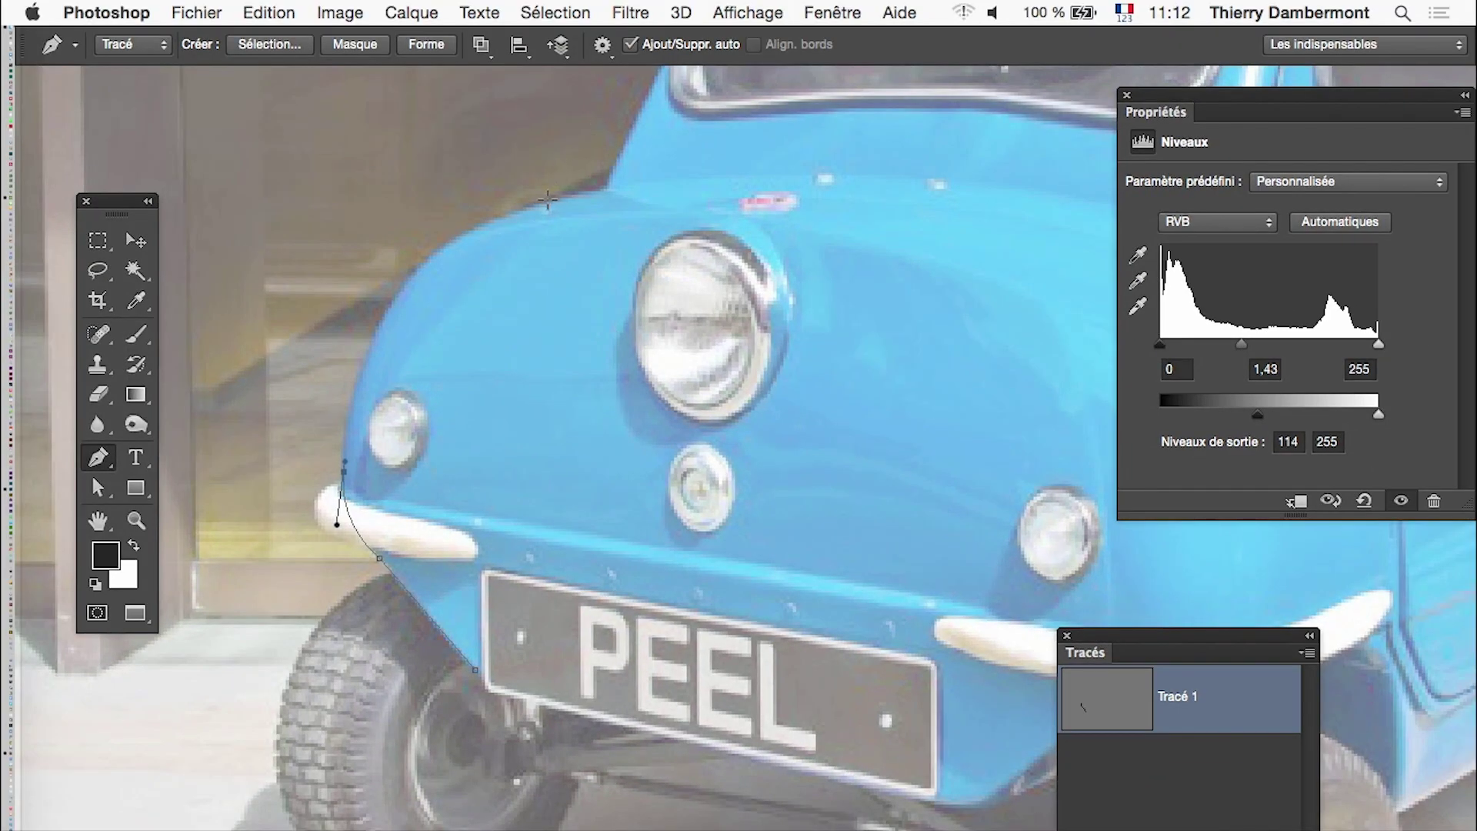
drag(547, 200, 340, 233)
scroll(465, 386, right, 5)
scroll(465, 386, up, 2)
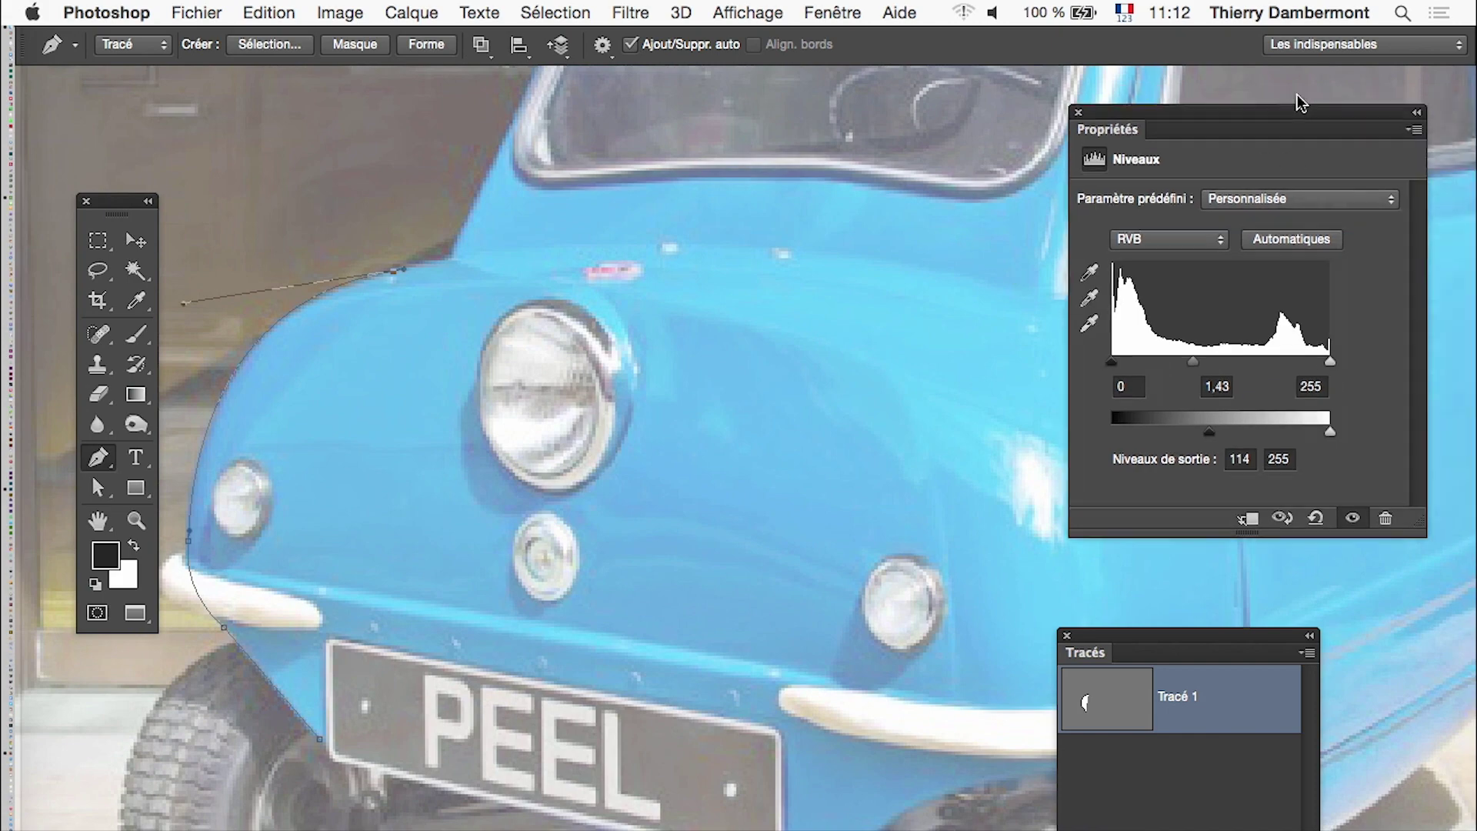
- Show the Couches panel and hide the Vert channel
drag(1338, 134, 758, 628)
click(850, 10)
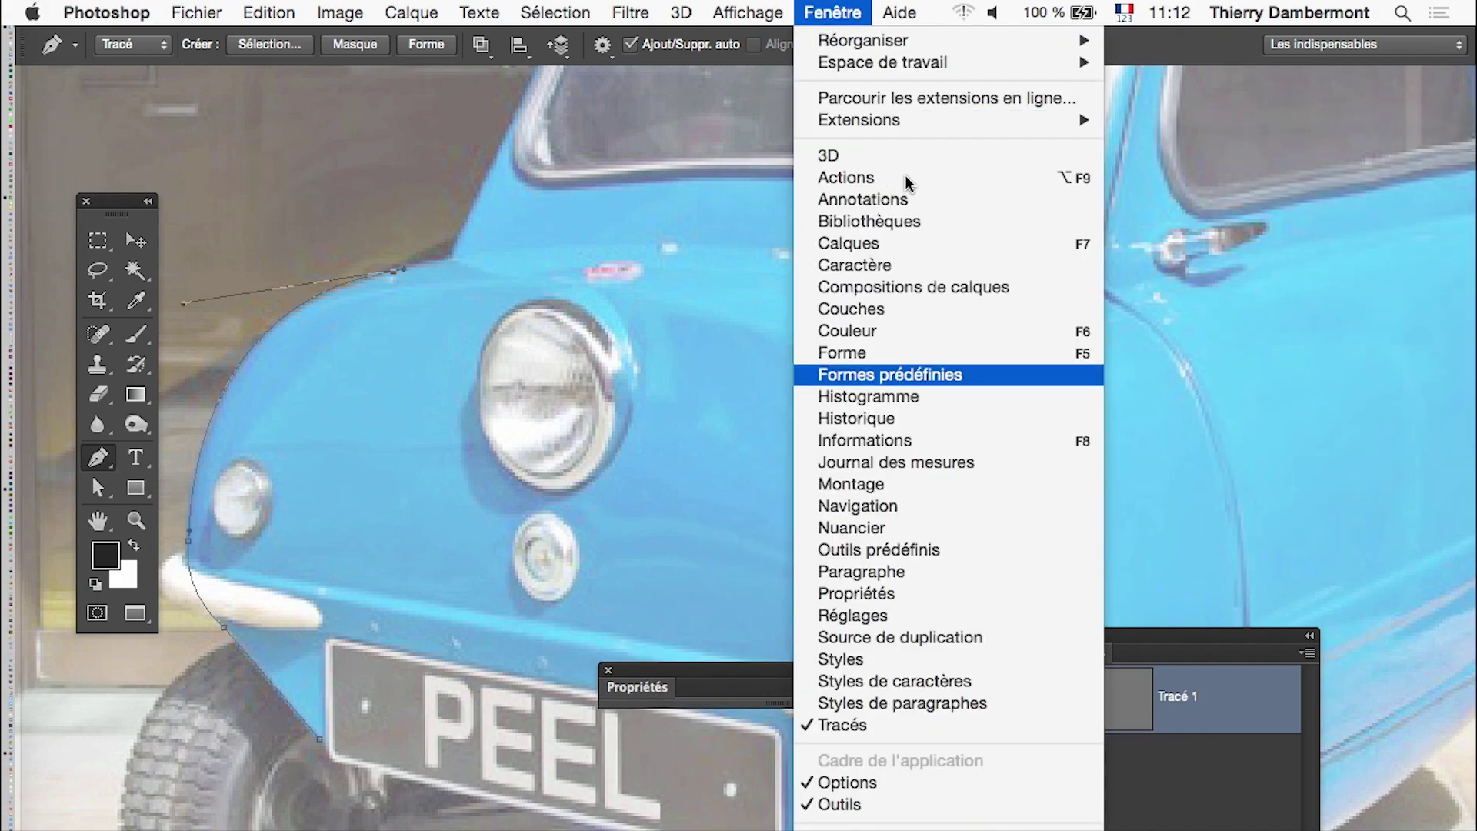
click(881, 310)
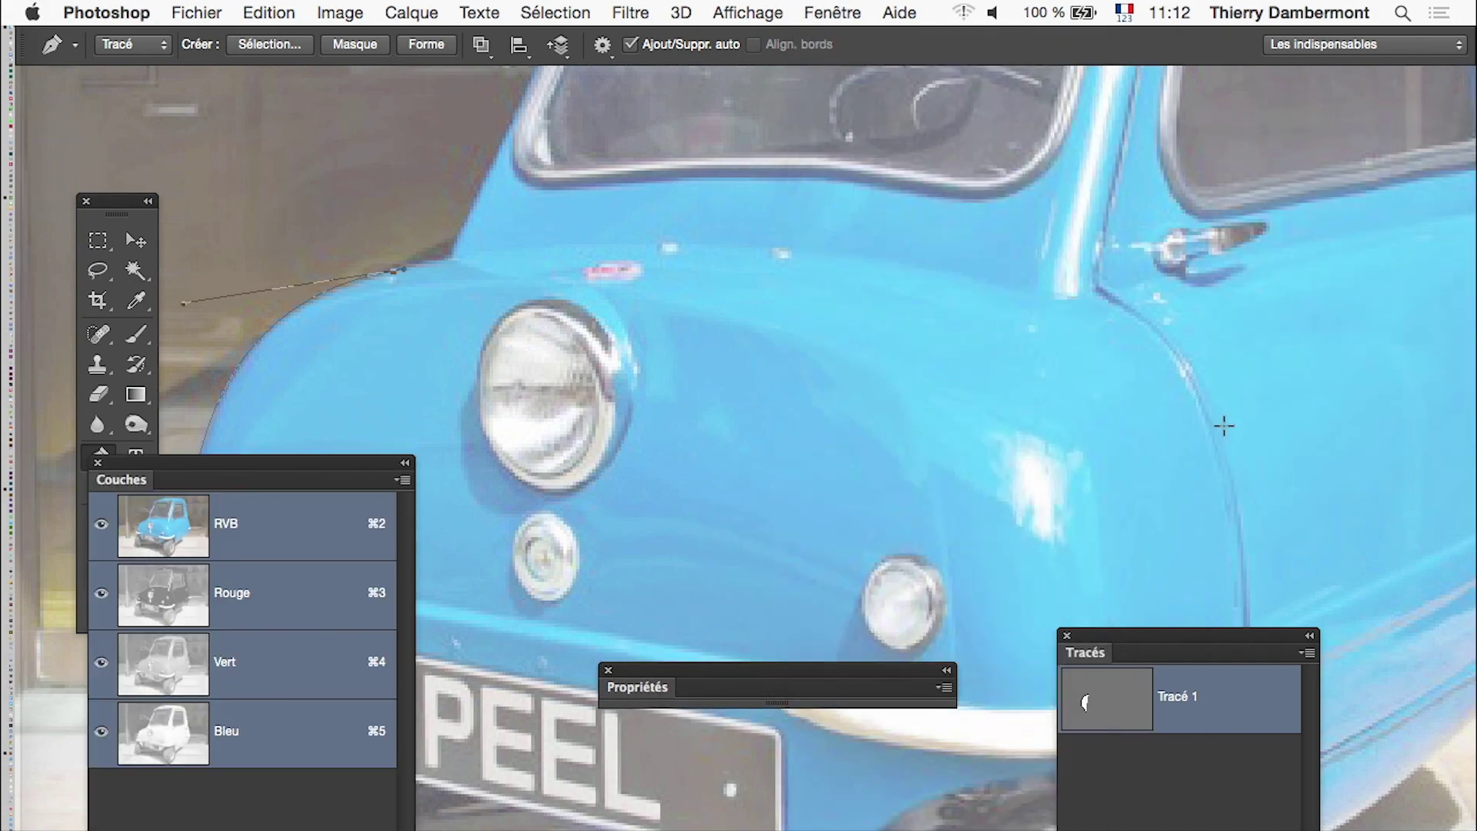
drag(335, 461, 1283, 182)
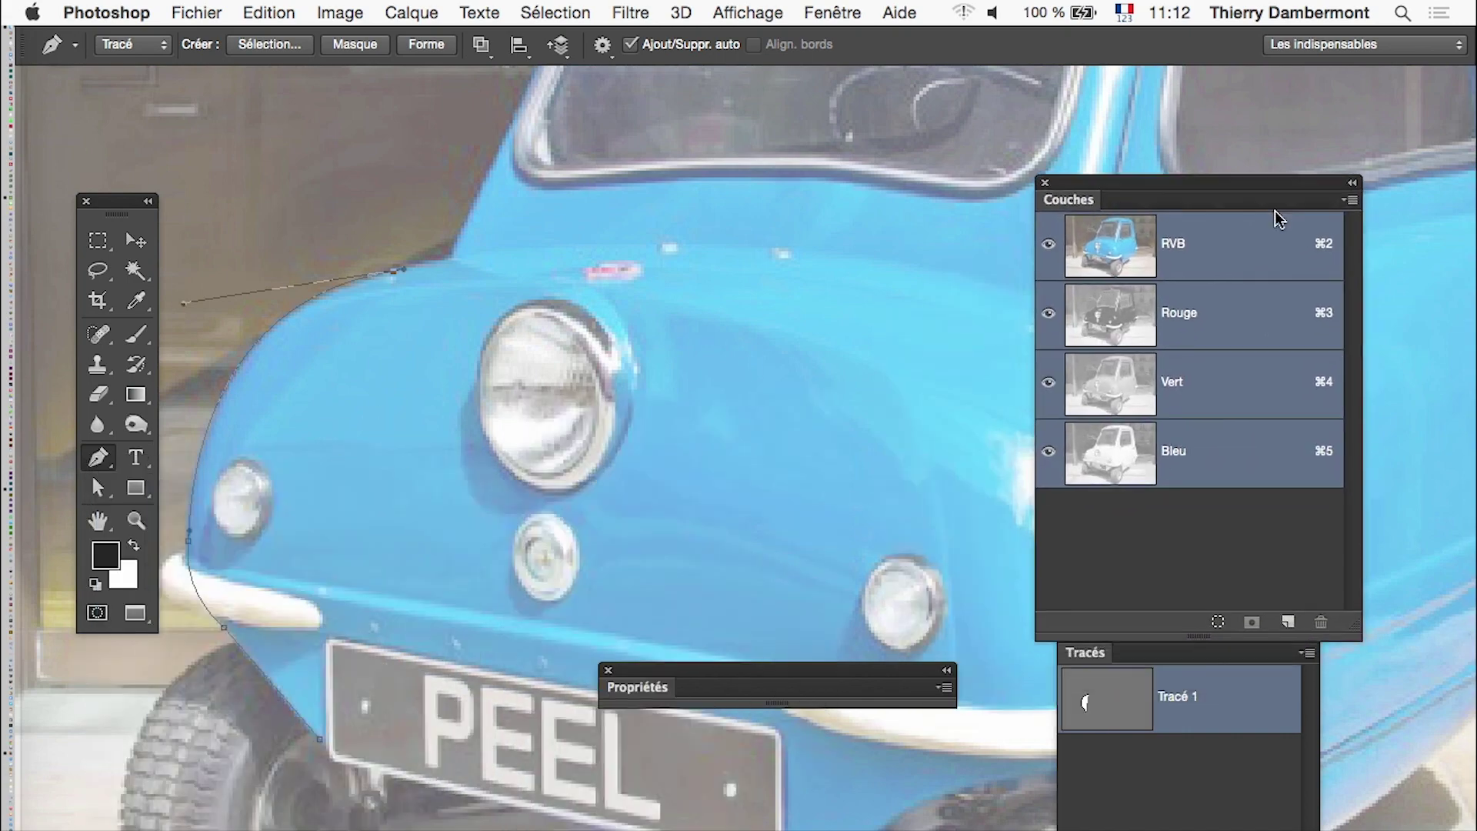
click(1050, 382)
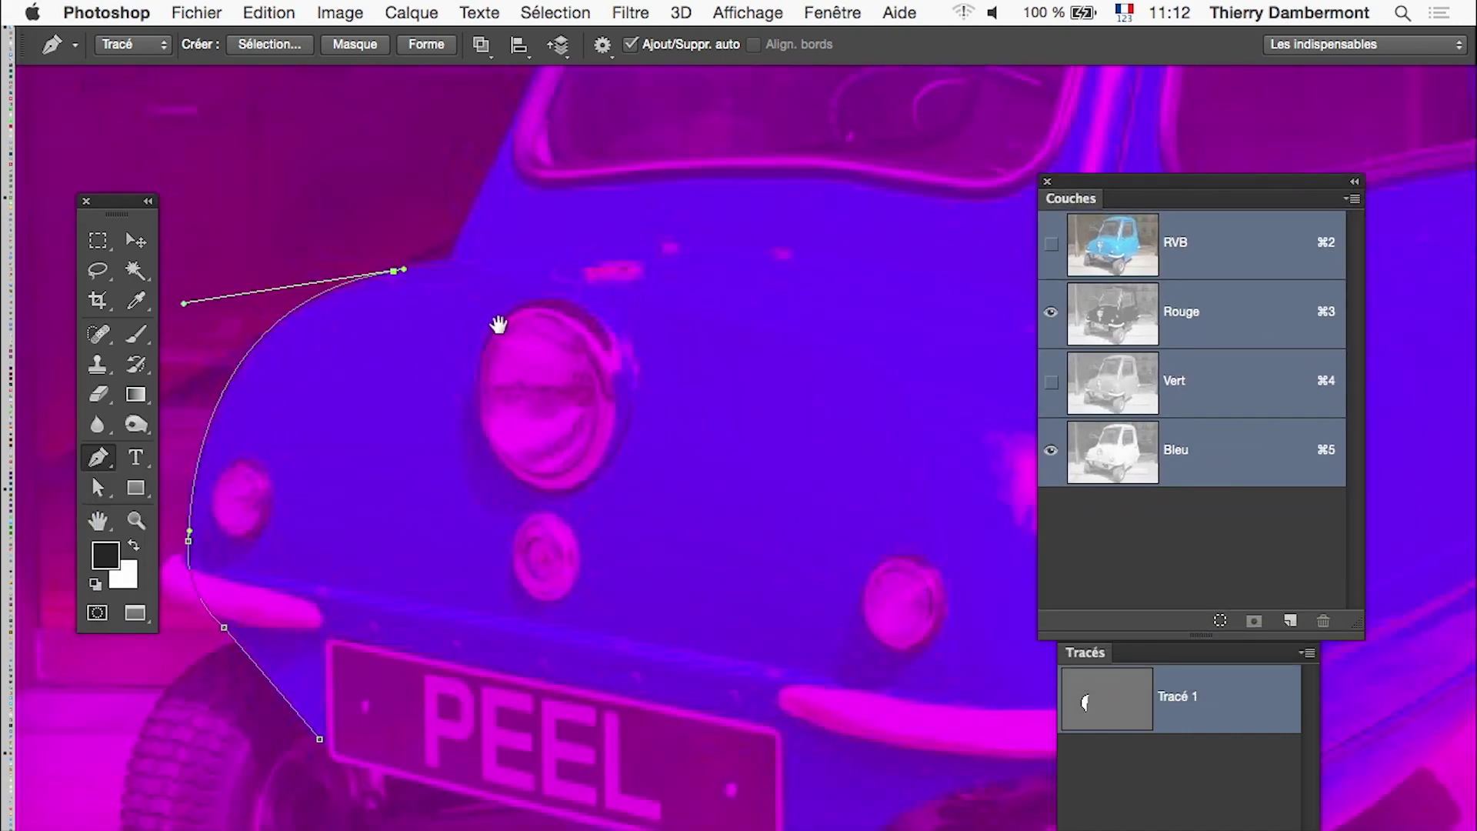
- Trace anchors from the bonnet along the windshield base to the front of the roof
drag(472, 300, 516, 421)
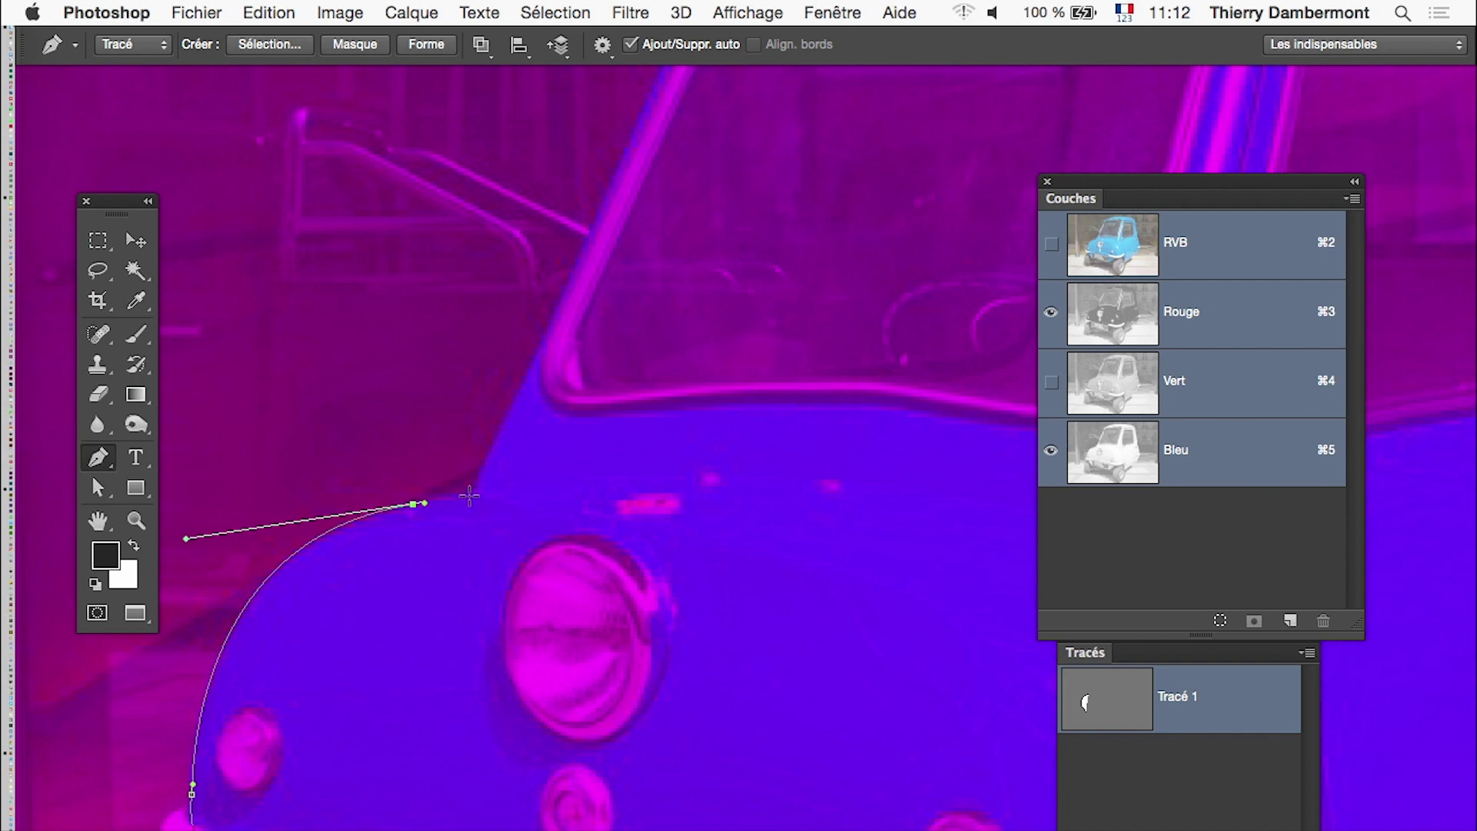
click(476, 494)
drag(604, 270, 517, 462)
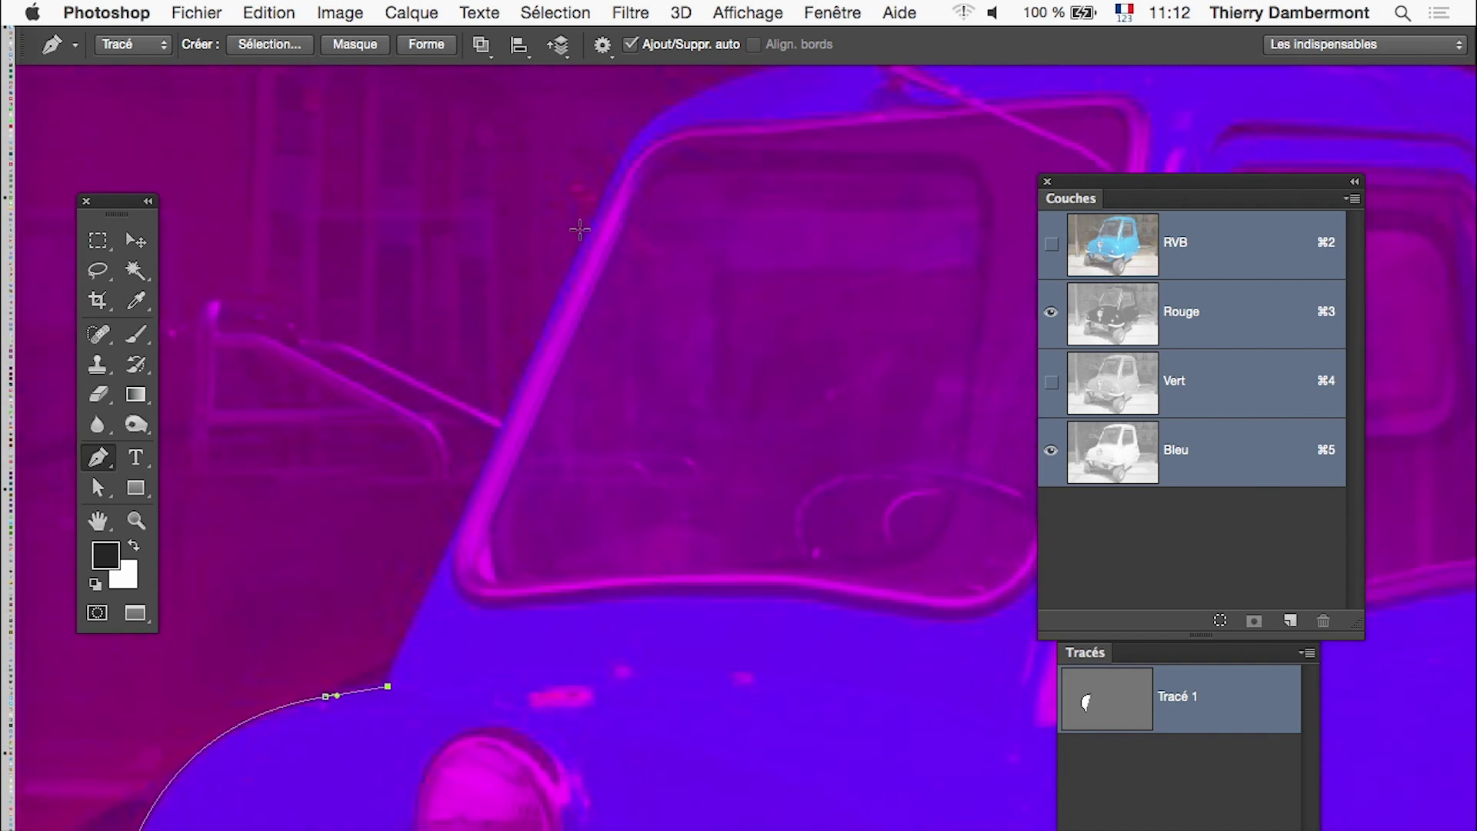
click(617, 165)
drag(656, 217, 507, 448)
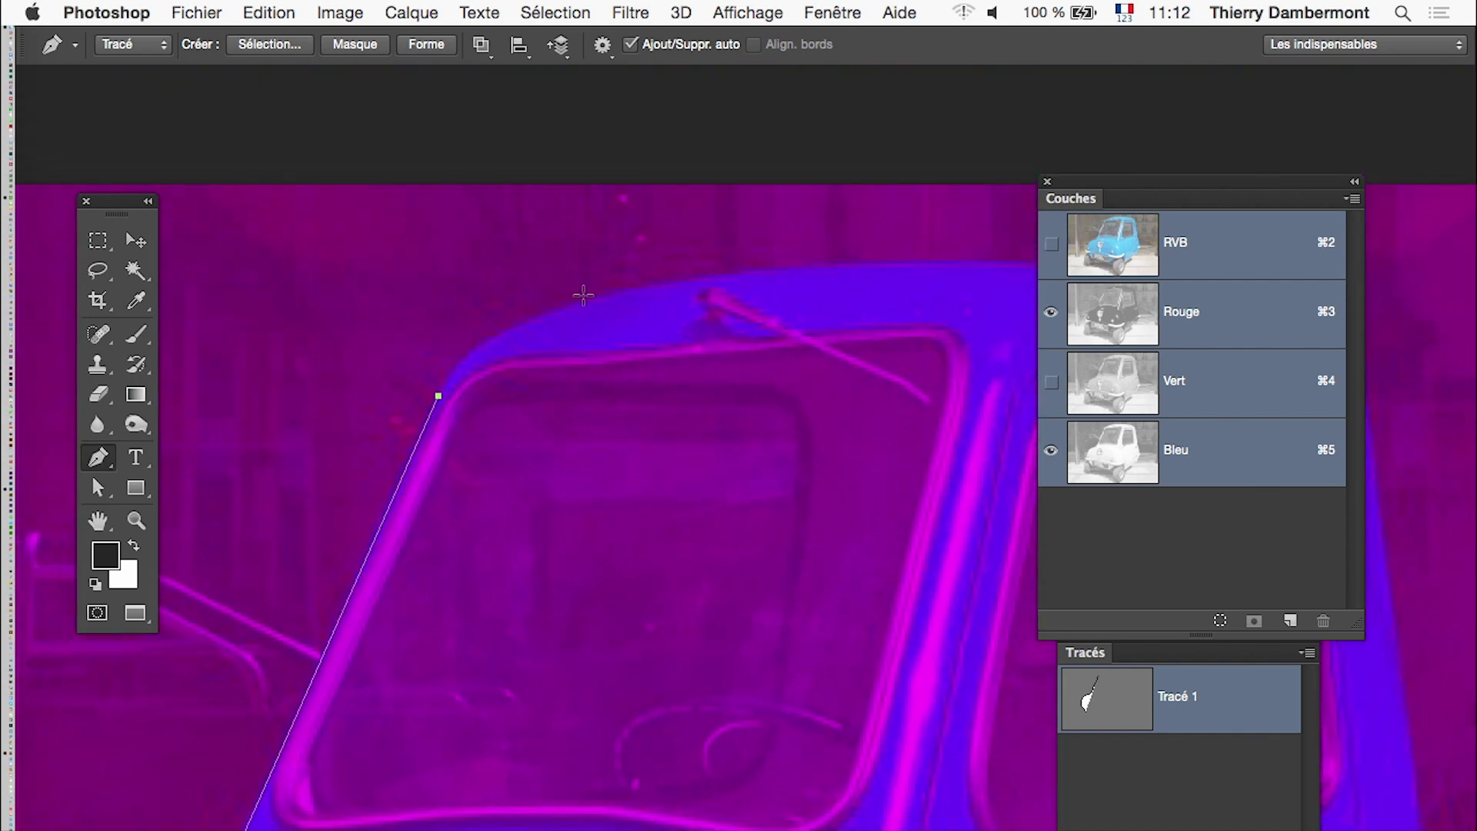
drag(587, 298, 603, 294)
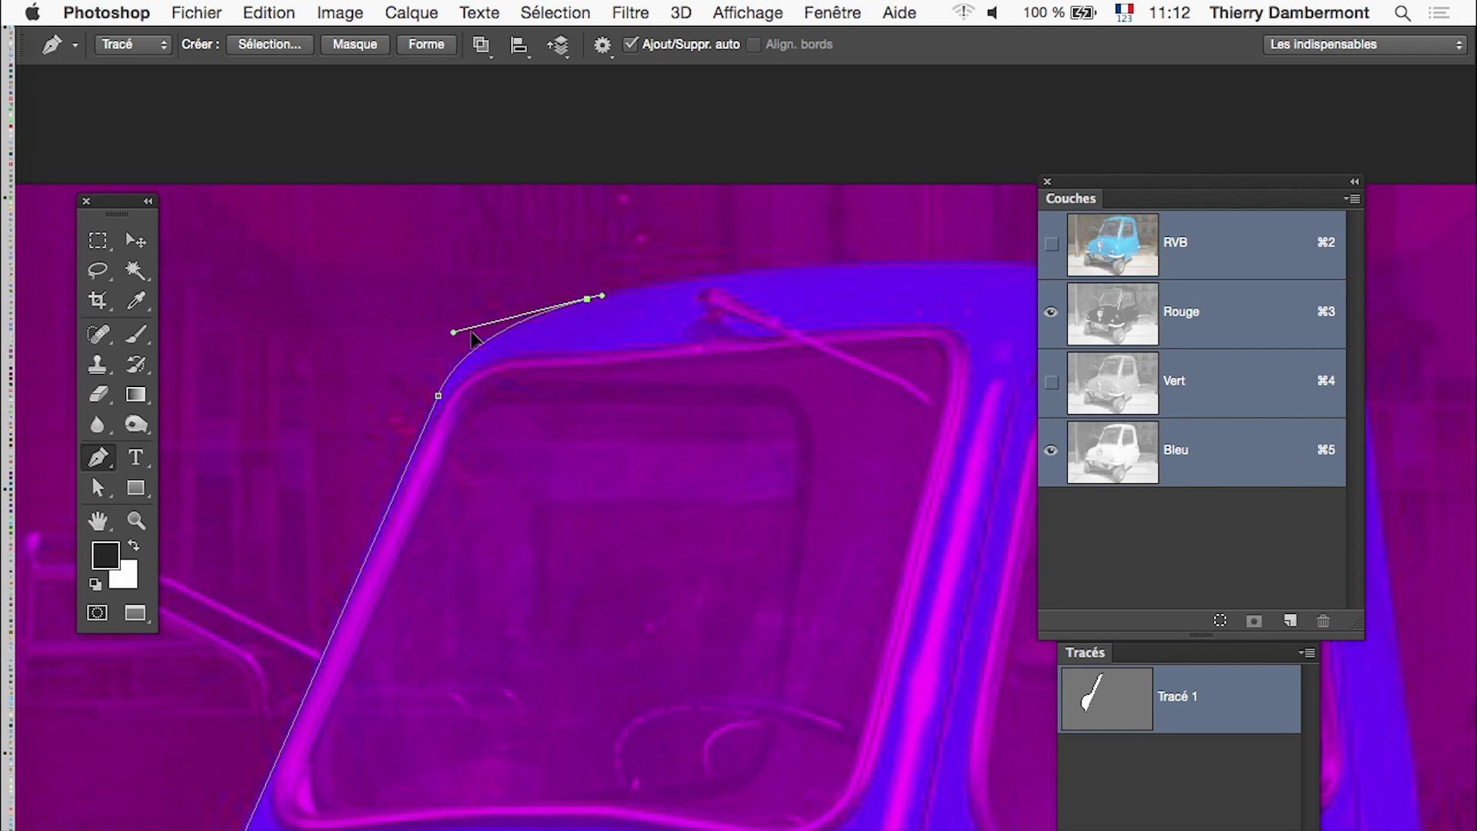
- Continue the outline along the roof to its rear corner and down the rear curve
scroll(385, 385, right, 10)
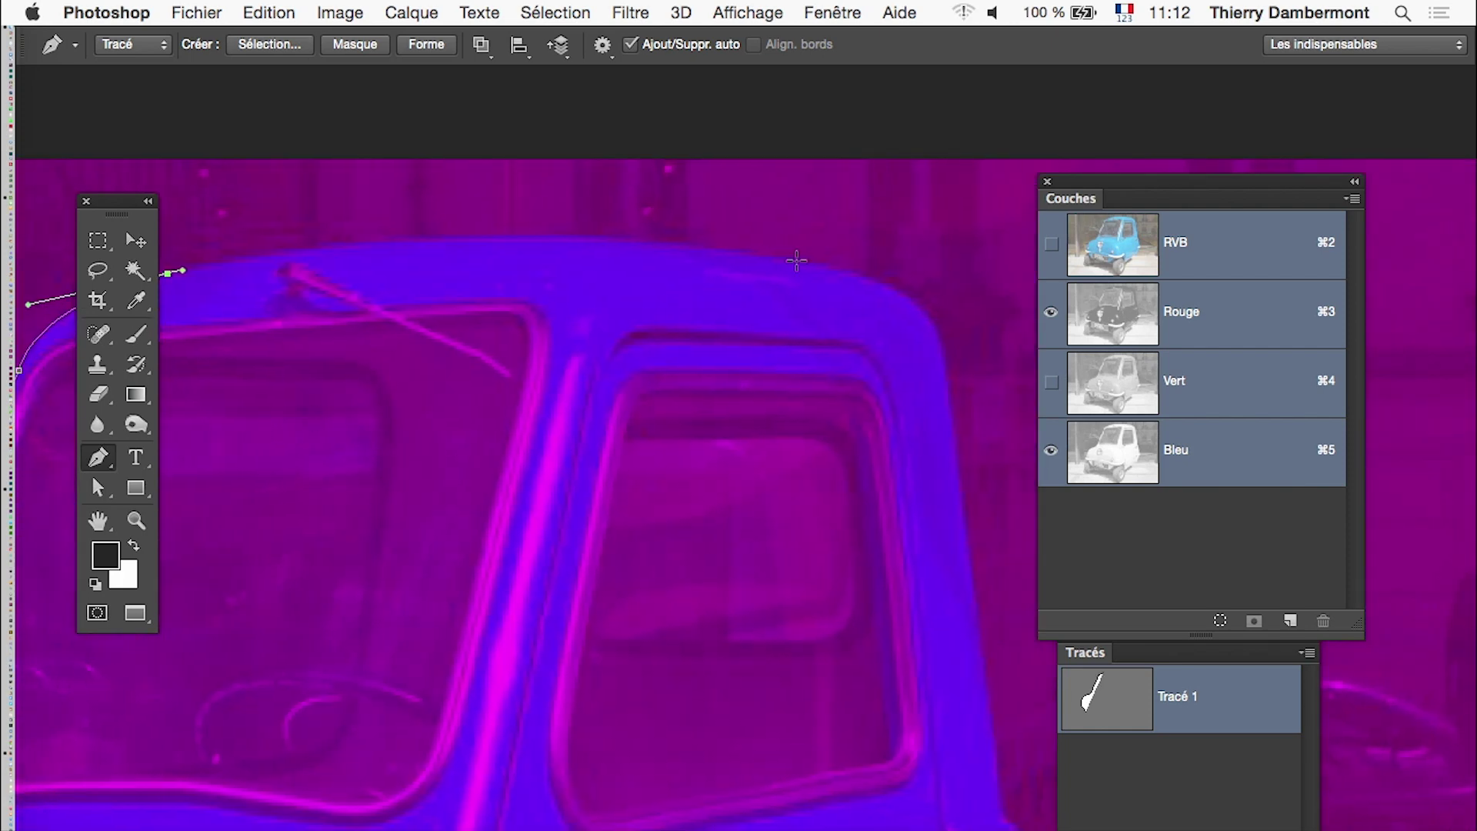
mouse_move(798, 263)
mouse_down()
mouse_move(818, 264)
mouse_move(419, 212)
mouse_up()
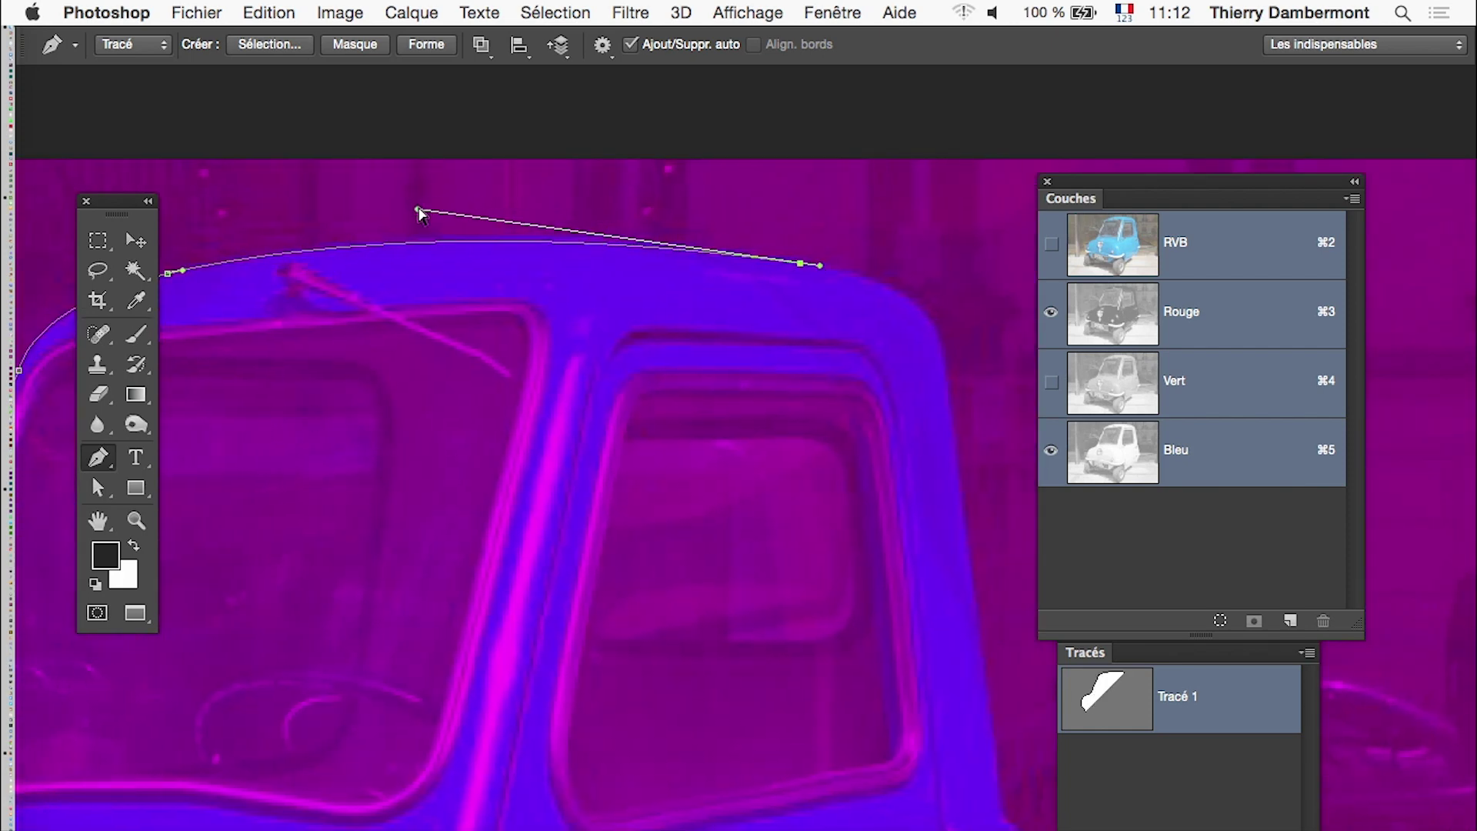
scroll(758, 419, right, 3)
scroll(643, 290, right, 5)
mouse_move(686, 286)
mouse_down()
mouse_move(689, 300)
mouse_move(680, 154)
mouse_up()
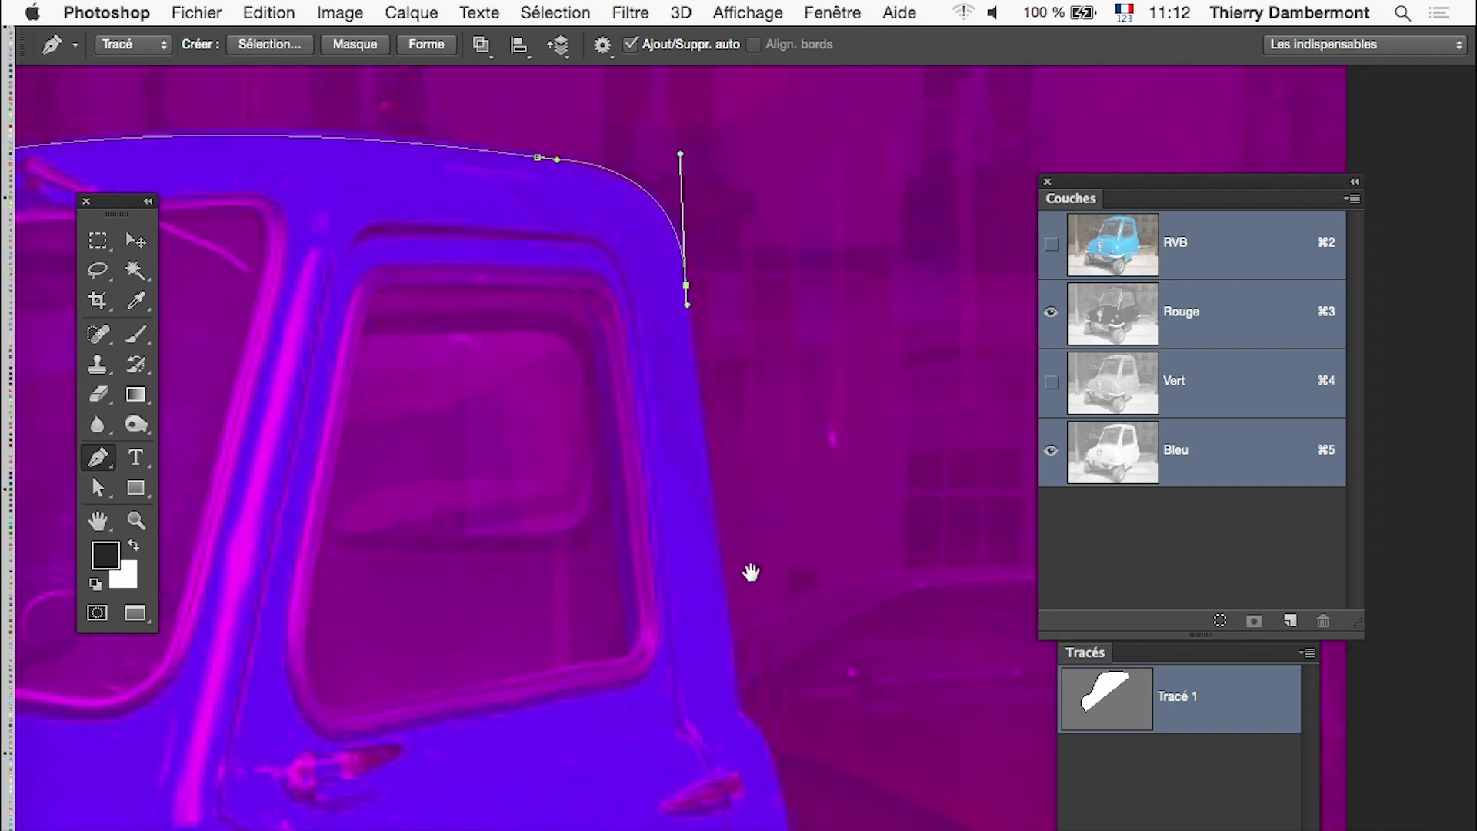
drag(750, 573, 729, 368)
click(716, 484)
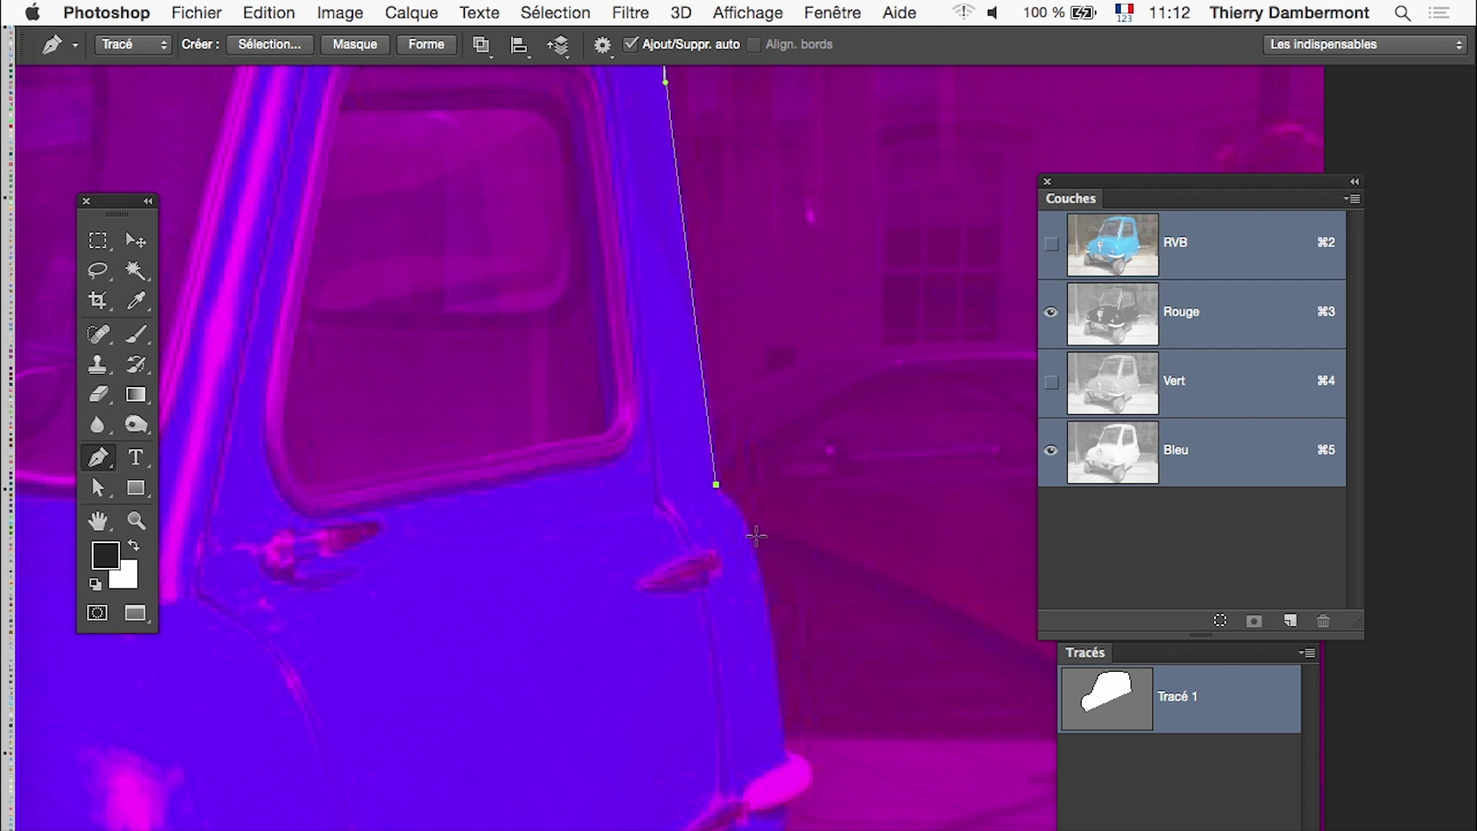
drag(754, 543, 756, 553)
drag(796, 610, 794, 377)
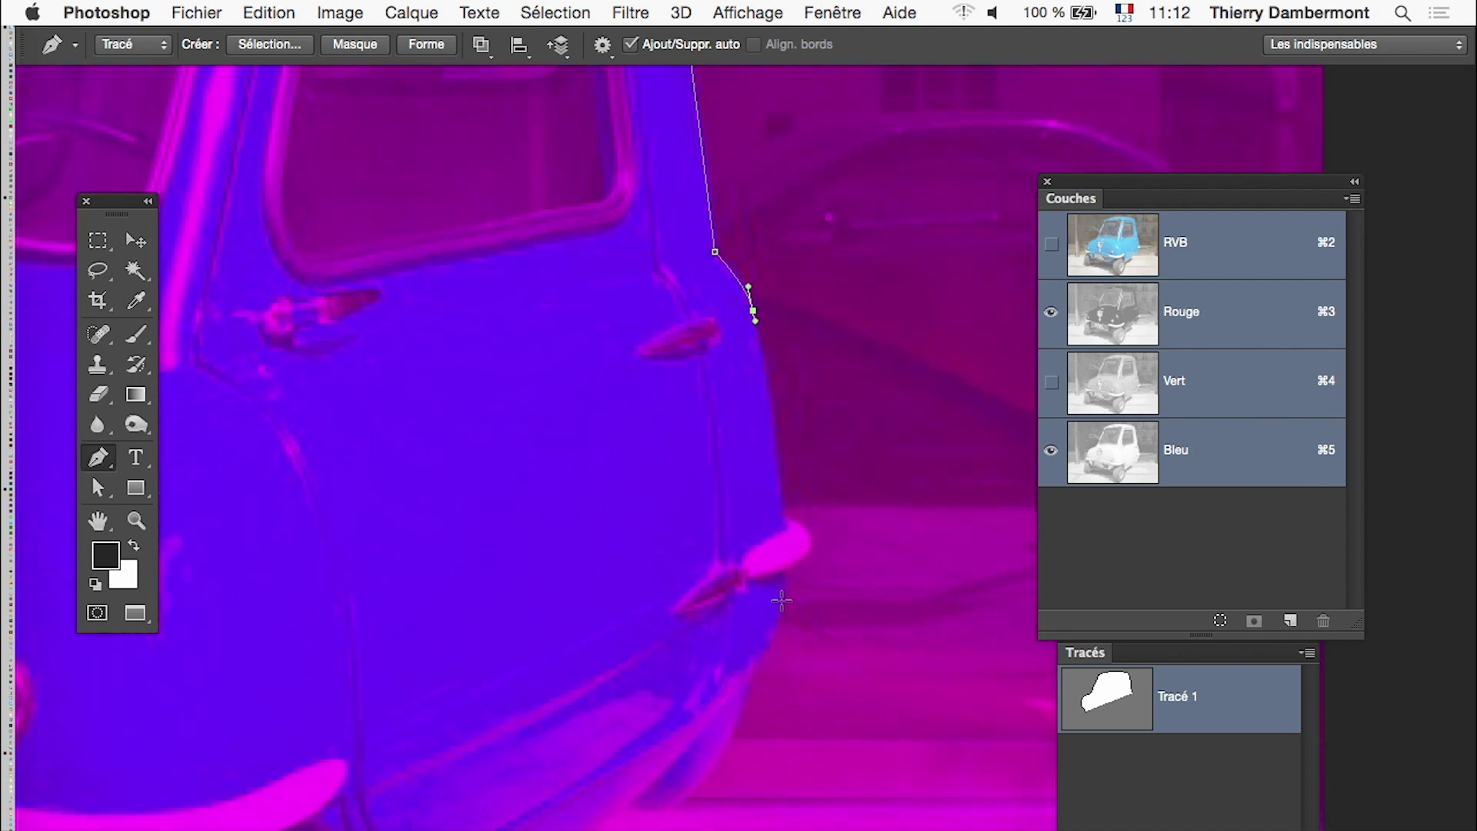
mouse_move(781, 600)
mouse_down()
mouse_move(781, 612)
mouse_move(791, 471)
mouse_up()
- Trace around the rear bumper and along the car's bottom toward the wheel
drag(697, 738, 831, 442)
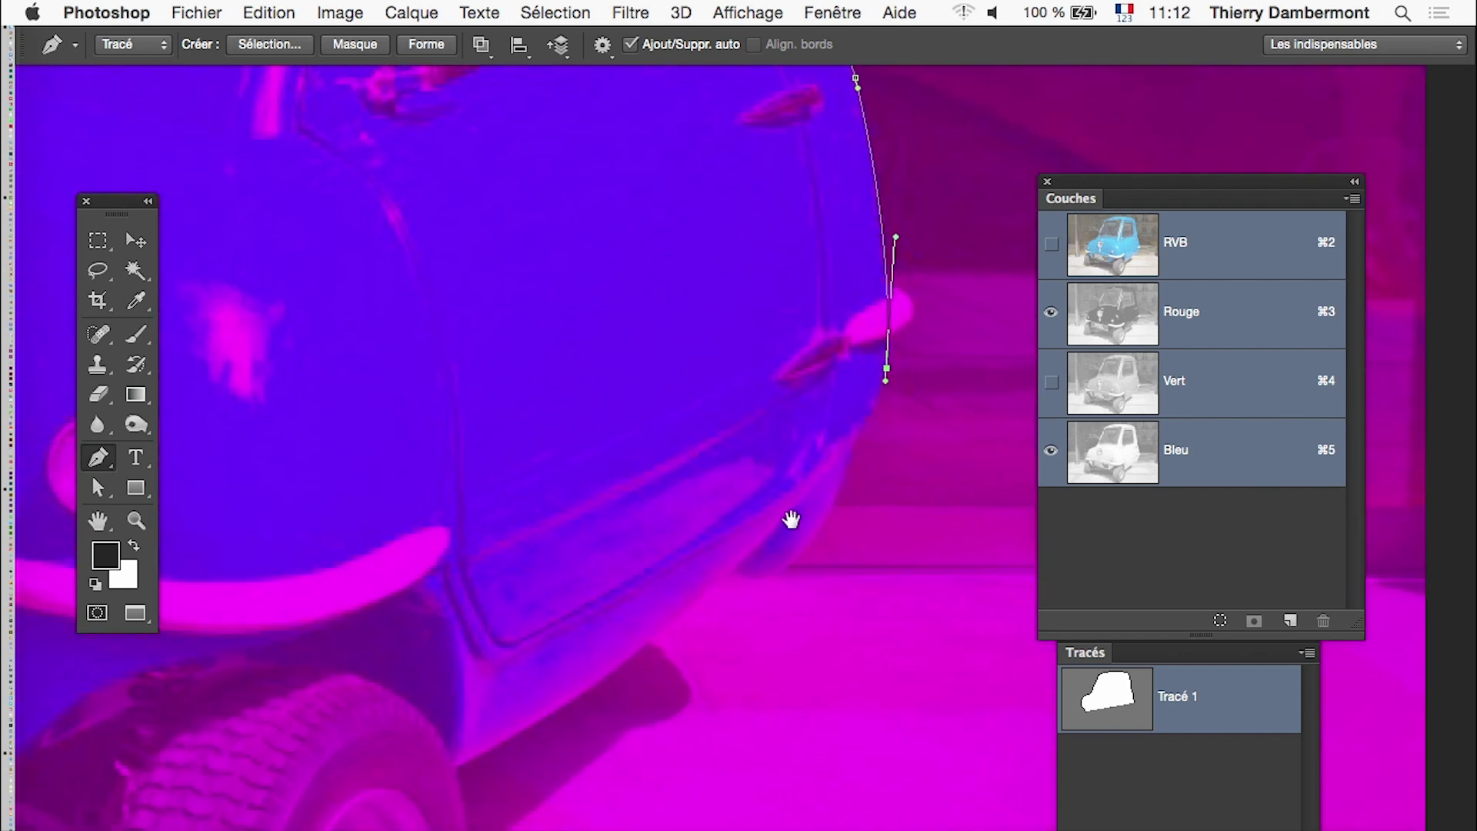
click(853, 477)
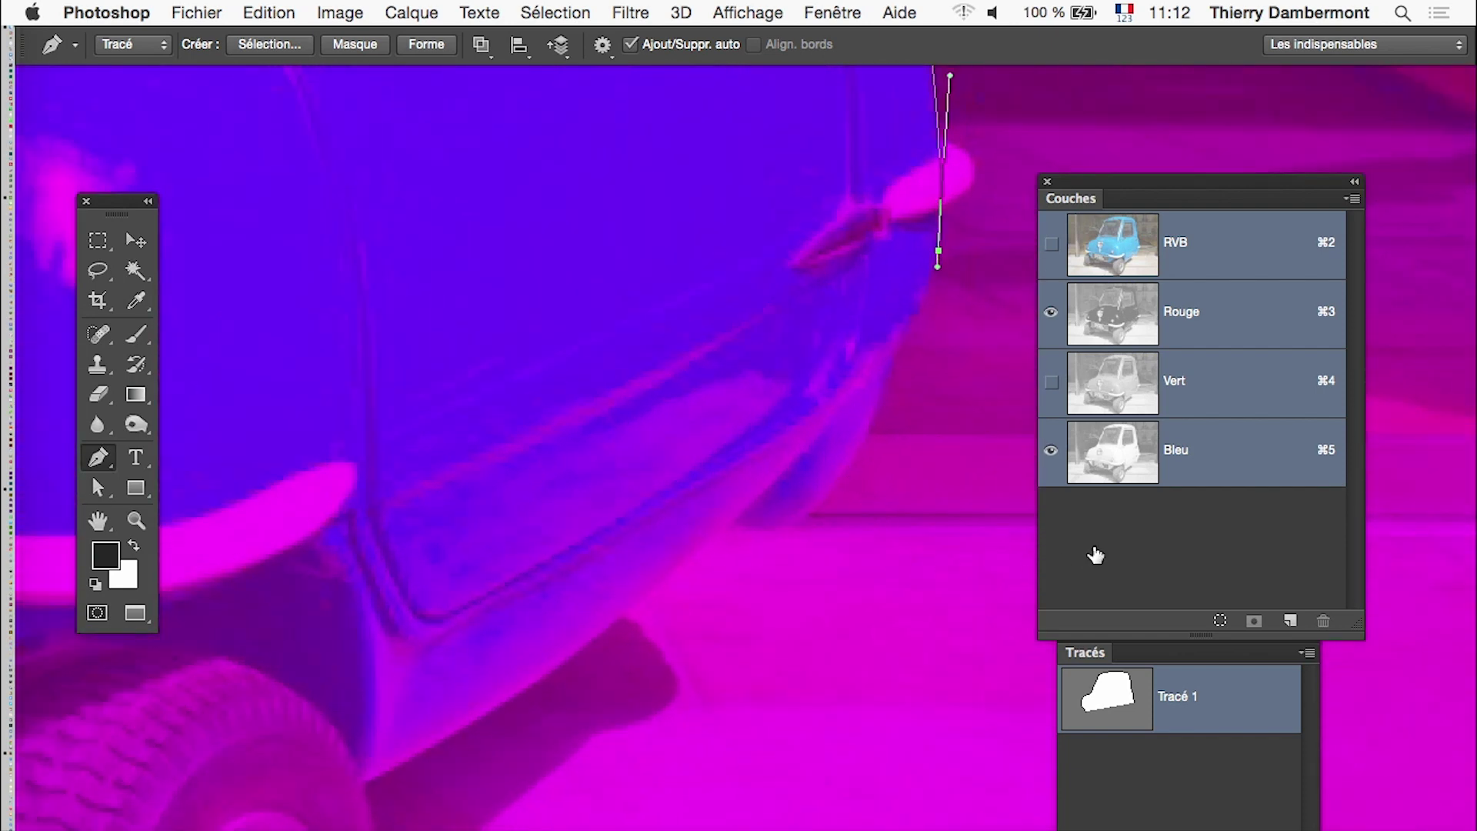
click(1050, 382)
click(1050, 384)
drag(893, 356, 886, 365)
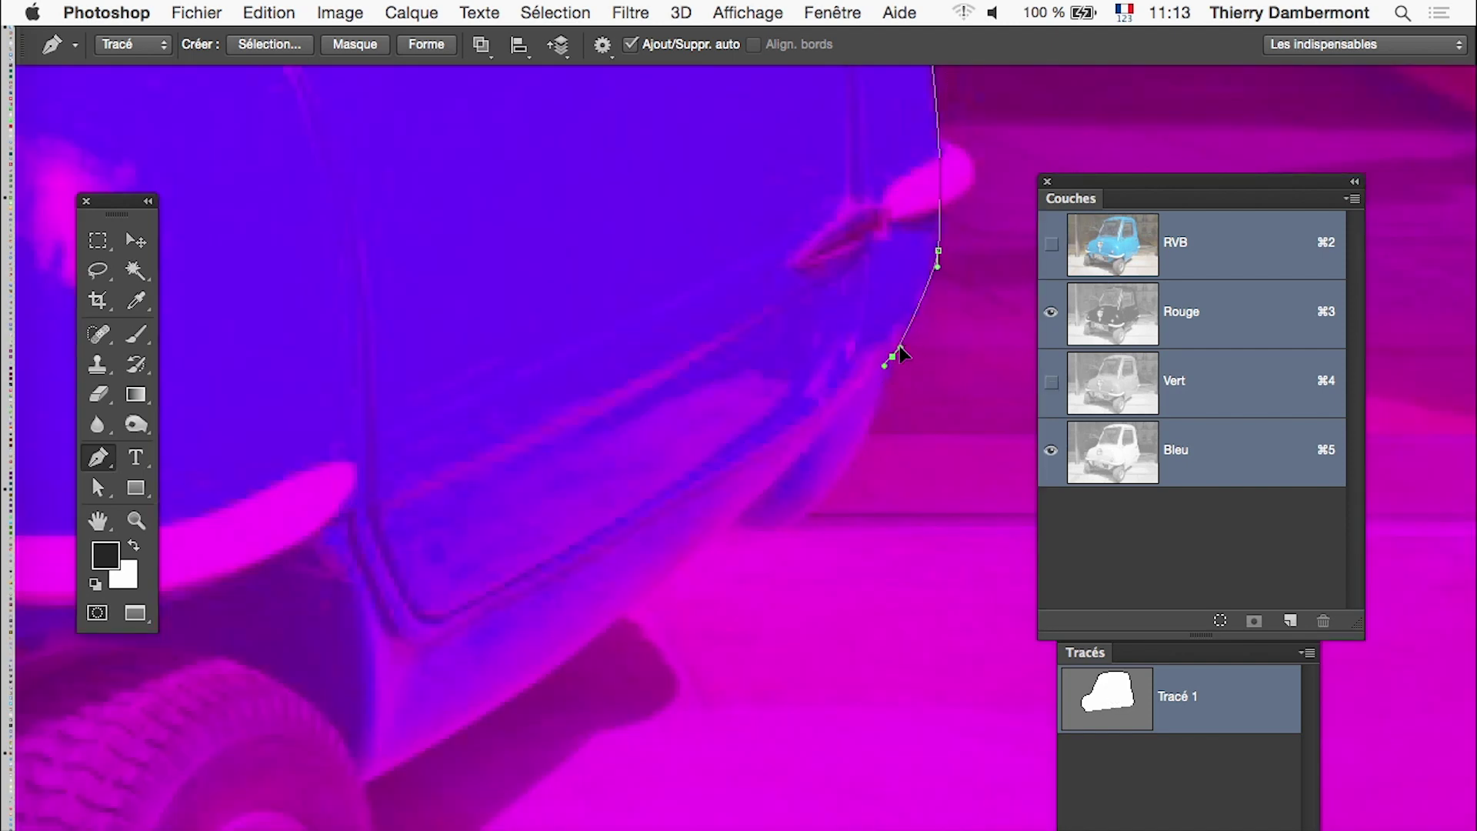
scroll(865, 461, down, 2)
scroll(865, 462, left, 2)
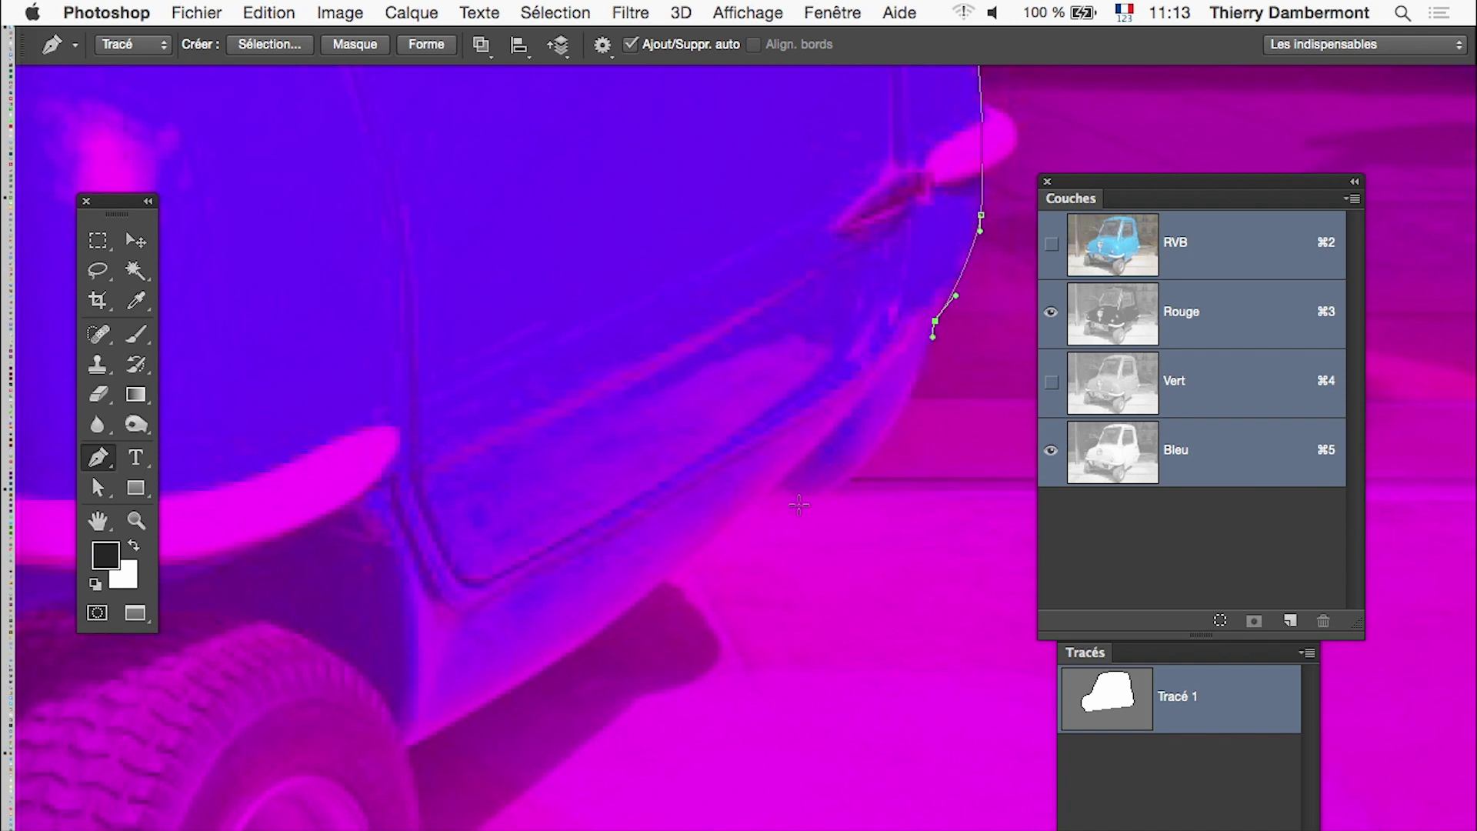
drag(811, 496, 916, 455)
drag(774, 490, 766, 487)
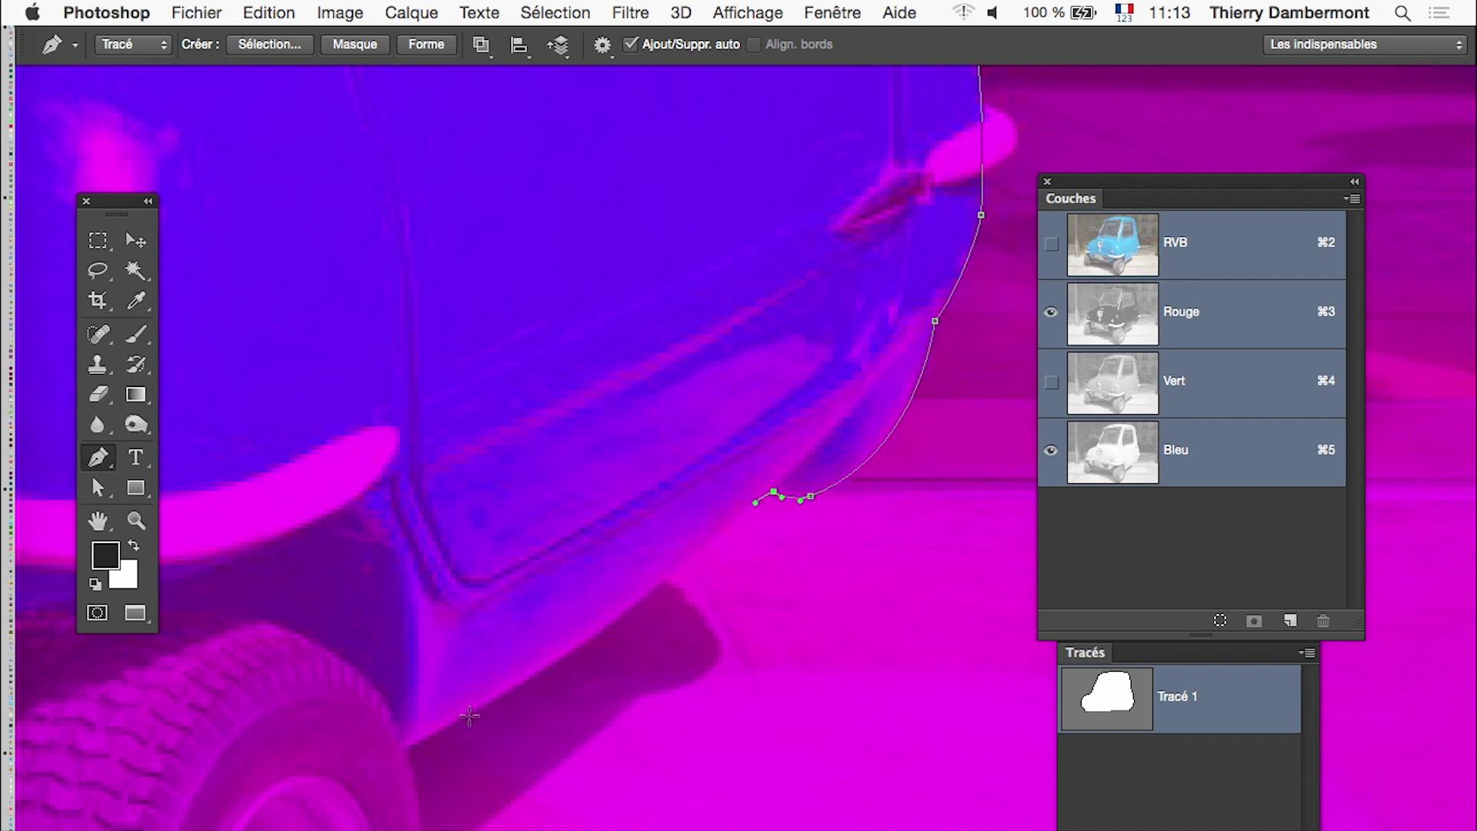
drag(405, 750, 584, 661)
- Add smooth anchors around the front wheel arch, checking the path in full colour
scroll(860, 656, left, 5)
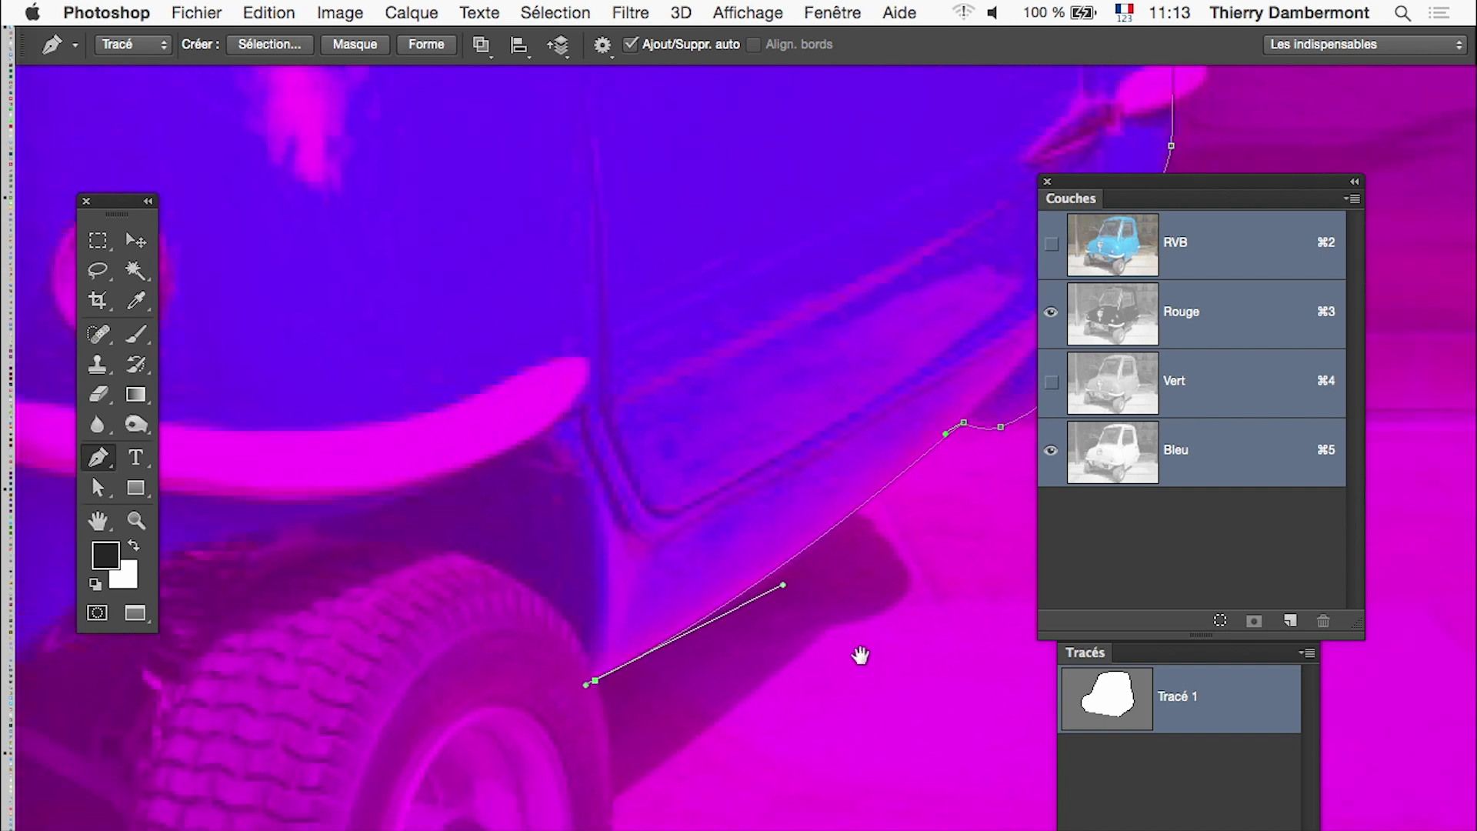
scroll(593, 628, down, 2)
drag(525, 620, 512, 607)
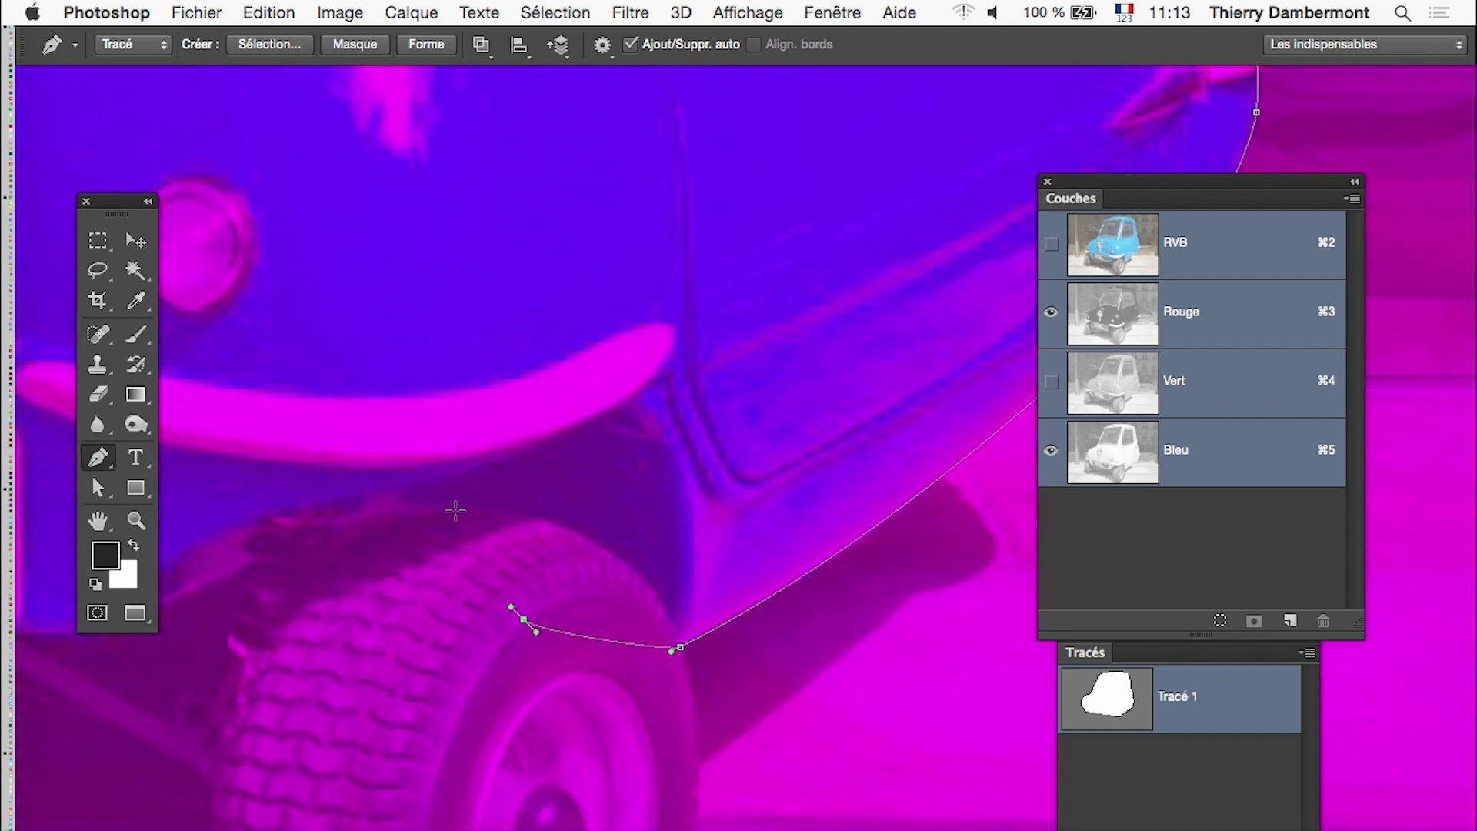
drag(409, 477, 409, 456)
click(1050, 382)
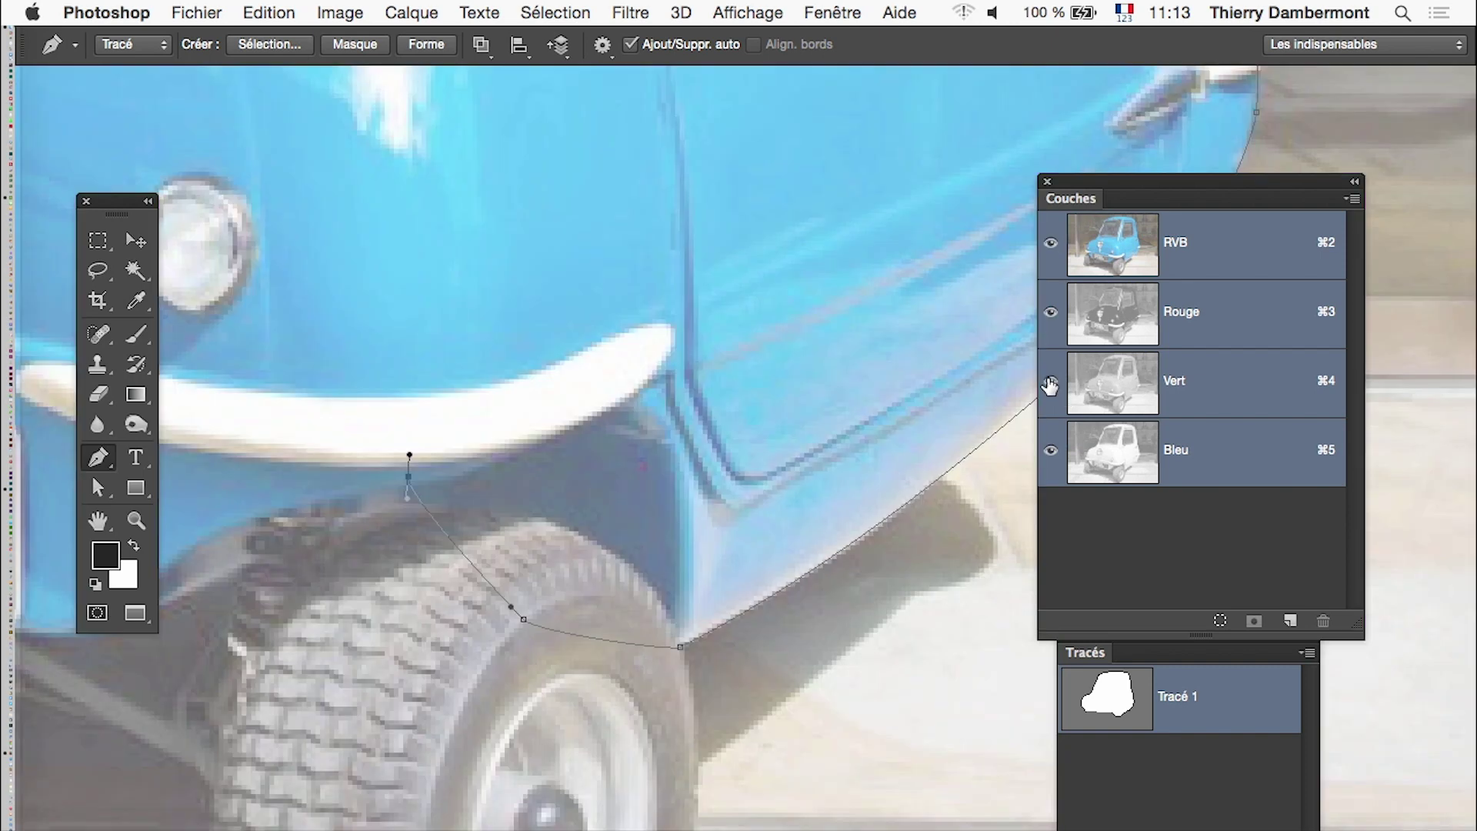
click(1050, 381)
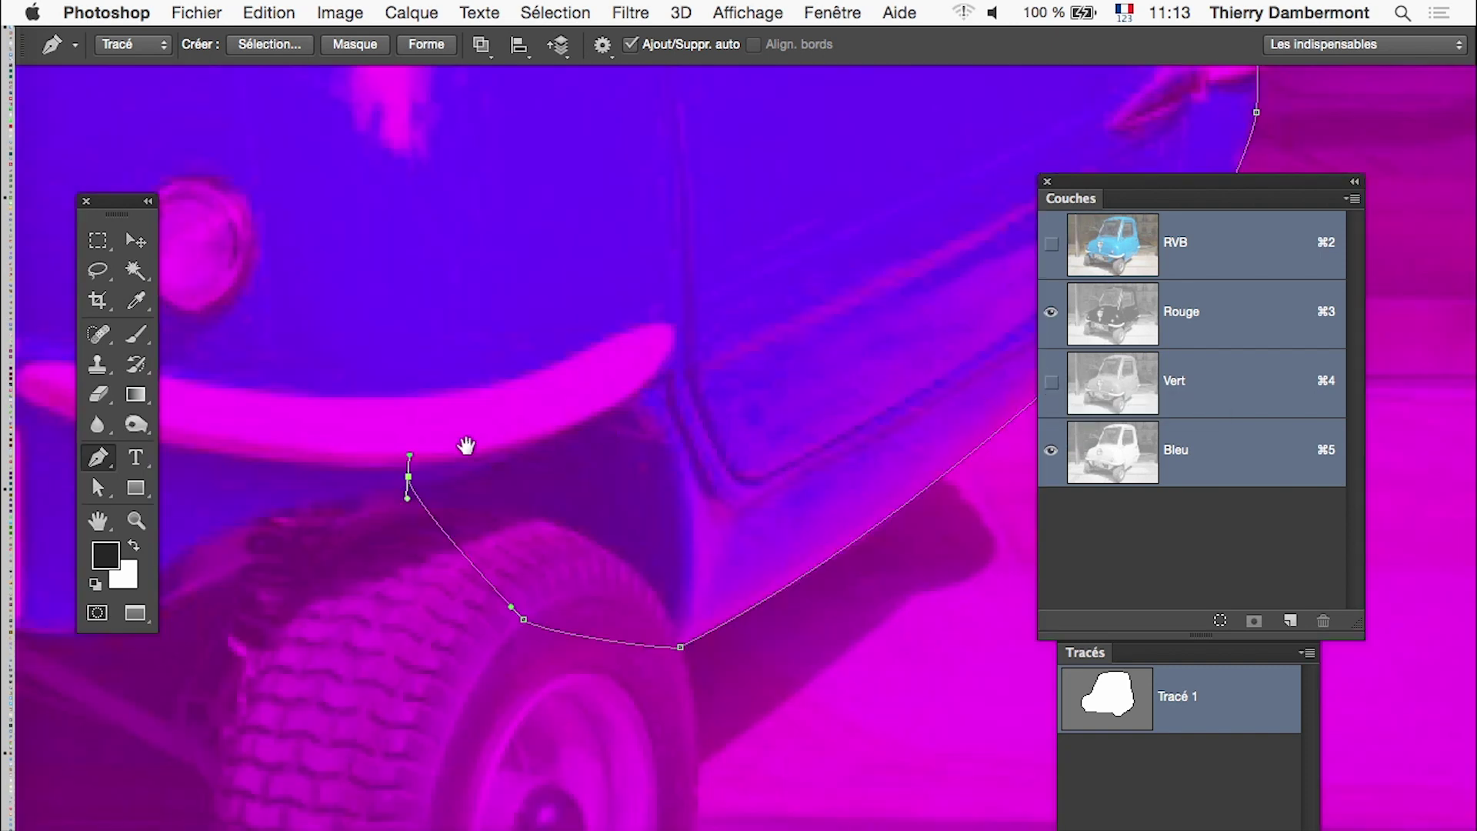
scroll(725, 477, left, 7)
scroll(725, 477, down, 1)
mouse_move(725, 477)
mouse_down()
mouse_move(883, 451)
mouse_move(632, 502)
mouse_up()
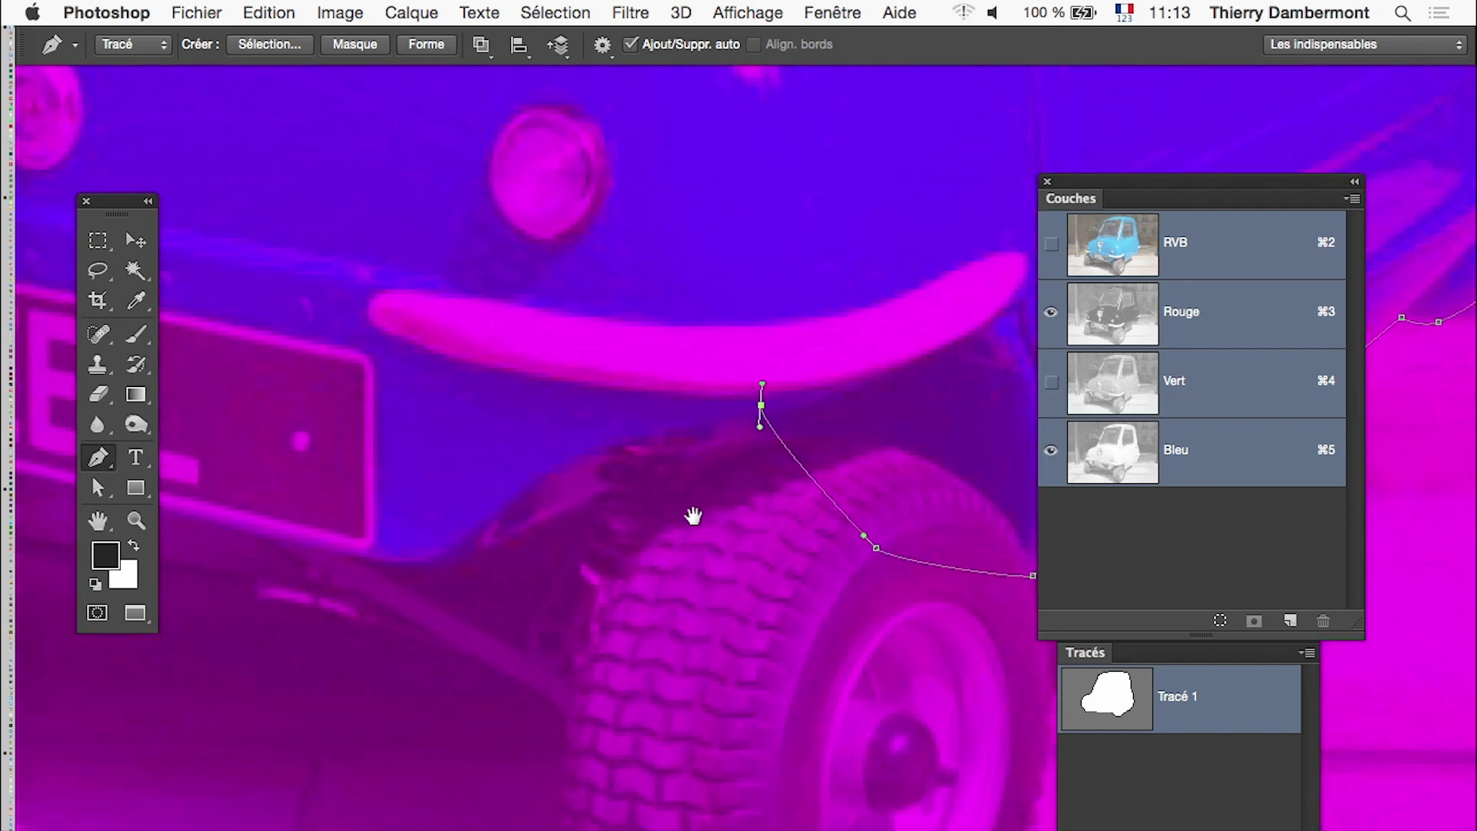
mouse_move(712, 417)
mouse_down()
mouse_move(742, 419)
mouse_move(698, 418)
mouse_up()
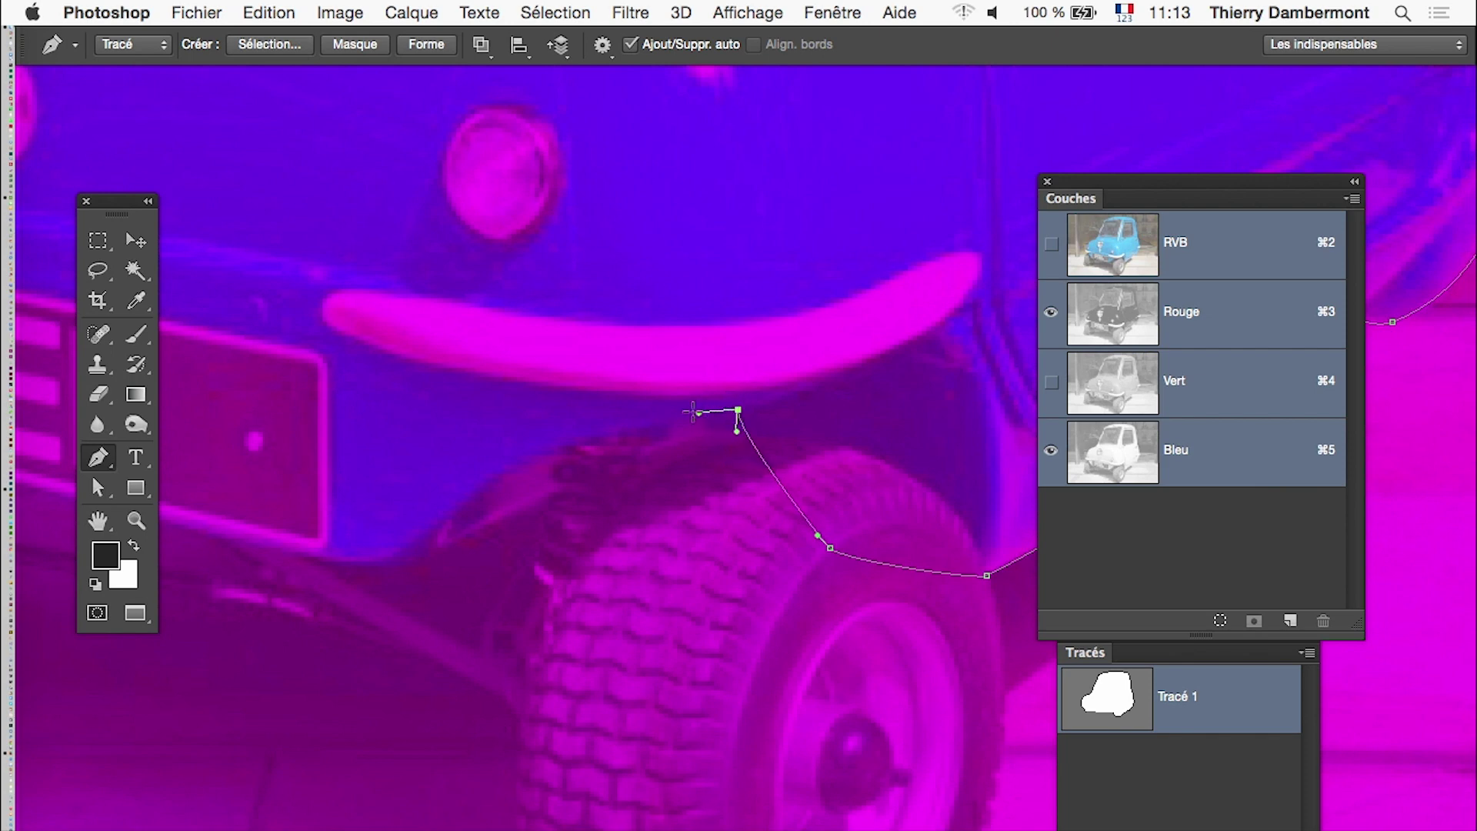
- Follow the front bumper beneath the licence plate and close Tracé 1 at its start
drag(517, 460, 498, 470)
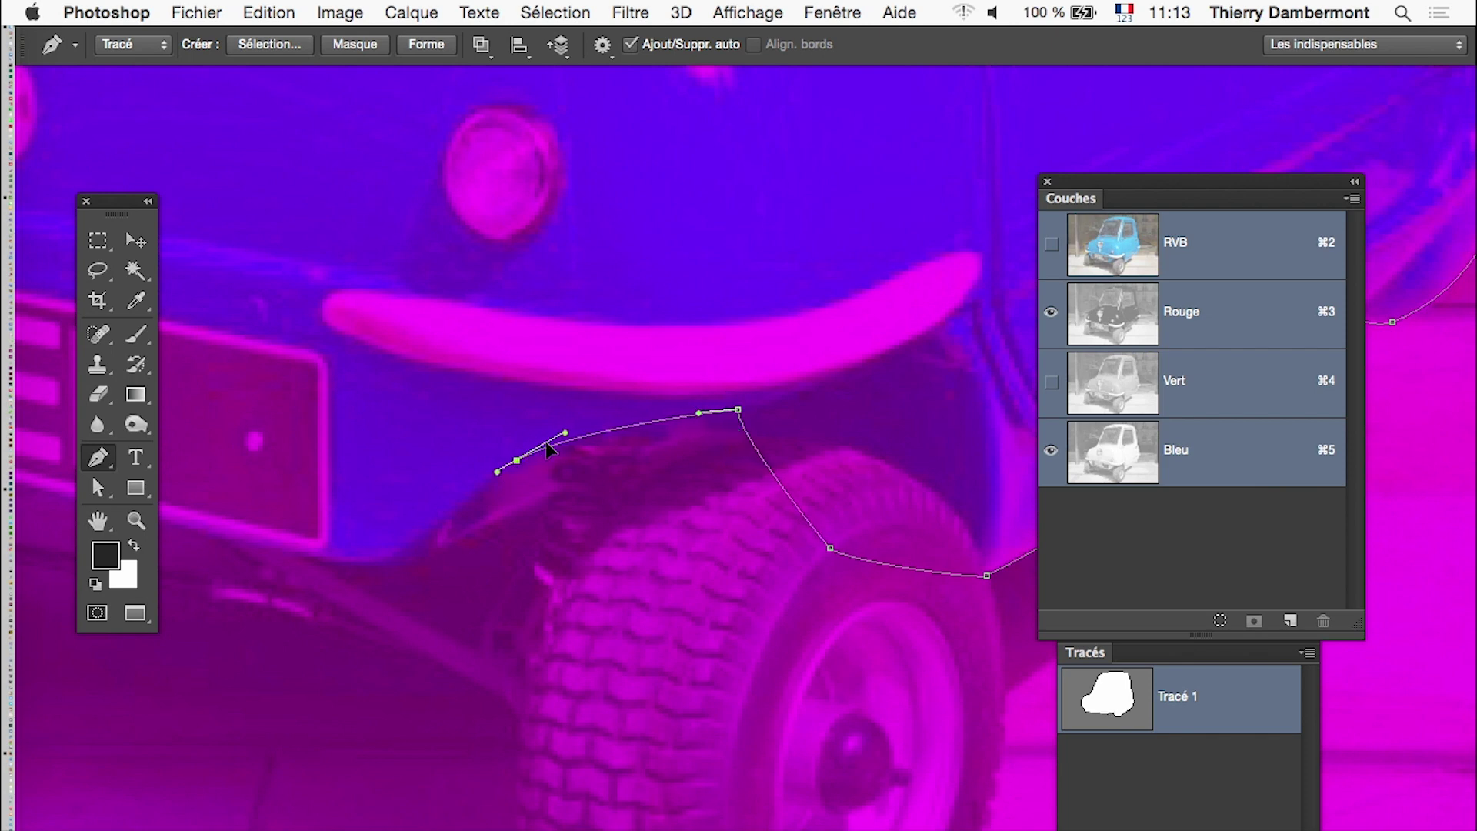
drag(521, 522, 776, 526)
mouse_move(605, 564)
mouse_down()
mouse_move(592, 564)
mouse_move(1056, 635)
mouse_up()
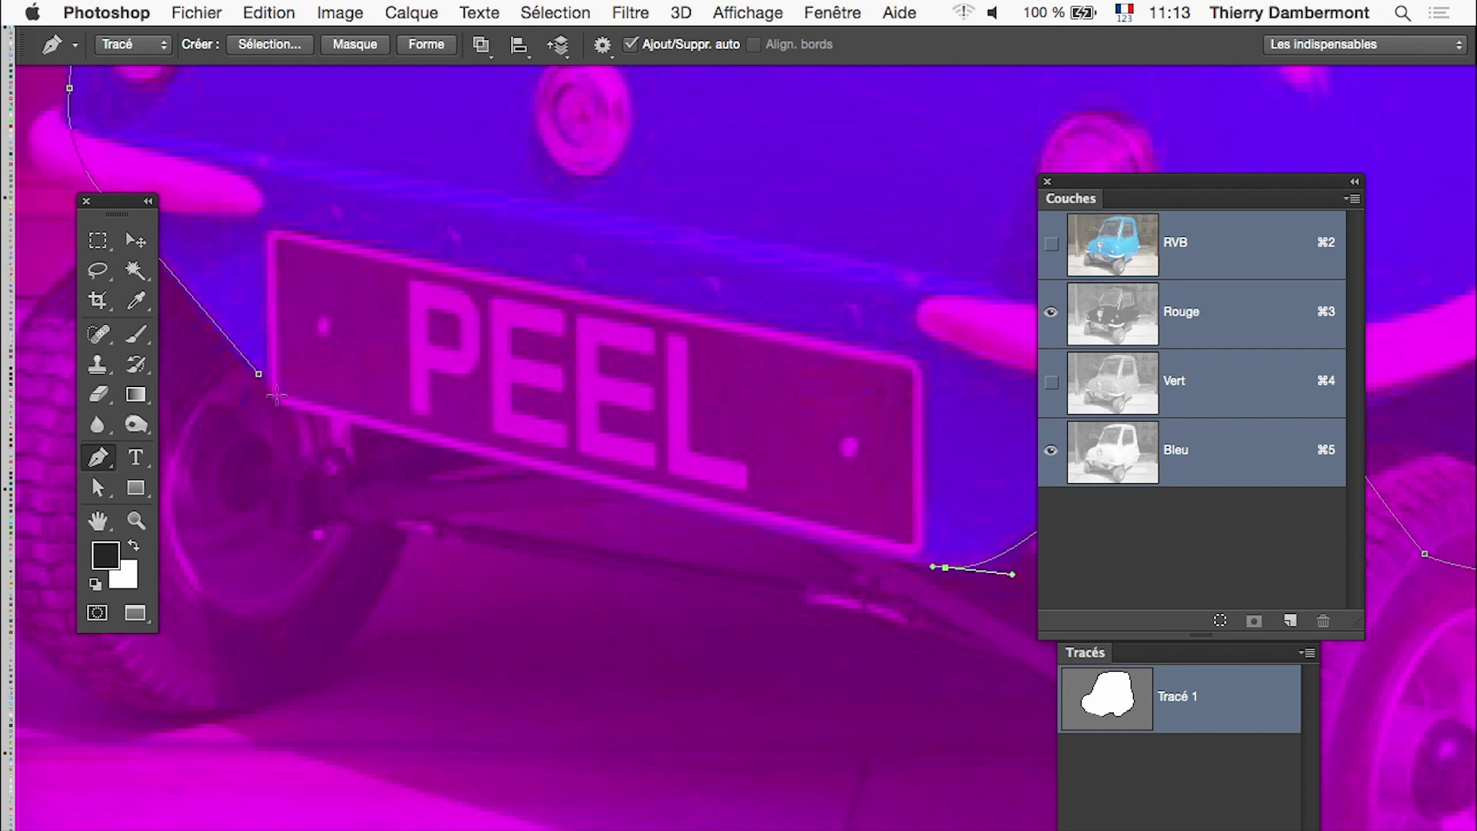
click(295, 406)
drag(258, 374, 273, 396)
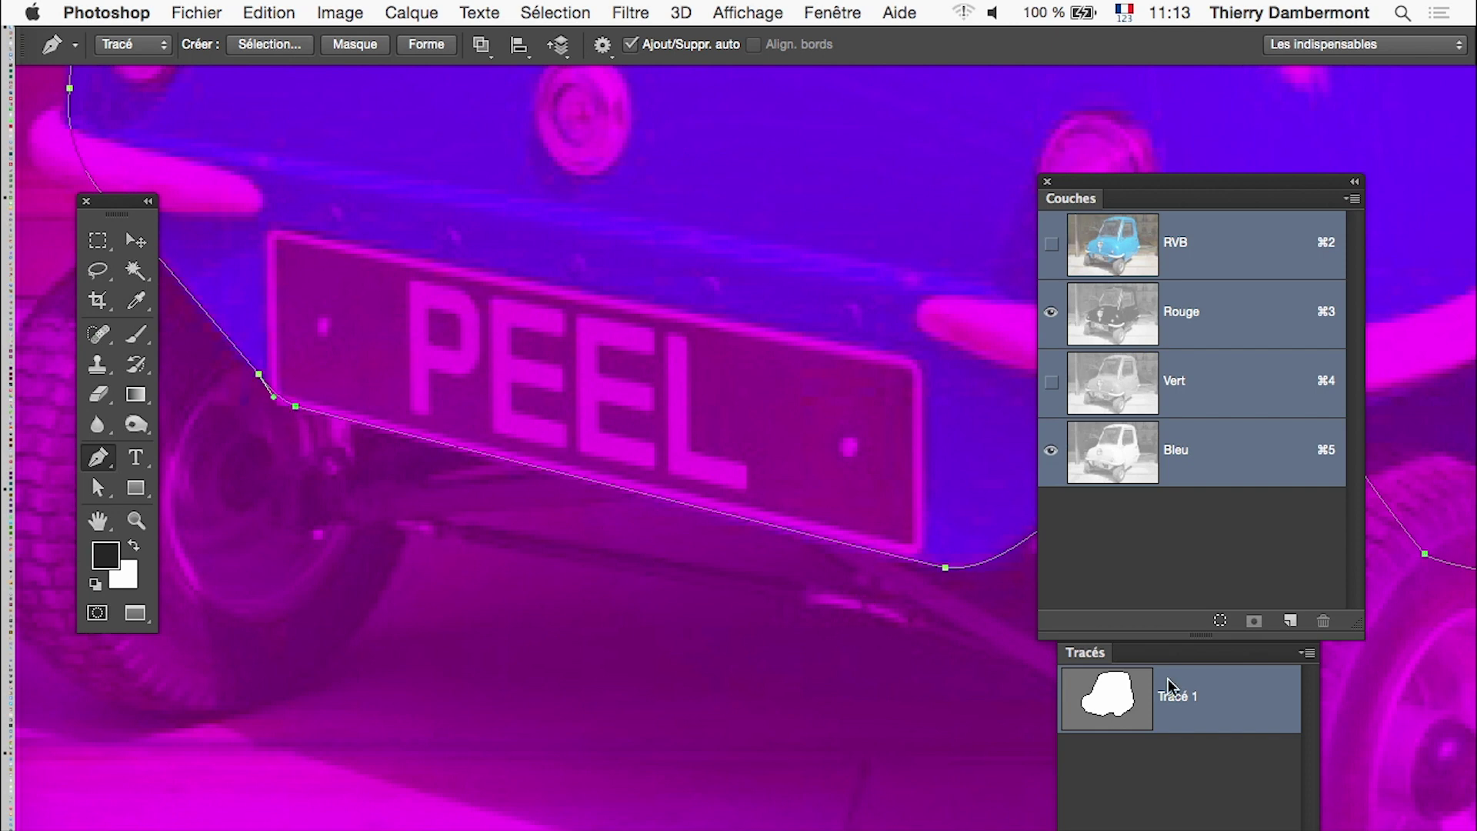
click(196, 12)
click(323, 251)
- Save the document as smallest-02.psd, accepting the Photoshop format options
click(1070, 93)
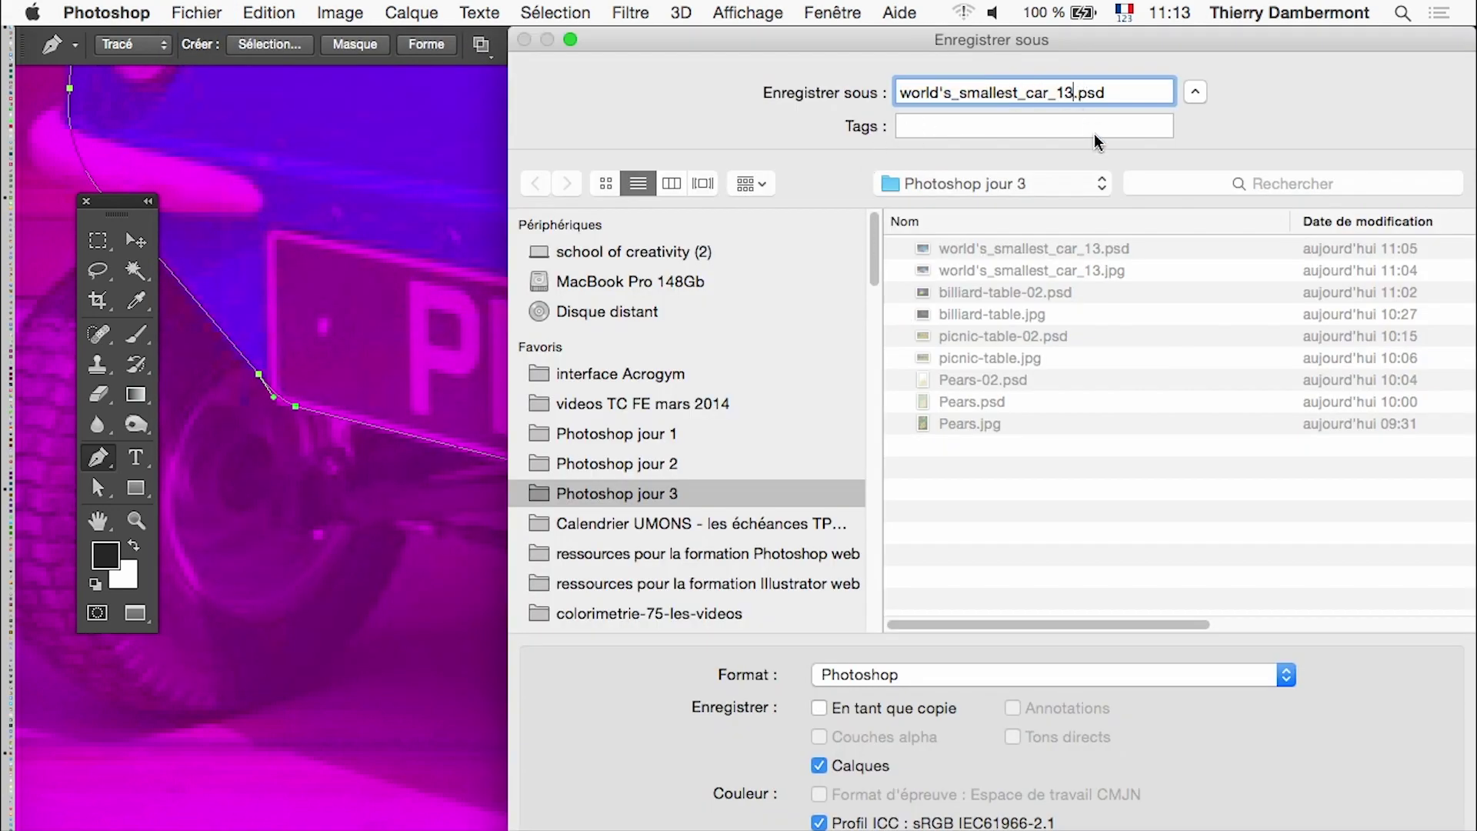
drag(1074, 93, 1031, 92)
key(BackSpace)
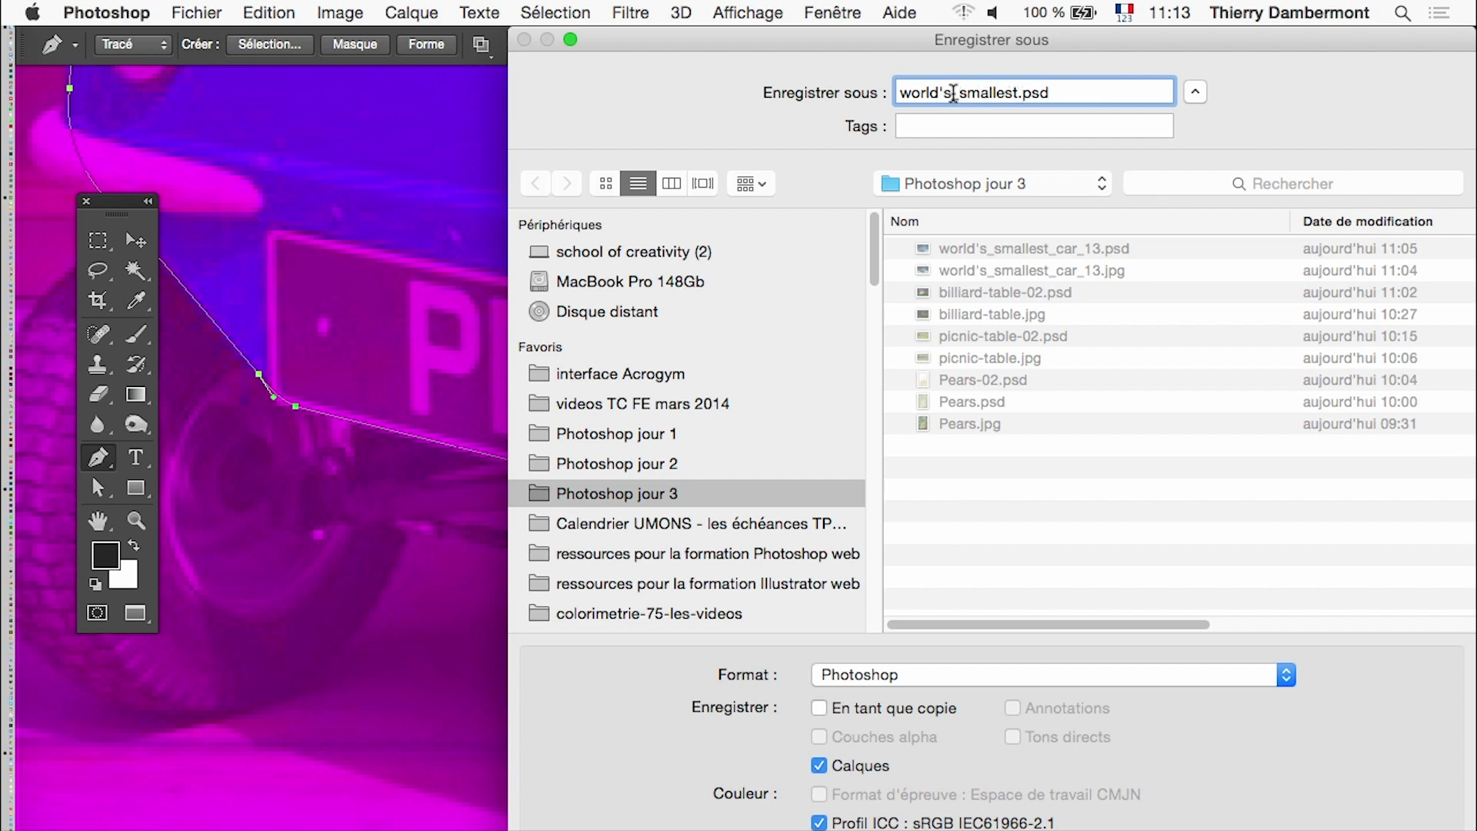
drag(959, 92, 900, 92)
key(BackSpace)
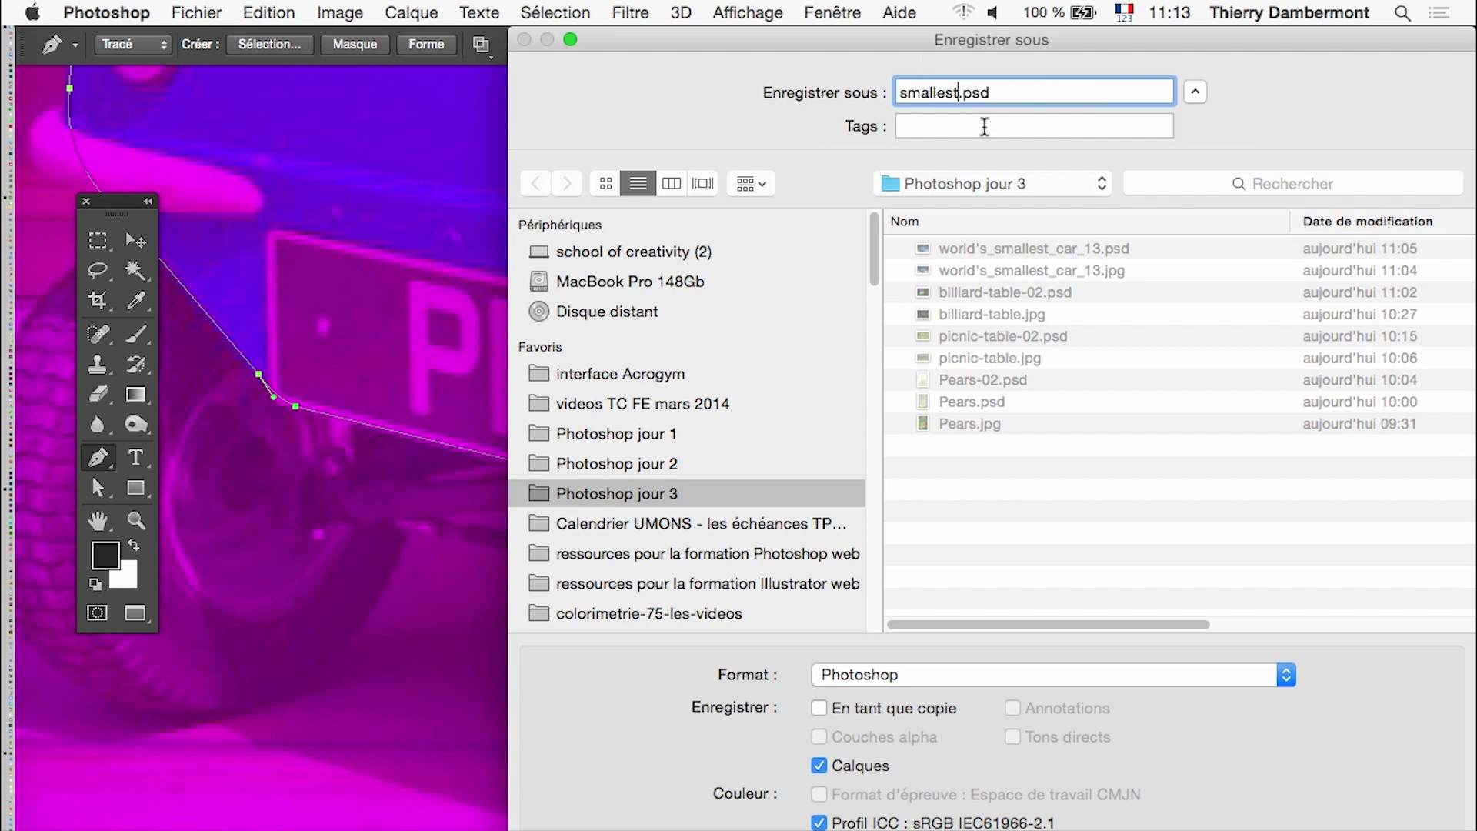
text(-02)
key(Return)
click(1193, 443)
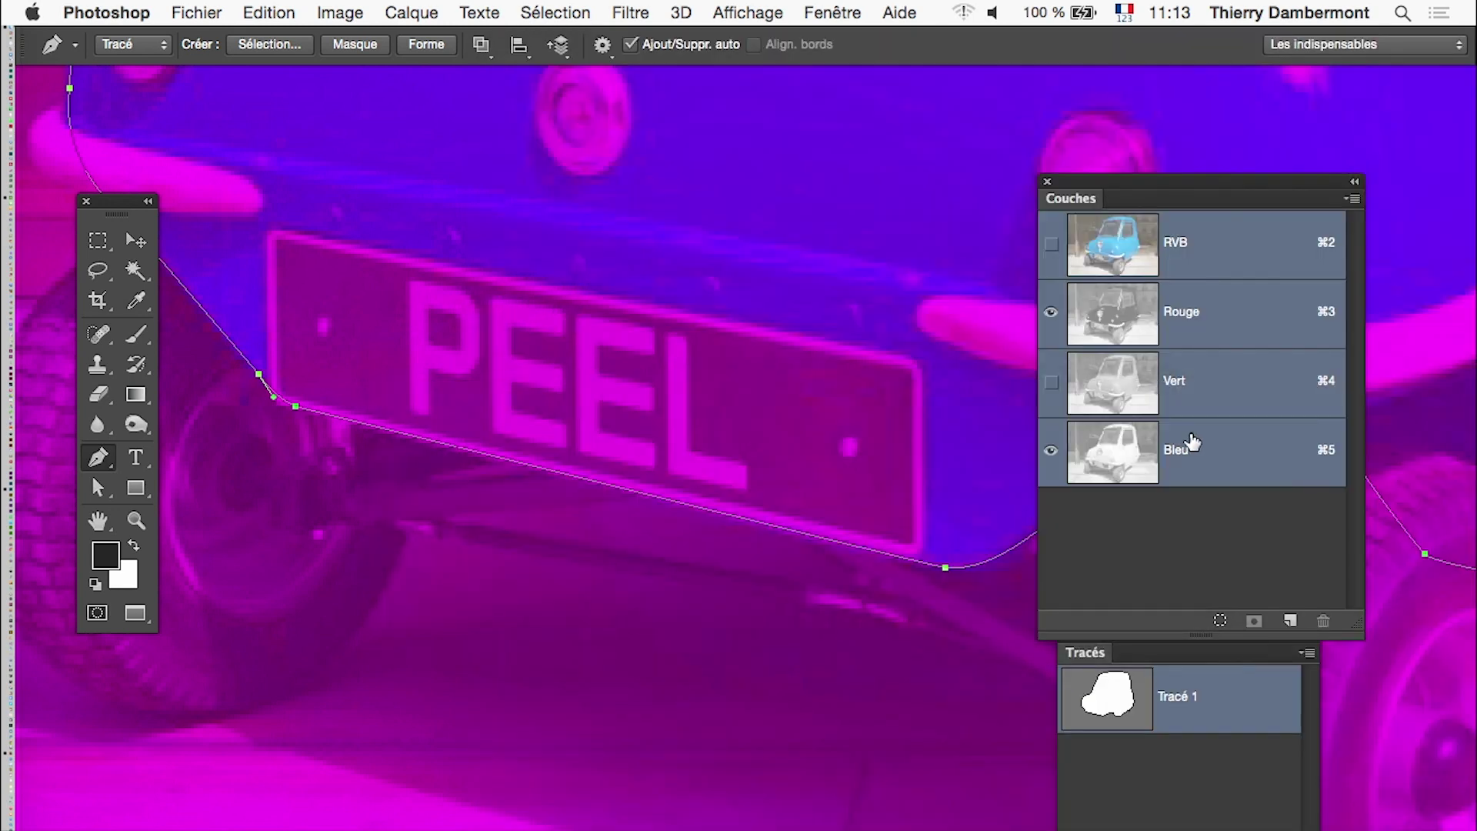
- Zoom out and centre the view on the car front
alt+click(683, 445)
alt+click(699, 456)
drag(753, 528, 622, 653)
key(super+Tab)
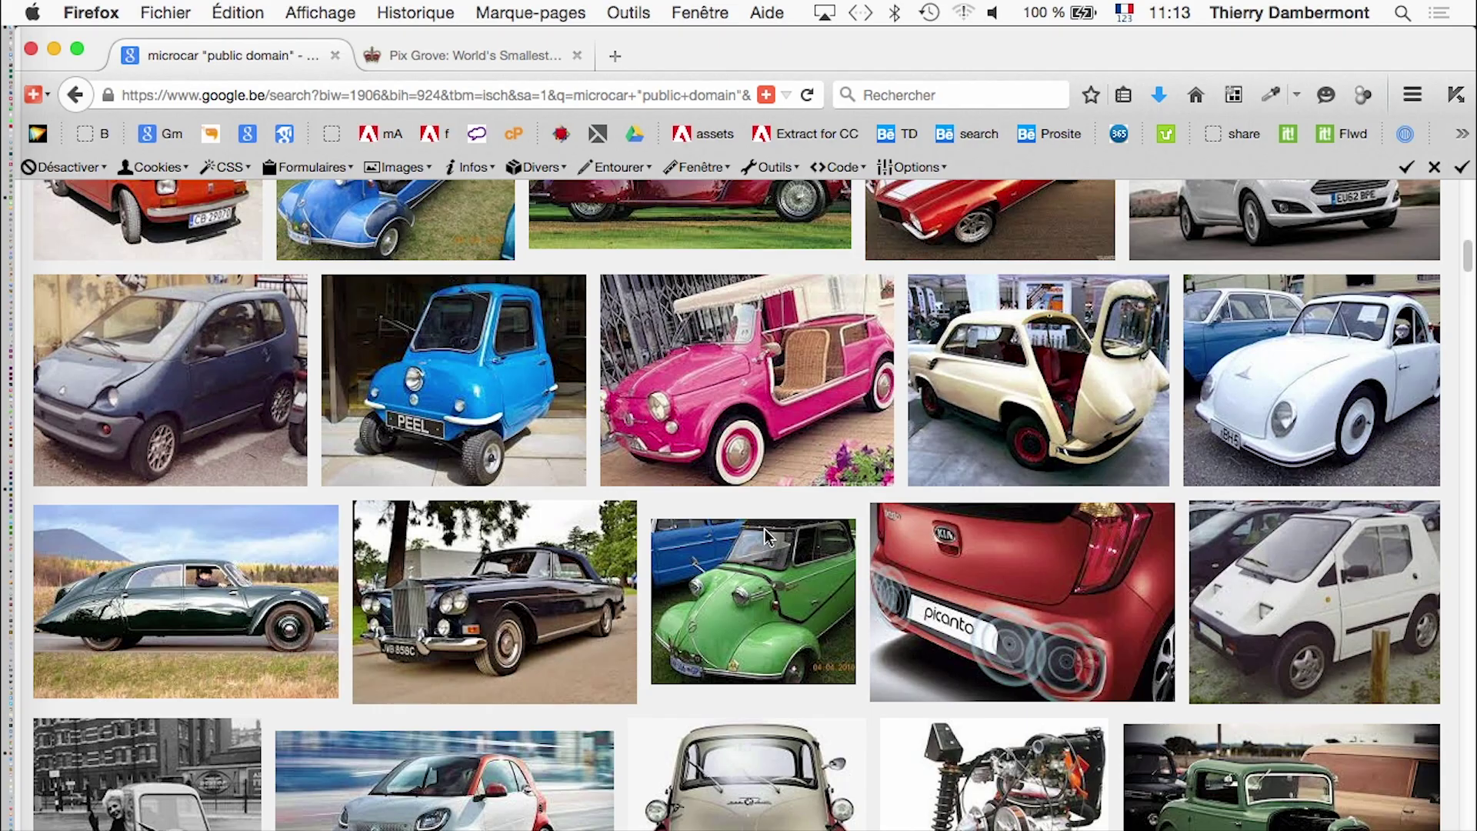
key(super+Tab)
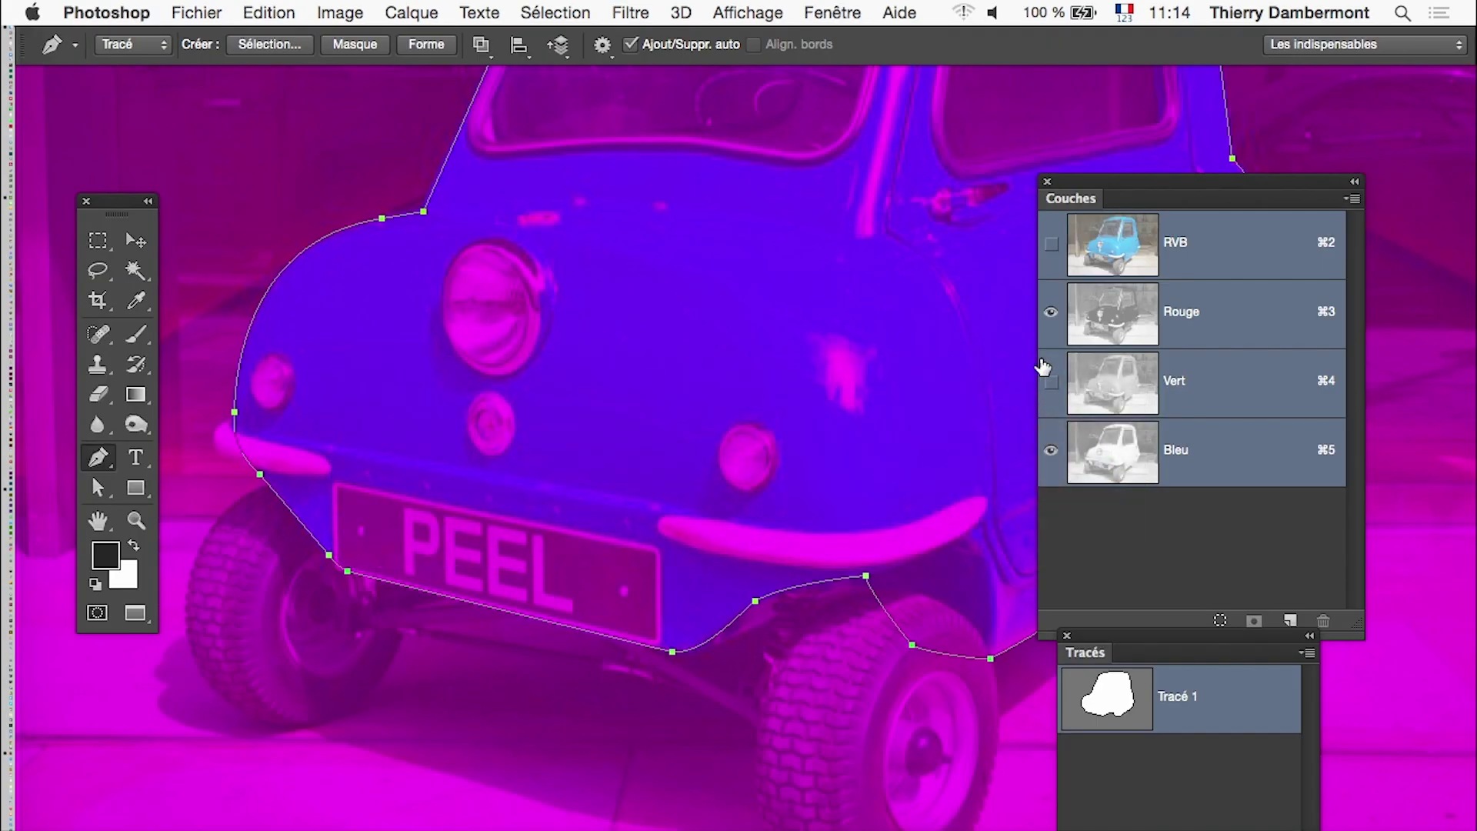
- Turn the Vert channel back on and zoom out to the whole photo
click(1050, 382)
key(super+minus)
key(super+minus)
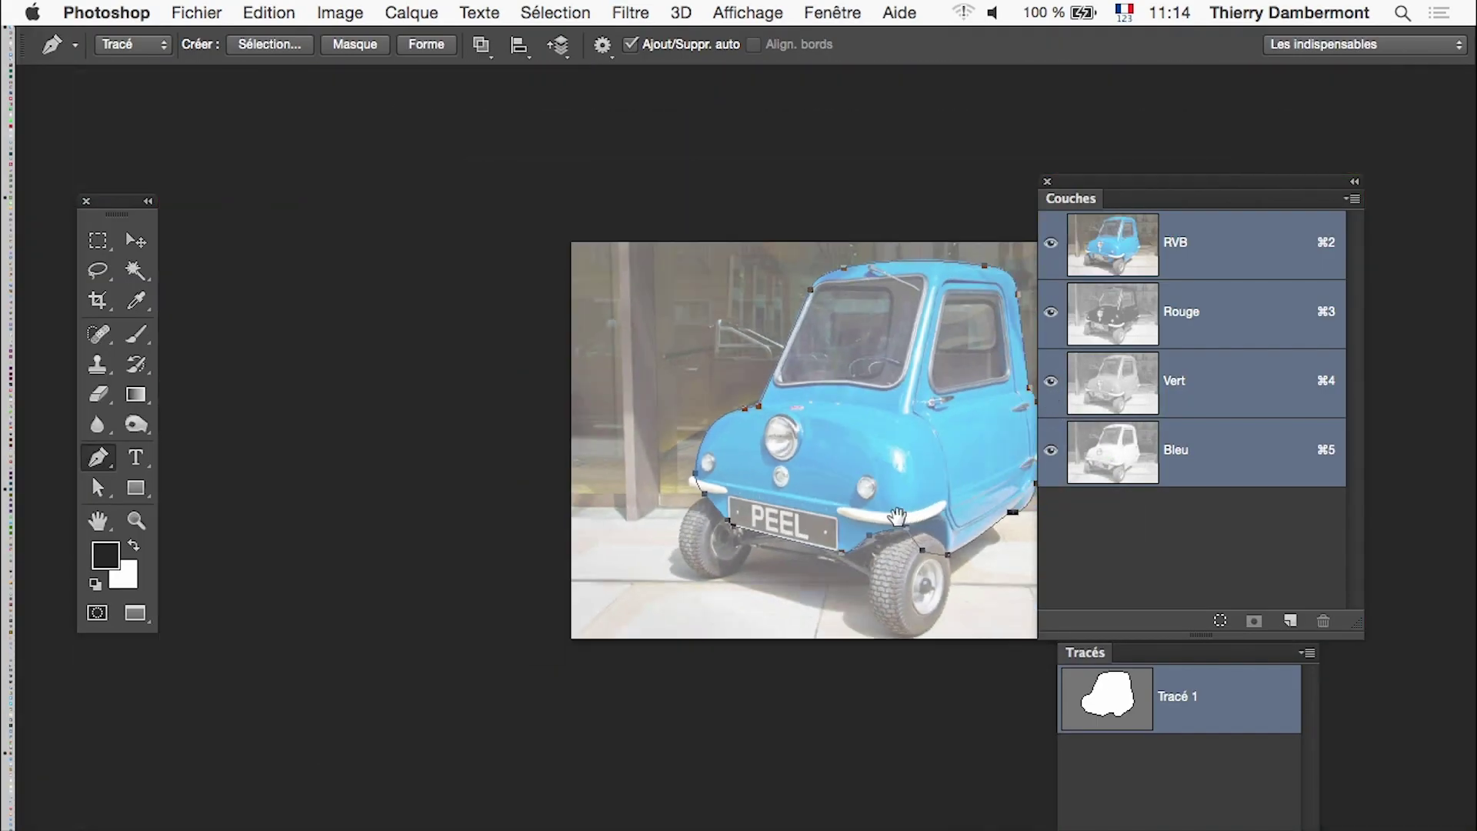
key(super+minus)
scroll(730, 520, up, 1)
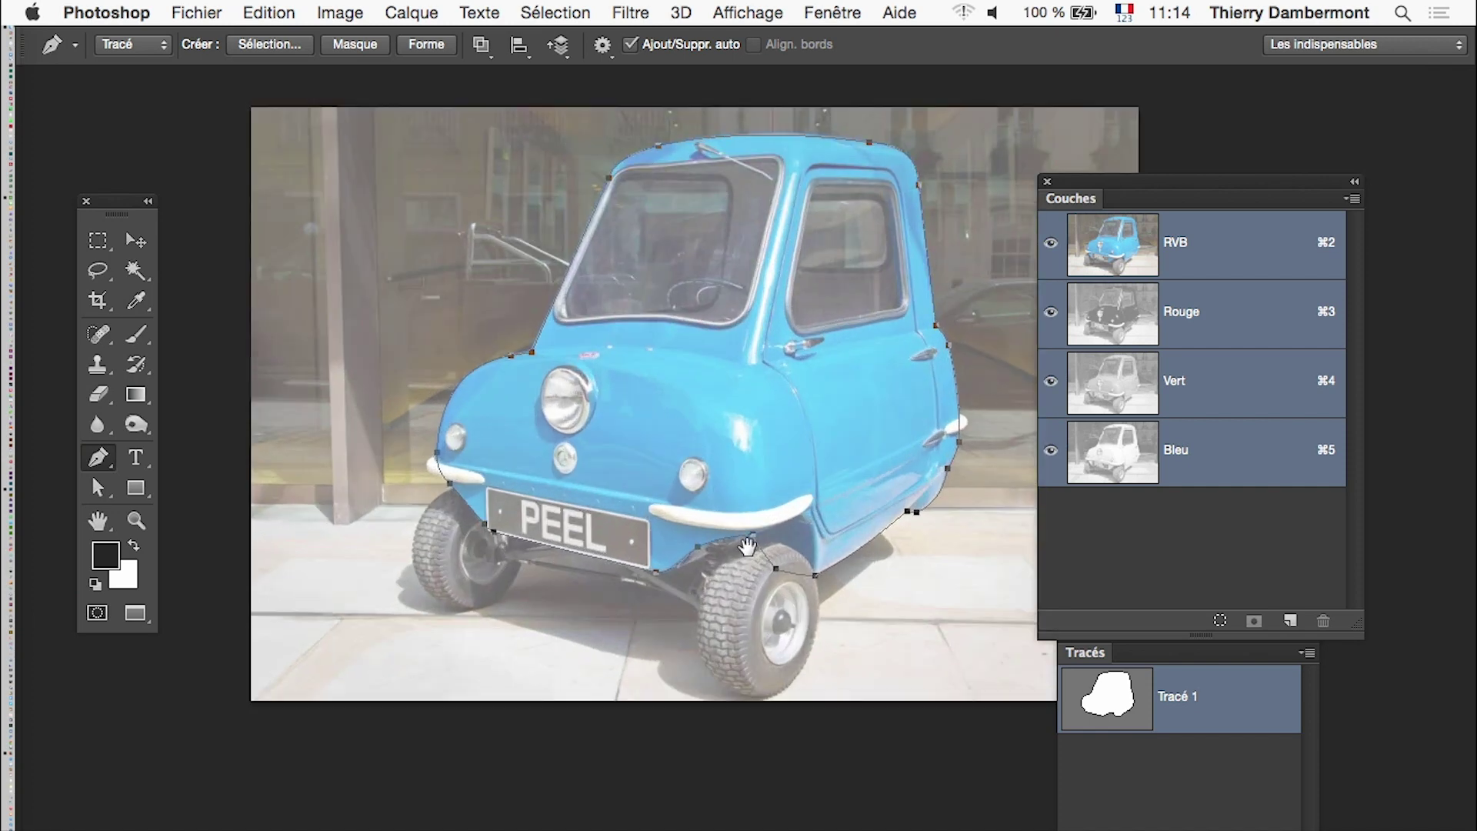
drag(748, 546, 704, 544)
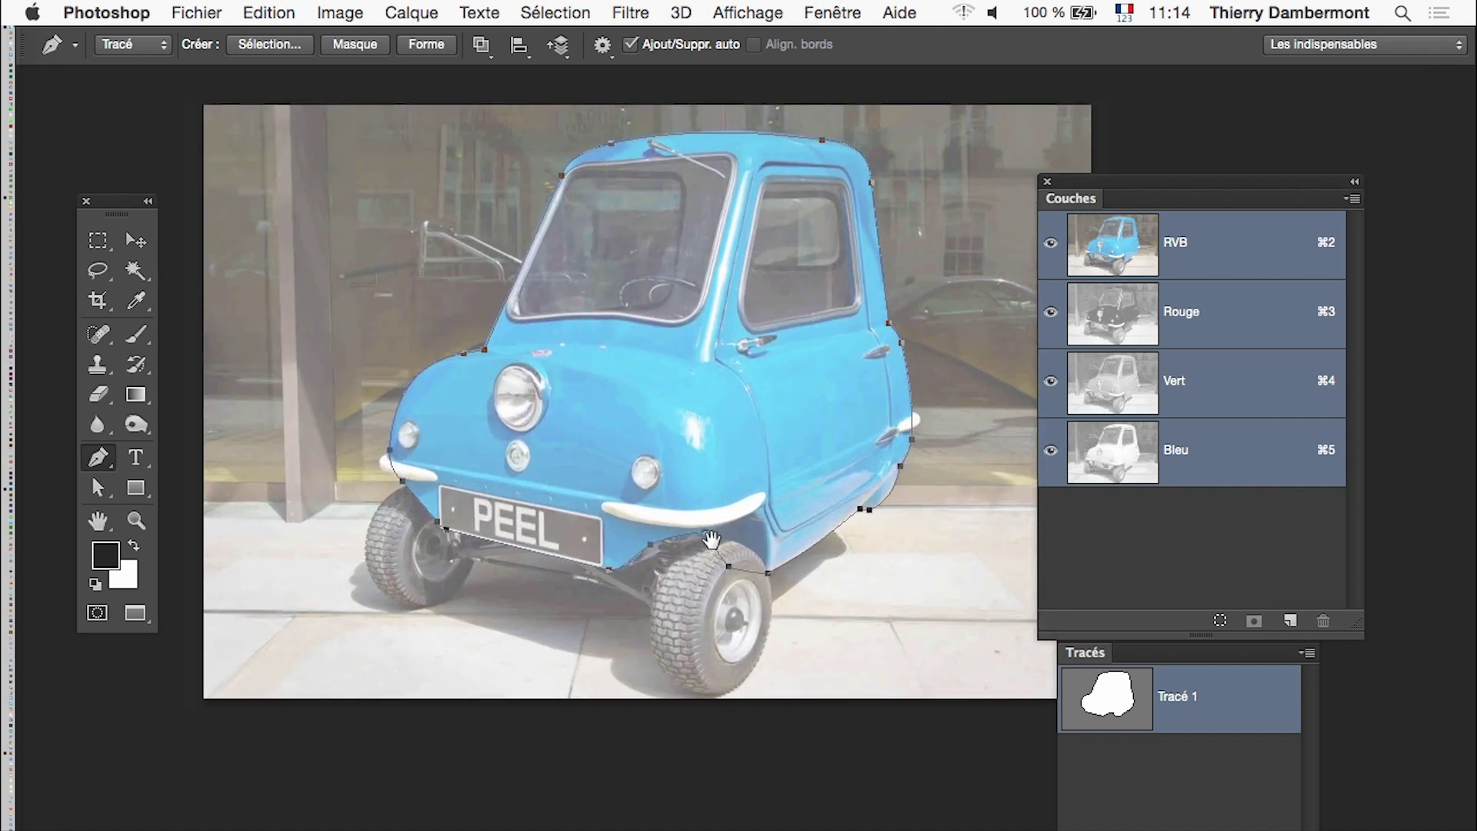
- Zoom on the car's front and float the Tracés panel as its own window
click(792, 525)
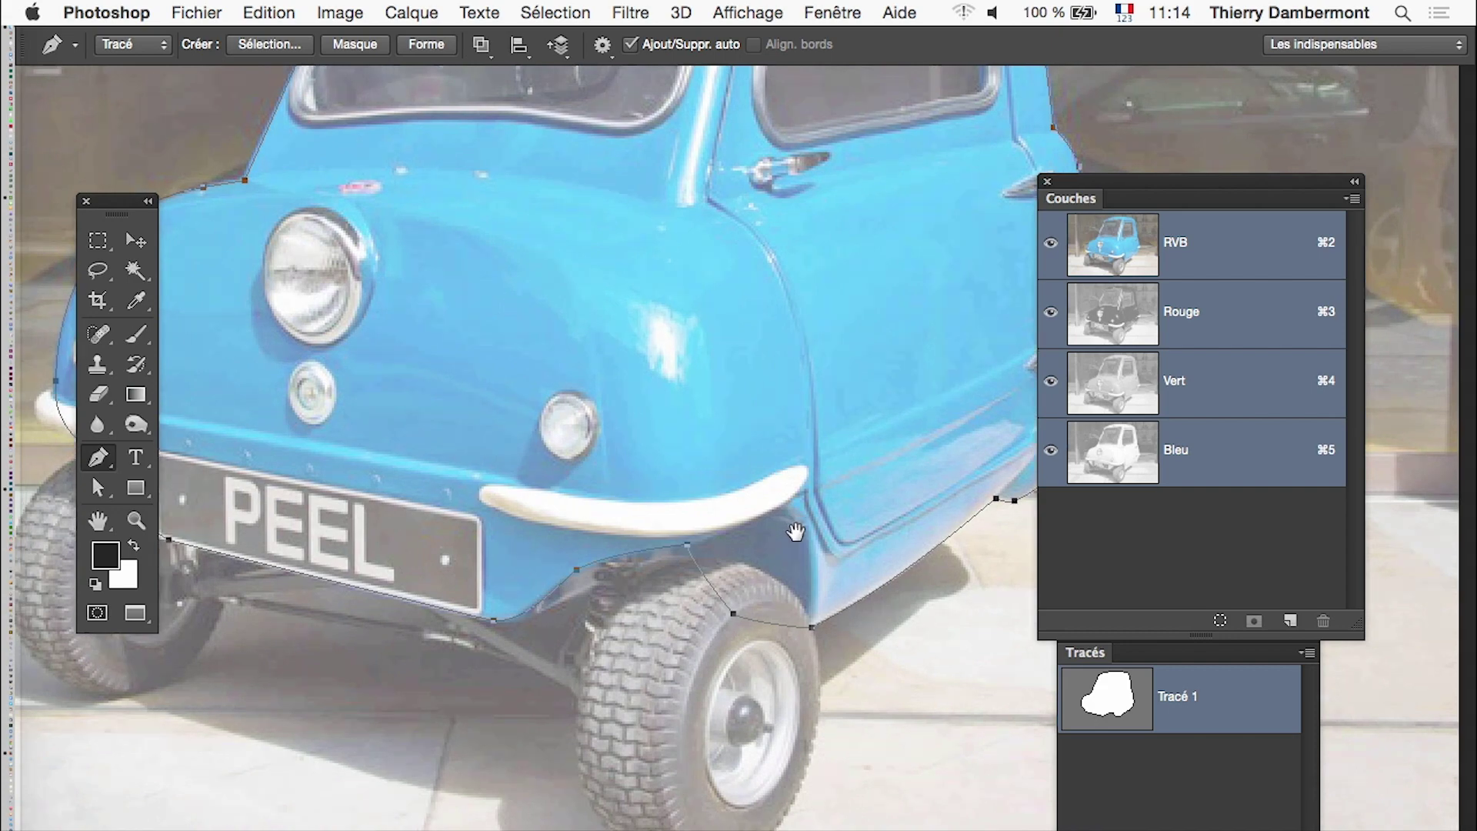
scroll(794, 531, down, 2)
scroll(846, 538, down, 2)
scroll(913, 527, down, 3)
scroll(962, 576, down, 3)
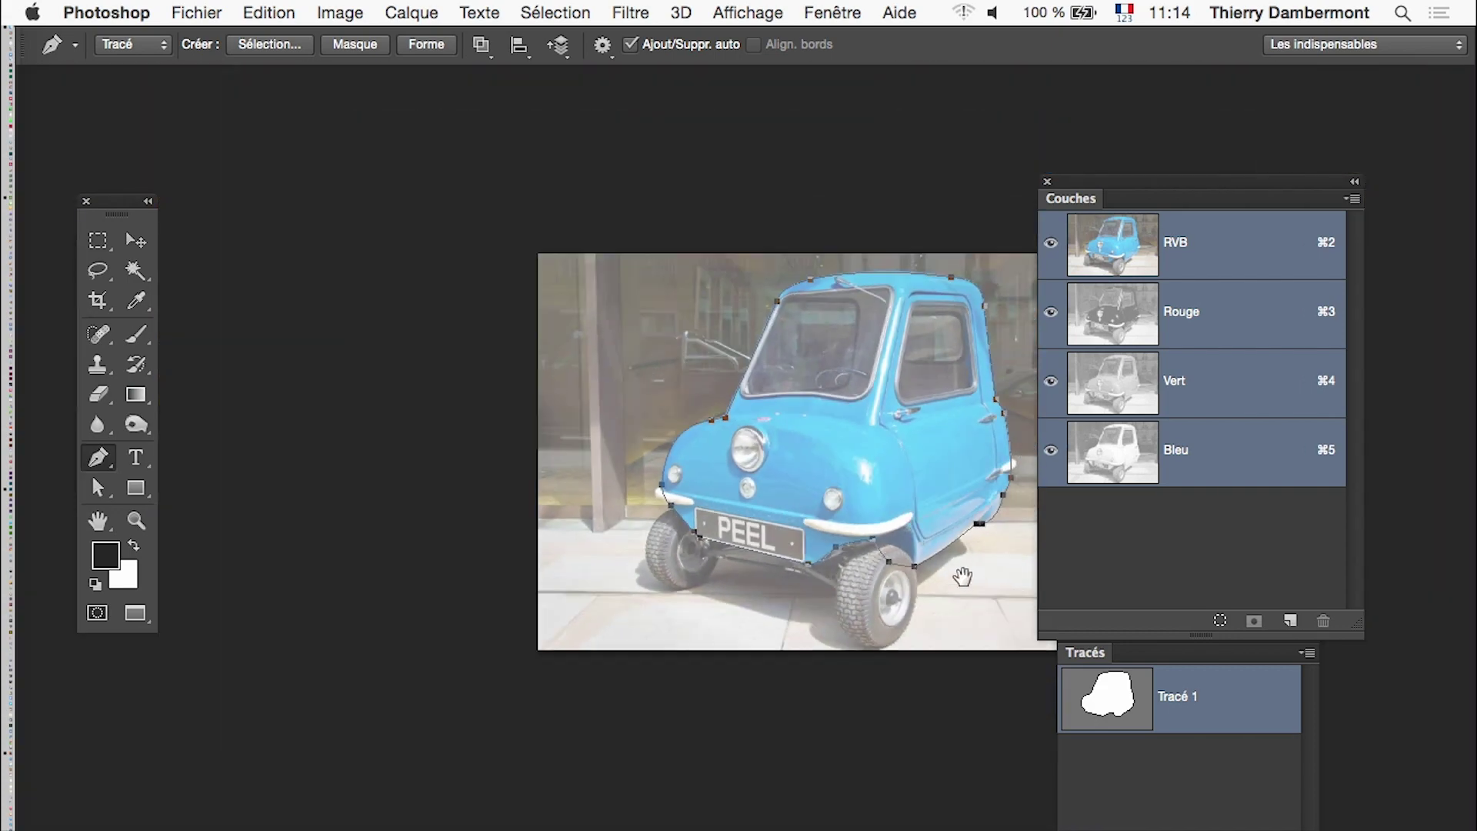
scroll(923, 554, down, 2)
scroll(731, 523, down, 2)
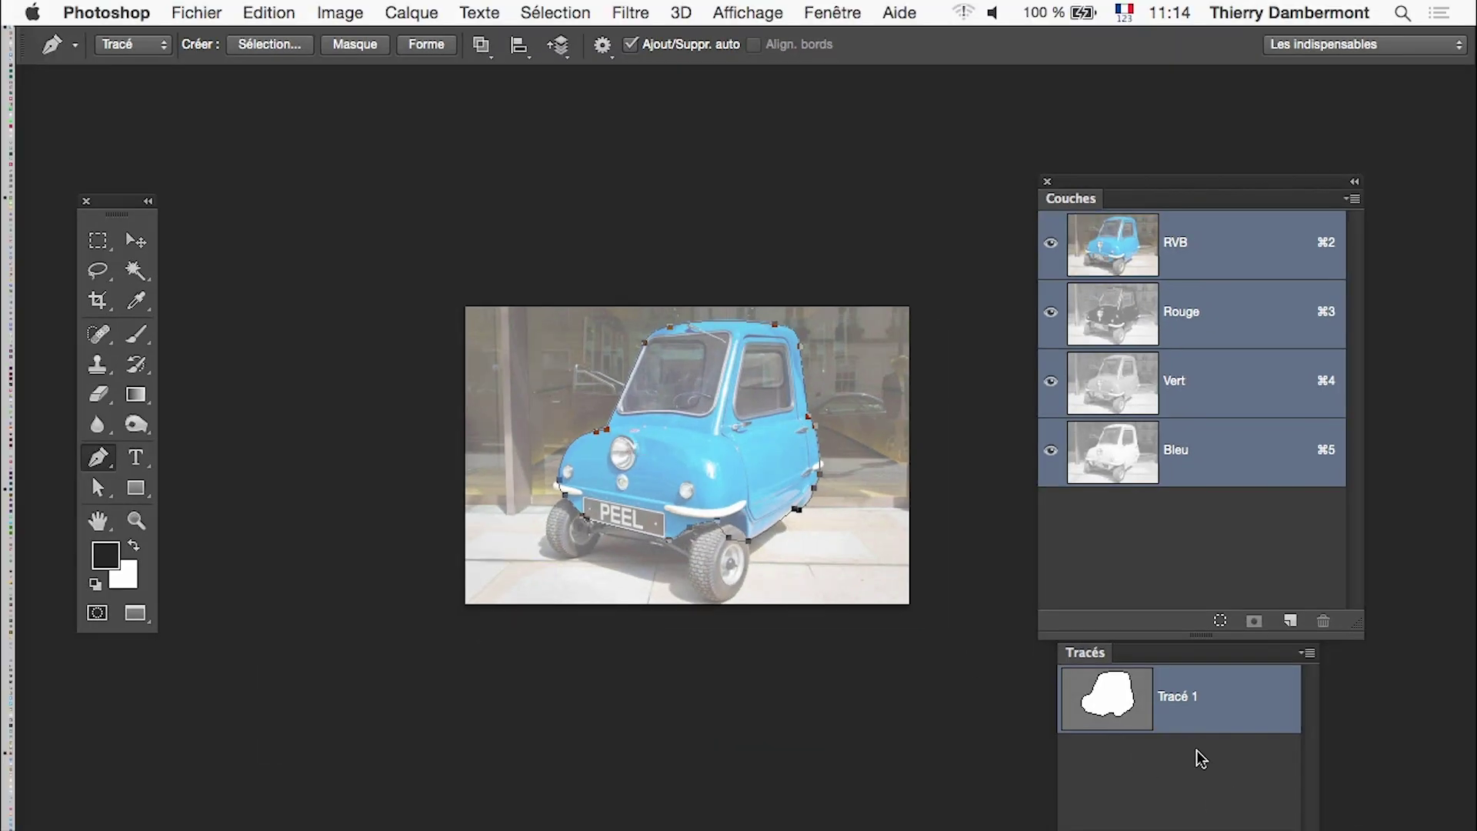
drag(1081, 653, 324, 147)
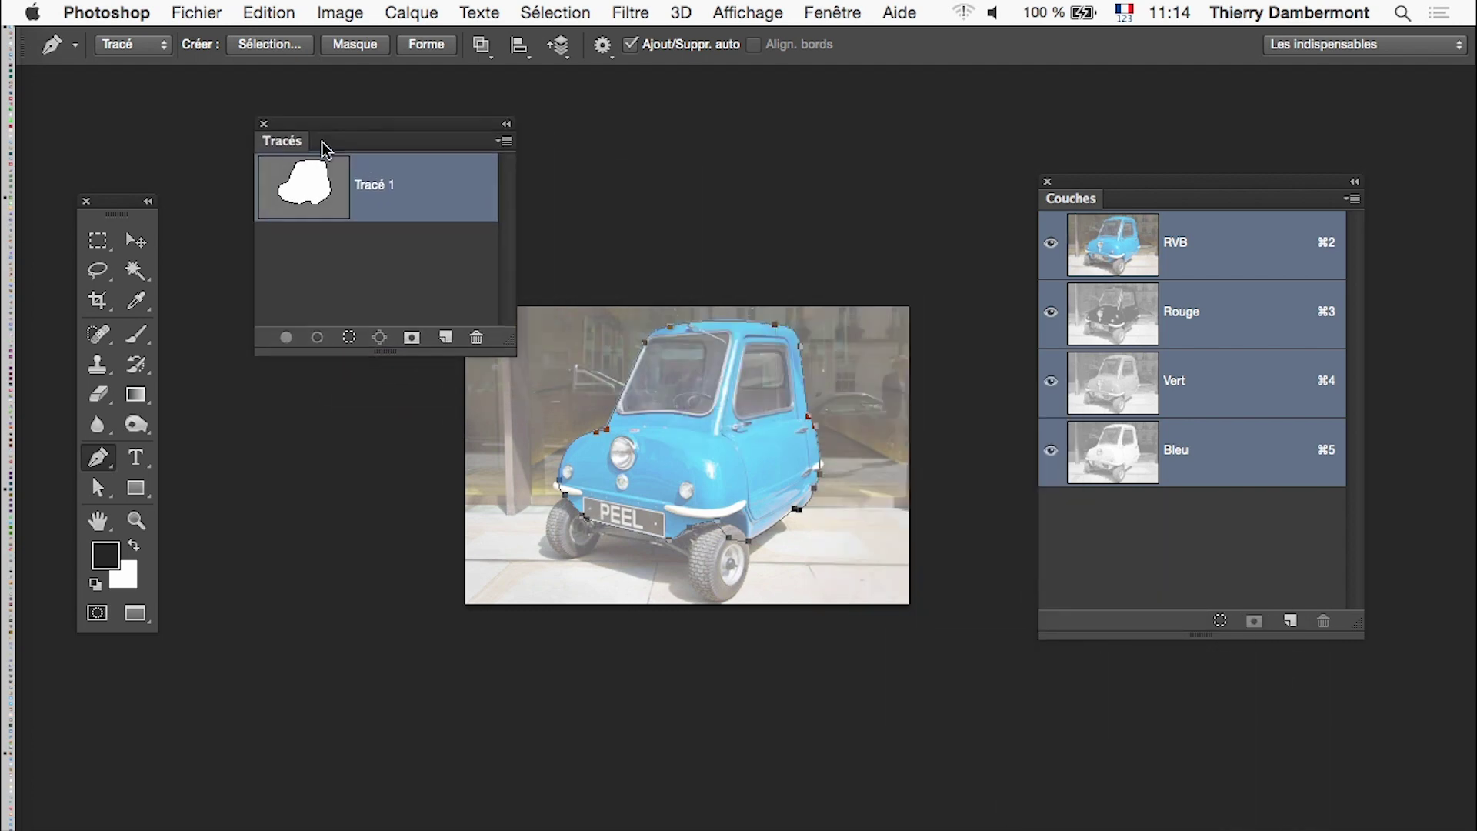
- Create Tracé 2 and trace a closed four-anchor oval around the headlight glass
click(445, 337)
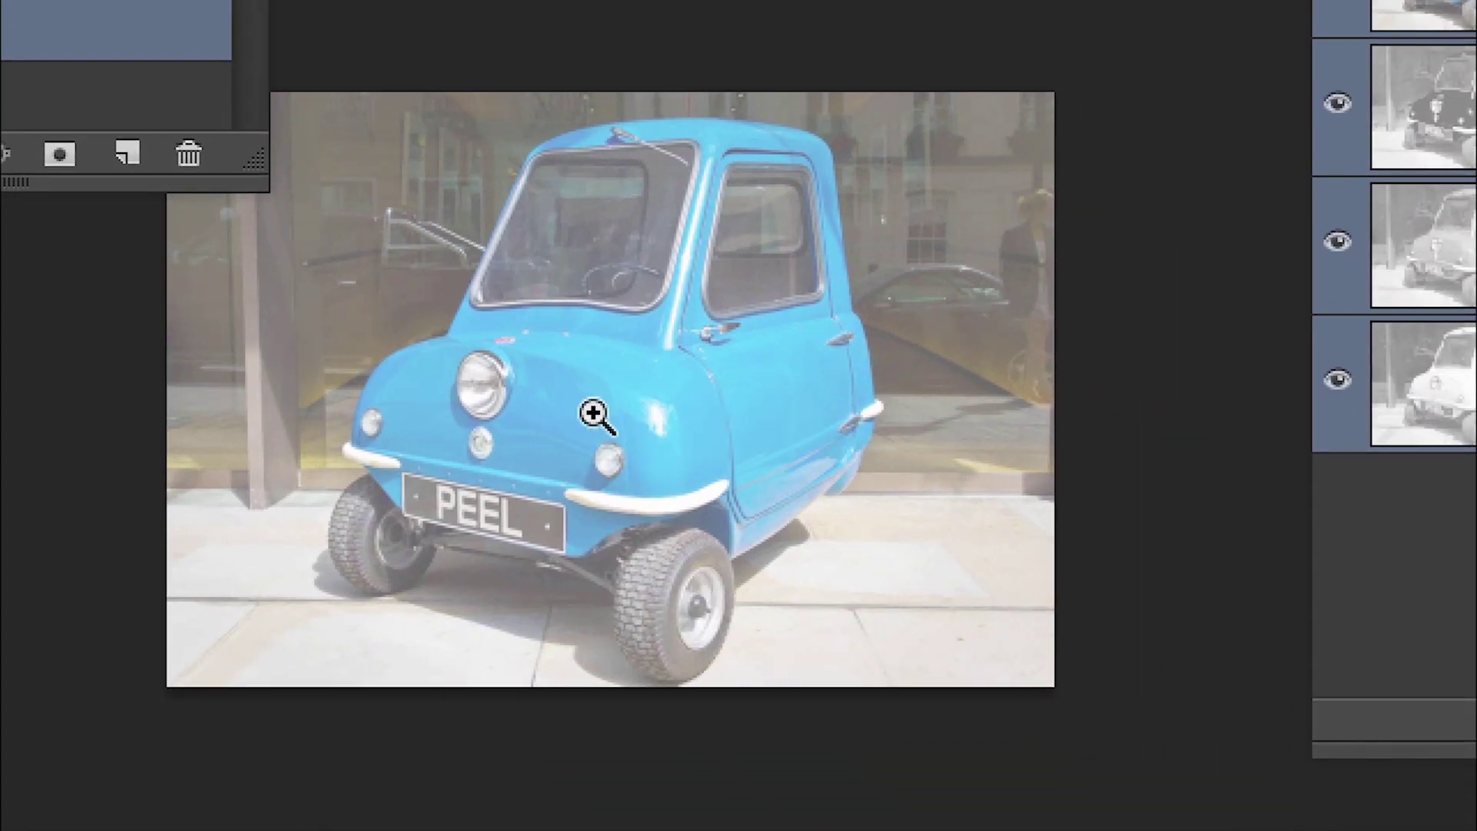
click(594, 416)
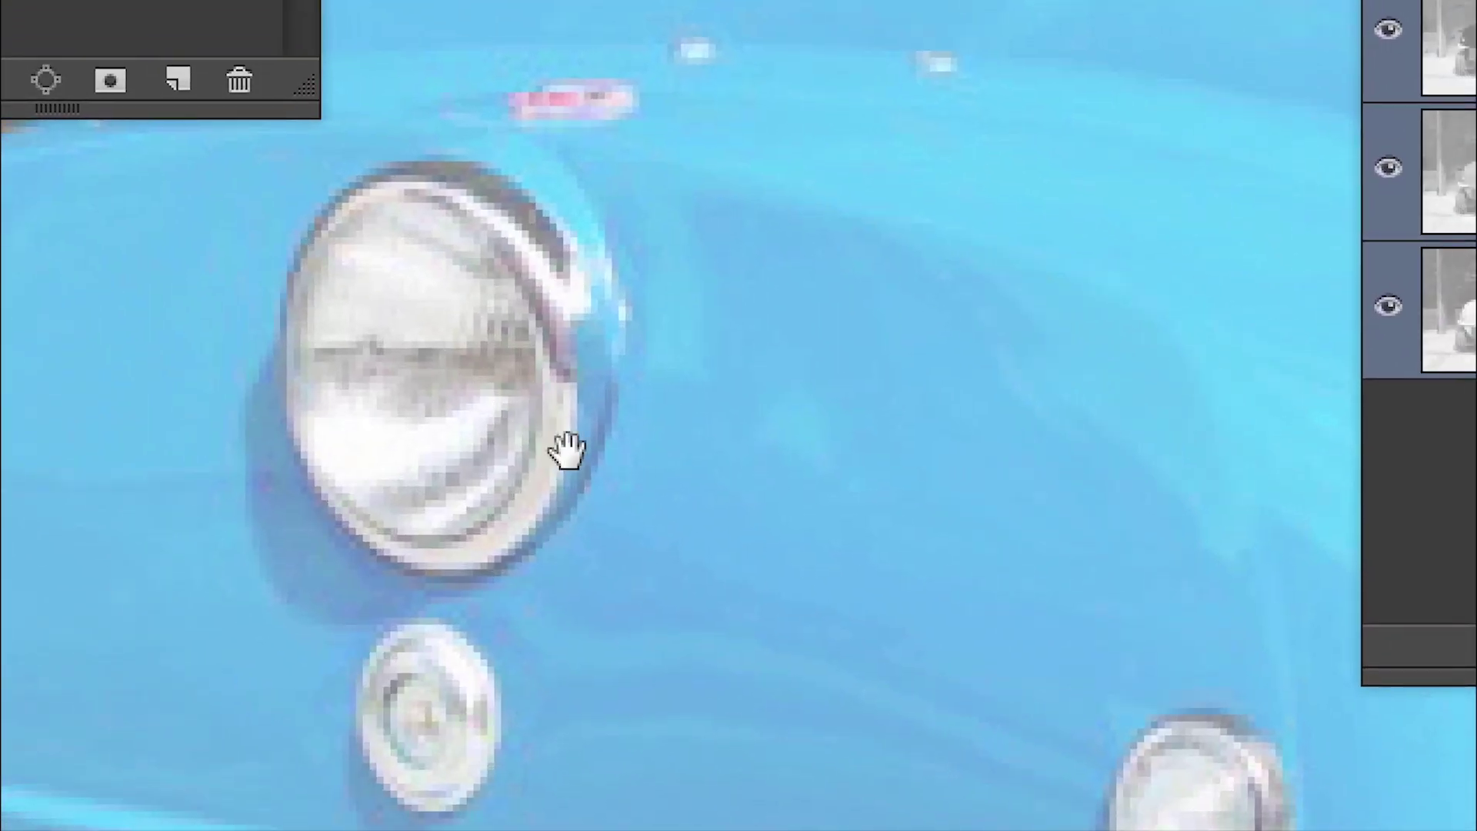
key(p)
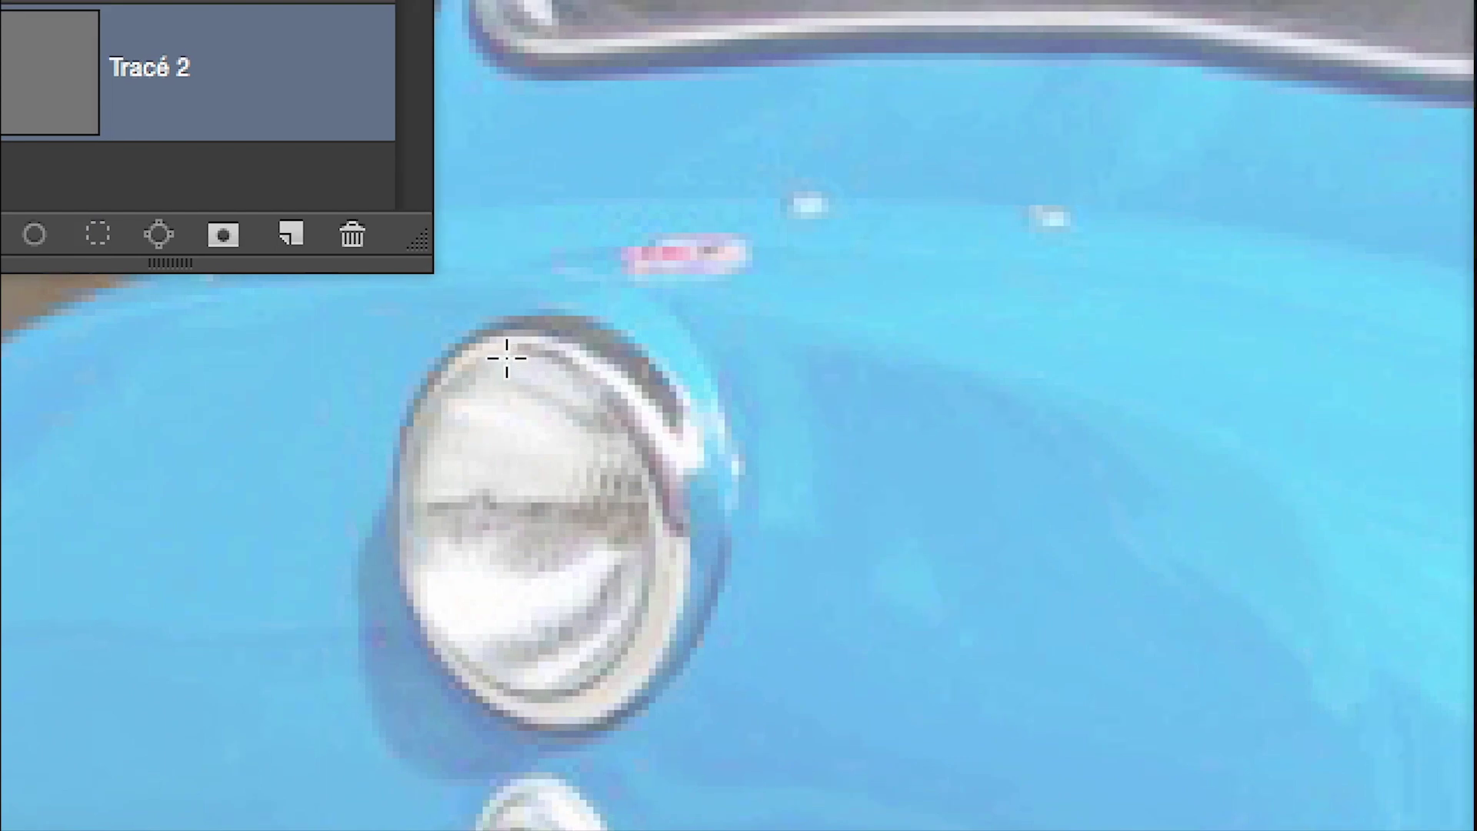
click(506, 355)
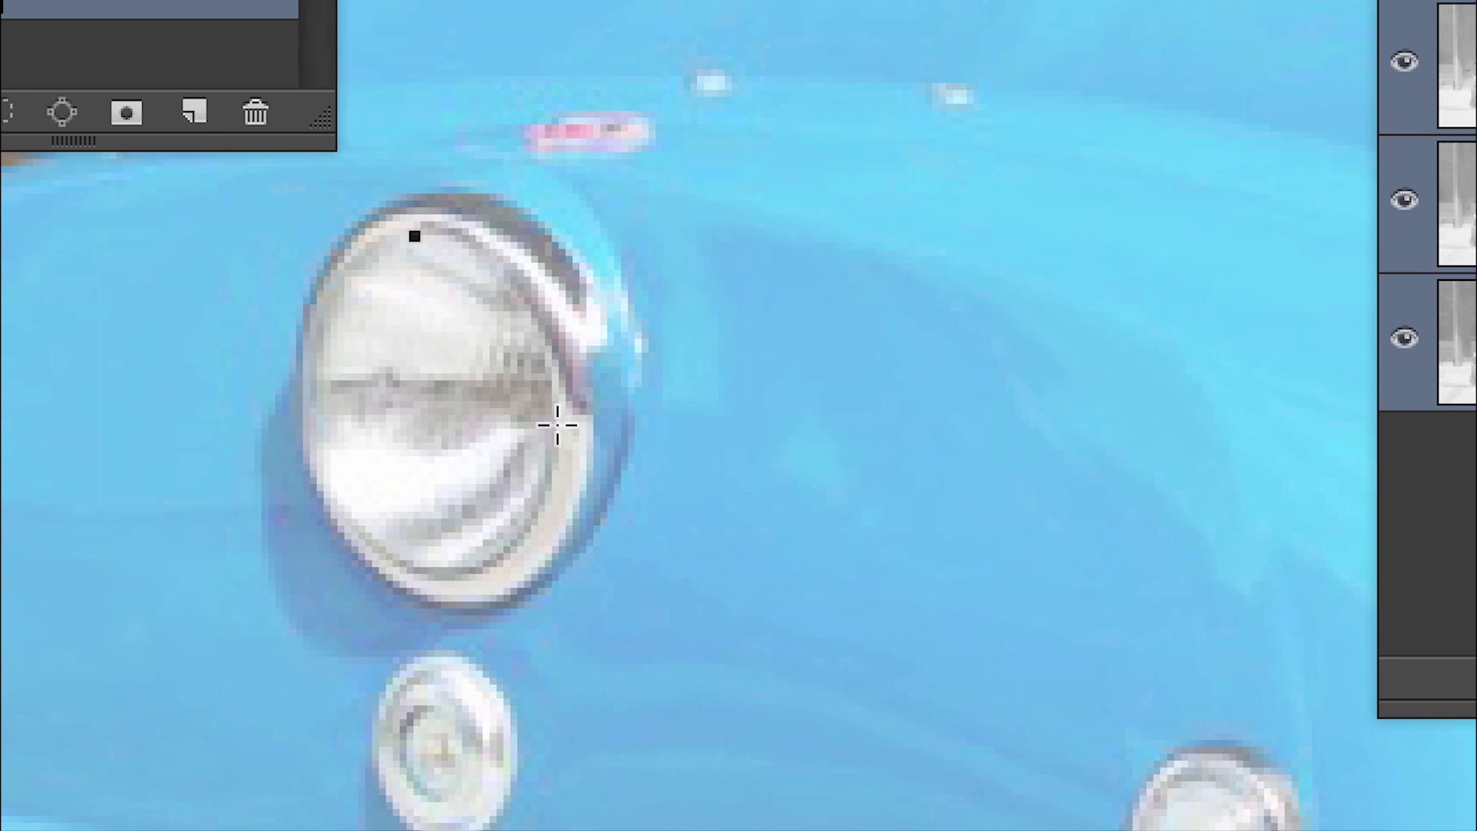
click(562, 425)
drag(567, 434, 554, 259)
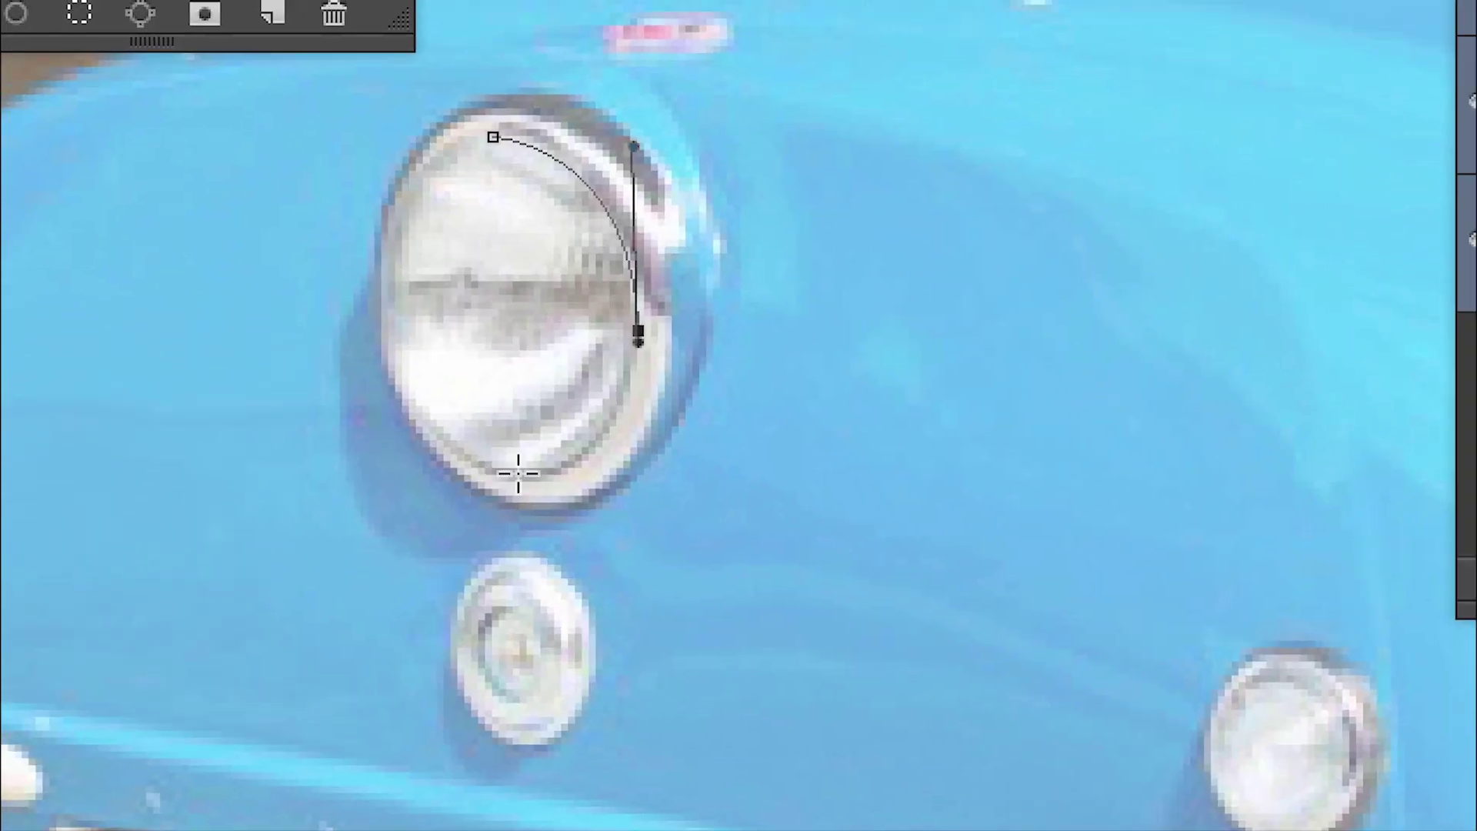
drag(518, 473, 560, 480)
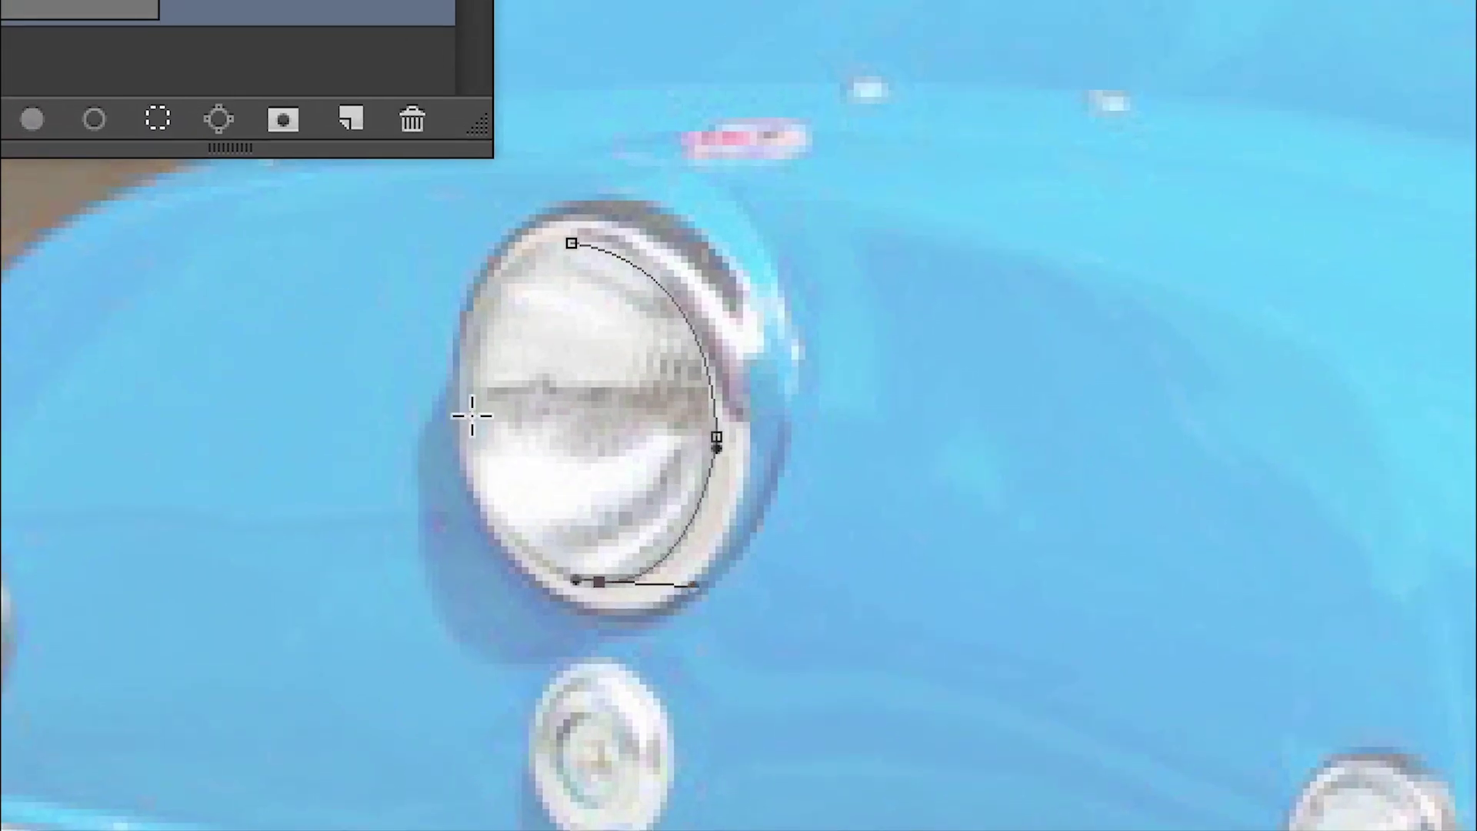
click(475, 422)
drag(475, 422, 476, 481)
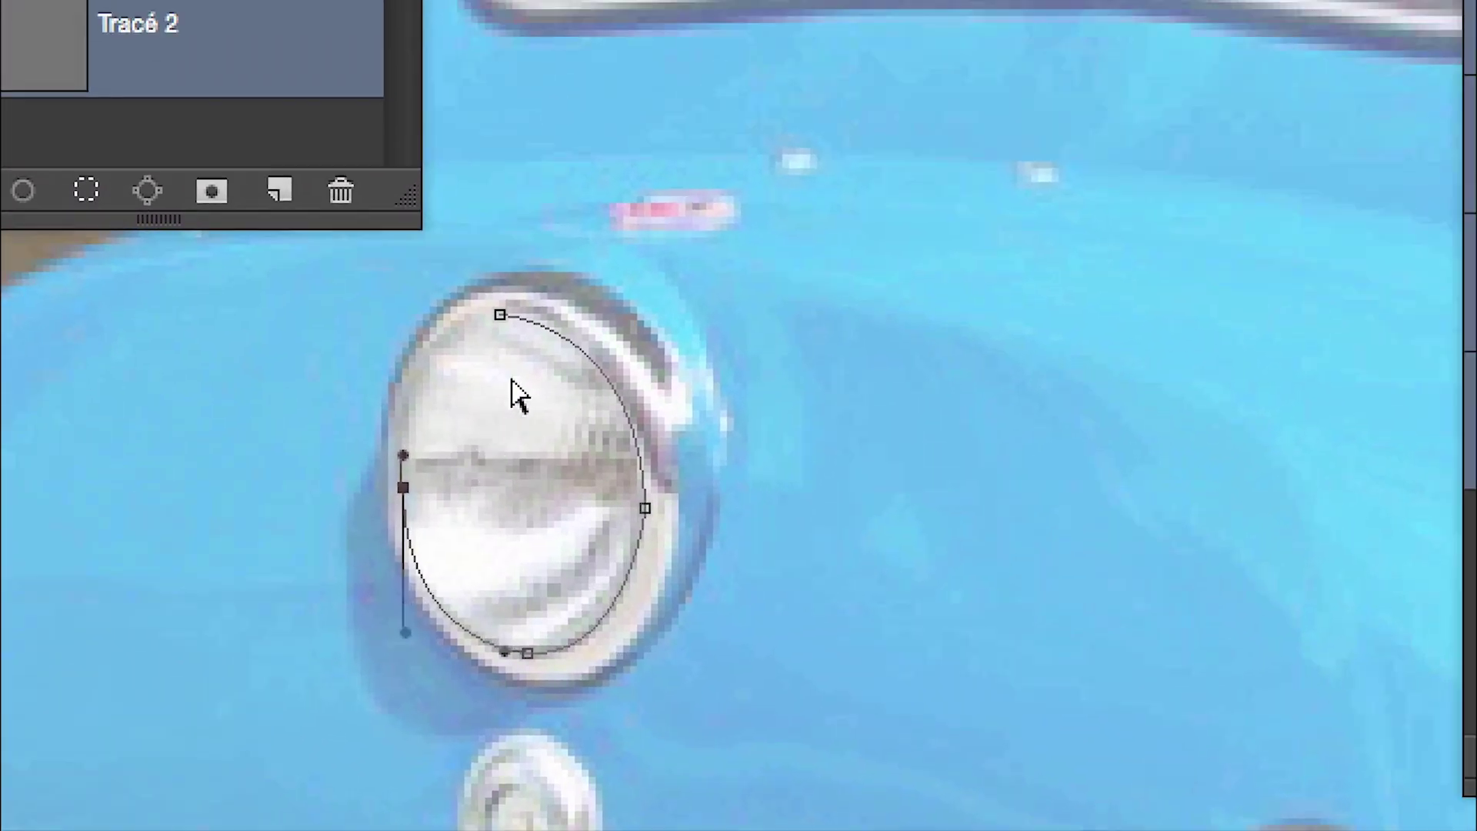
drag(467, 377, 539, 350)
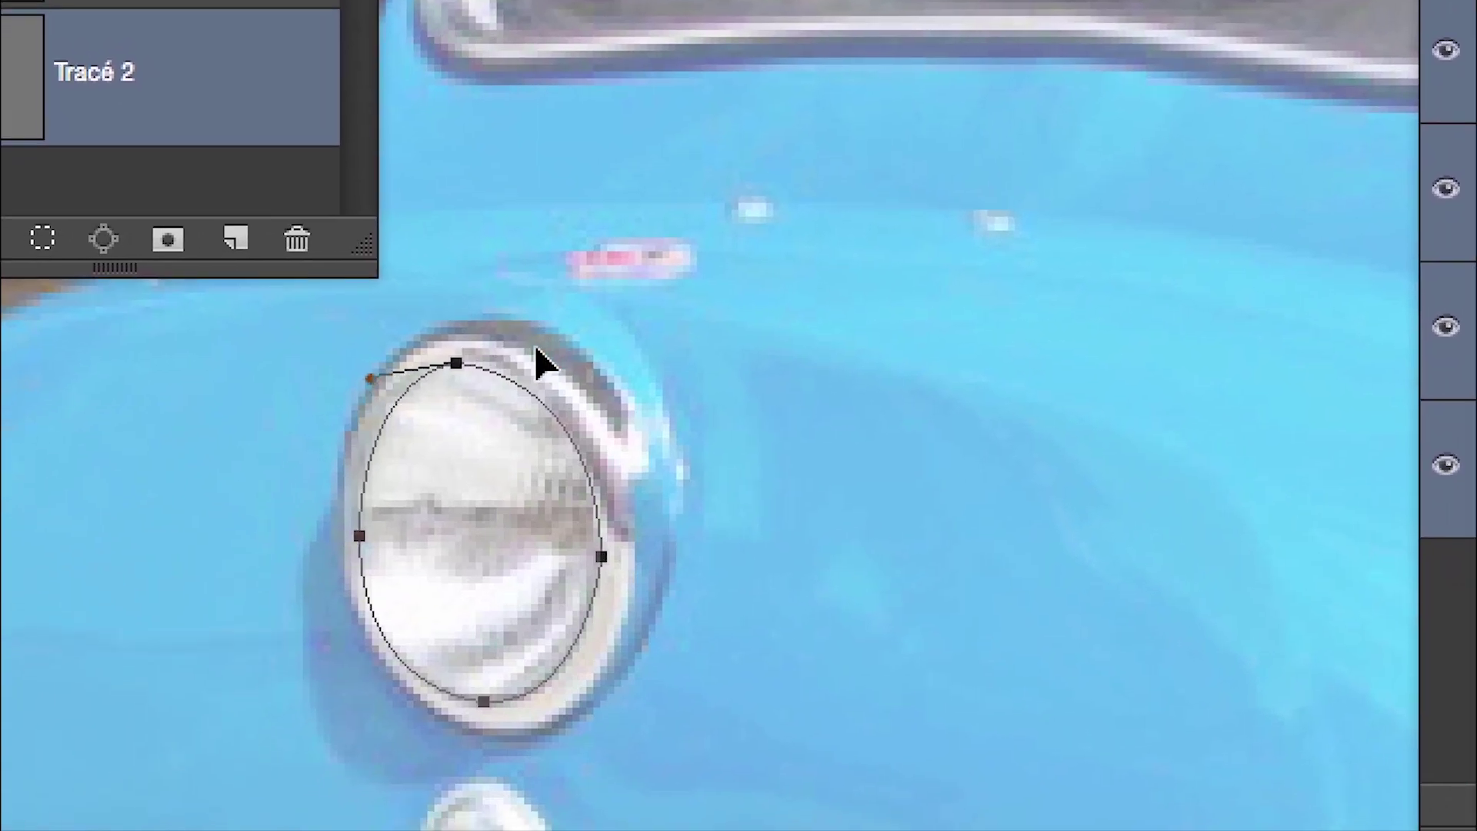
drag(539, 350, 483, 353)
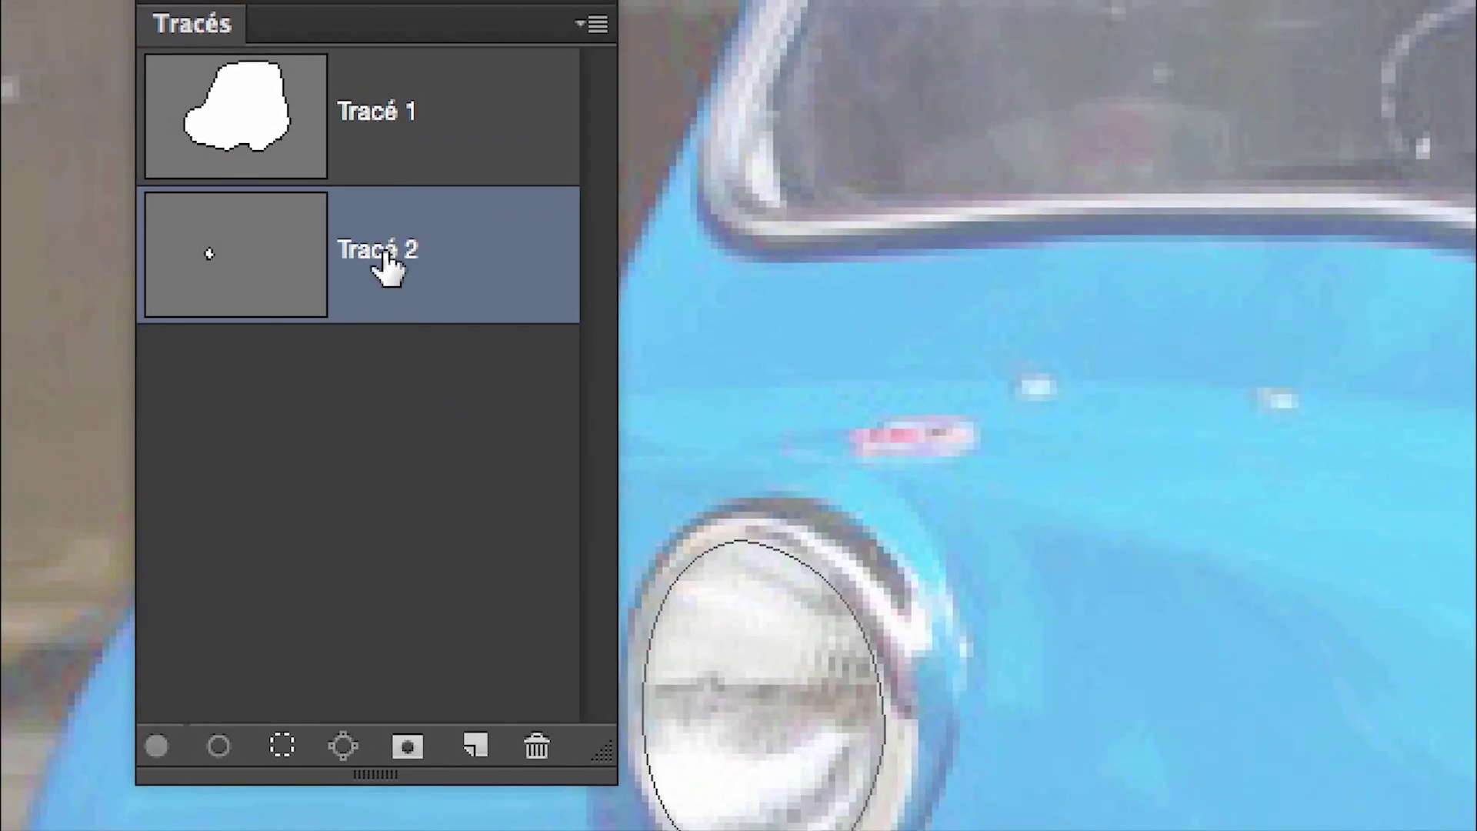
- Rename the headlight oval path to 'verre gros phare'
double_click(387, 253)
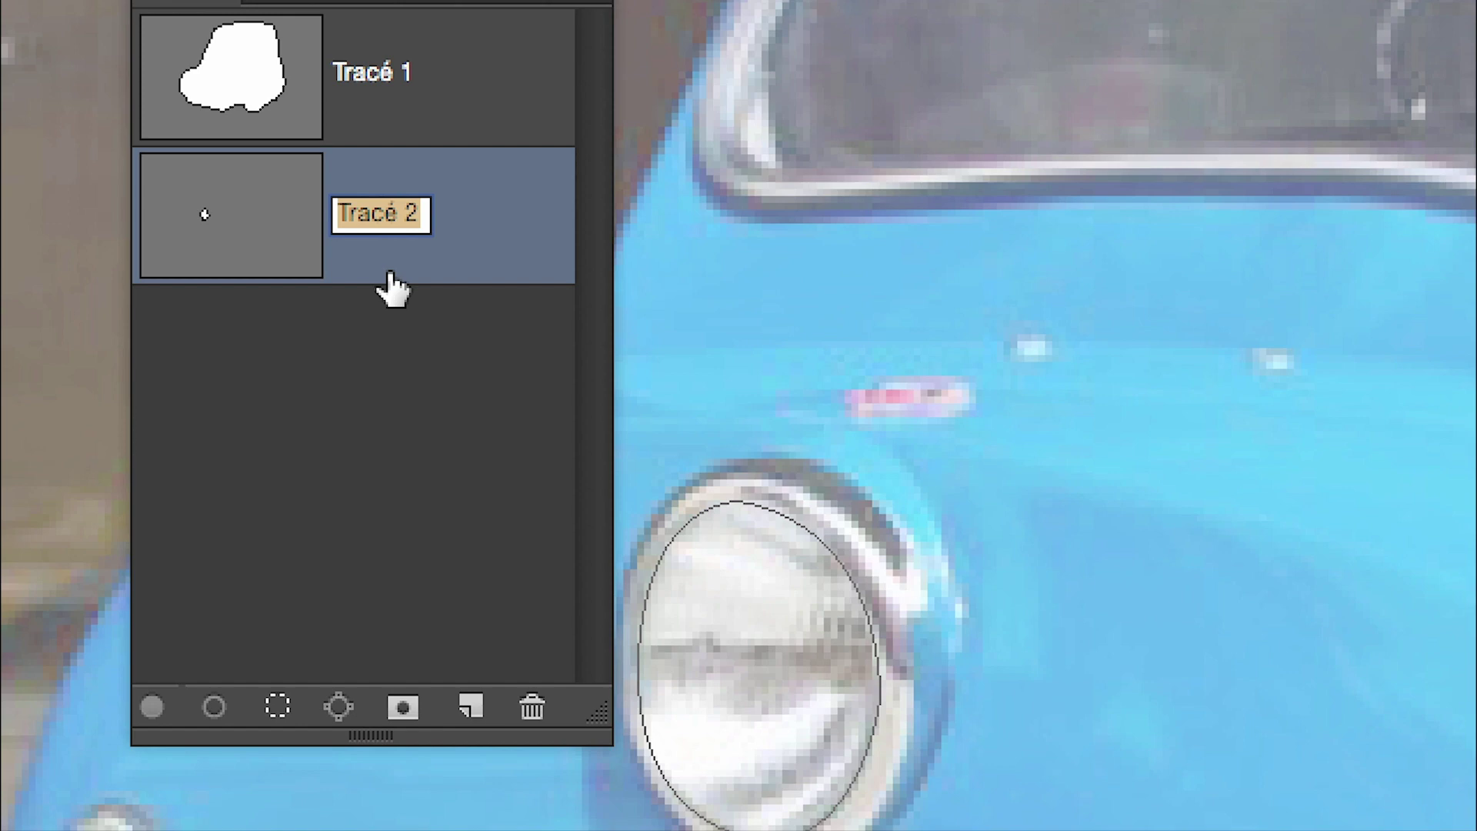
text(verre gros)
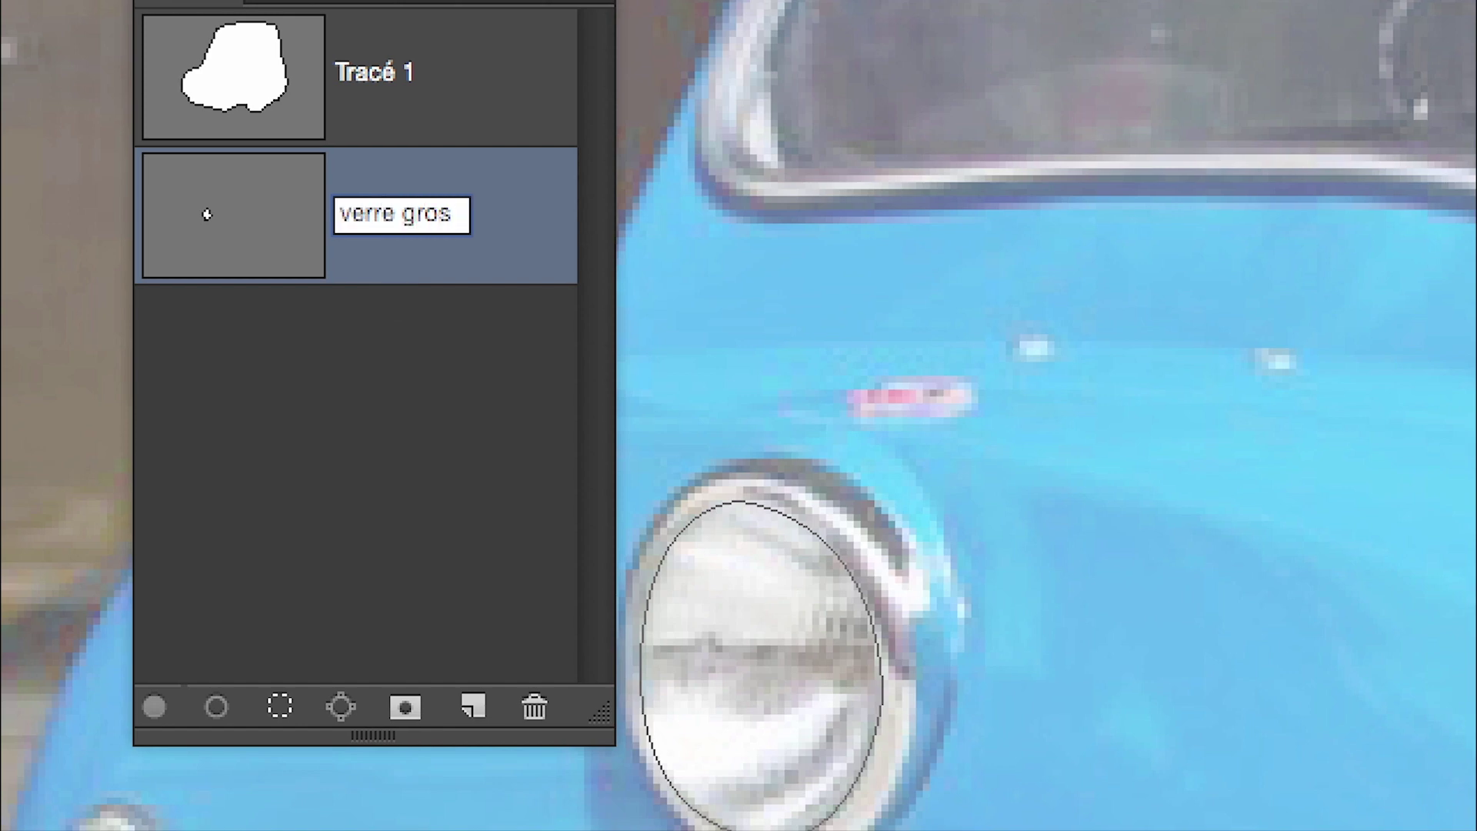
text( phare)
key(Return)
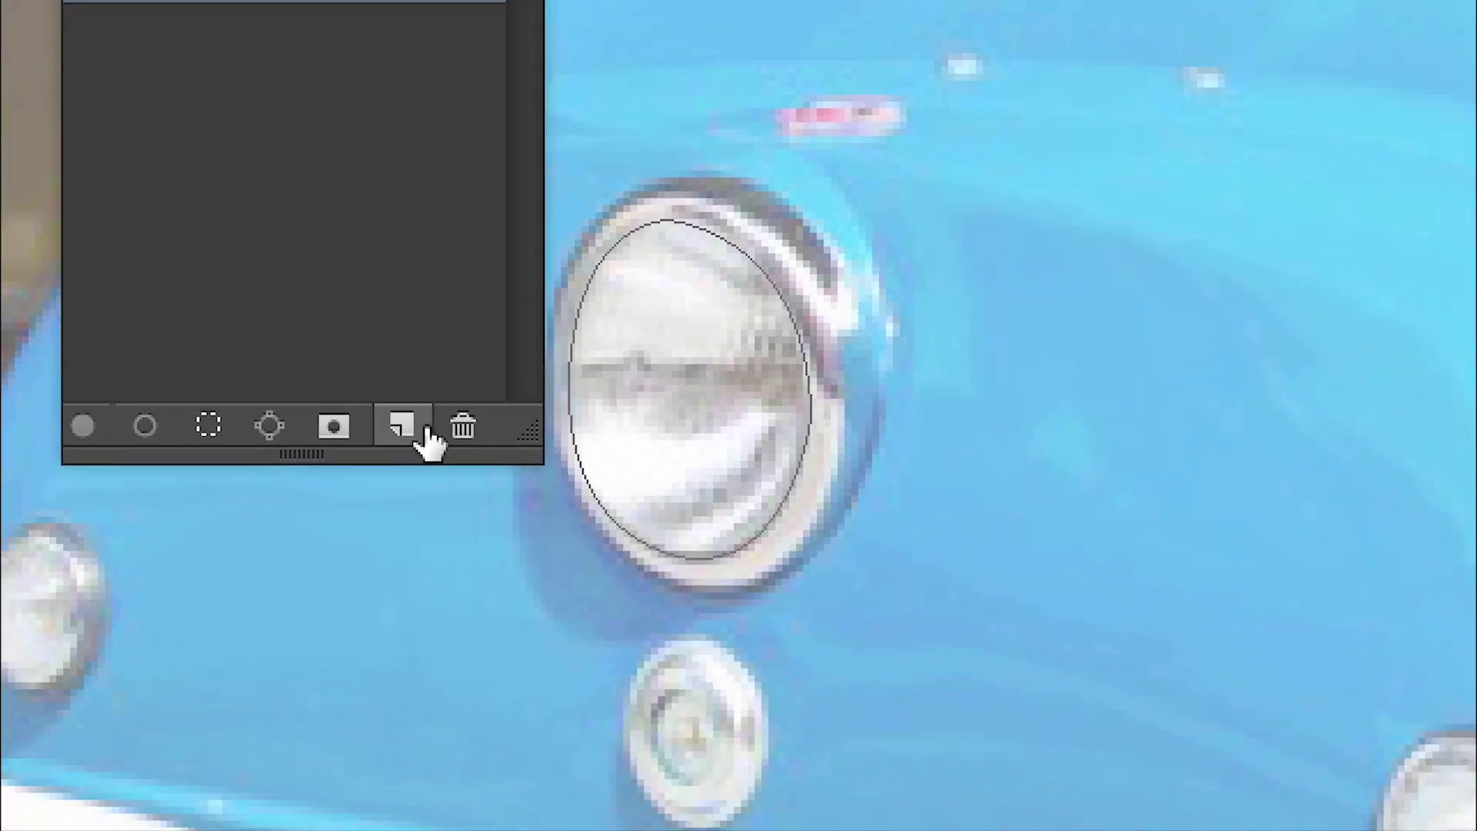
- Add a new empty path named 'chrome gros phare' and make it active
click(435, 706)
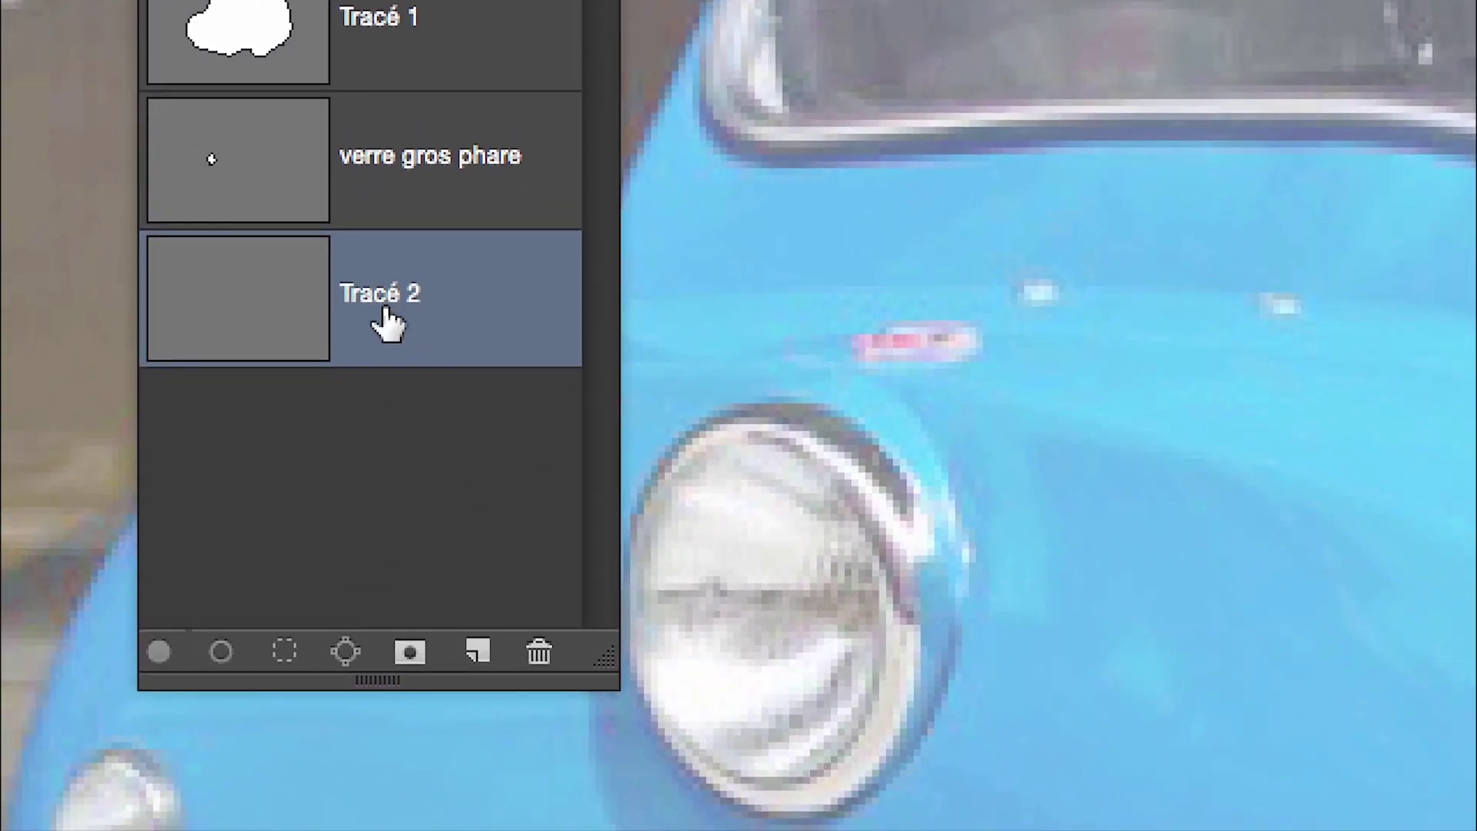
double_click(384, 313)
text(chrom)
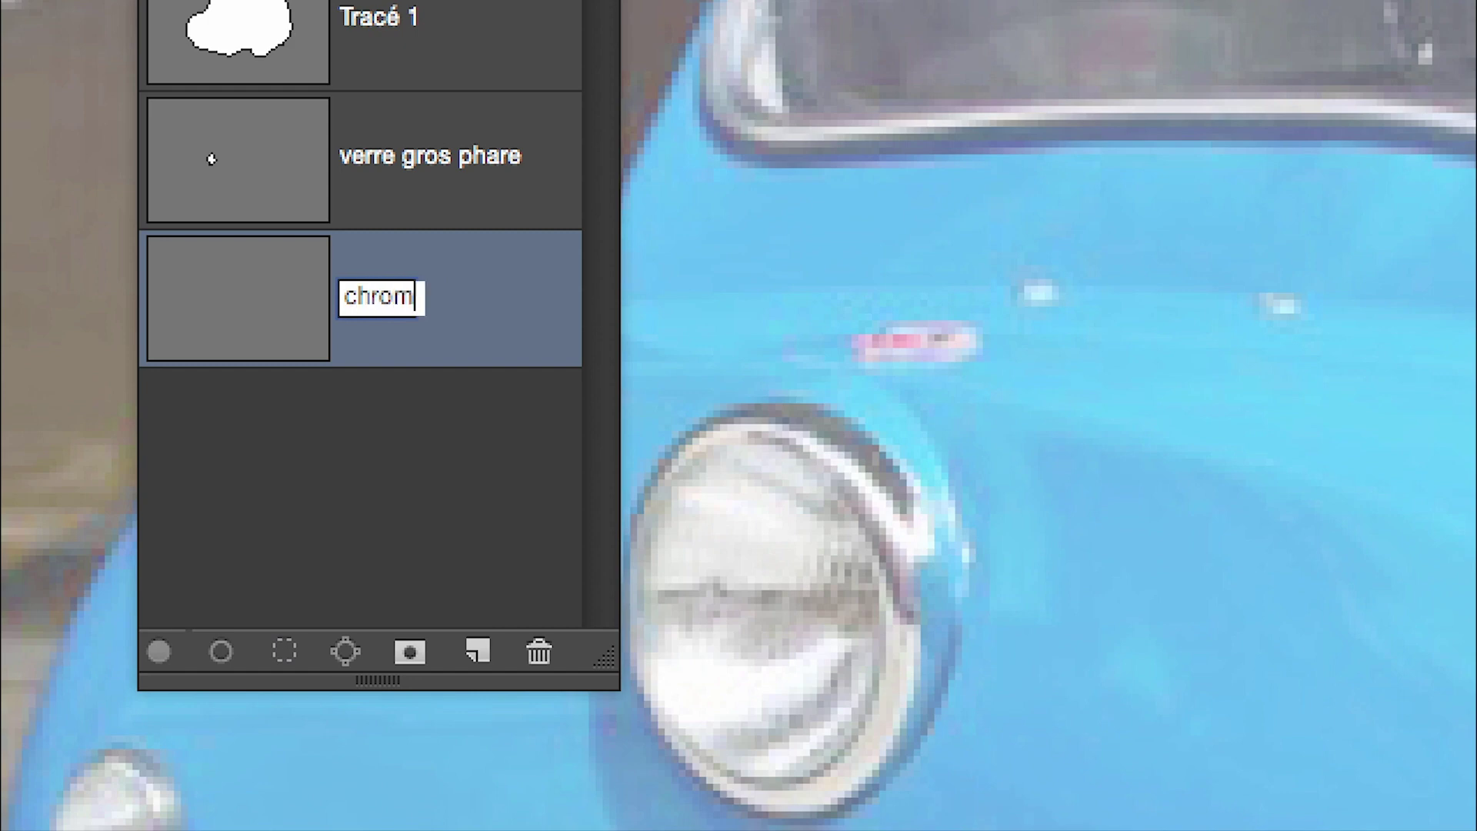
text(e gros phare)
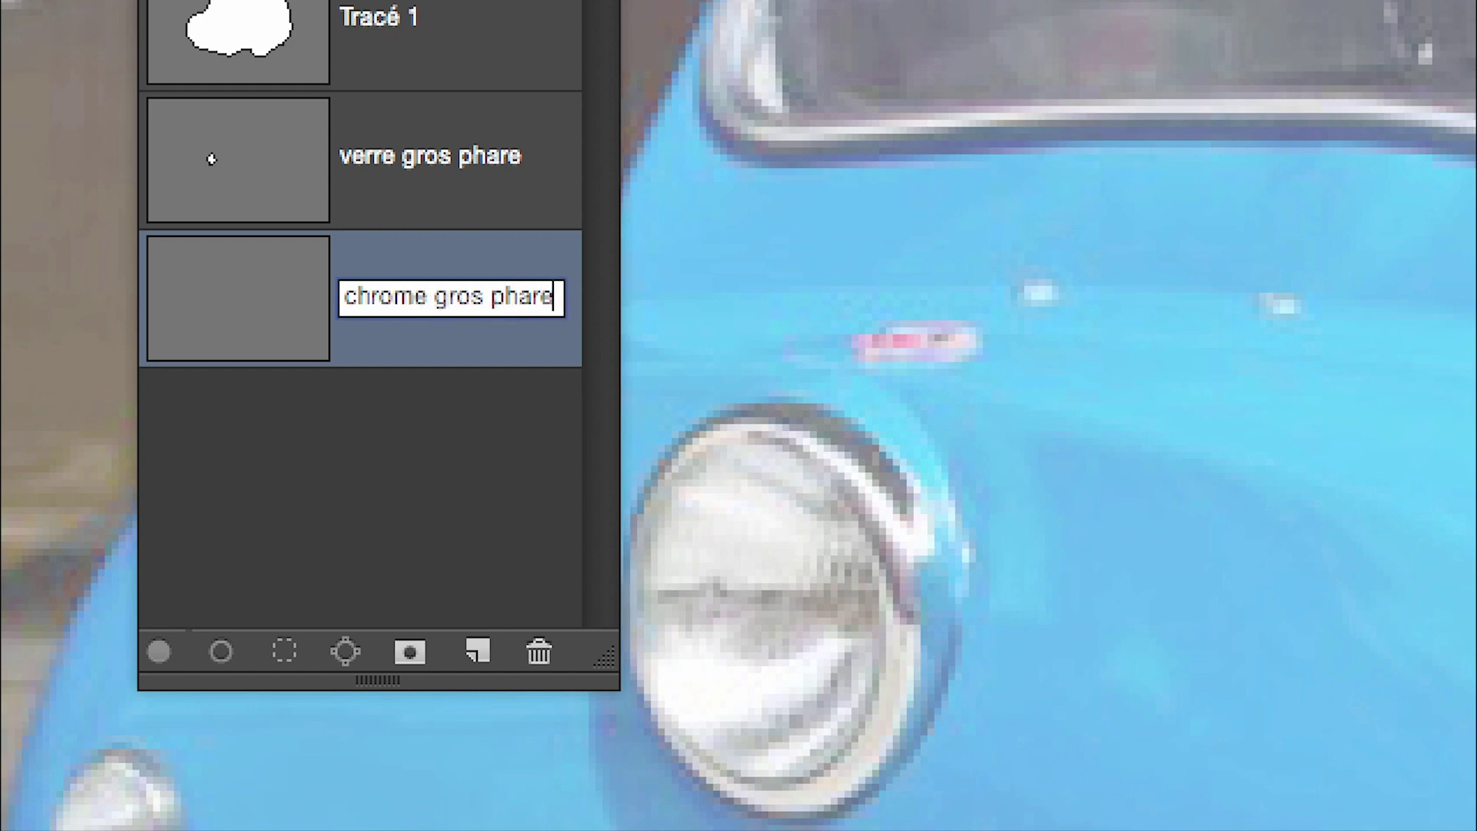
click(400, 377)
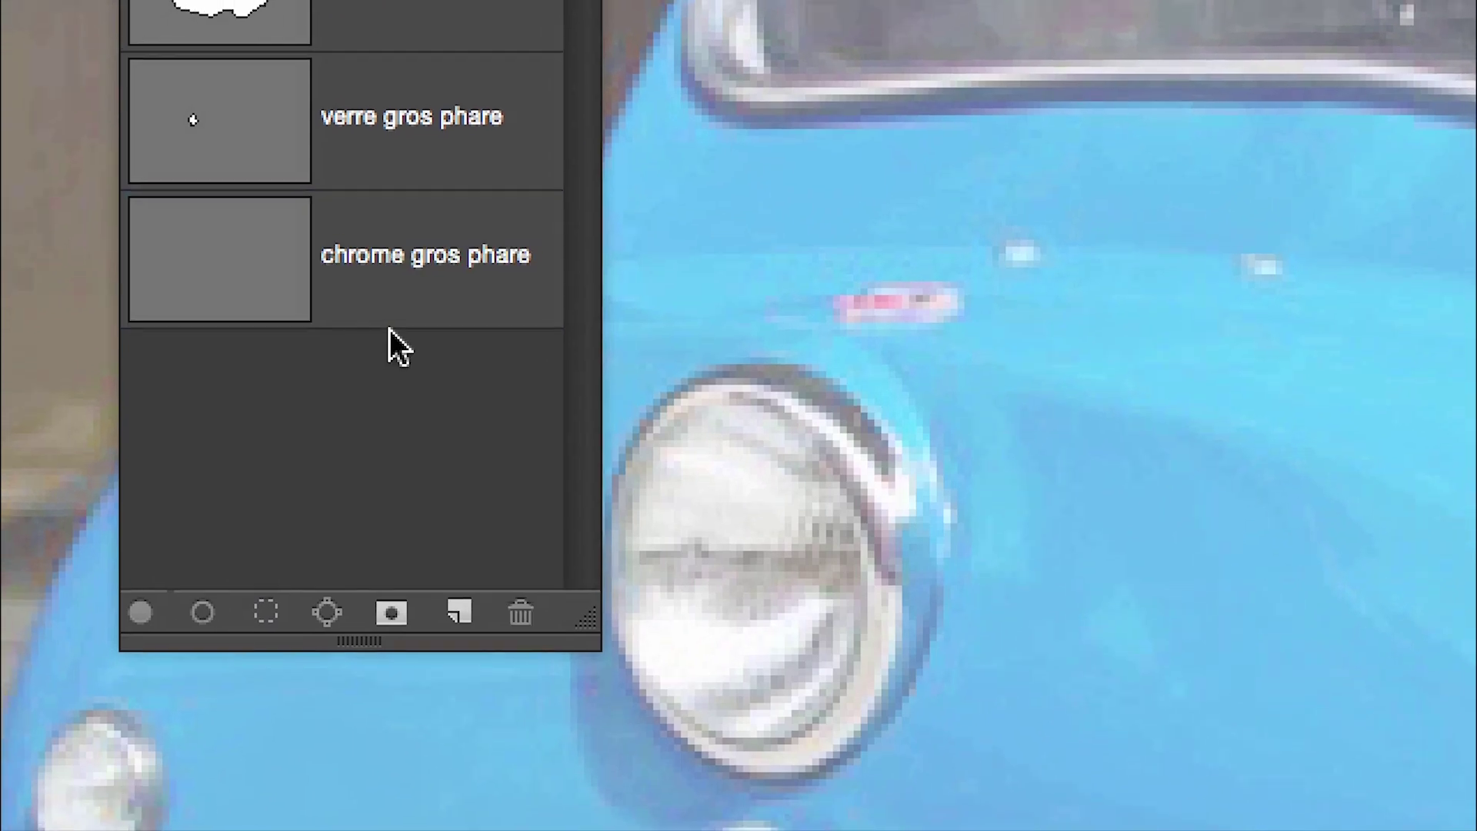
click(400, 308)
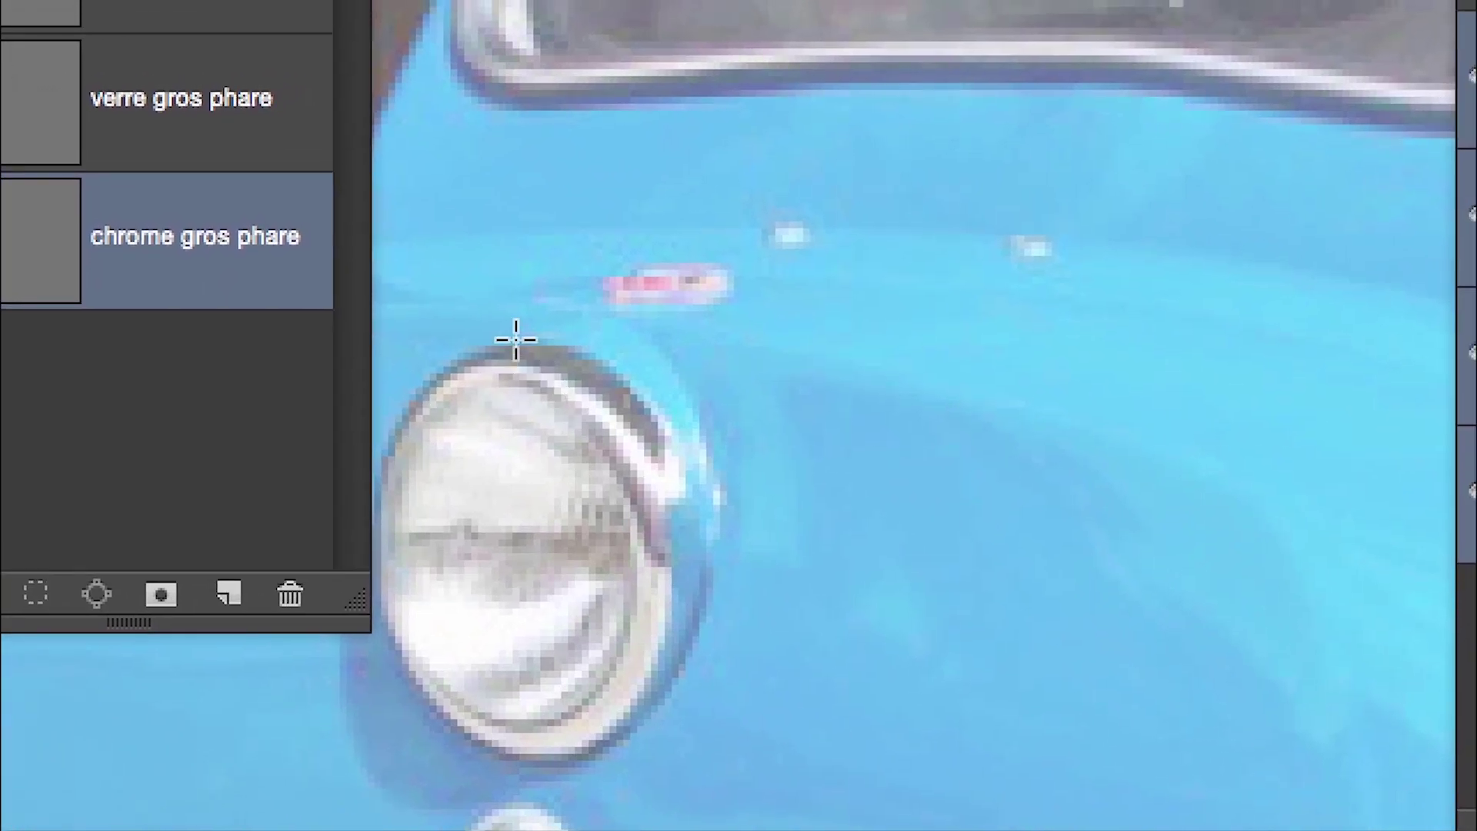
- Trace a closed oval around the headlight's outer chrome rim using curved Pen anchors
click(516, 341)
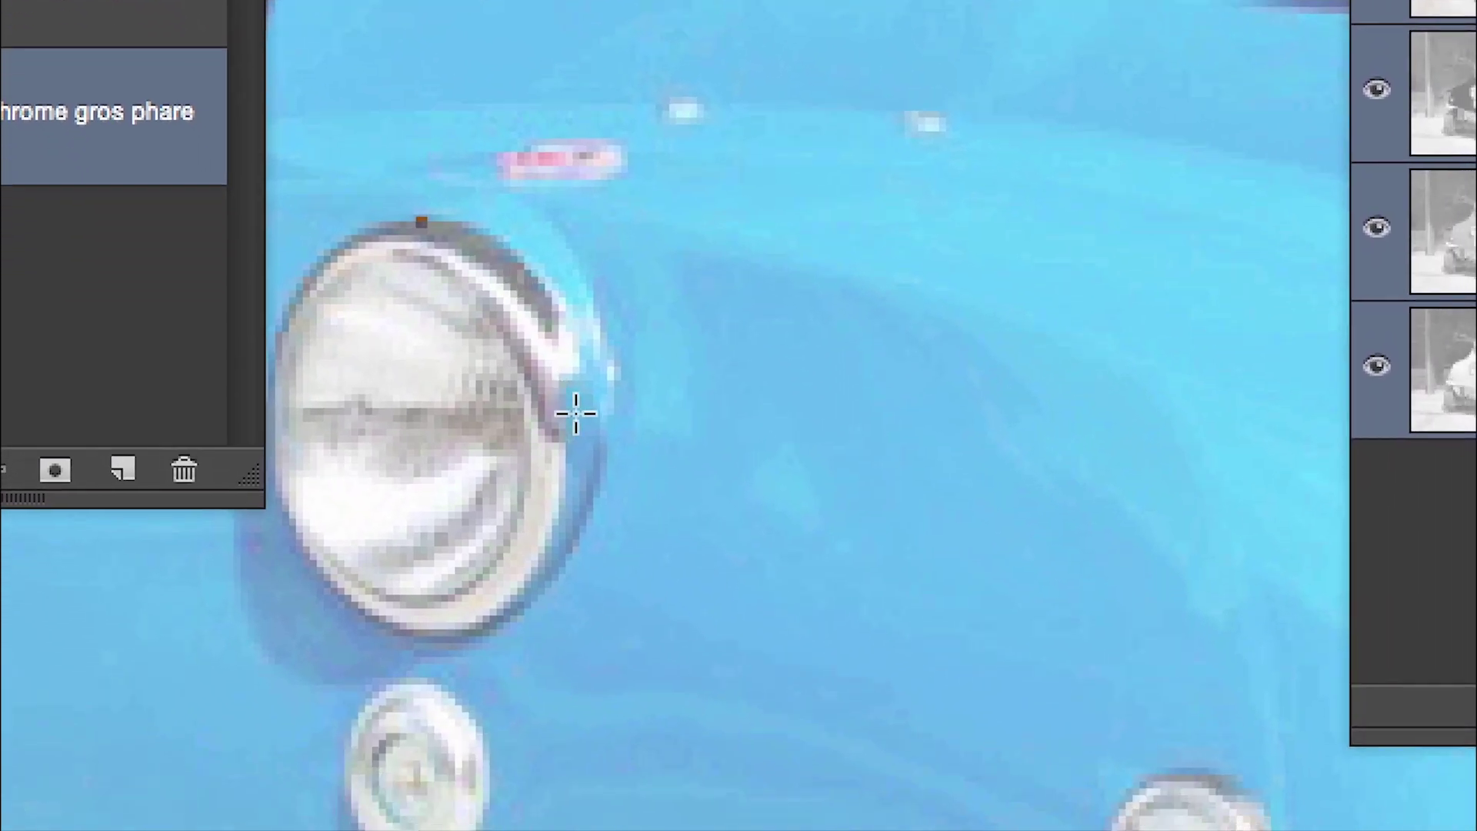
click(649, 490)
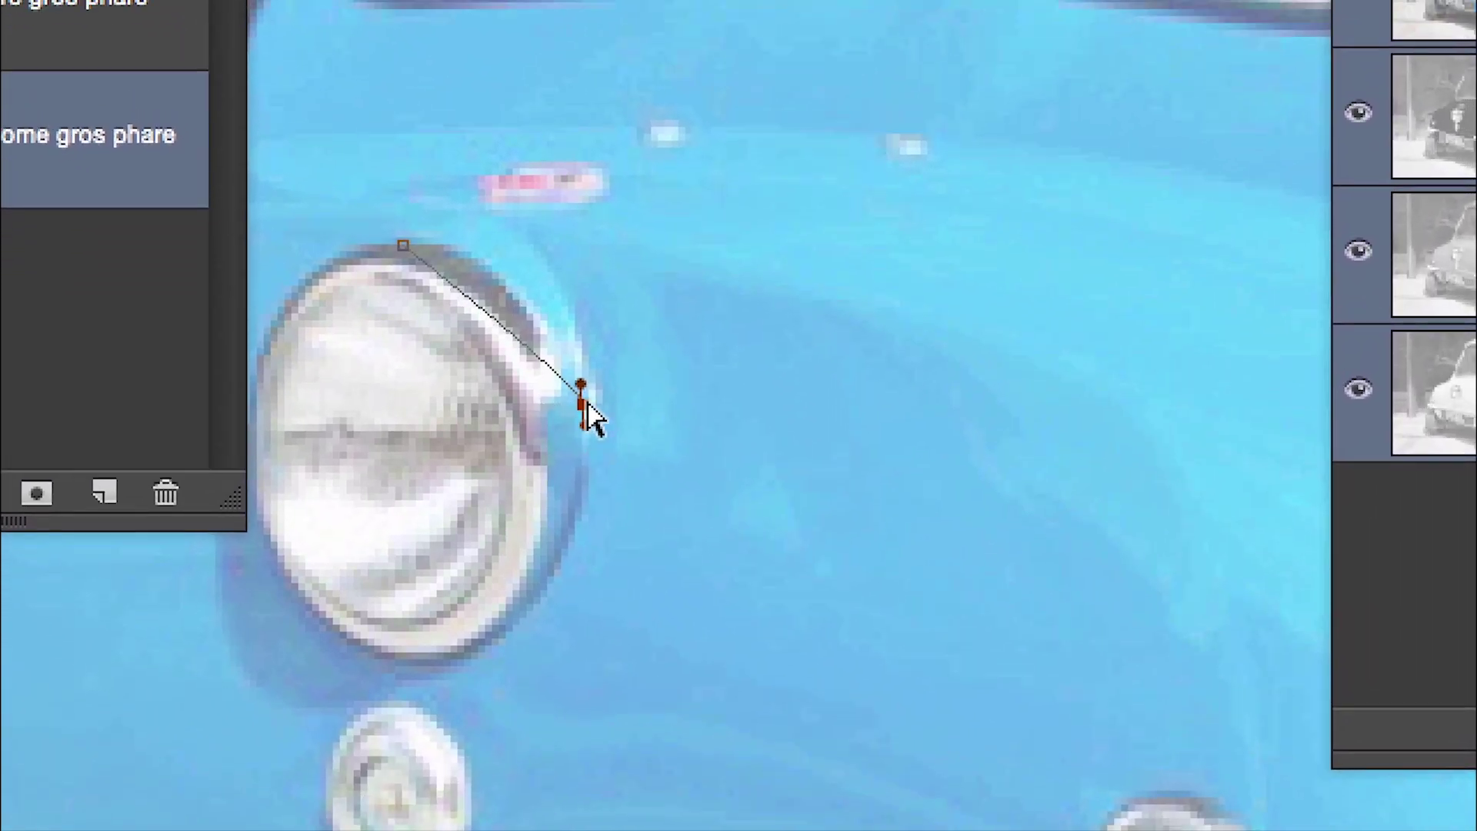
drag(585, 407, 553, 306)
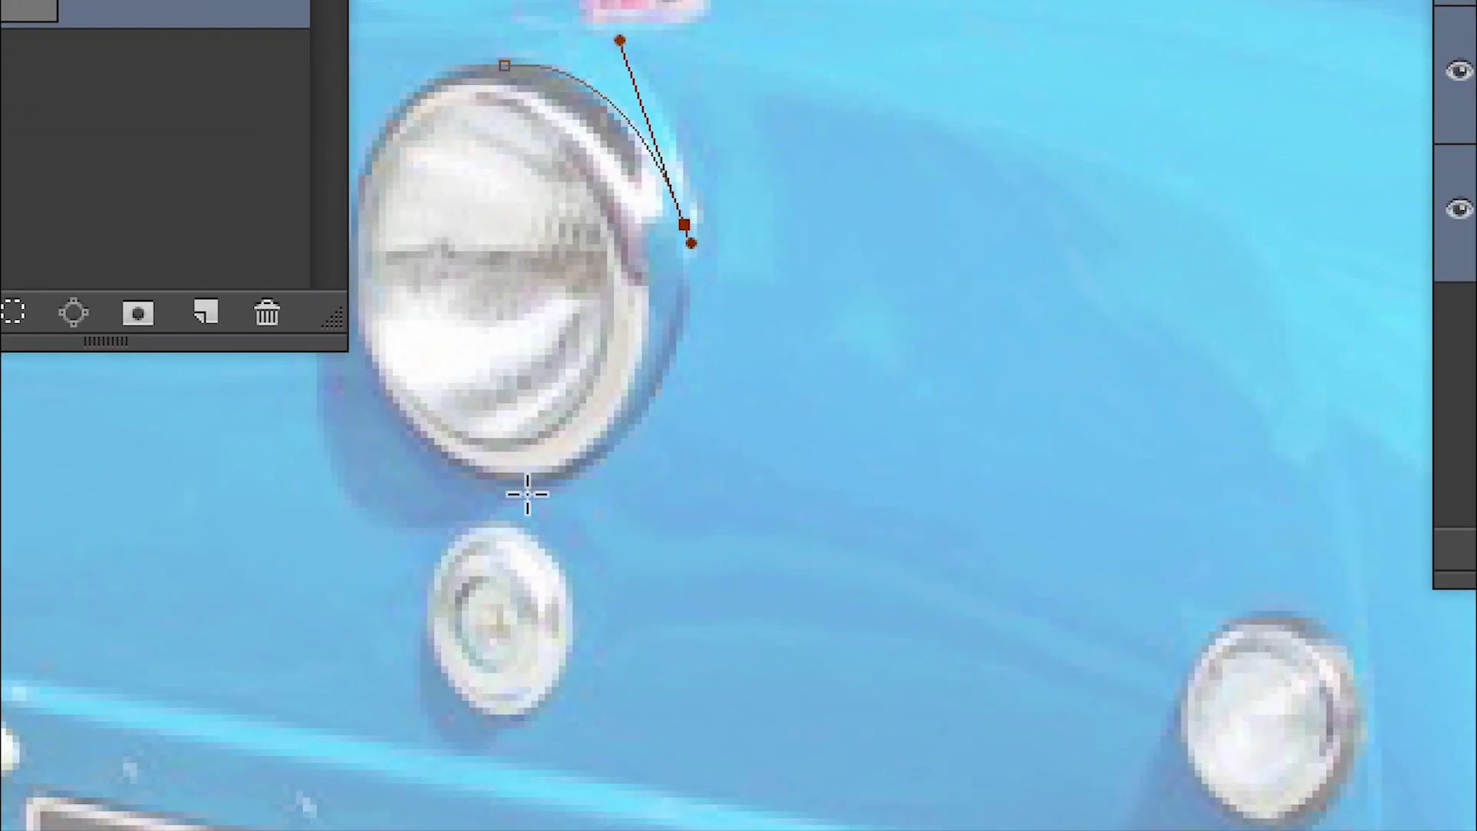
drag(524, 490, 654, 474)
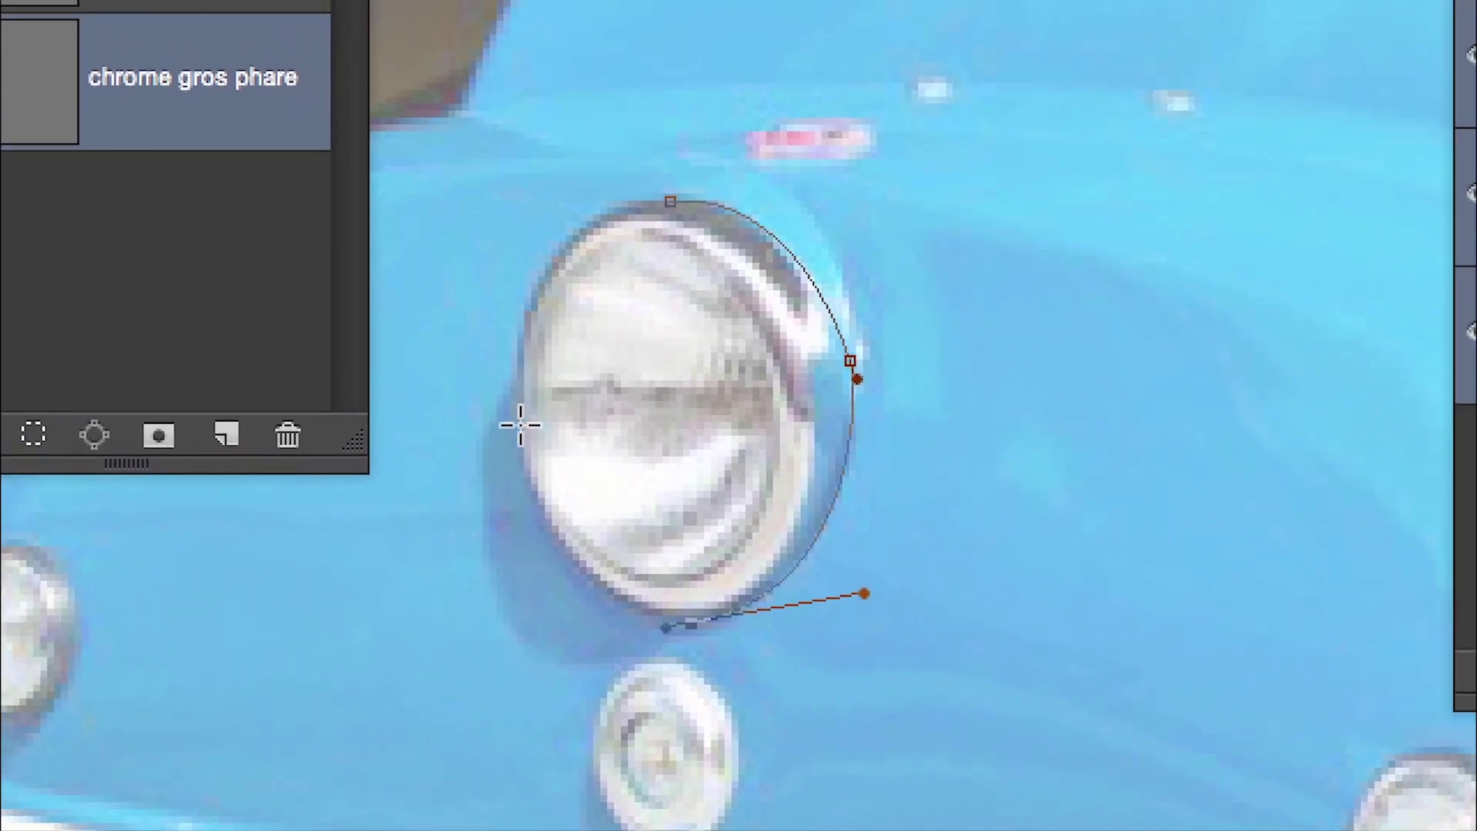
mouse_move(511, 441)
mouse_down()
mouse_move(518, 415)
mouse_move(524, 503)
mouse_up()
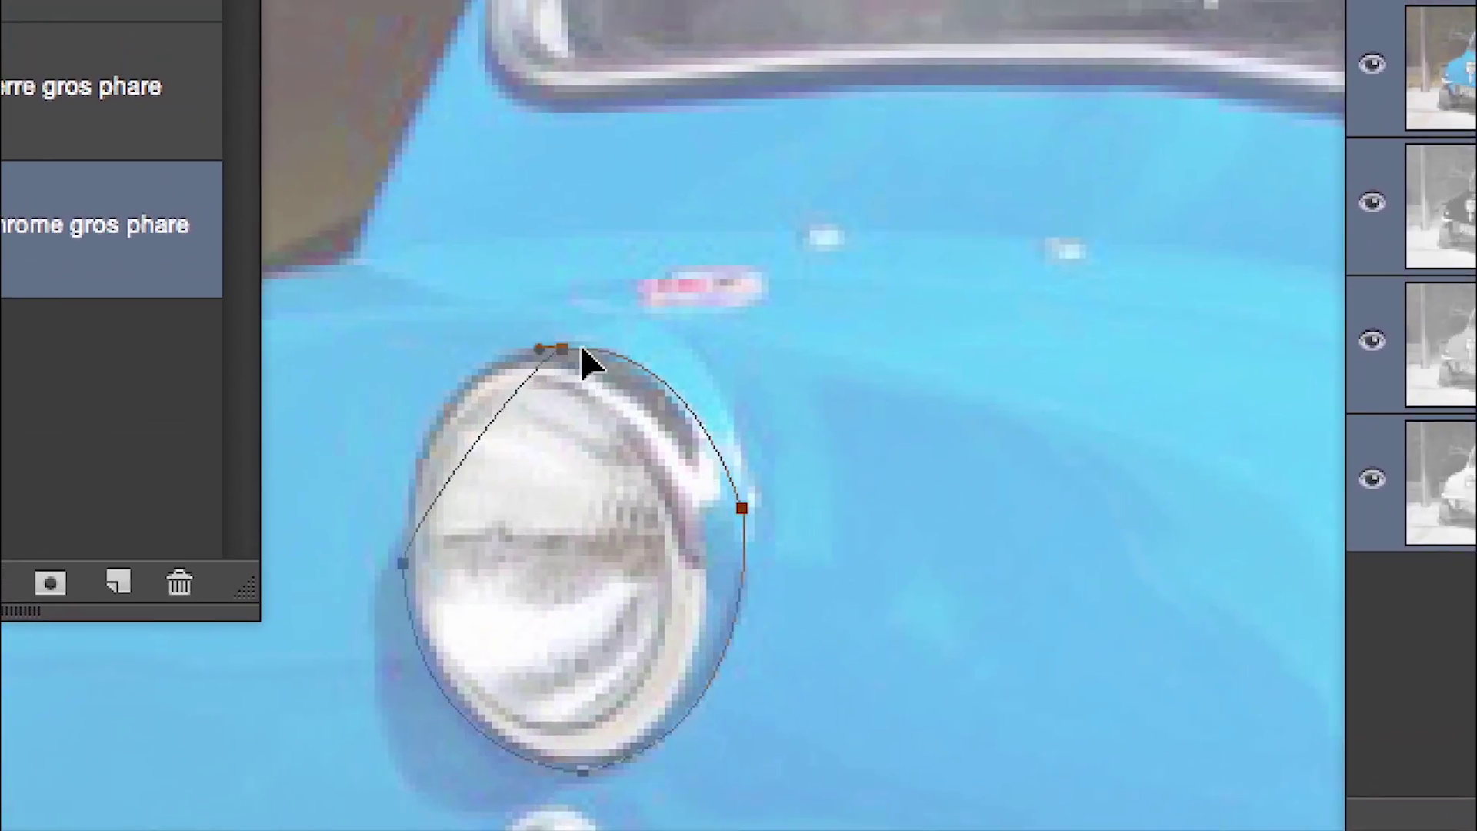
mouse_move(571, 348)
mouse_down()
mouse_move(528, 357)
mouse_move(570, 372)
mouse_move(530, 353)
mouse_move(504, 365)
mouse_up()
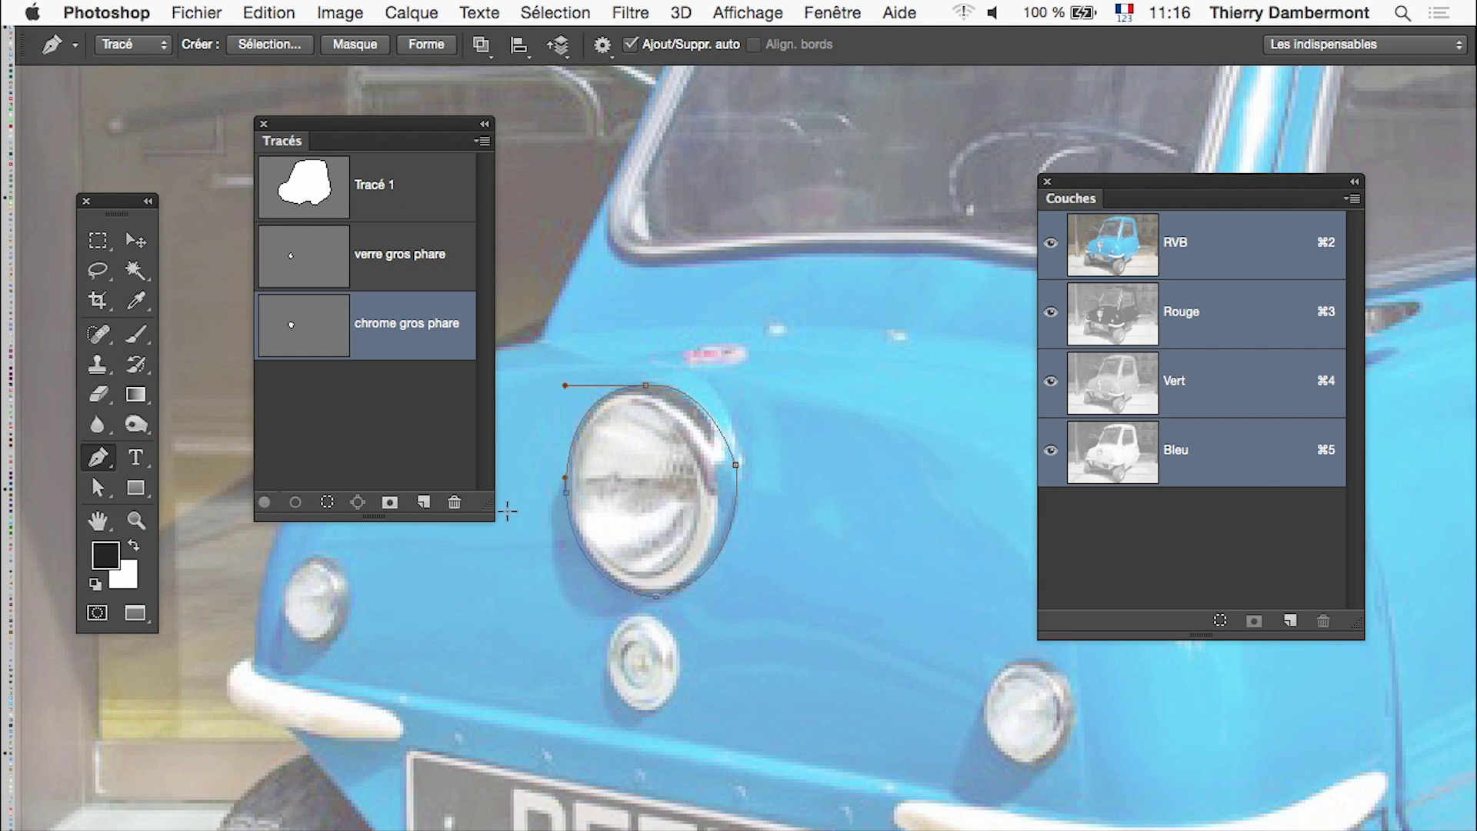
- Enlarge and reposition the Paths panel, then deselect the outline's anchors
drag(489, 517, 543, 527)
drag(475, 123, 432, 307)
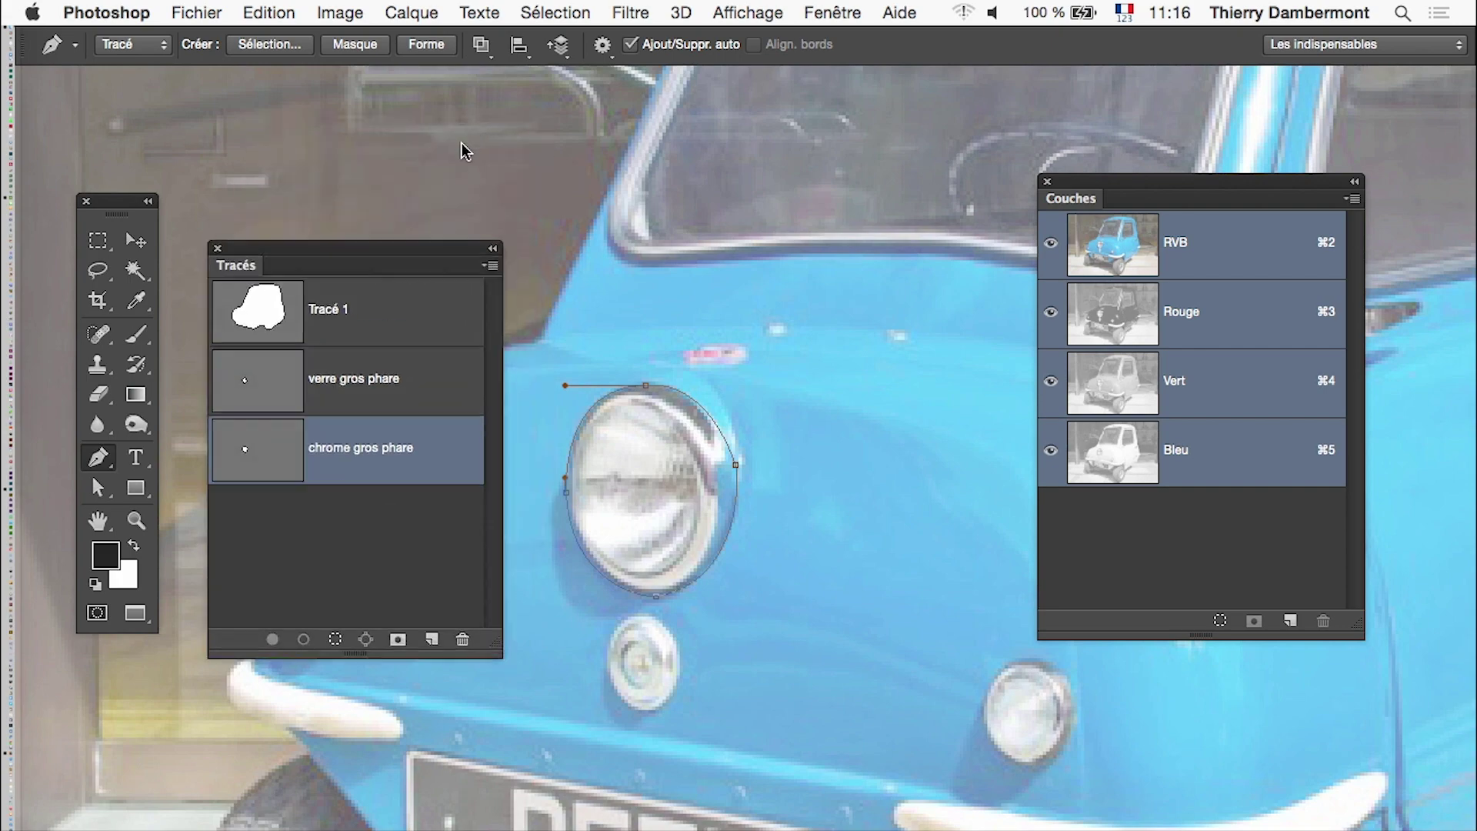
super+click(644, 496)
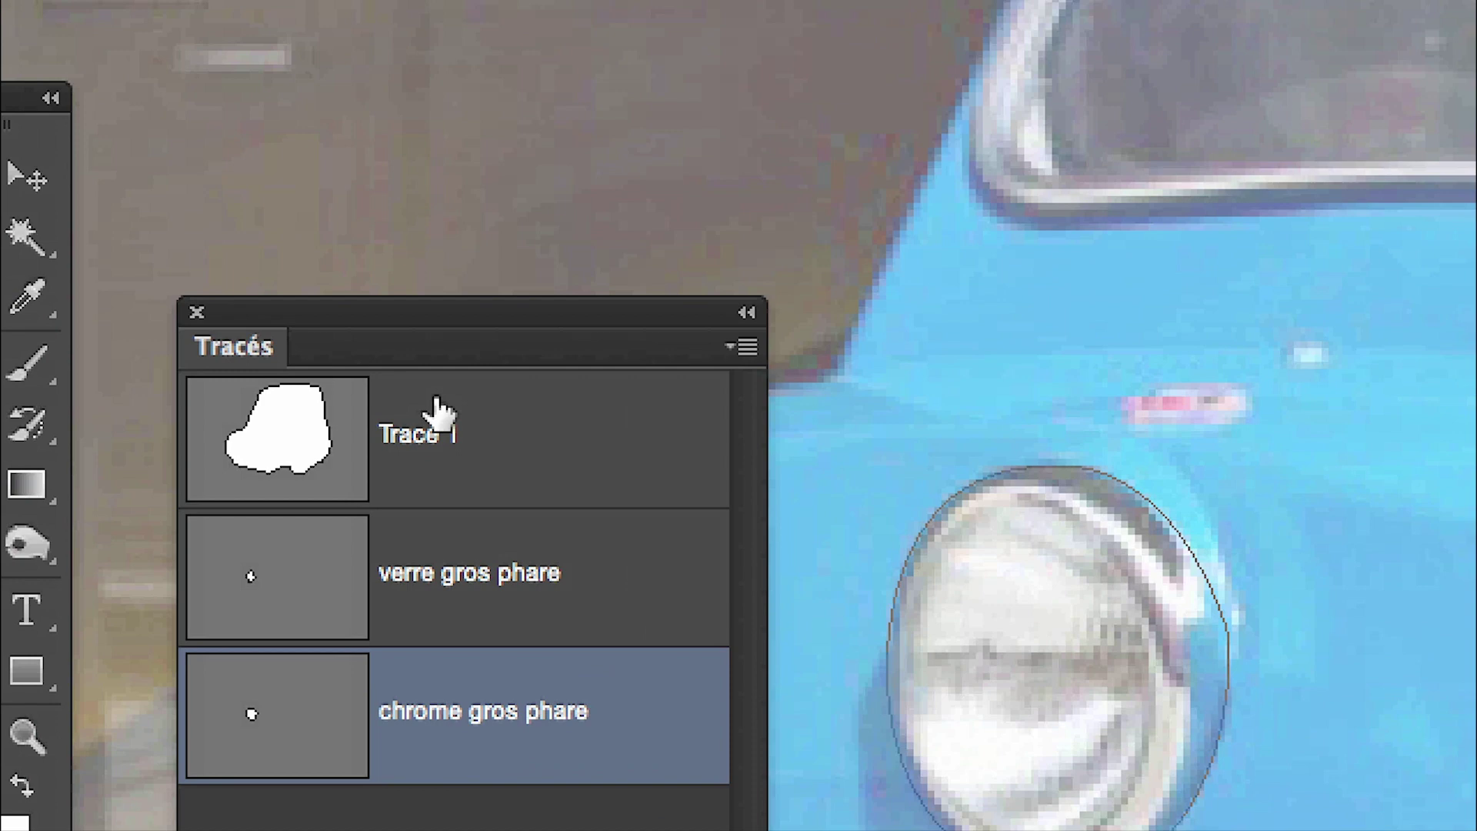
drag(415, 307, 778, 335)
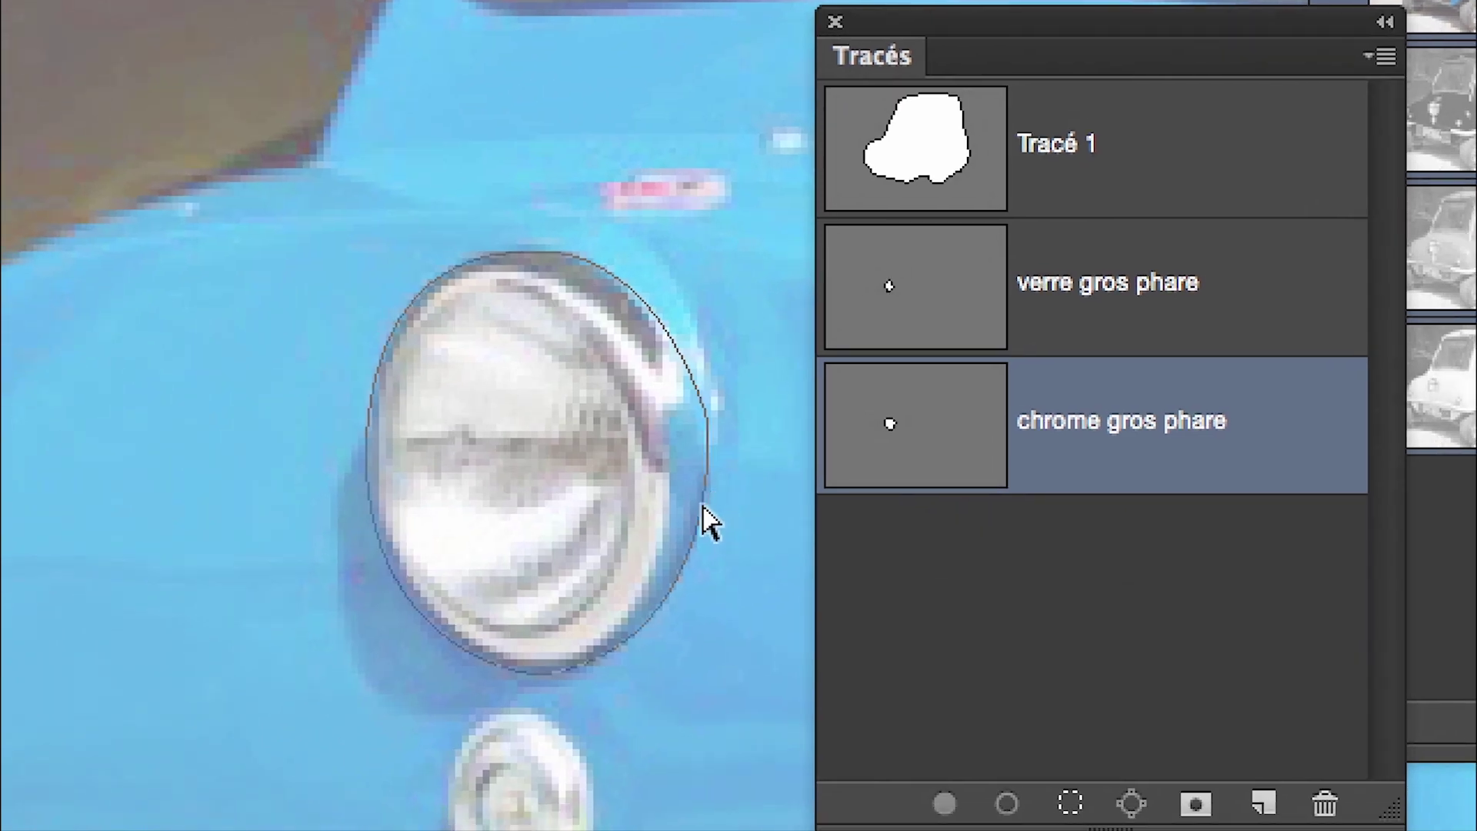
click(704, 506)
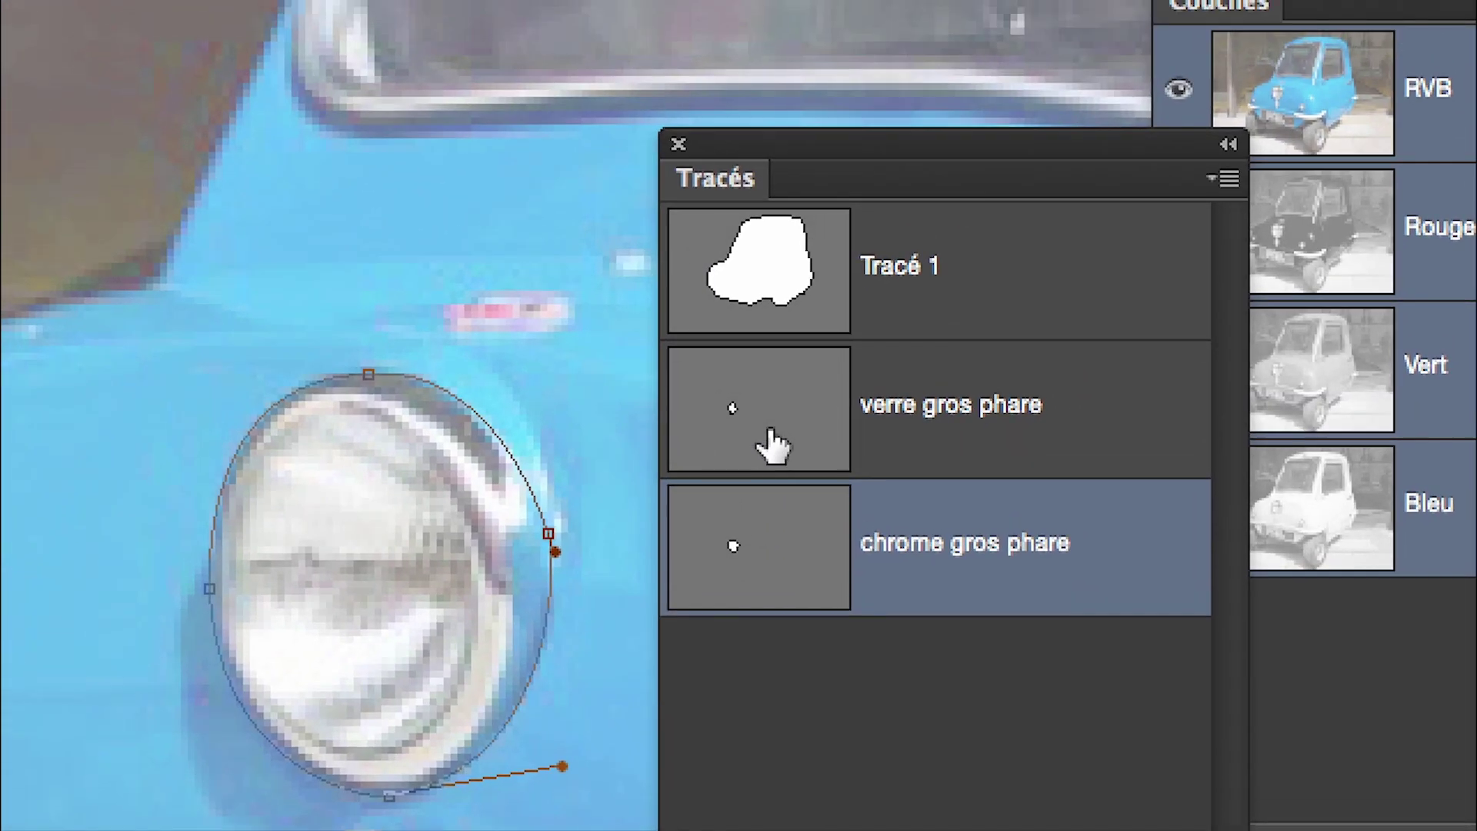
click(738, 294)
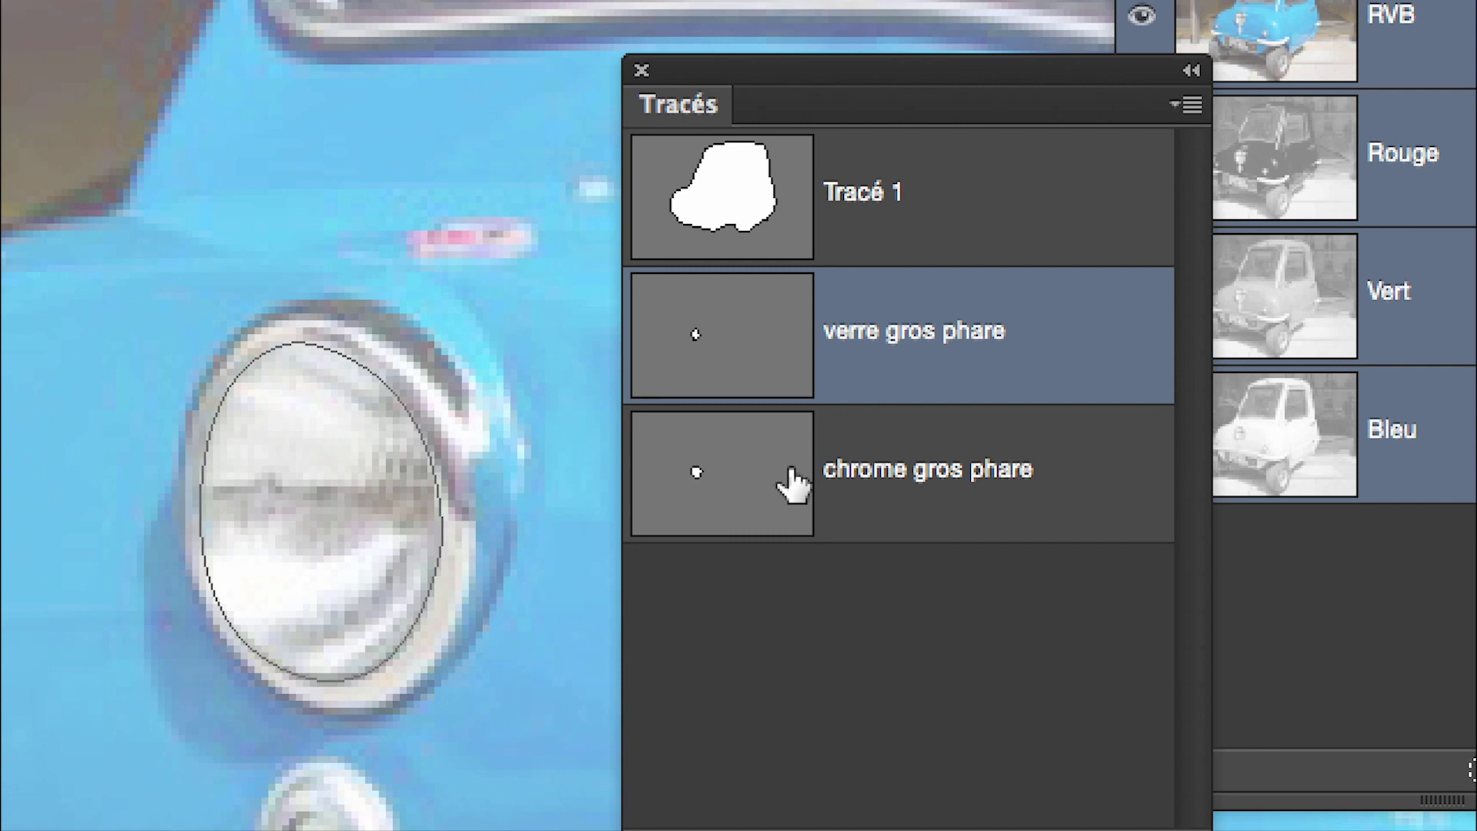
click(792, 483)
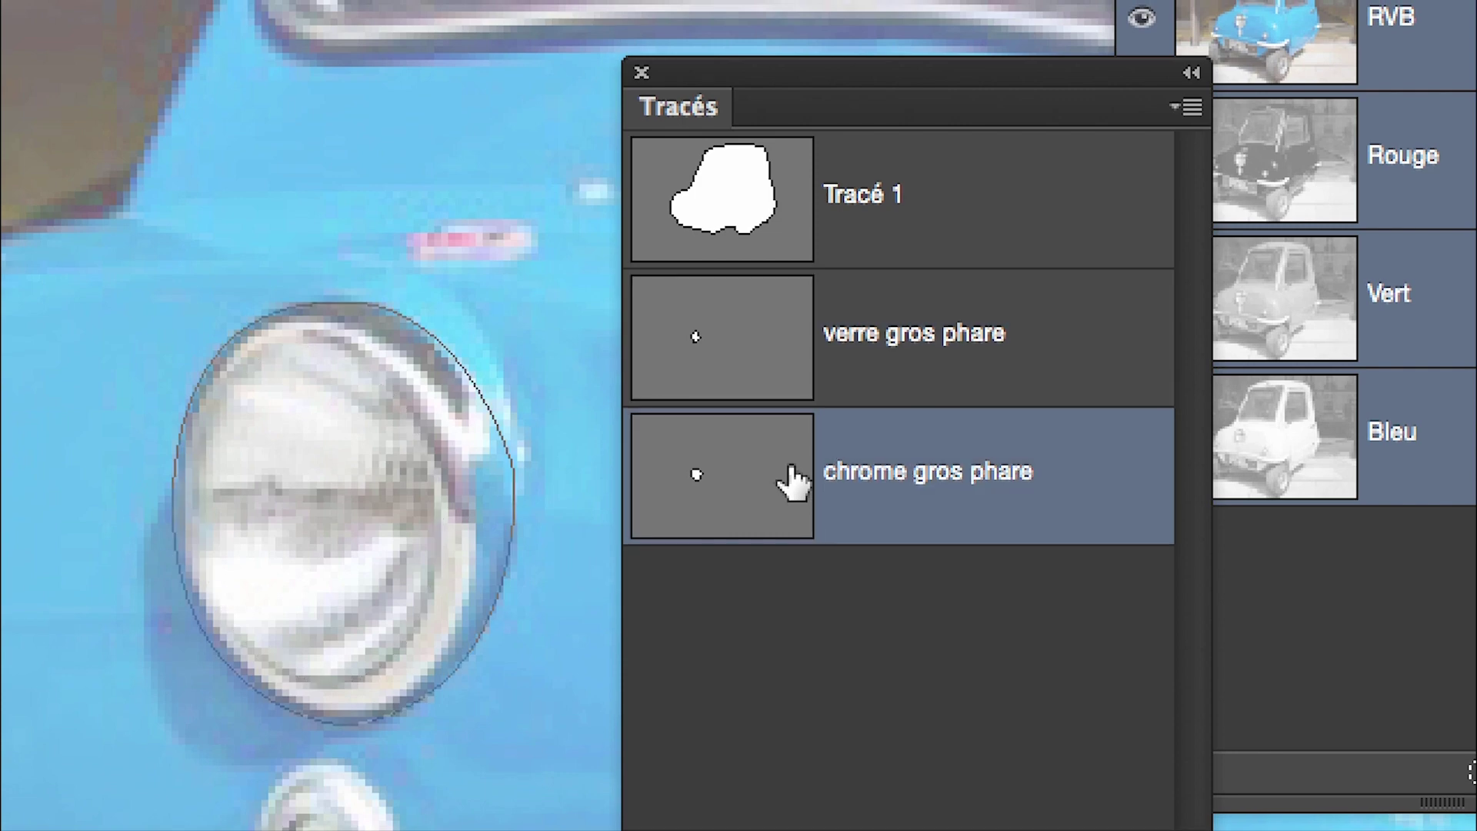
click(737, 363)
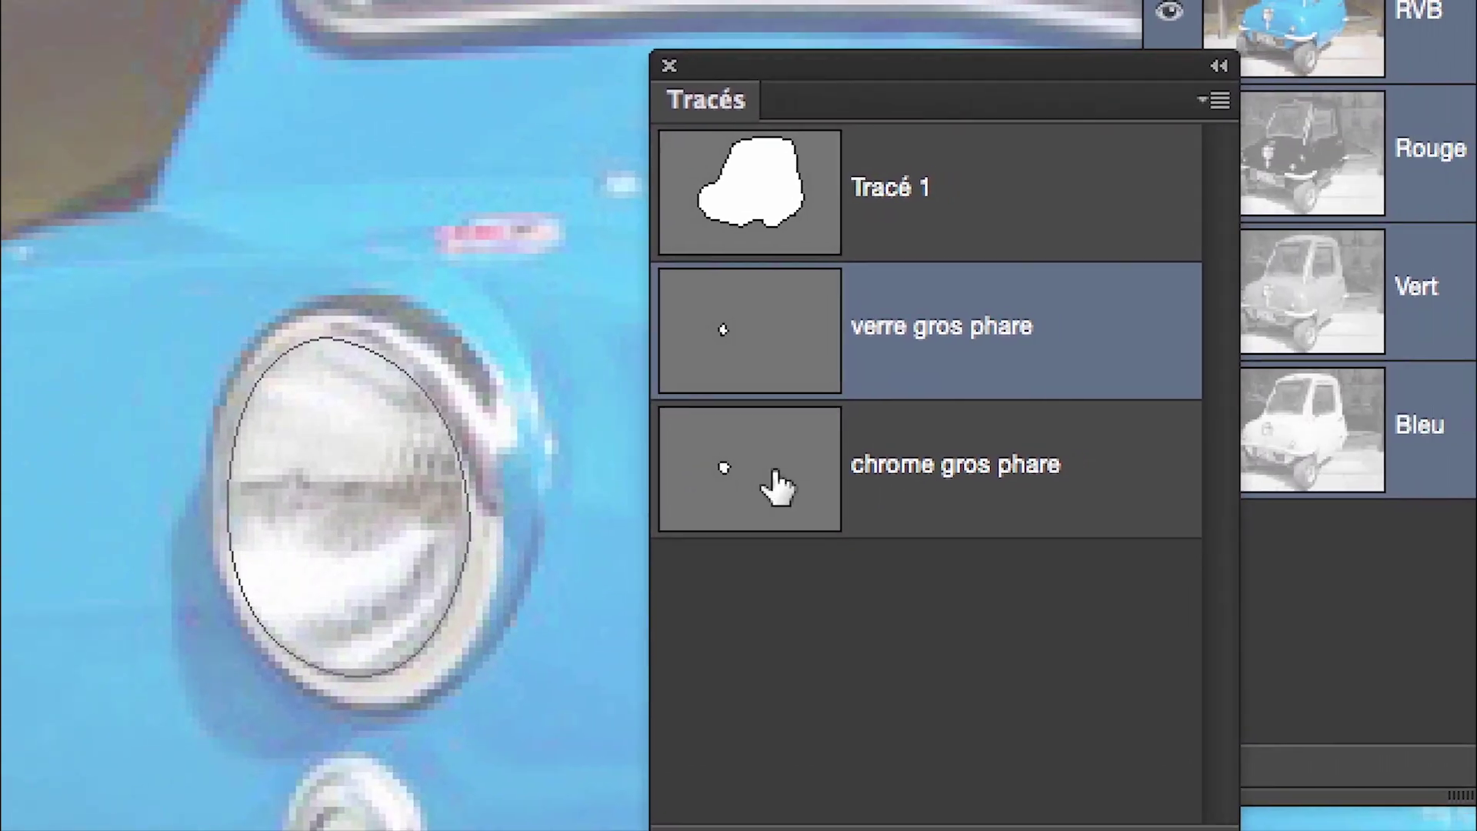
click(872, 535)
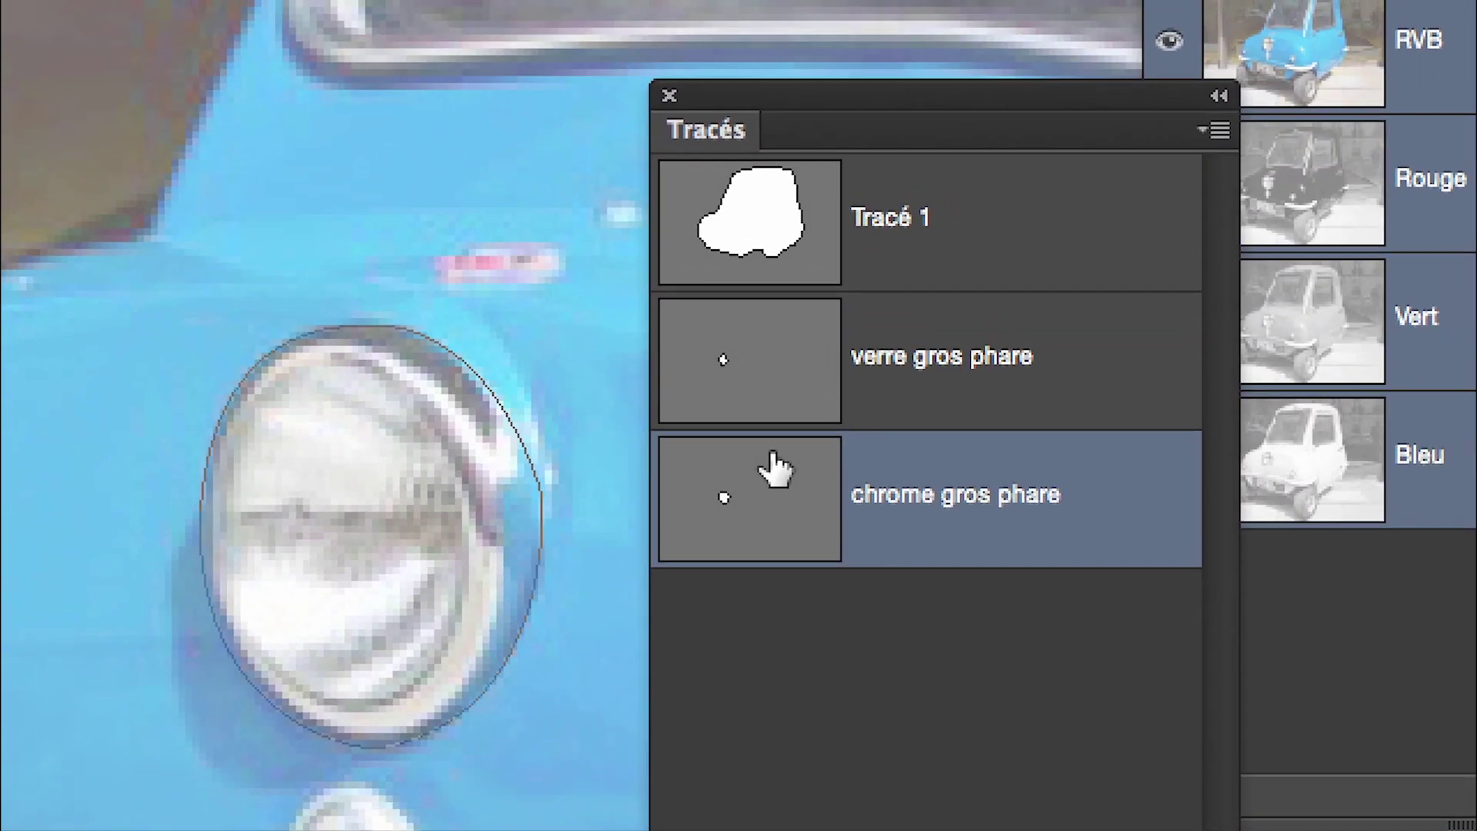
click(760, 365)
click(773, 468)
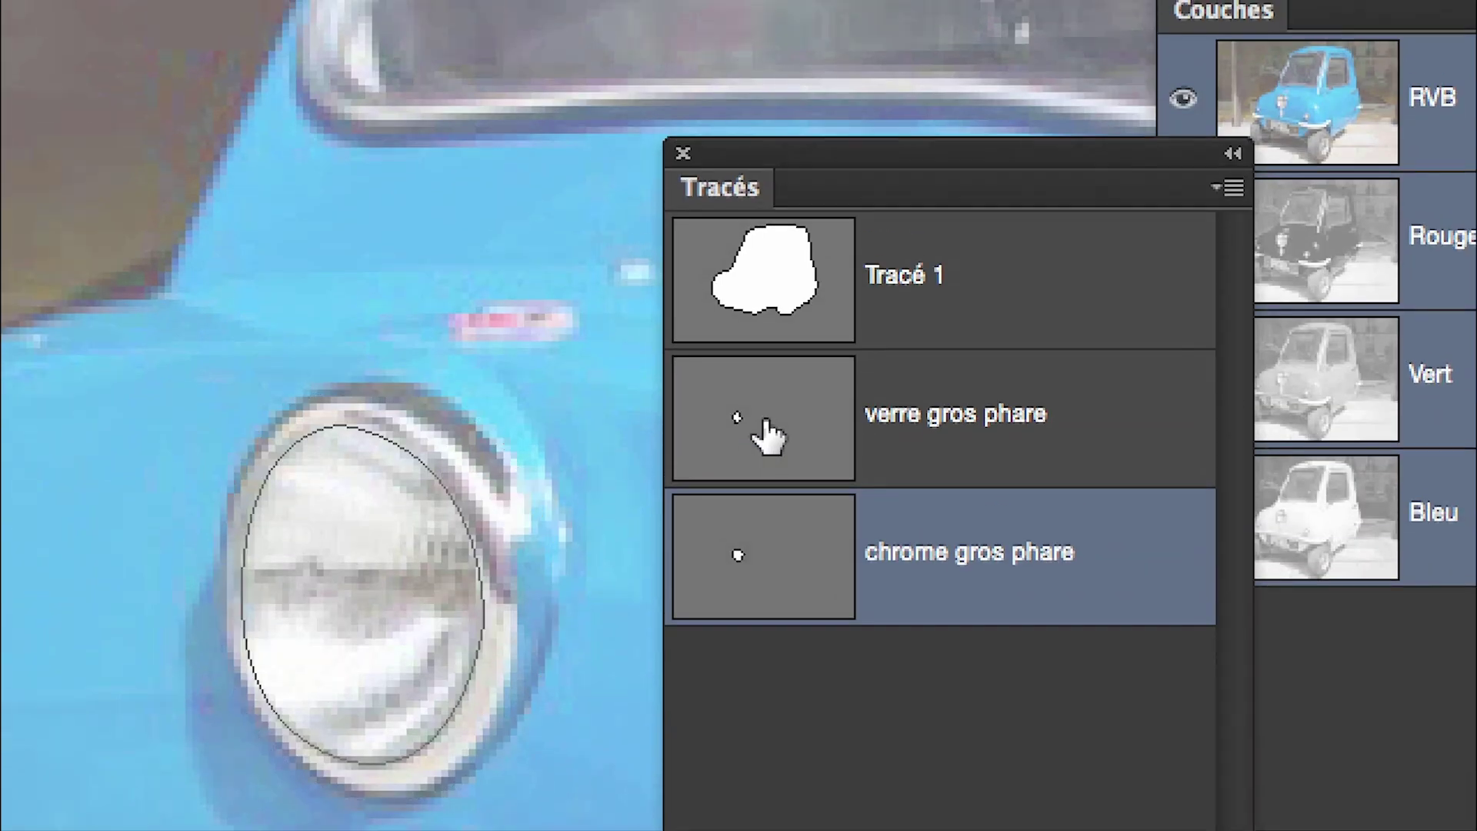
click(761, 432)
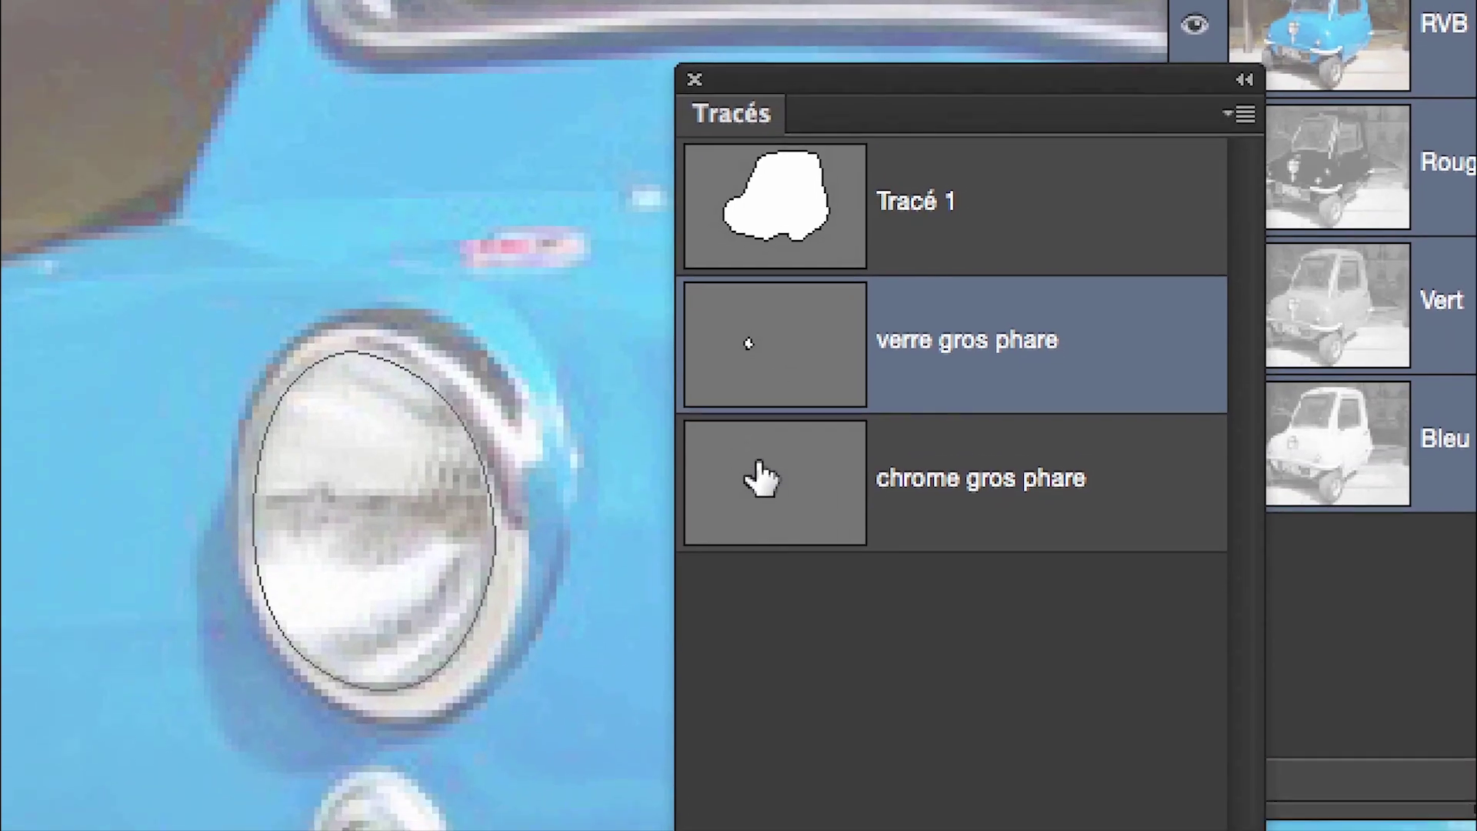
click(757, 514)
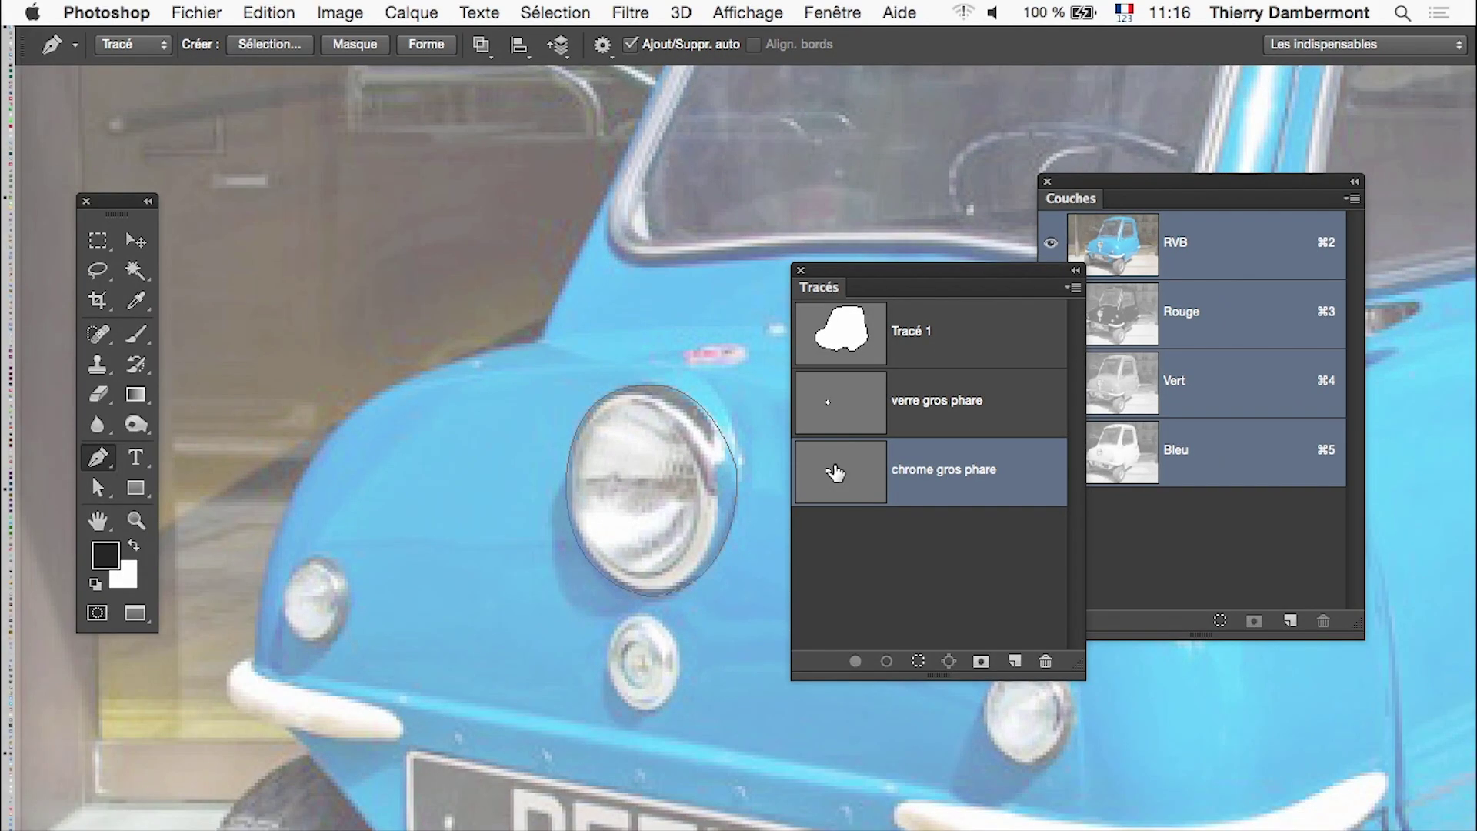
drag(880, 281, 274, 190)
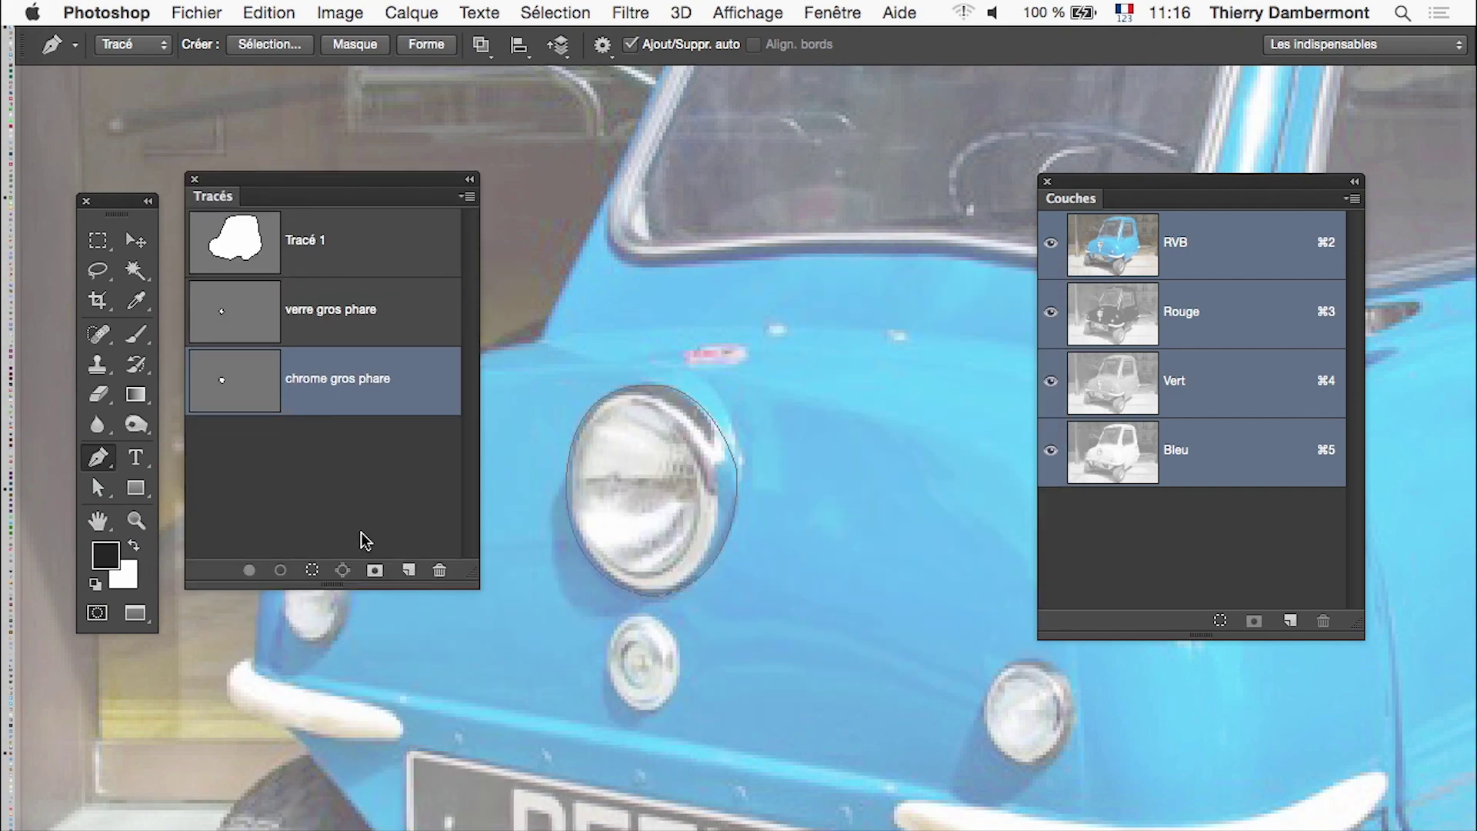
- Create a new empty path and bring the right front bumper into view
click(409, 570)
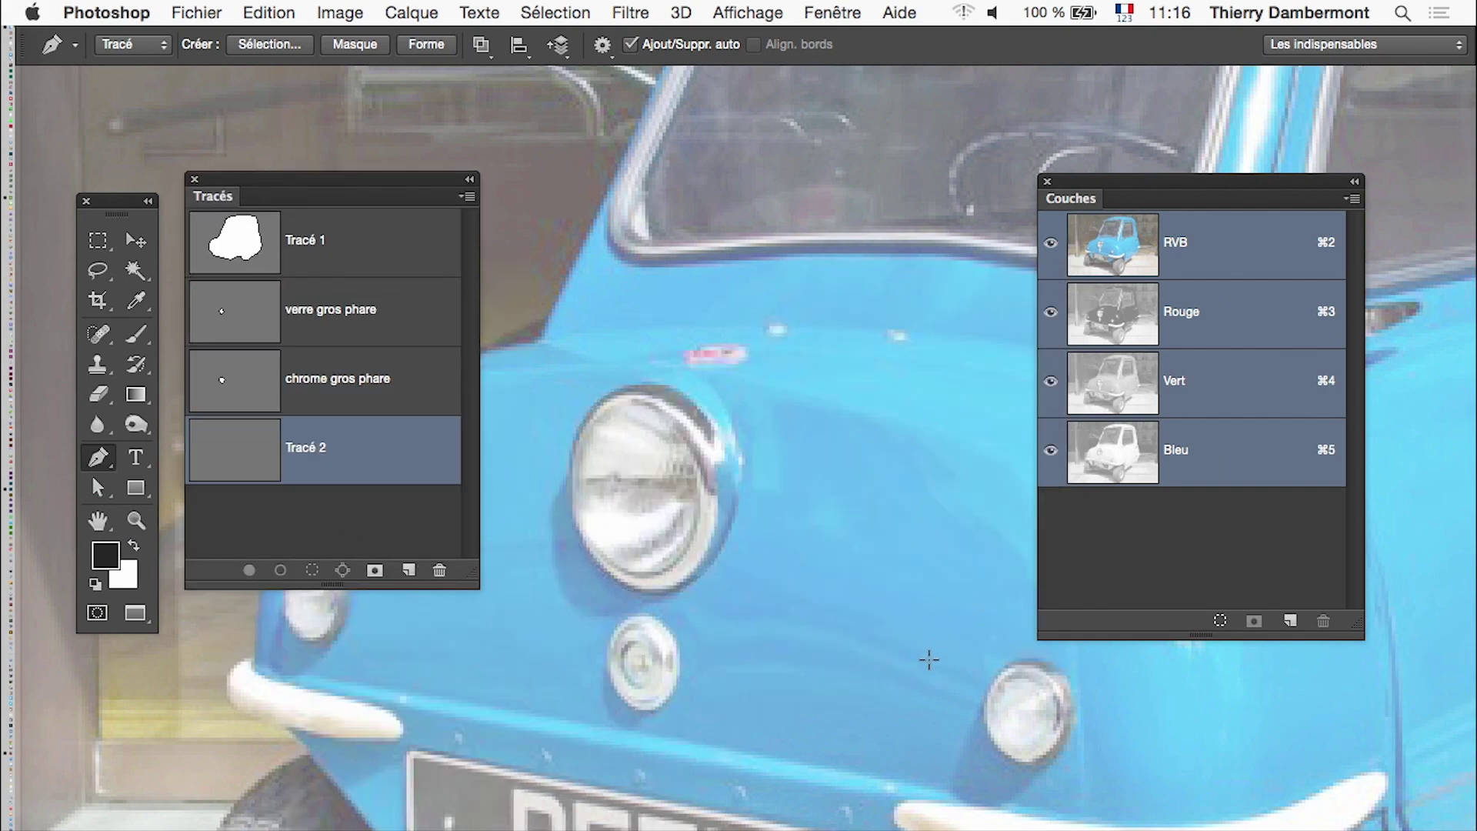
drag(1053, 740, 746, 610)
scroll(752, 732, up, 3)
scroll(739, 696, up, 2)
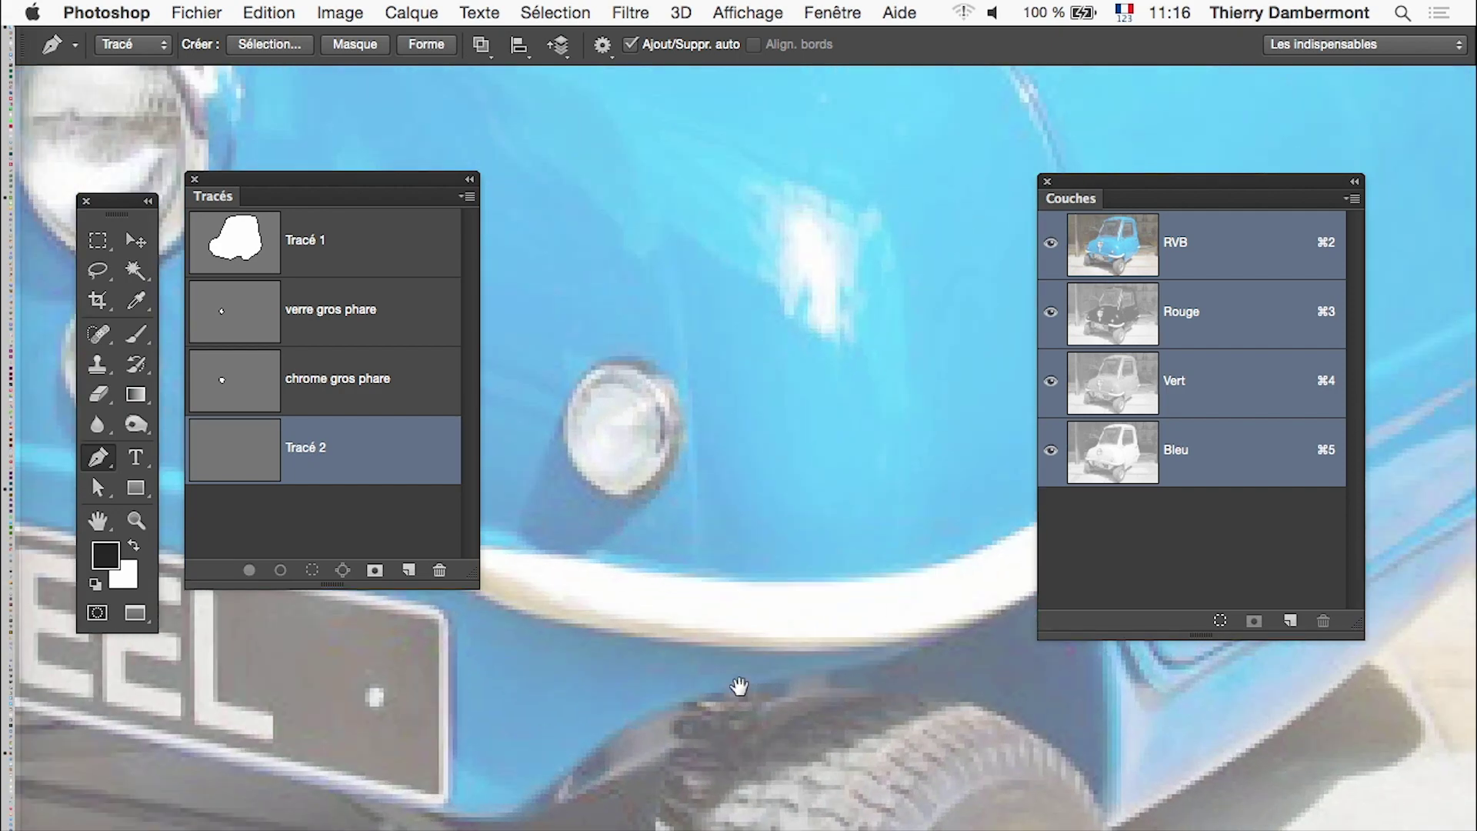
scroll(735, 790, up, 3)
scroll(769, 707, down, 3)
scroll(733, 692, down, 2)
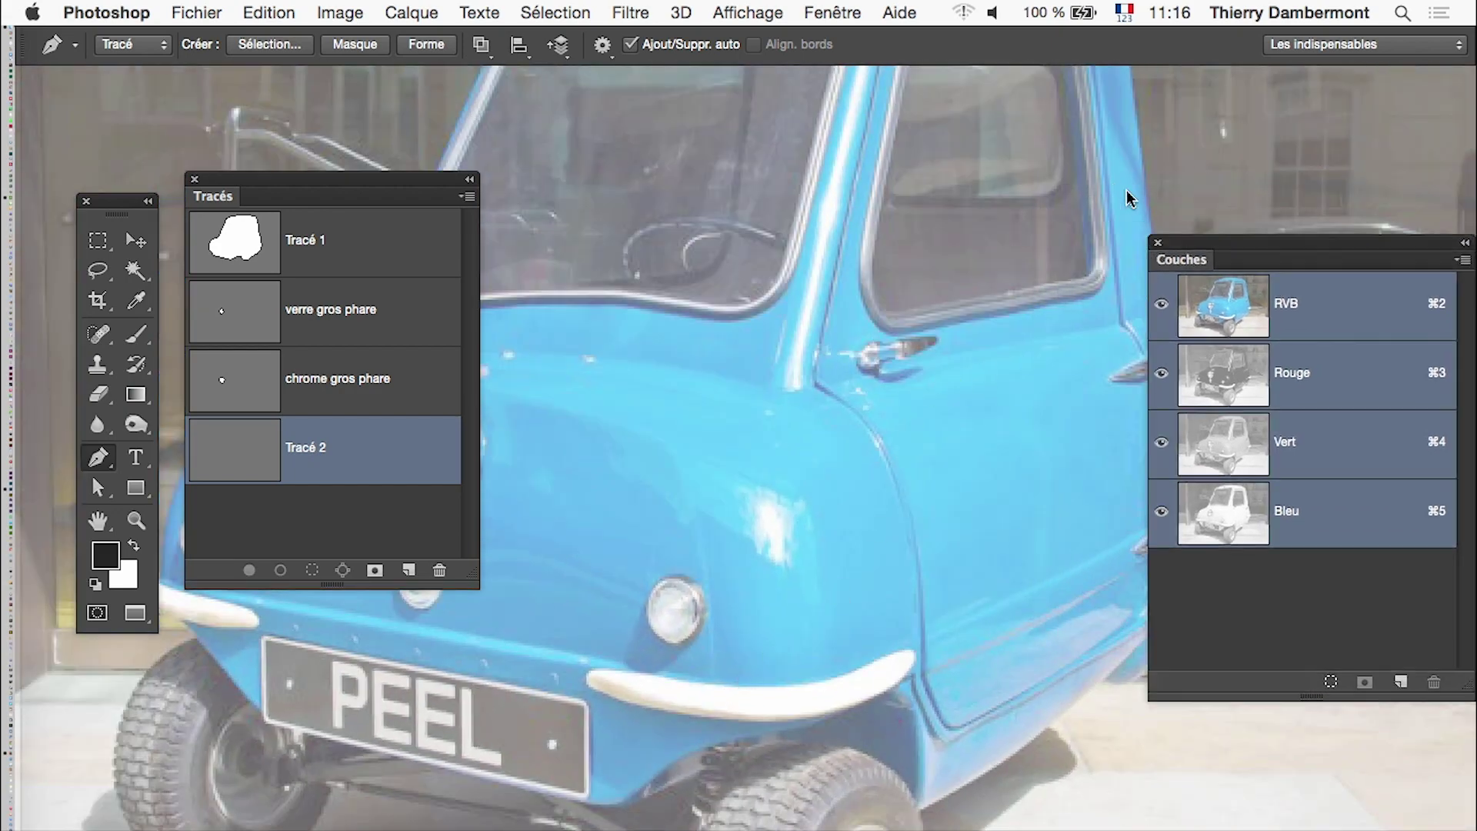
drag(1125, 179, 1250, 266)
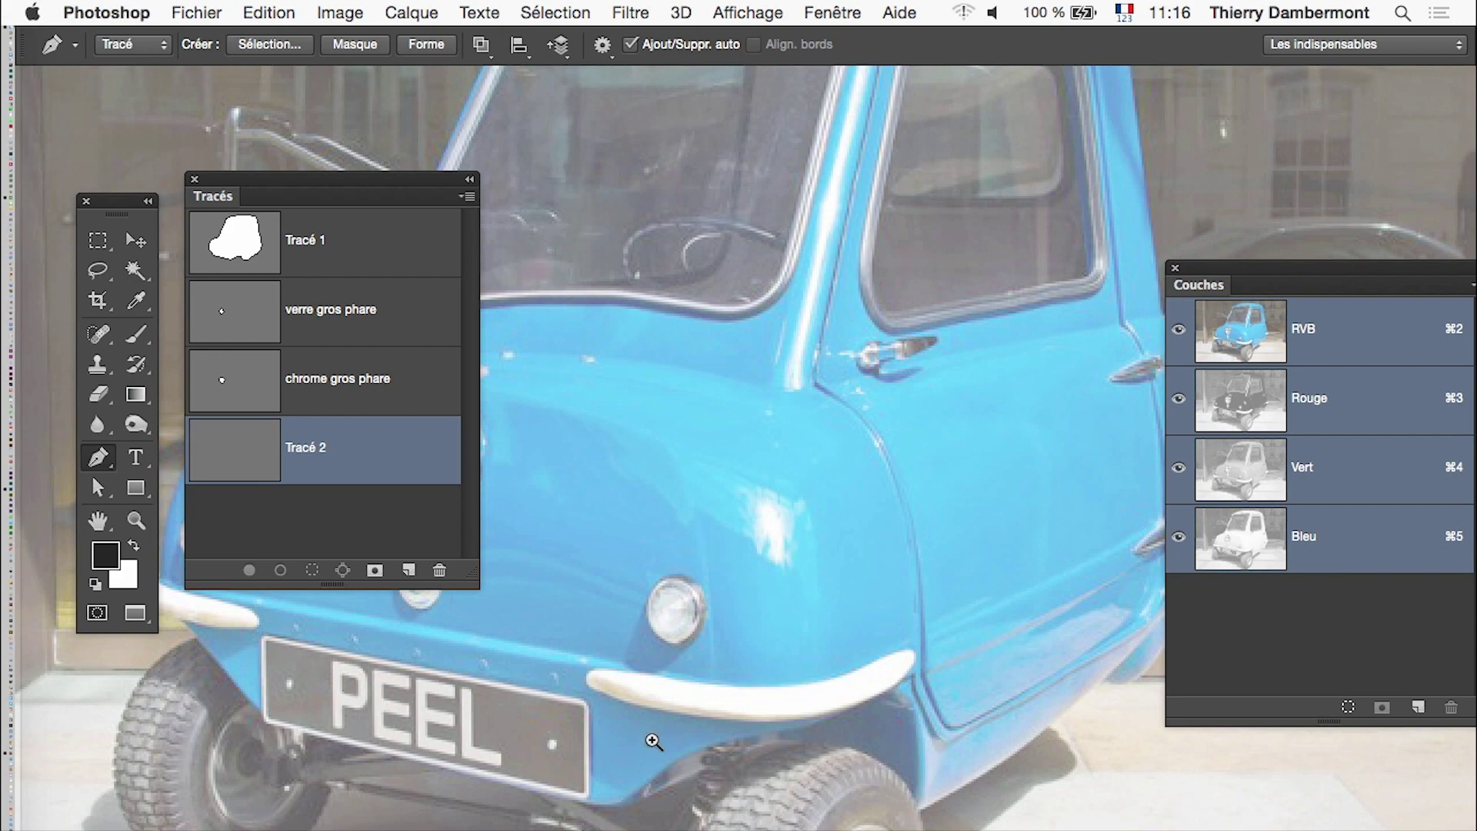
scroll(653, 741, up, 2)
scroll(751, 723, up, 1)
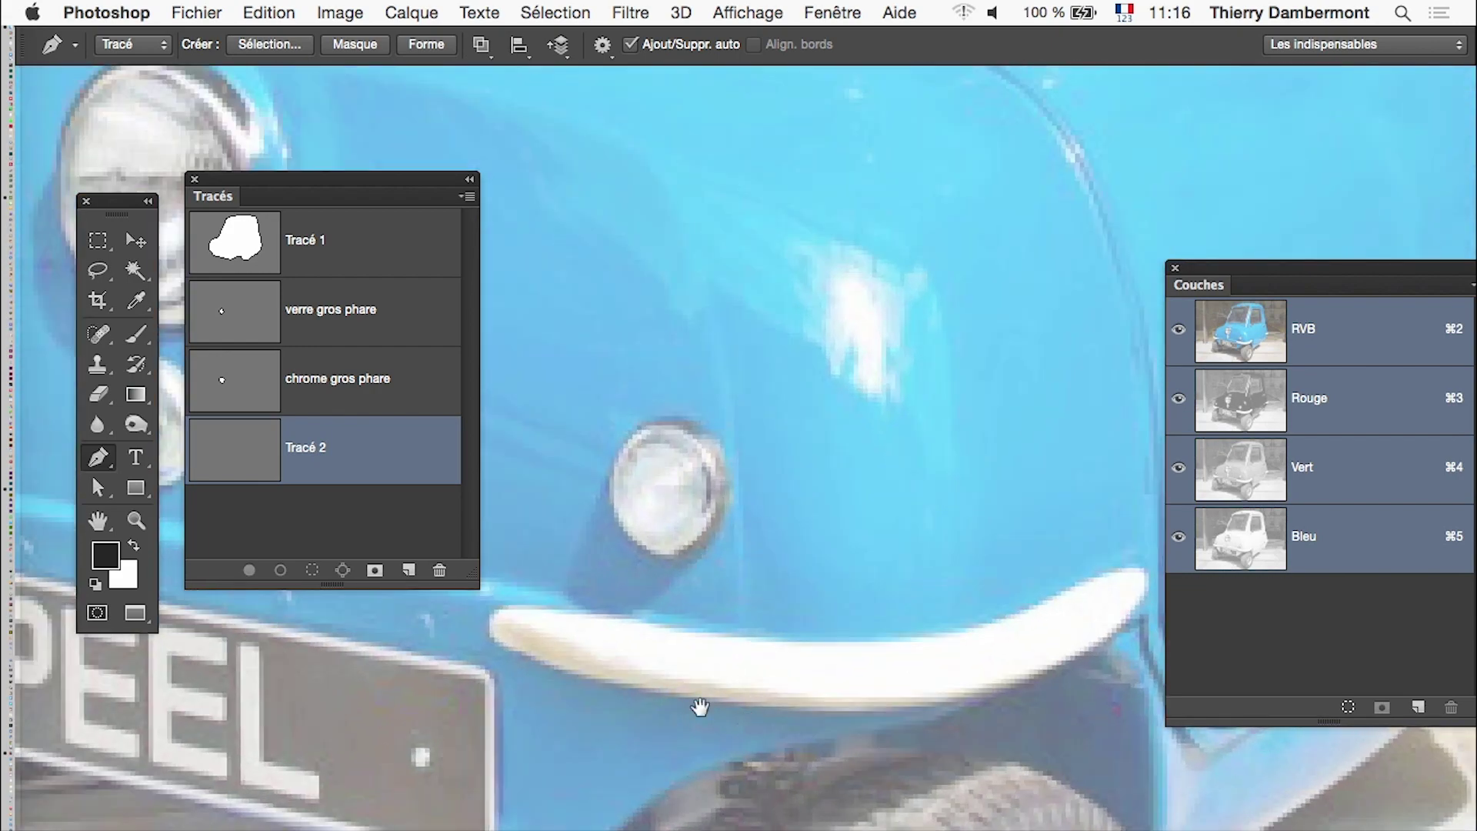
scroll(653, 702, up, 1)
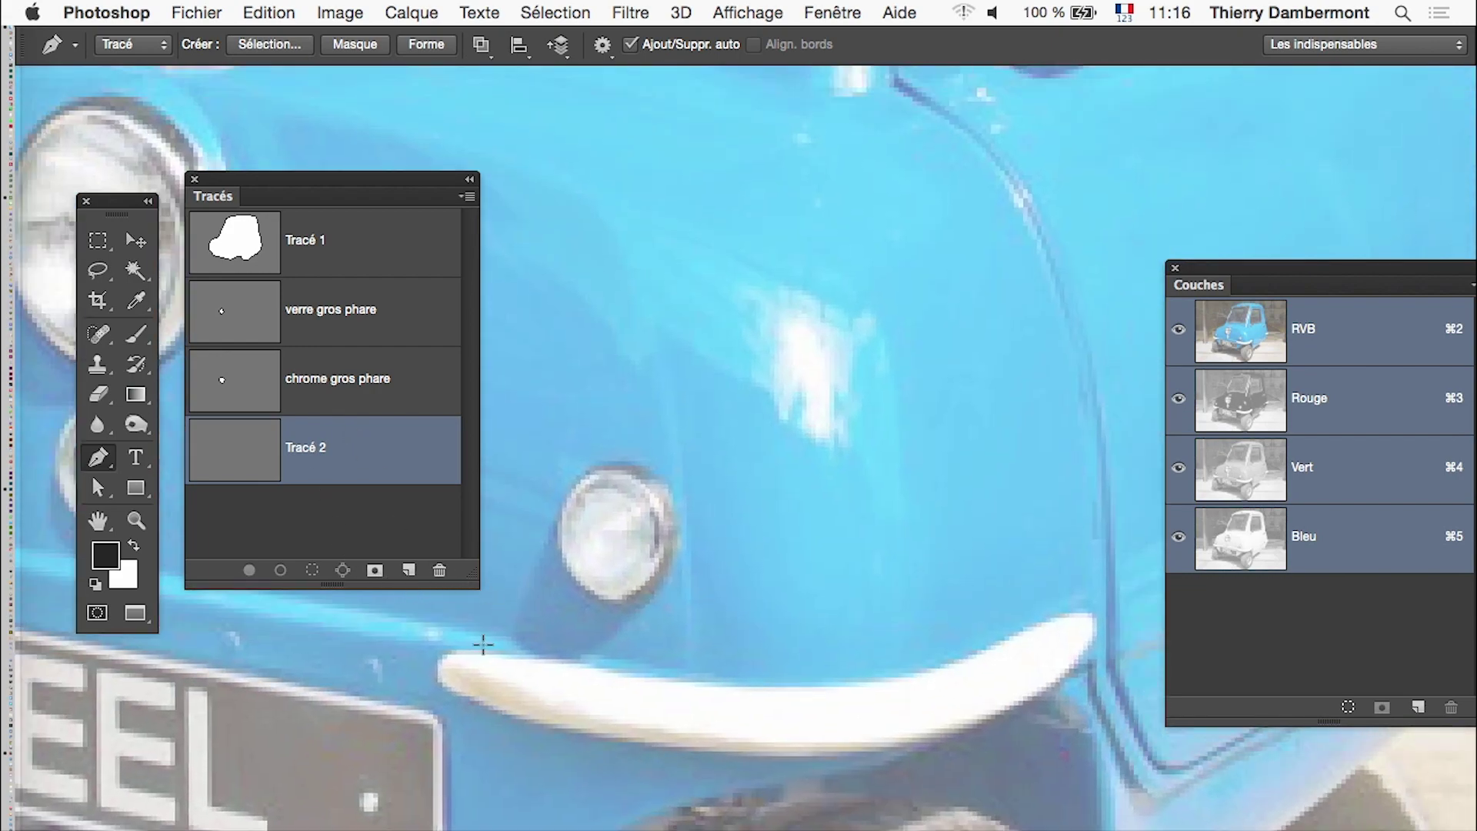
- Trace the bumper's top edge, right tip and lower edge with curved anchors
mouse_move(582, 660)
mouse_down()
mouse_move(600, 663)
mouse_move(570, 664)
mouse_up()
drag(471, 646, 462, 641)
mouse_move(976, 656)
mouse_down()
mouse_move(995, 645)
mouse_move(824, 723)
mouse_up()
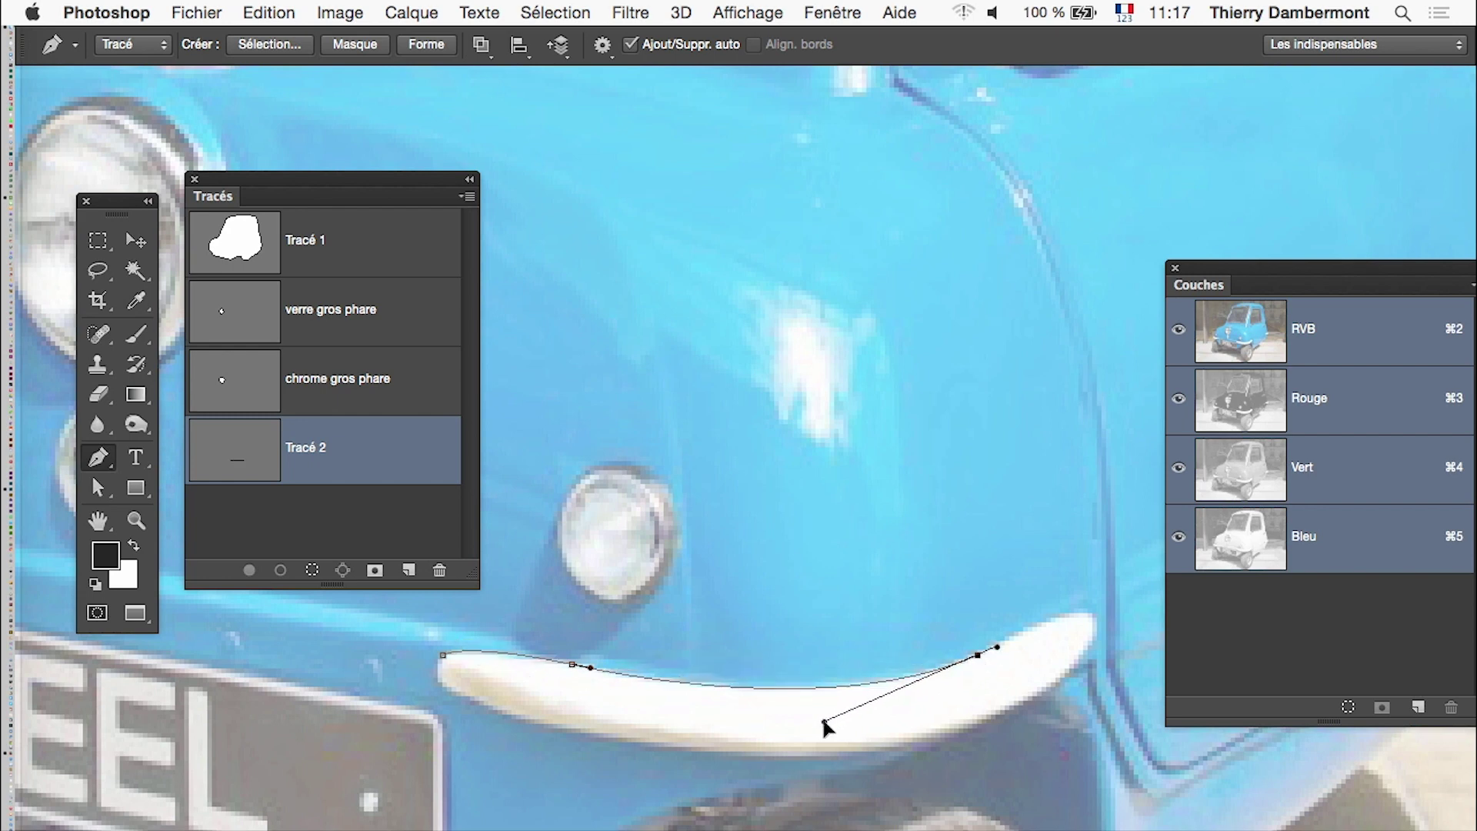
drag(1090, 612, 1096, 616)
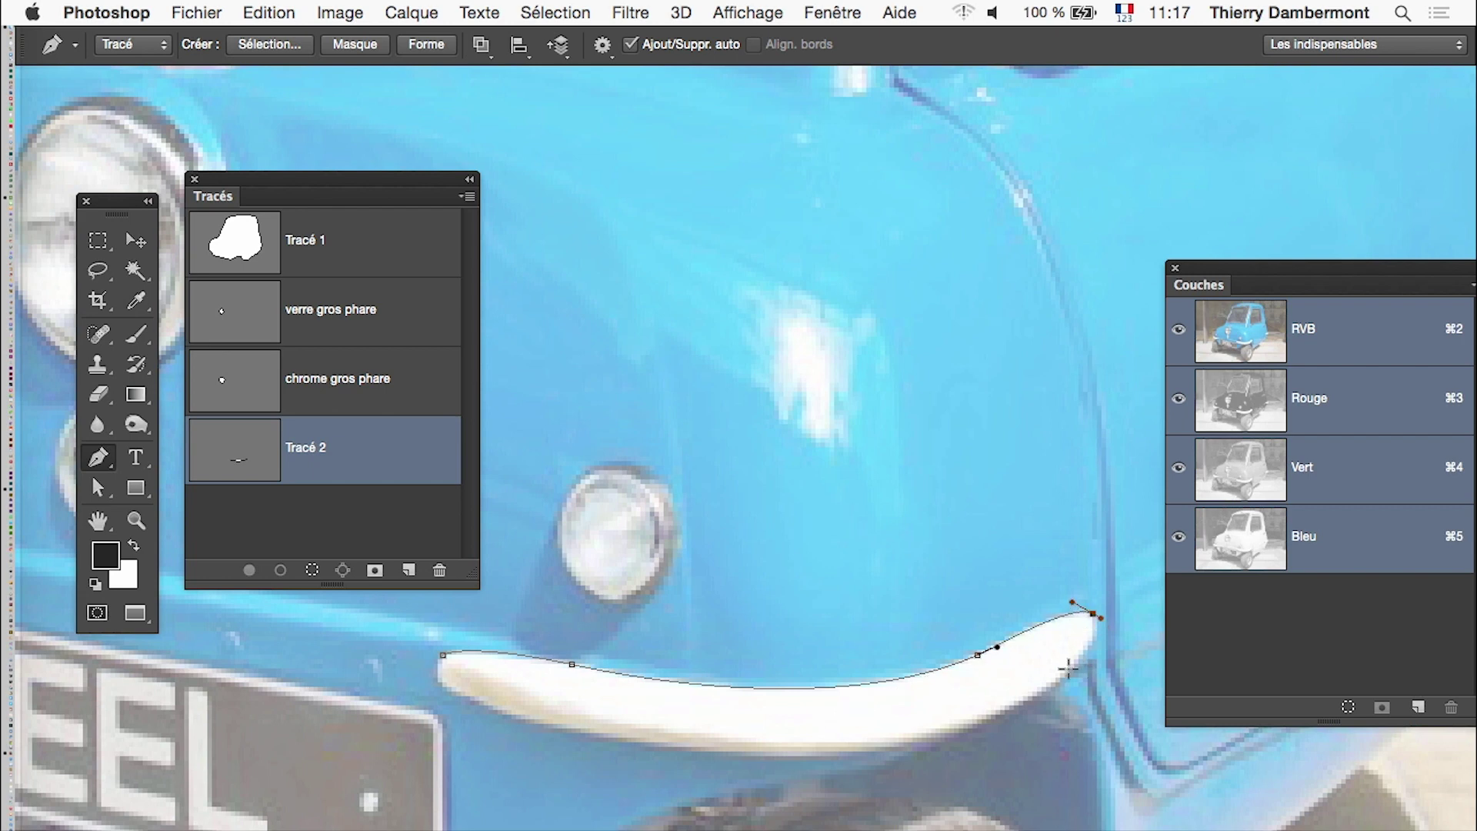
mouse_move(1068, 669)
mouse_down()
mouse_move(1065, 682)
mouse_move(1098, 647)
mouse_up()
drag(800, 755, 952, 757)
click(455, 691)
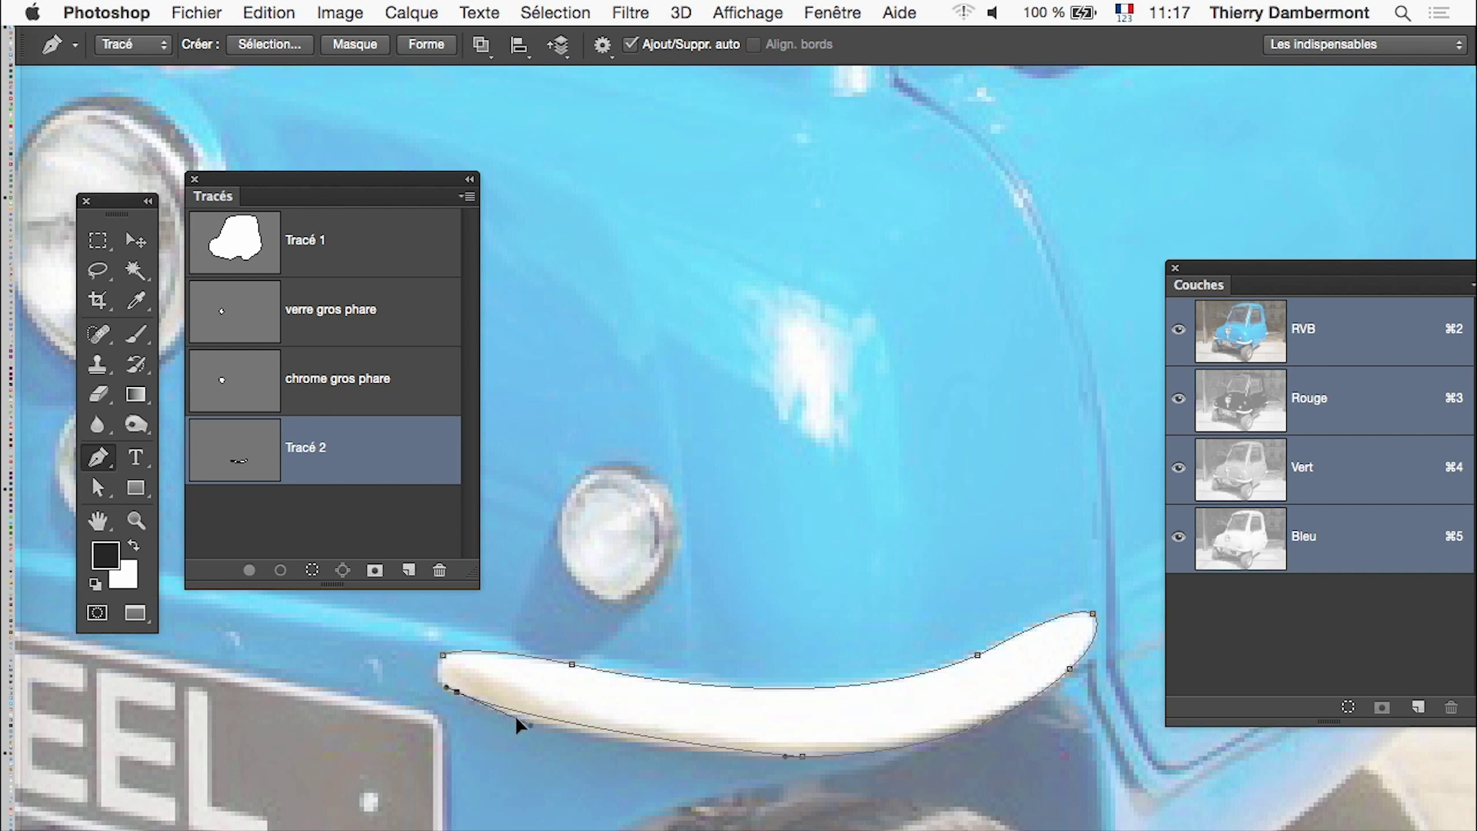
drag(466, 700, 584, 752)
- Zoom in on the left front bumper and trace its top edge to the top-left corner
alt+super+click(511, 692)
mouse_move(467, 717)
mouse_down()
mouse_move(805, 737)
mouse_move(1054, 642)
mouse_up()
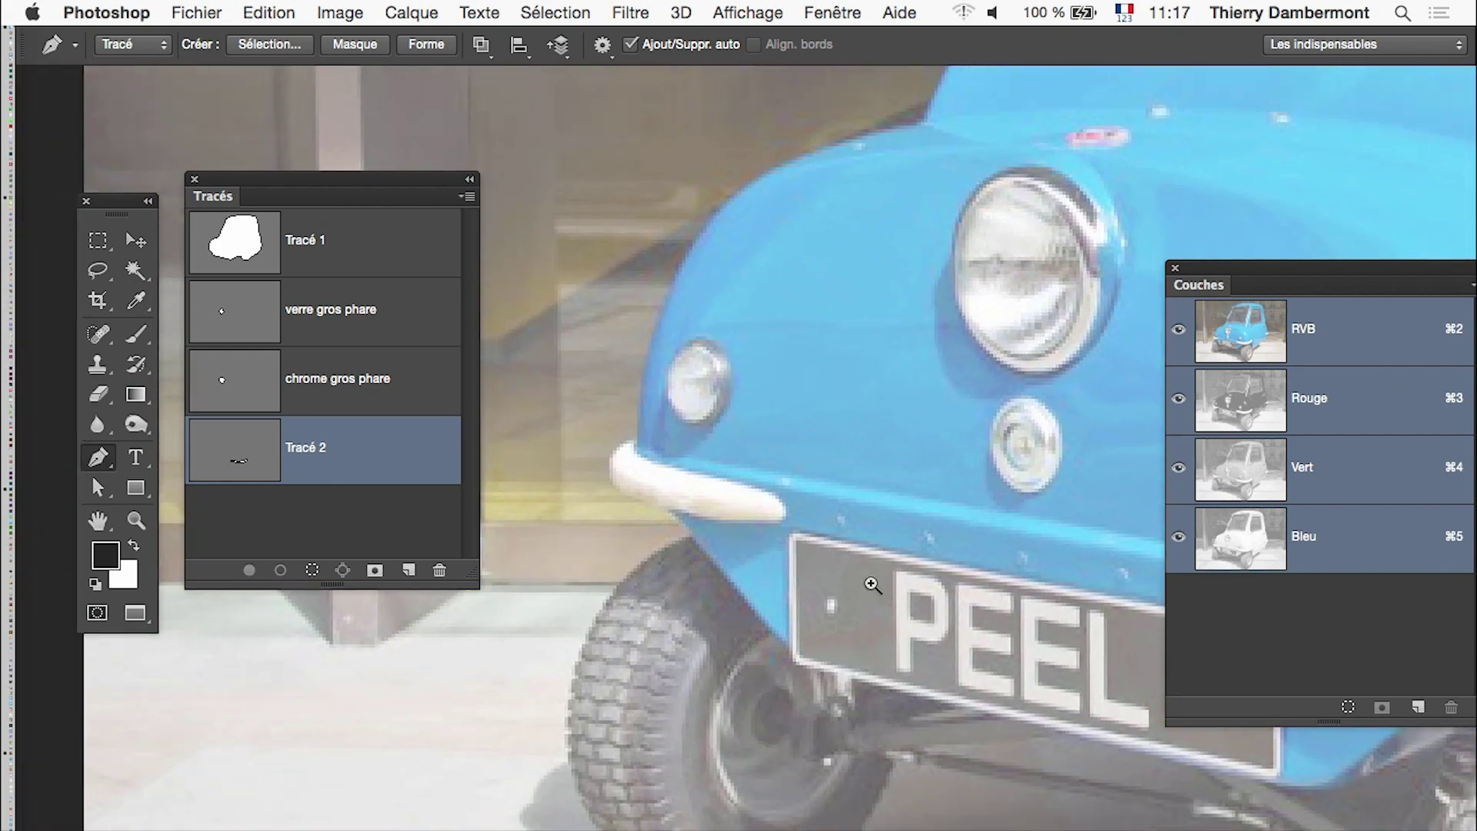
super+click(751, 518)
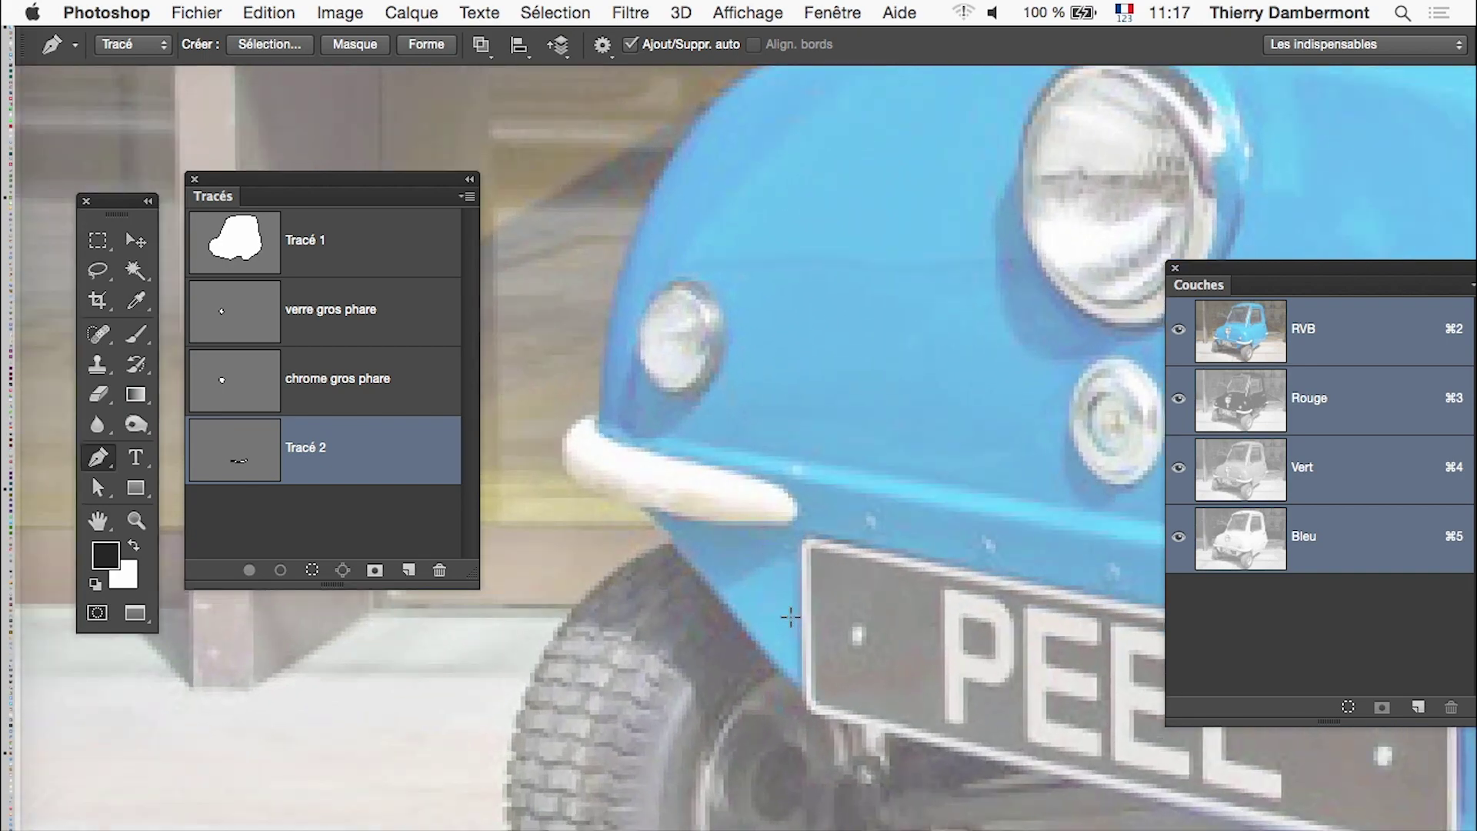
click(784, 489)
drag(669, 460, 740, 470)
drag(595, 418, 596, 440)
mouse_move(600, 437)
mouse_down()
mouse_move(607, 453)
mouse_move(600, 416)
mouse_move(561, 460)
mouse_move(564, 415)
mouse_up()
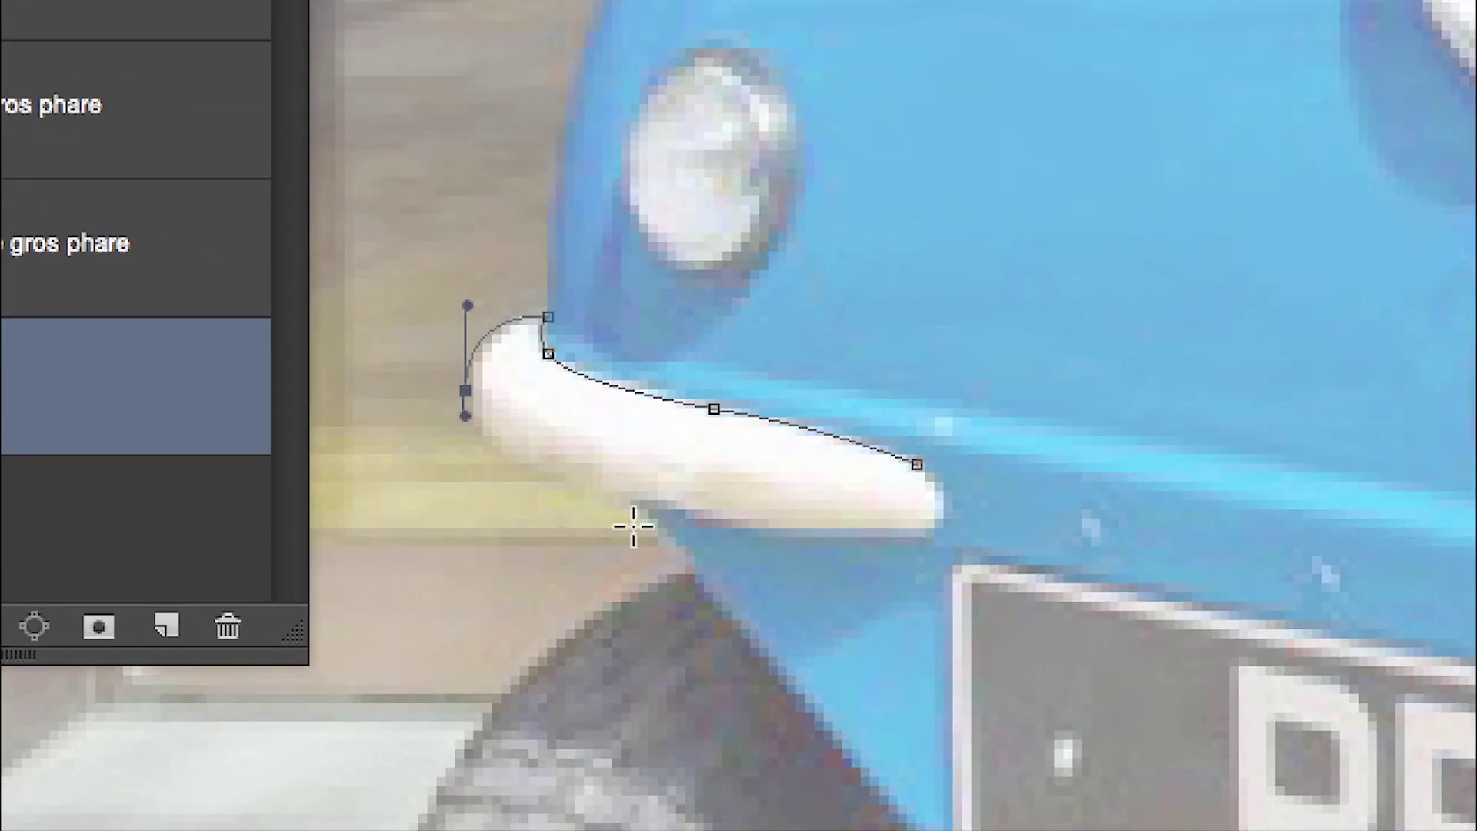
- Trace the left bumper's underside and tip to close its outline, then zoom out
drag(656, 520, 674, 520)
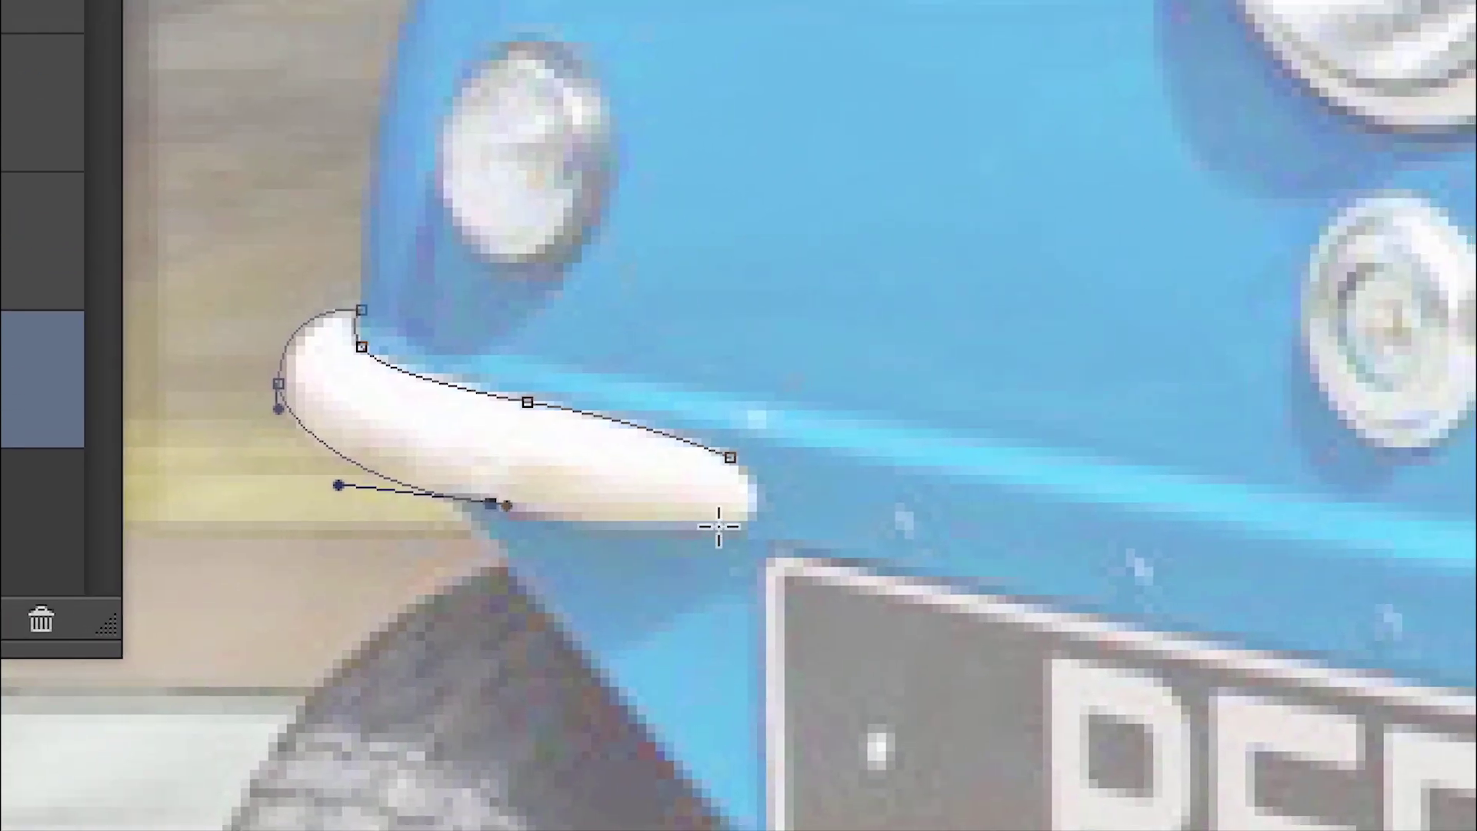
drag(721, 527, 747, 520)
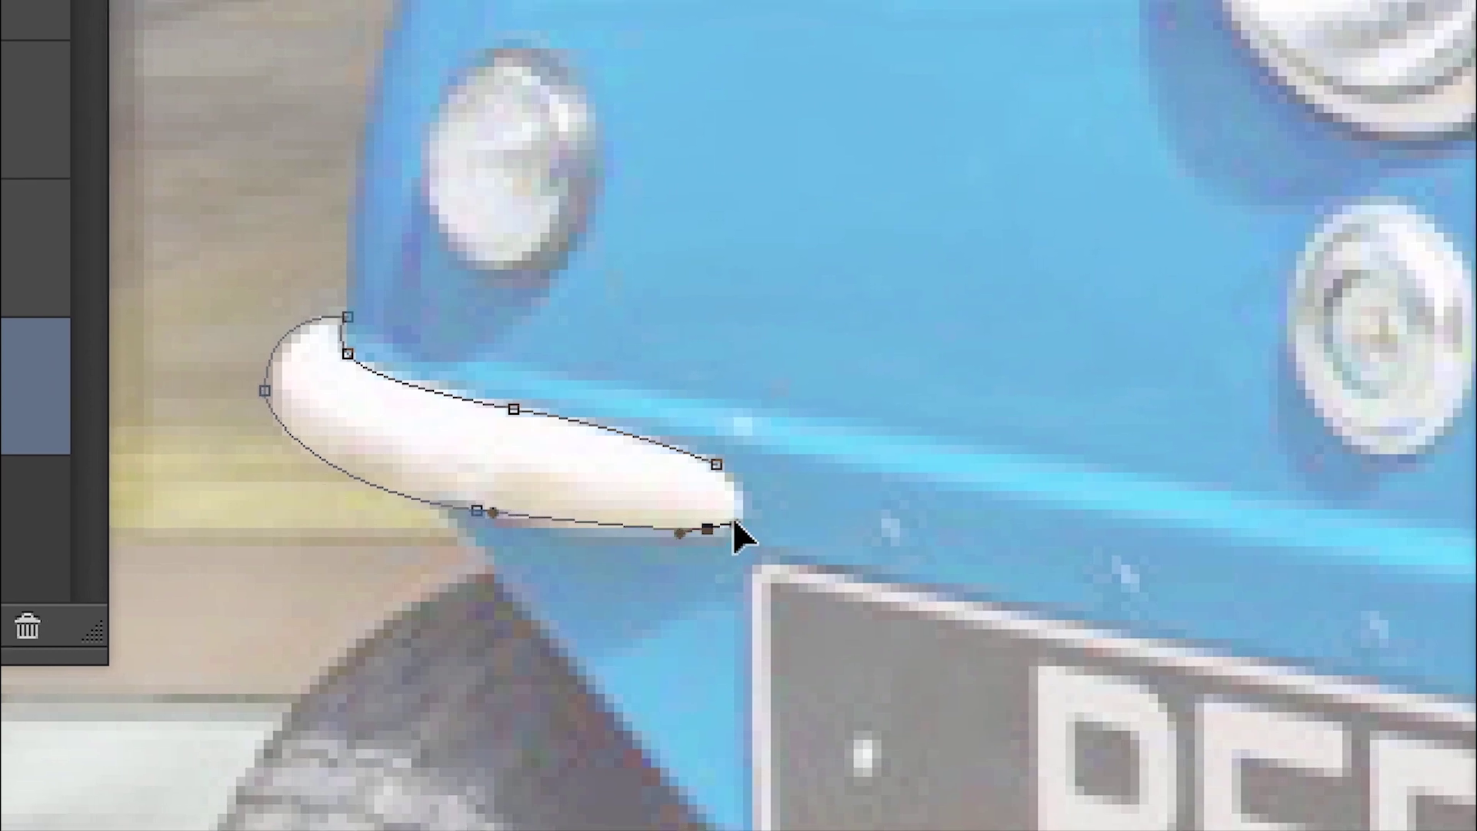
drag(732, 510, 709, 498)
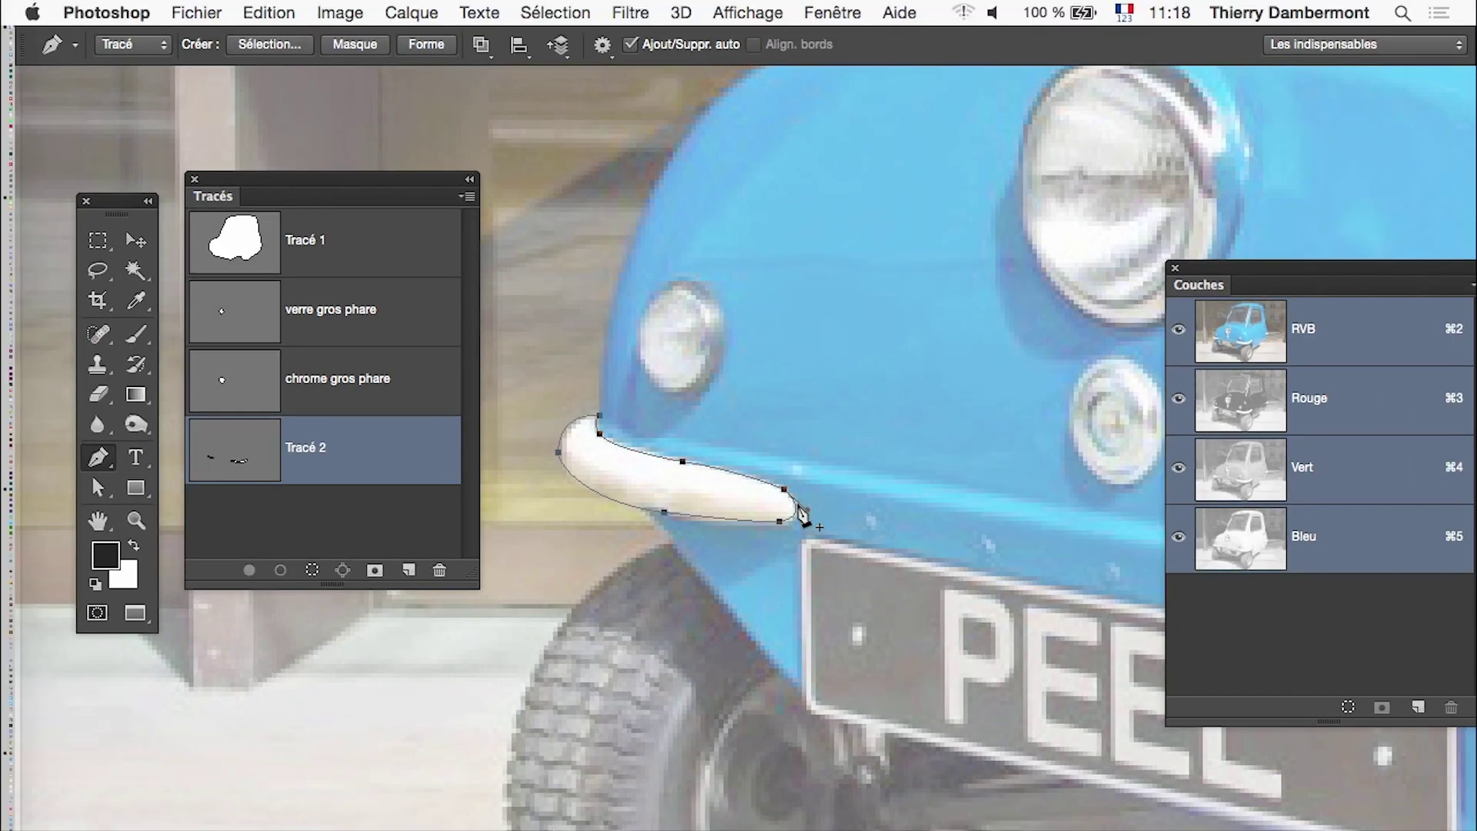
ctrl+click(779, 521)
alt+super+click(896, 643)
alt+super+click(963, 677)
scroll(923, 669, right, 5)
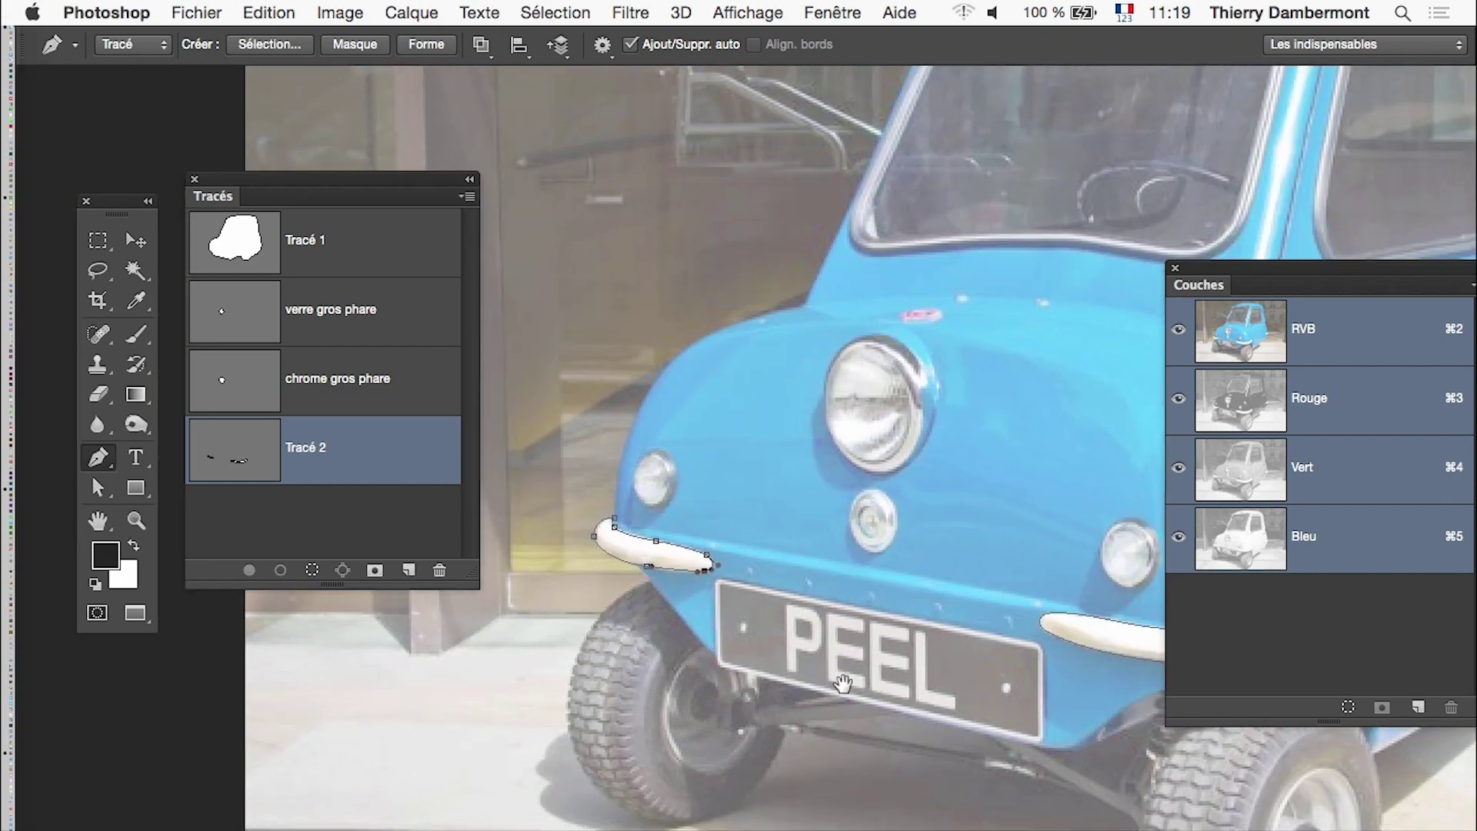
scroll(923, 670, down, 2)
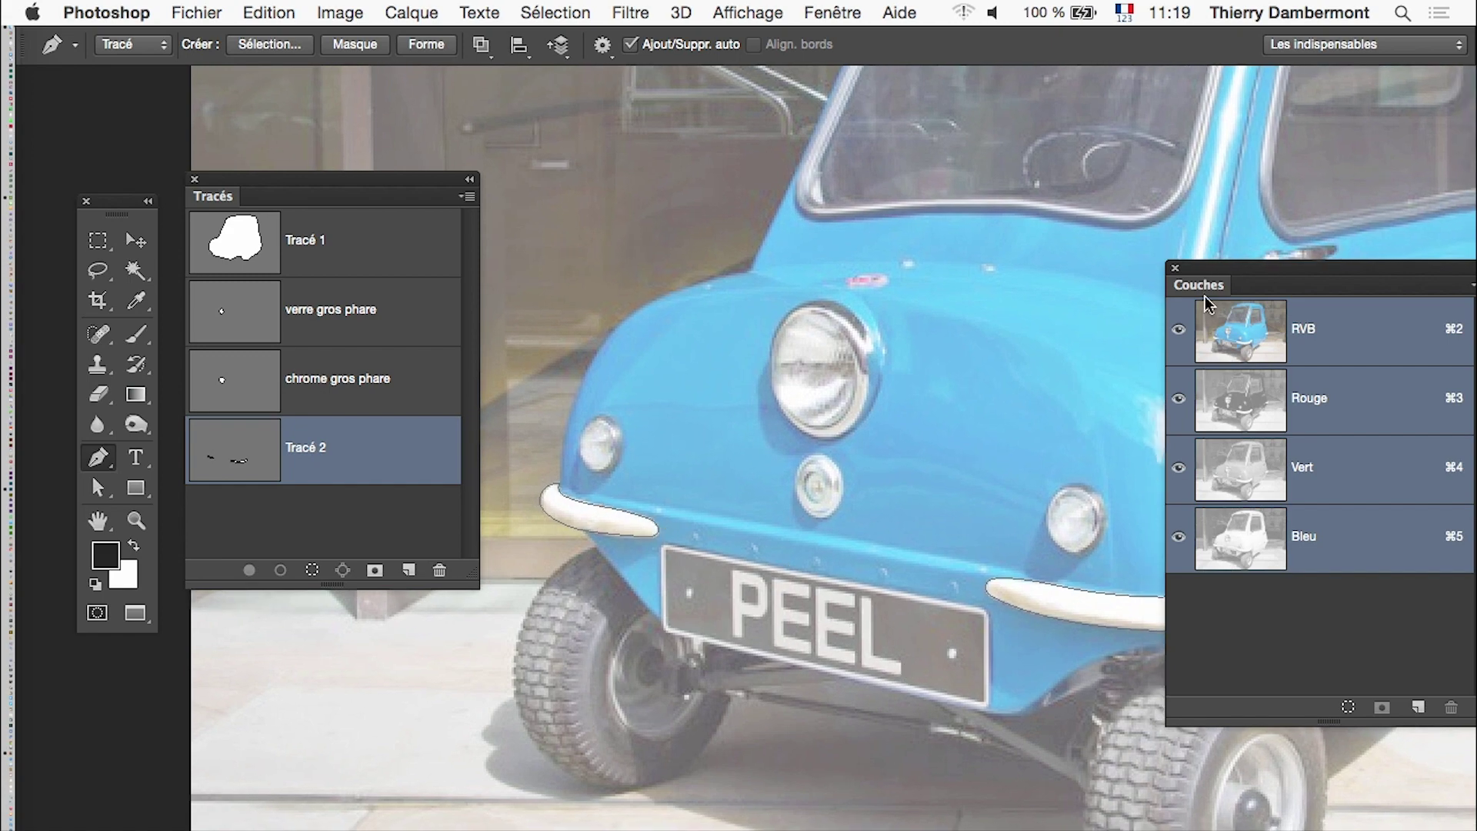
- Rename the Tracé 2 bumper path to 'pare-choc' and add a fresh empty path for the plate
drag(1209, 268, 1112, 721)
scroll(925, 478, down, 5)
scroll(925, 478, right, 2)
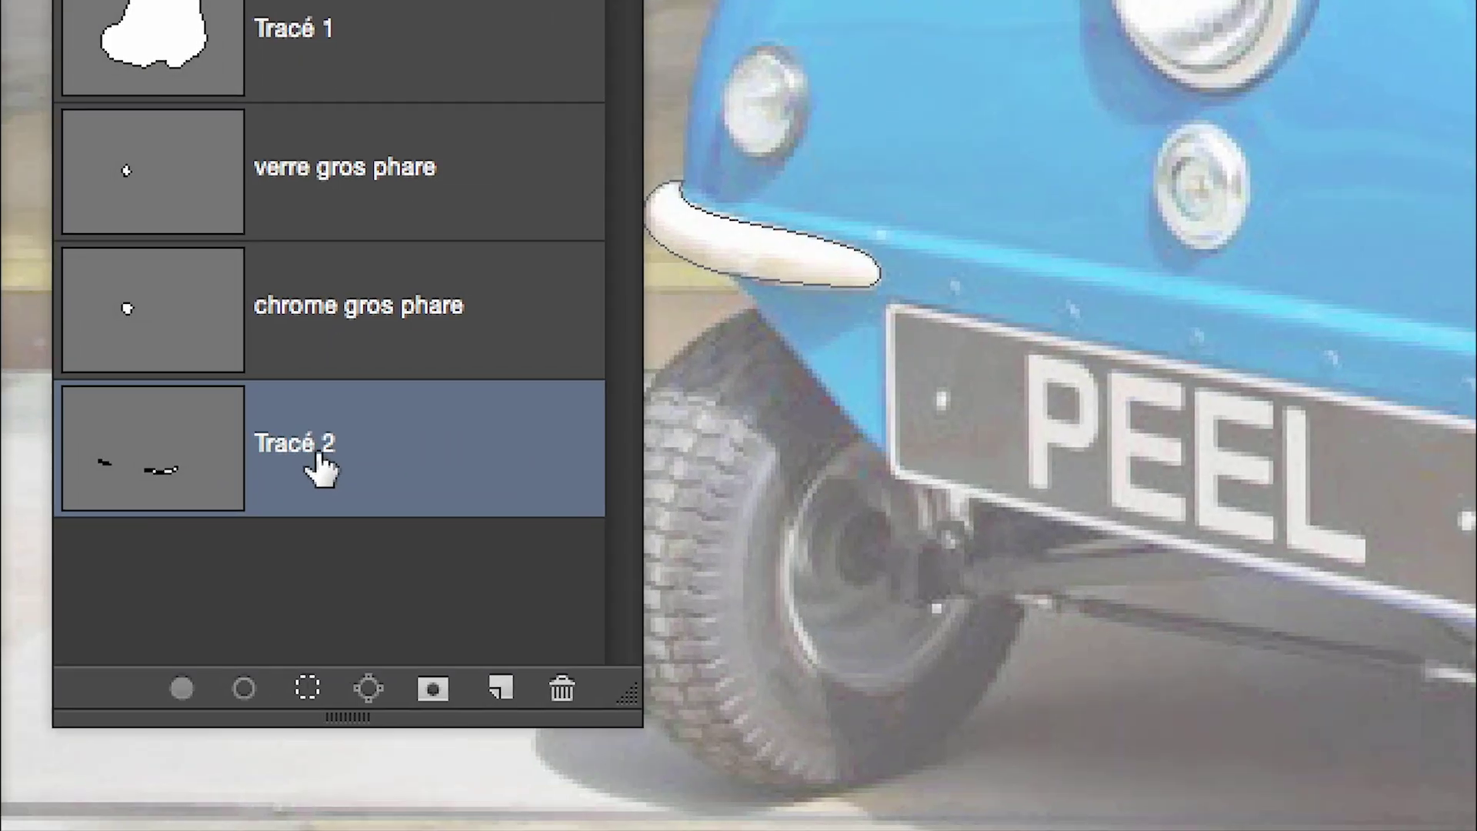
double_click(319, 446)
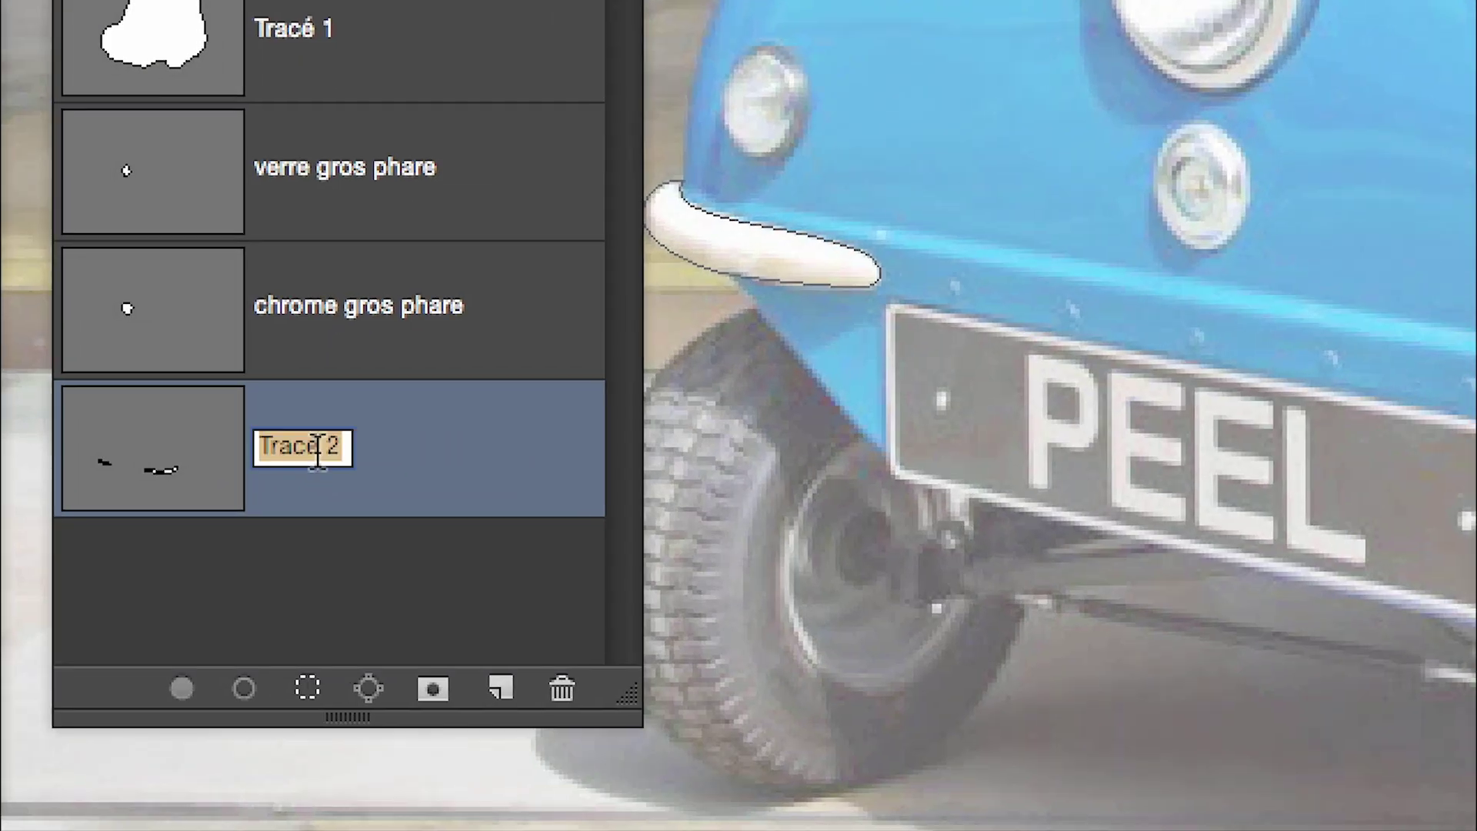
text(pare)
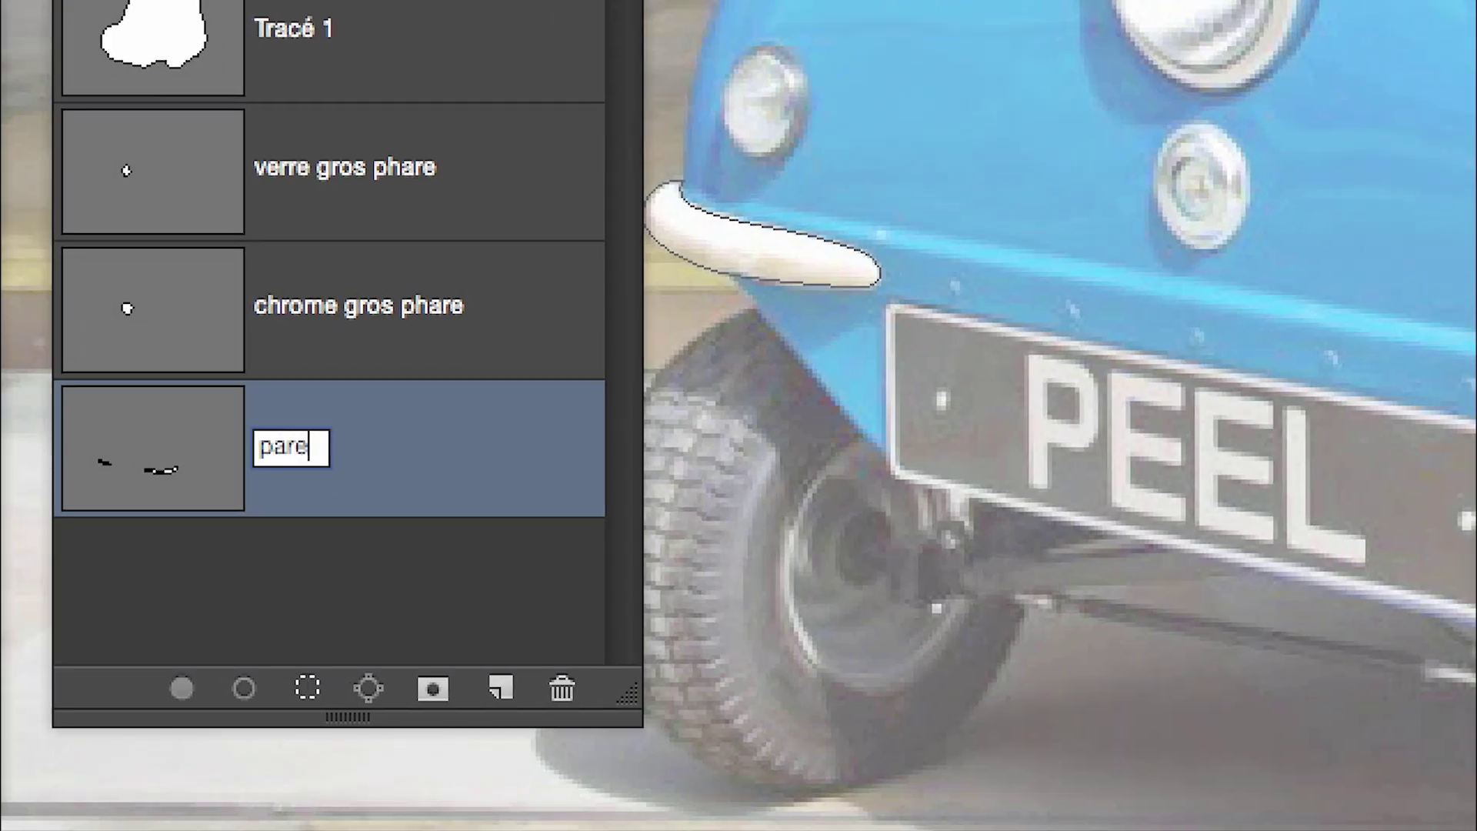
text(-choc)
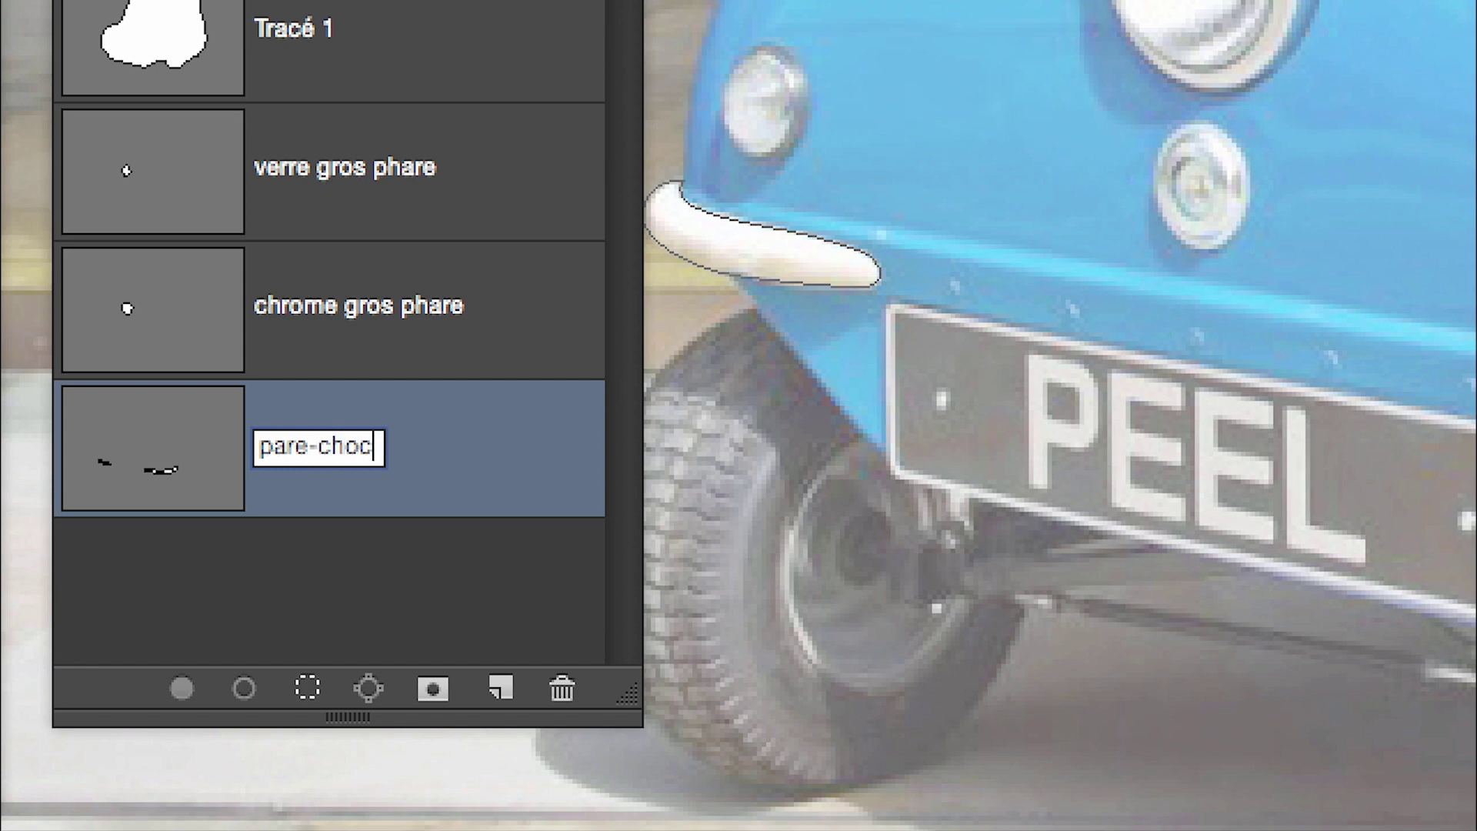
key(Return)
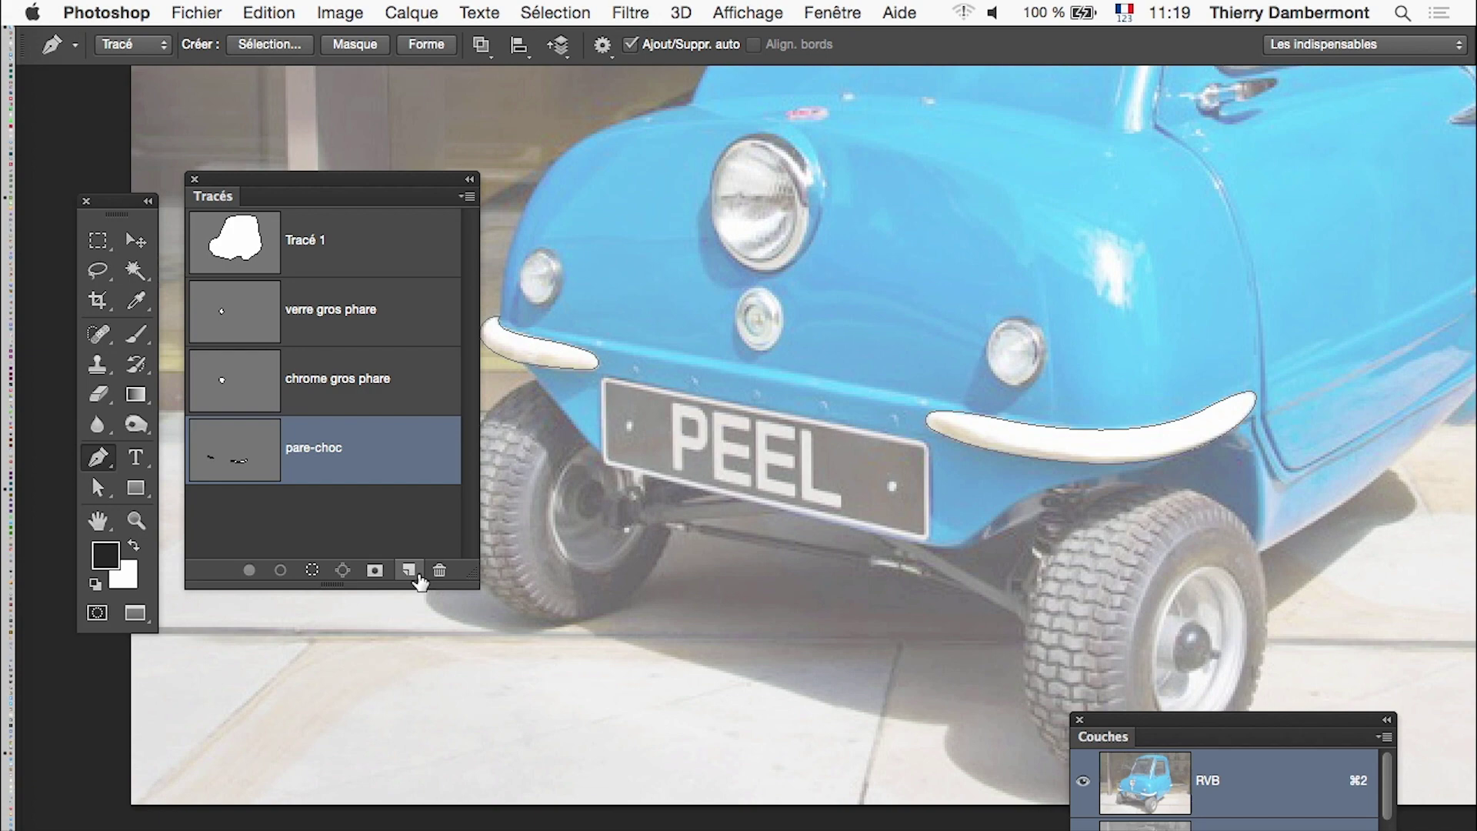
click(408, 569)
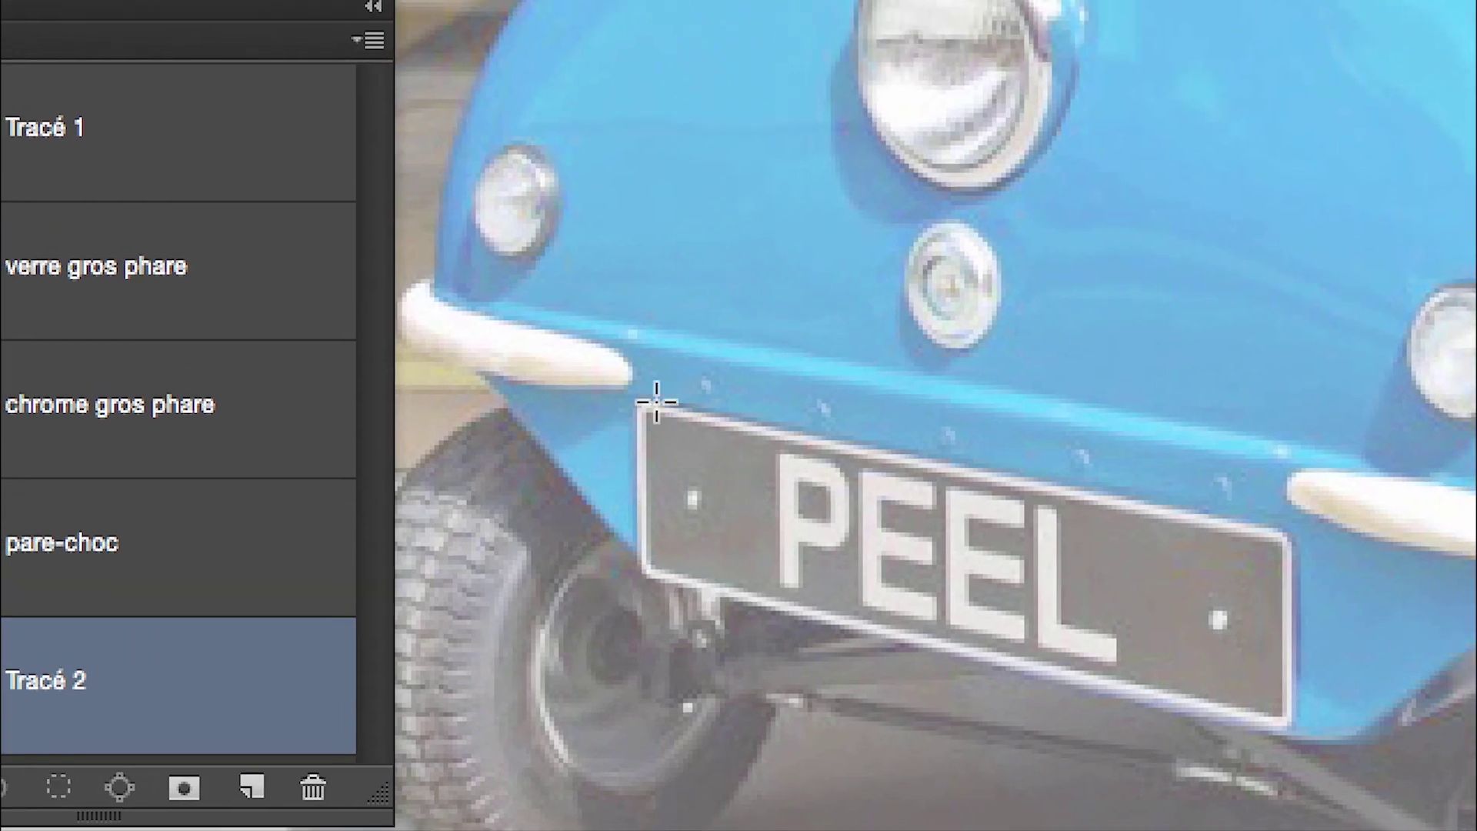
- Outline the PEEL licence plate with corner anchors and rounded curved corners, closing the path
click(655, 401)
click(1286, 531)
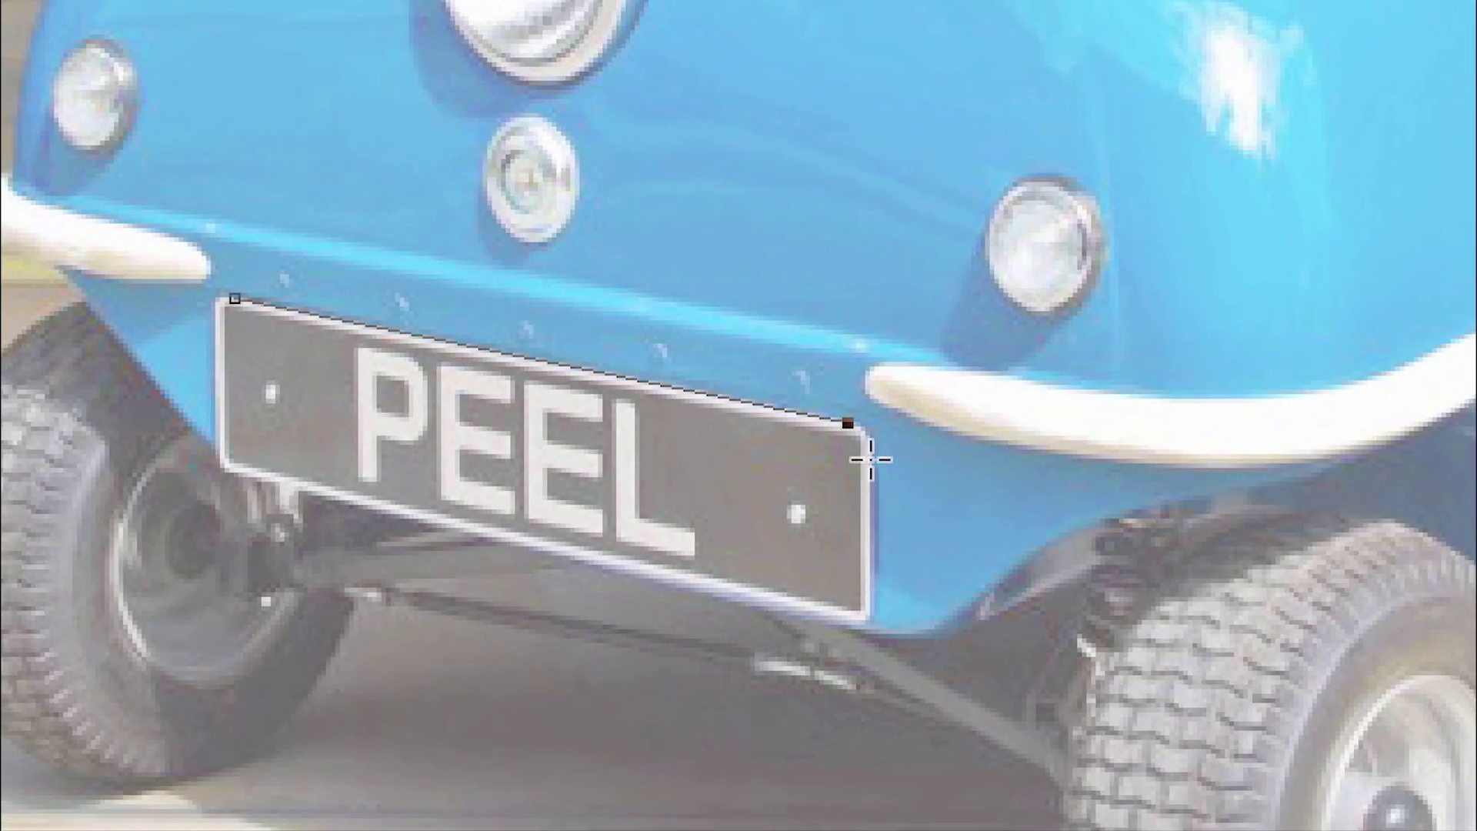
drag(869, 460, 866, 486)
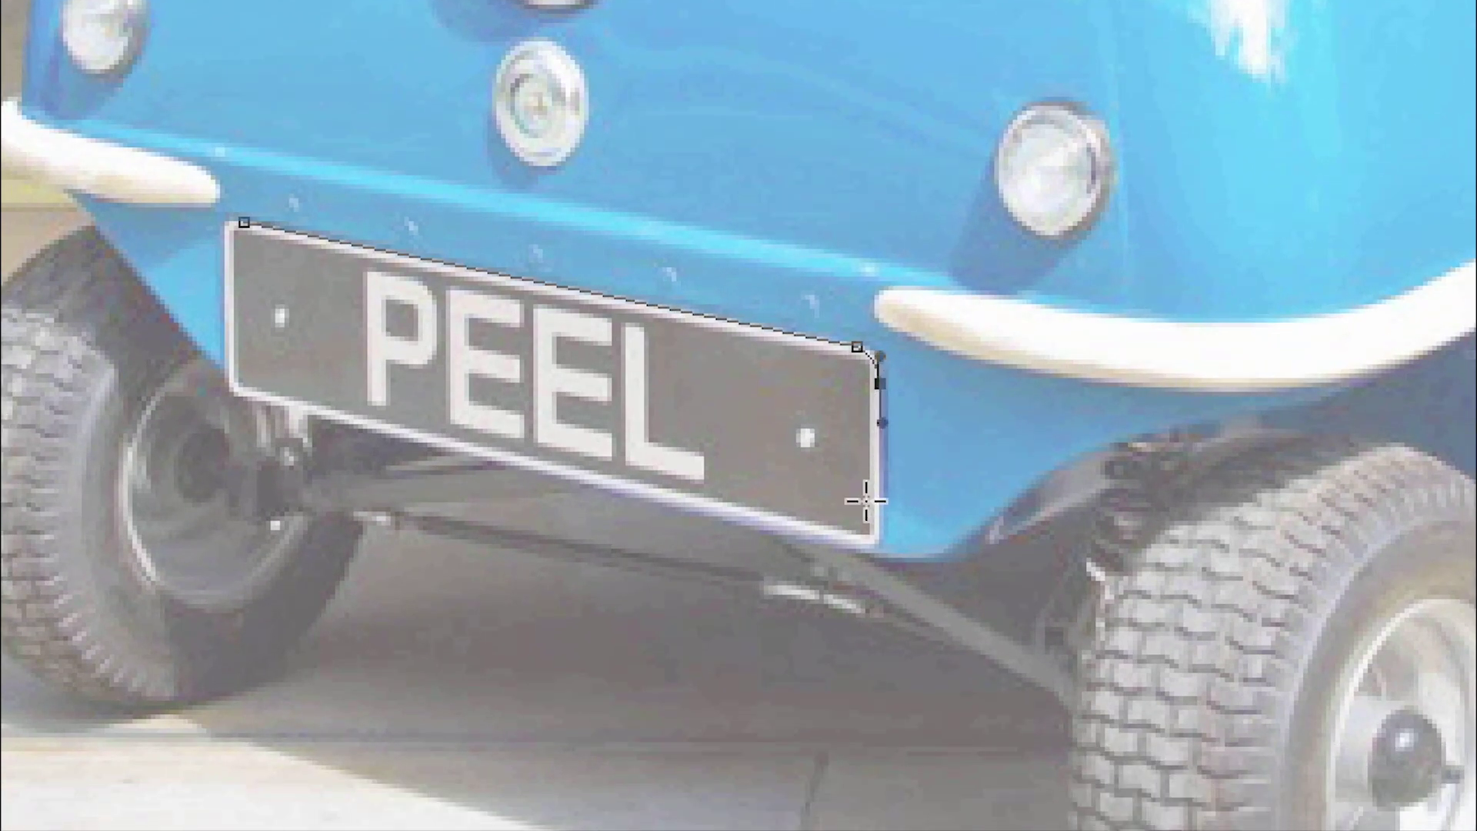
click(890, 494)
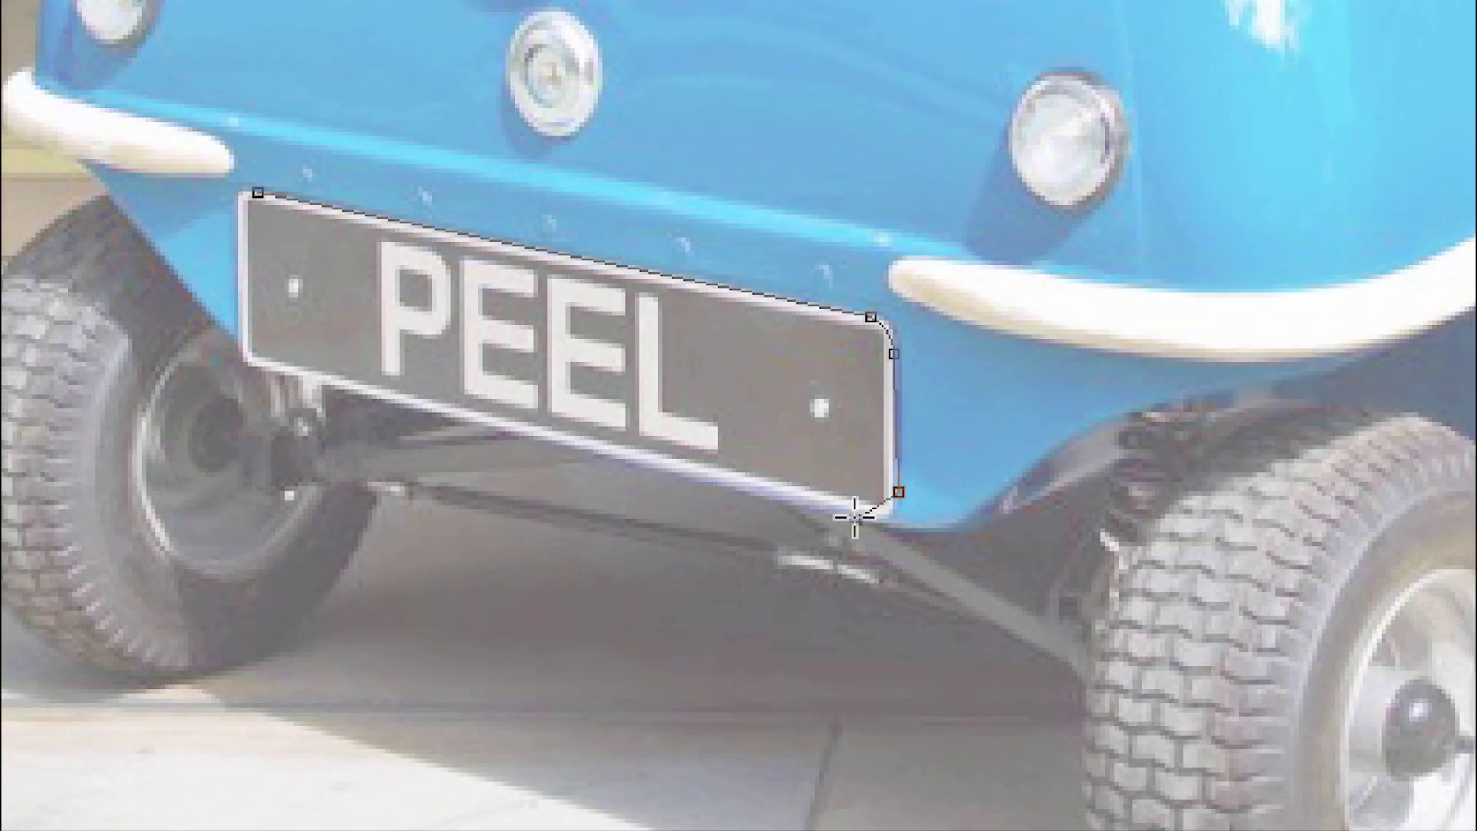
drag(849, 520, 869, 525)
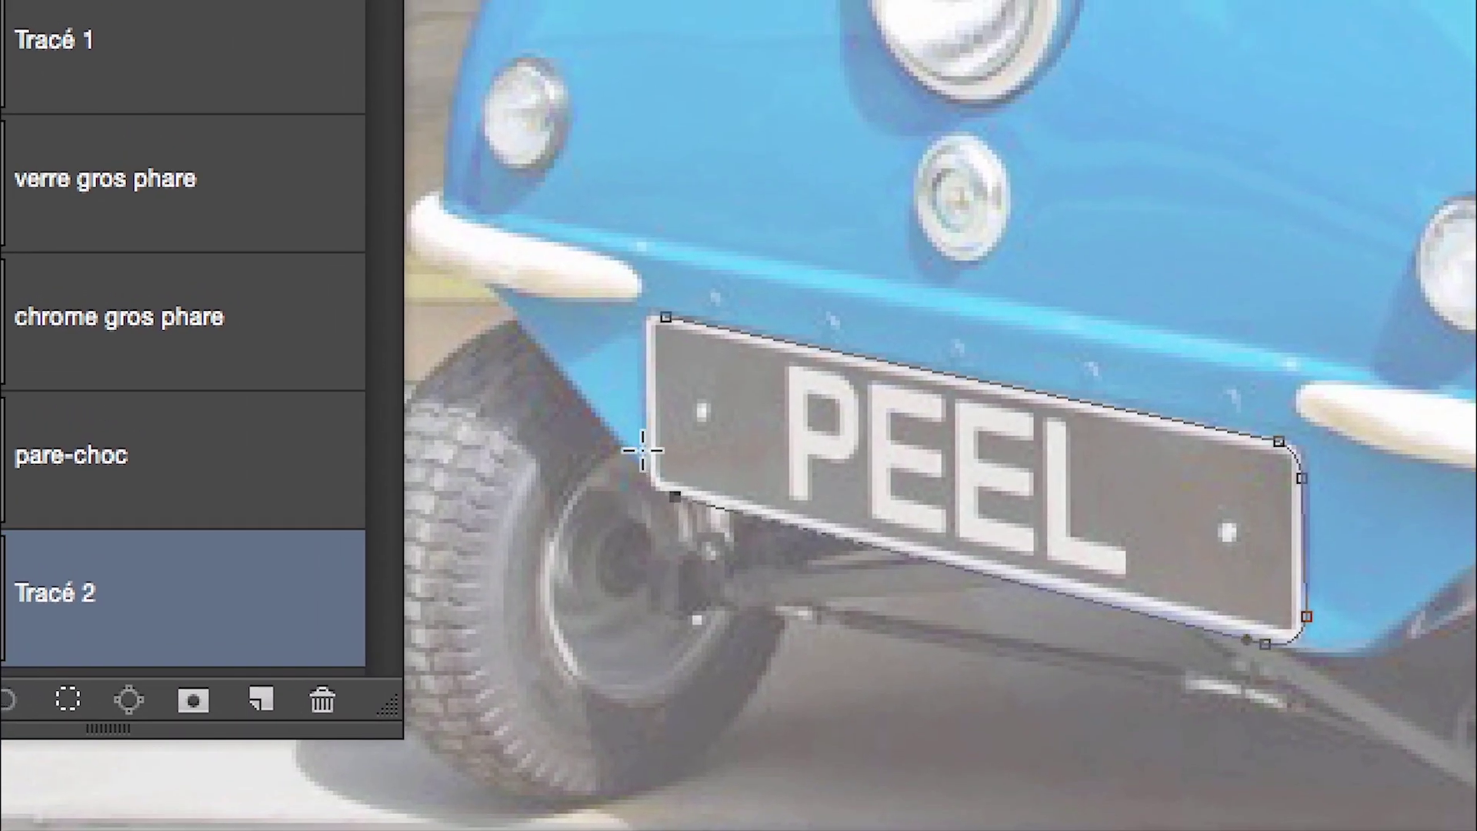
click(645, 451)
drag(645, 451, 645, 473)
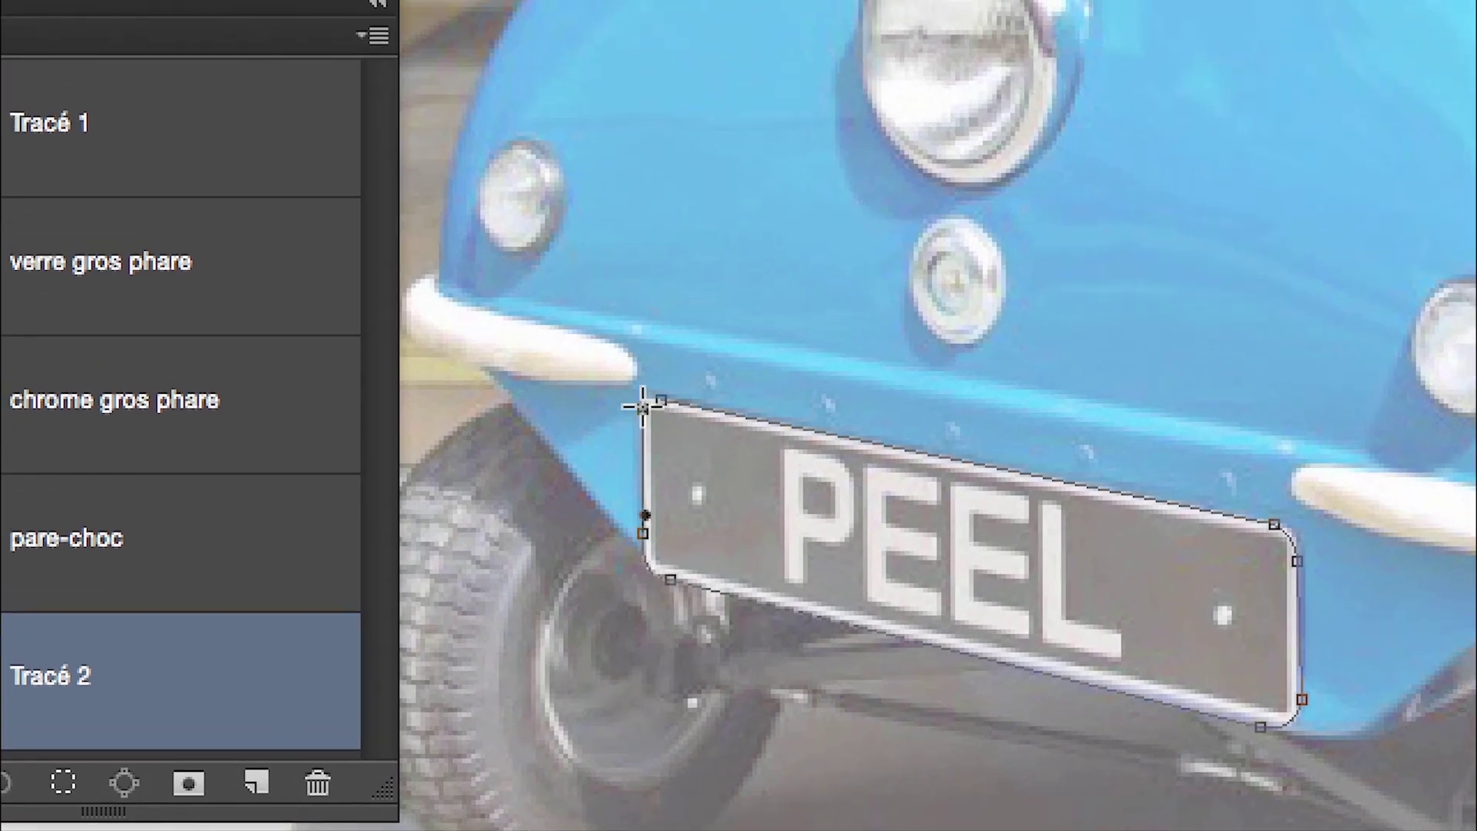
click(642, 408)
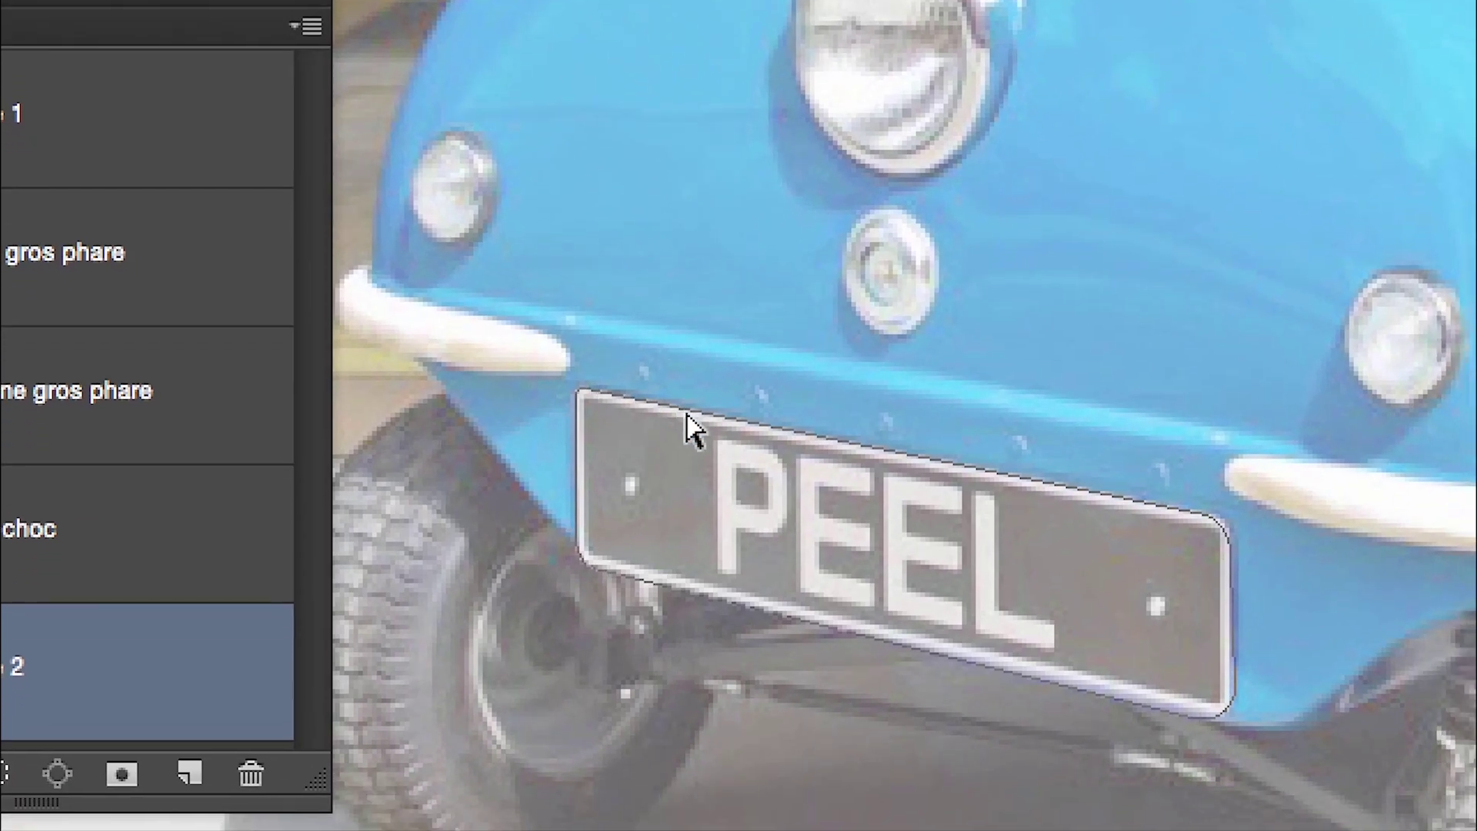
click(689, 424)
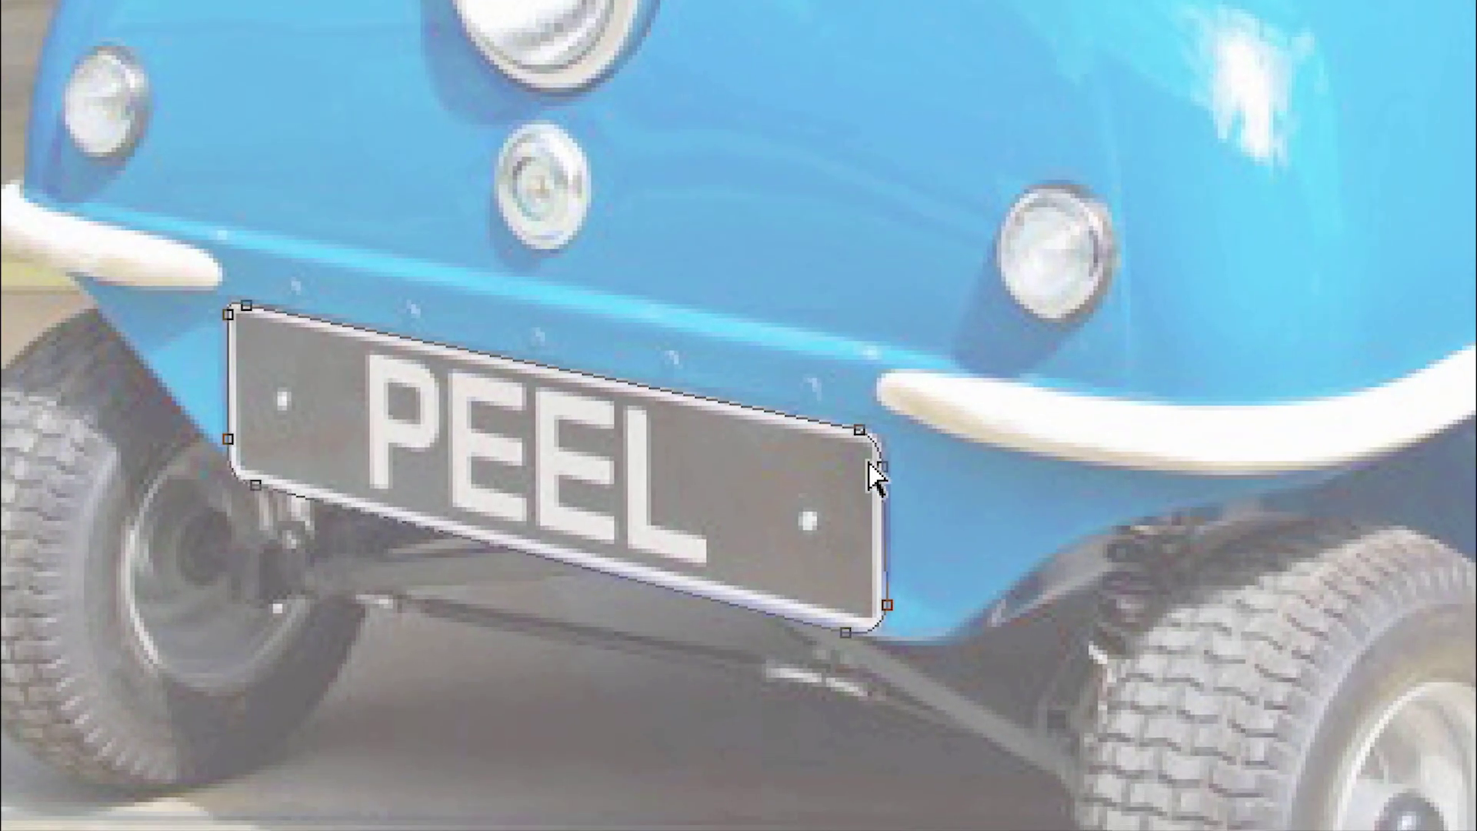
click(877, 465)
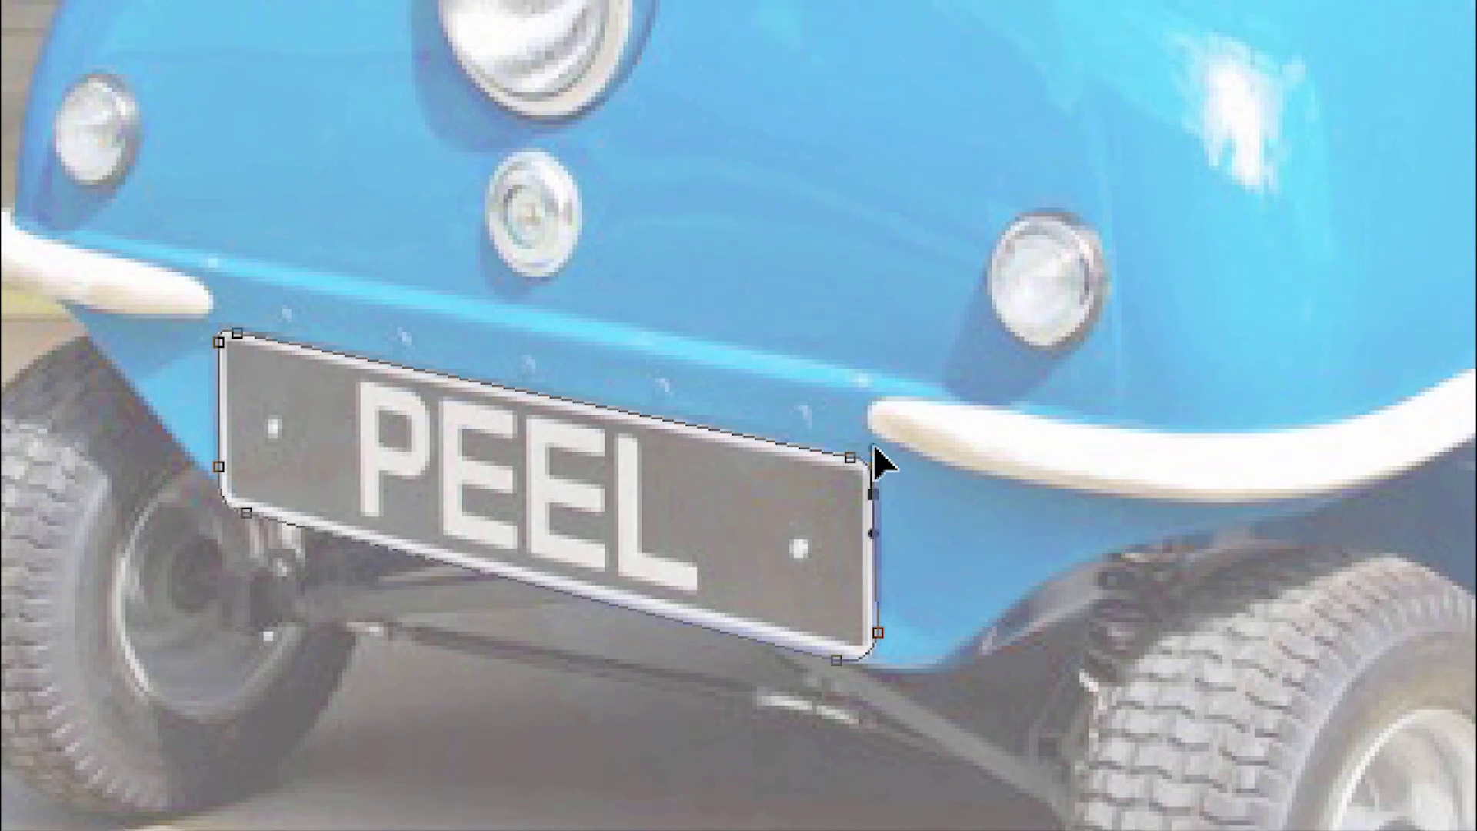
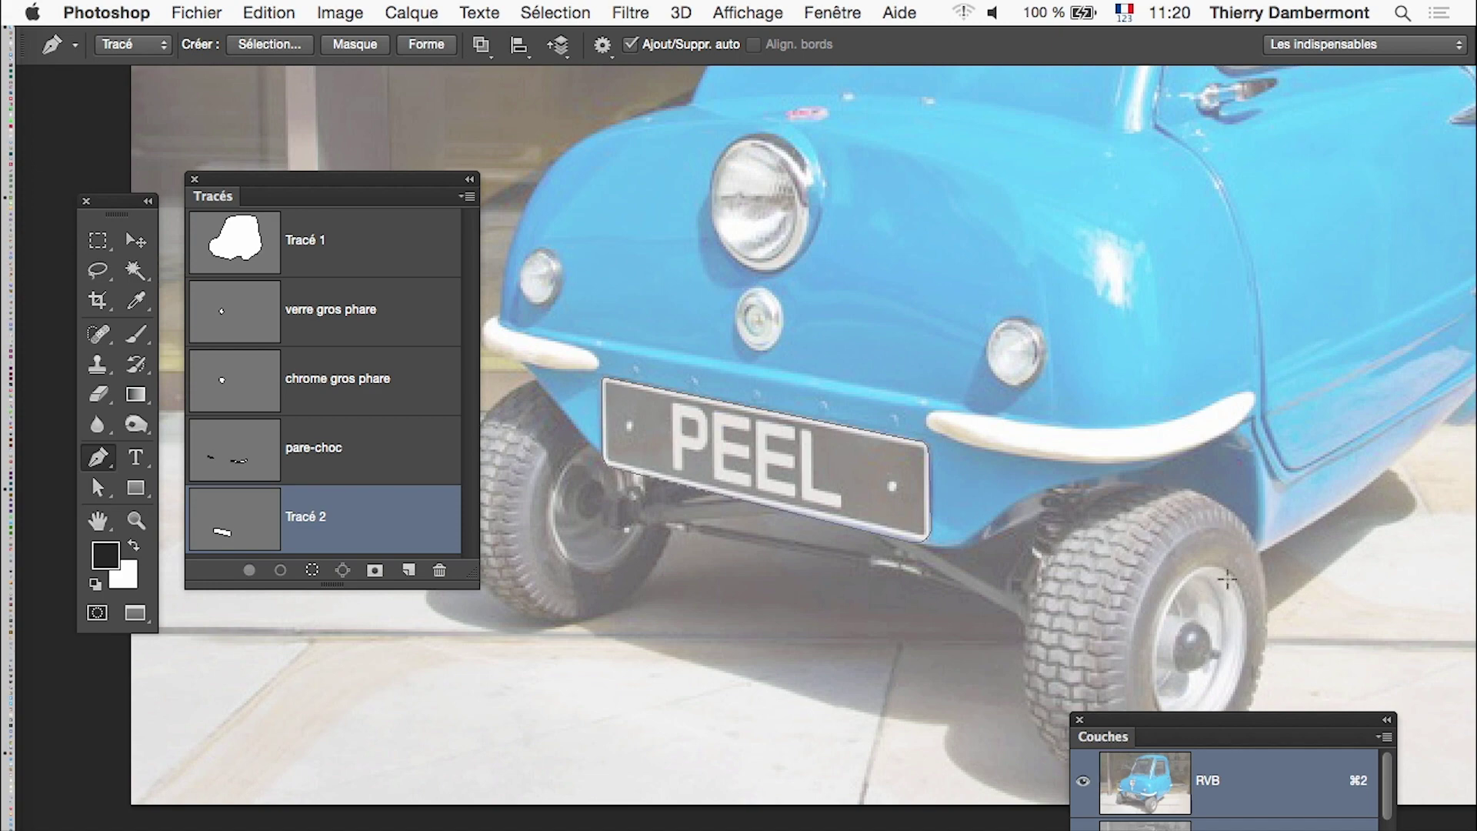
- Zoom out, then move and shrink the Couches panel off the photo
alt+click(1246, 501)
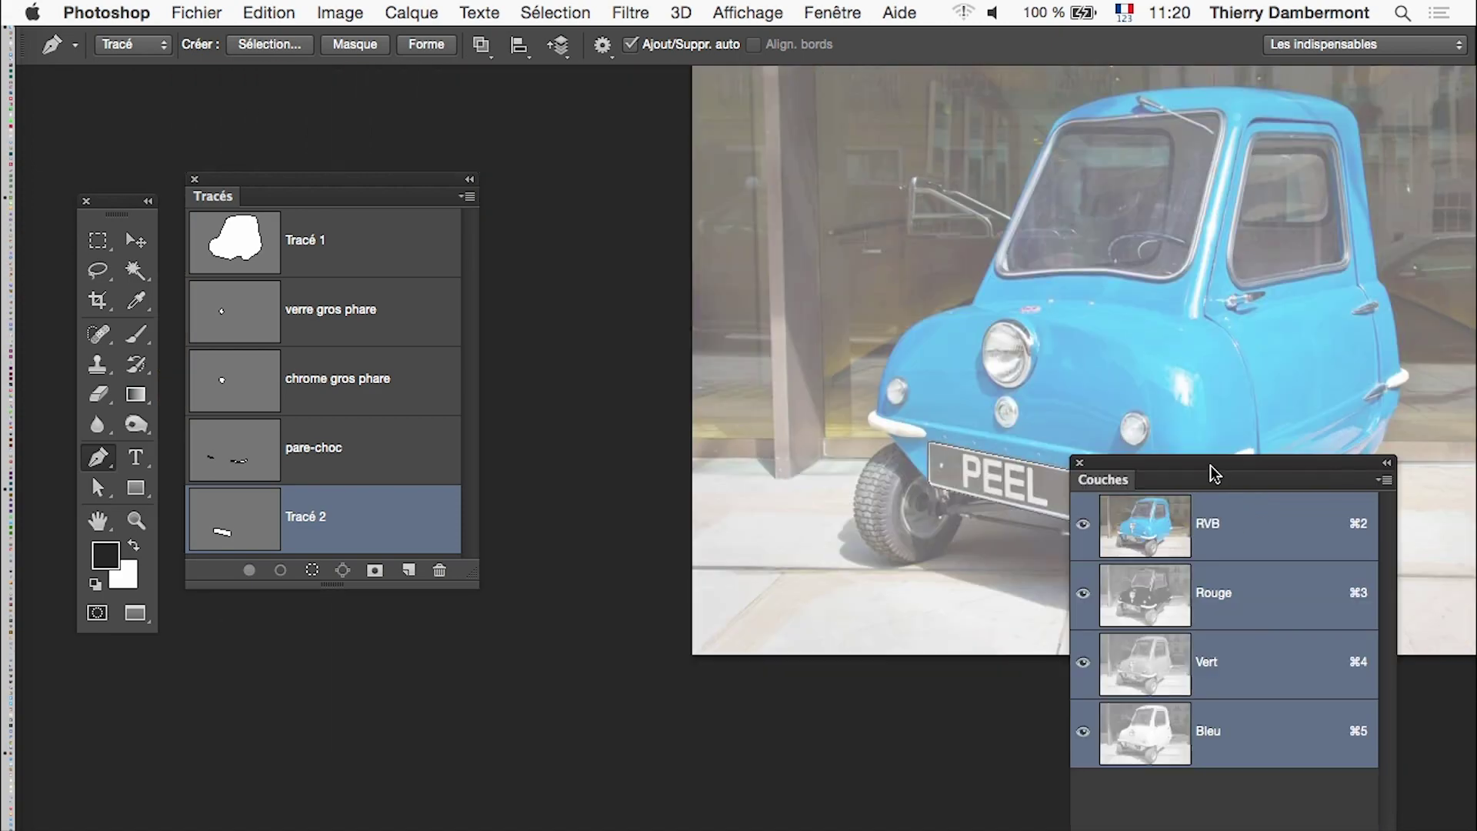
mouse_move(1215, 475)
mouse_down()
mouse_move(679, 221)
mouse_move(674, 237)
mouse_up()
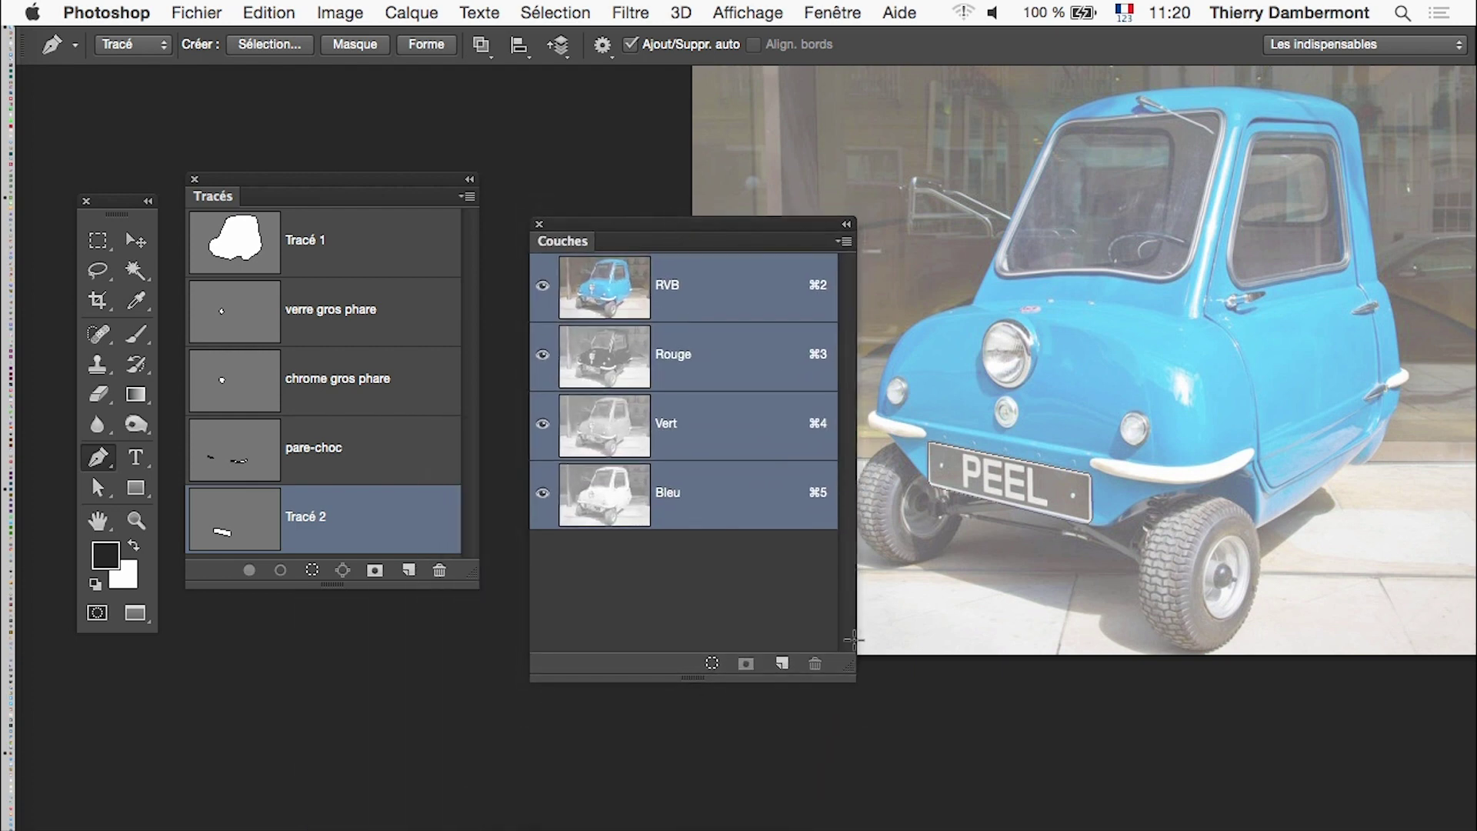
drag(851, 671, 822, 591)
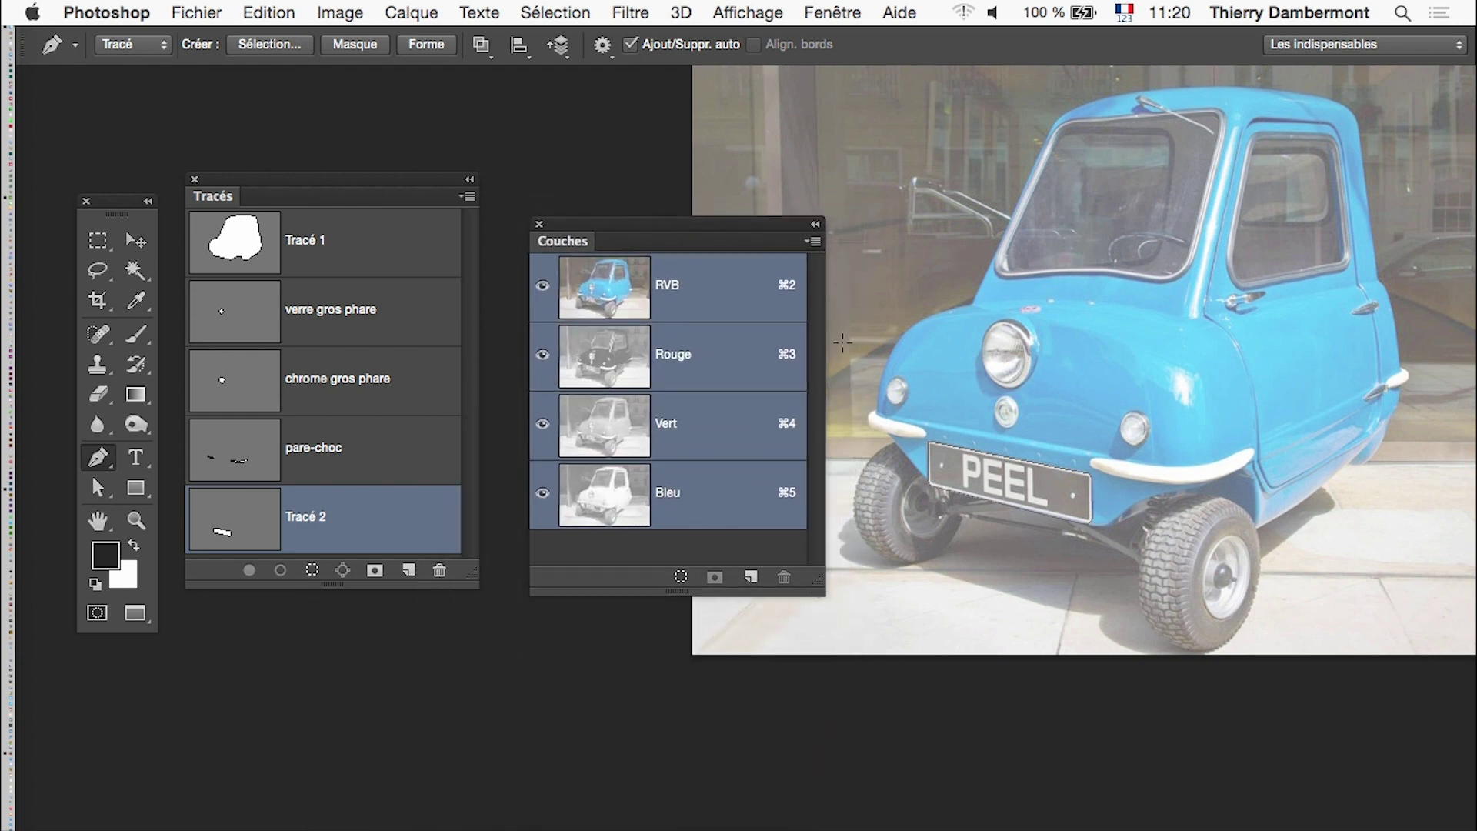
drag(755, 229, 505, 660)
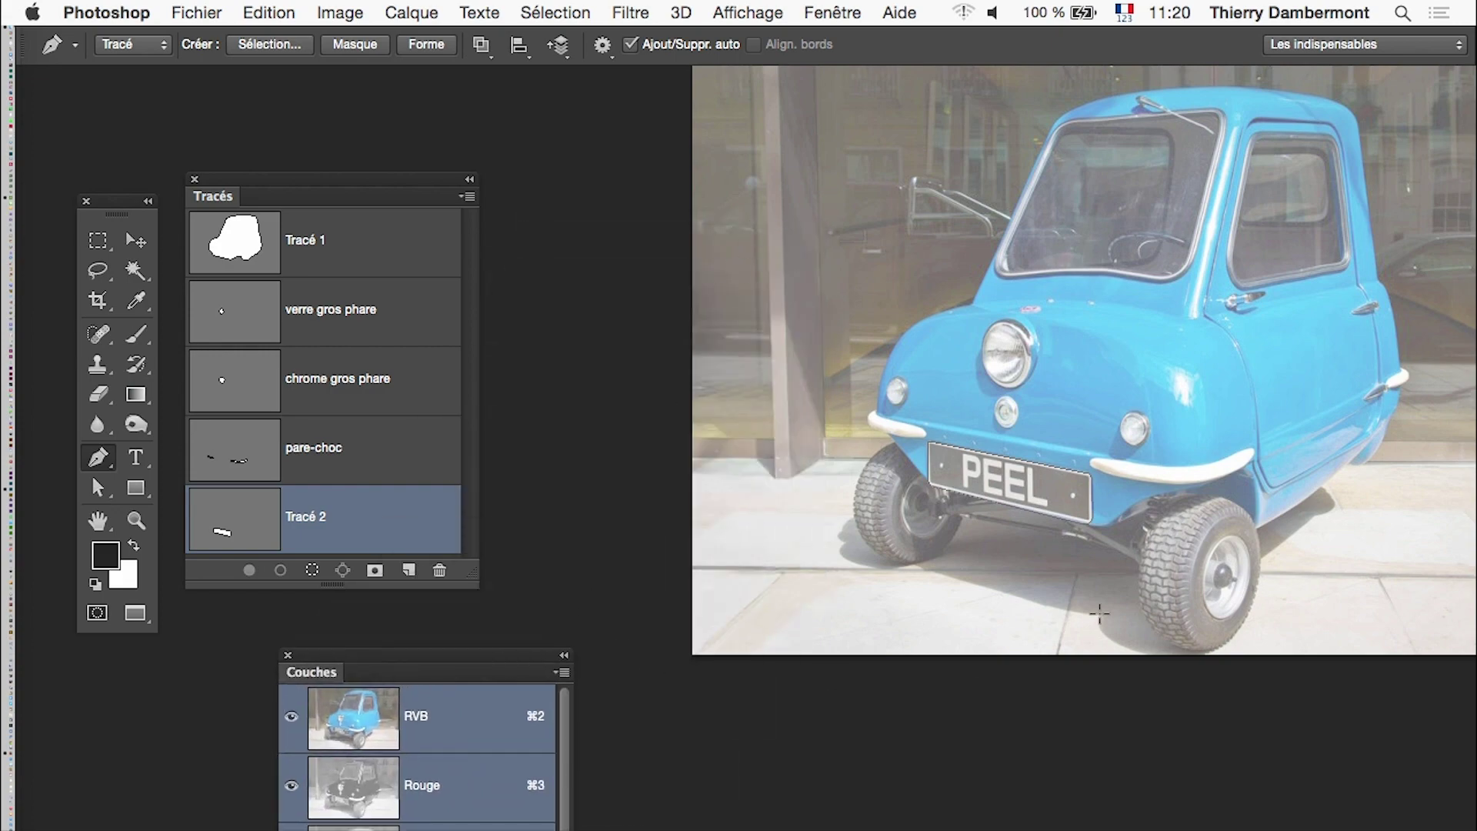
- Zoom and pan in on the door handle and bumper, nudging the Couches panel clear of the paths list
click(1187, 539)
click(921, 614)
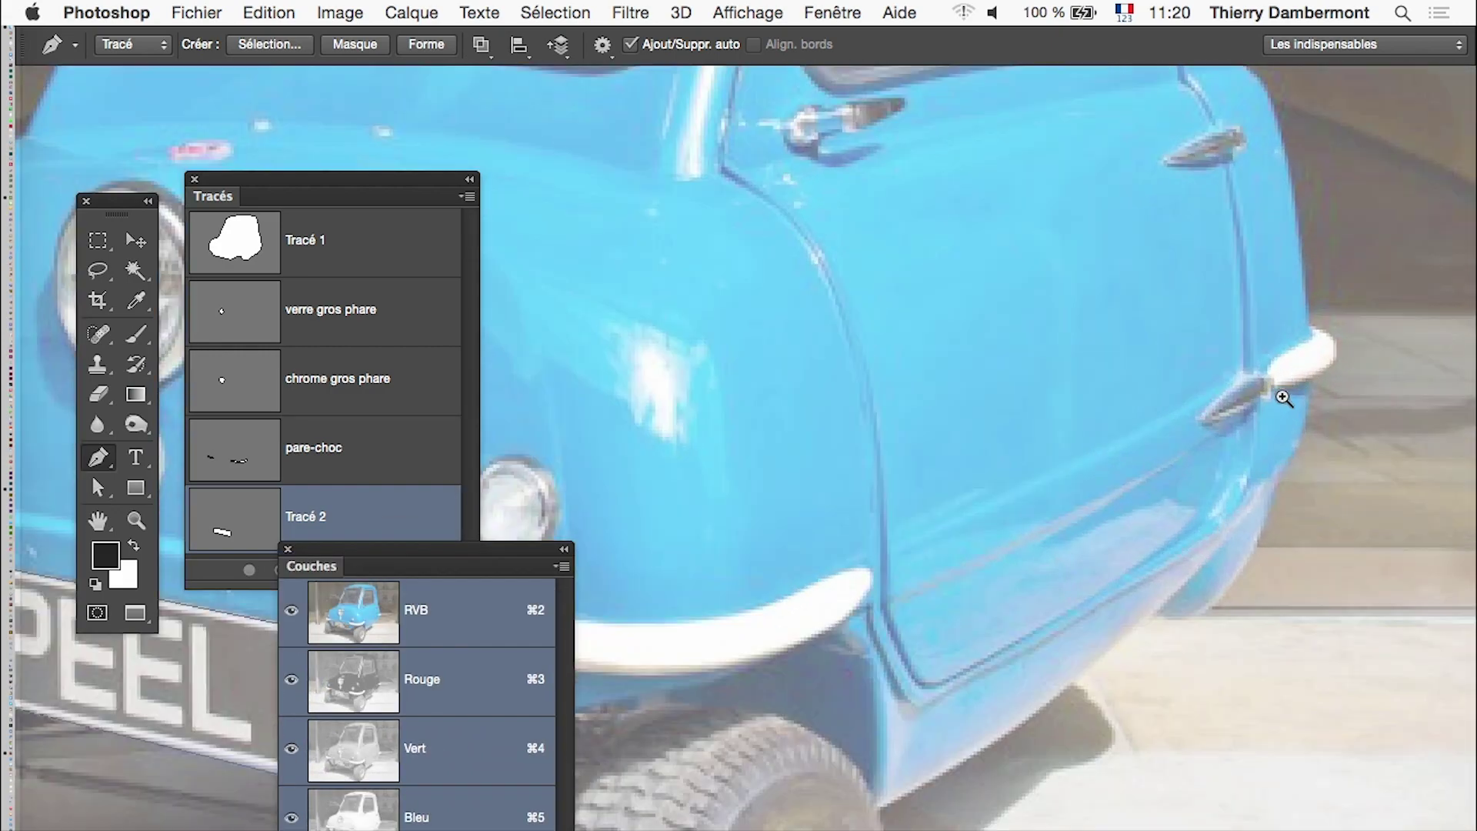
click(1296, 365)
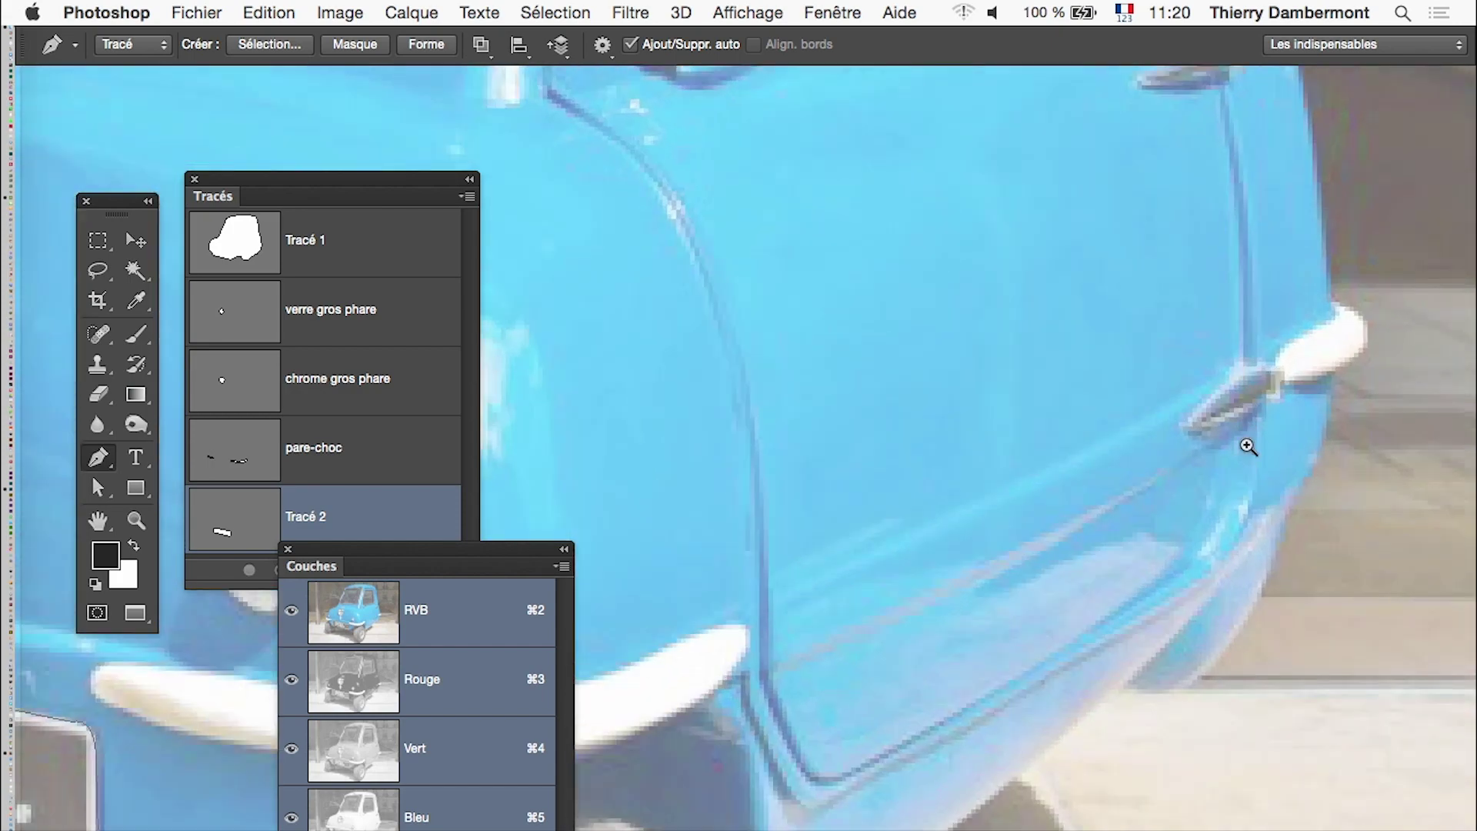
click(1246, 400)
drag(1077, 406, 909, 409)
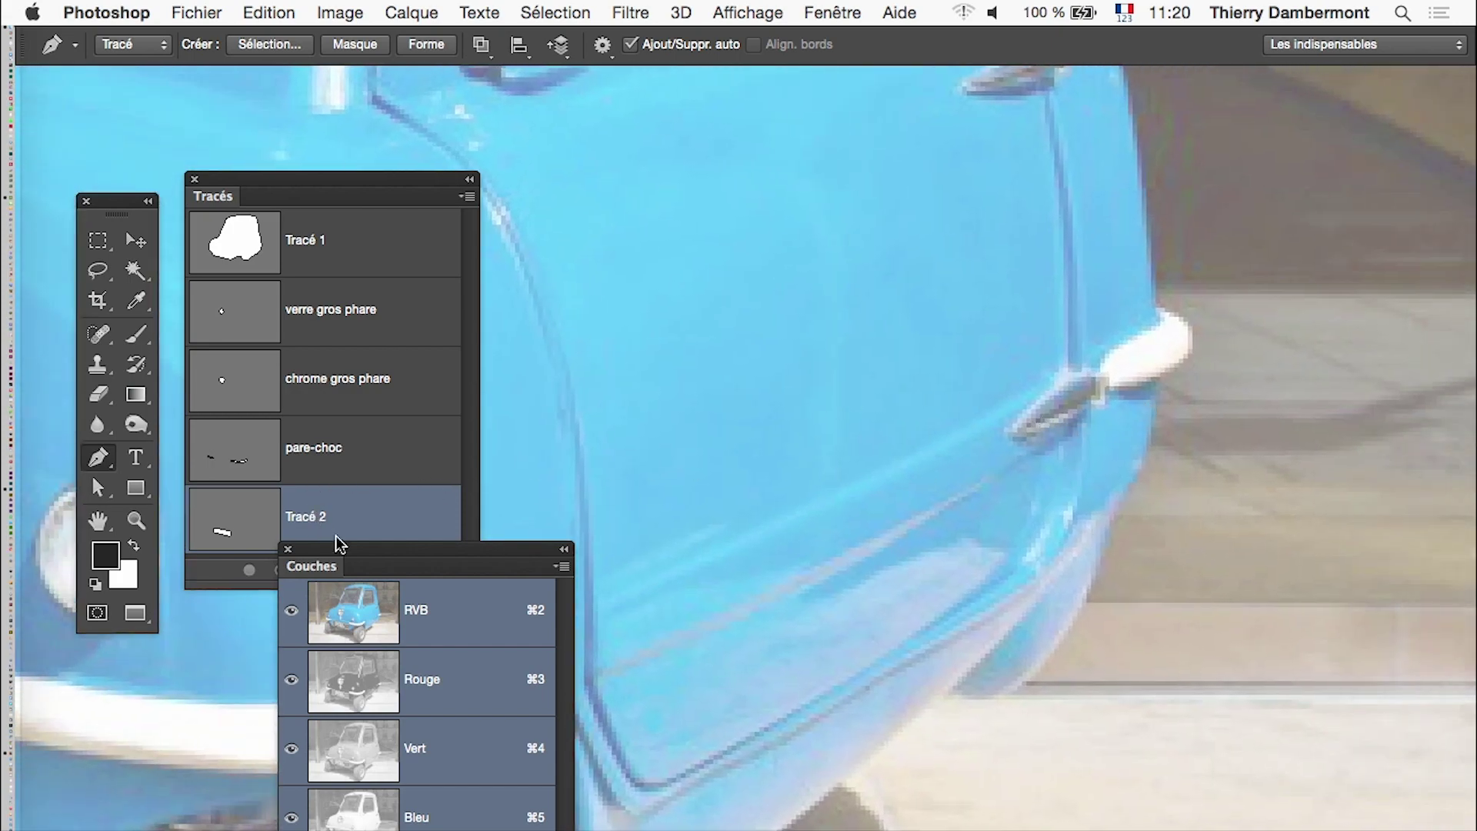
drag(347, 551, 408, 638)
- Rename the path Tracé 2 to PLAQUE
double_click(317, 521)
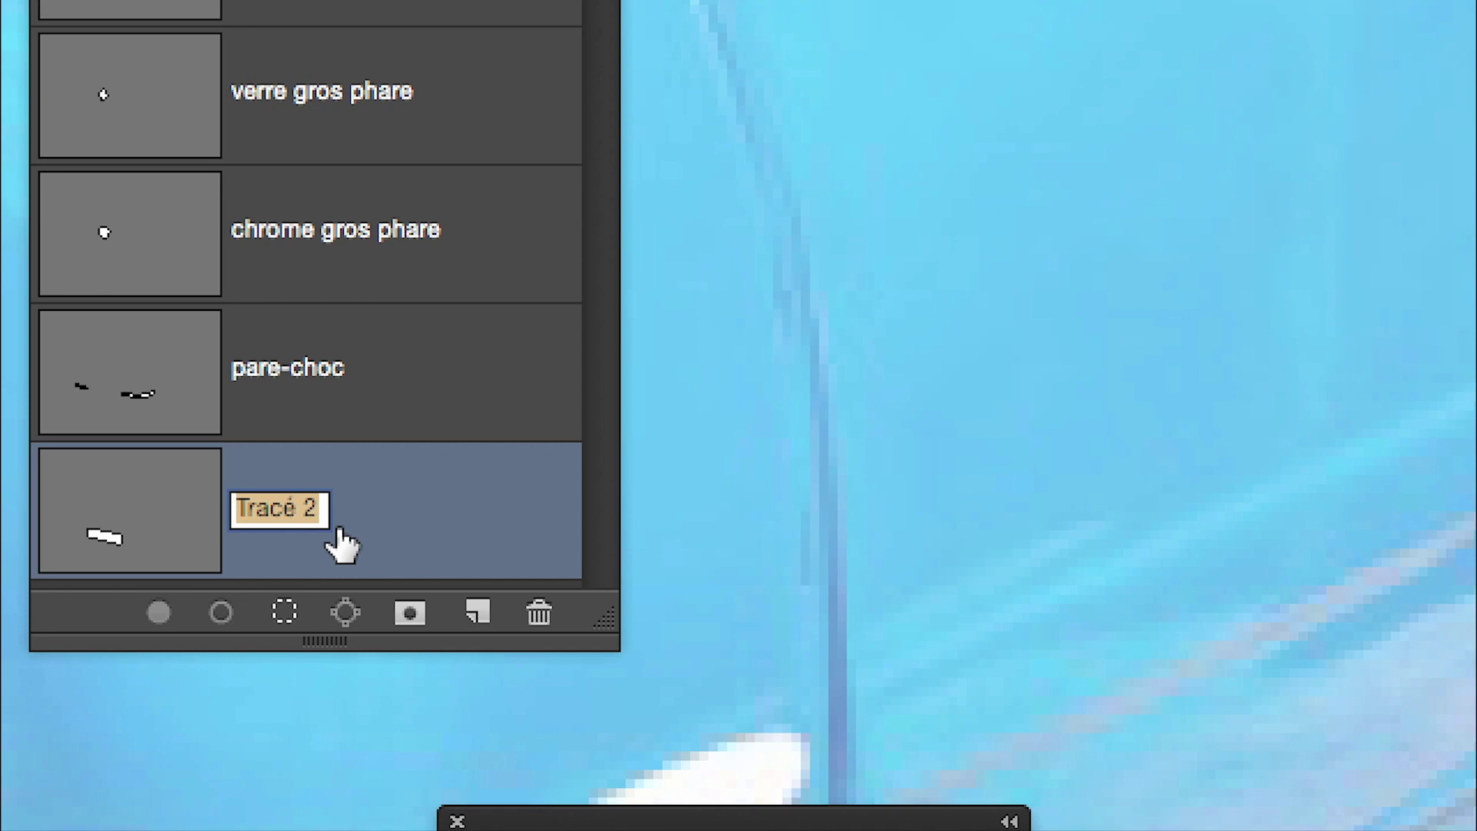
text(PL)
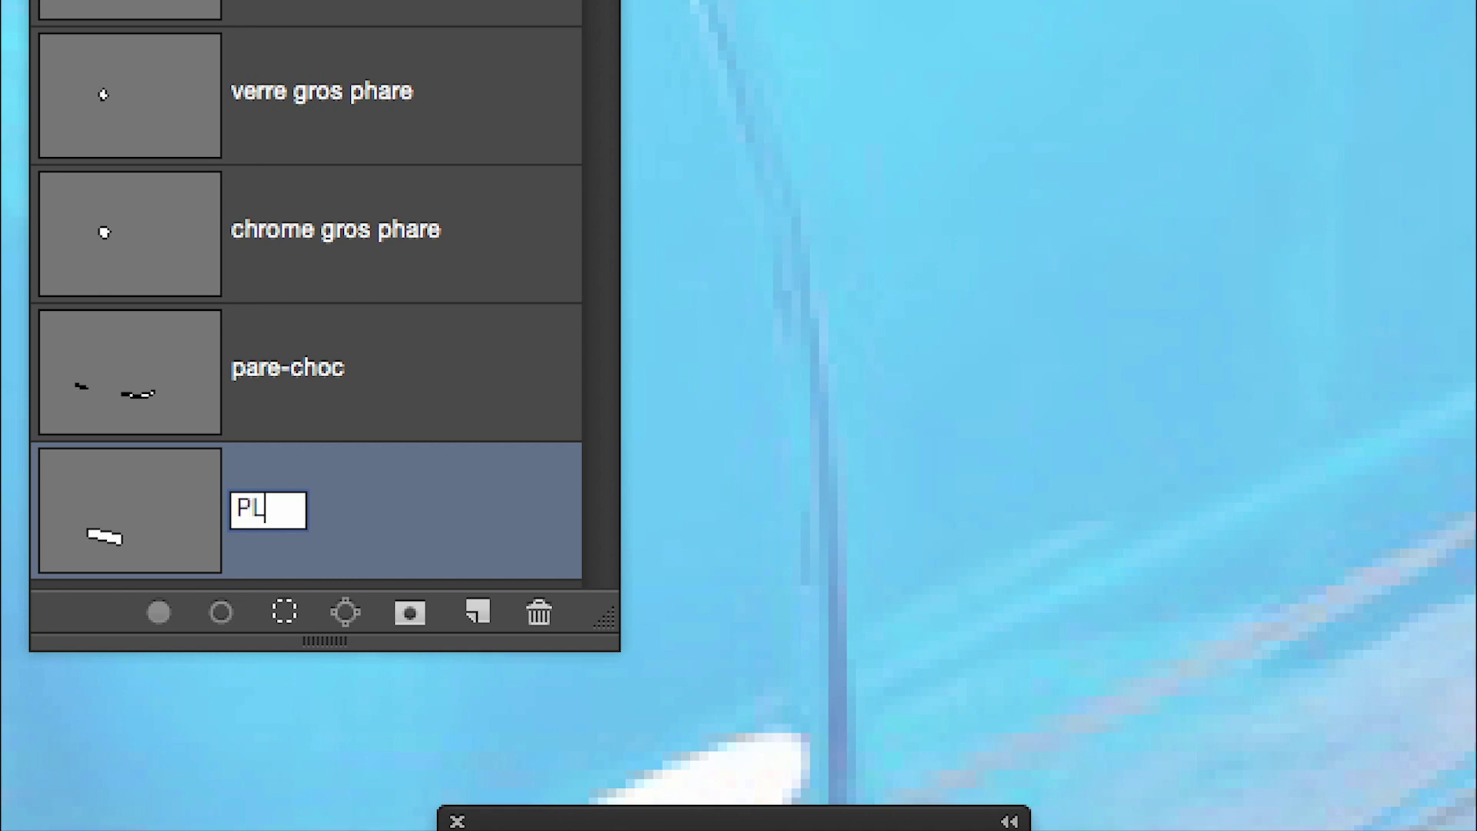
text(AQUE)
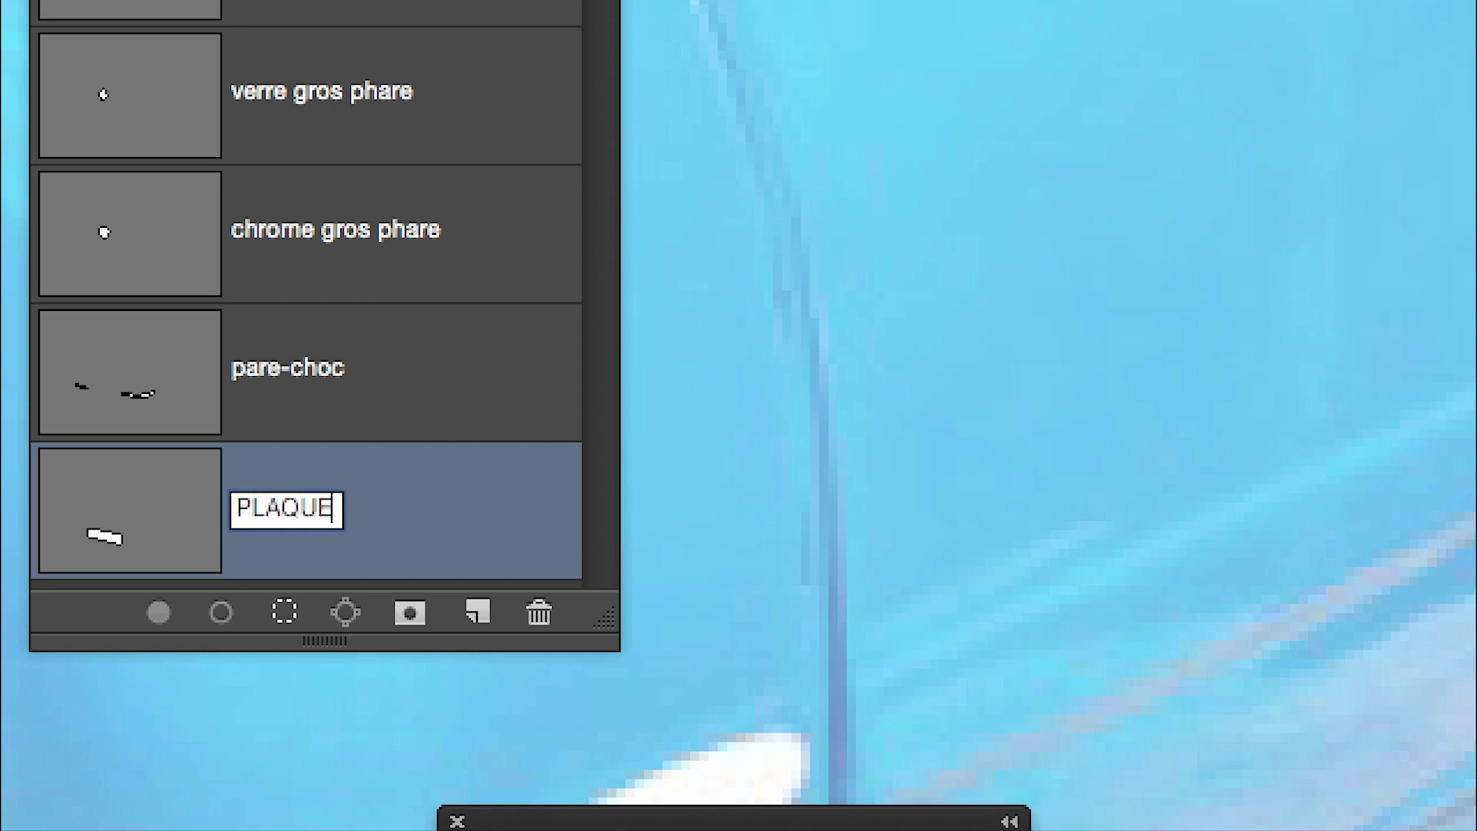
key(Return)
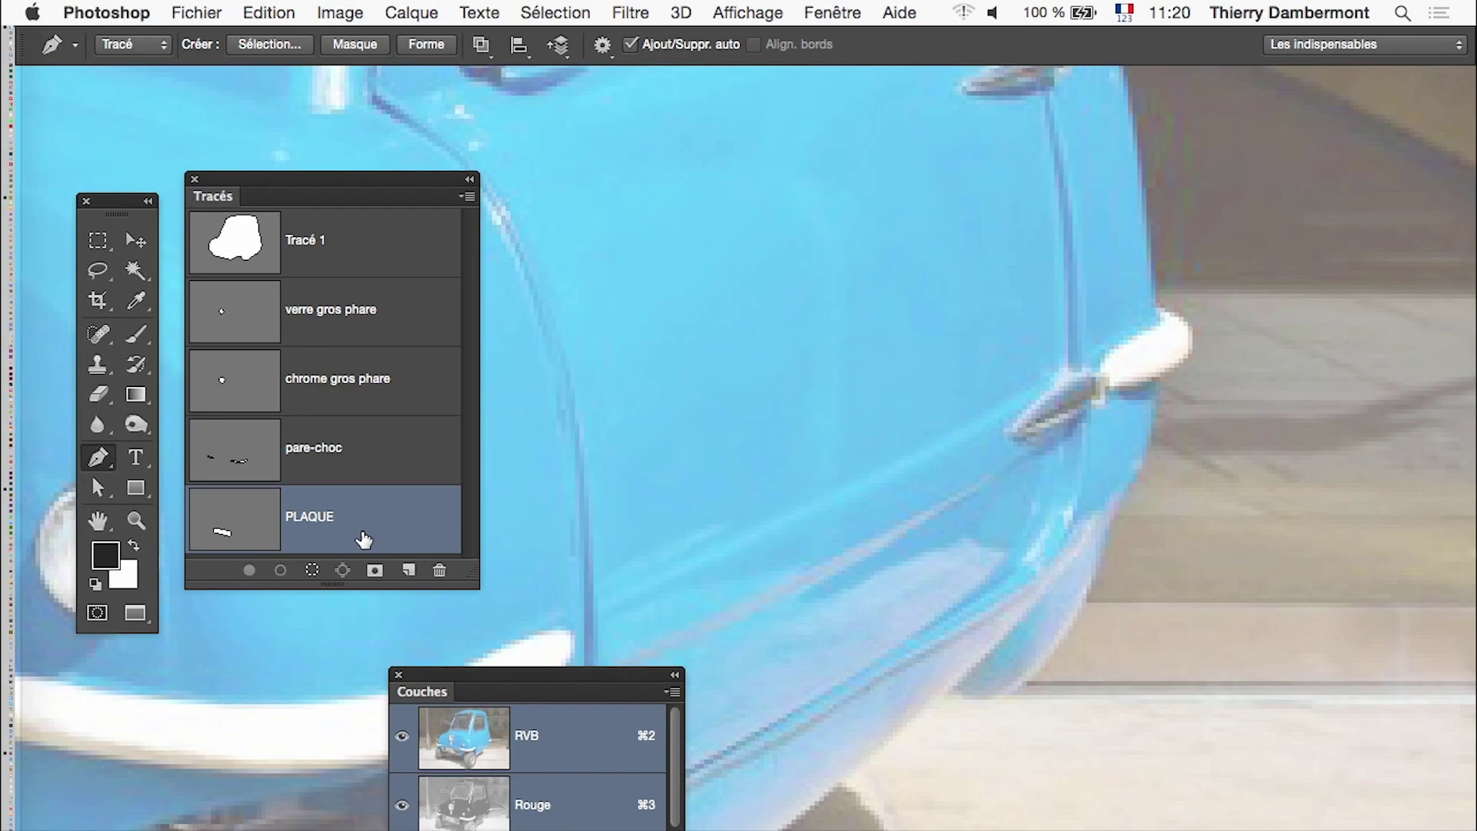
- Zoom onto the front door handle and close its outline with a final curved point
mouse_move(960, 577)
mouse_down()
mouse_move(910, 613)
mouse_move(941, 690)
mouse_move(966, 702)
mouse_up()
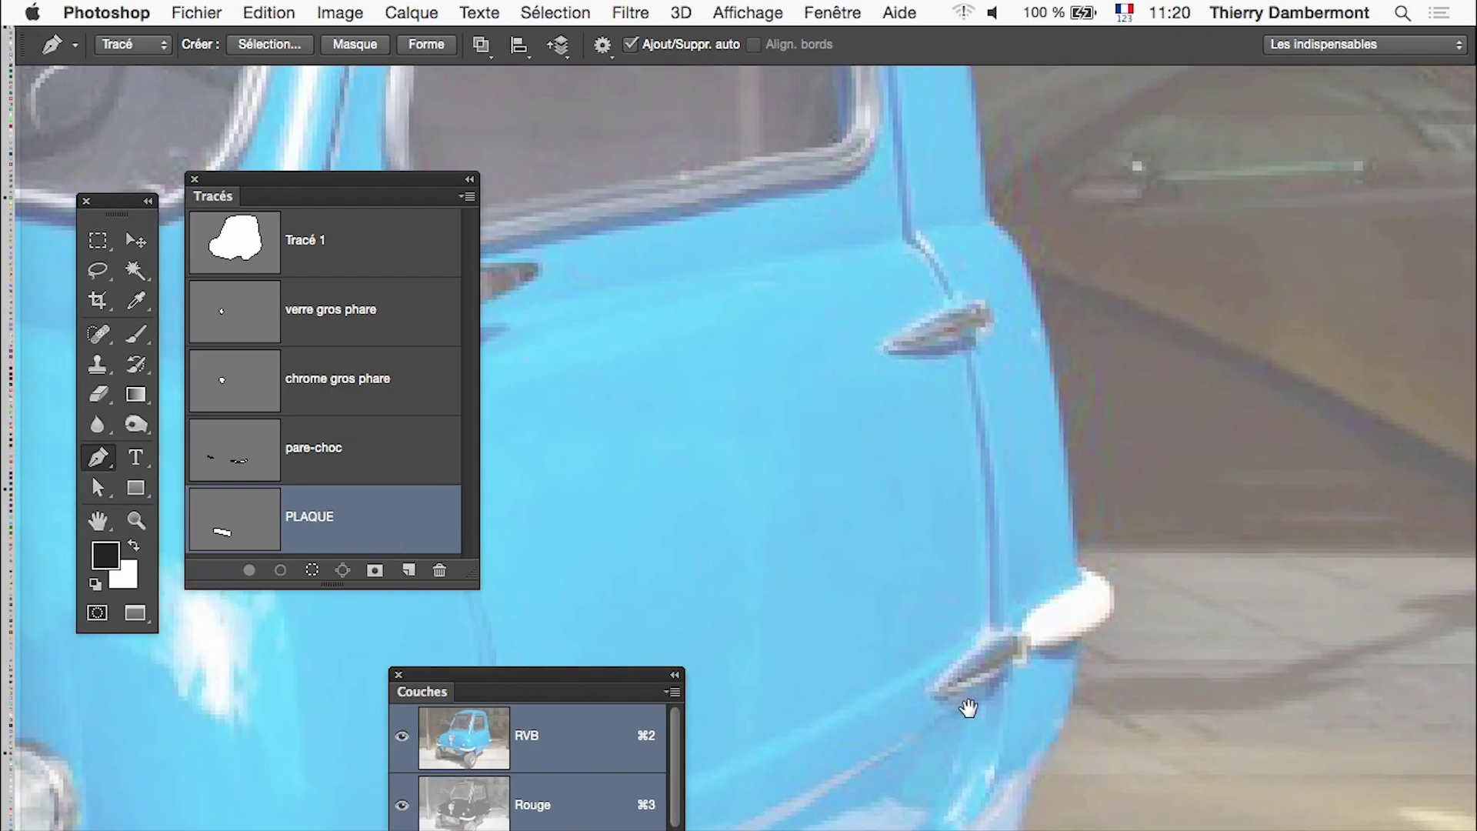
mouse_move(803, 449)
mouse_down()
mouse_move(1068, 439)
mouse_move(1200, 389)
mouse_move(1213, 477)
mouse_move(851, 452)
mouse_up()
click(850, 453)
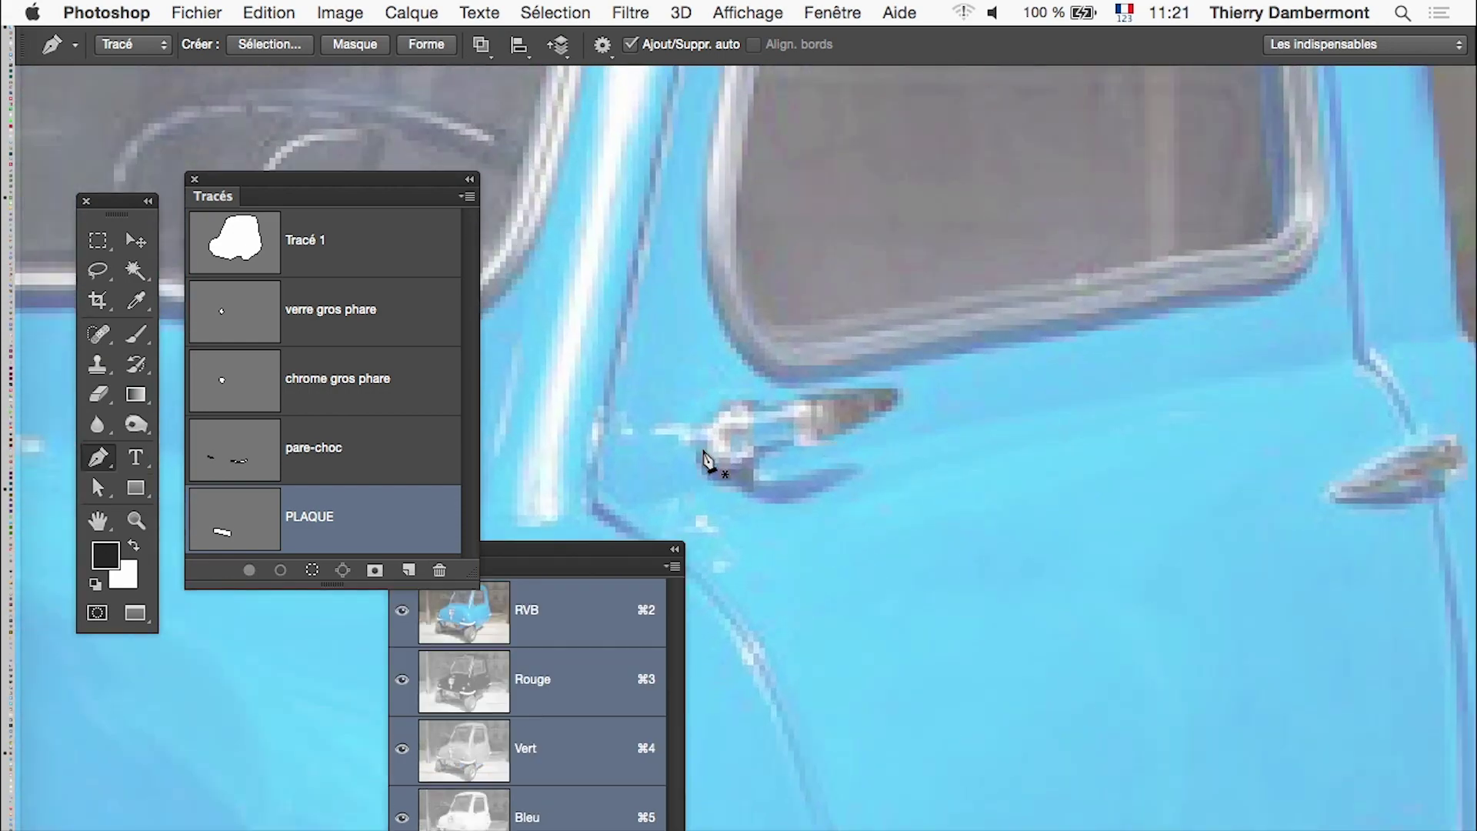
drag(733, 401, 757, 397)
key(Escape)
- Enlarge the paths list, duplicate PLAQUE and rename the copy poignée
drag(656, 551, 929, 568)
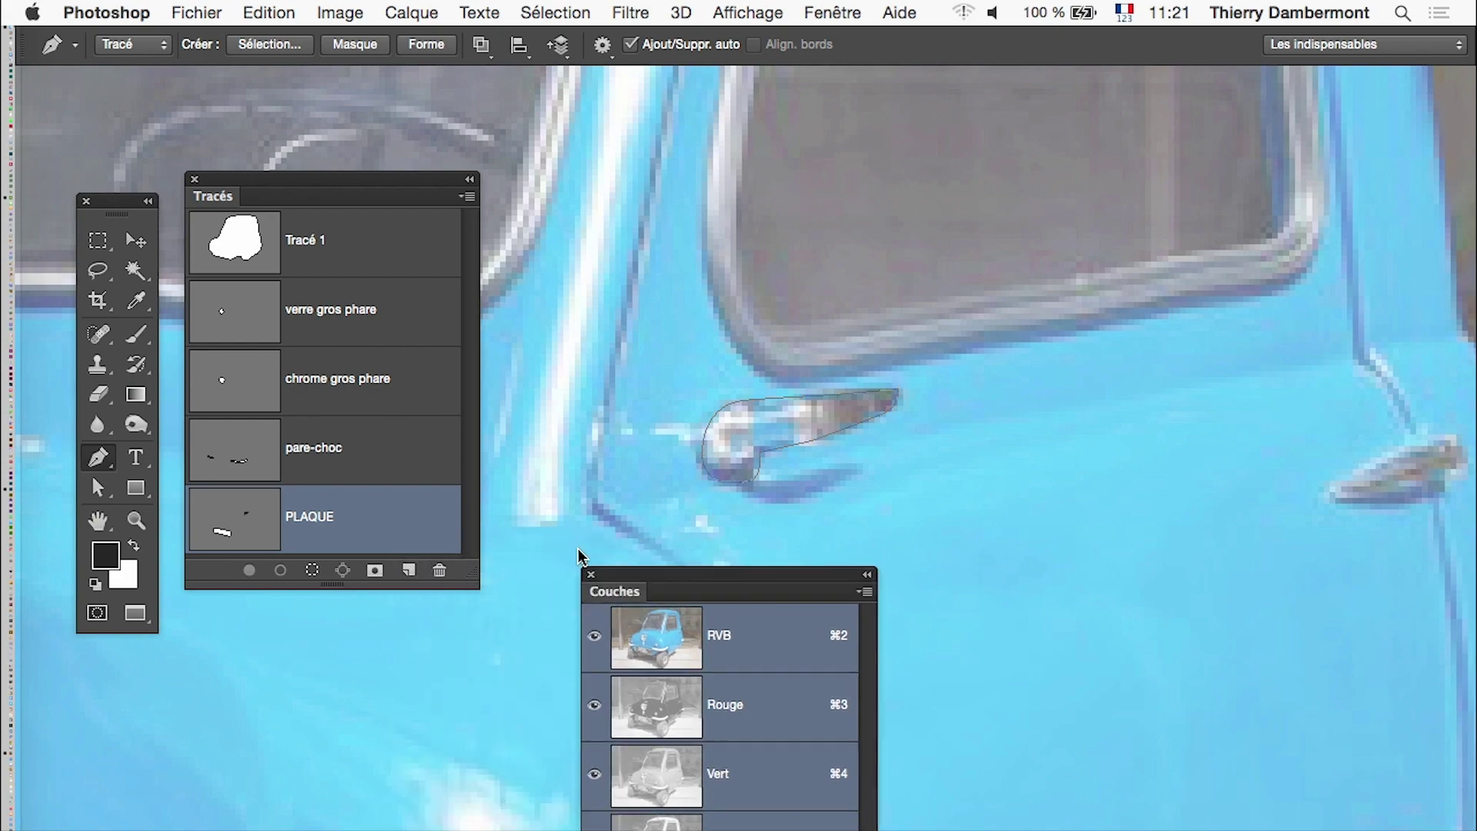
drag(473, 585, 492, 689)
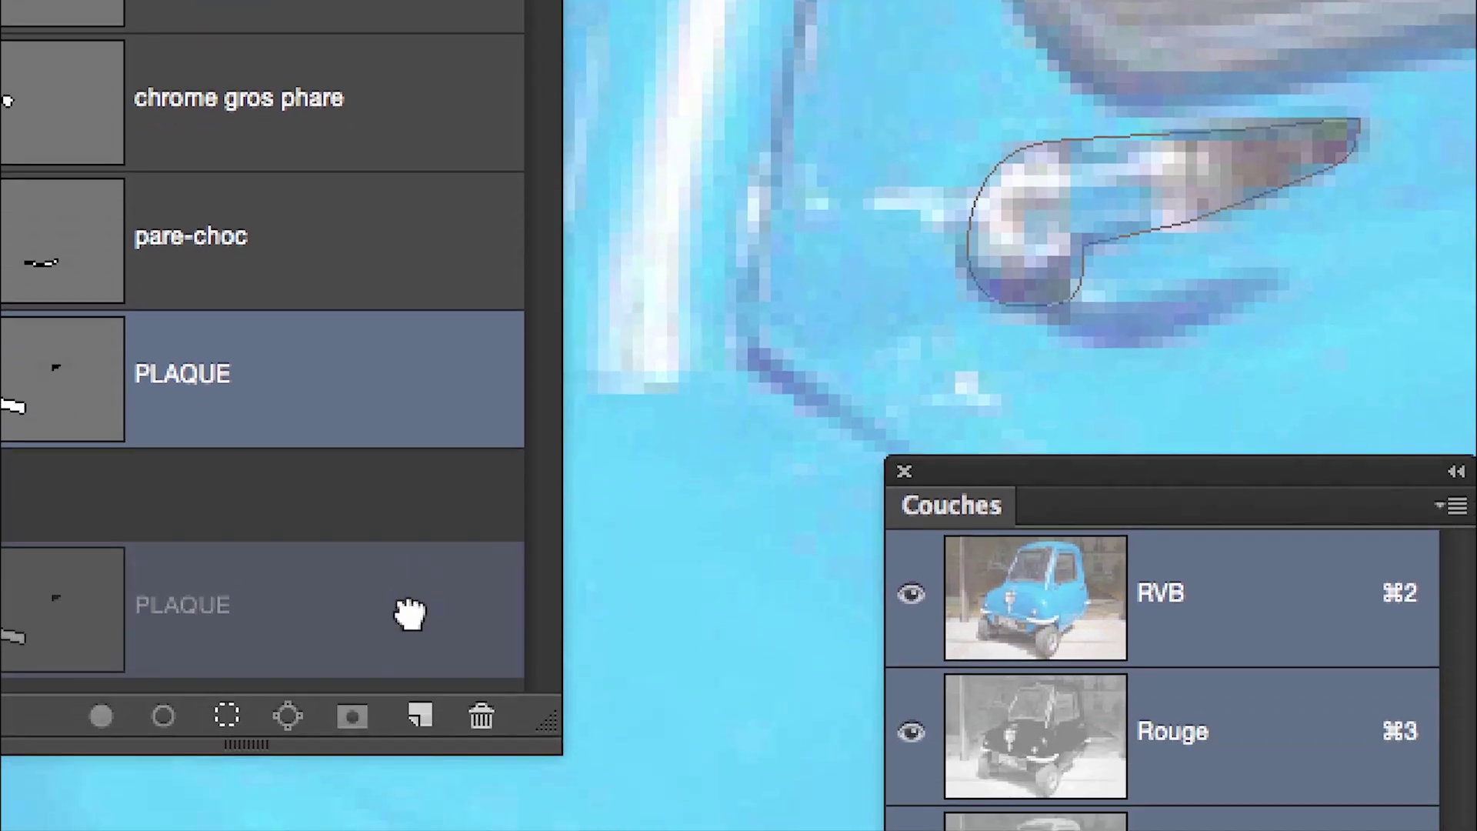
mouse_move(401, 544)
mouse_down()
mouse_move(426, 688)
mouse_move(415, 653)
mouse_up()
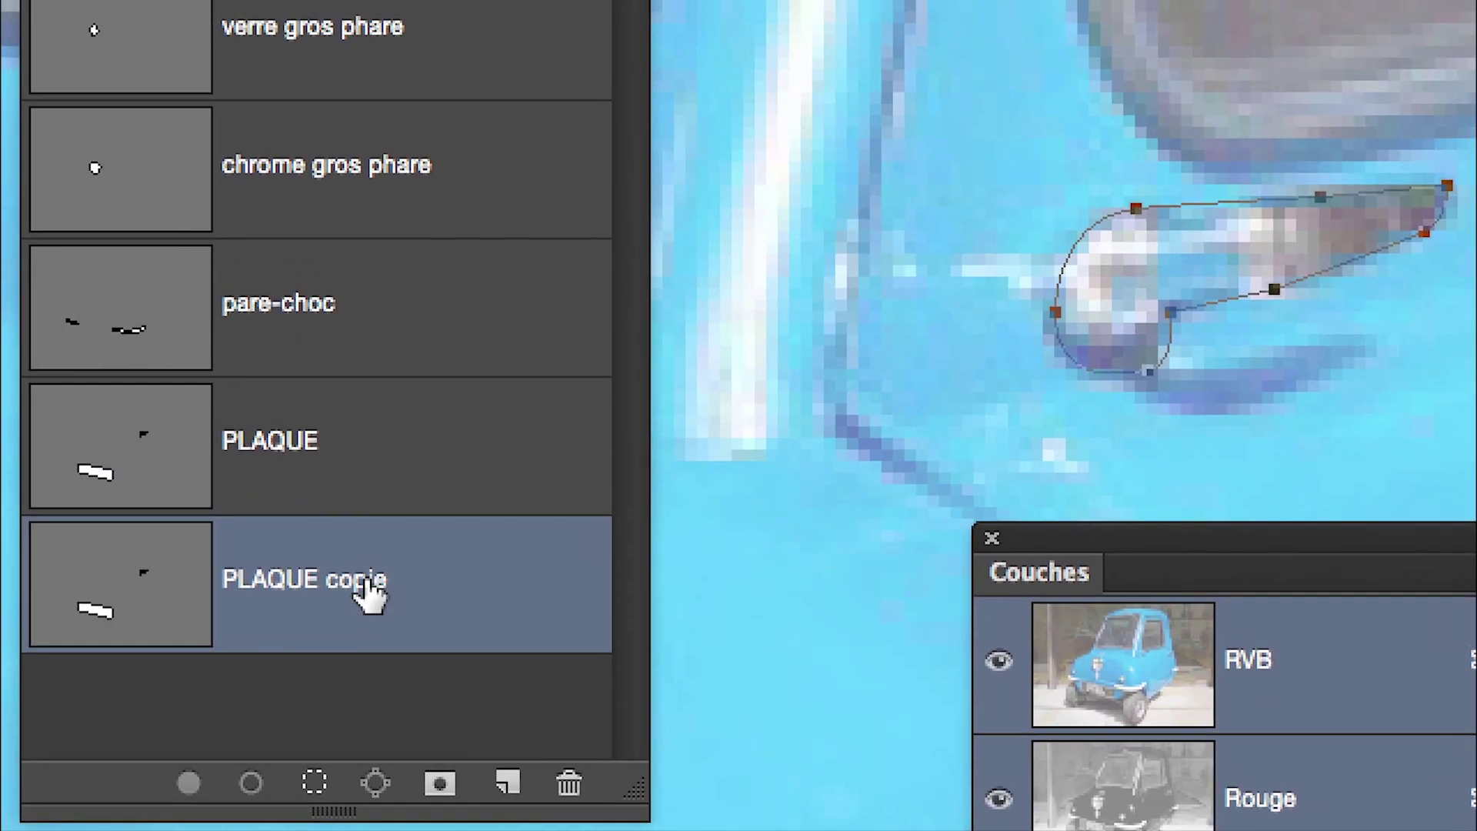
double_click(369, 588)
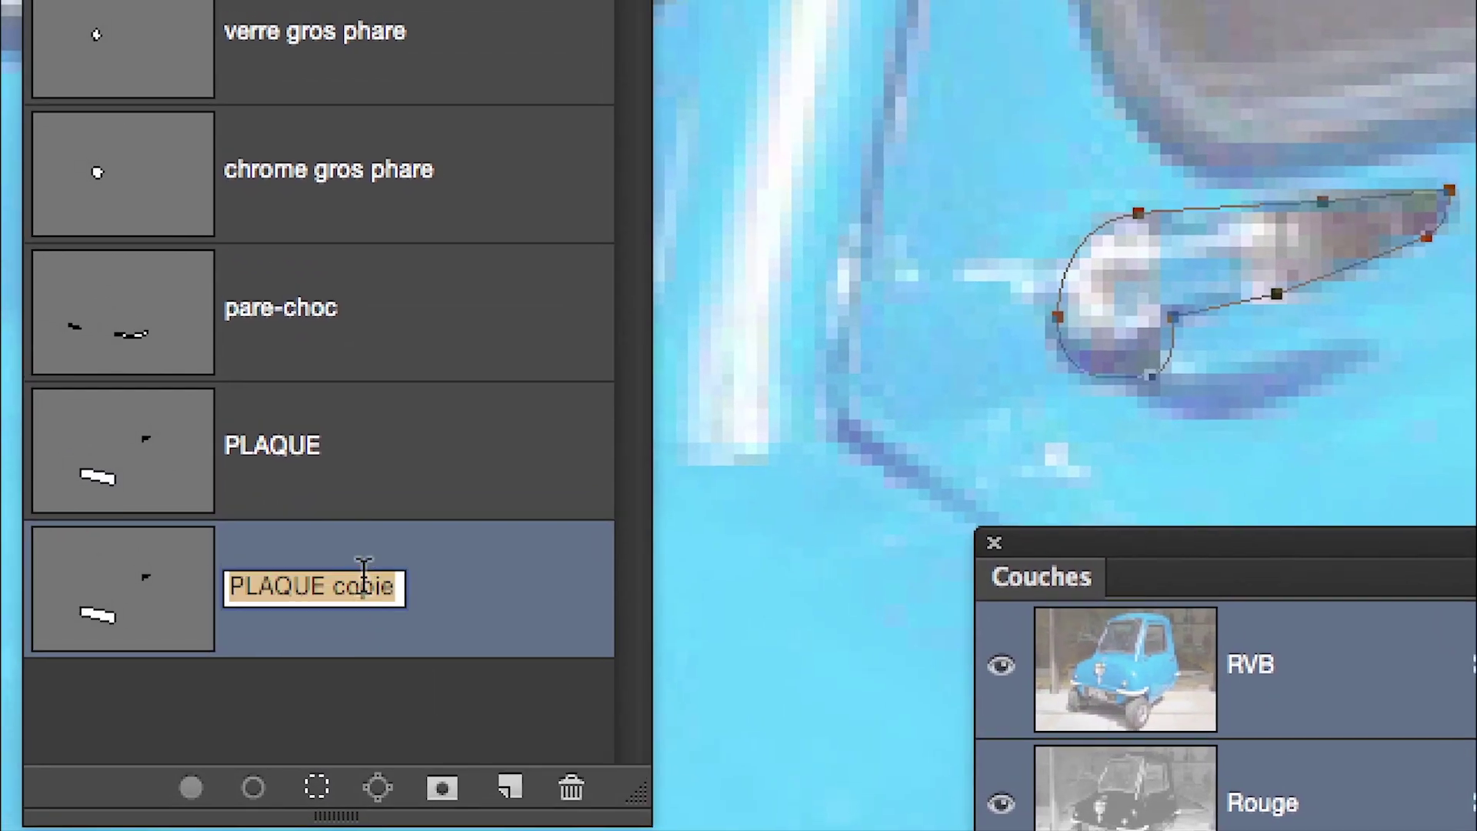
text(poig)
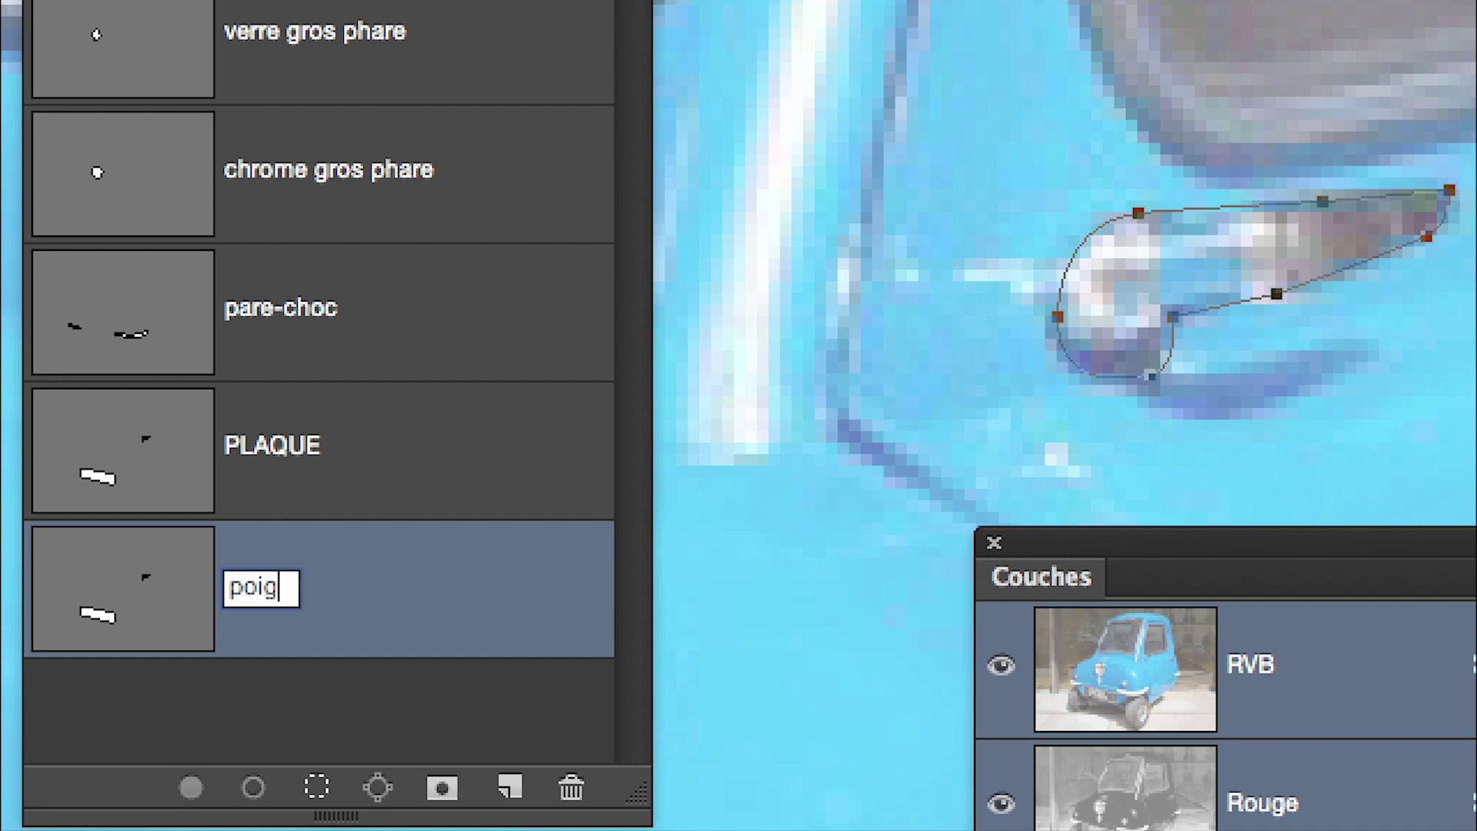
text(néee)
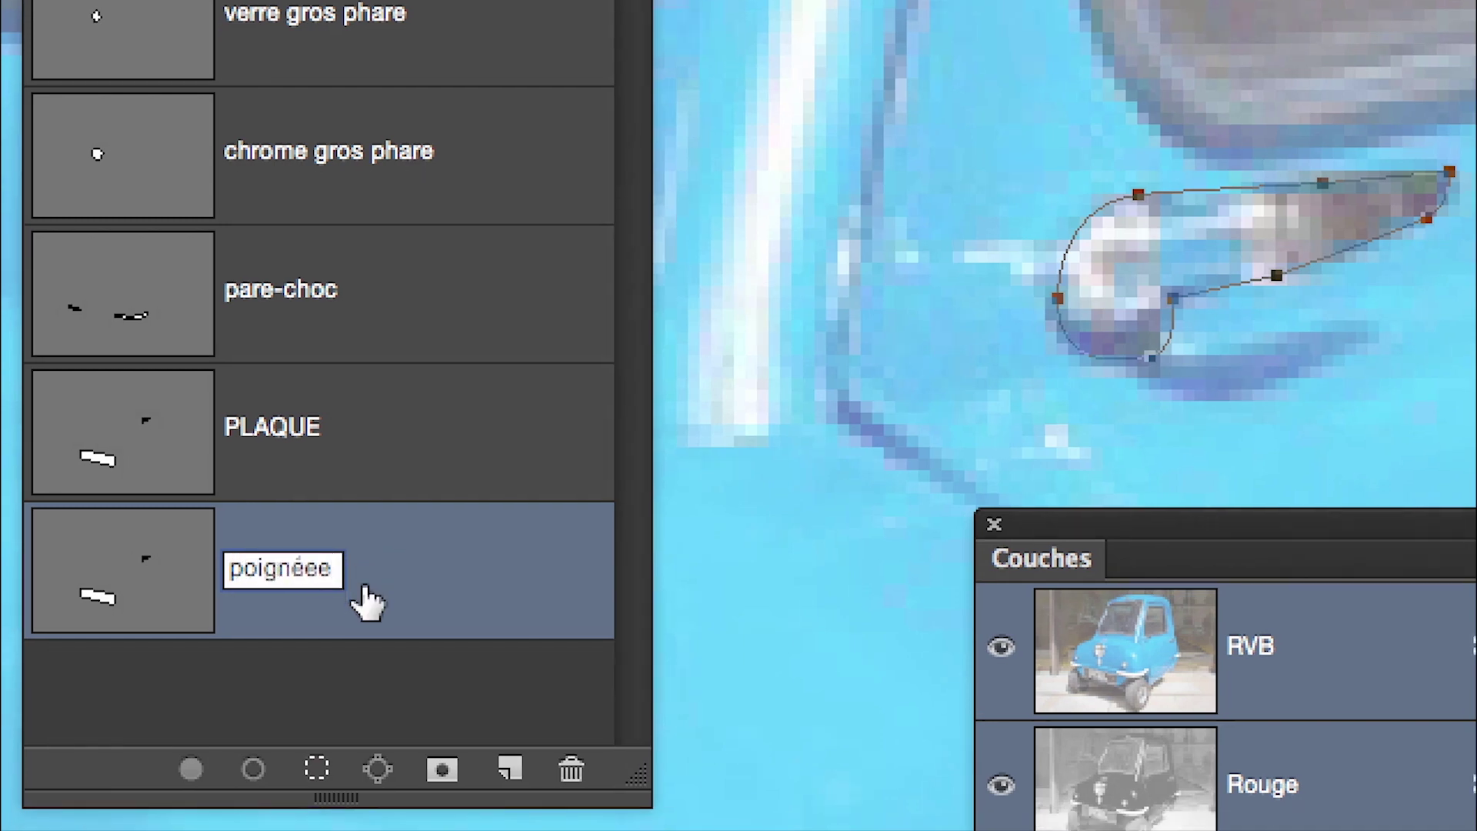
key(BackSpace)
key(Return)
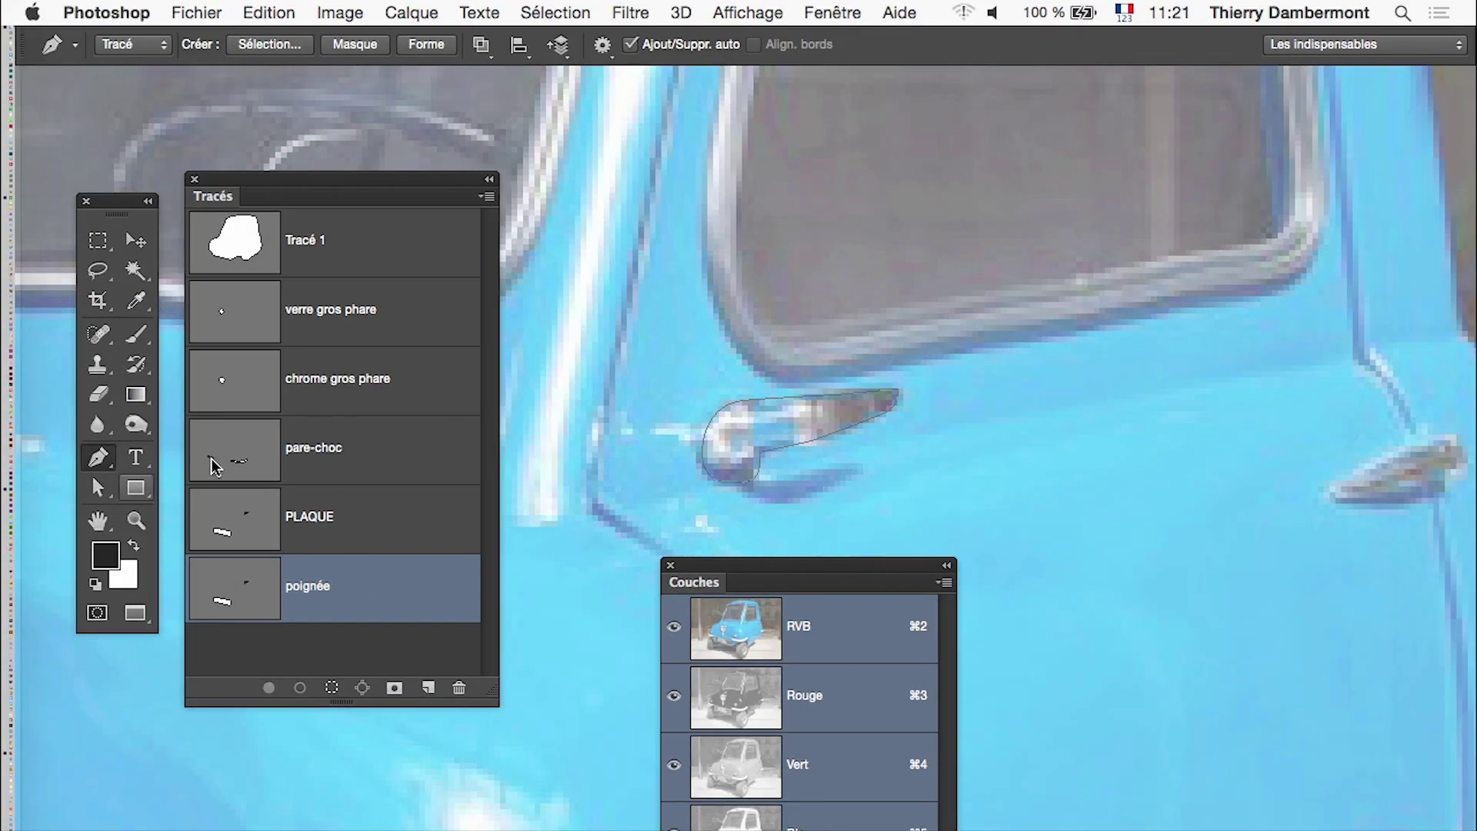
- Delete the plate outline from poignée and remove the door-handle outline from PLAQUE
key(a)
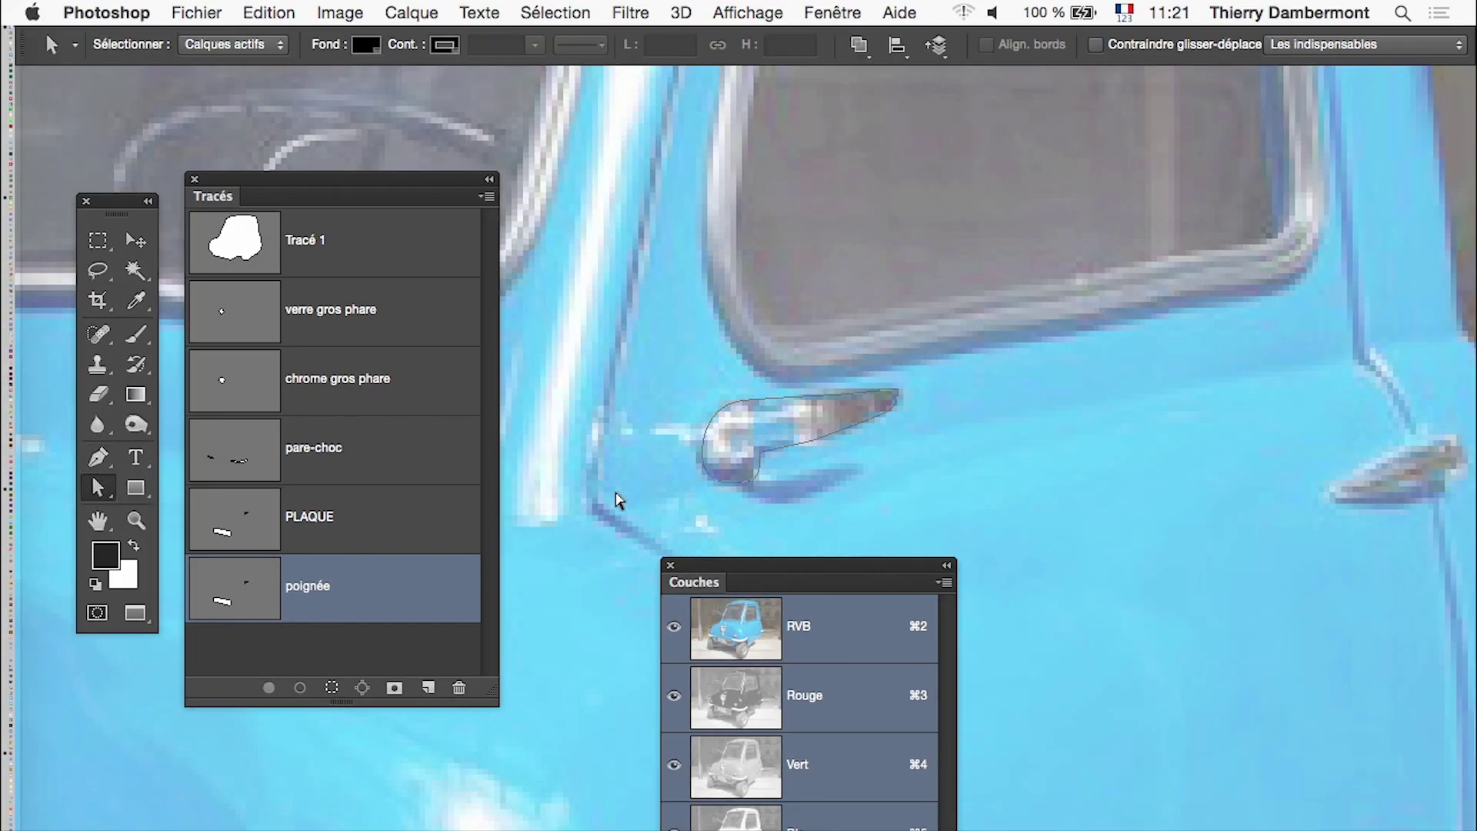
drag(704, 483, 973, 335)
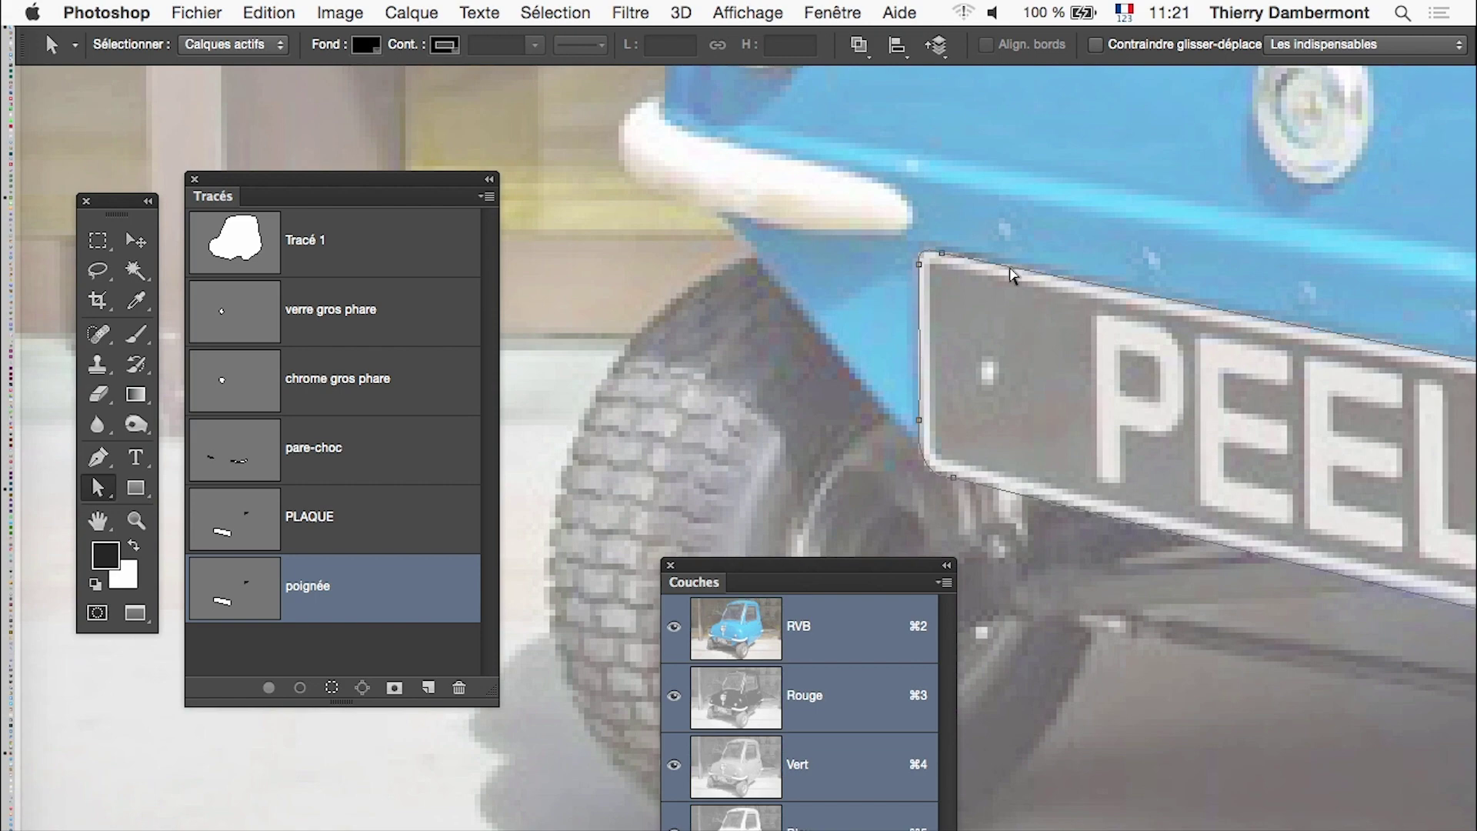
key(Delete)
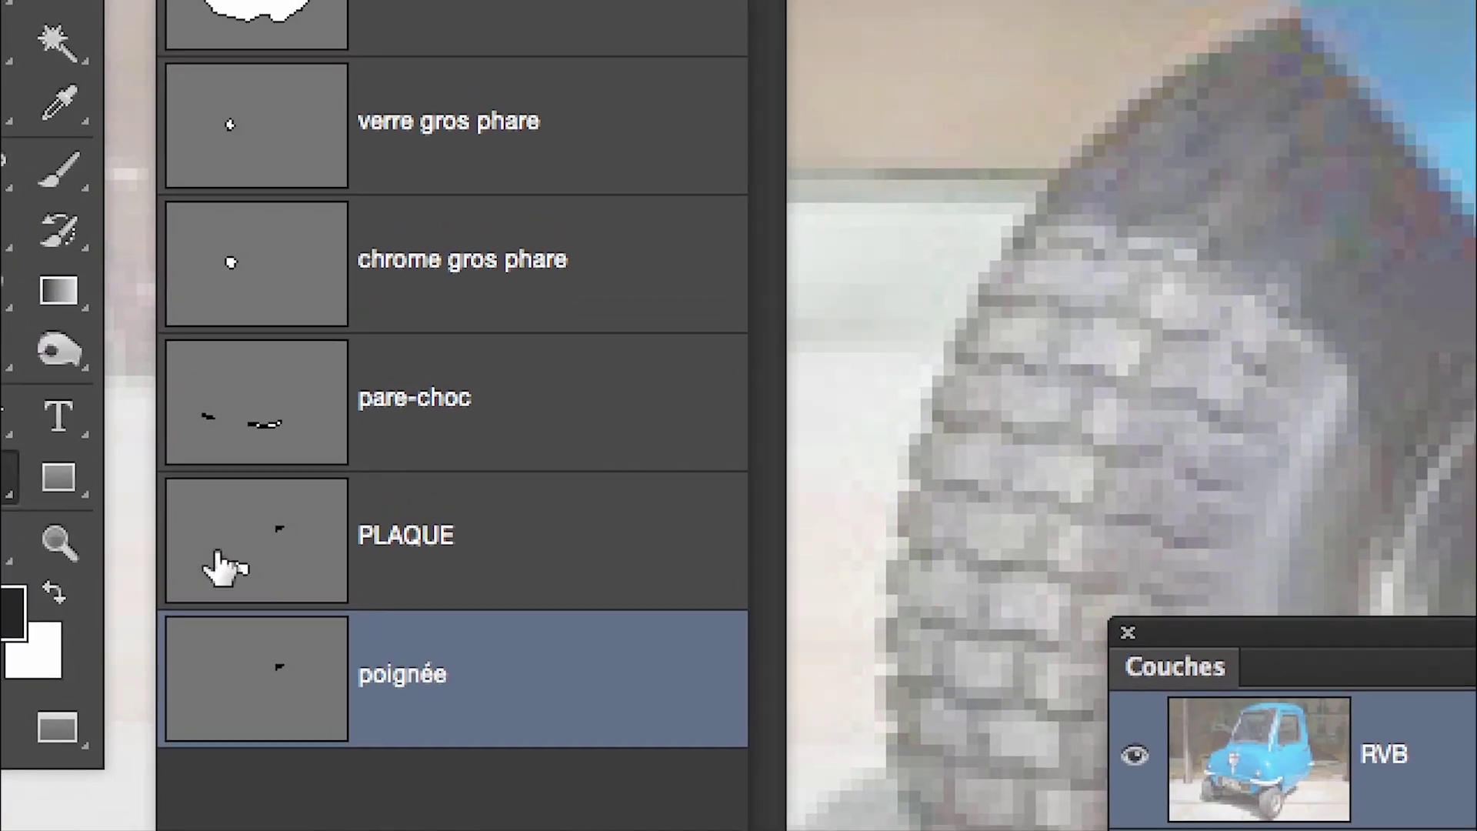
click(222, 565)
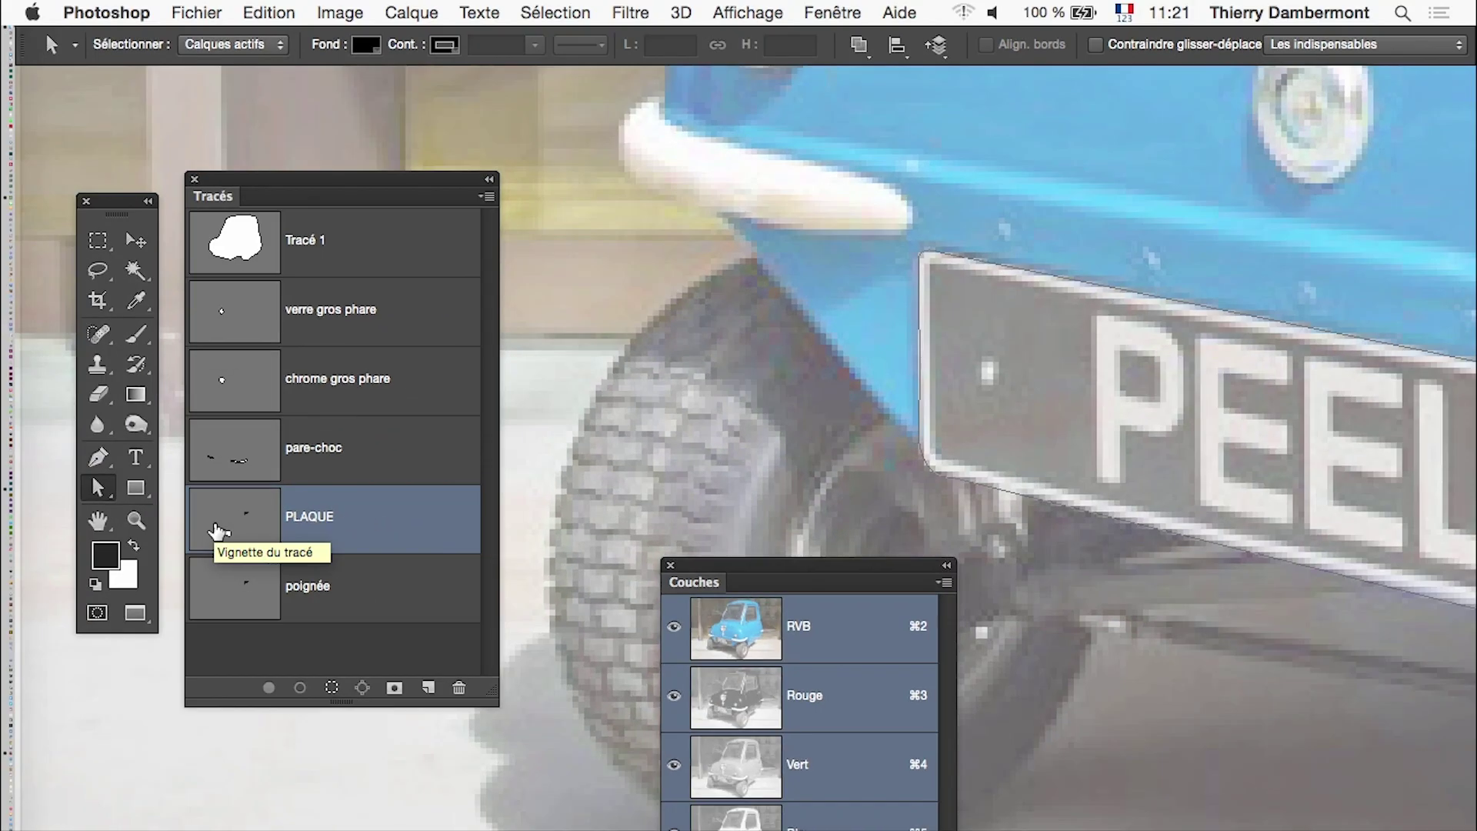
scroll(937, 315, up, 10)
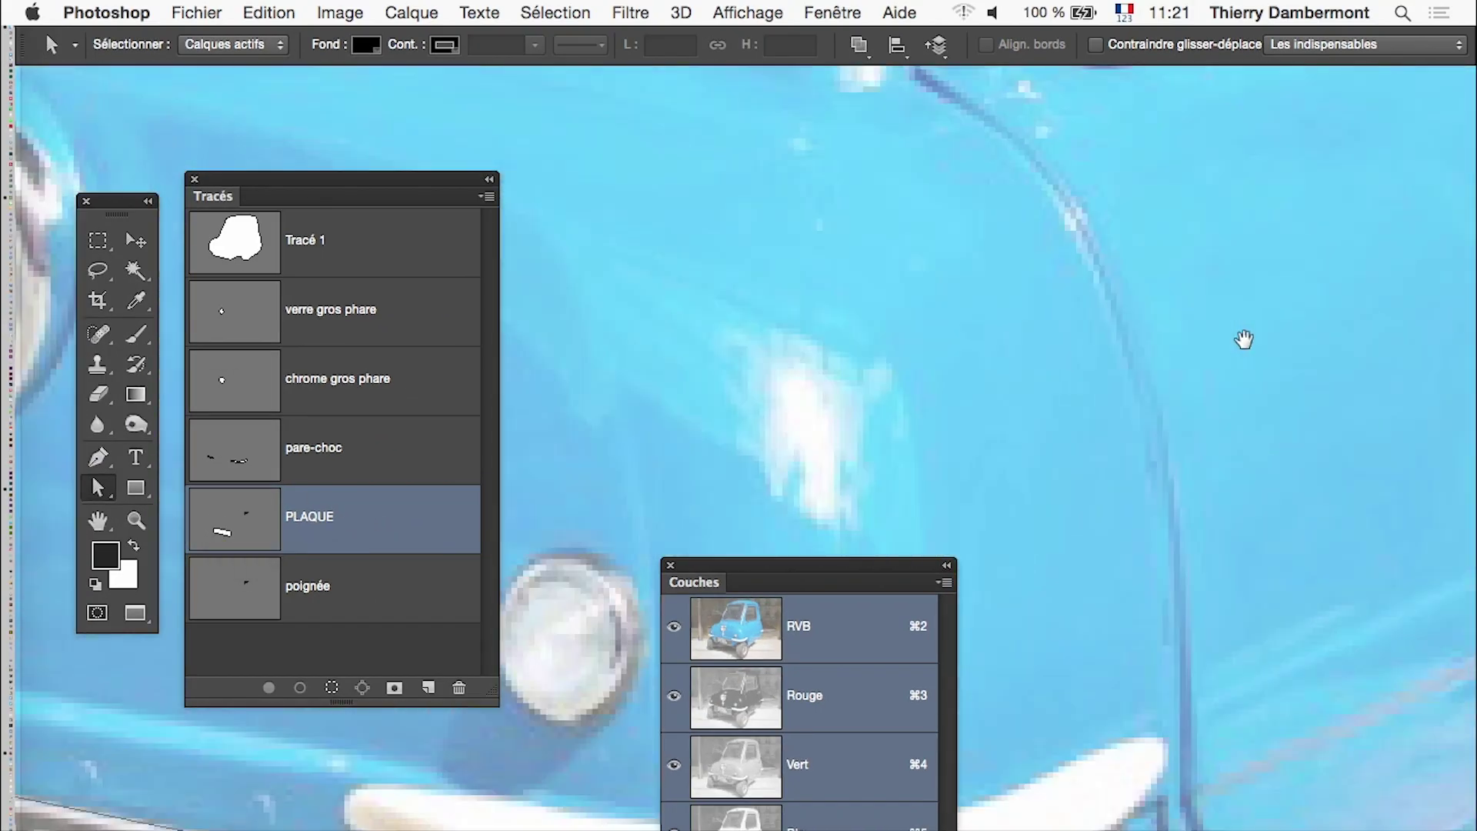
drag(1243, 339, 1147, 412)
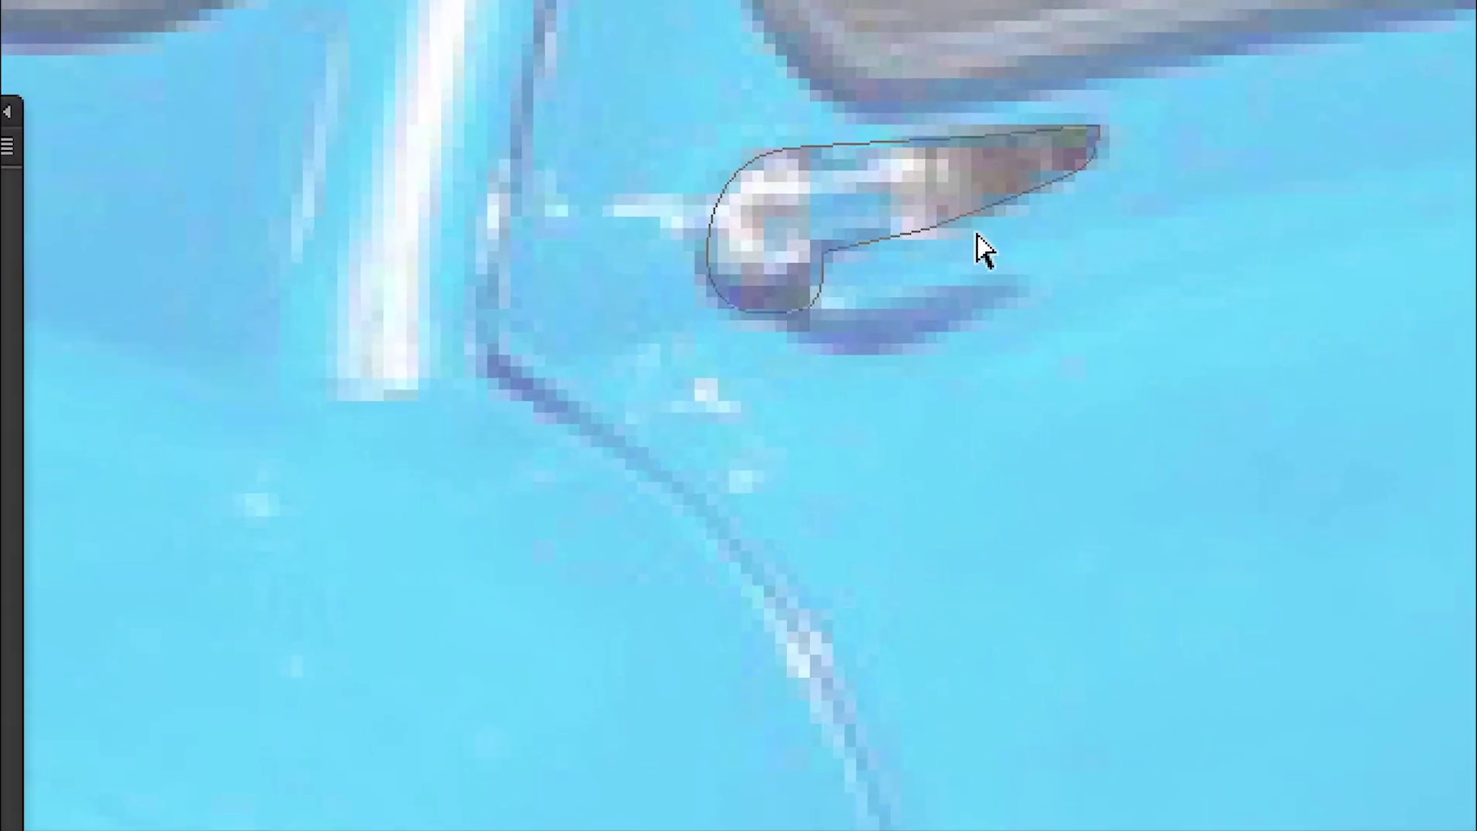
click(977, 225)
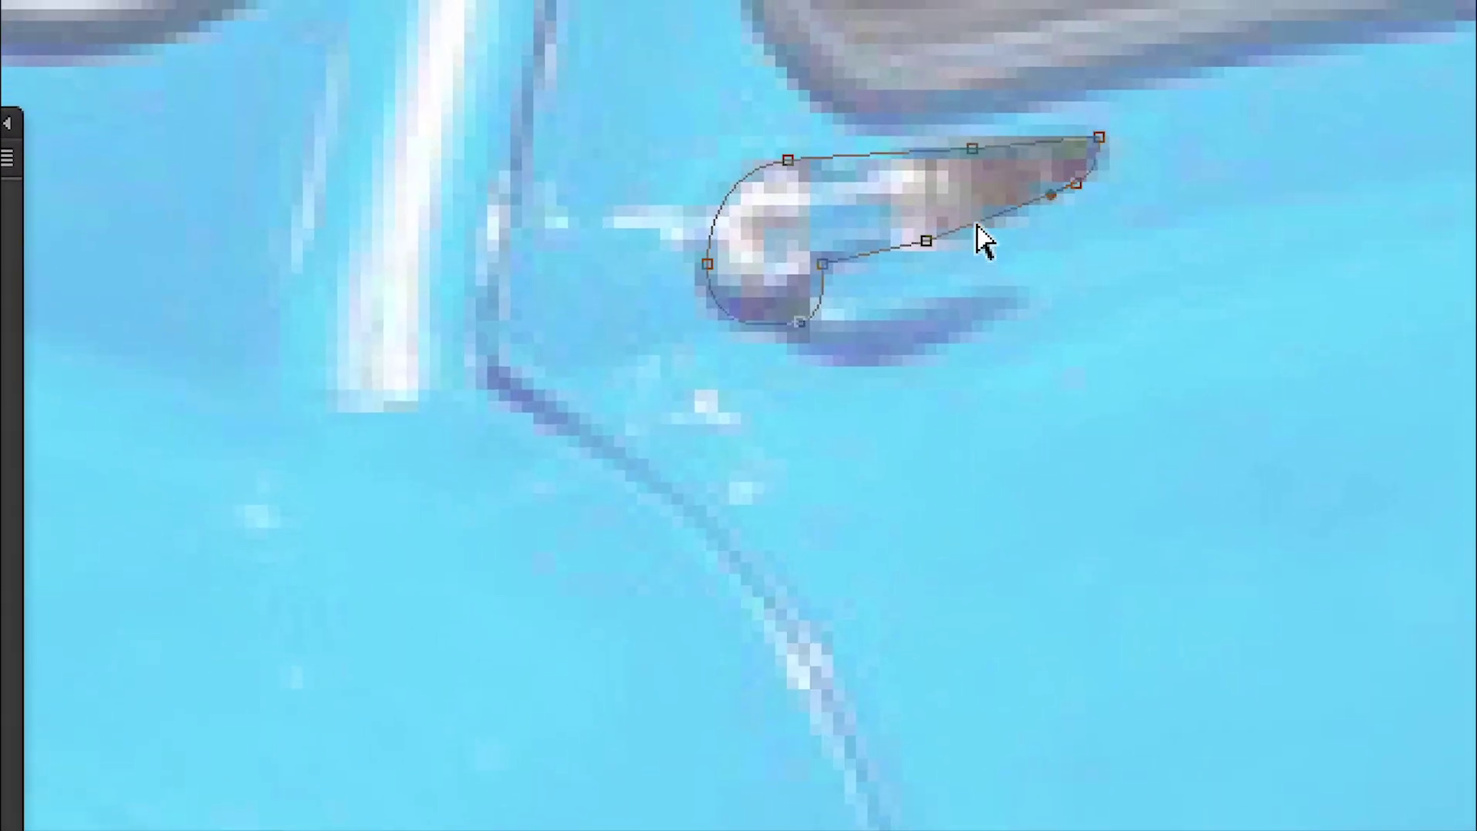
key(Escape)
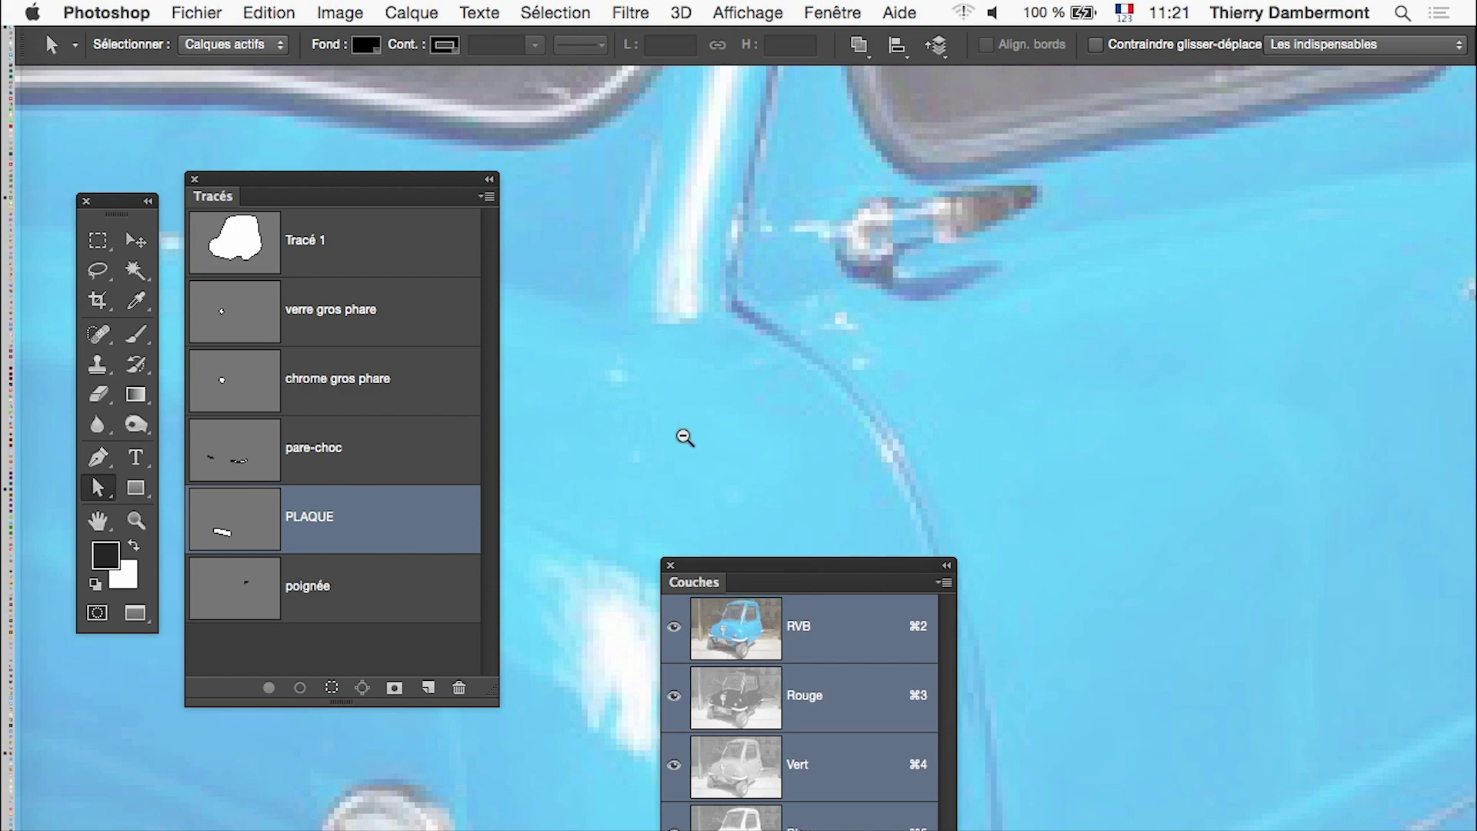
- Zoom out to see more of the car and save the document
alt+super+click(720, 421)
alt+super+click(720, 421)
click(196, 13)
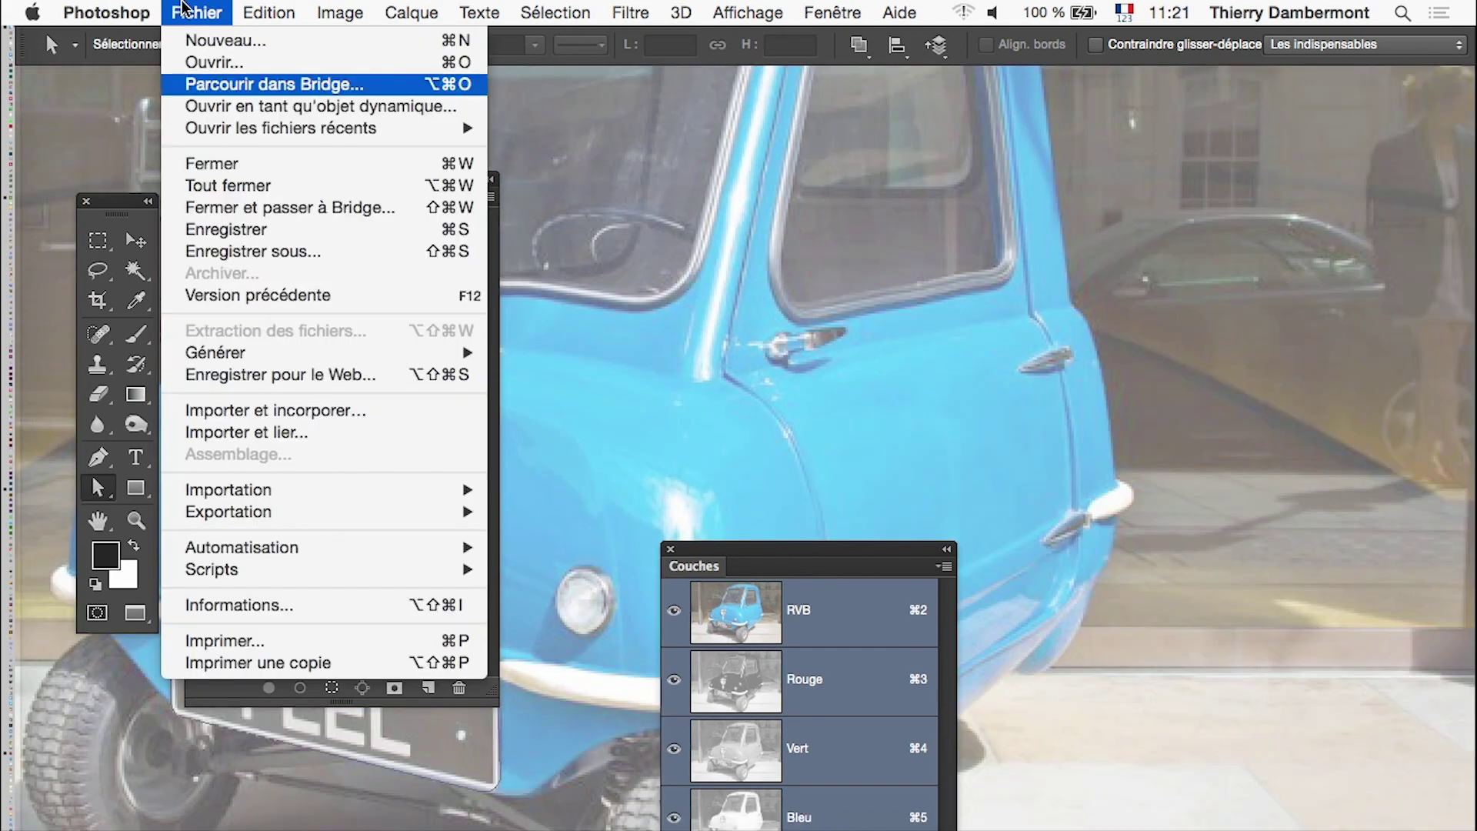
click(231, 229)
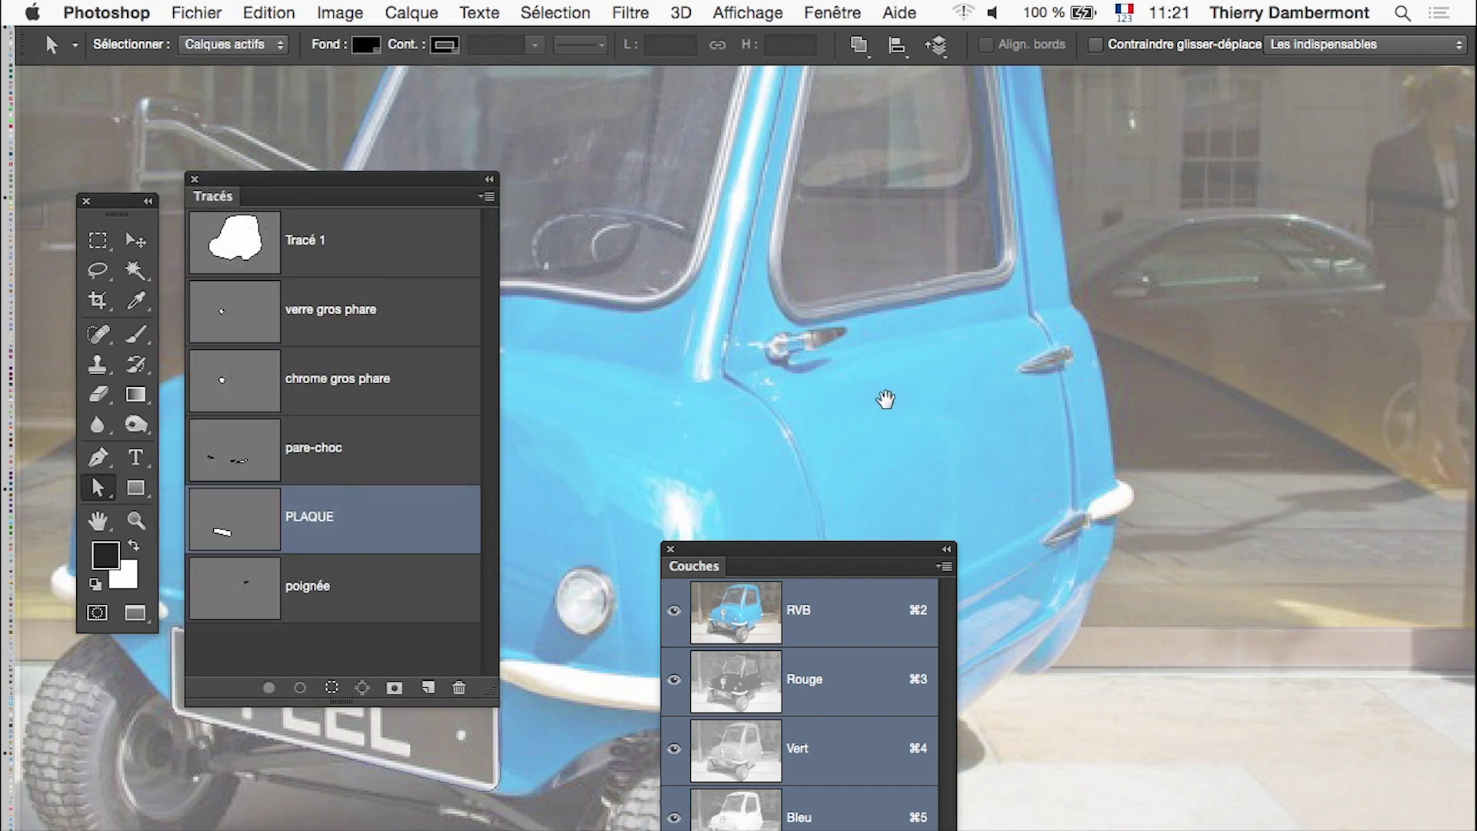
- Bring the windshield into view, add an empty path below poignée and widen the paths list
mouse_move(792, 375)
mouse_down()
mouse_move(1208, 435)
mouse_move(1147, 534)
mouse_up()
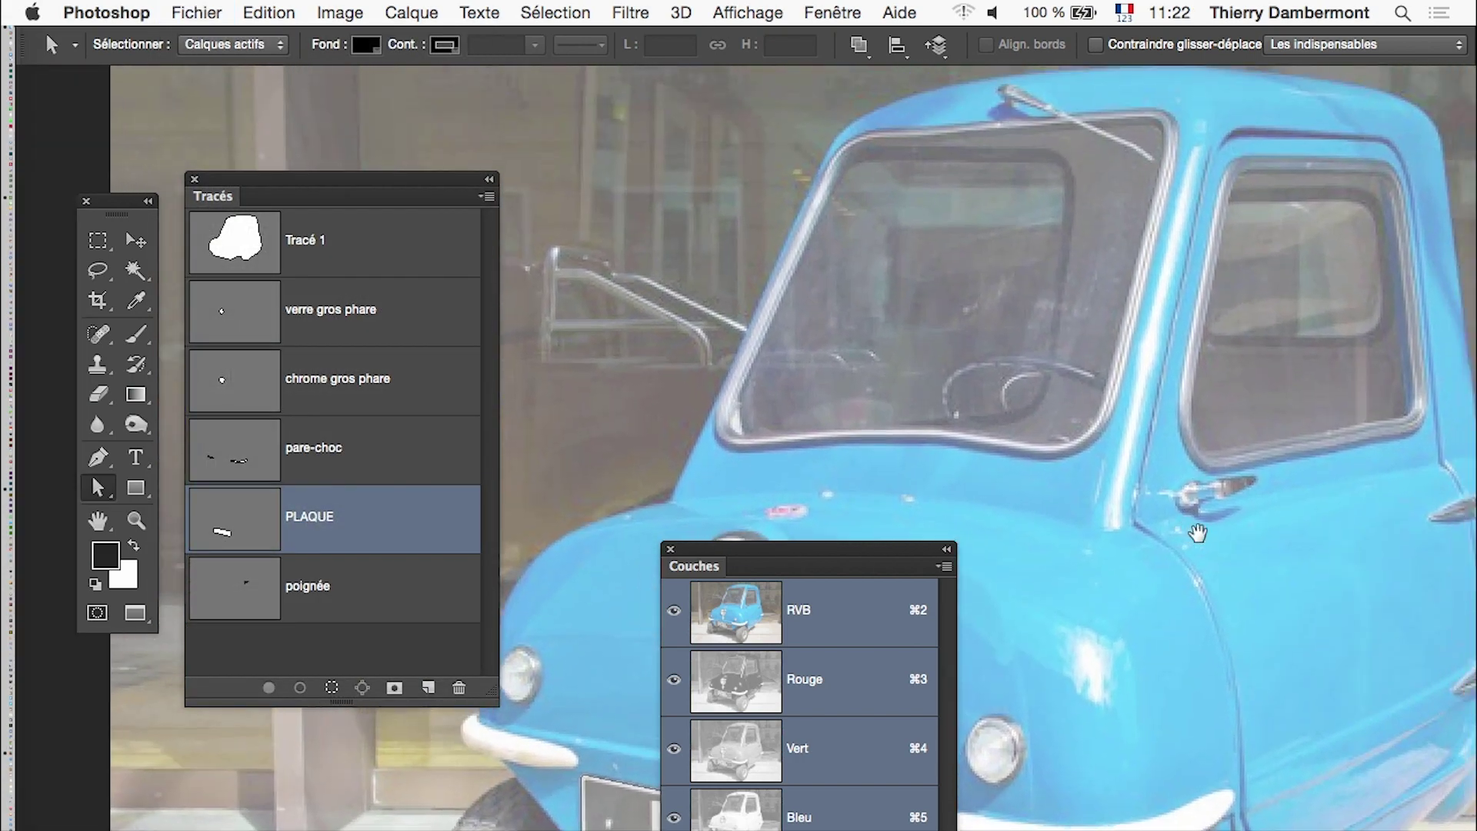
drag(1038, 421, 938, 401)
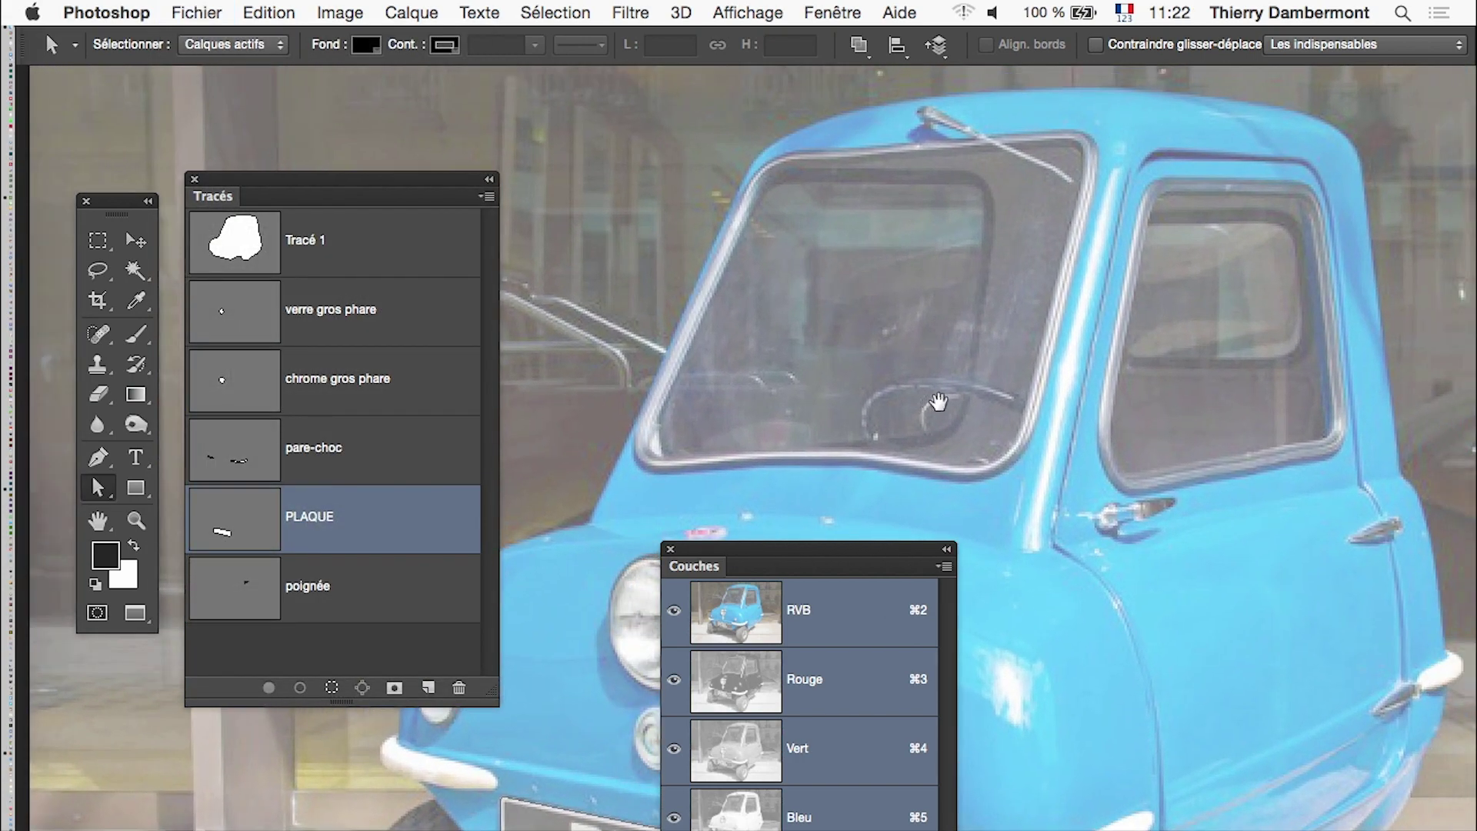
click(399, 612)
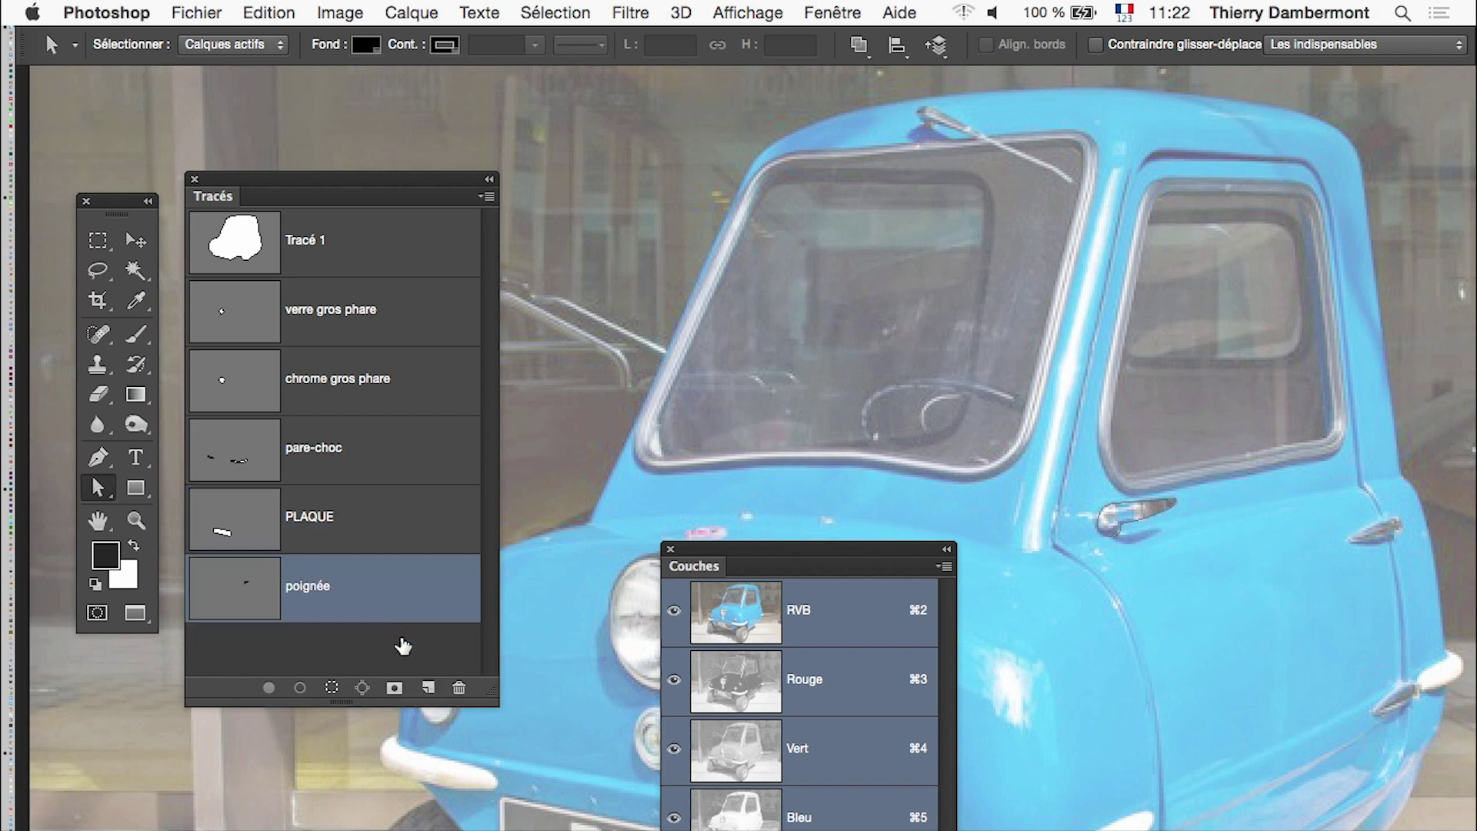
click(428, 687)
mouse_move(493, 694)
mouse_down()
mouse_move(527, 697)
mouse_move(500, 829)
mouse_up()
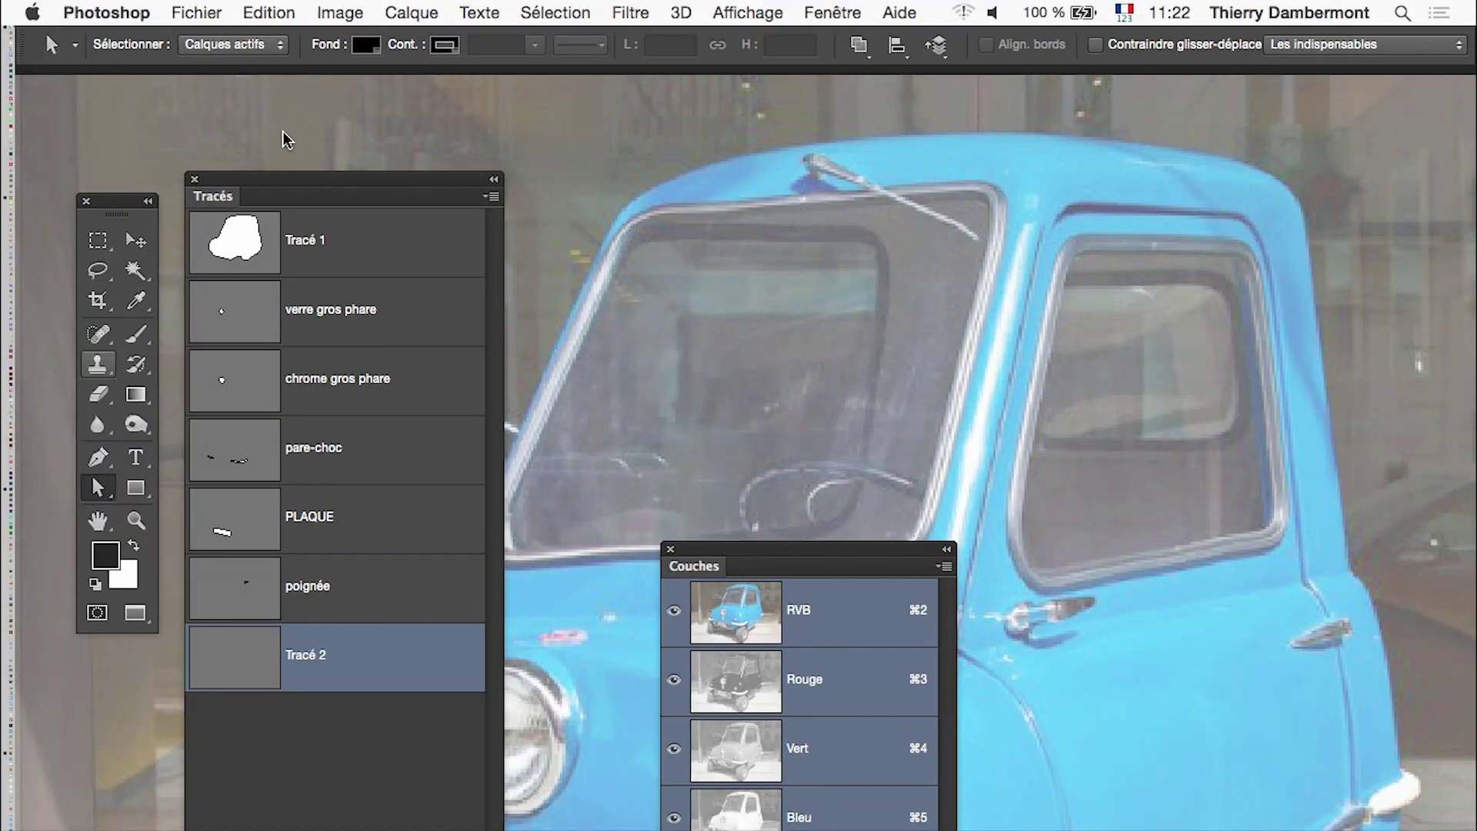
- Trace a closed Pen outline around the windscreen wiper arm and blade
click(98, 460)
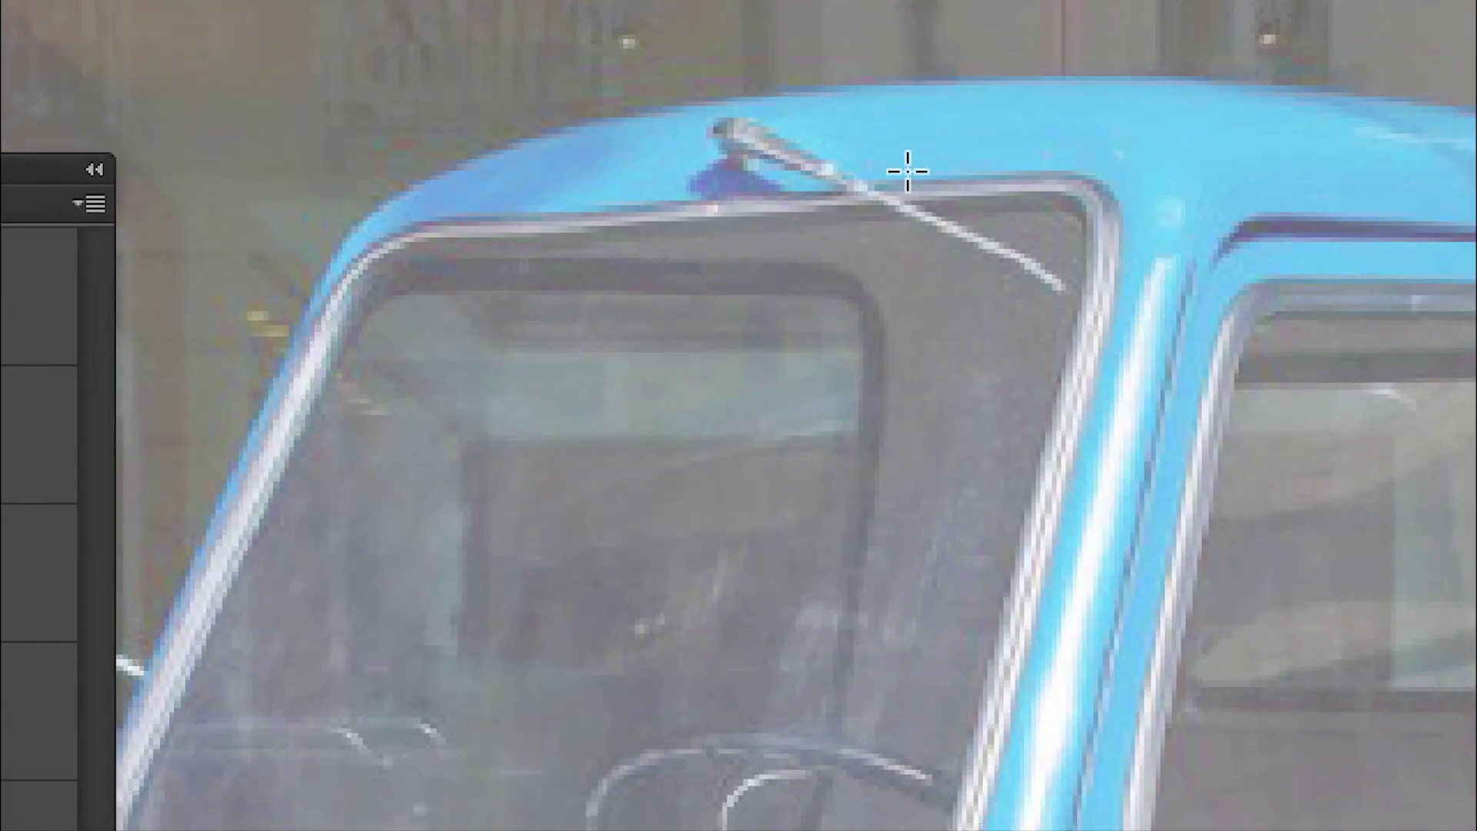
click(840, 149)
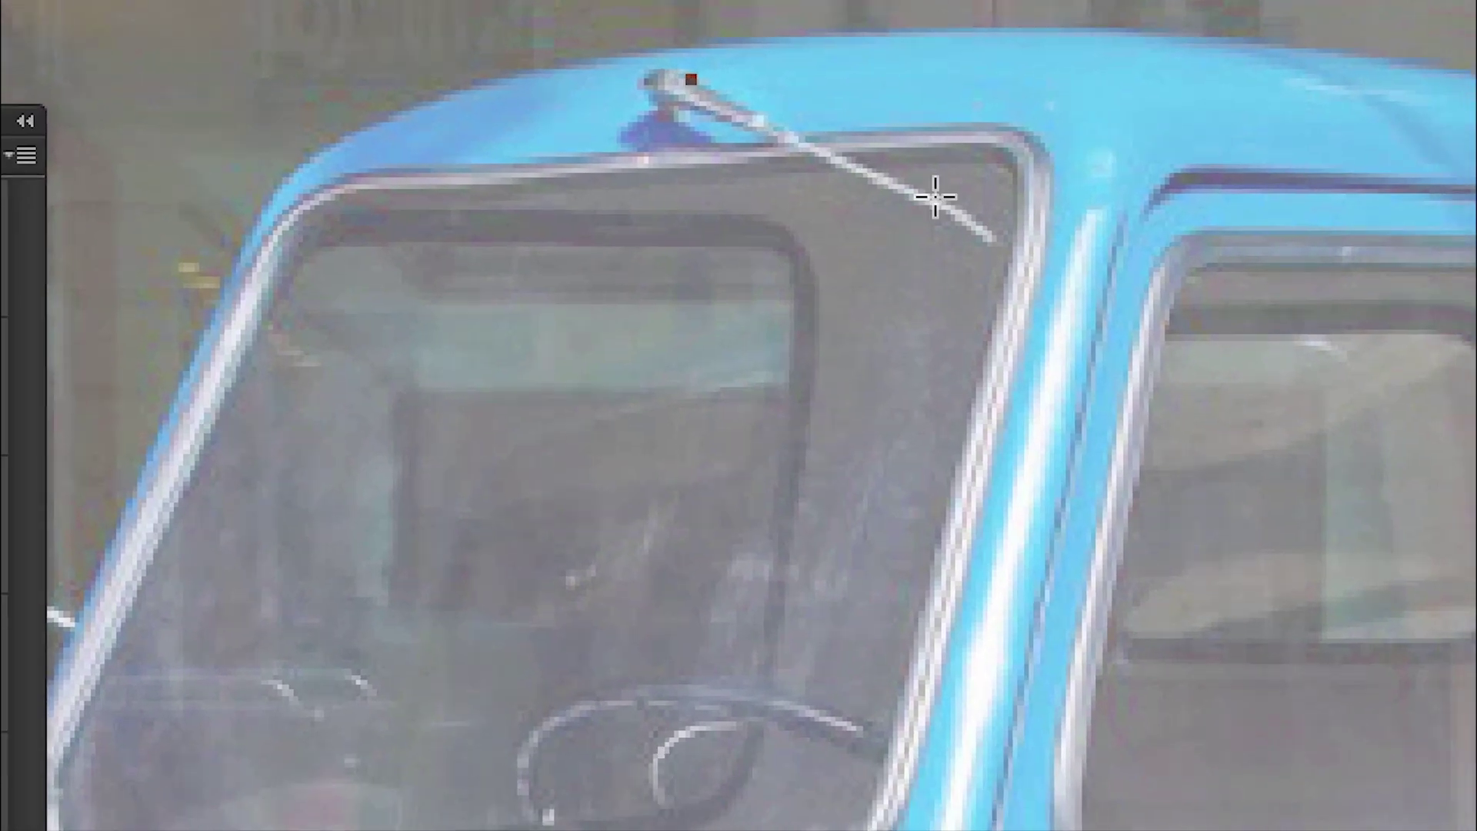
click(936, 195)
click(962, 205)
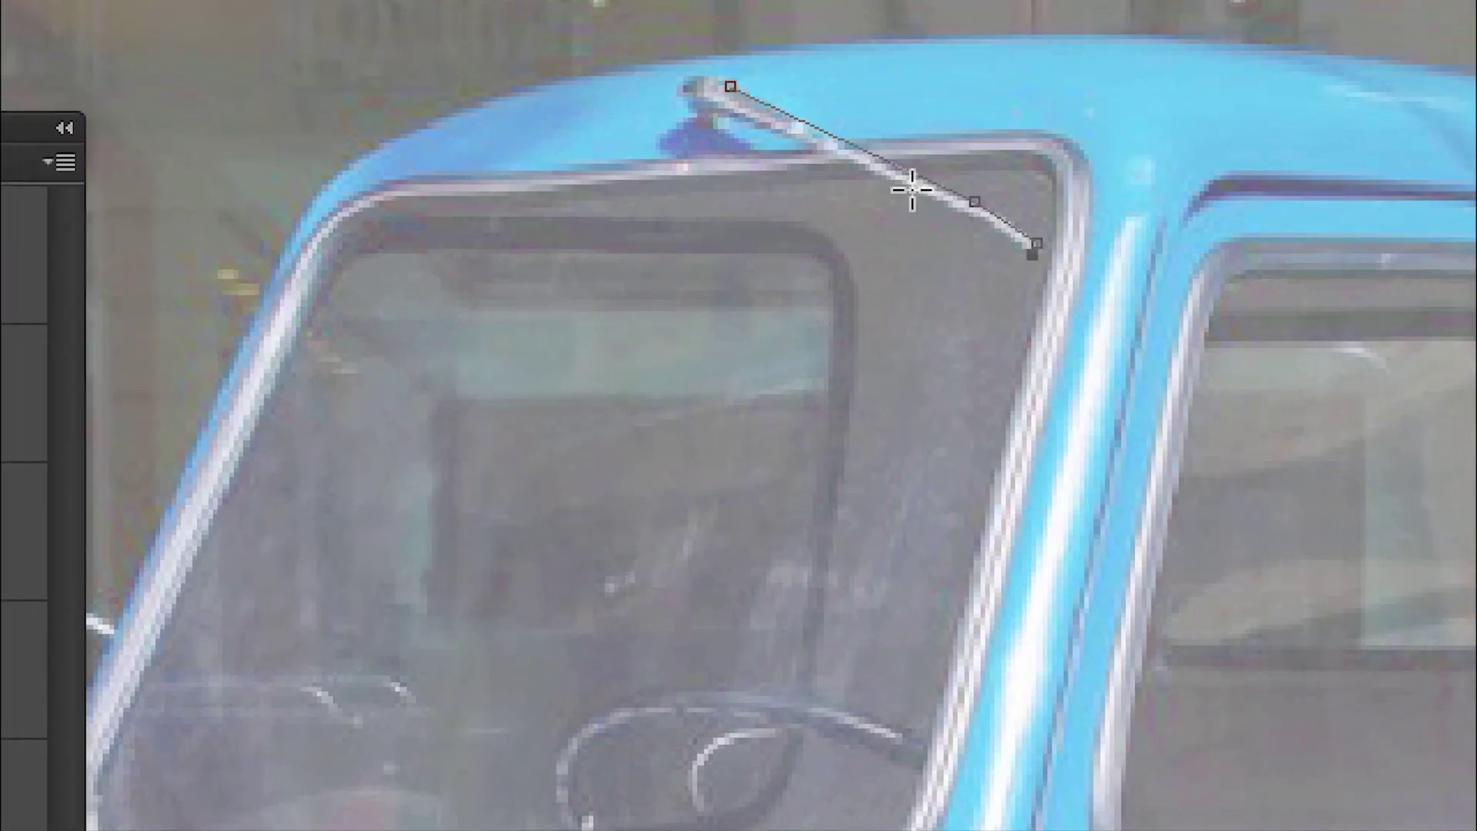
click(838, 146)
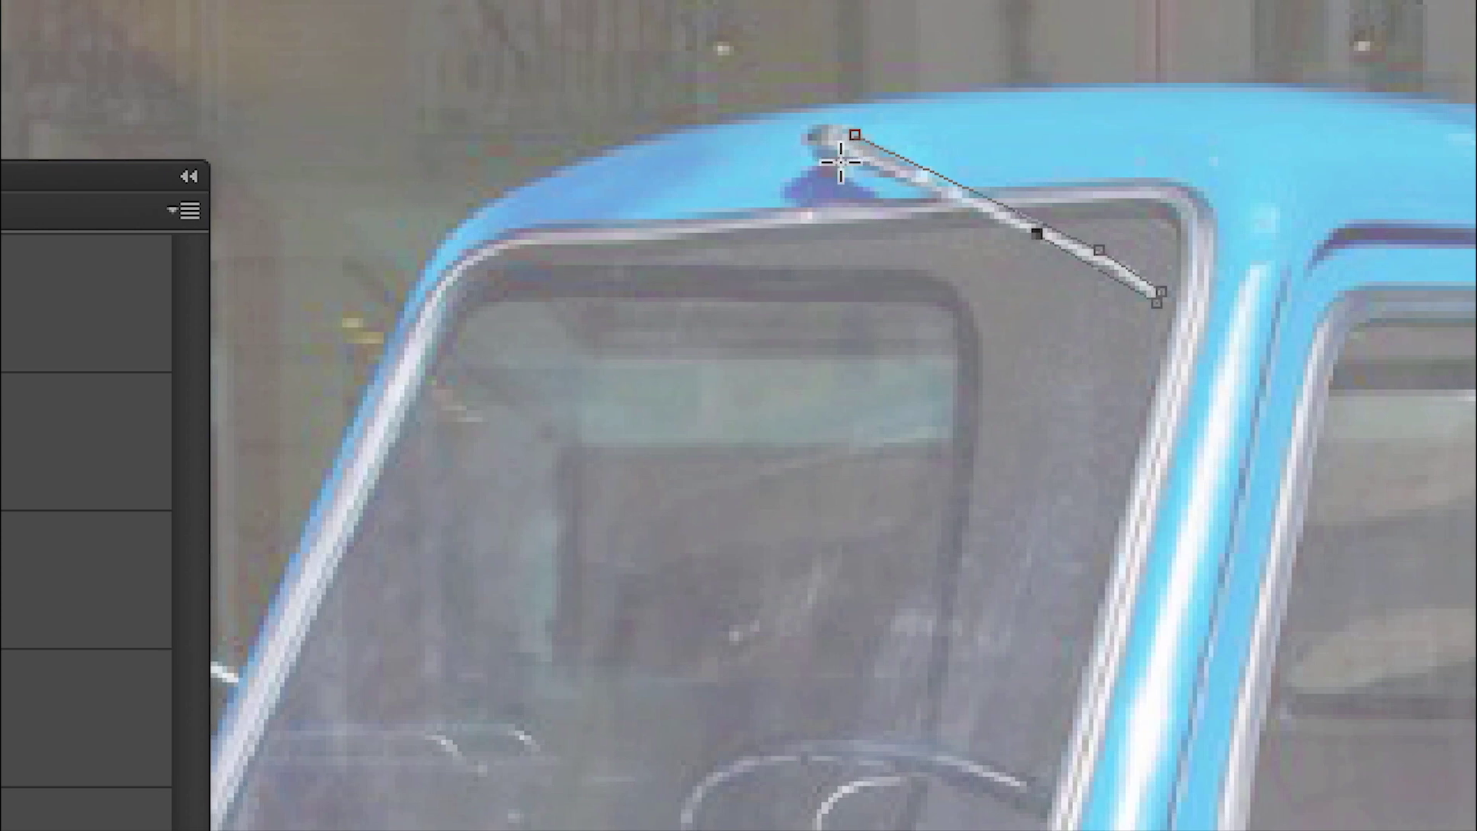
click(841, 162)
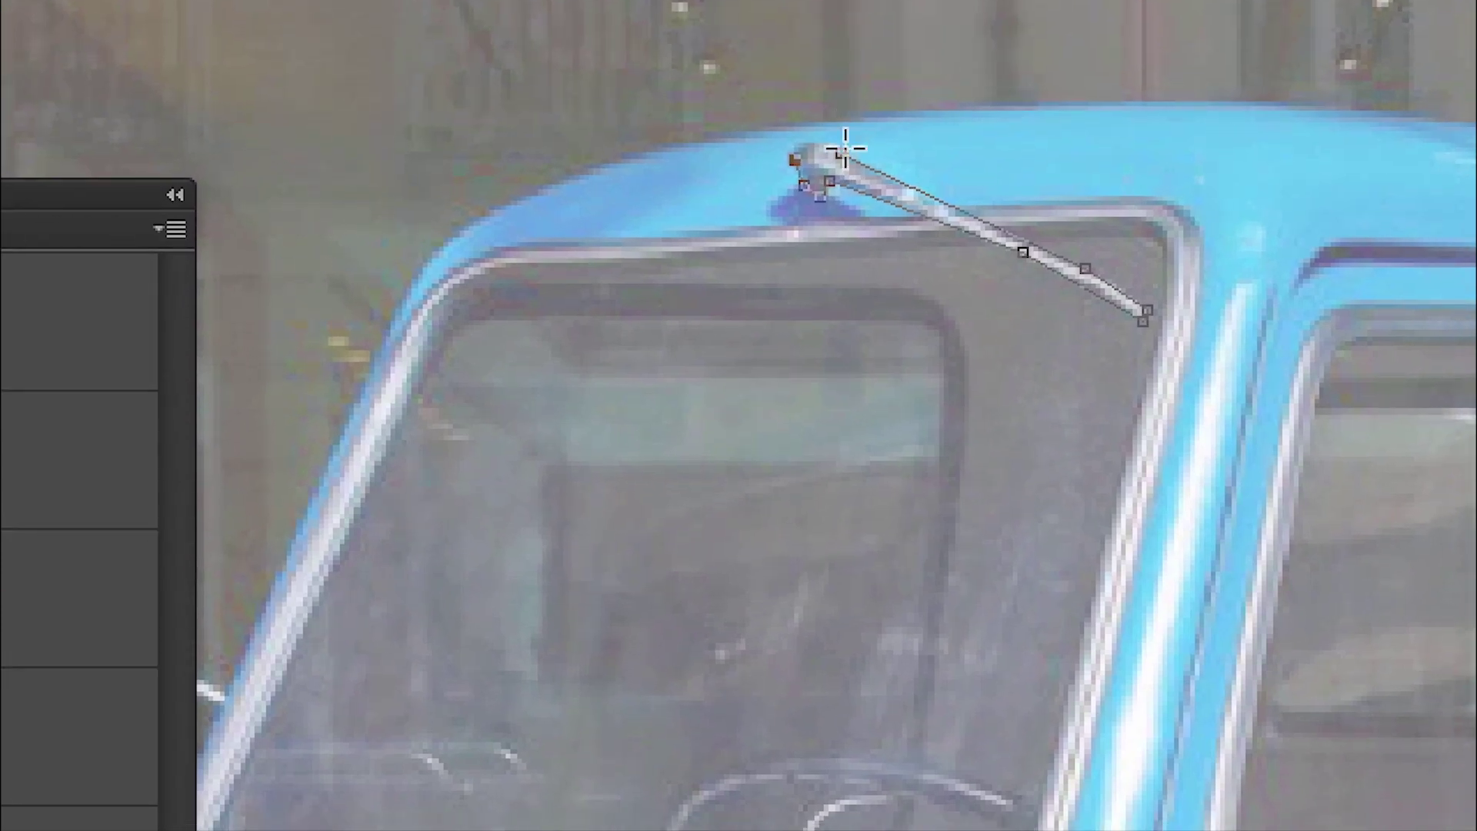
drag(841, 149, 864, 171)
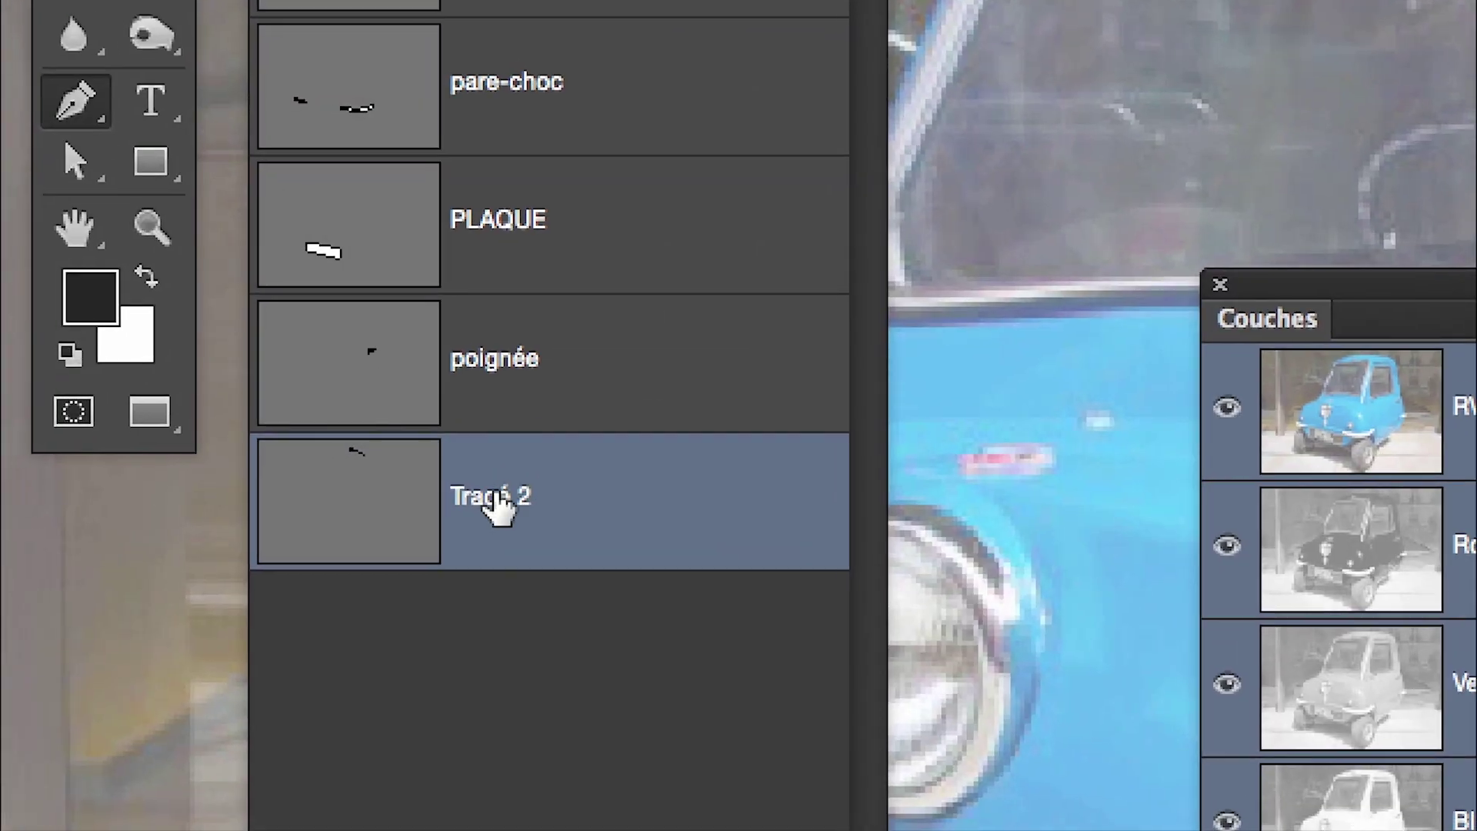
- Name the wiper path essuie-glace and add another empty path
double_click(498, 500)
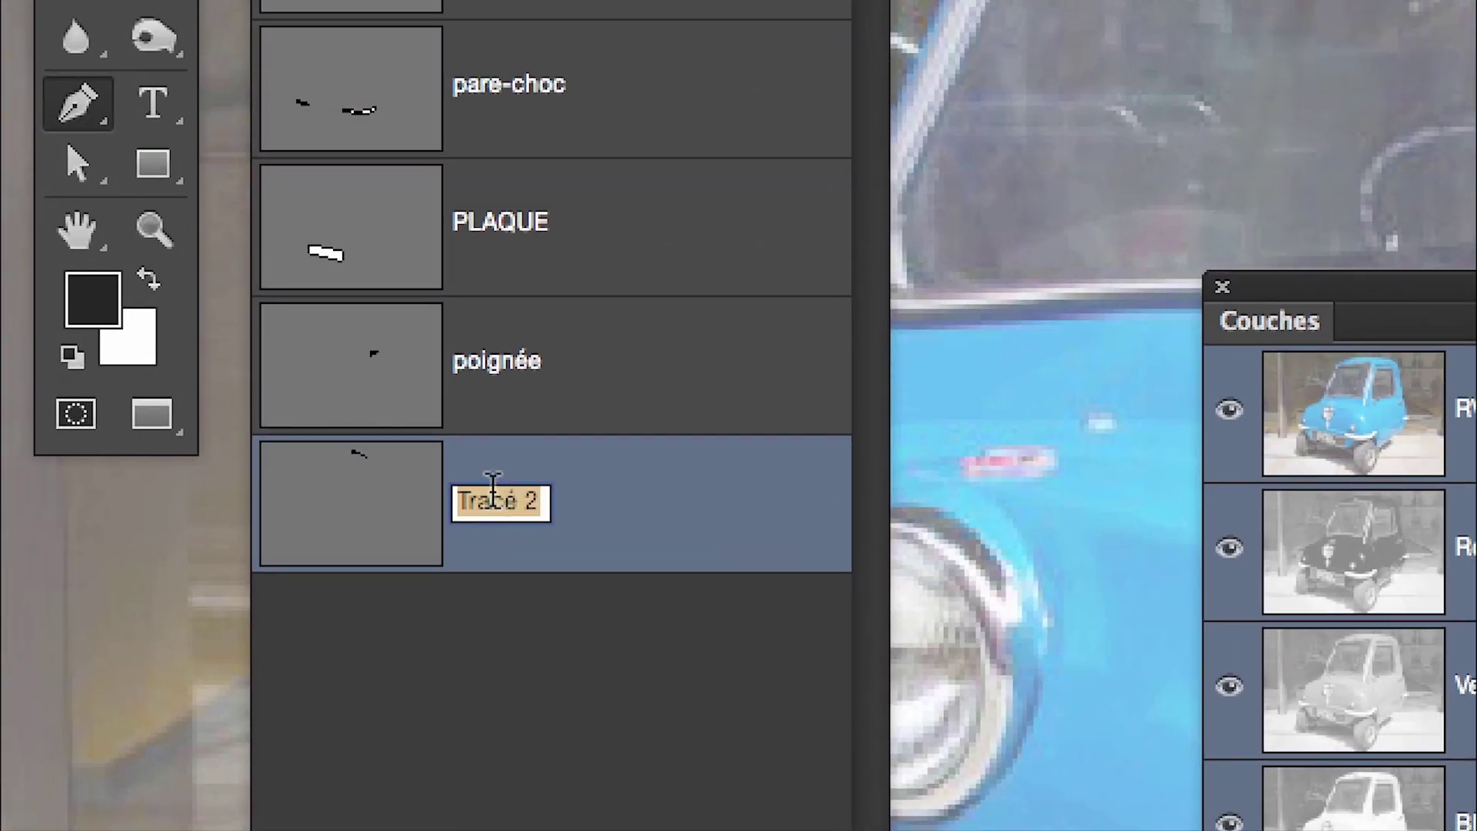
text(essuie-g)
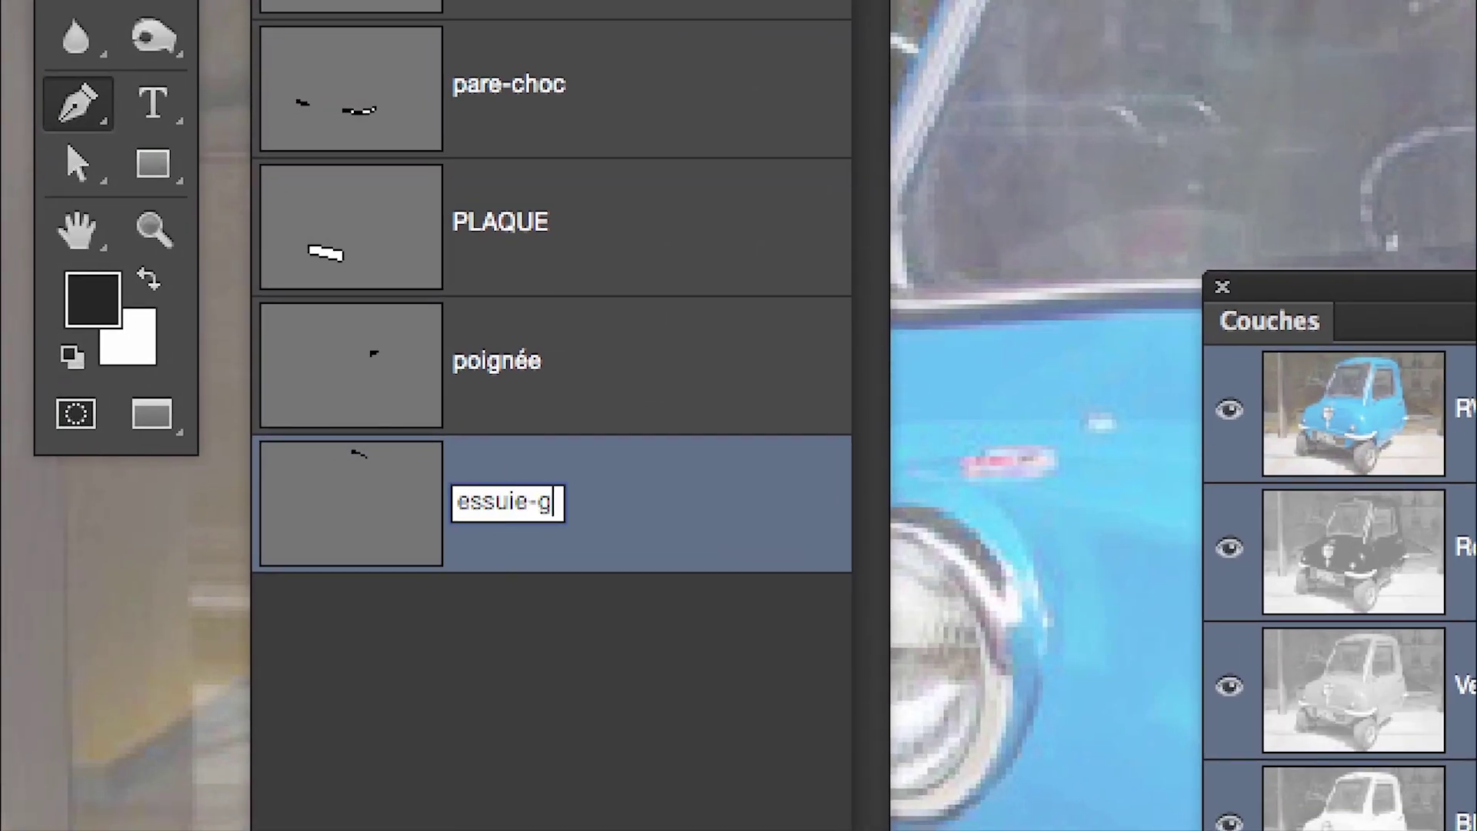
text(lace)
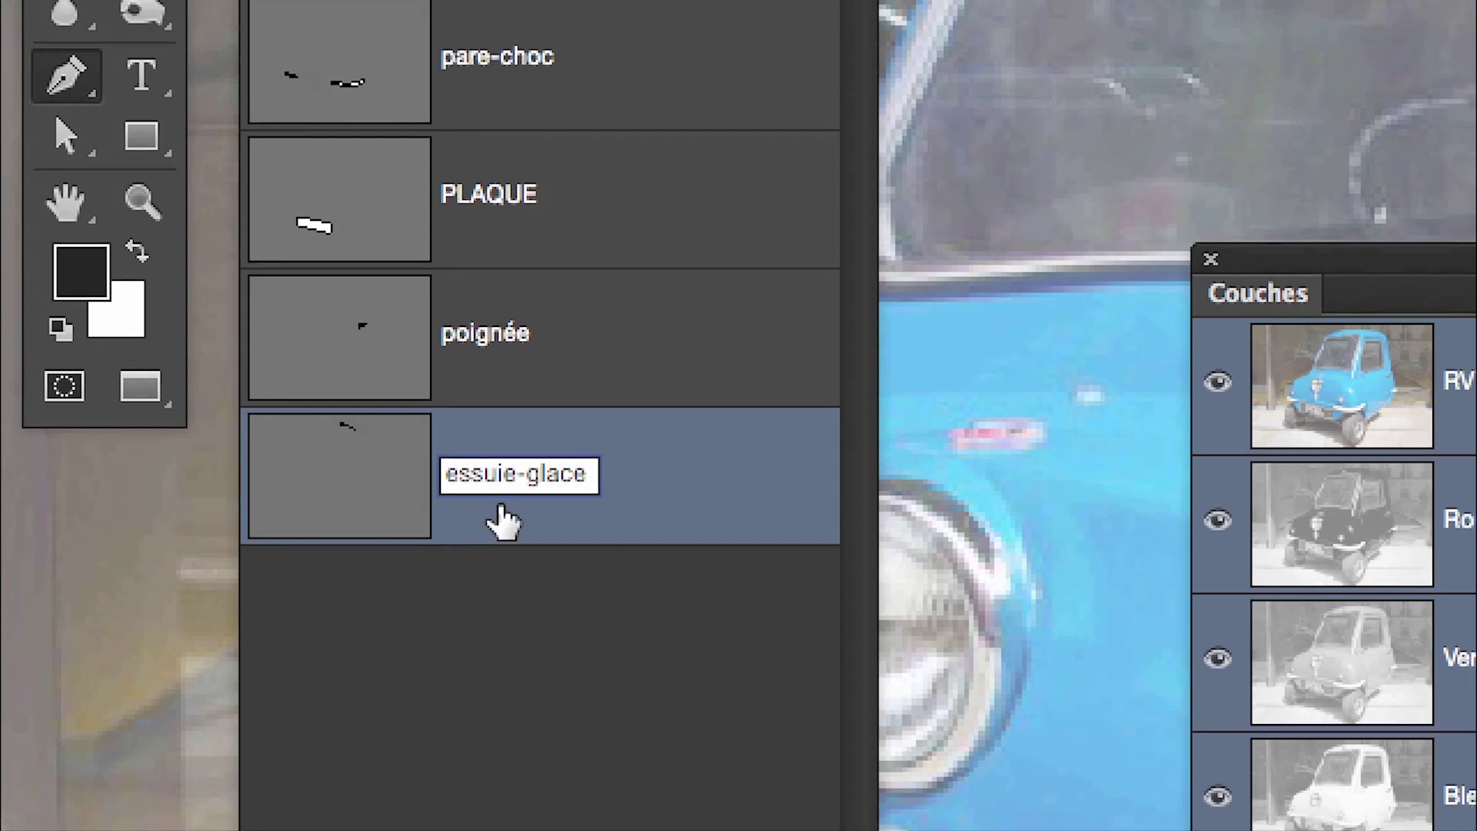
click(643, 542)
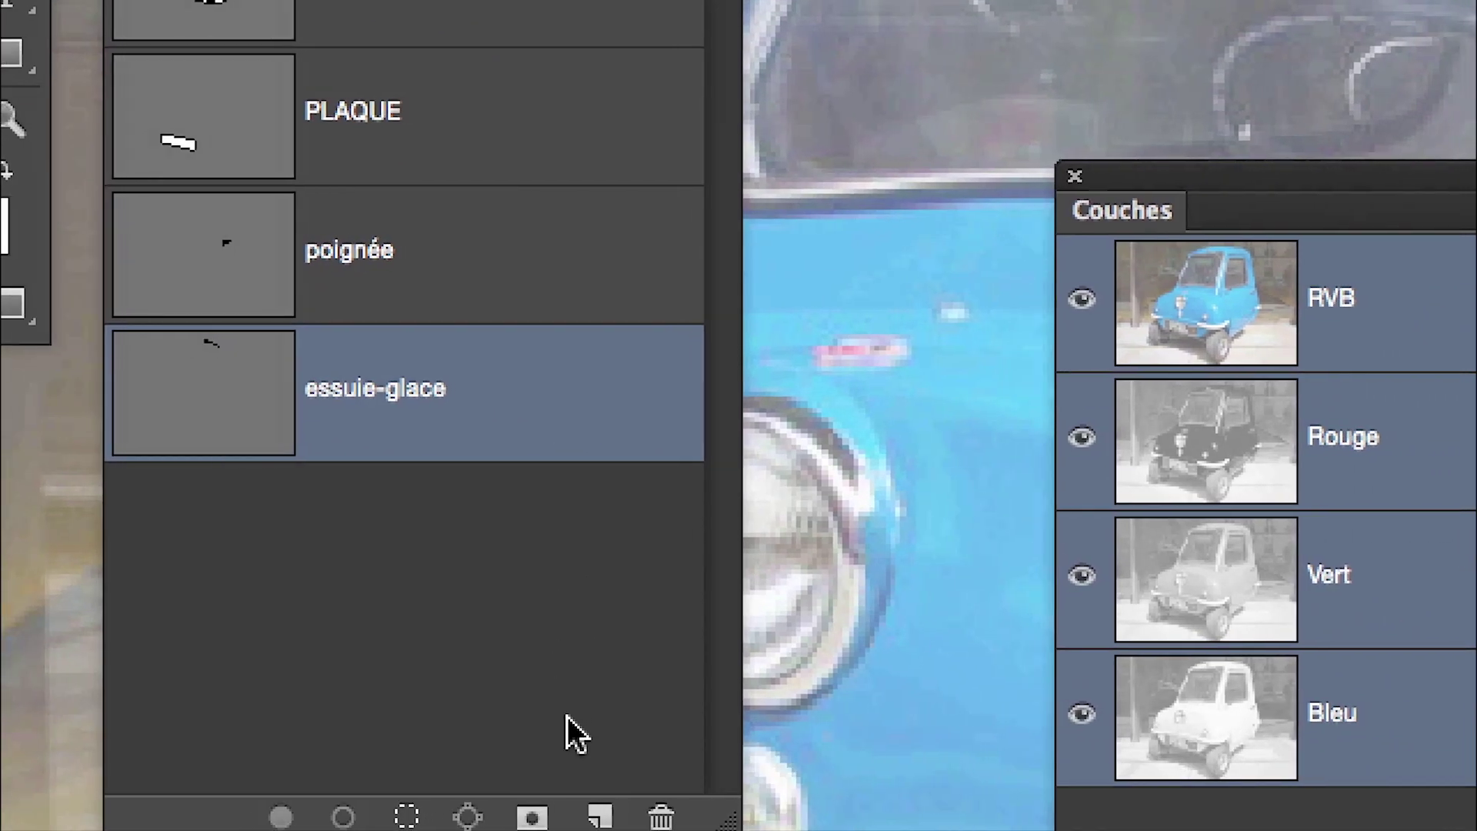
click(578, 817)
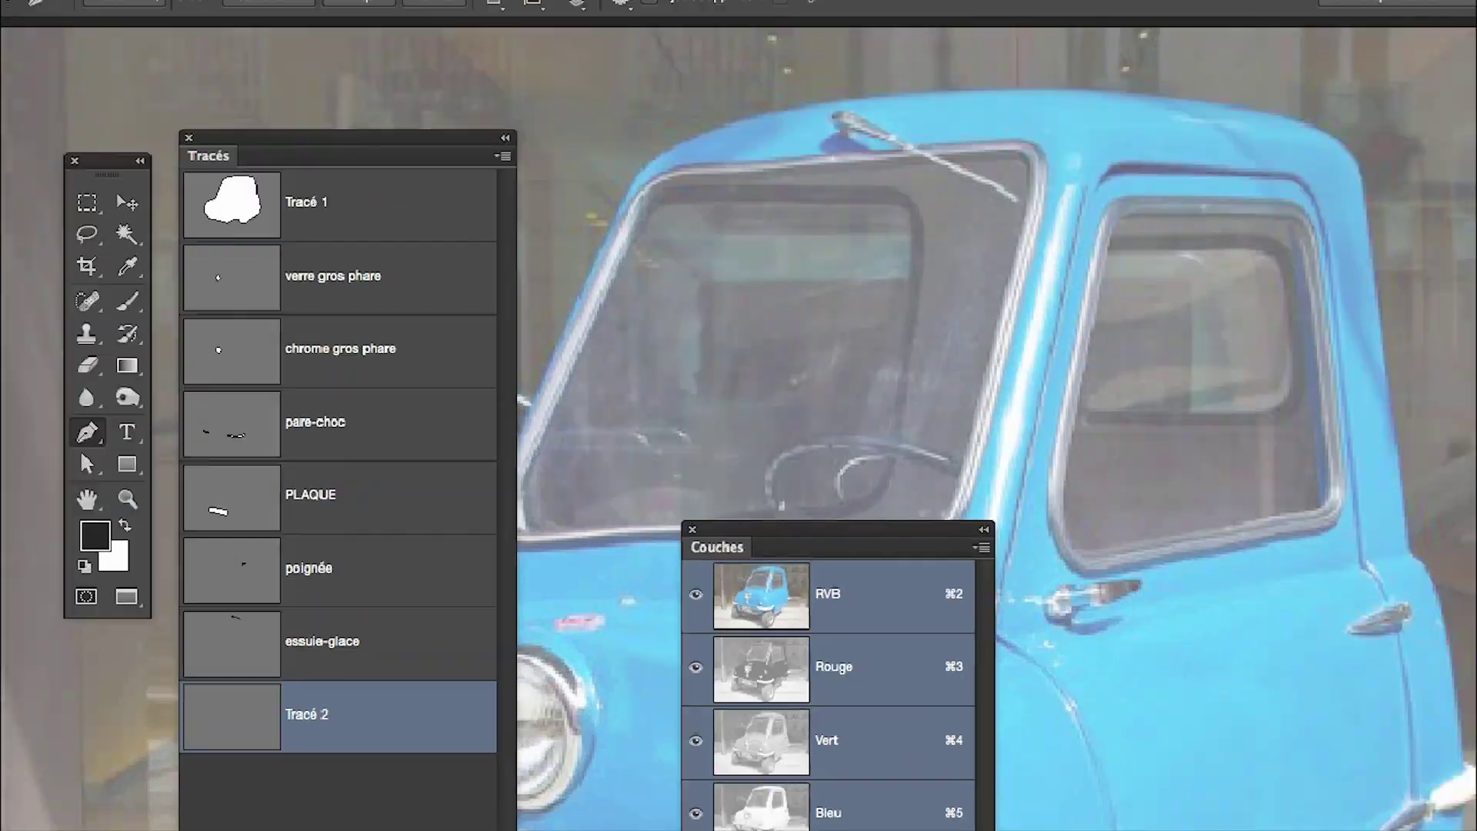
scroll(808, 274, left, 3)
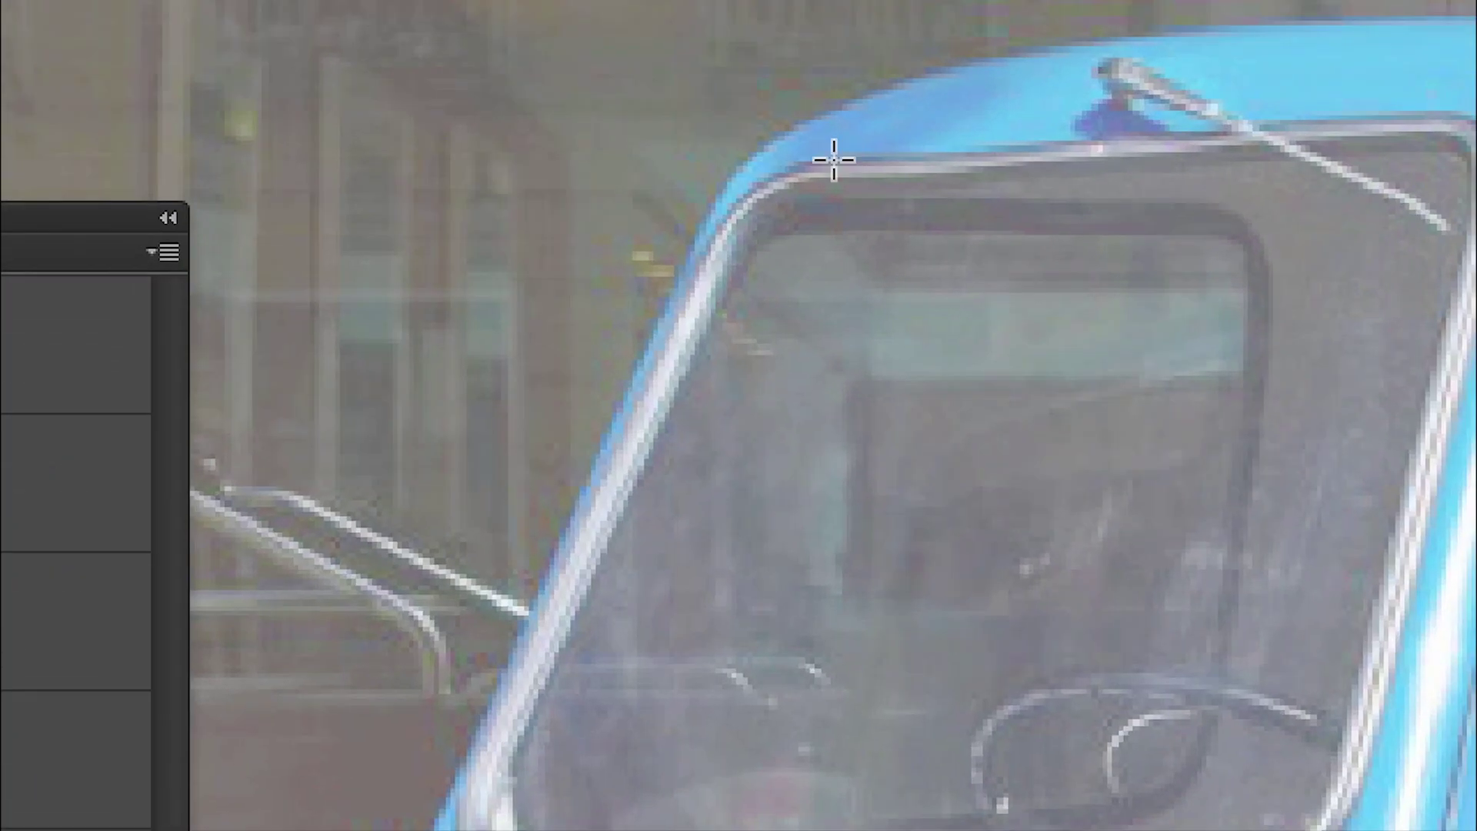
- Trace a closed curved outline around the windshield's outer frame
click(834, 160)
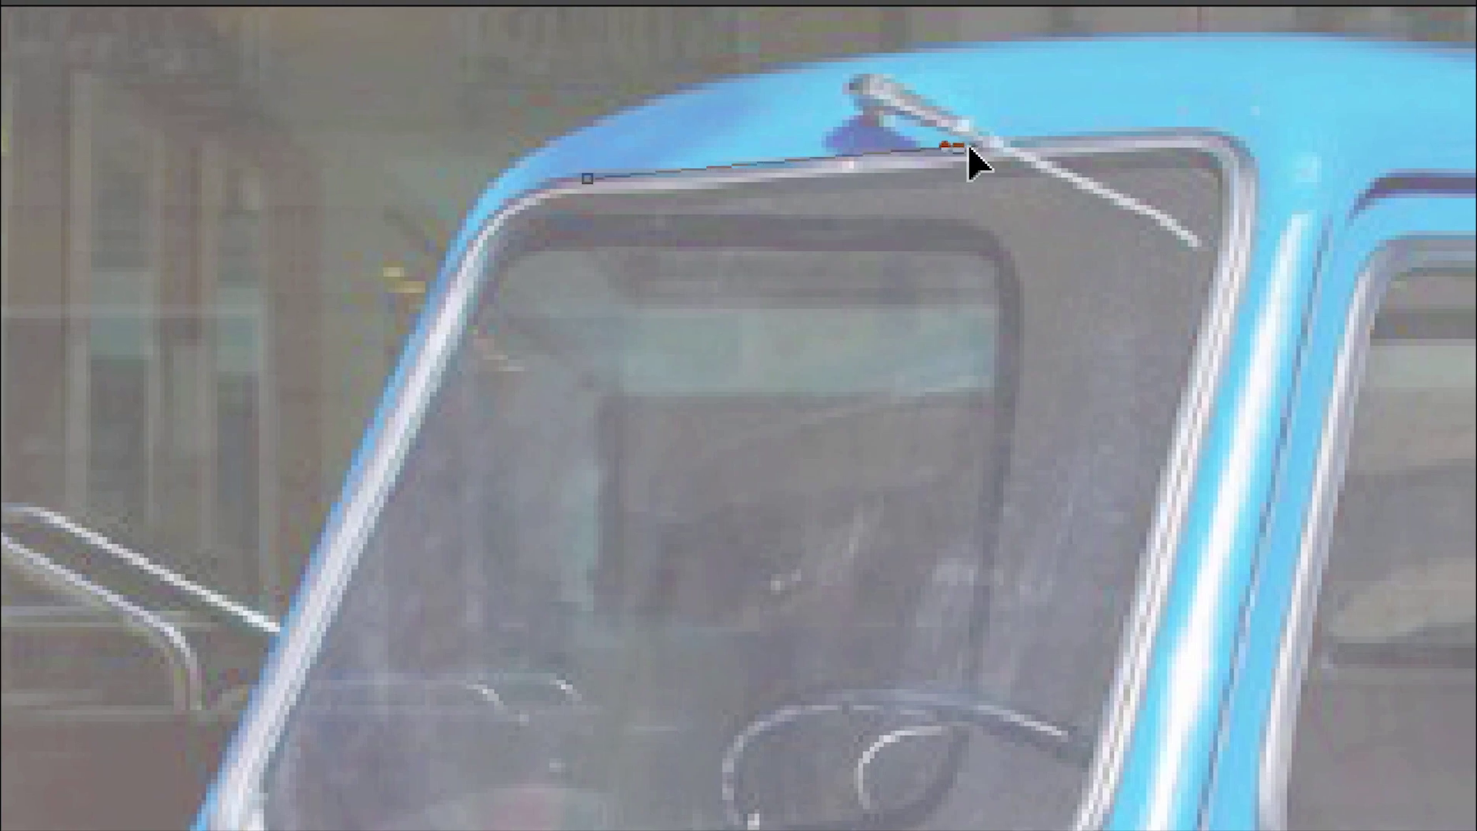
drag(928, 148, 967, 146)
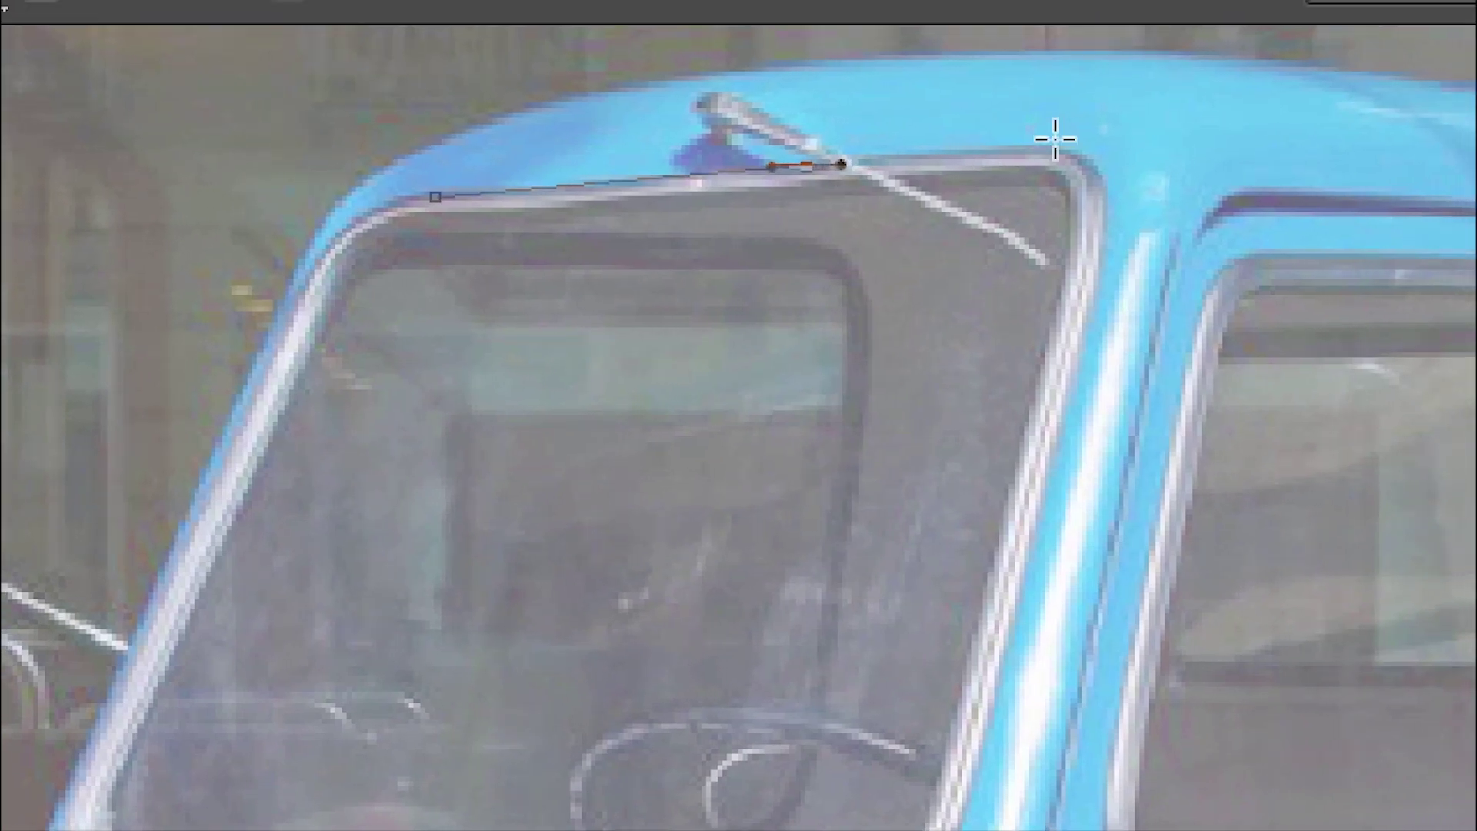
click(1054, 144)
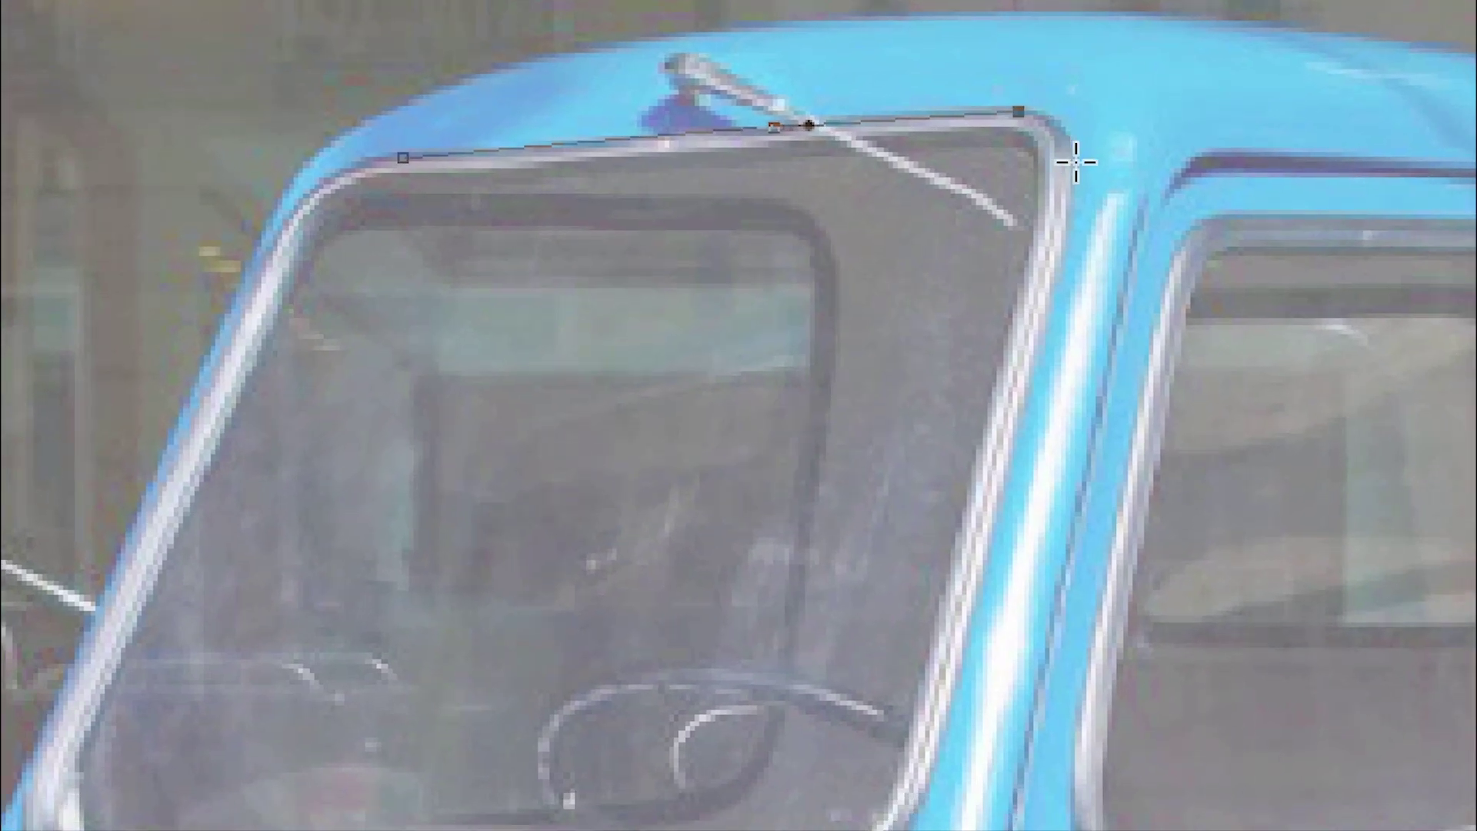
drag(1072, 184, 1075, 160)
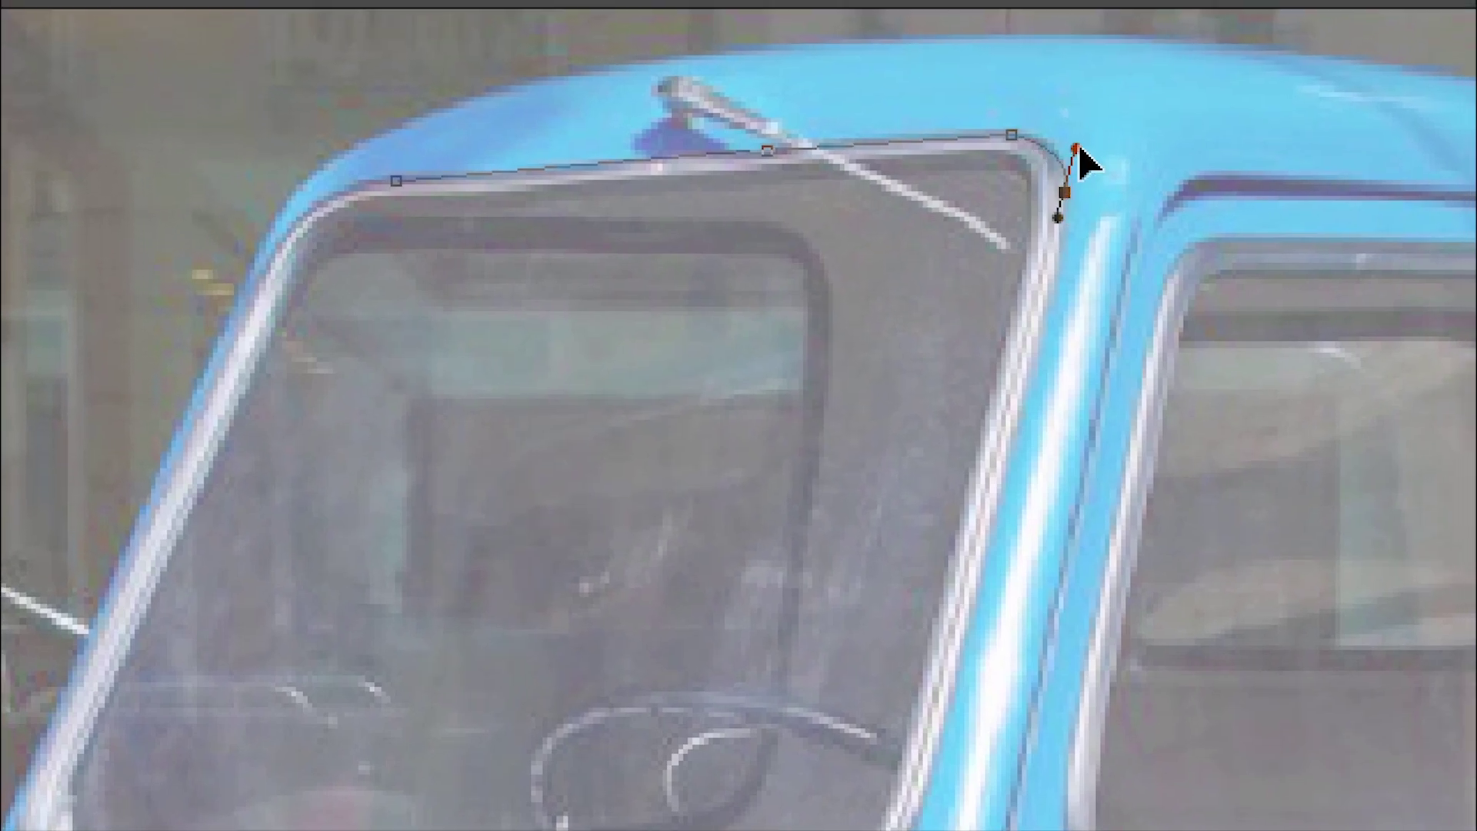
click(1068, 206)
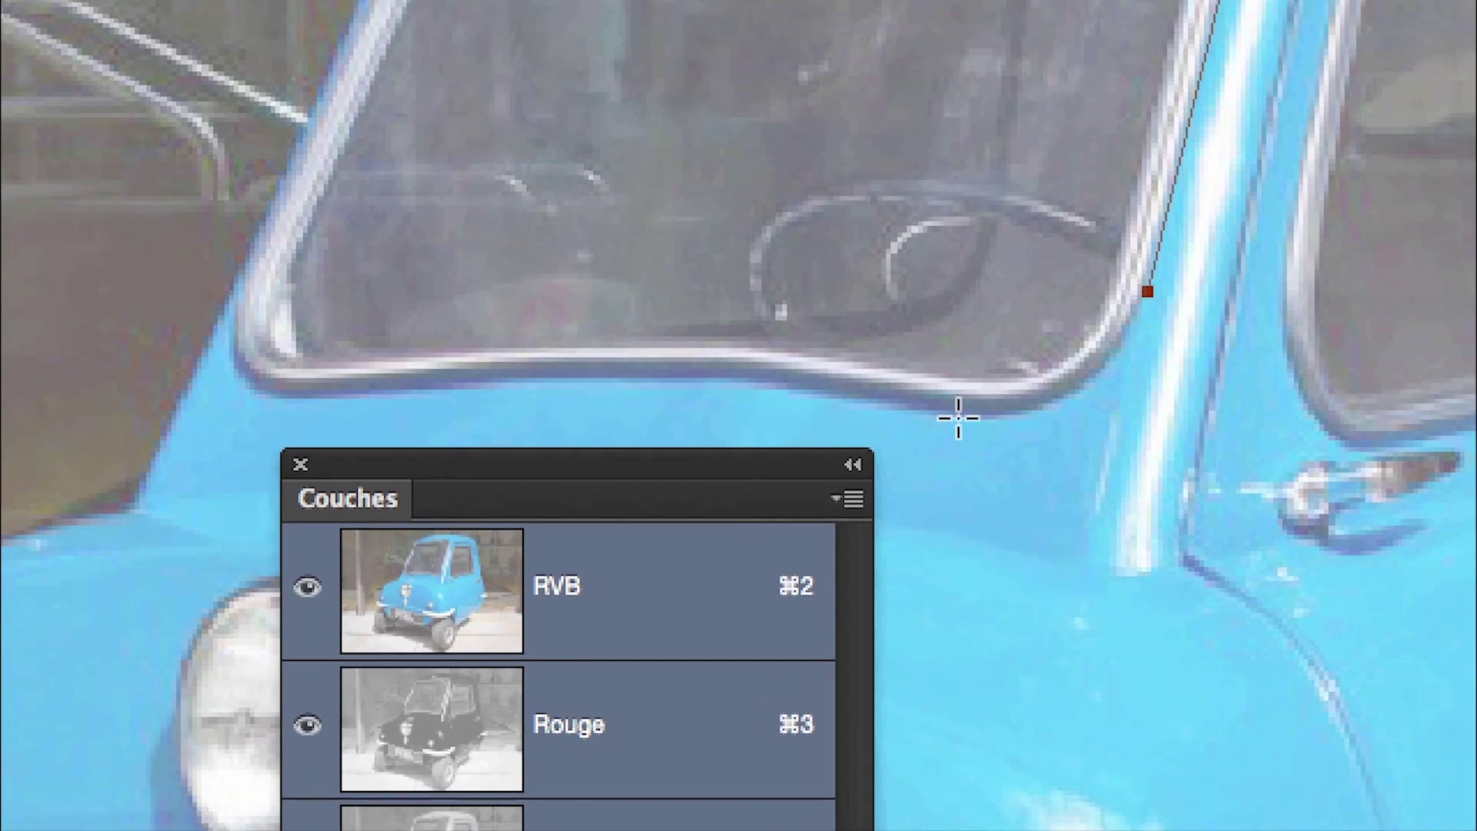
mouse_move(969, 429)
mouse_down()
mouse_move(954, 427)
mouse_move(1008, 435)
mouse_up()
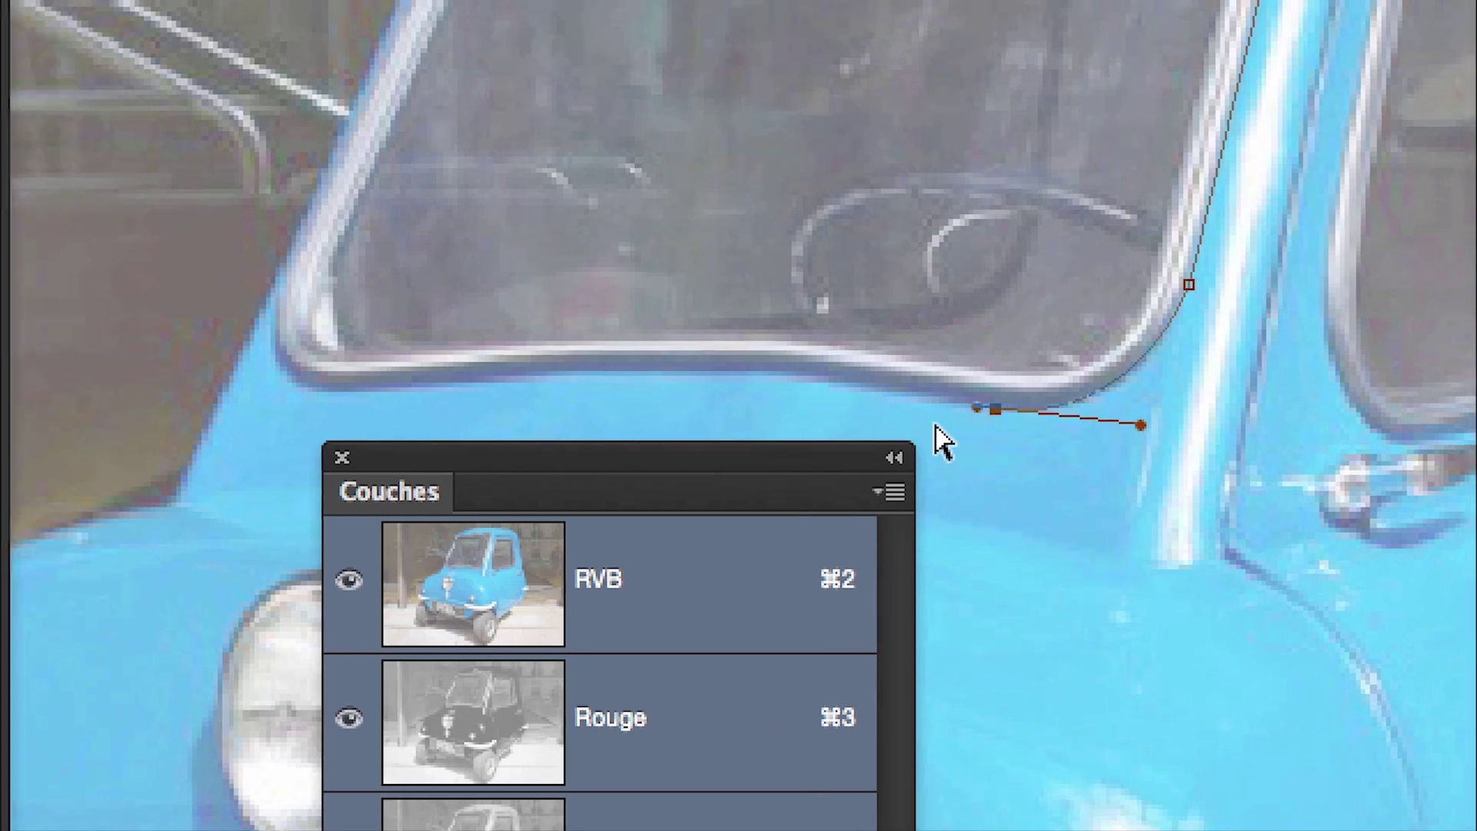
drag(879, 406, 836, 408)
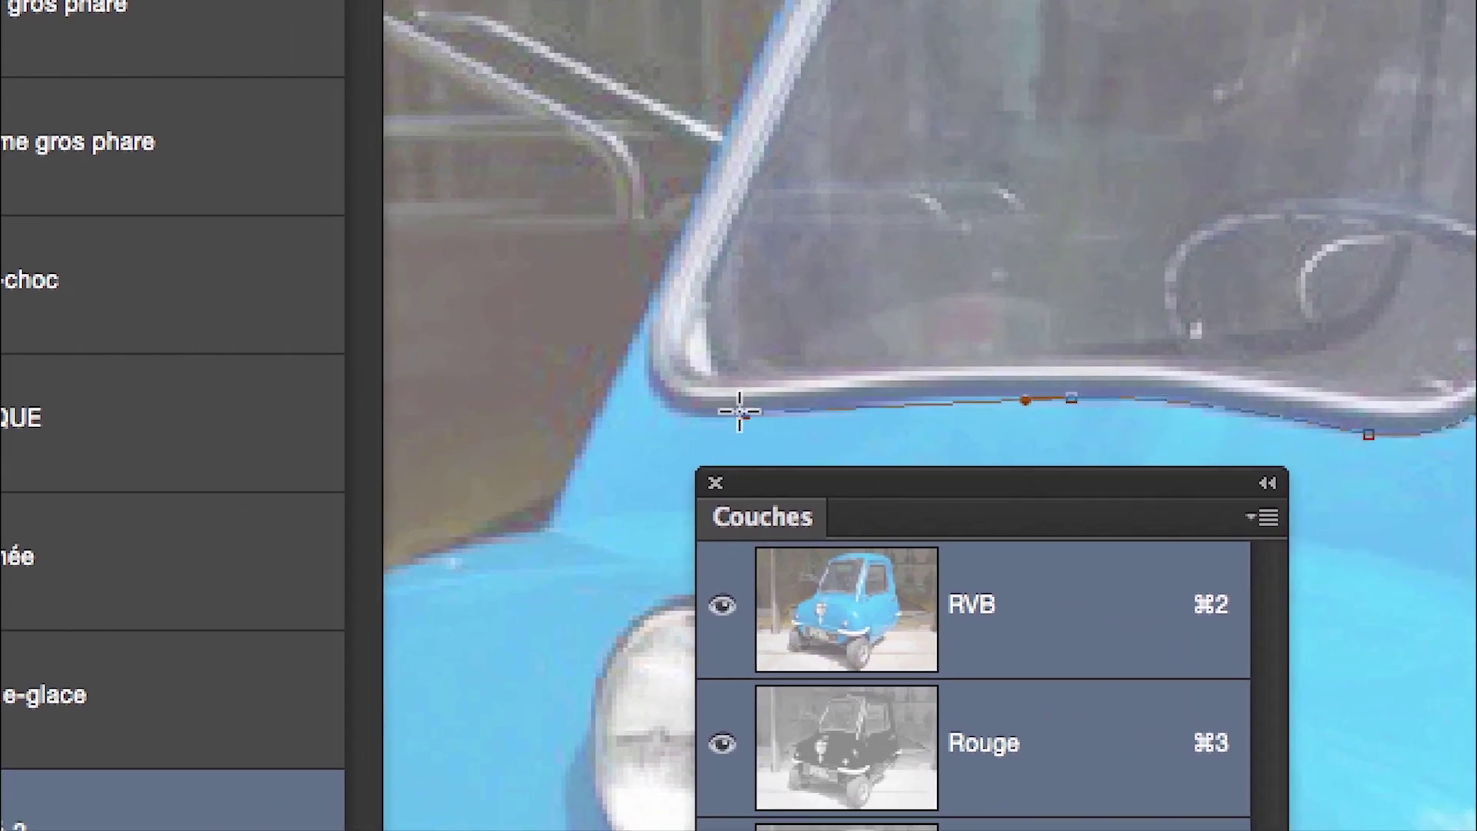
drag(741, 409, 675, 418)
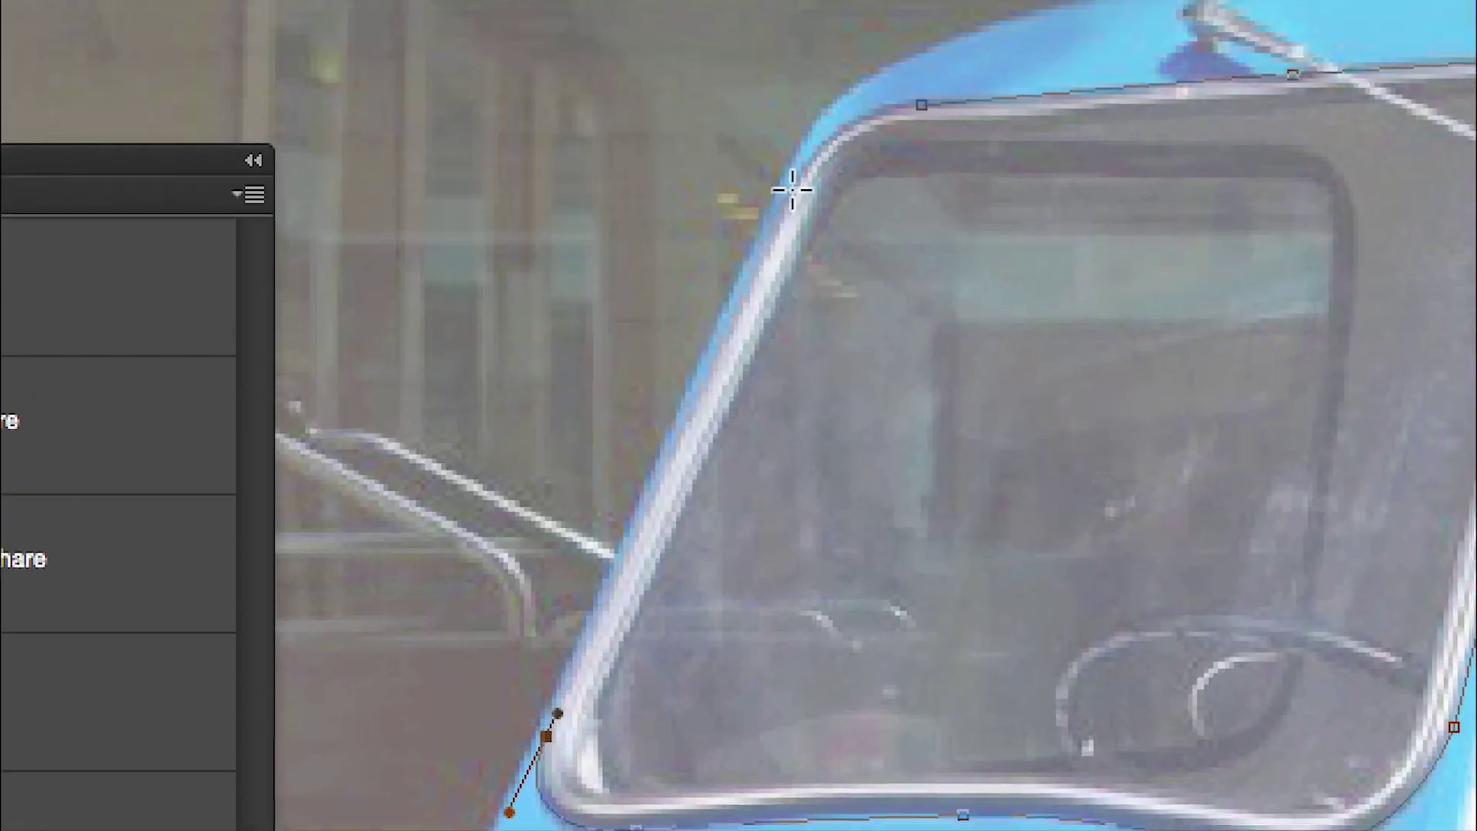
click(796, 182)
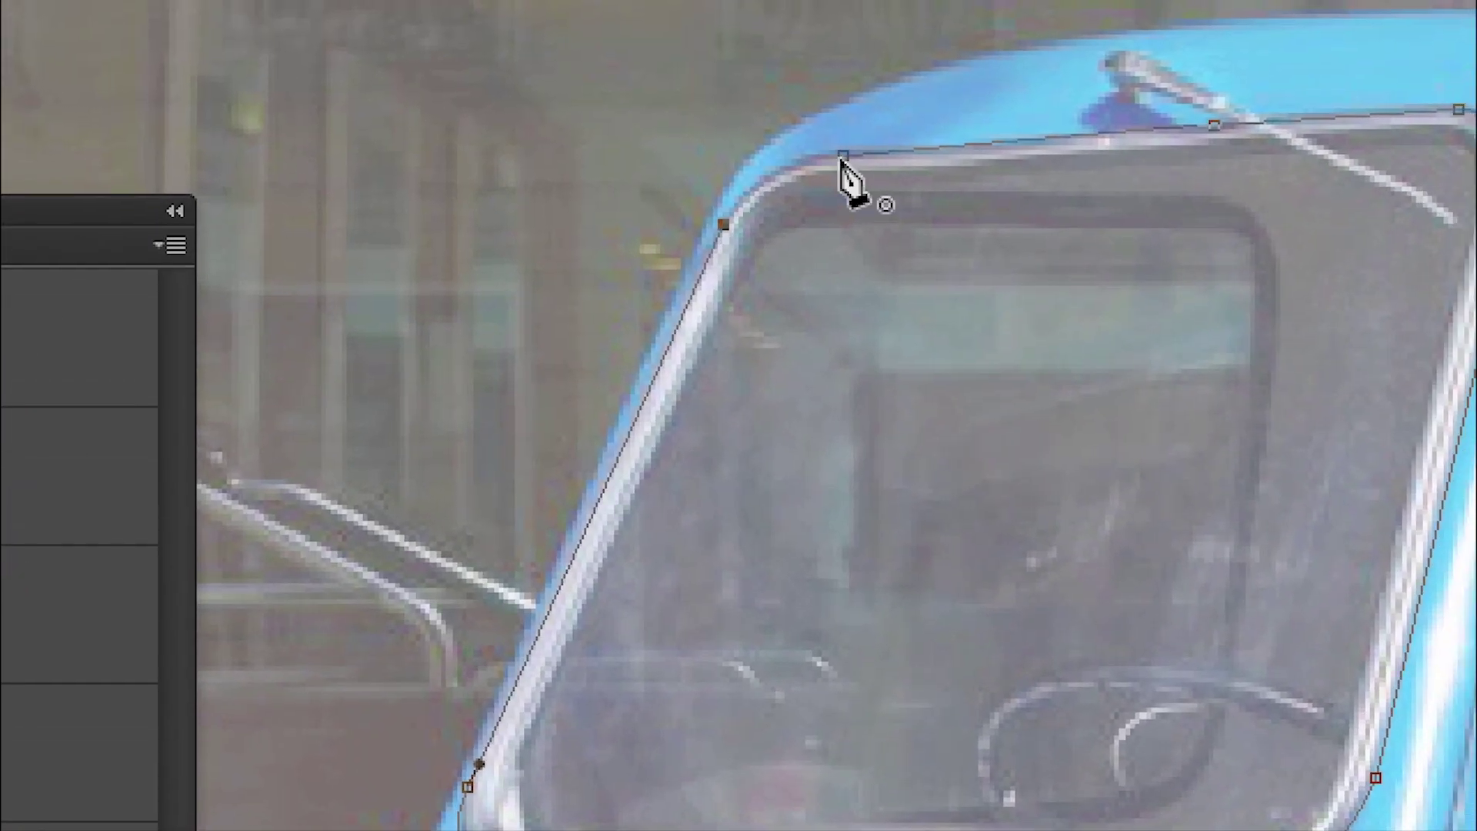
click(844, 157)
drag(846, 151, 900, 182)
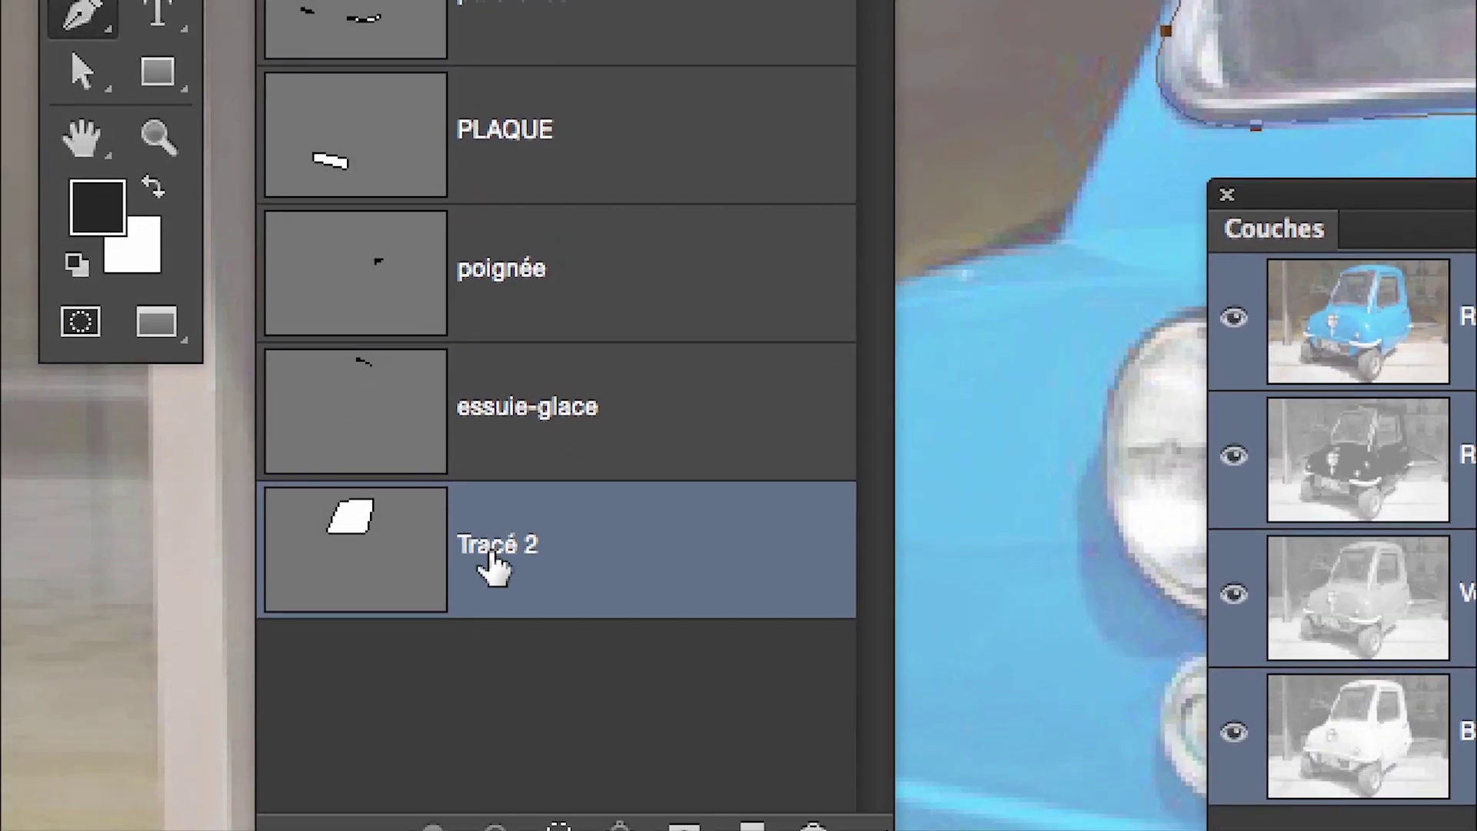
- Rename the windshield path to extérieur fenetre
double_click(486, 556)
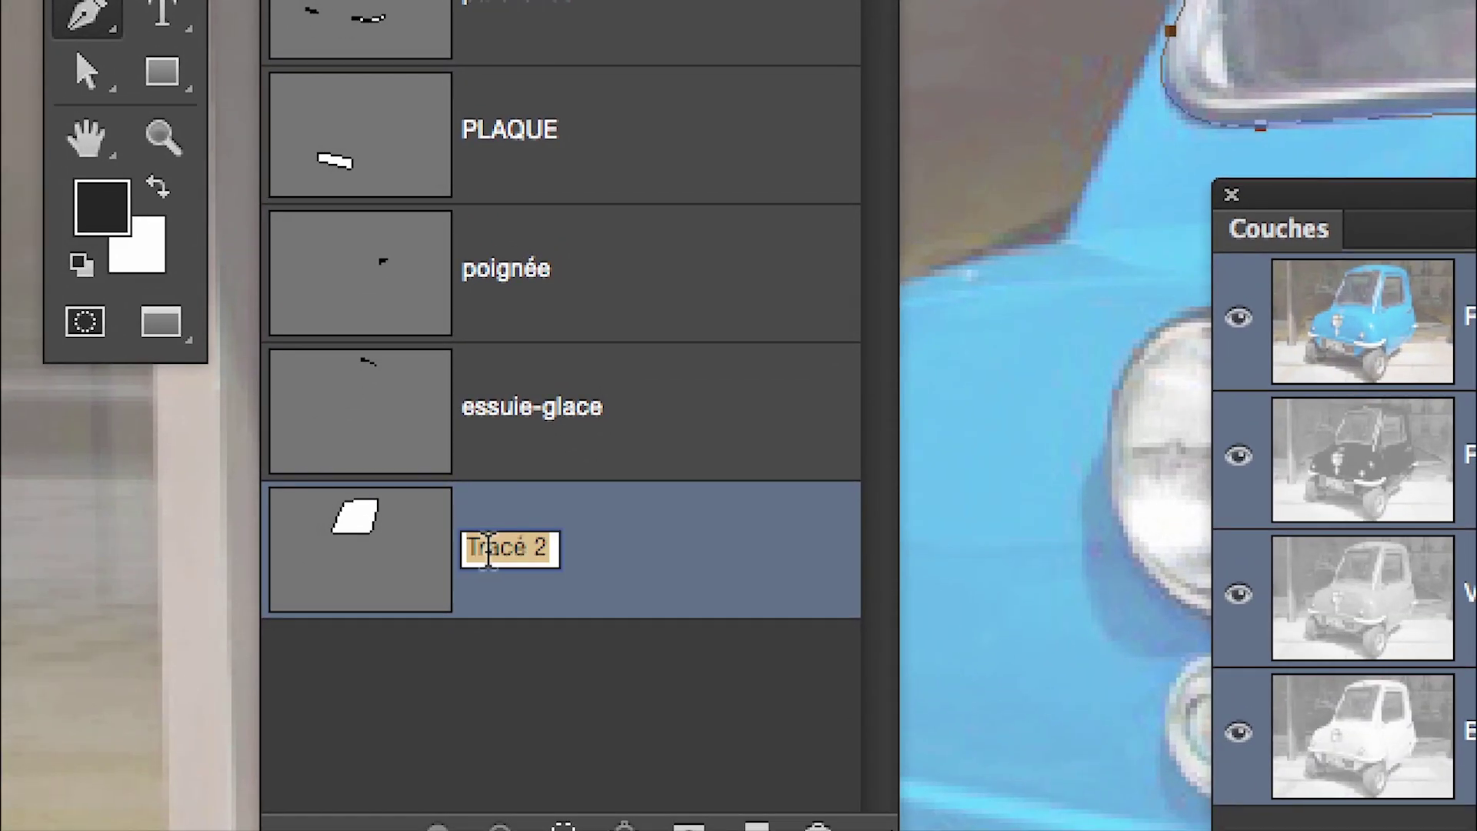
text(extérieur )
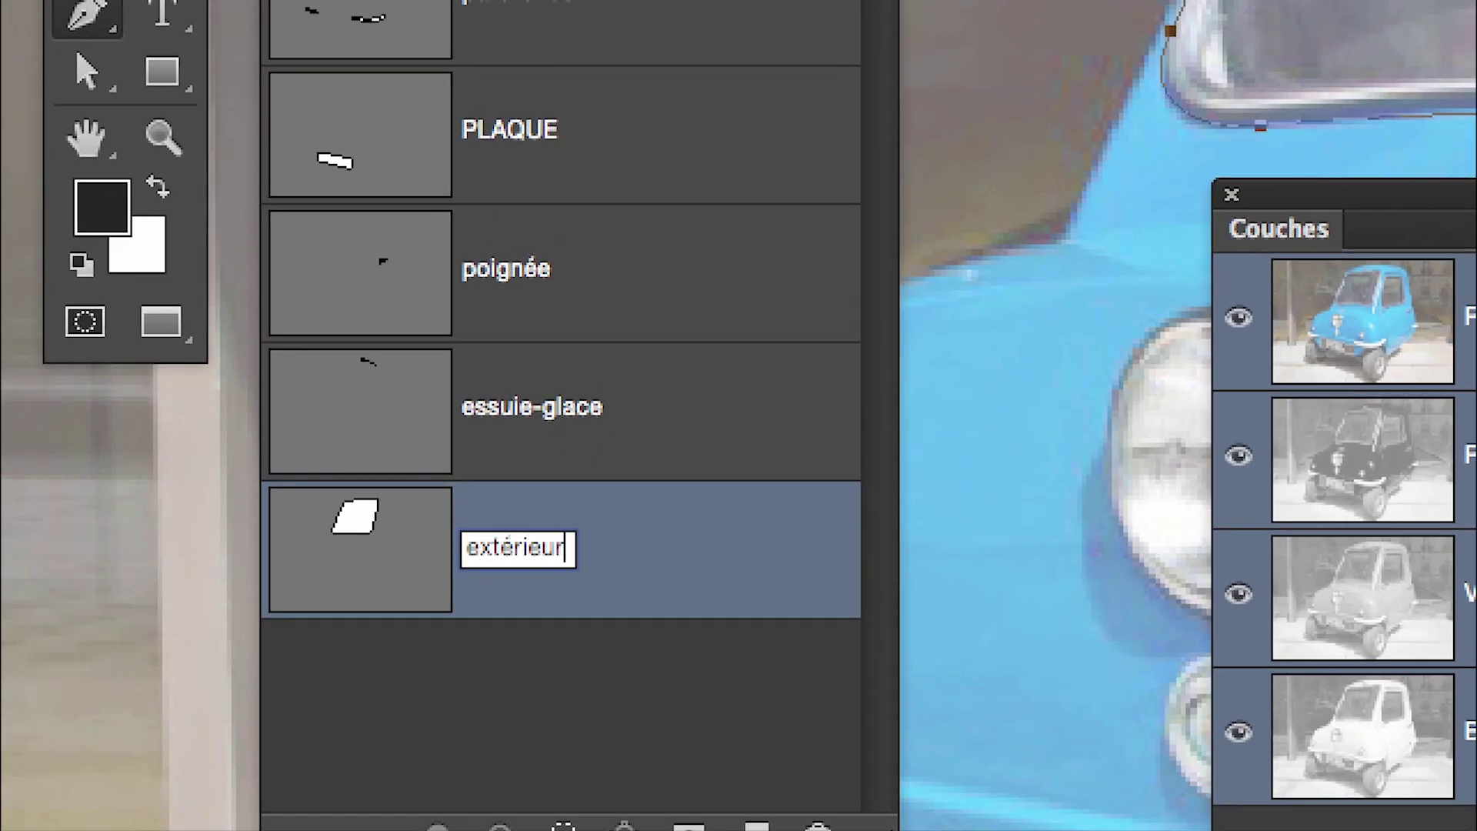
text(fenetre)
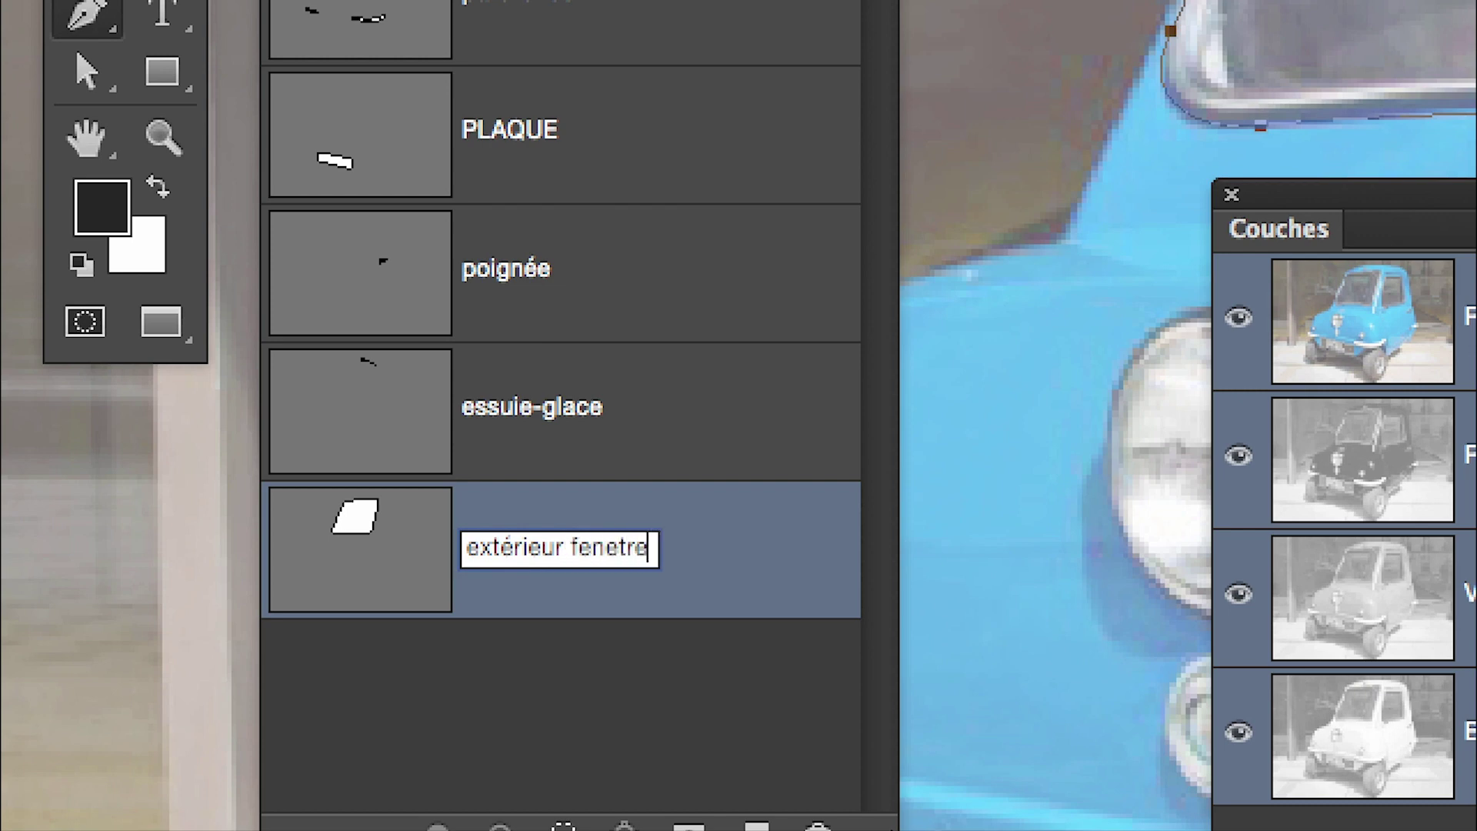
key(Return)
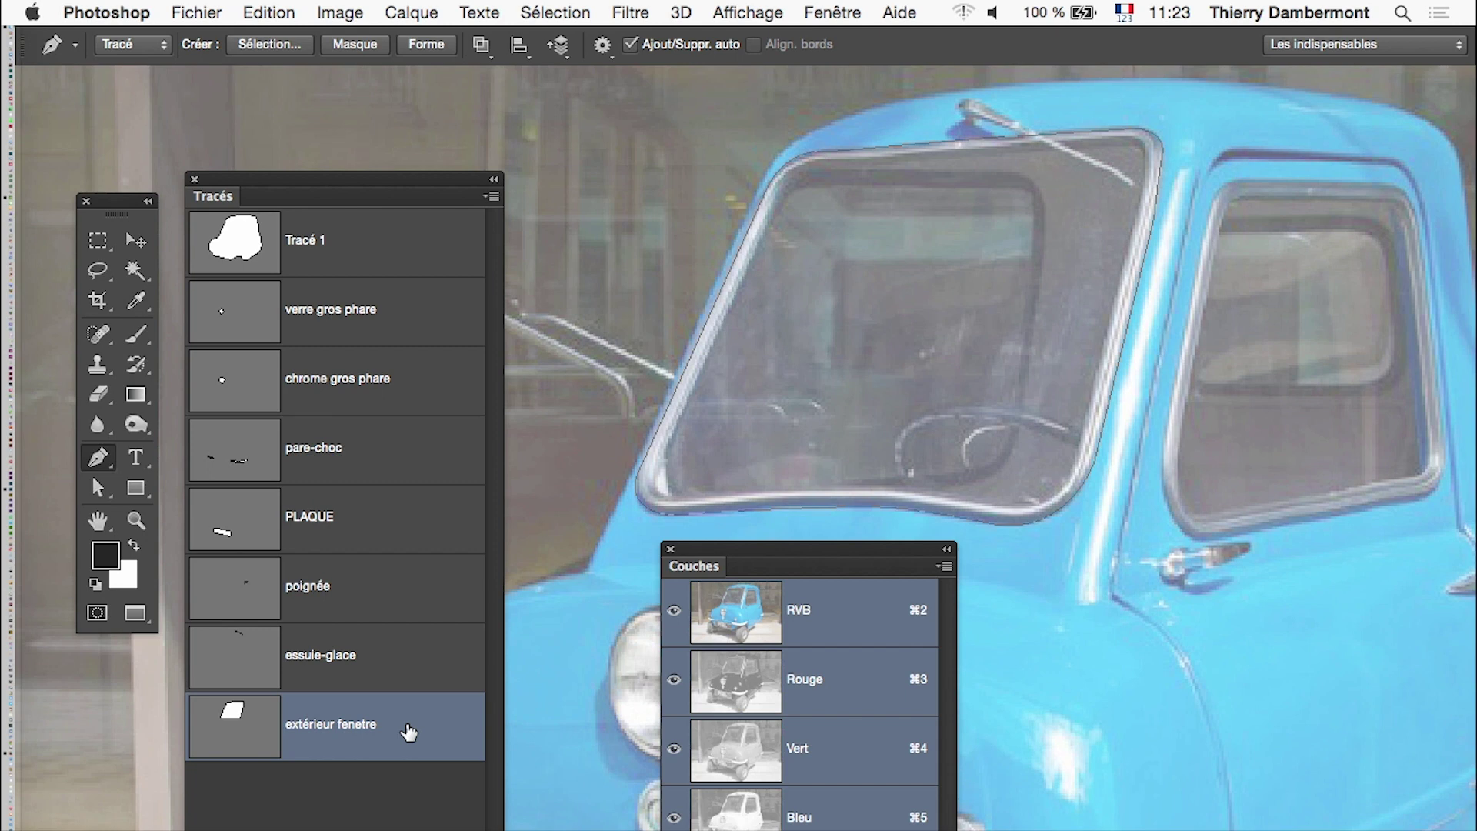
- Add a new empty path named intérieur fenetre
click(414, 828)
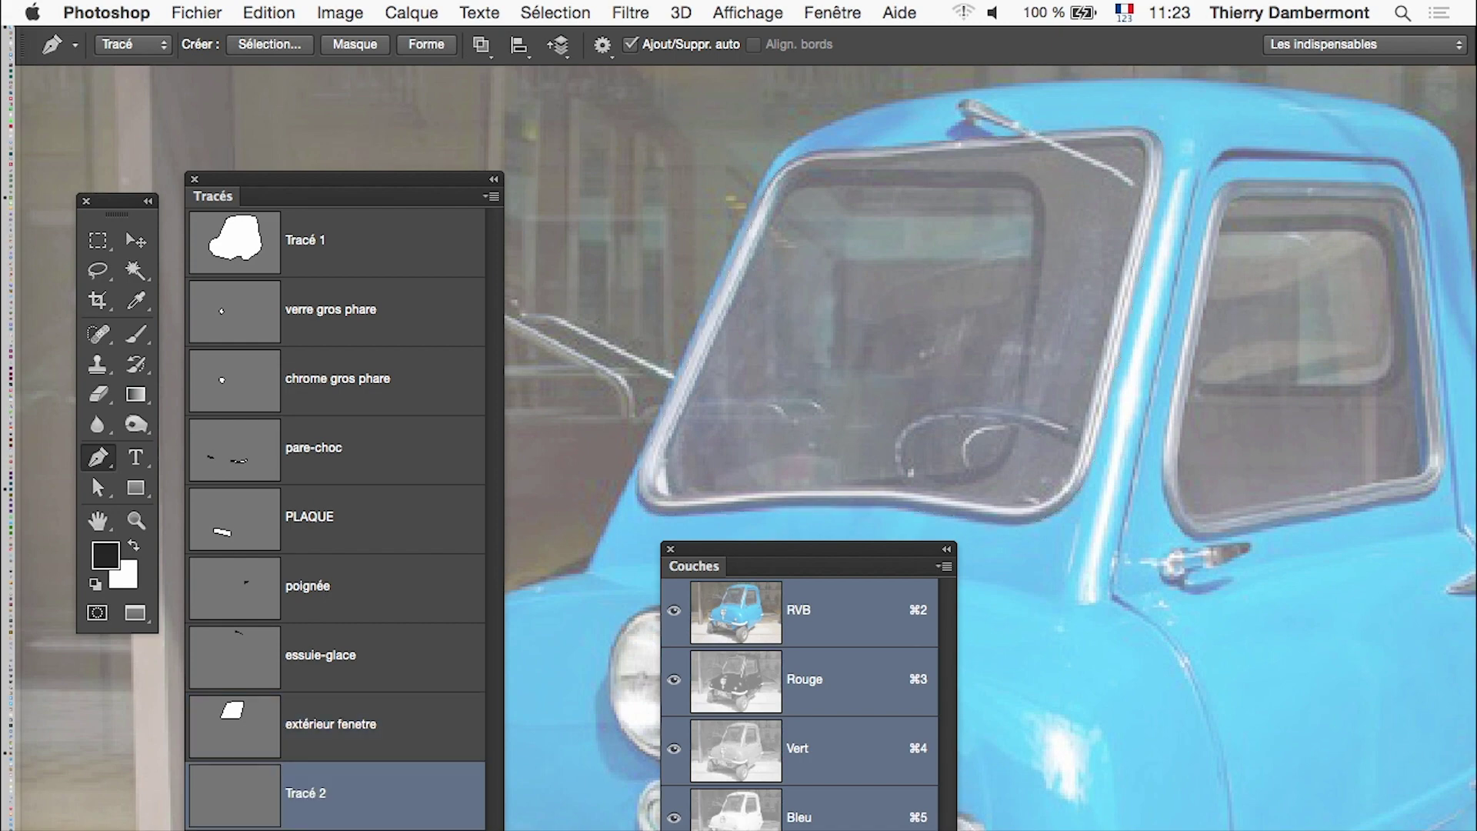
double_click(328, 795)
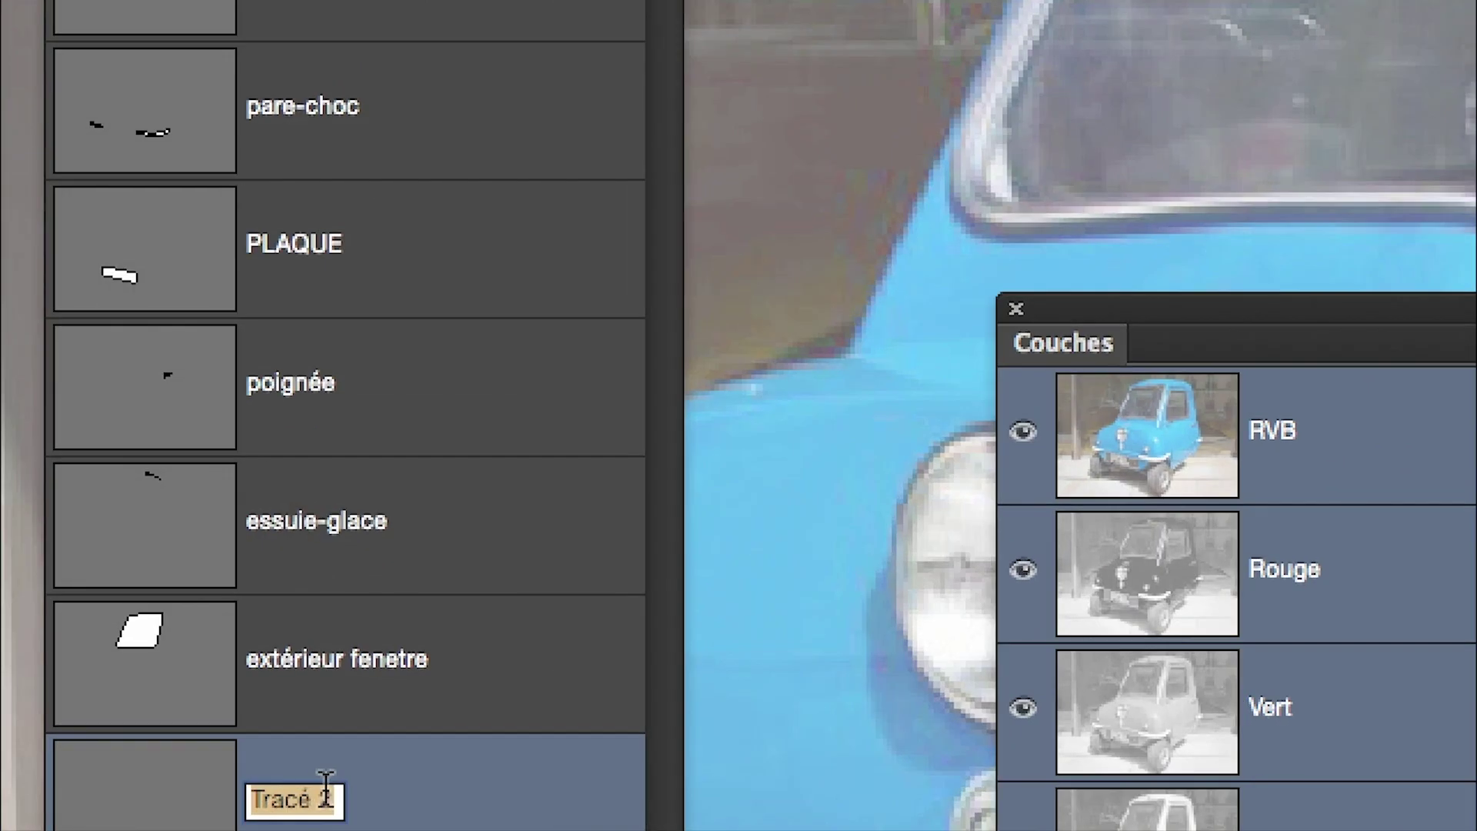
key(BackSpace)
text(intérie)
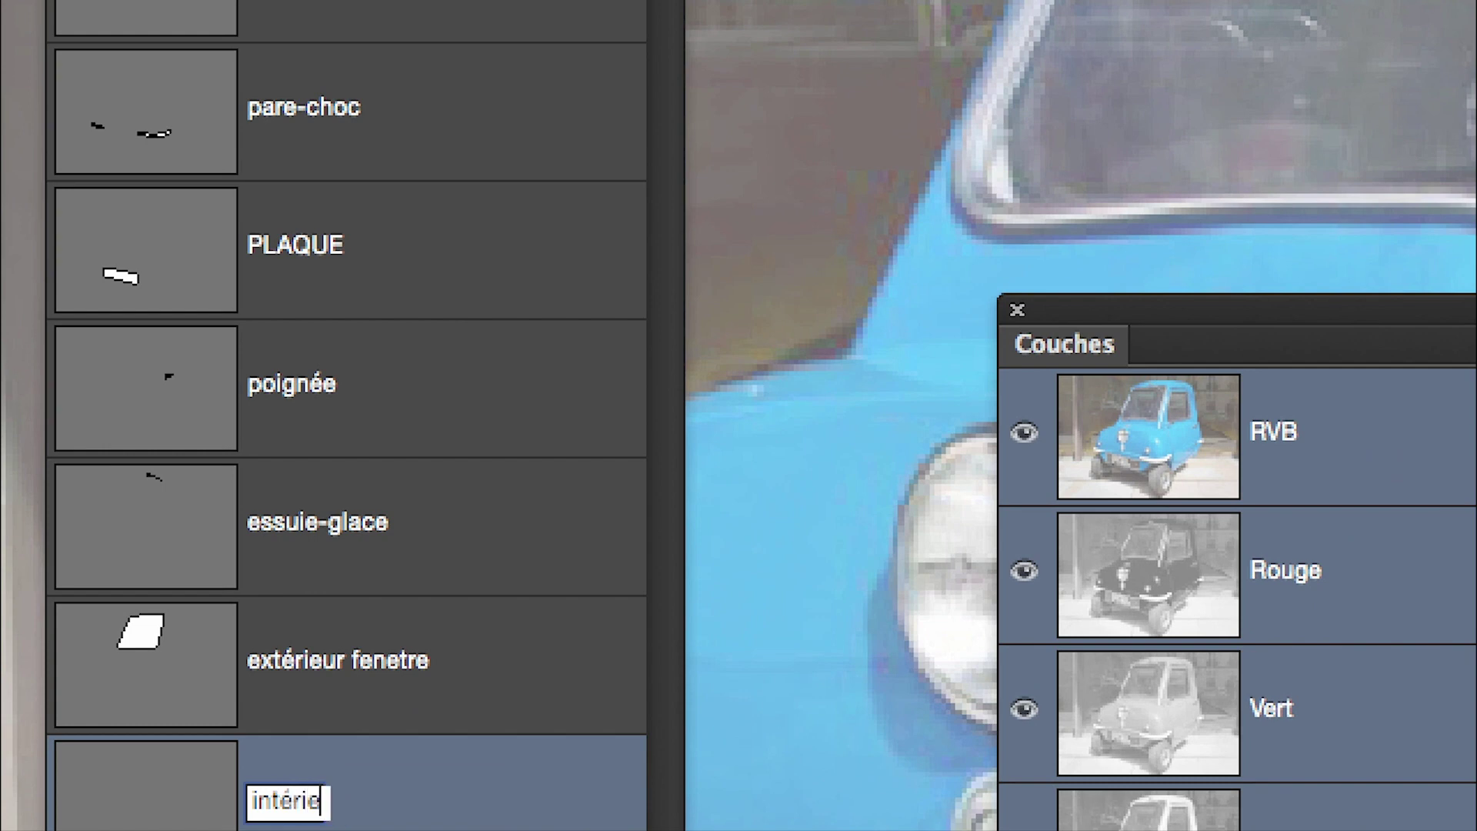
text(ur fenetre)
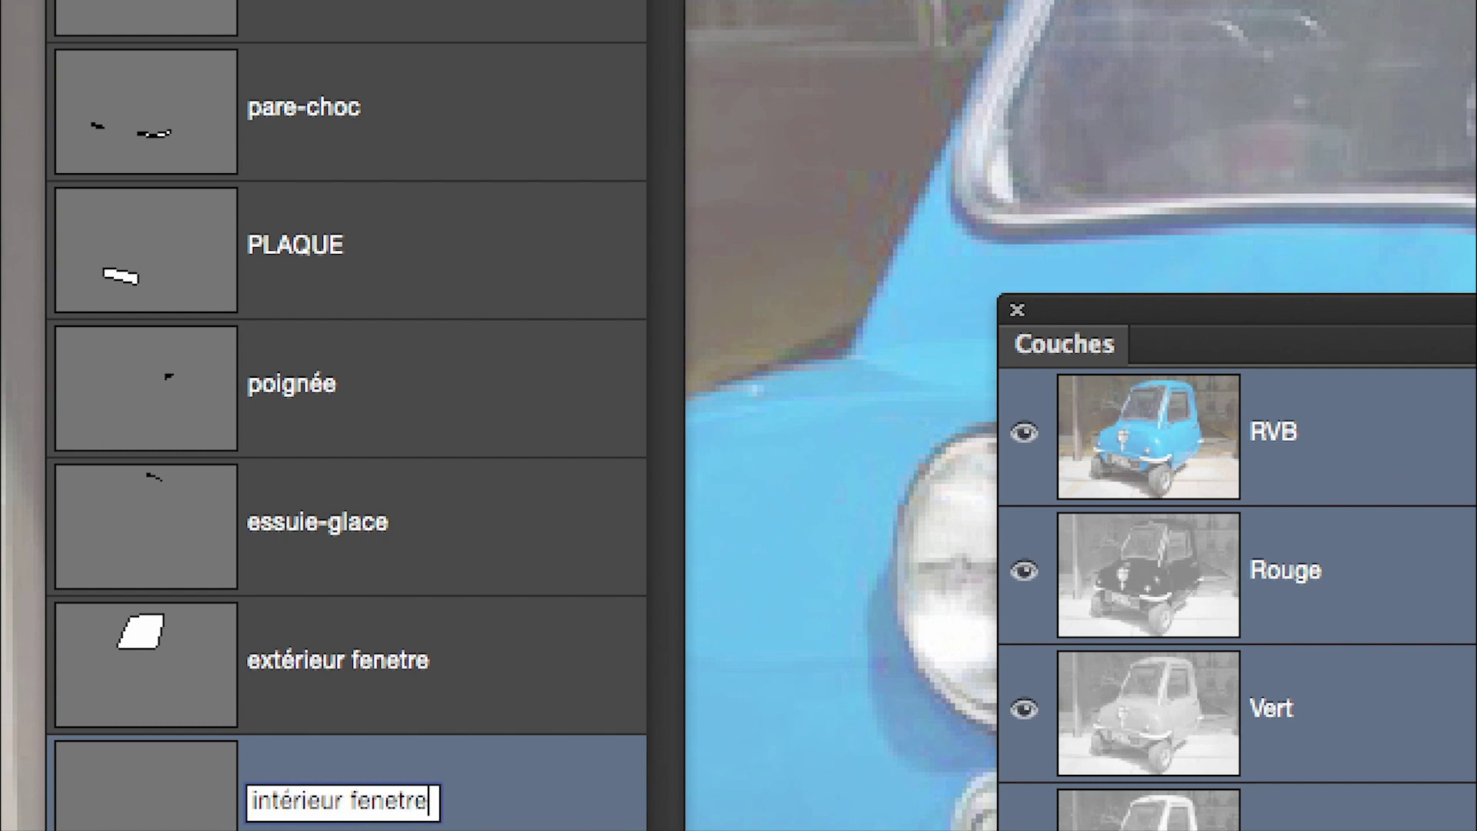
key(Return)
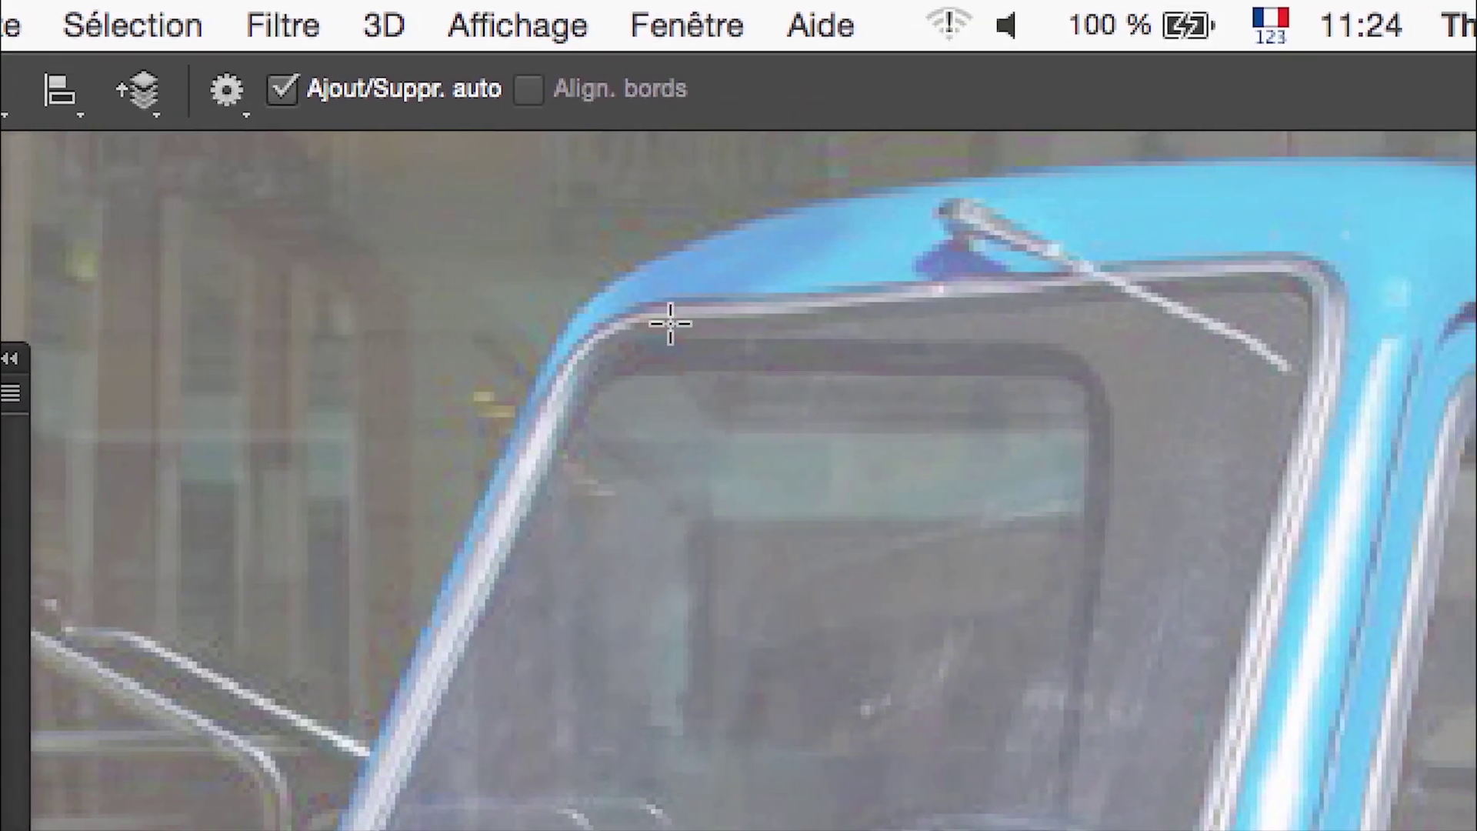
- Trace a closed curved outline around the inner windscreen edge
click(671, 323)
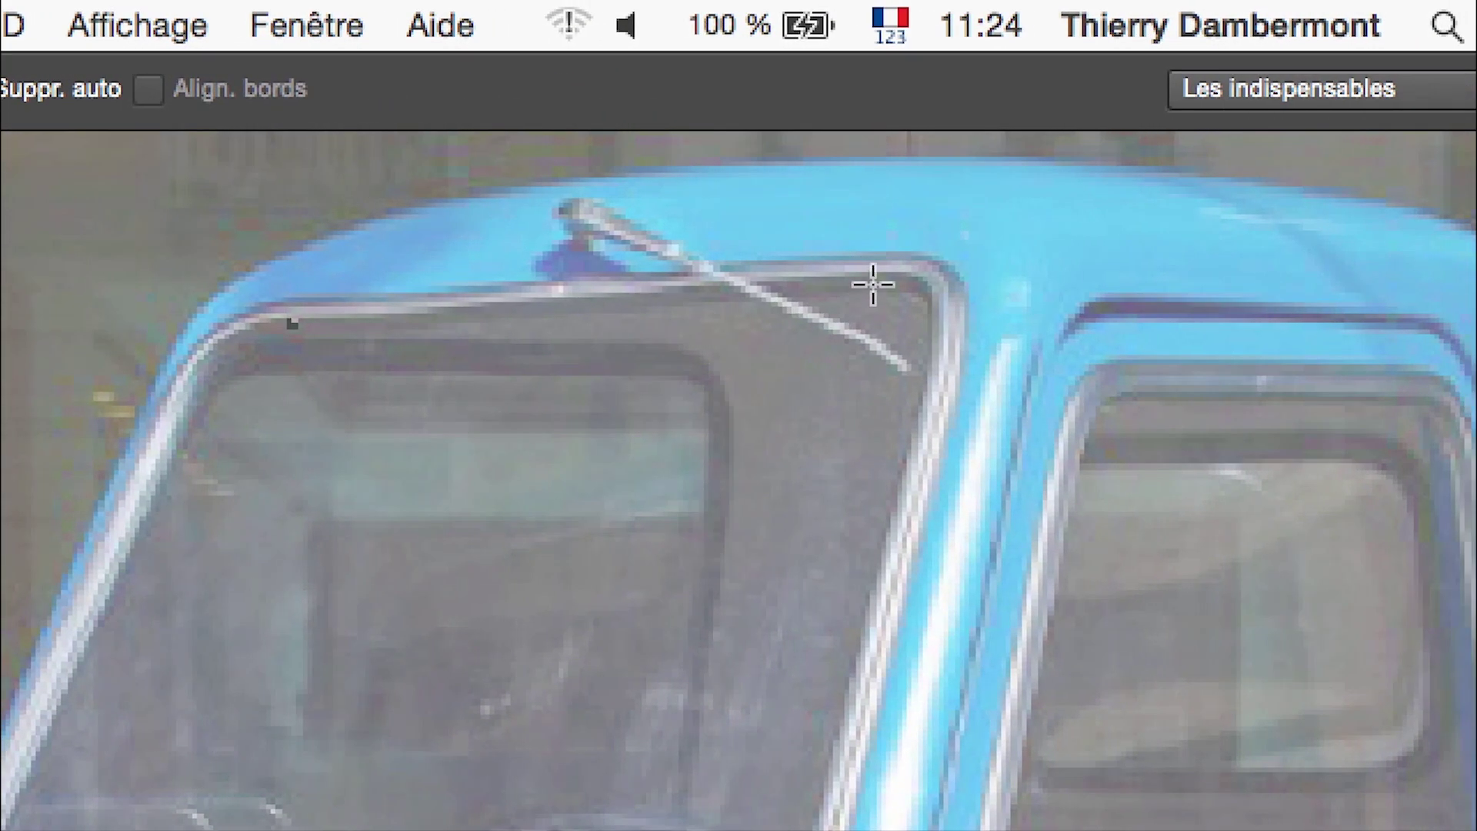
click(875, 277)
drag(922, 372, 923, 309)
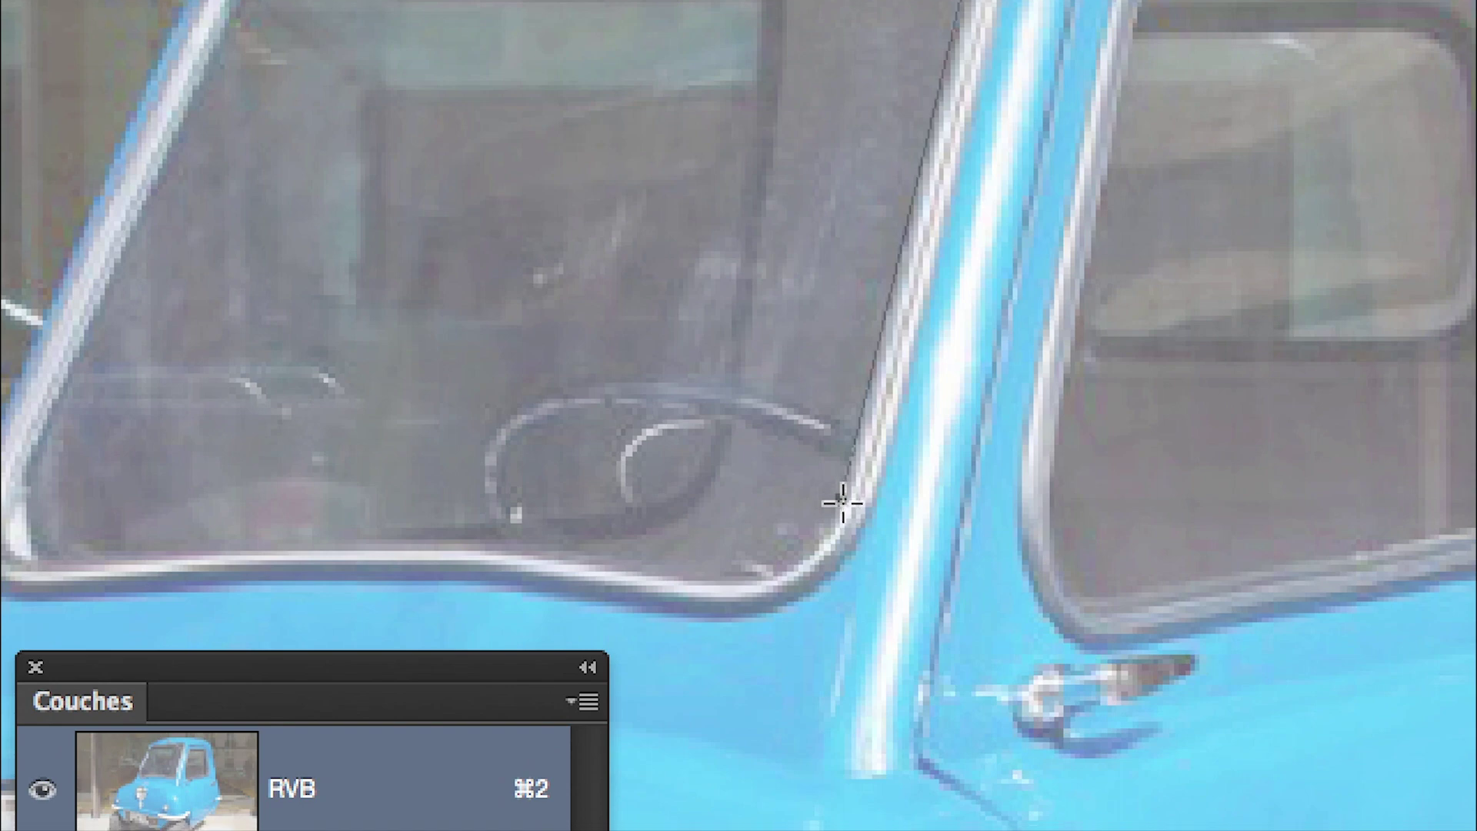
click(842, 500)
drag(804, 533, 785, 532)
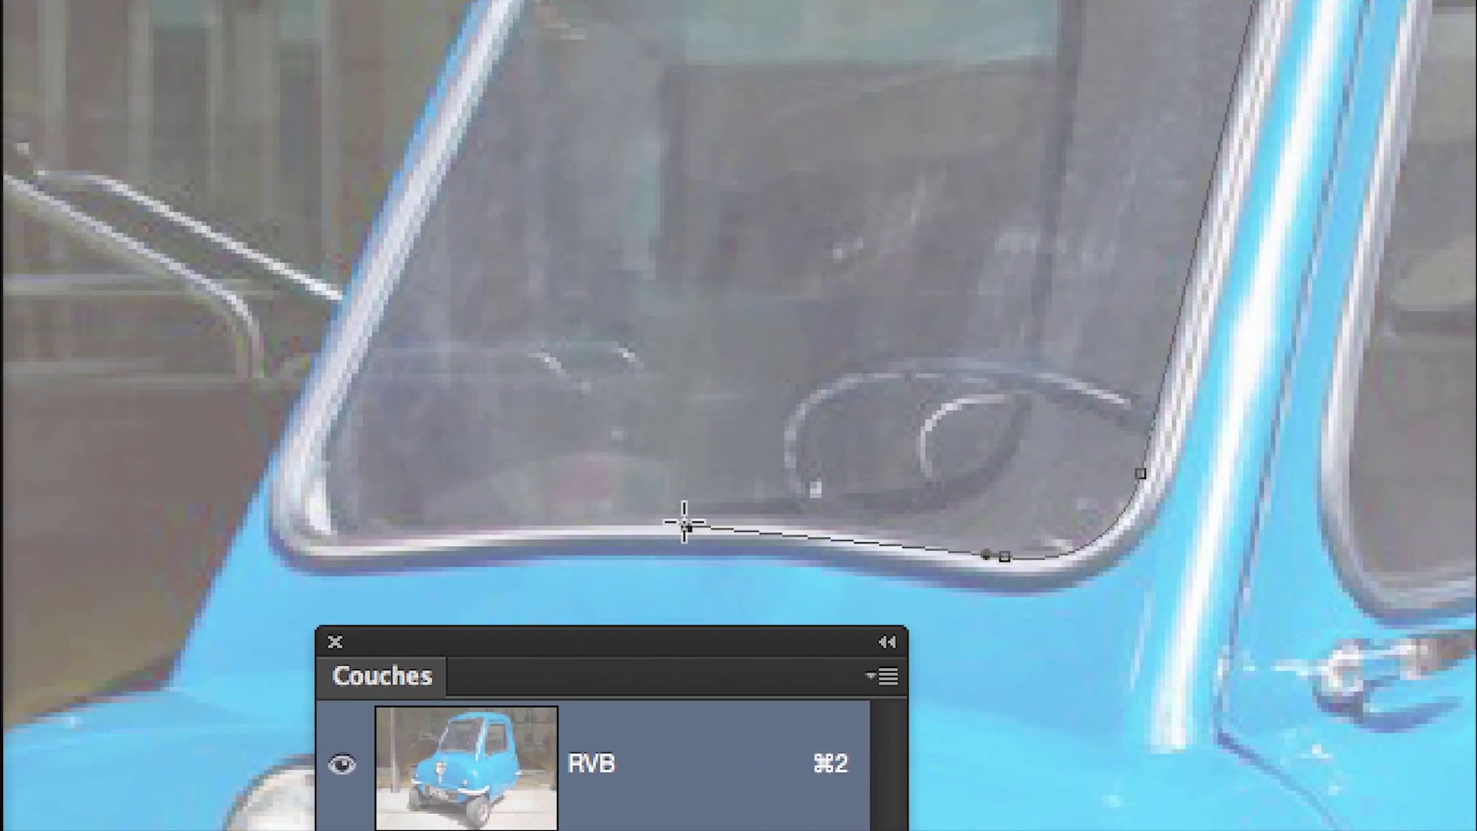
drag(677, 526, 729, 530)
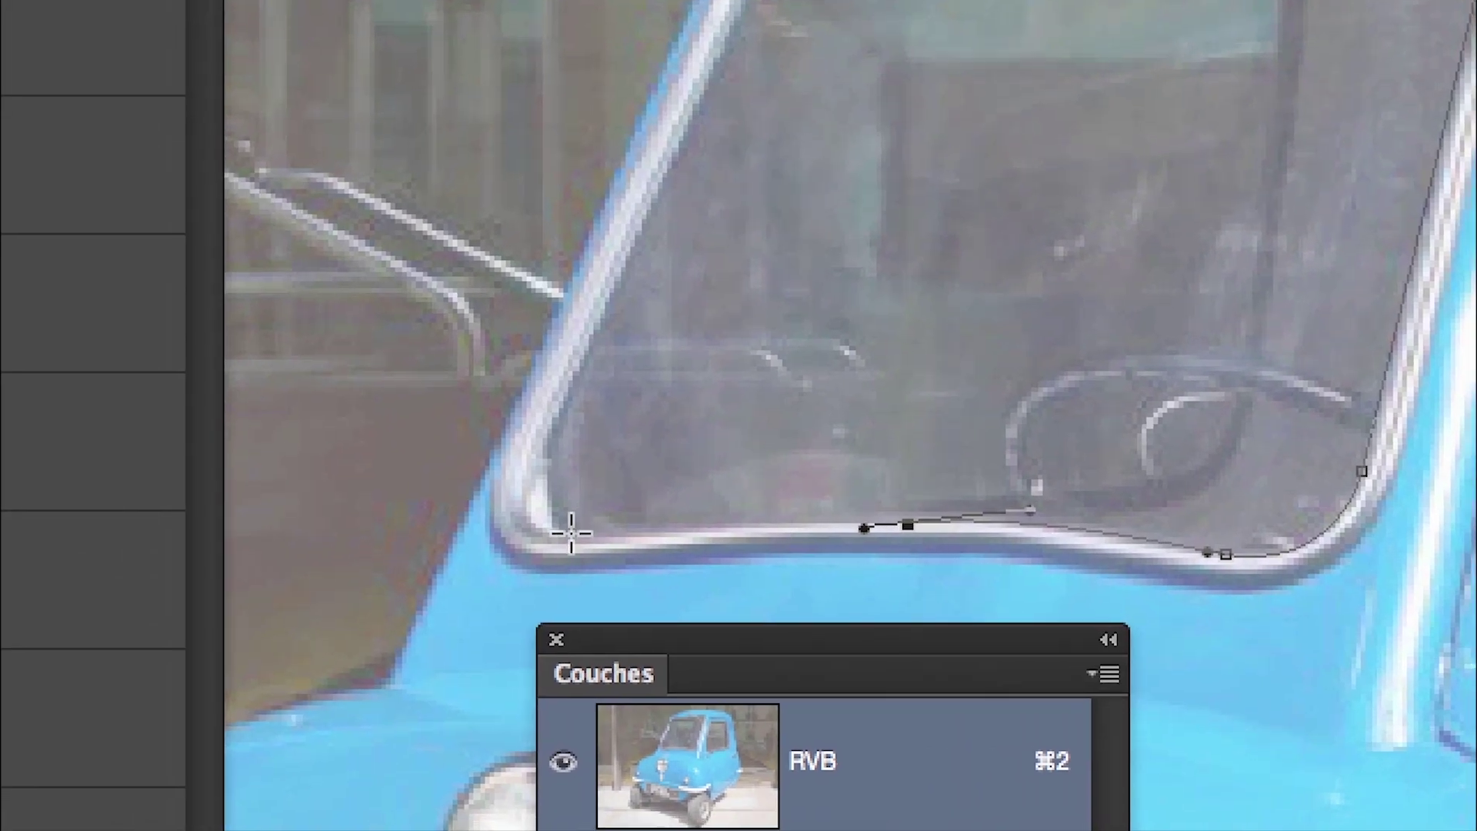
click(571, 532)
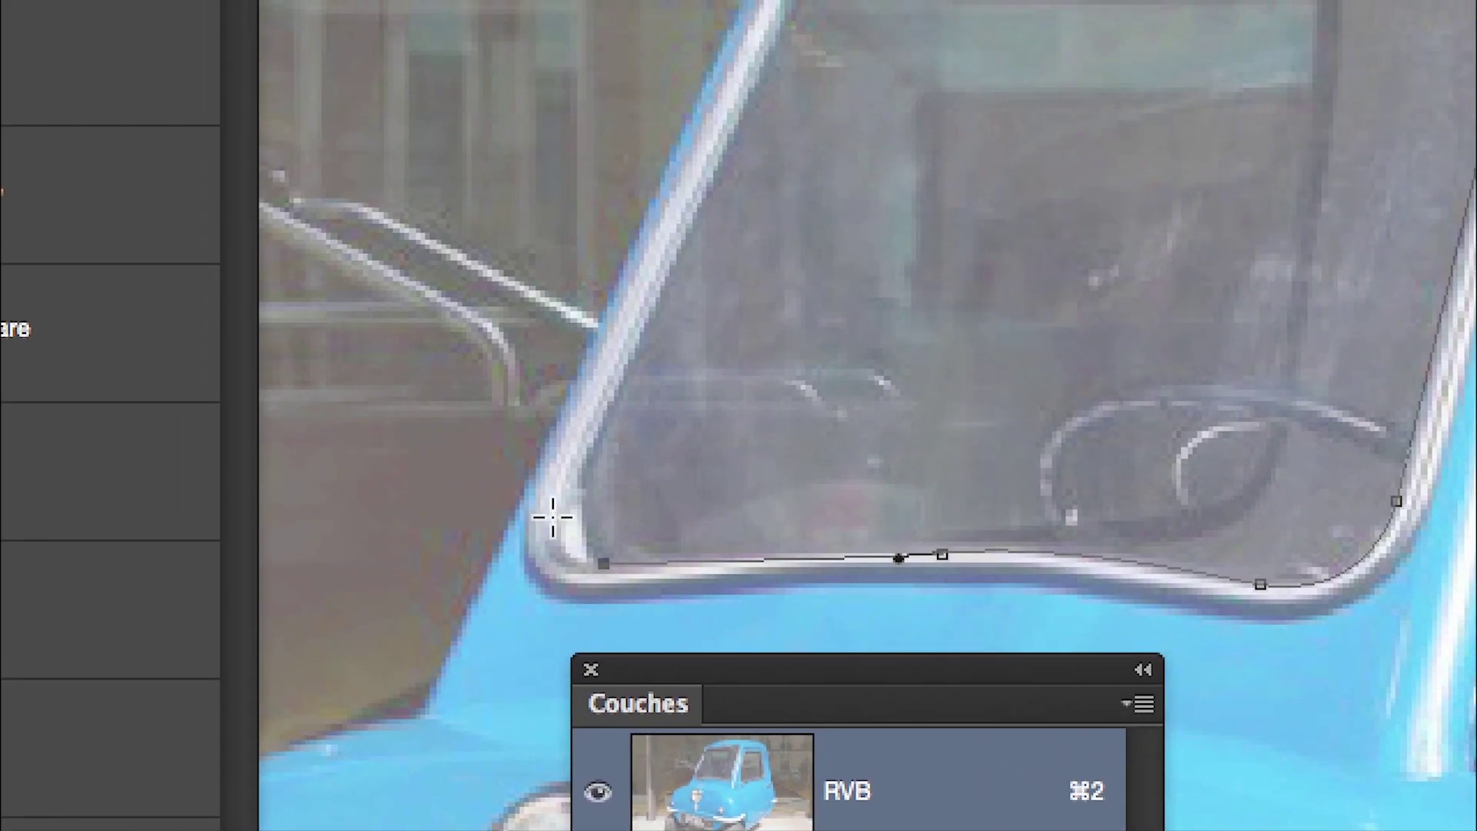
drag(537, 459, 543, 424)
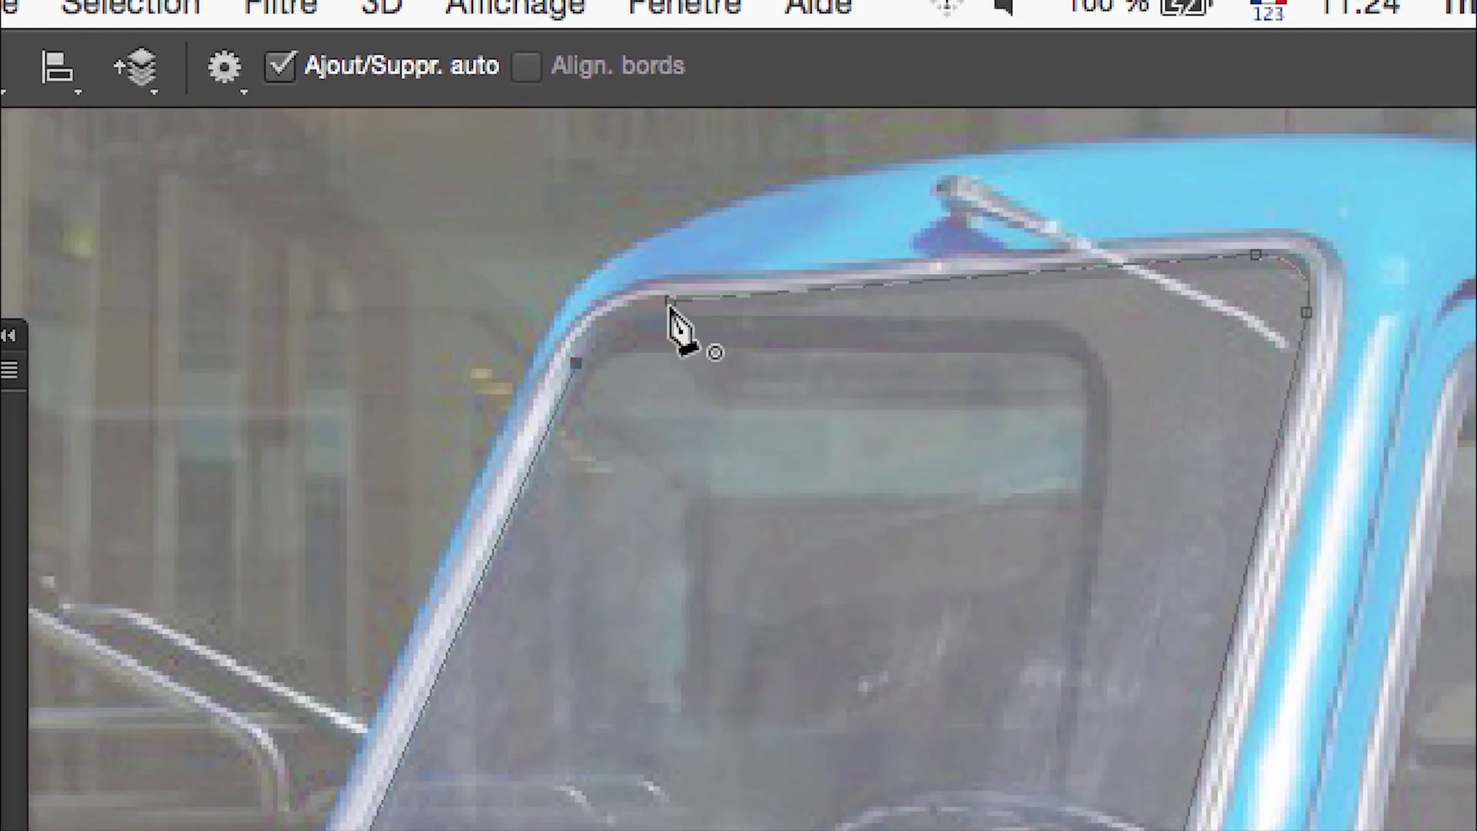
click(674, 297)
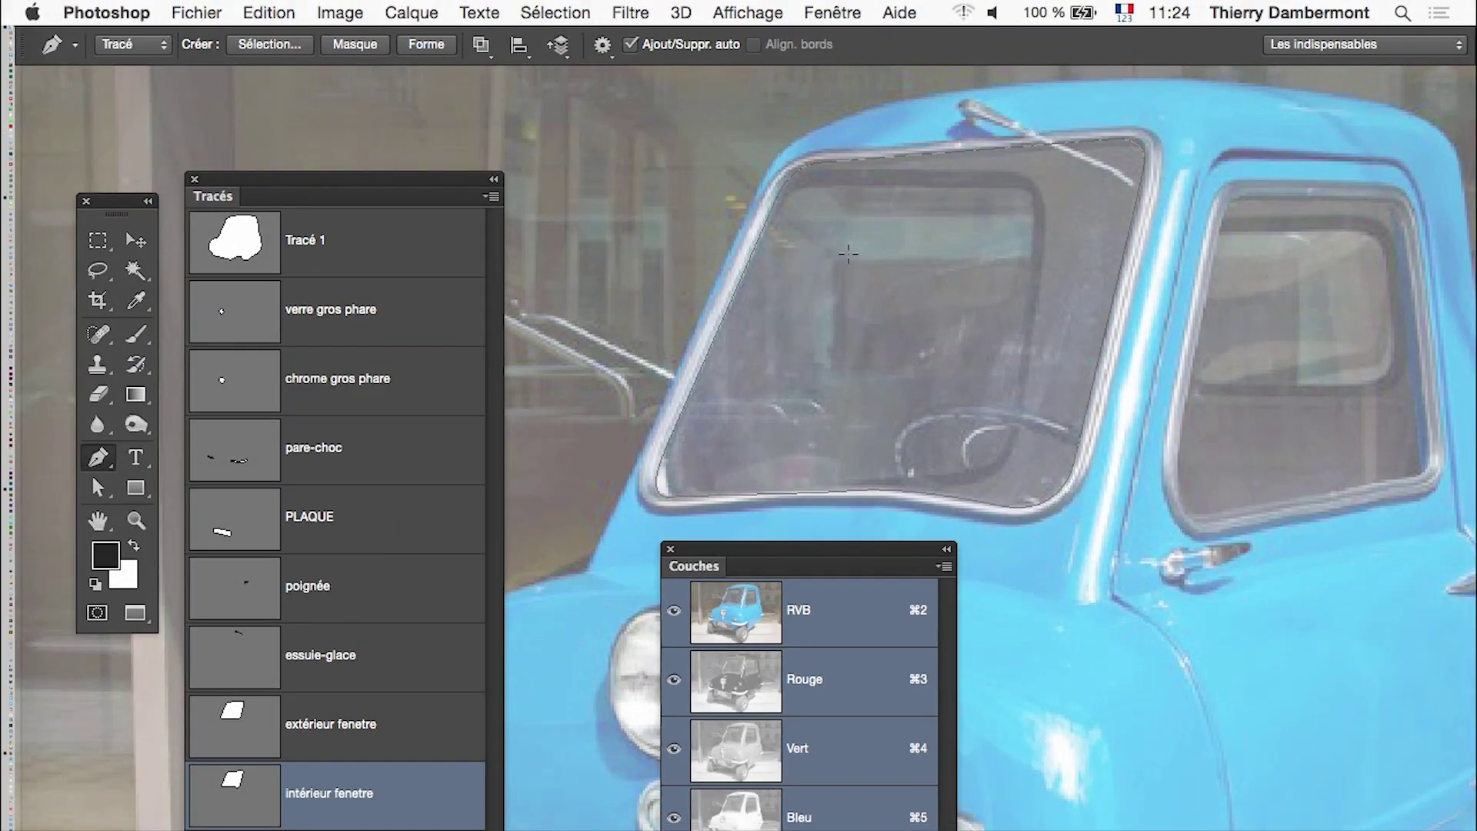
- Toggle repeatedly between the extérieur fenetre and intérieur fenetre paths to compare their outlines
click(346, 747)
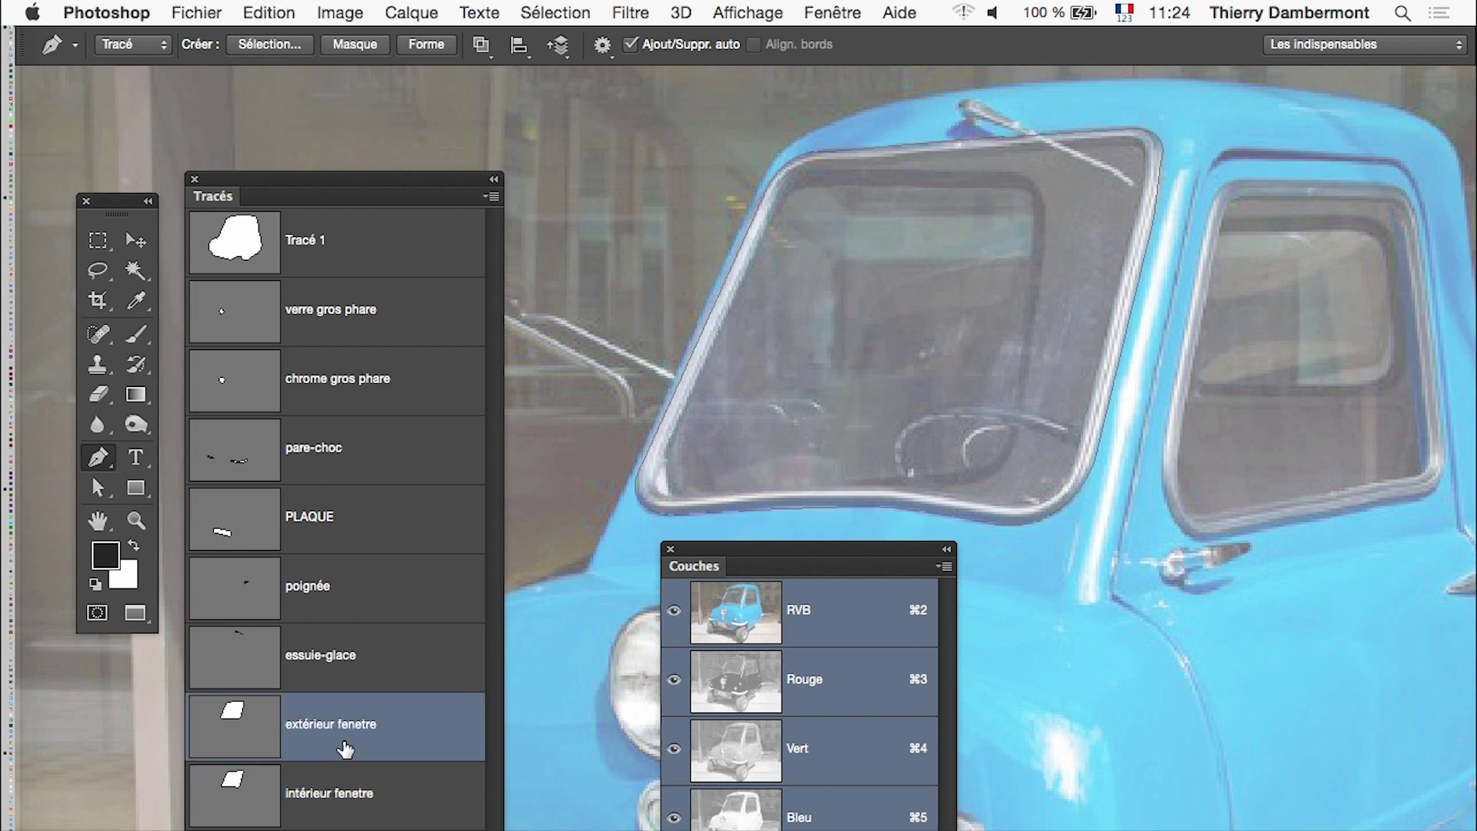
click(344, 800)
click(348, 756)
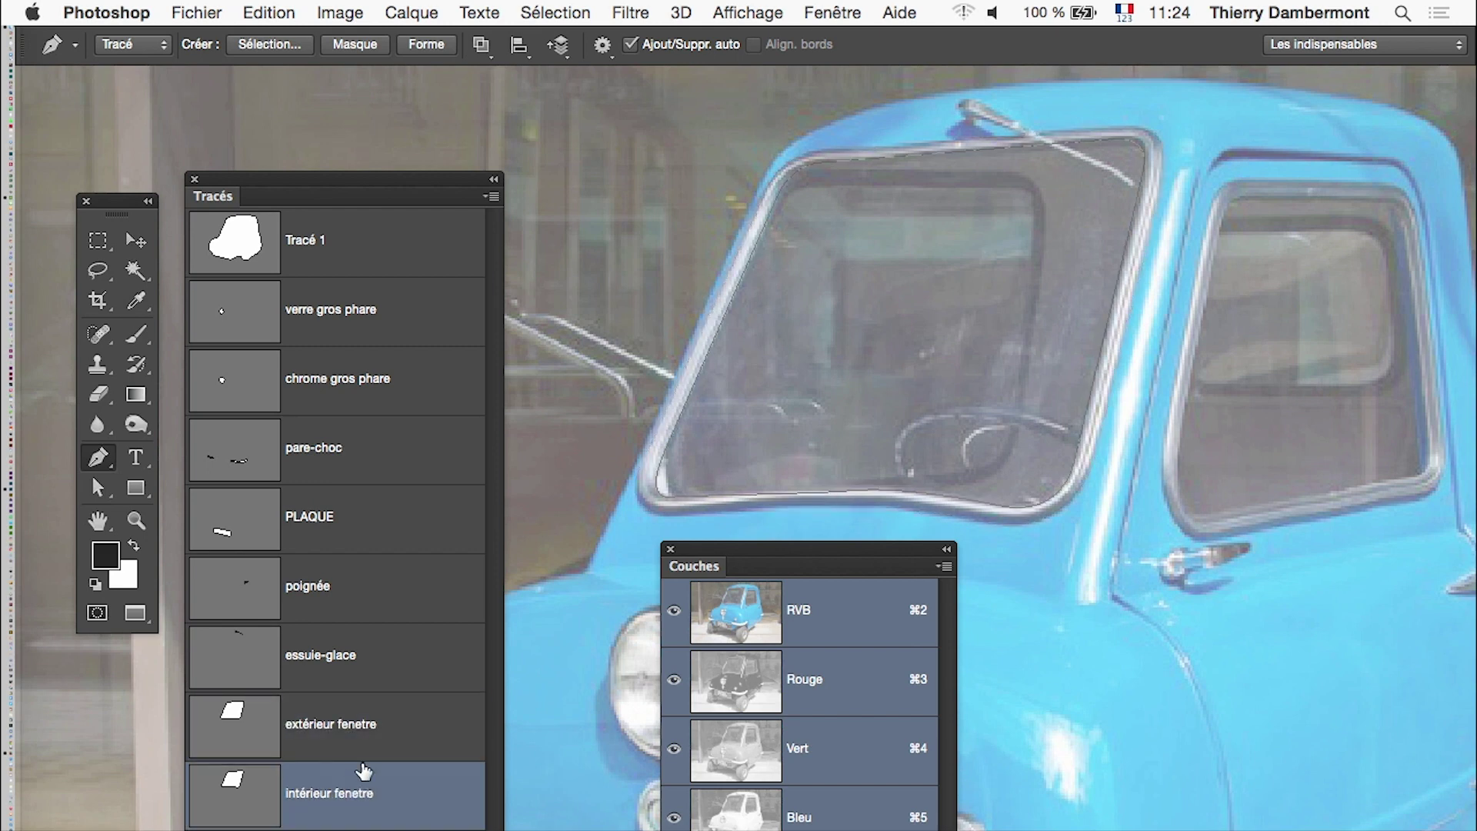
click(365, 746)
click(369, 787)
click(369, 750)
click(373, 797)
click(397, 737)
click(397, 800)
click(346, 753)
click(363, 794)
click(362, 746)
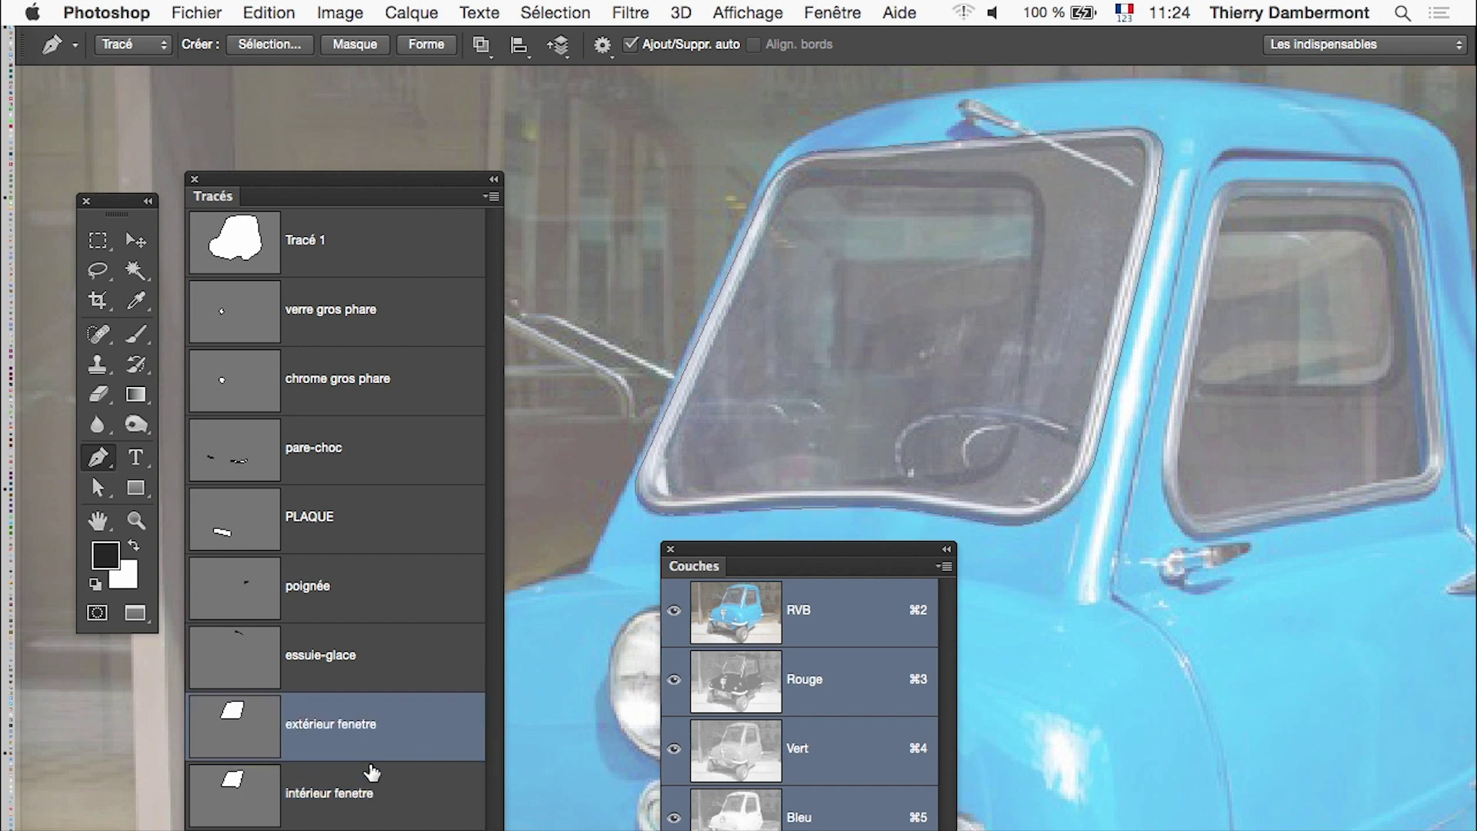
click(376, 792)
click(397, 748)
click(400, 796)
click(408, 758)
click(405, 802)
click(419, 750)
click(406, 793)
click(409, 738)
click(406, 790)
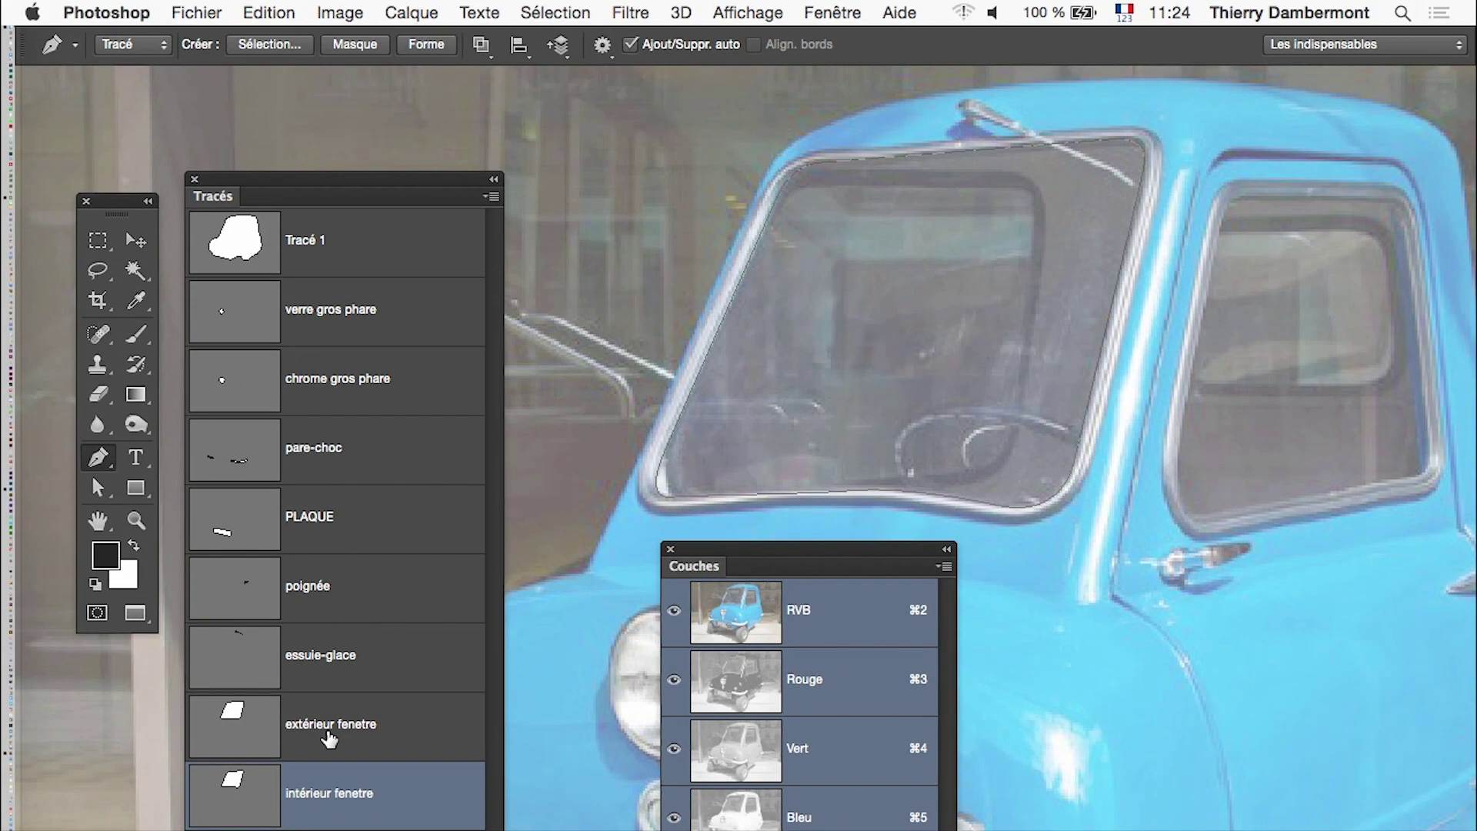
- Add a new empty path, zoom onto the door window and move the Couches panel aside
click(450, 829)
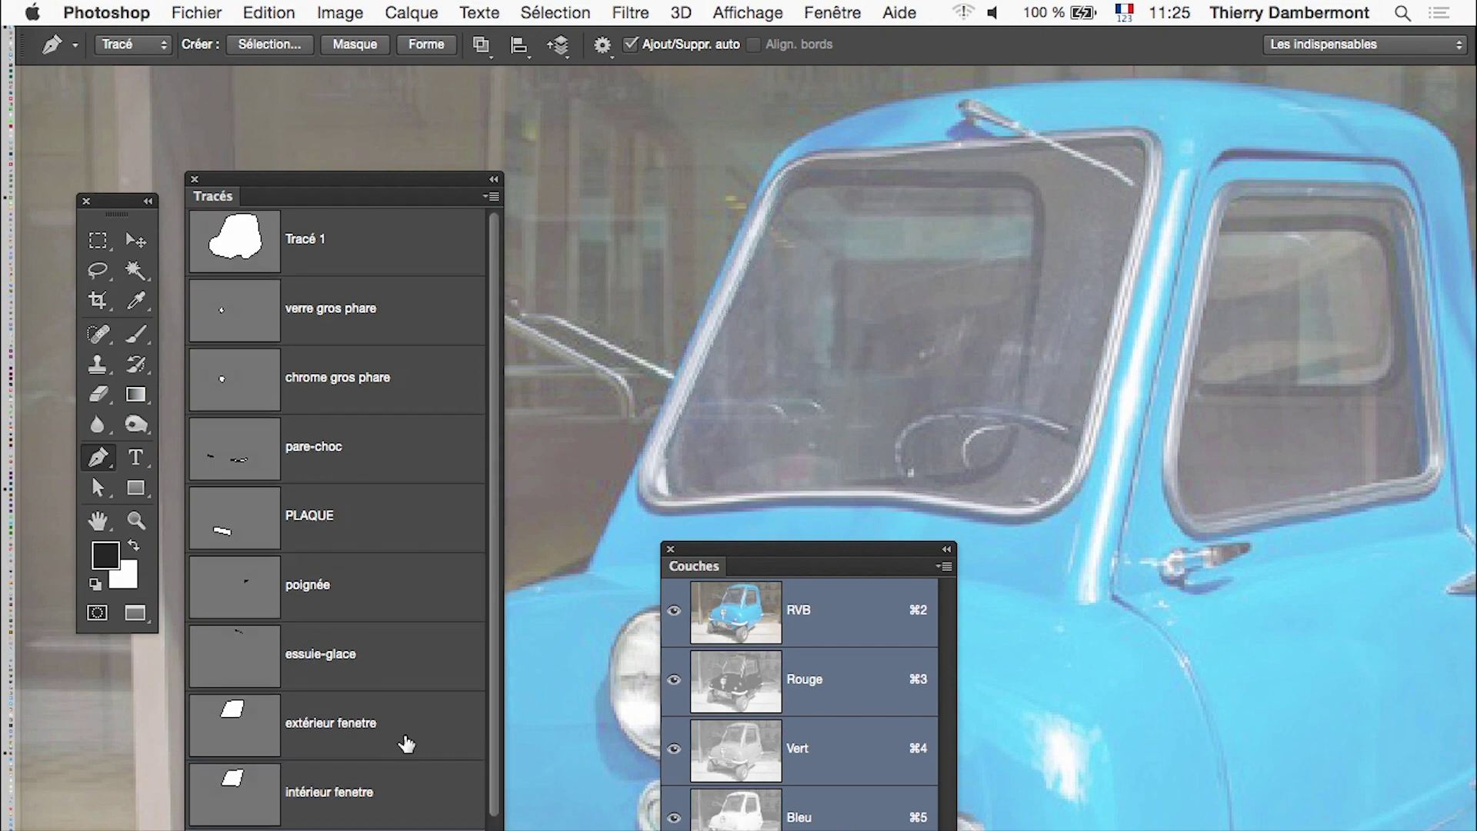
scroll(1293, 274, up, 1)
scroll(1120, 284, up, 2)
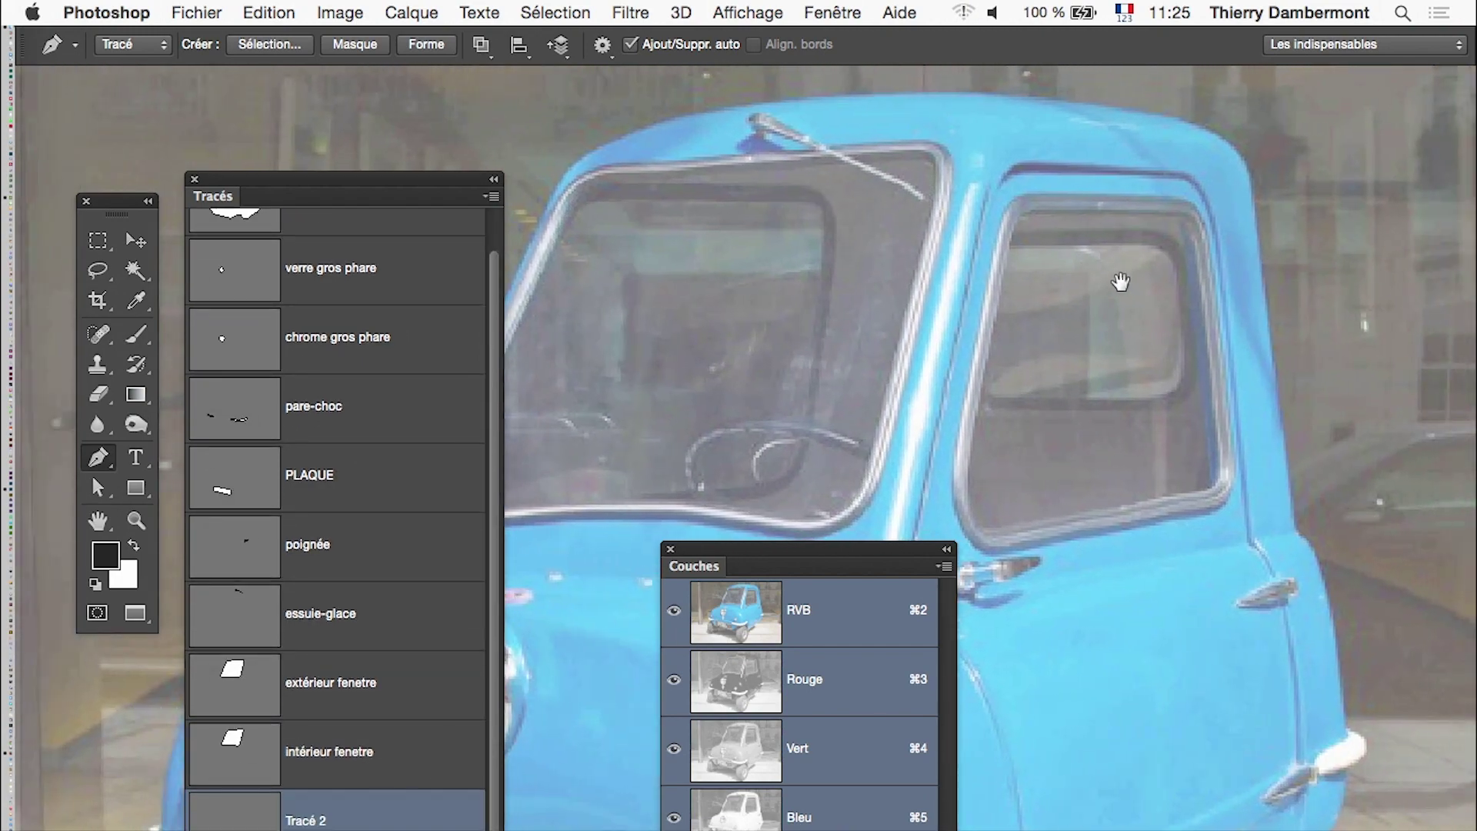
scroll(1117, 284, up, 2)
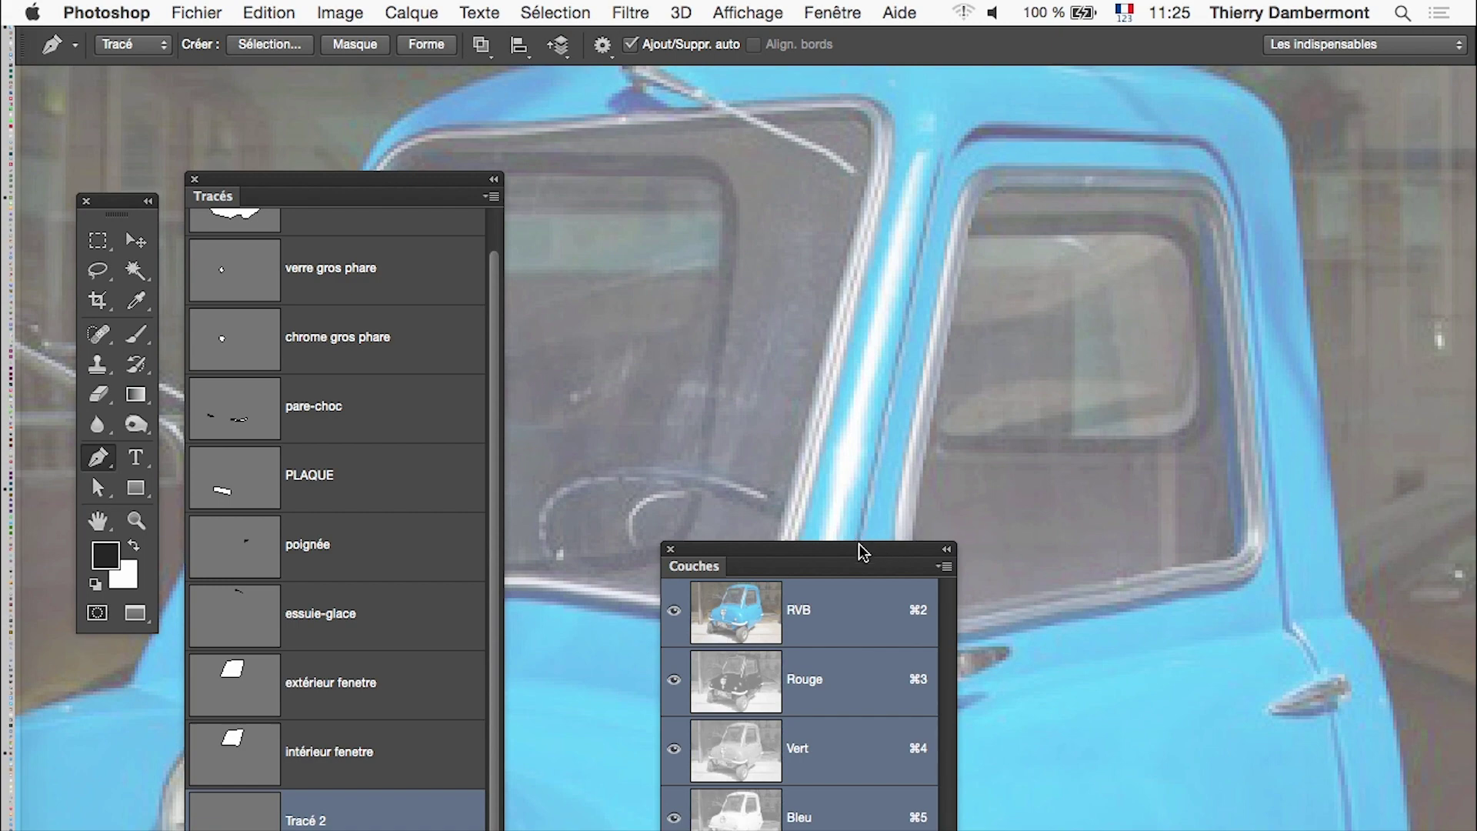
drag(857, 550, 1128, 680)
scroll(982, 391, up, 2)
scroll(995, 333, up, 1)
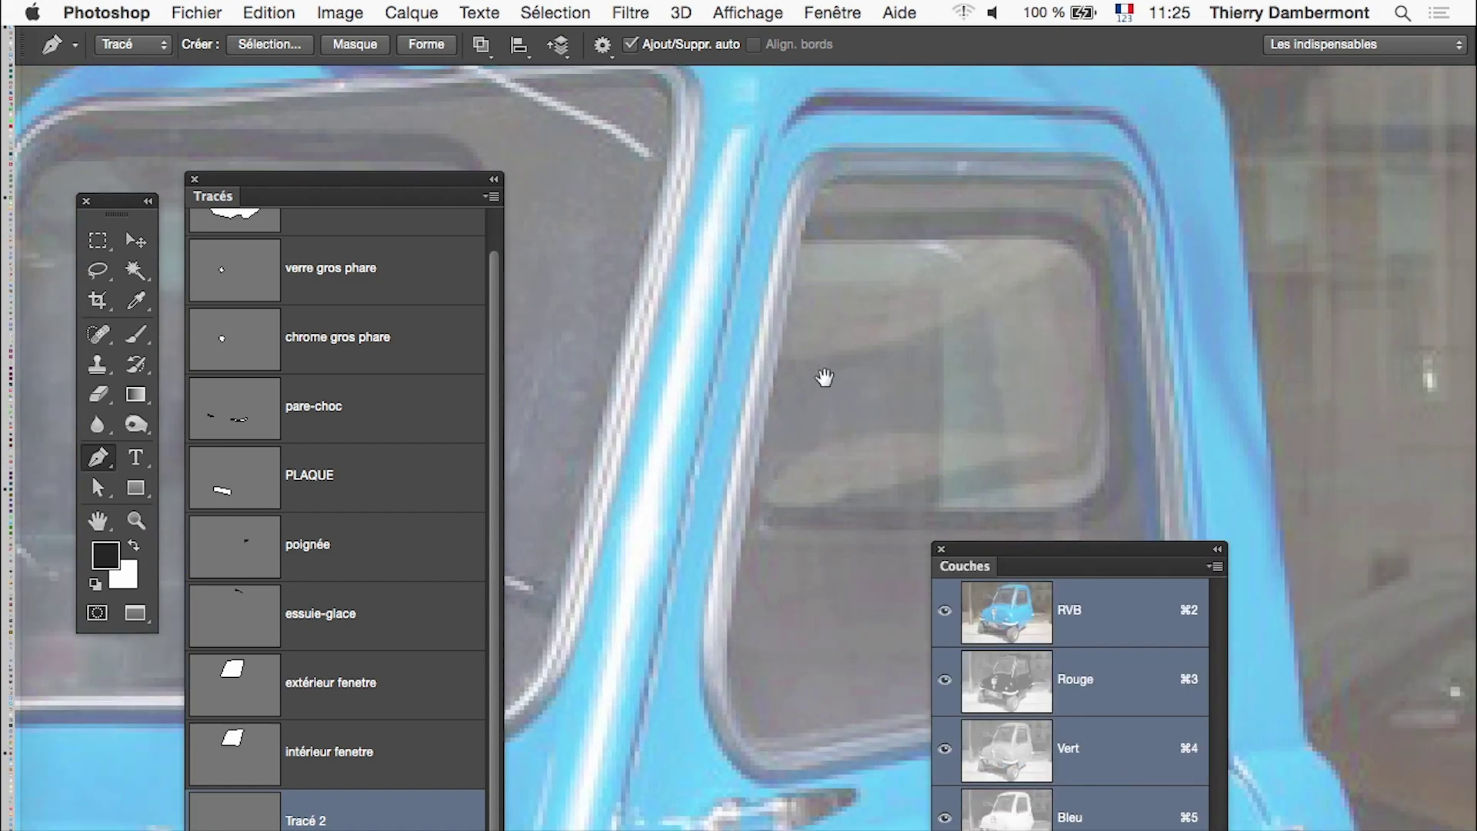
scroll(824, 379, up, 1)
mouse_move(975, 547)
mouse_down()
mouse_move(1184, 638)
mouse_move(1222, 684)
mouse_up()
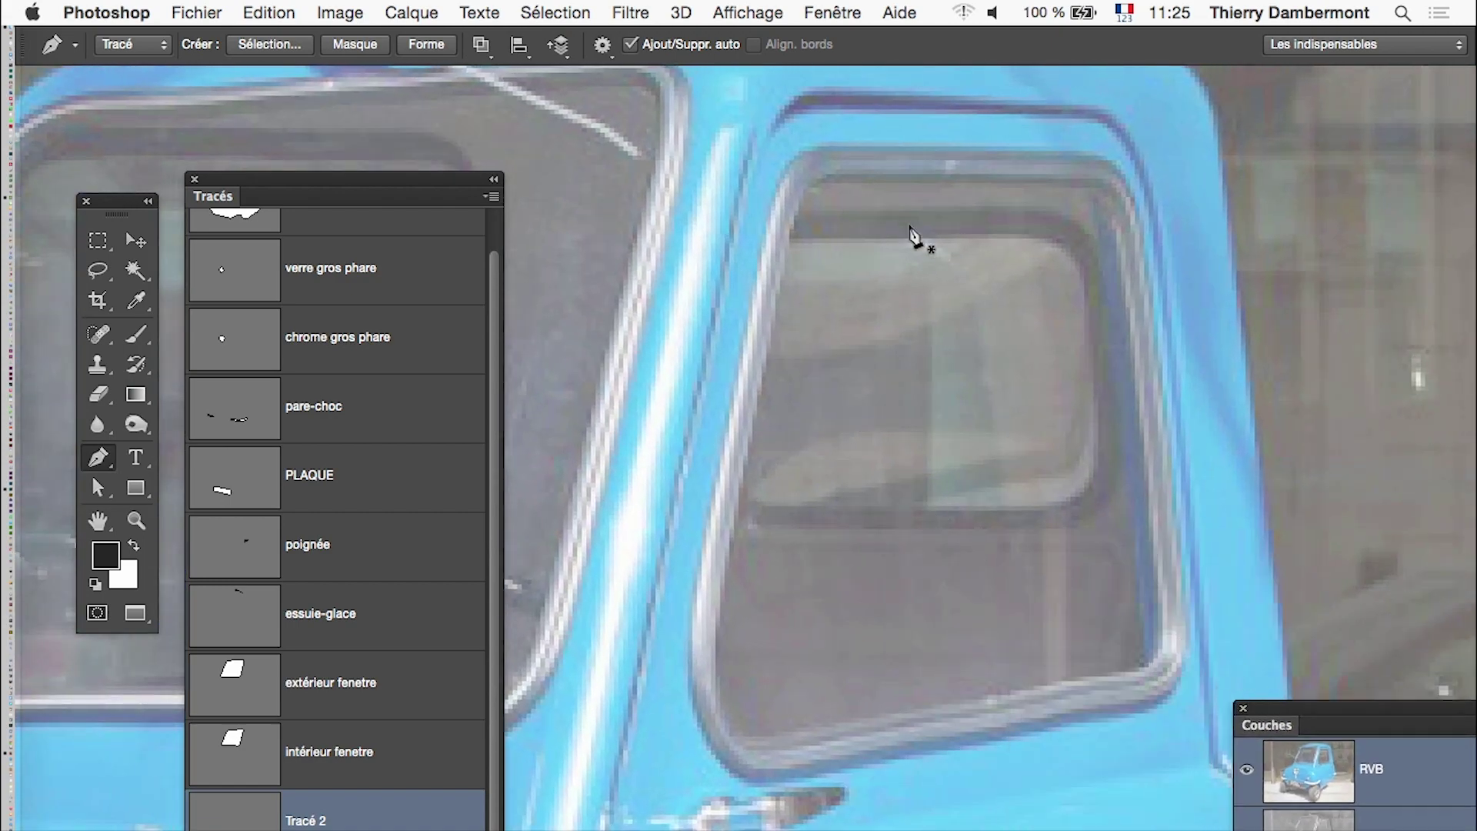
- Trace a closed curved outline around the side door window's outer edge
click(1070, 151)
mouse_move(1145, 225)
mouse_down()
mouse_move(1148, 242)
mouse_move(1135, 145)
mouse_up()
drag(1143, 209, 1141, 226)
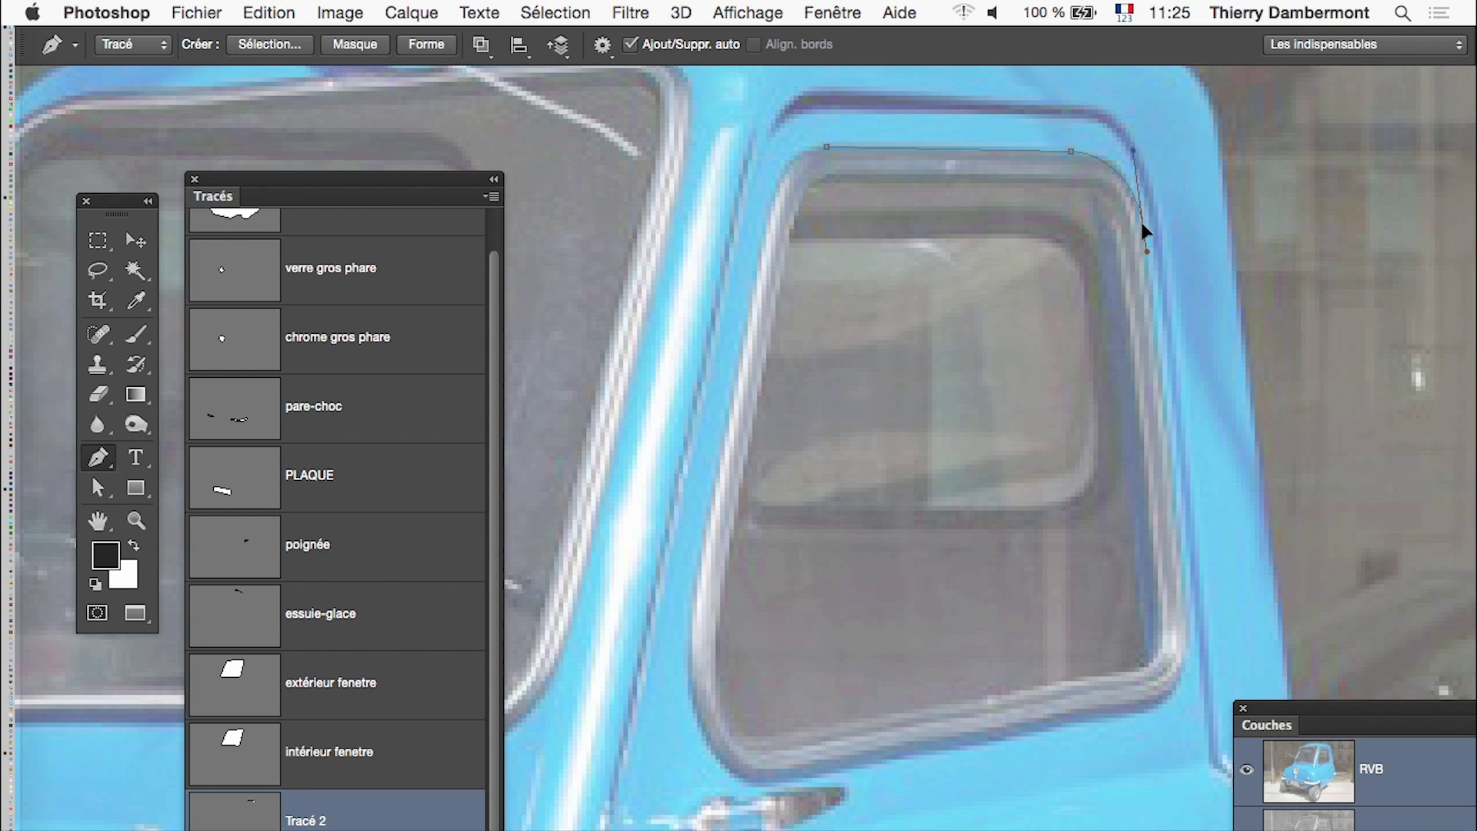
click(1189, 622)
drag(1121, 710, 1198, 724)
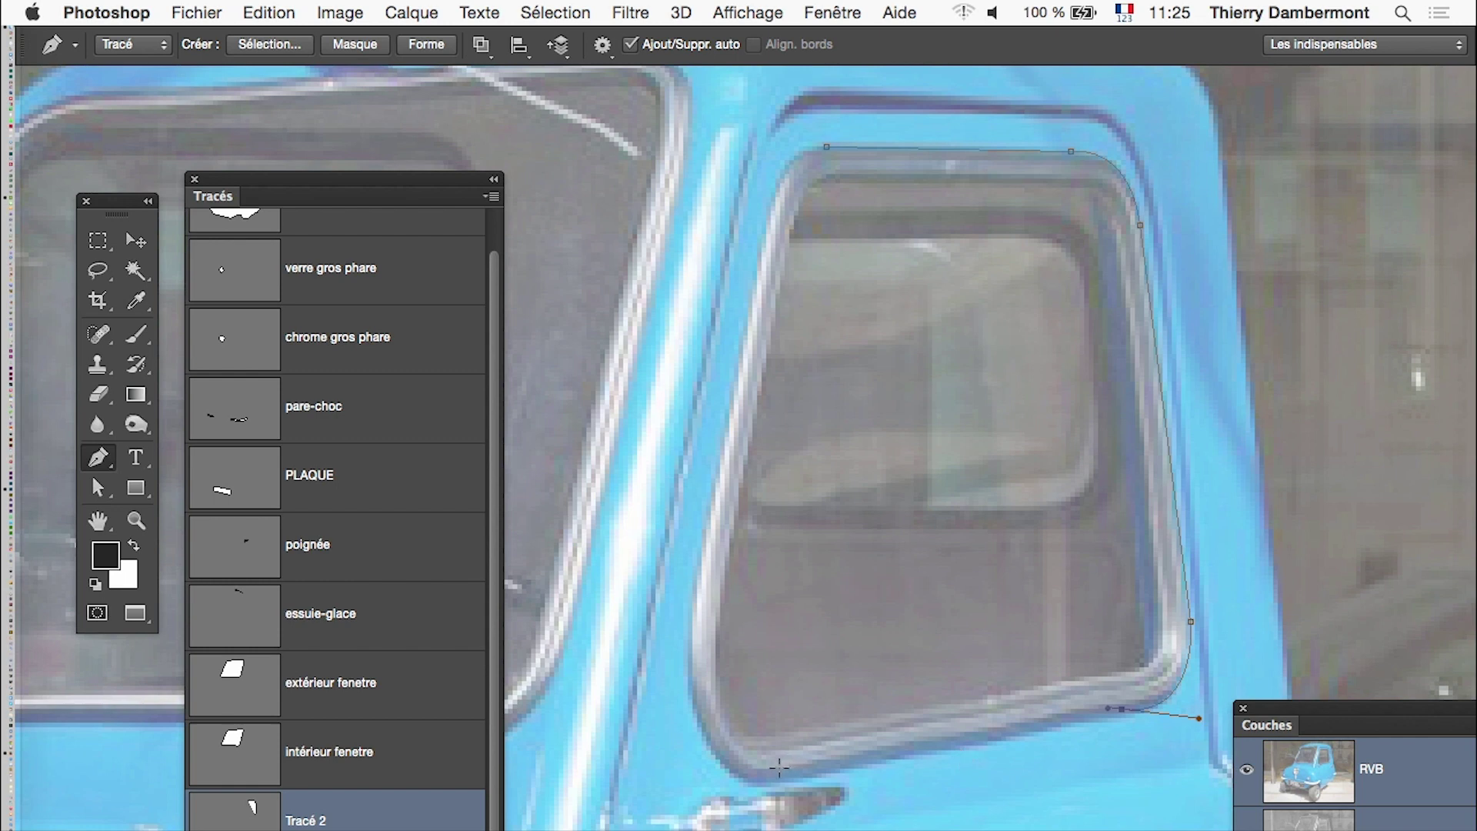
drag(775, 777, 764, 778)
mouse_move(689, 704)
mouse_down()
mouse_move(713, 790)
mouse_move(689, 694)
mouse_up()
drag(700, 558, 689, 633)
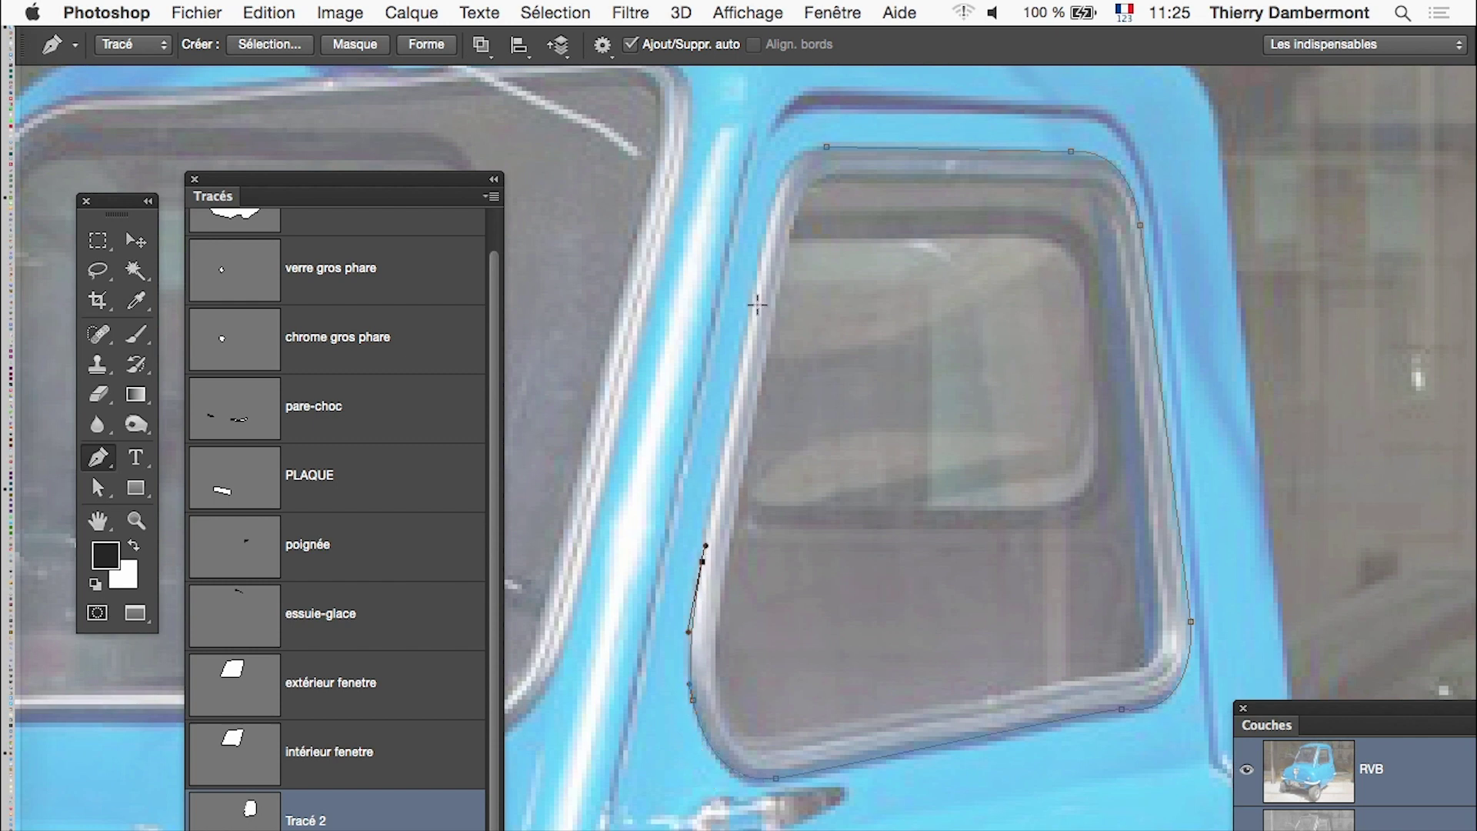
click(774, 202)
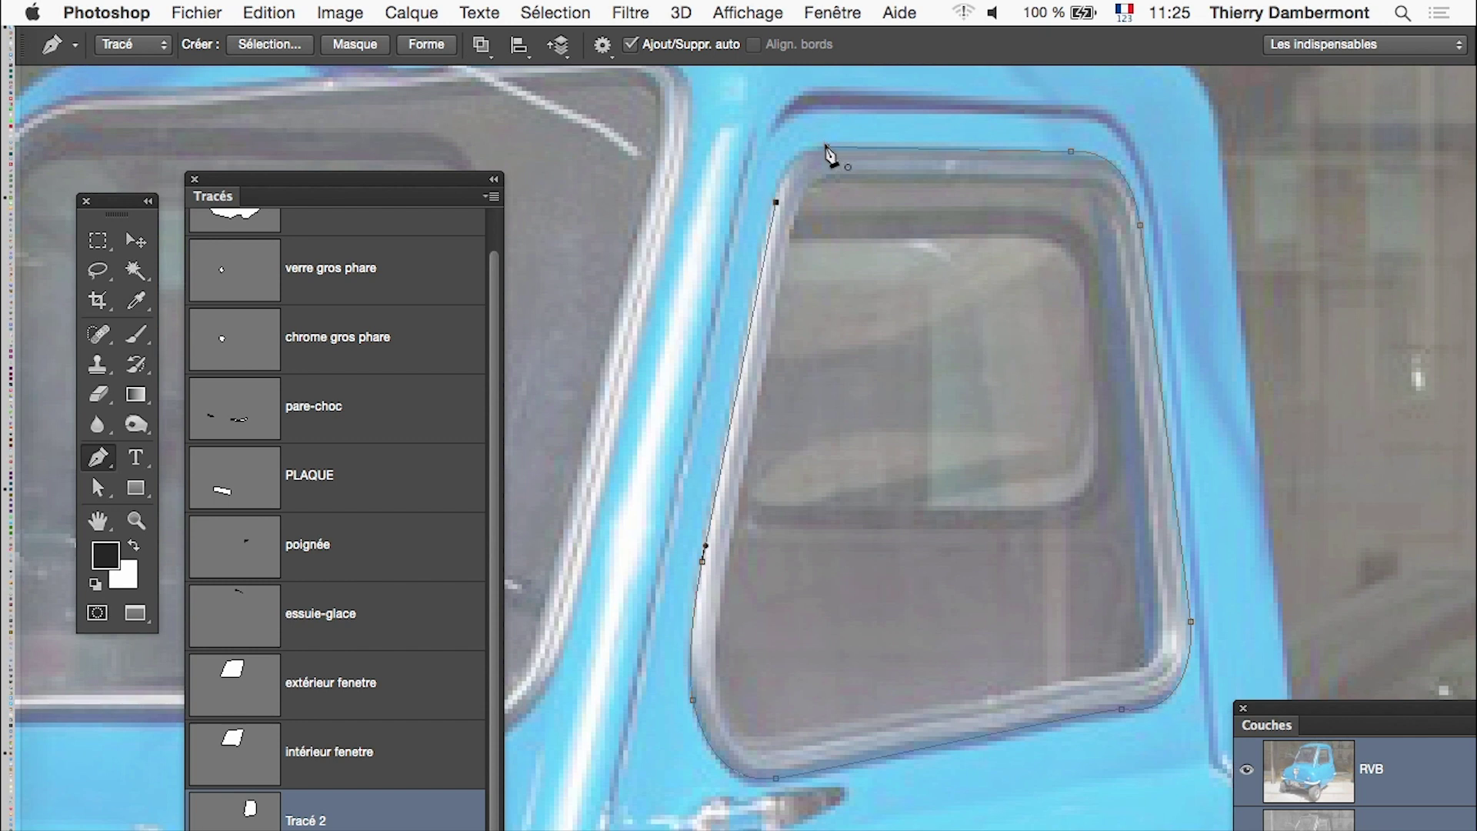
drag(827, 146, 872, 154)
- Rename the door window path to extér fen 2
double_click(324, 819)
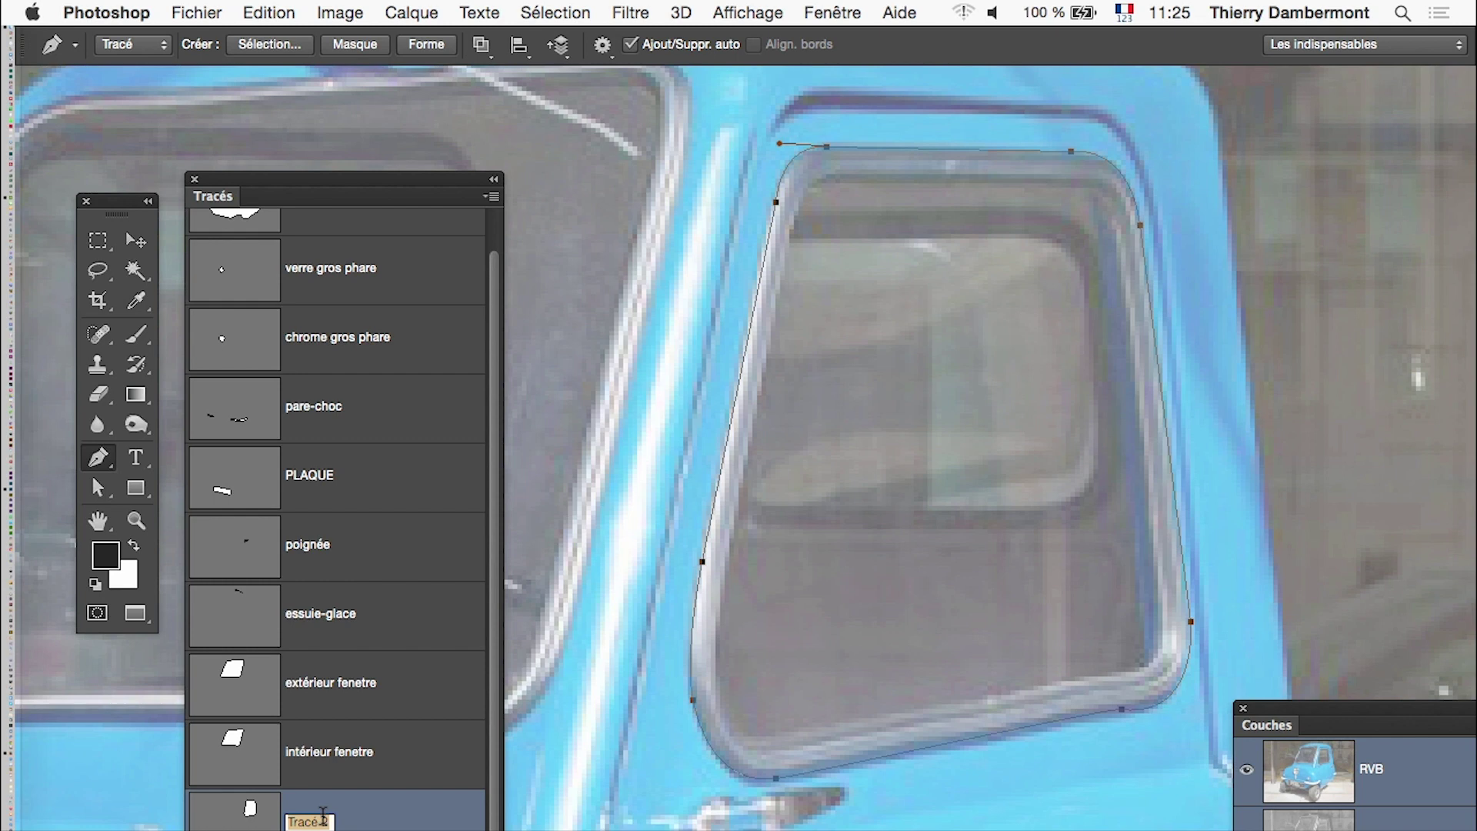
text(extér fen)
key(Return)
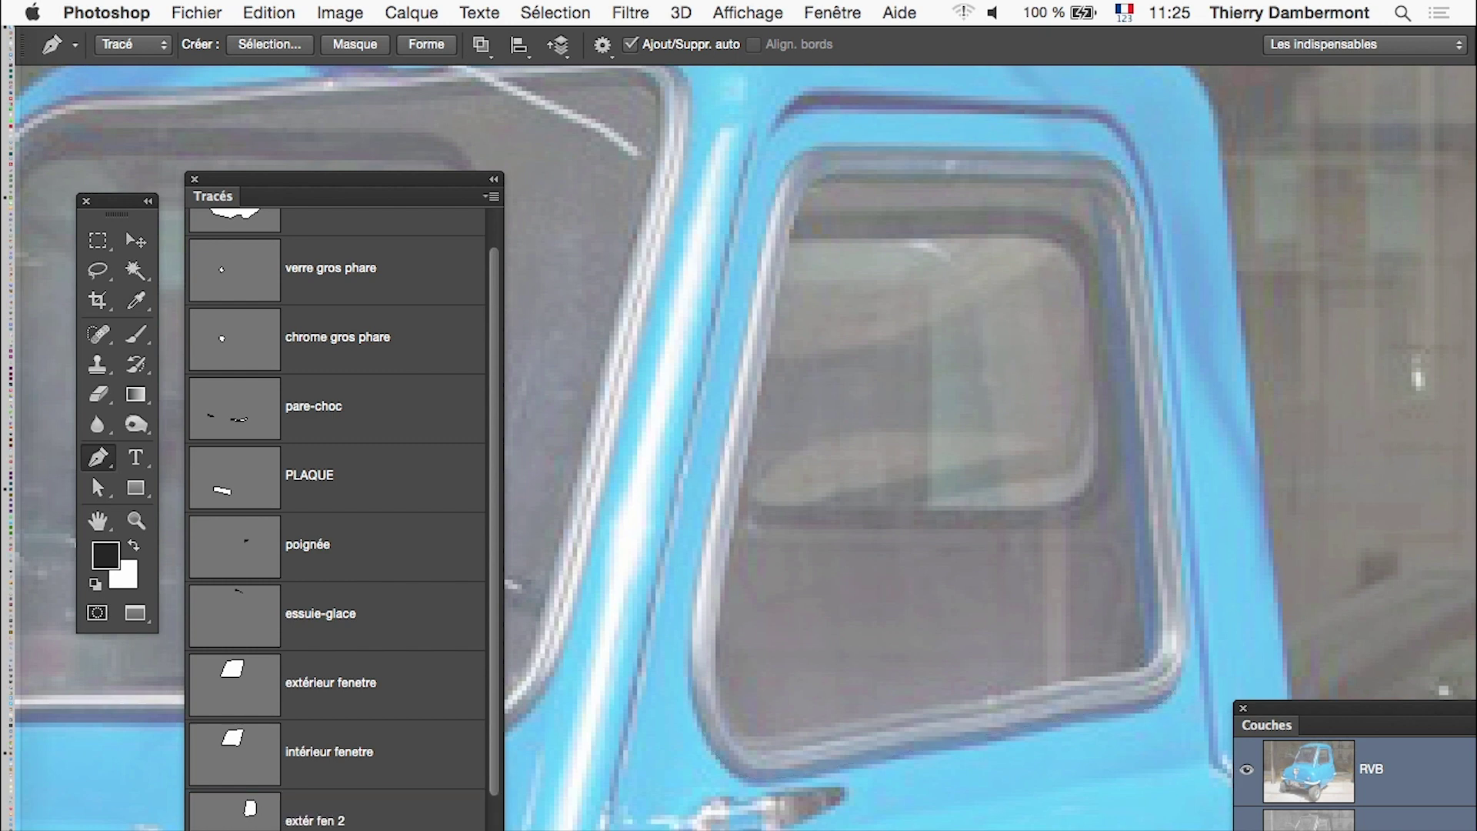
- Trace the door window's inner outline as a new path named intér fen 2
click(430, 827)
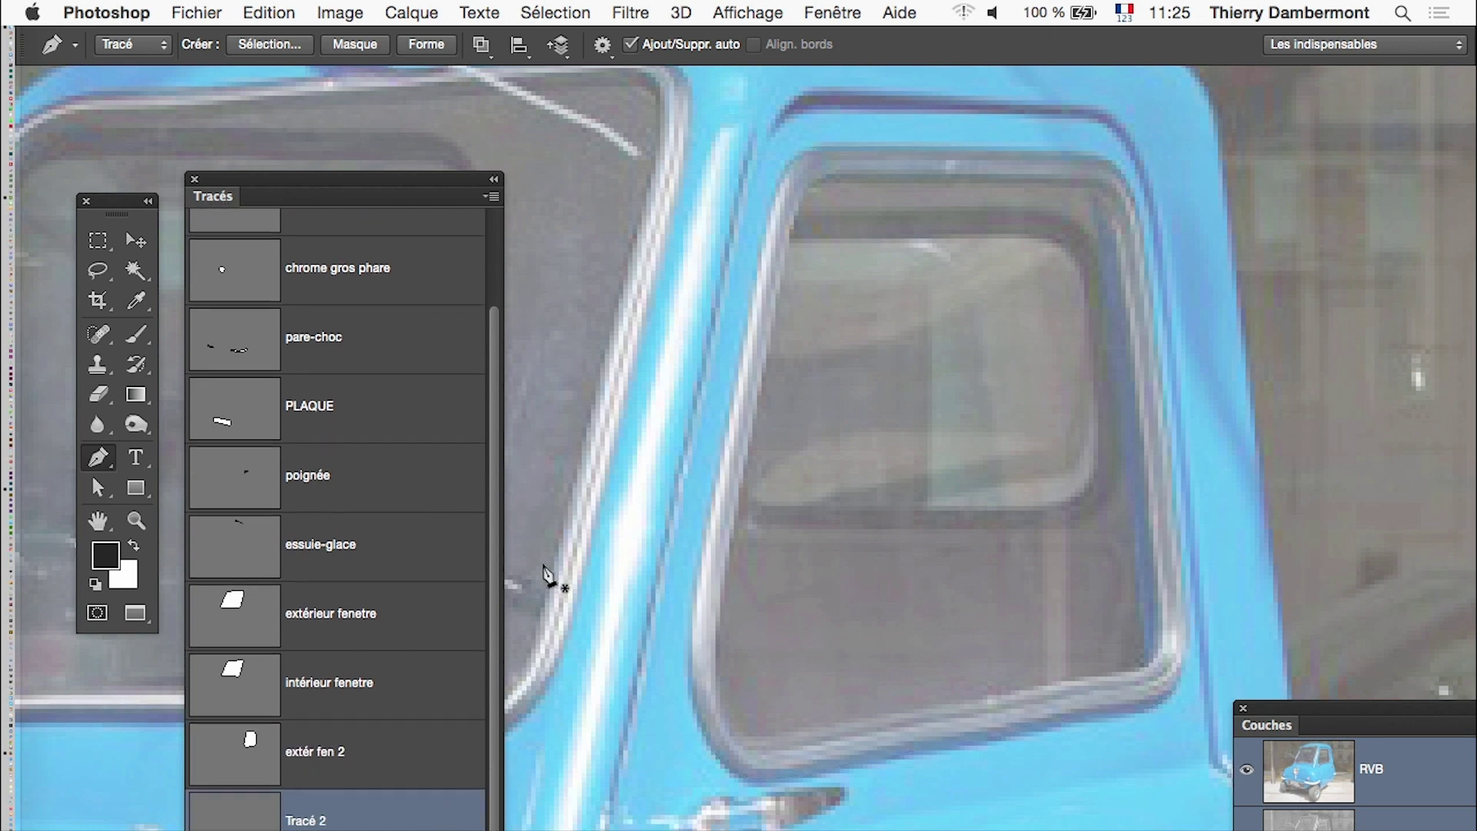
click(1089, 179)
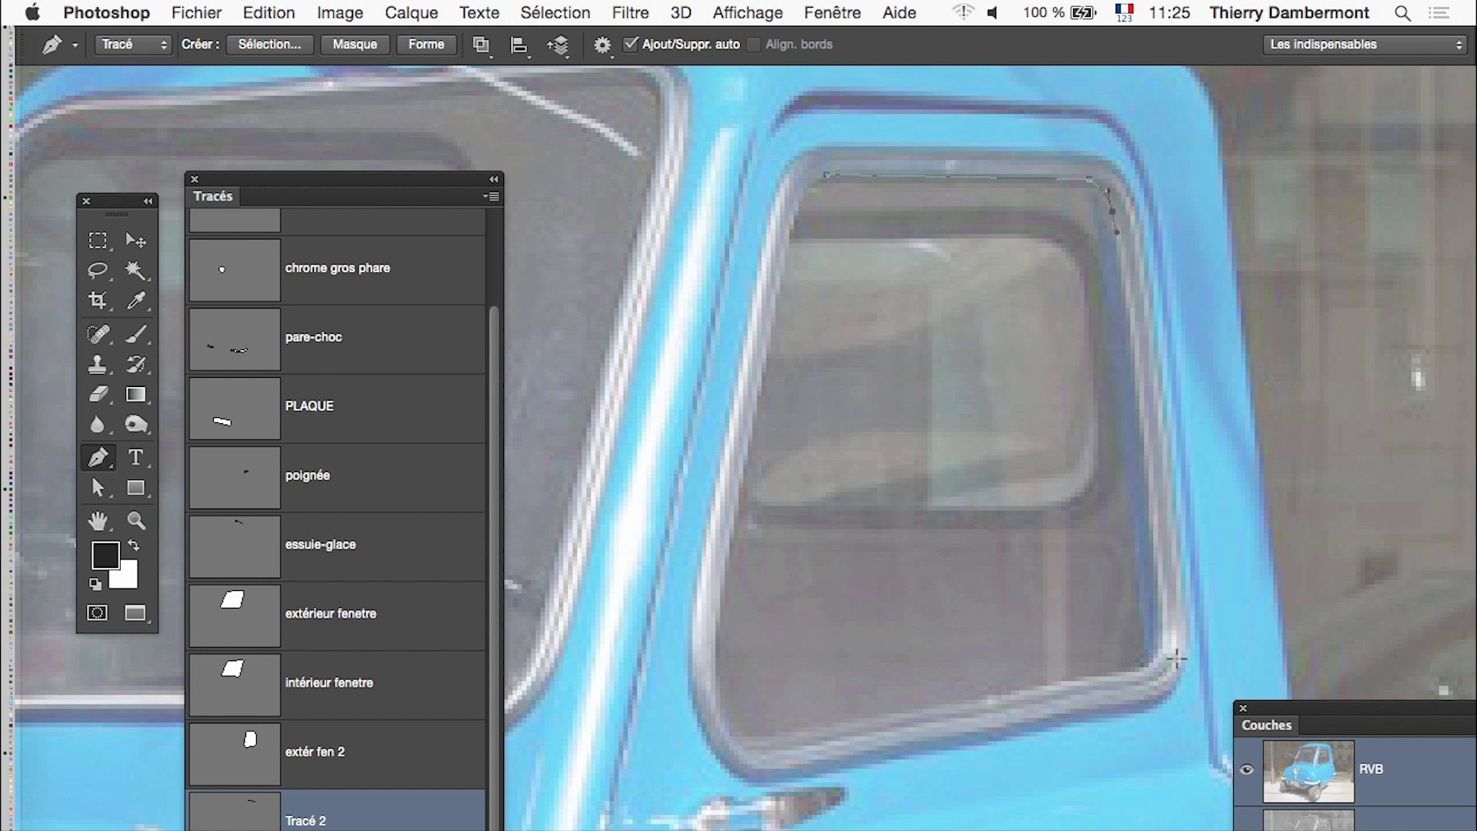
click(1163, 637)
drag(1156, 675, 1164, 668)
click(787, 730)
drag(740, 746, 741, 752)
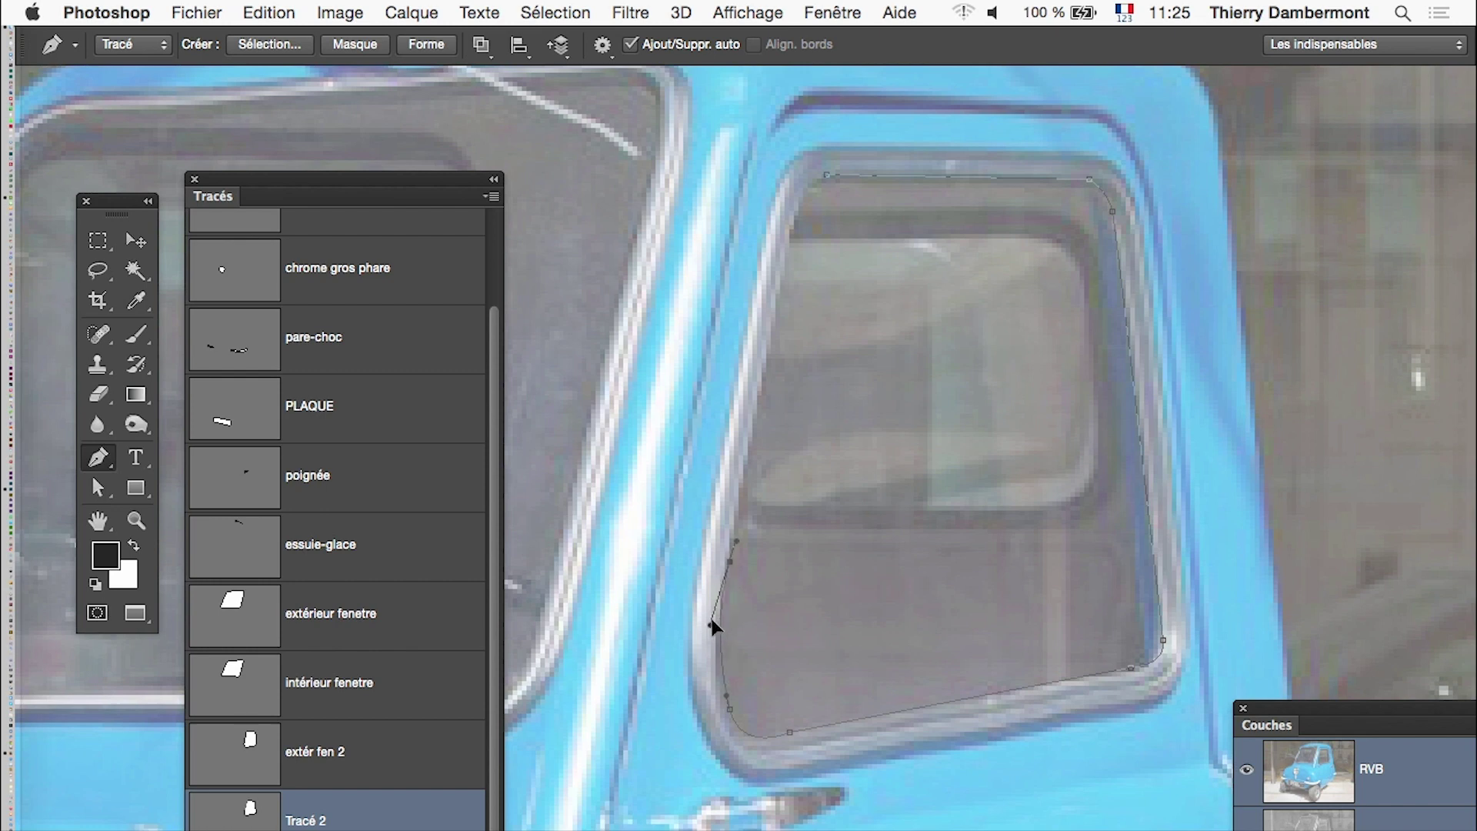
click(797, 211)
drag(844, 183, 850, 176)
double_click(313, 821)
text(intér fen 2)
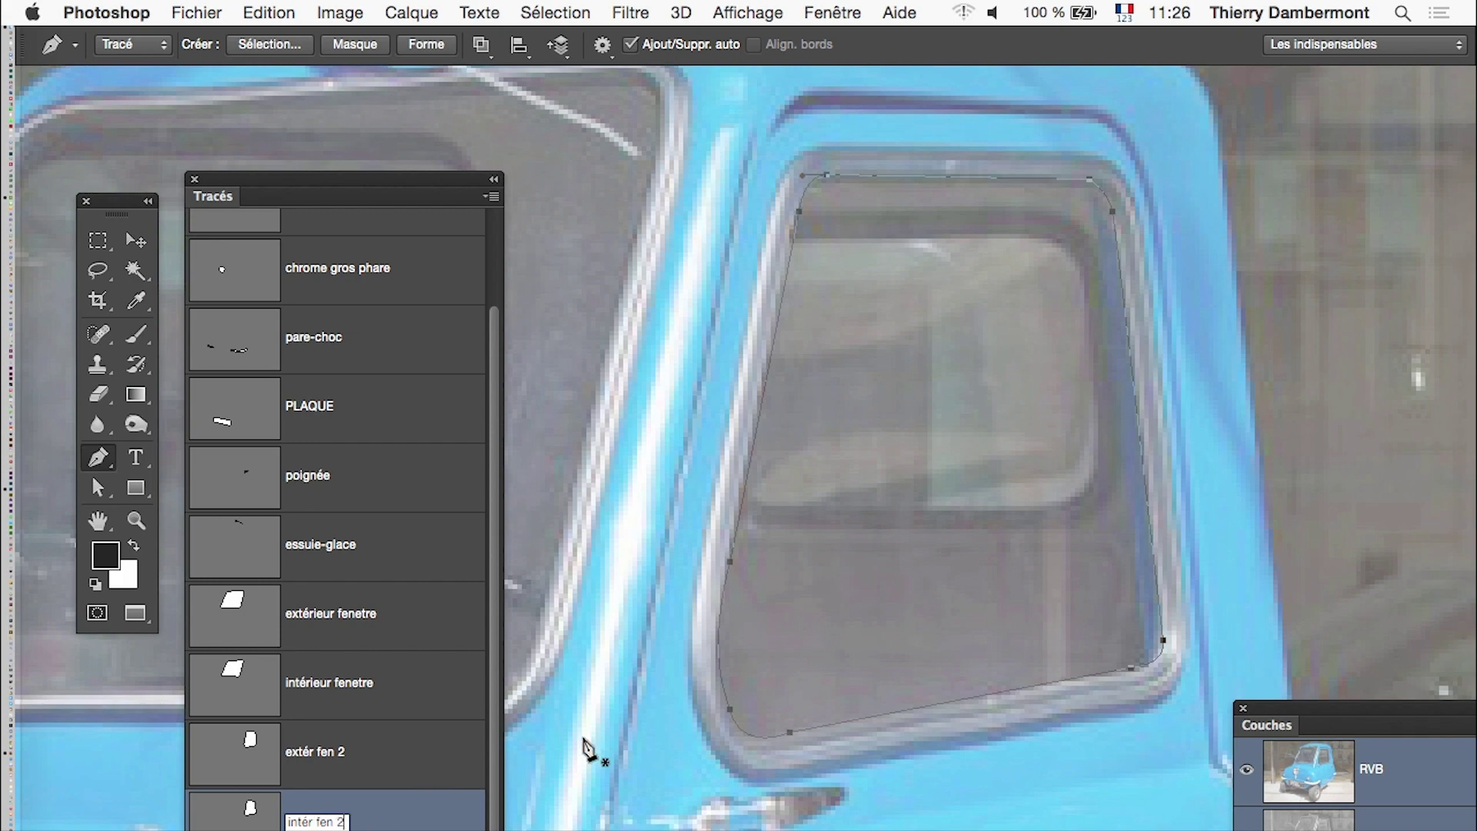
key(Return)
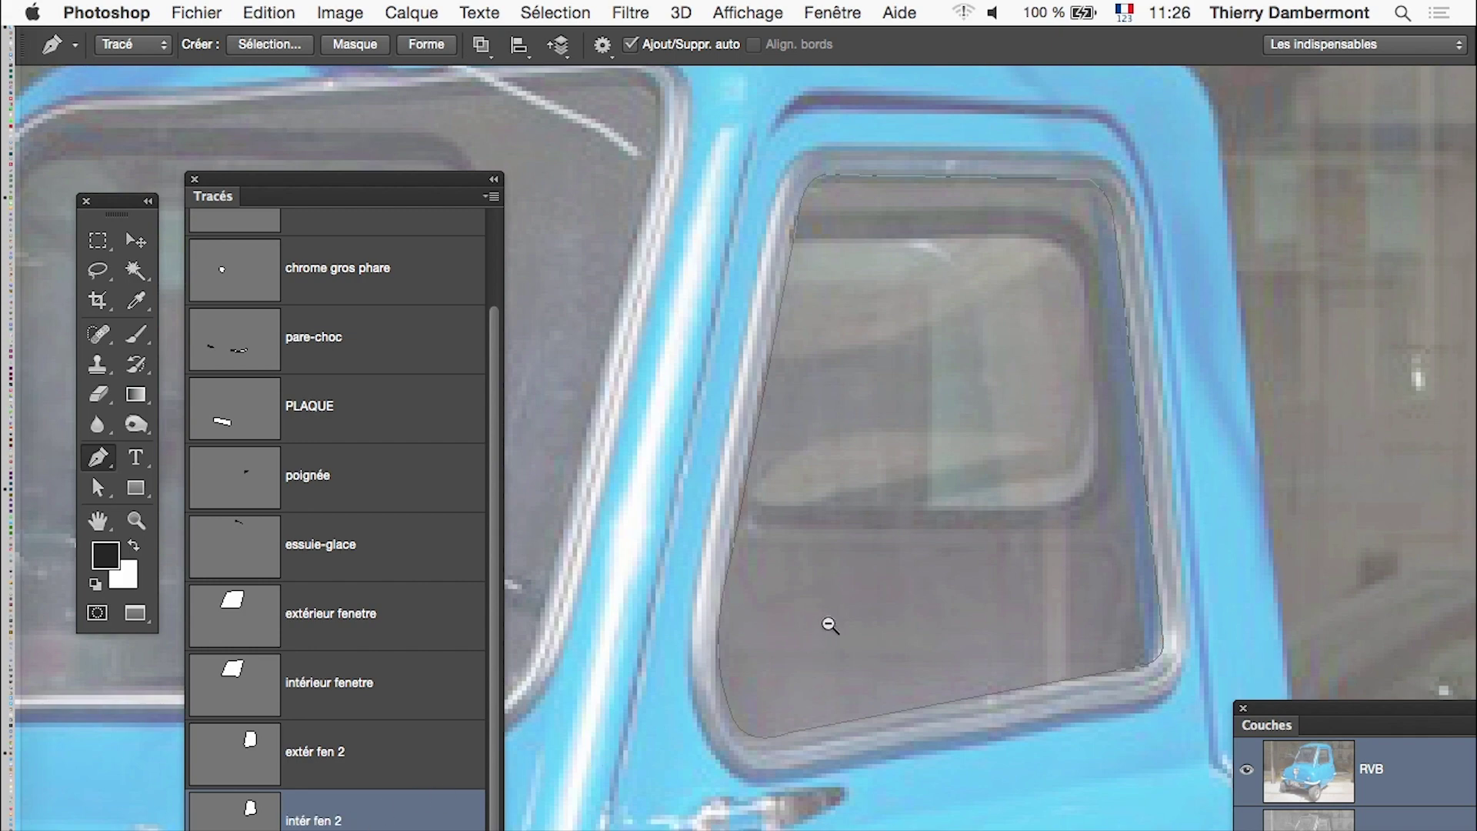
- Move the Paths panel to the right and set its thumbnails to medium size
scroll(828, 620, down, 4)
scroll(828, 620, down, 2)
drag(344, 181, 1040, 133)
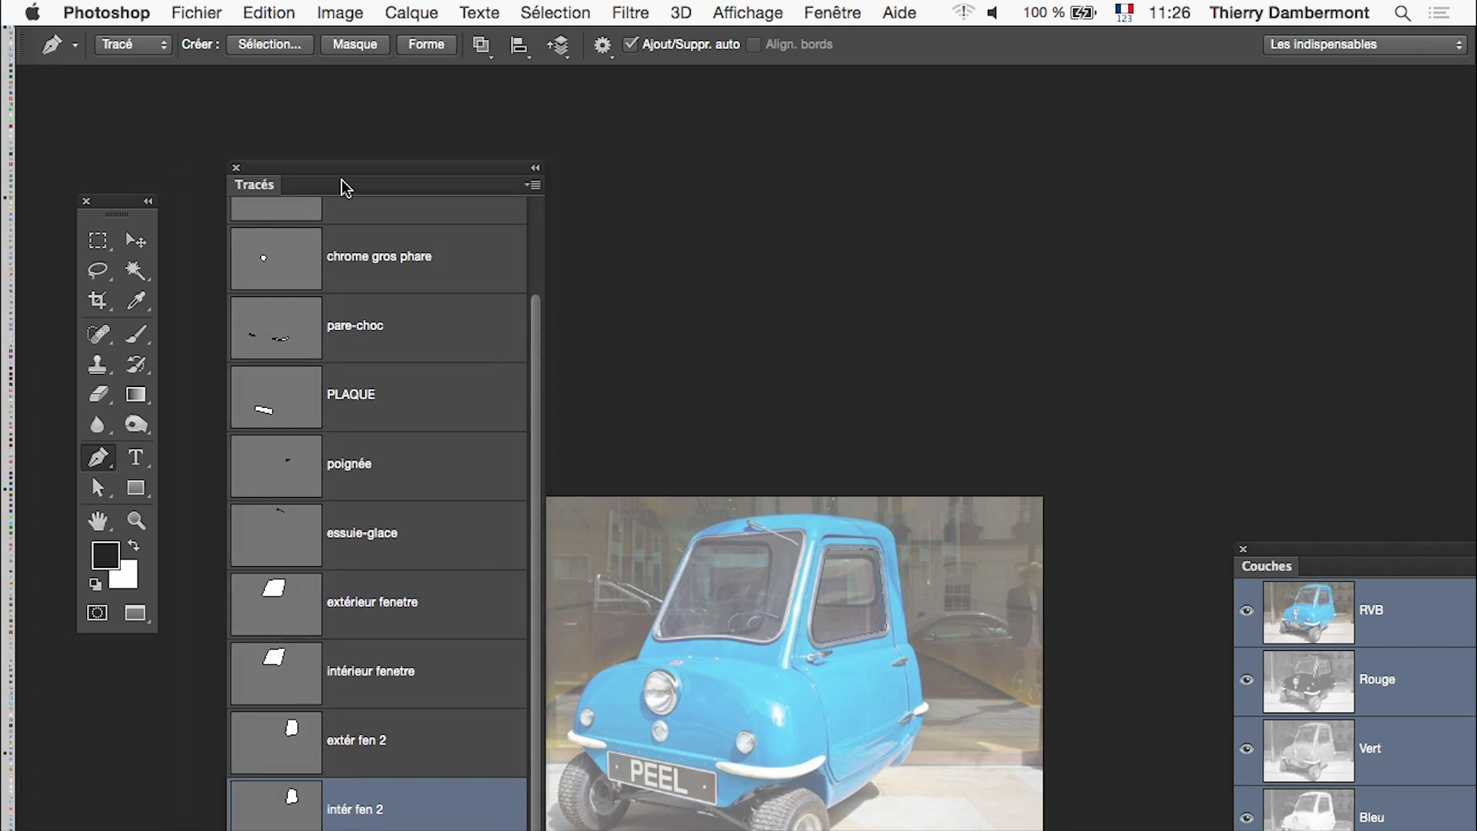
drag(650, 495, 480, 280)
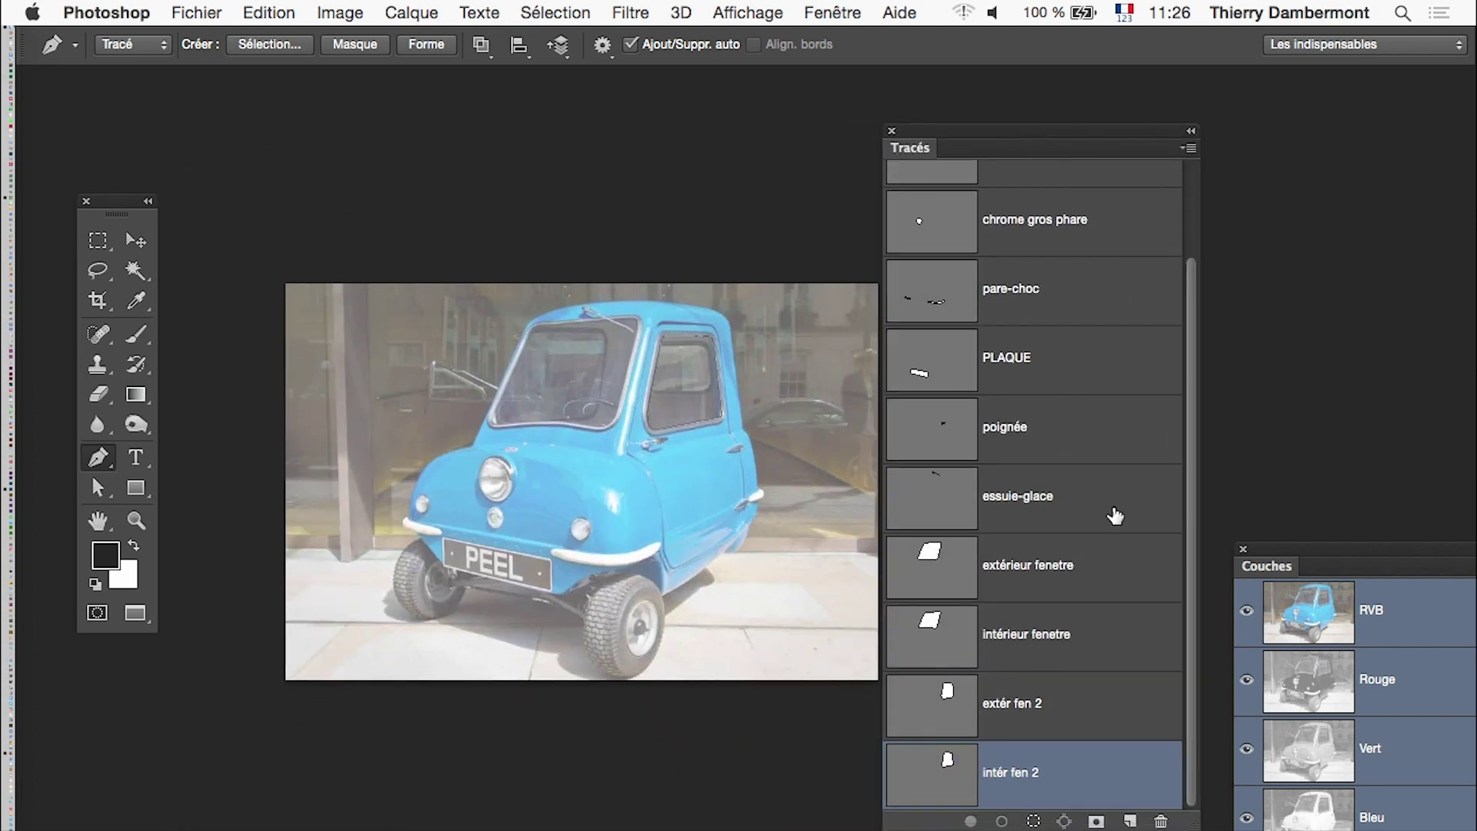
click(1189, 149)
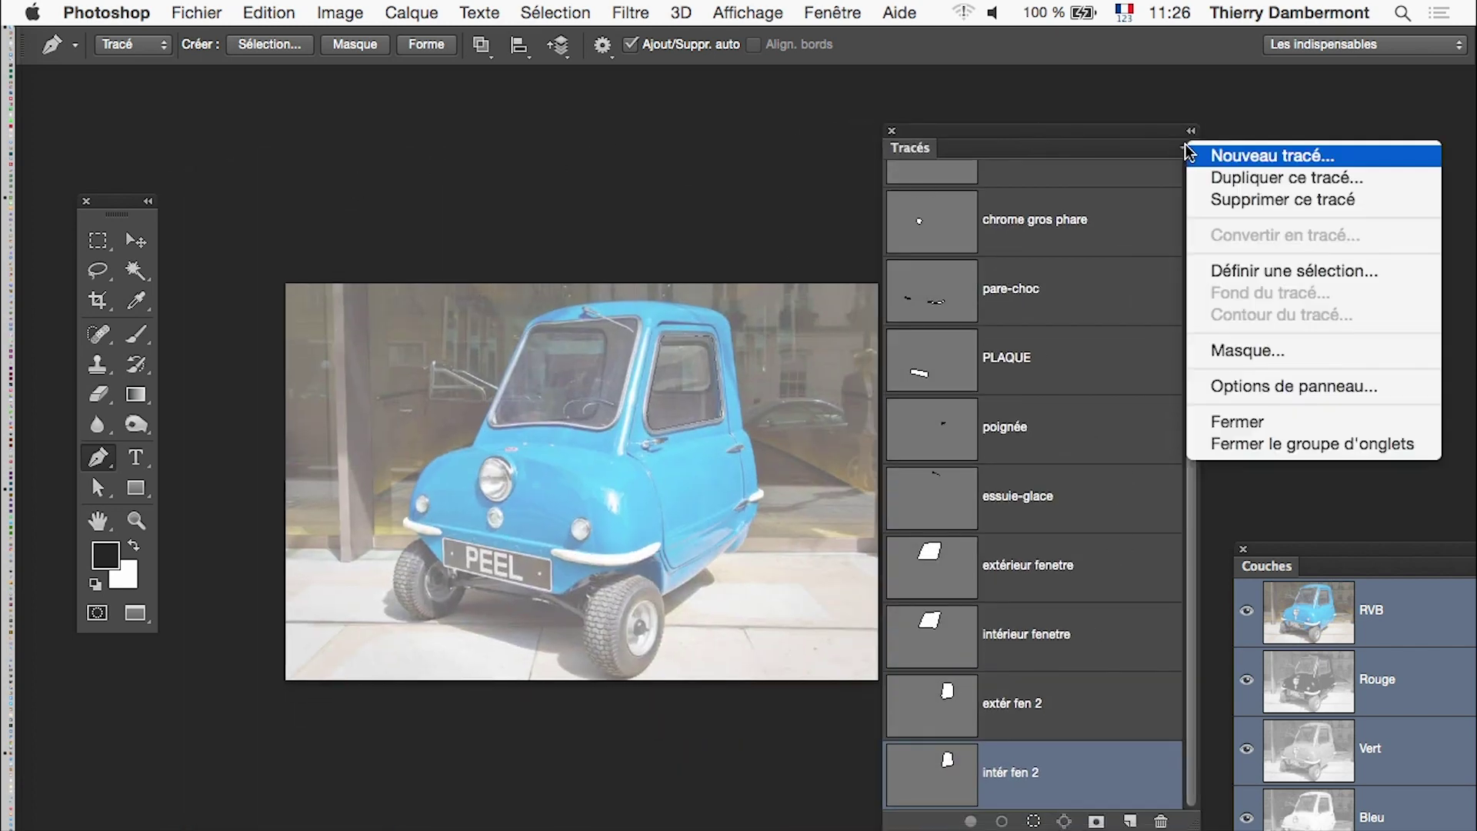
click(1273, 385)
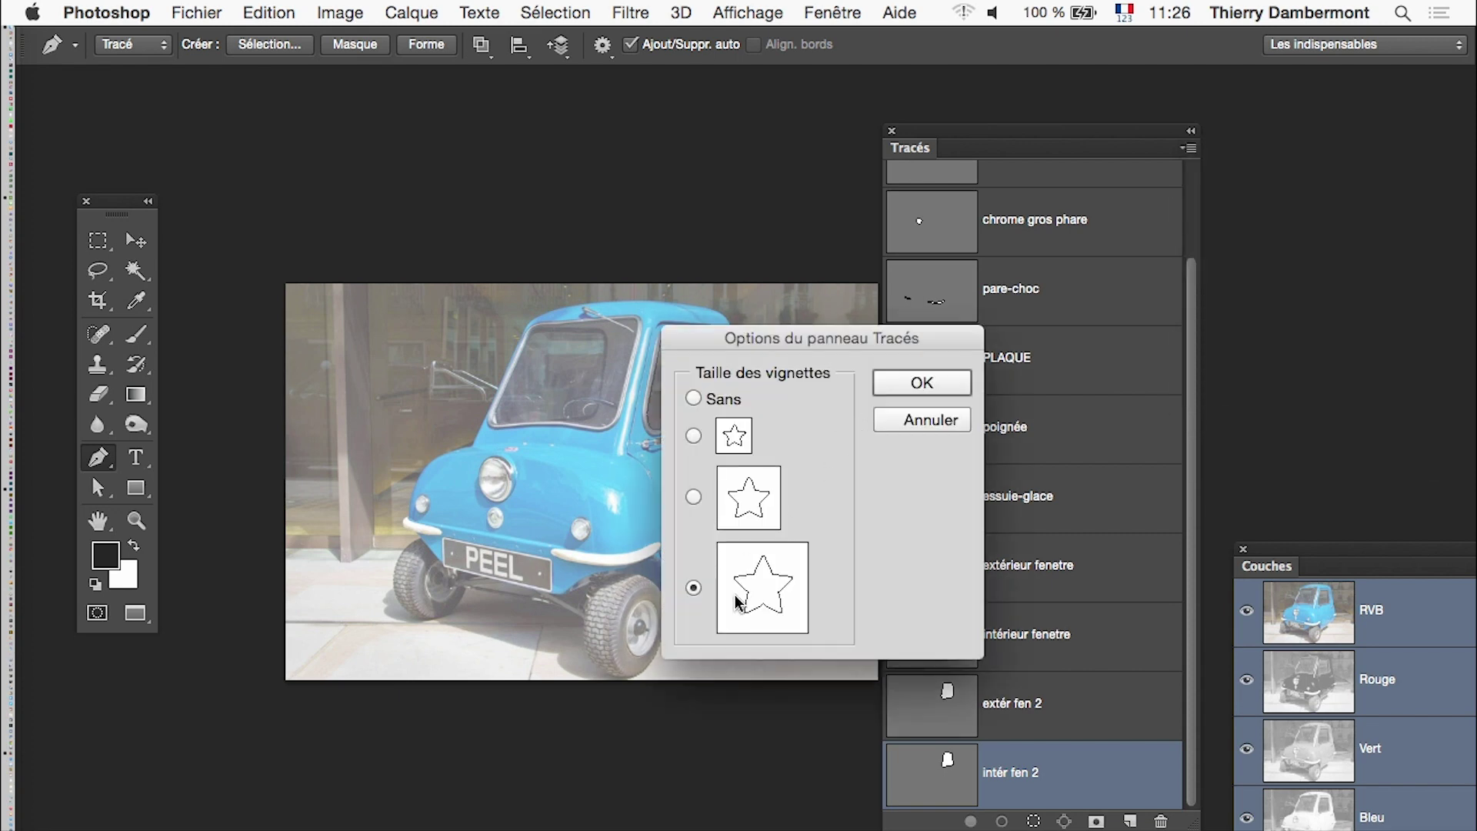
click(734, 514)
click(961, 373)
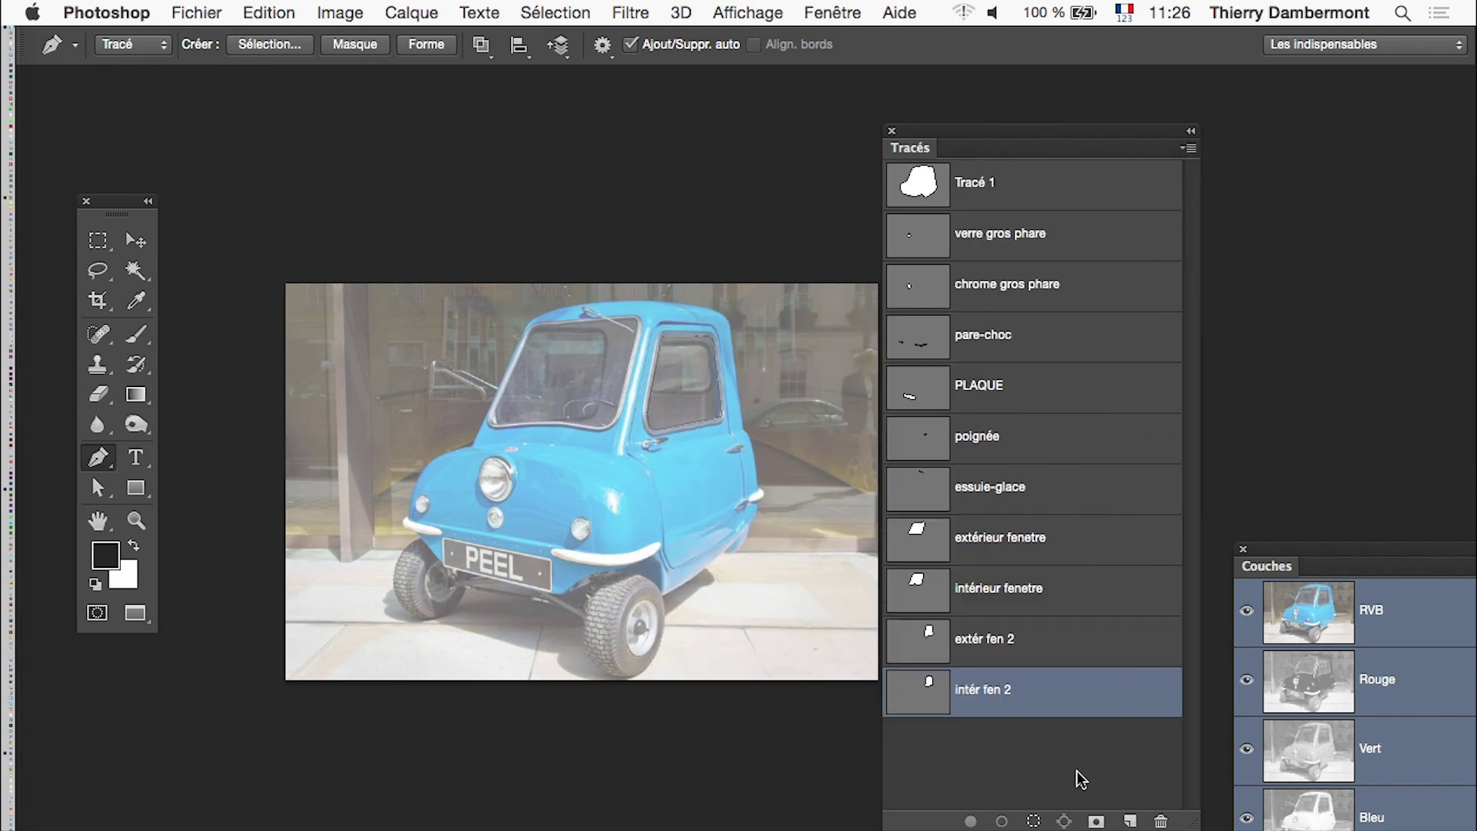
click(1077, 777)
- Lengthen the paths list so all paths show, then shift it aside to uncover the car
drag(1194, 821, 1193, 763)
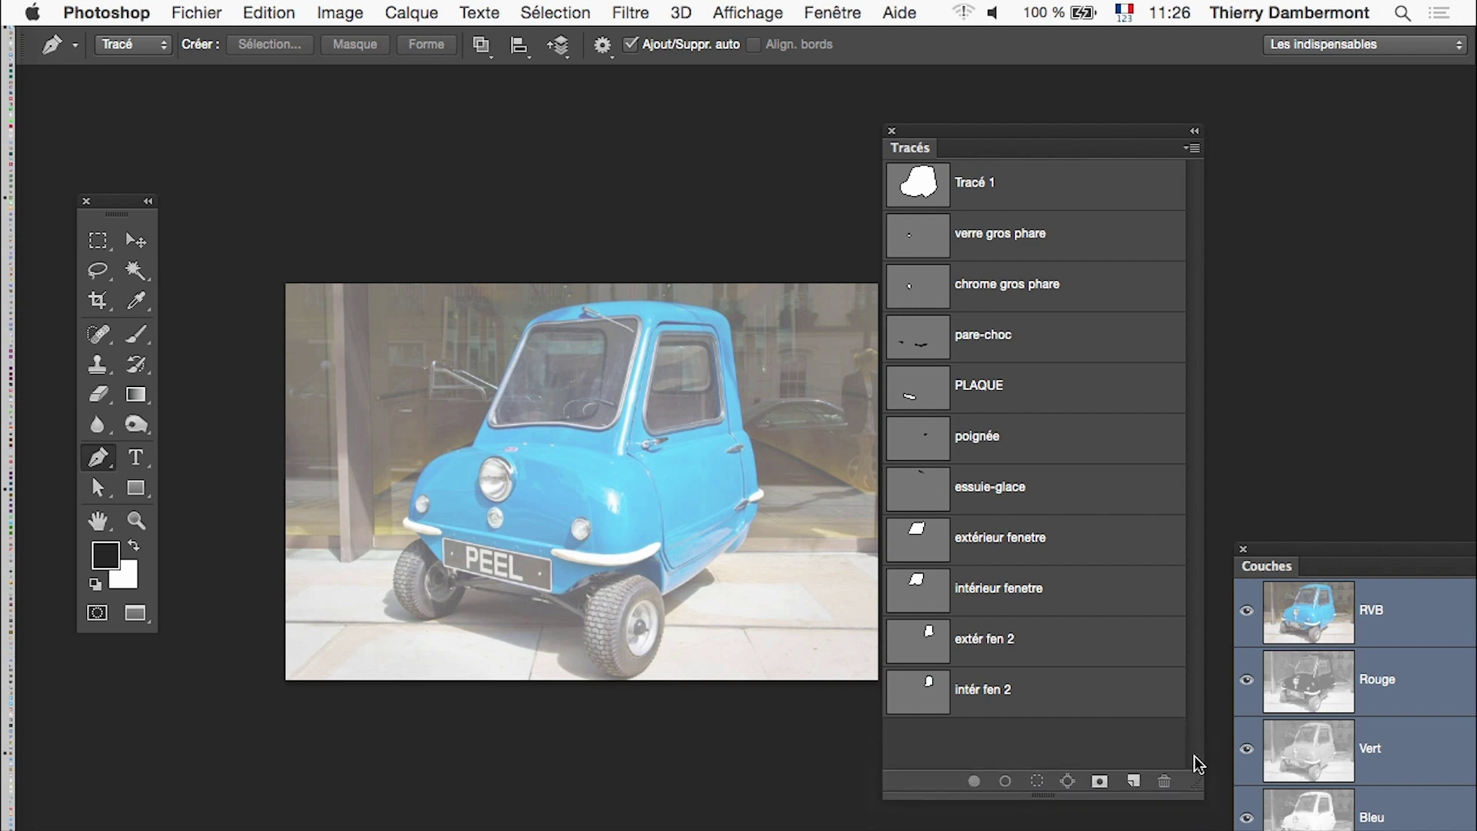
drag(1193, 767, 1195, 827)
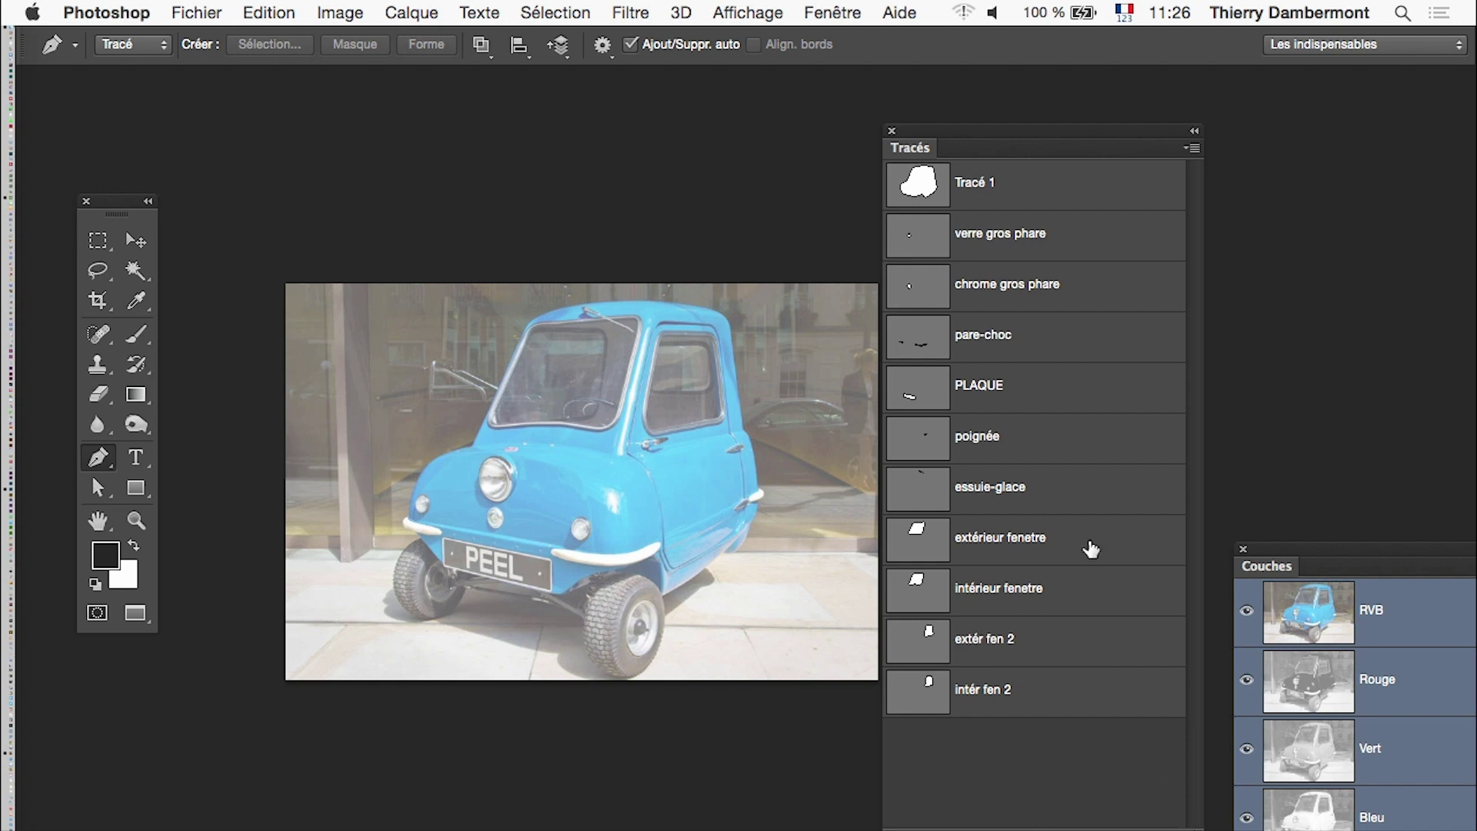
scroll(576, 442, up, 1)
scroll(577, 442, up, 1)
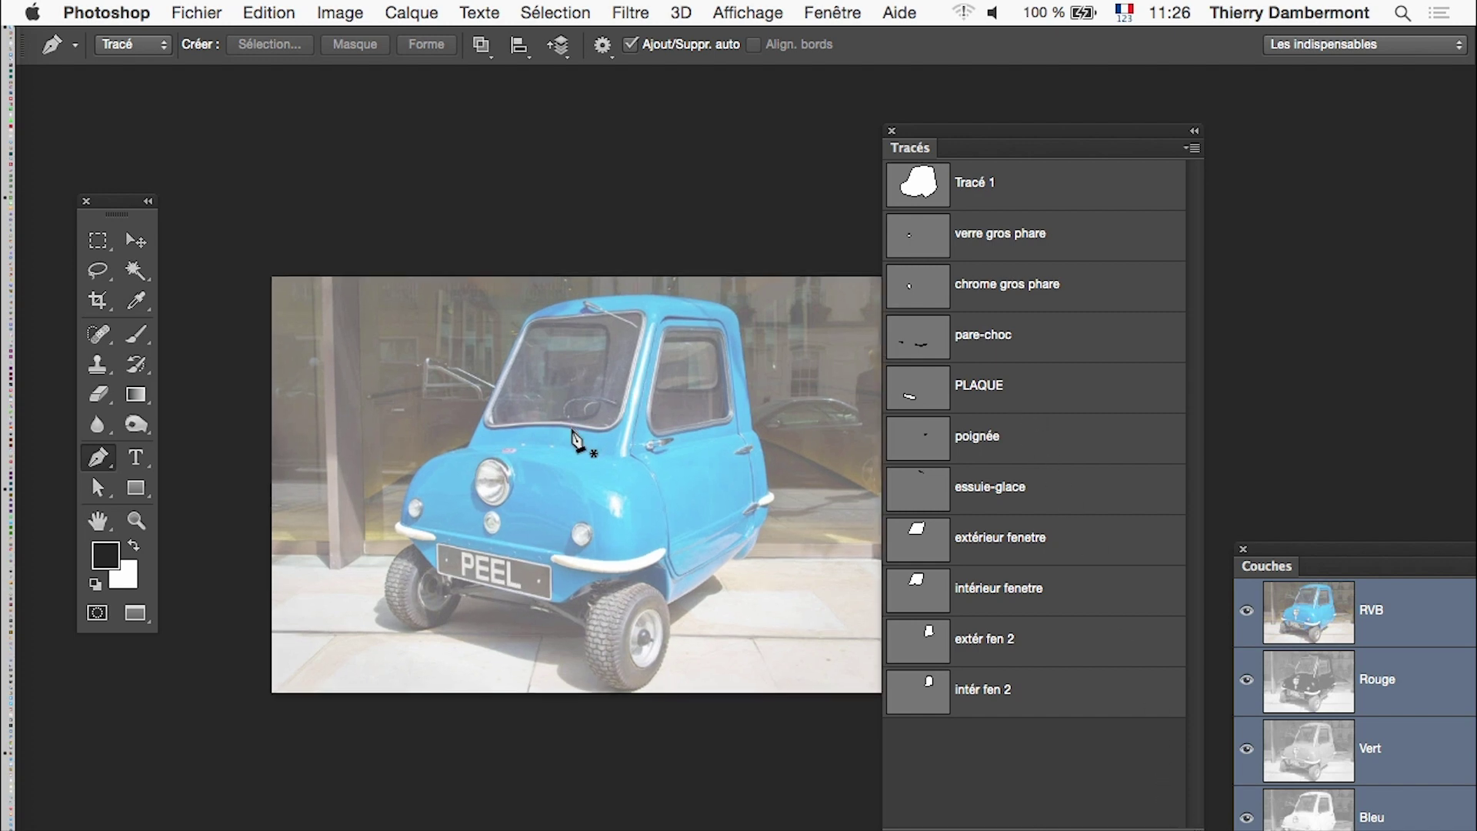
scroll(577, 443, up, 1)
scroll(577, 442, up, 1)
scroll(577, 443, up, 1)
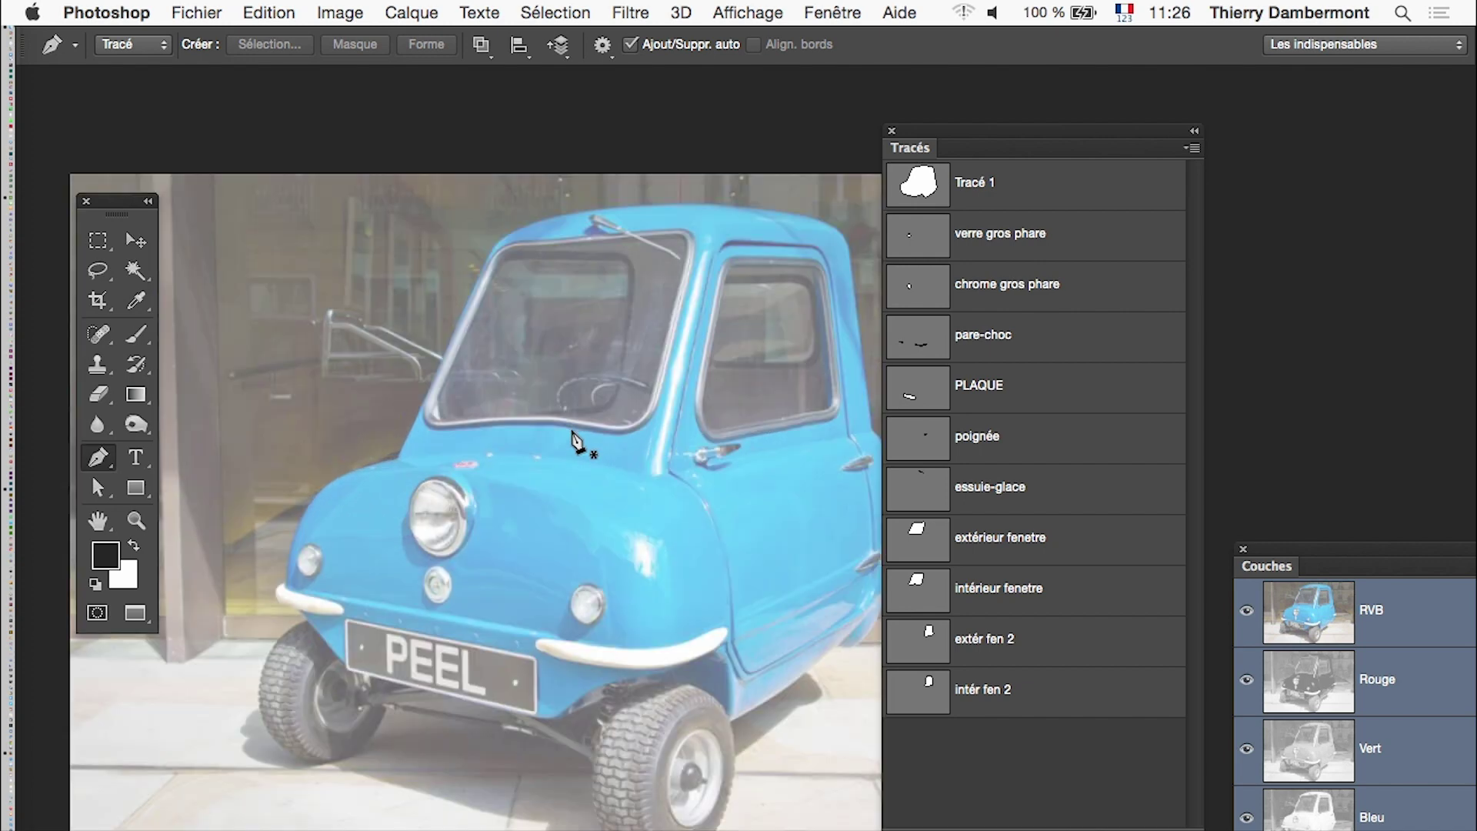
scroll(577, 442, up, 1)
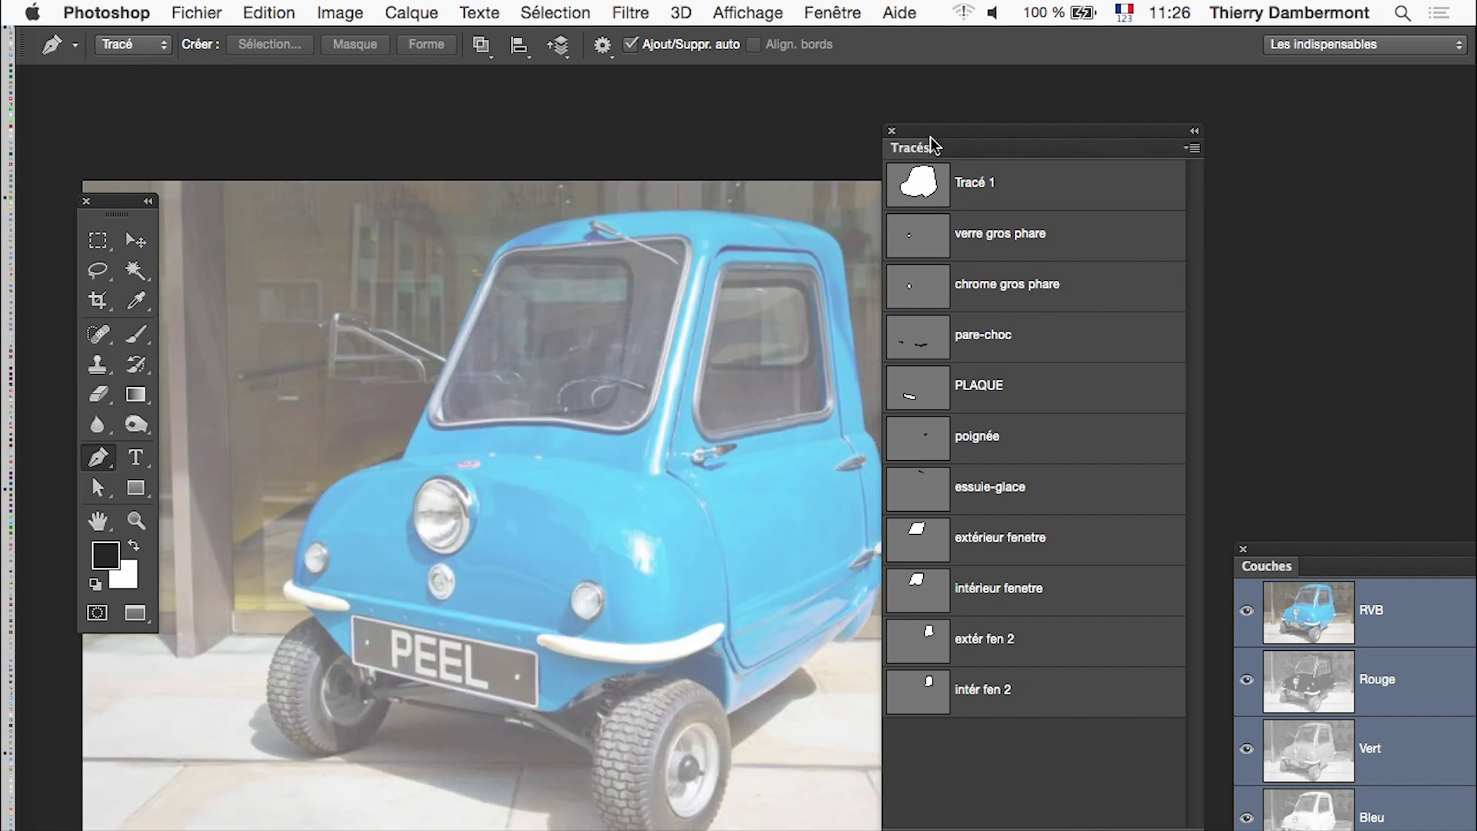
drag(934, 146, 1020, 146)
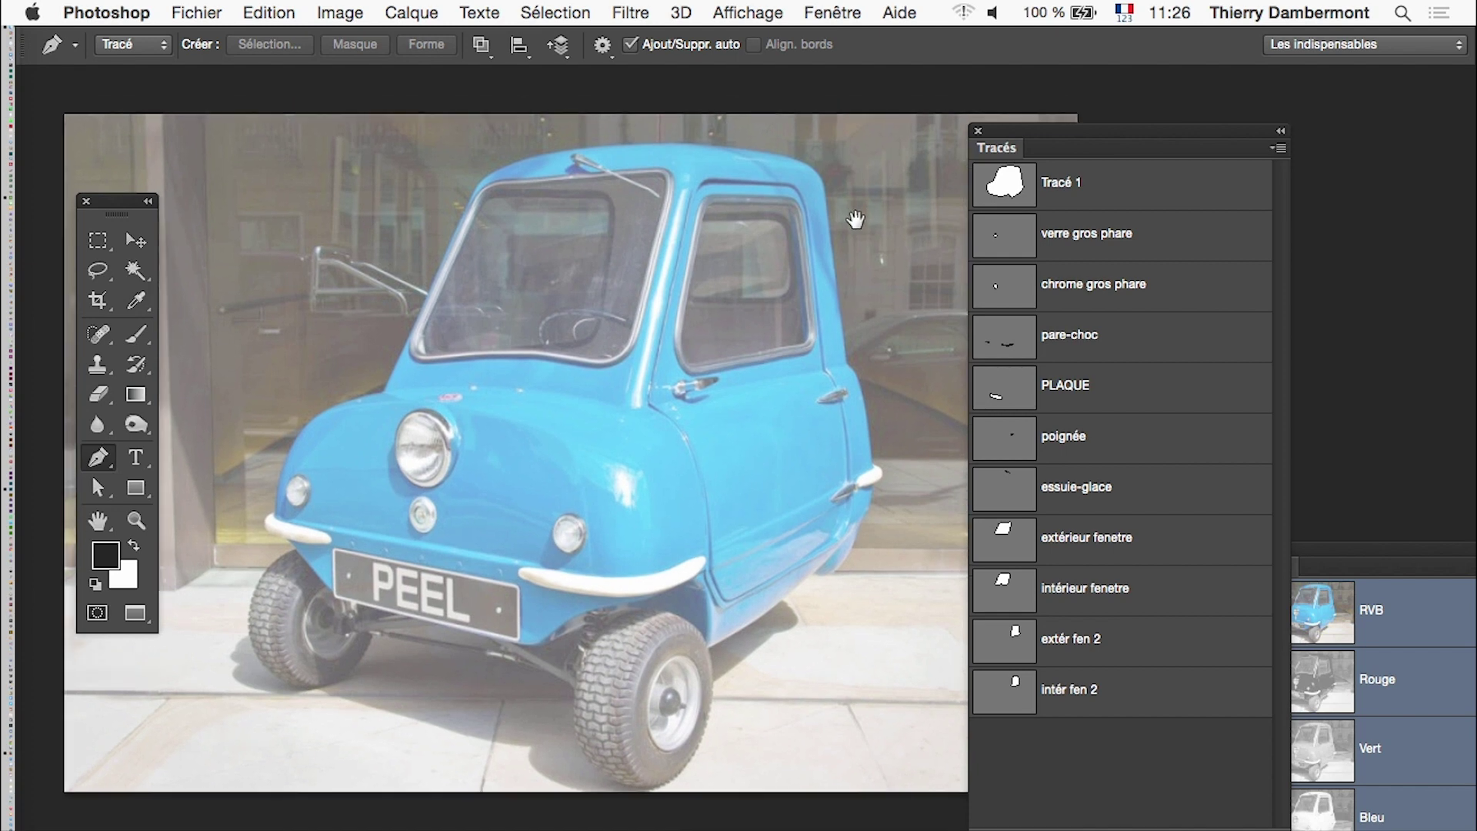
super+click(1014, 189)
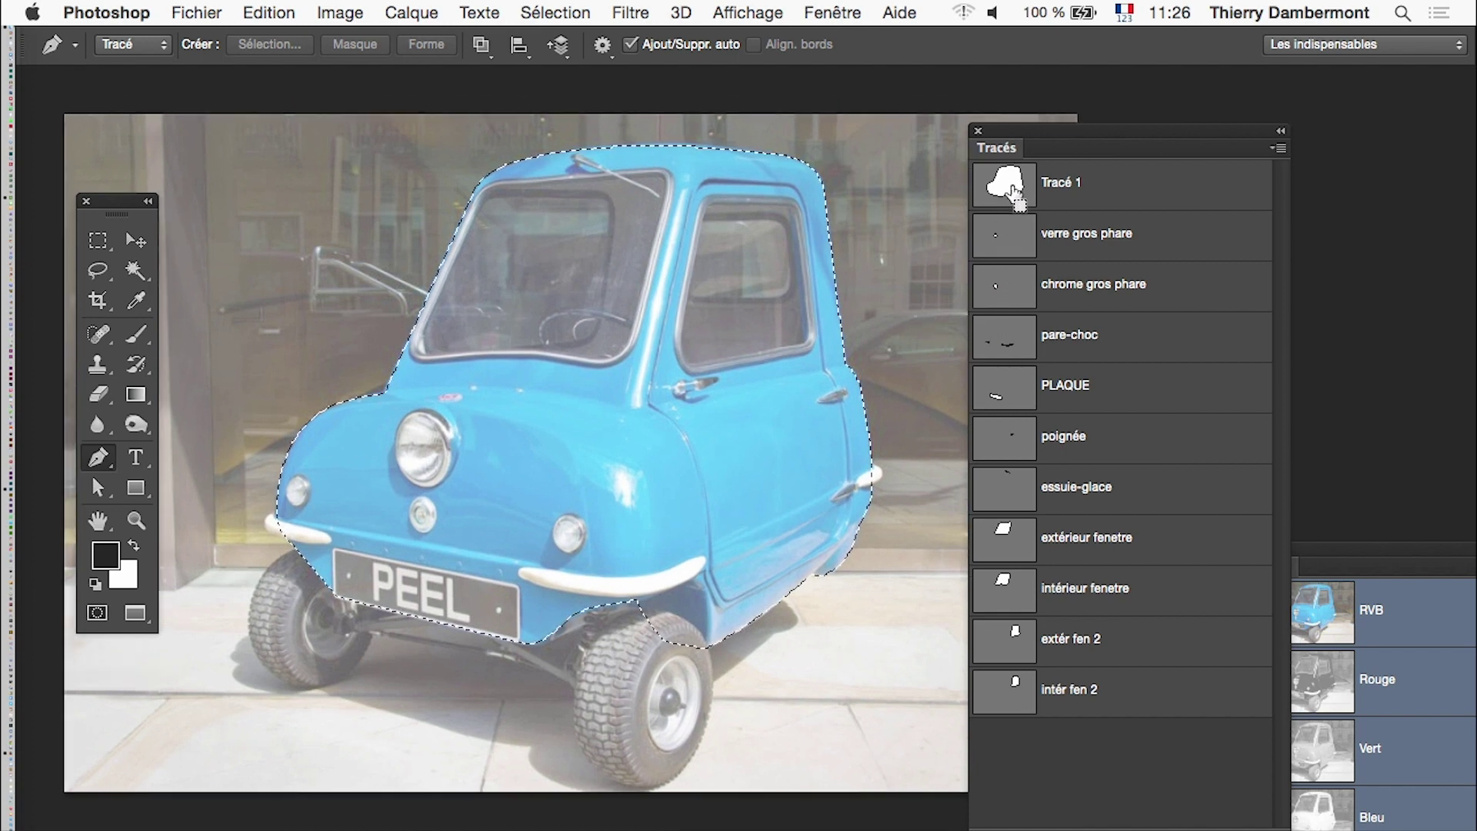
super+click(1005, 244)
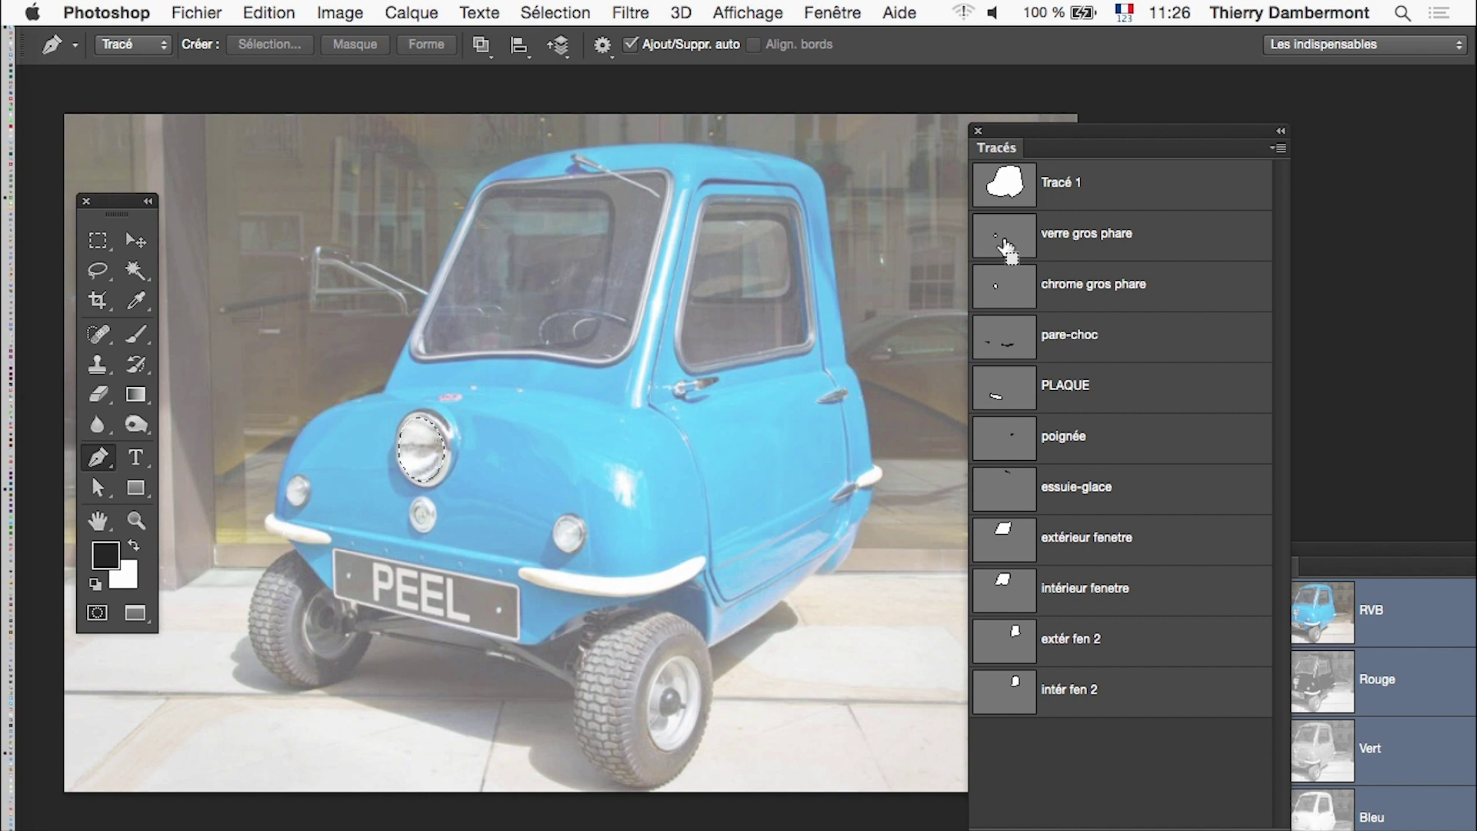
super+click(1004, 291)
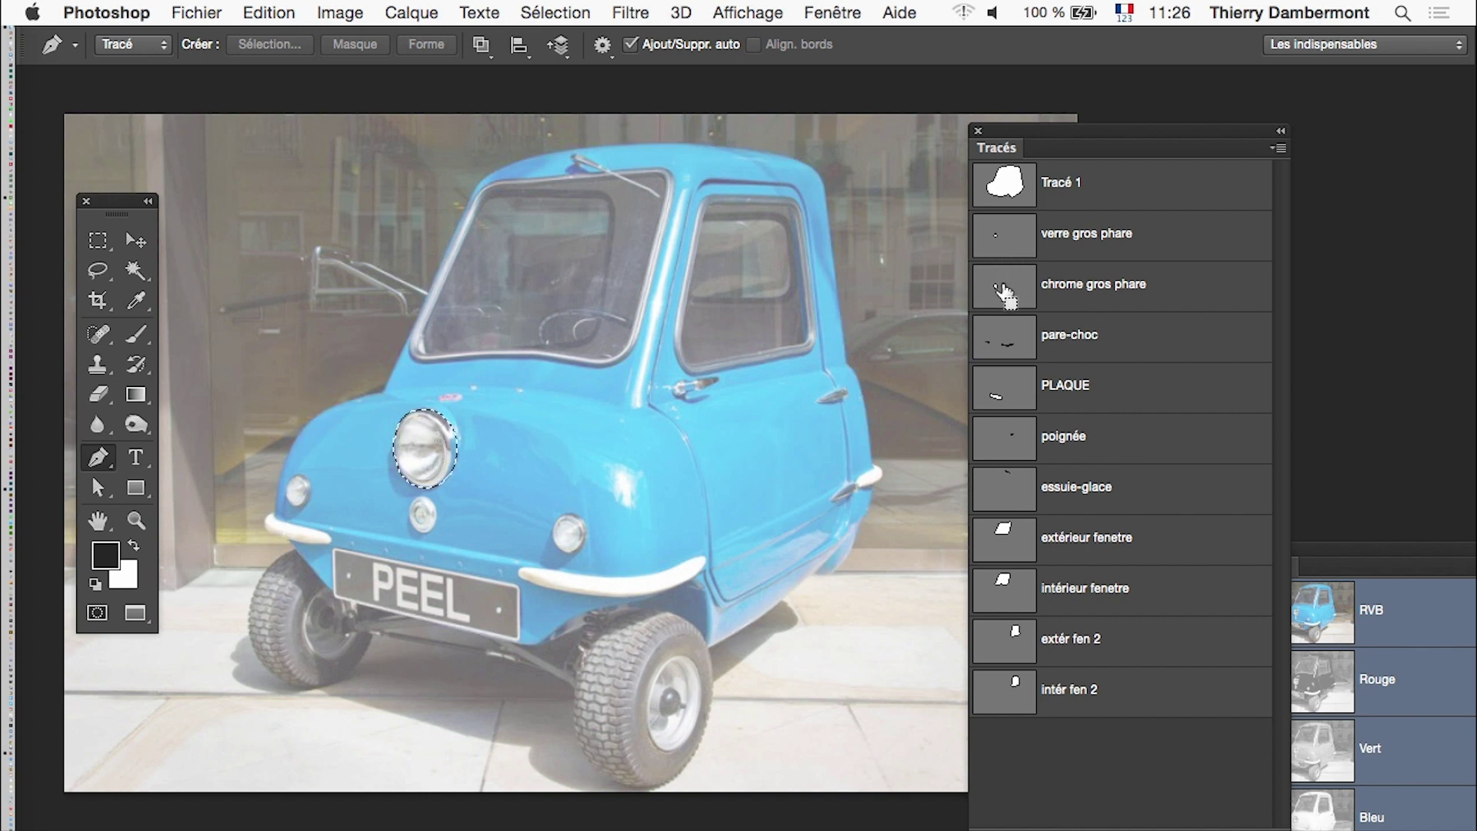
super+click(1004, 338)
super+click(1003, 391)
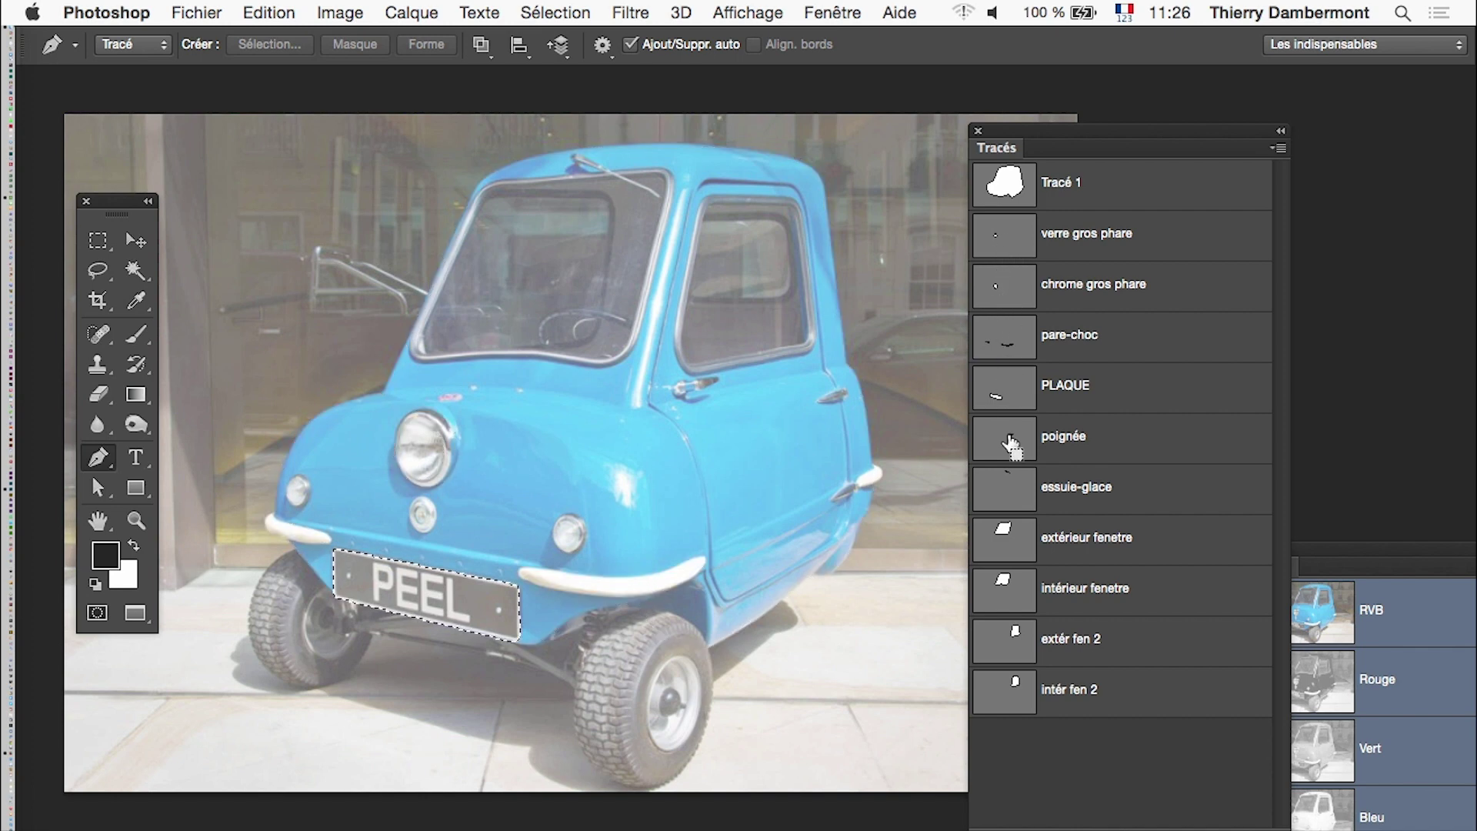
super+click(1012, 442)
super+click(1004, 500)
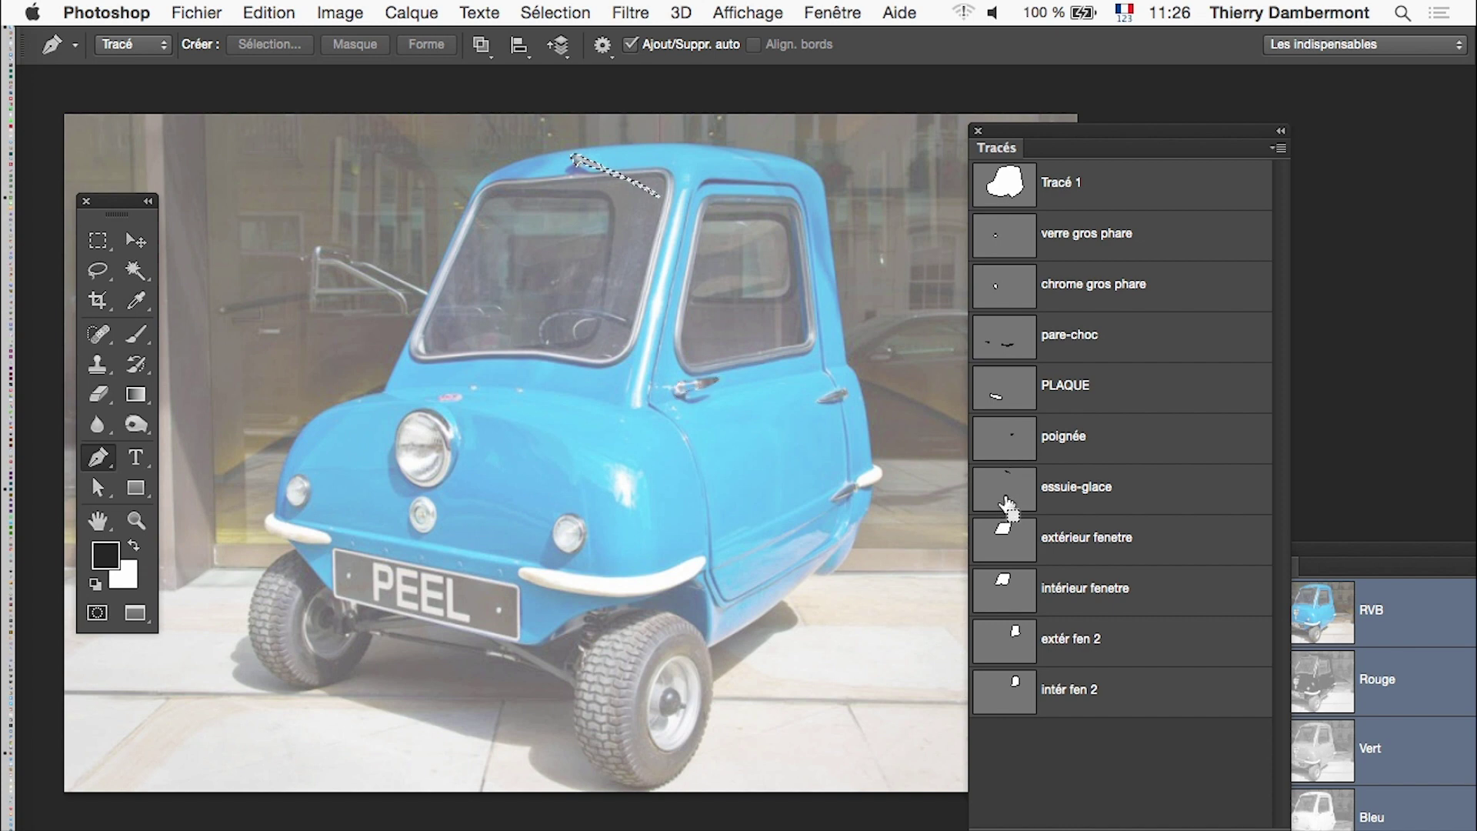
super+click(1004, 542)
super+click(1007, 596)
super+click(1019, 643)
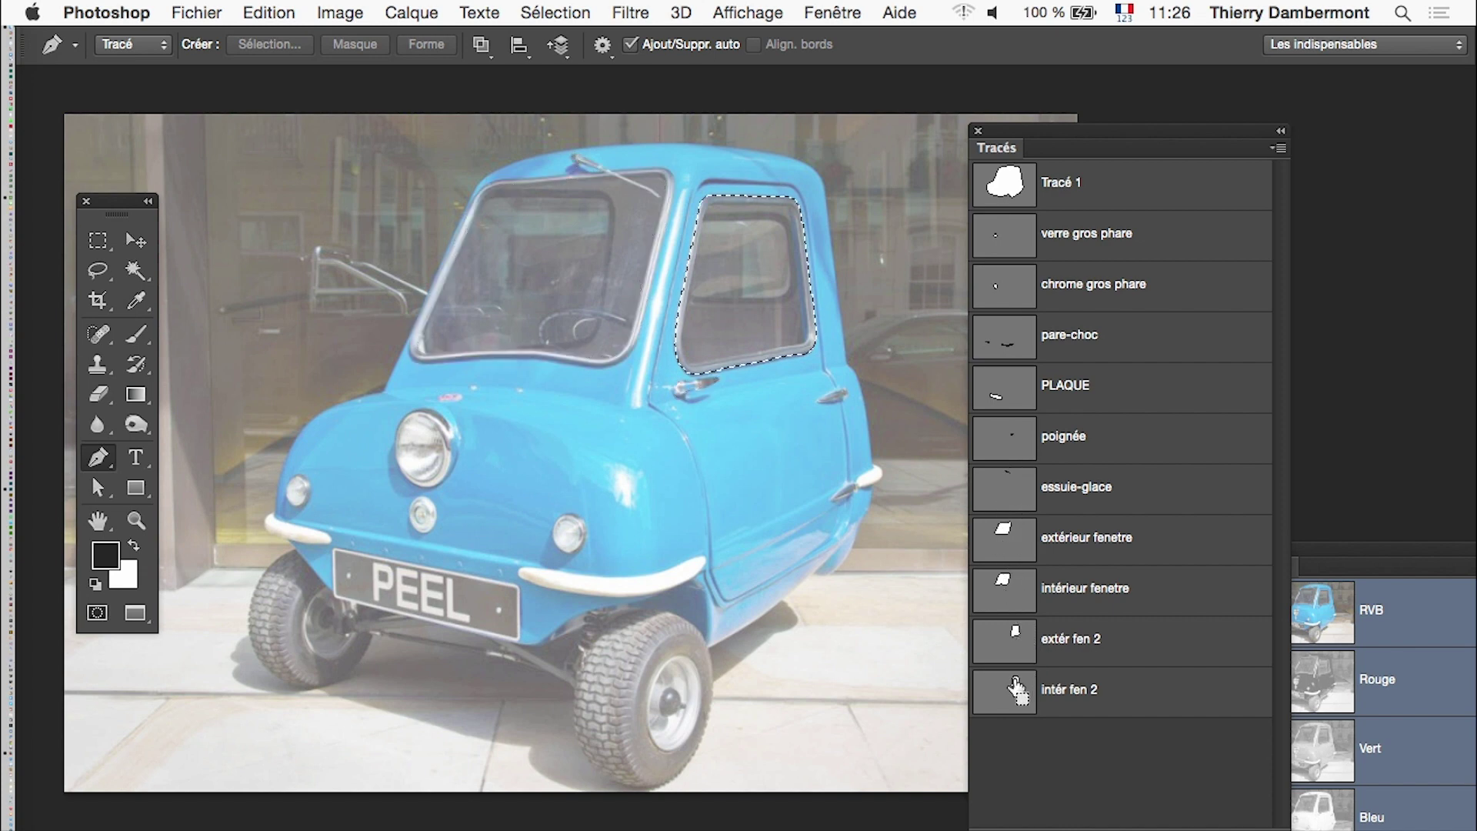
super+click(1017, 689)
super+click(1004, 202)
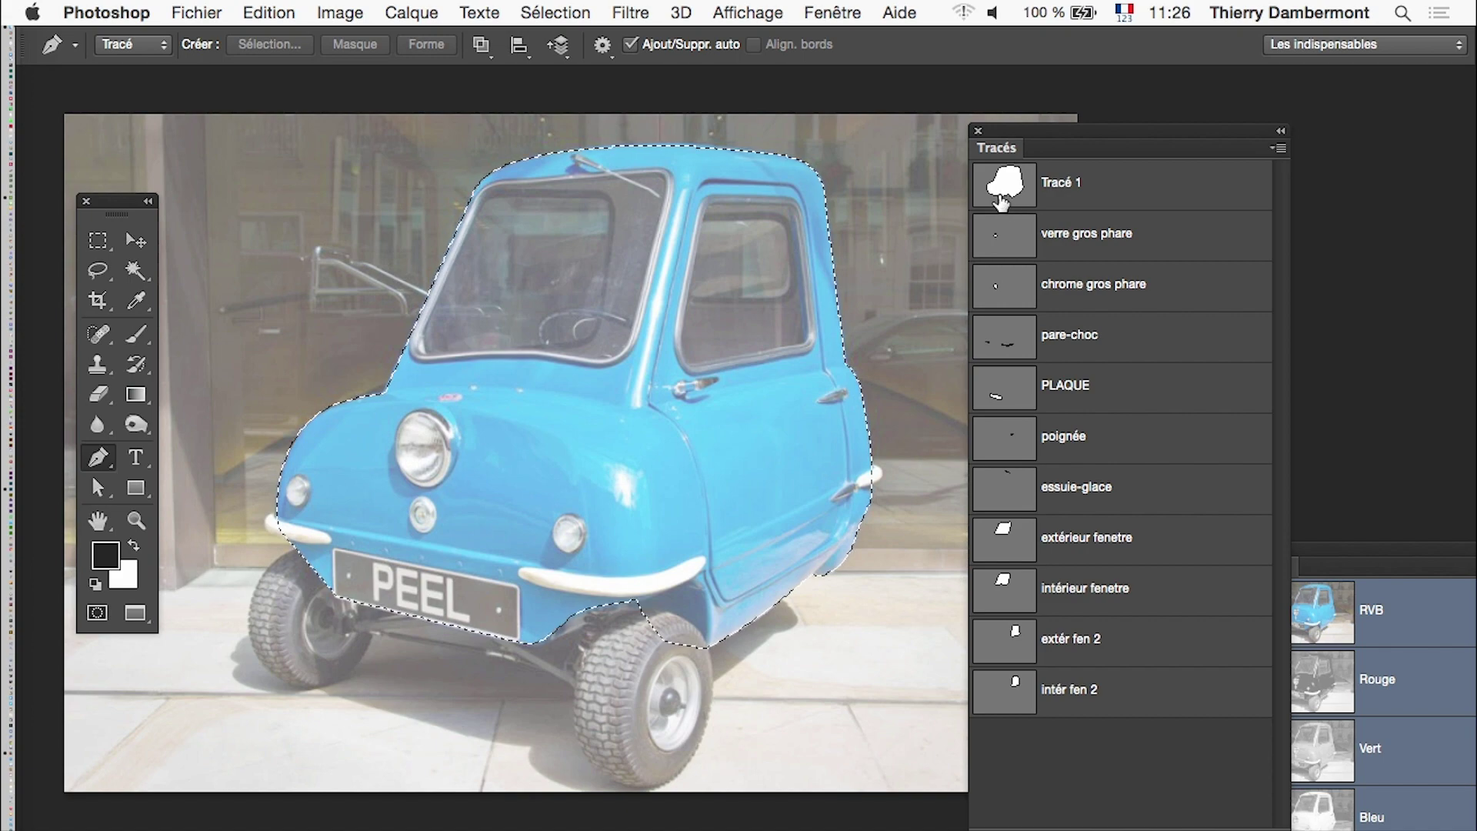
key(super+d)
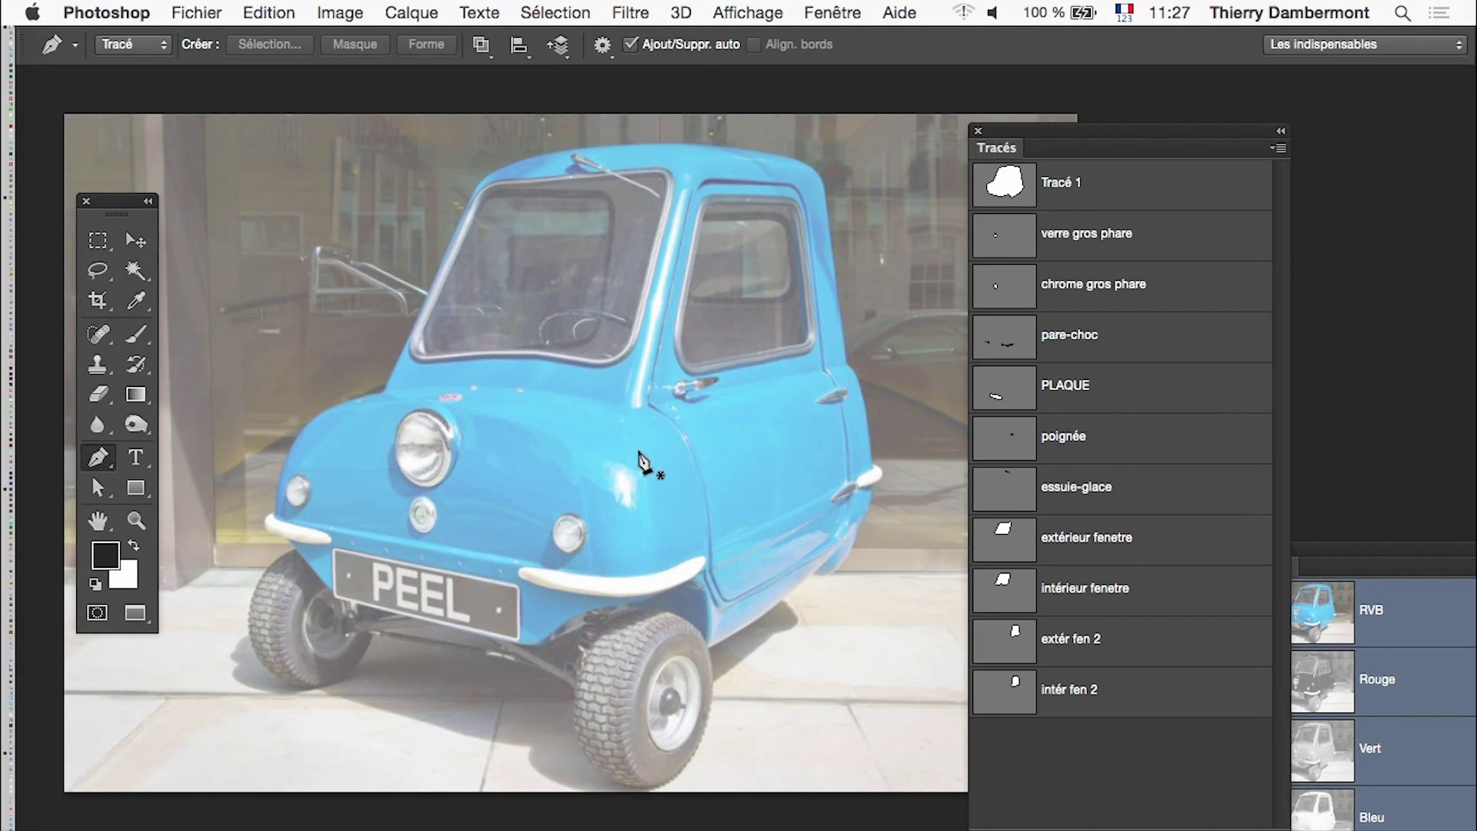
- In a new path, trace a closed outline of the steering wheel behind the windscreen
click(1220, 828)
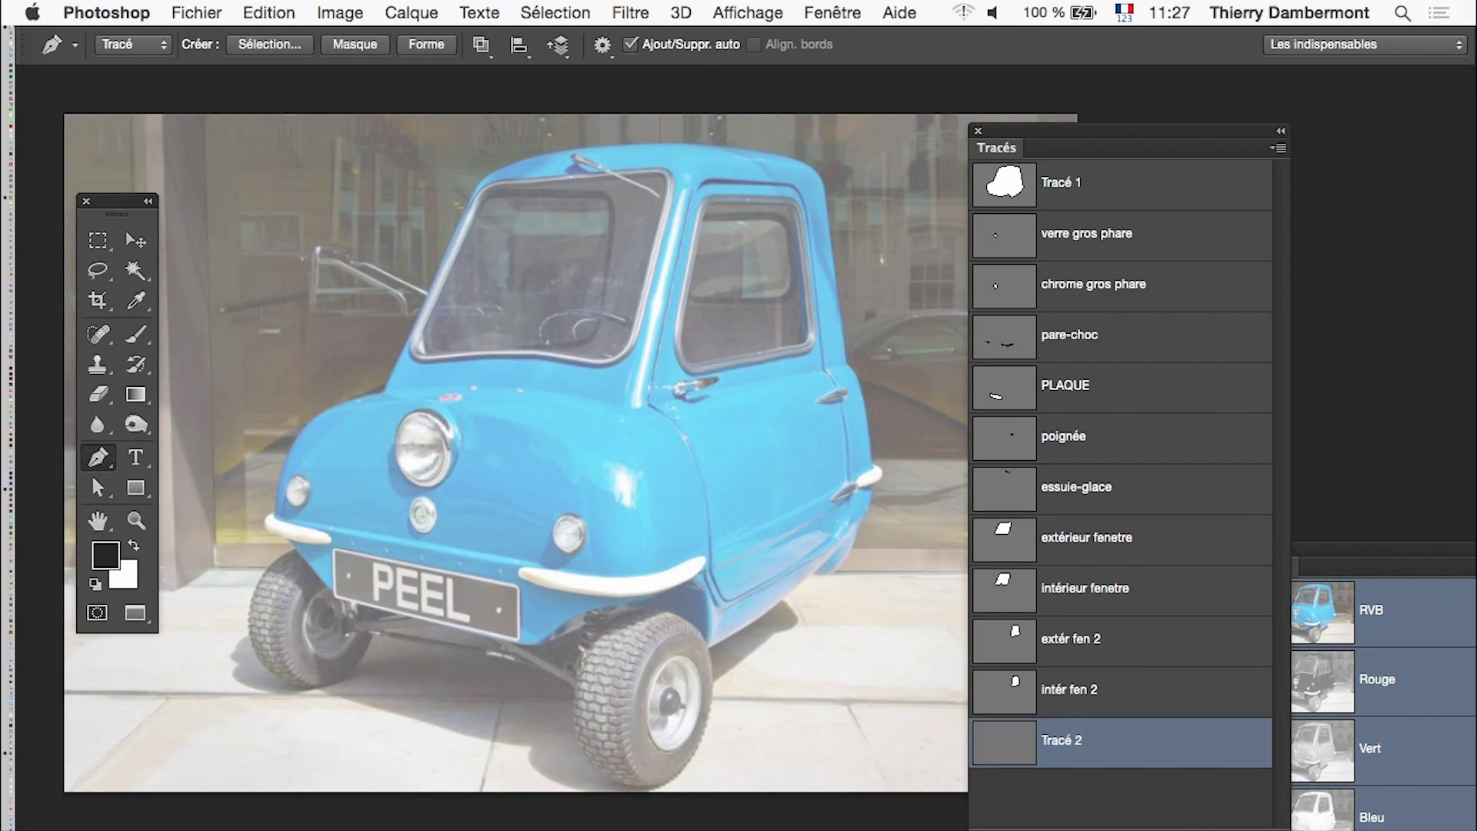
super+click(588, 356)
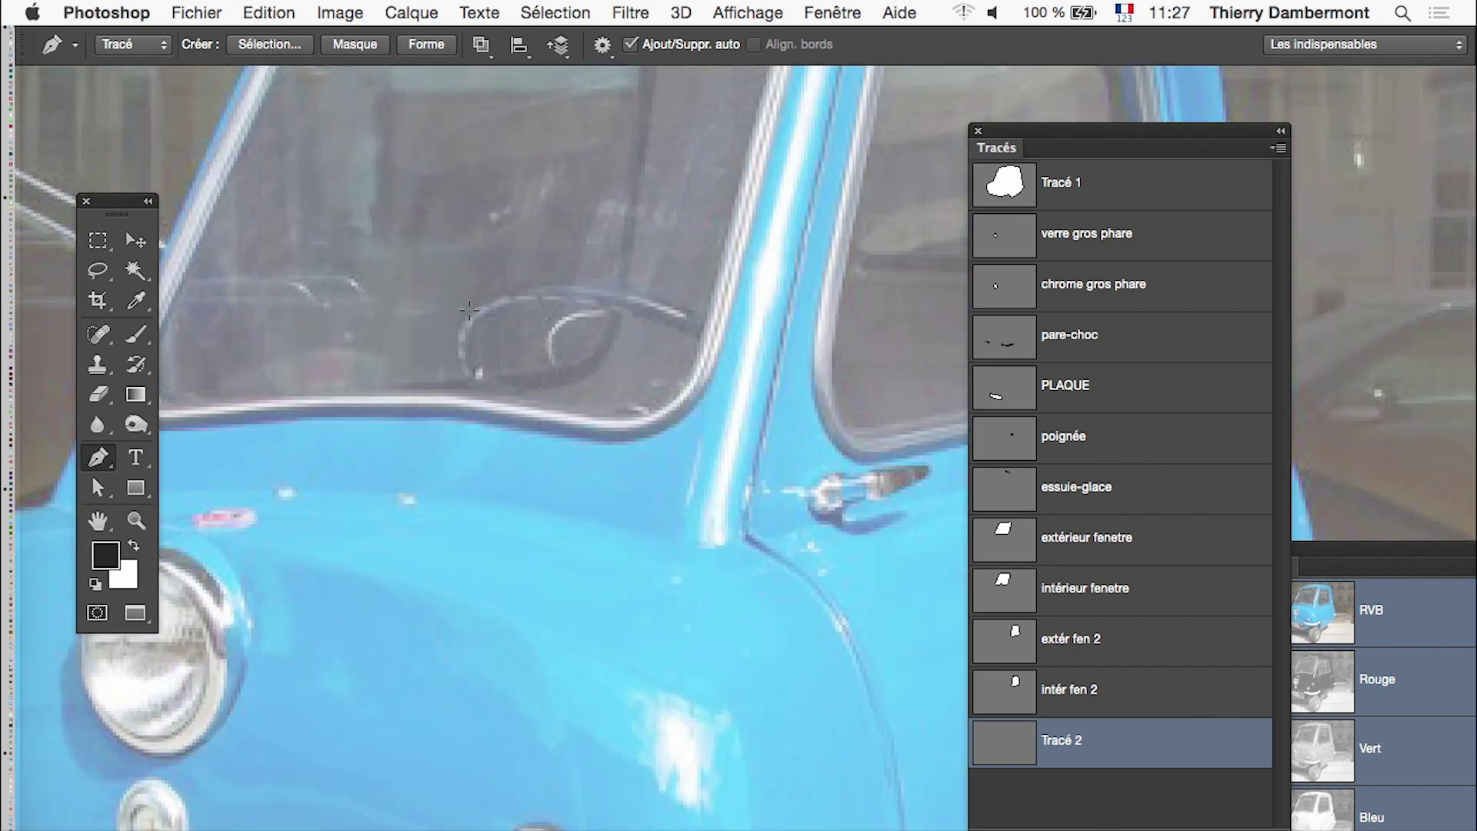
mouse_move(680, 307)
mouse_down()
mouse_move(697, 316)
mouse_move(539, 248)
mouse_up()
click(746, 341)
drag(560, 310, 647, 304)
drag(477, 352, 472, 363)
click(490, 440)
drag(469, 307, 496, 288)
- Refine the steering wheel outline by moving its bottom, lower-left and top points
key(Return)
drag(490, 443, 503, 439)
key(Return)
ctrl+click(461, 380)
drag(463, 379, 477, 414)
drag(446, 336, 431, 344)
- Rename the steering wheel path volant and deselect it
double_click(1060, 740)
text(OLO)
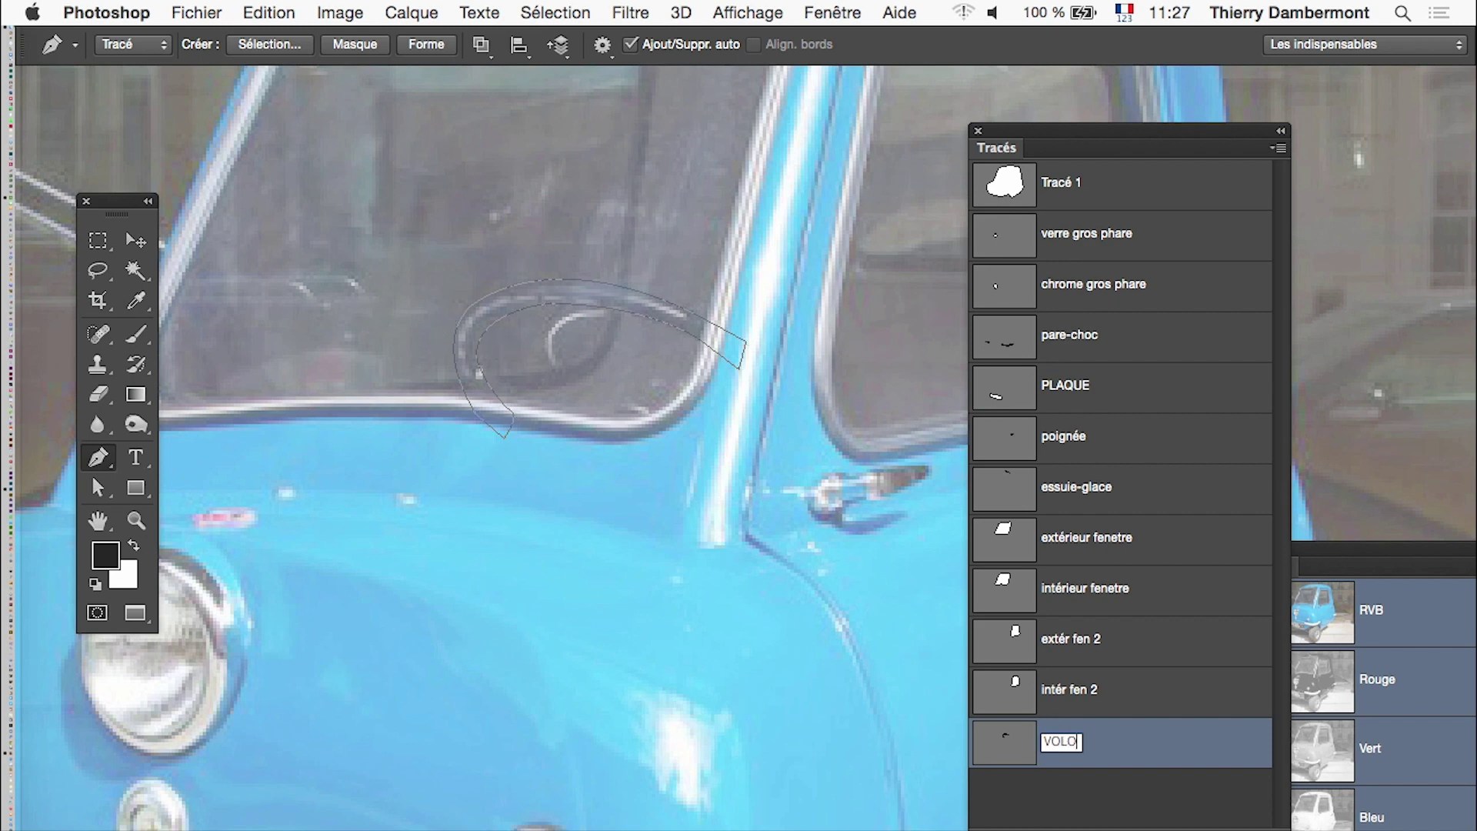
text(NAN)
key(BackSpace)
key(BackSpace)
key(BackSpace)
key(BackSpace)
key(BackSpace)
text(lant)
key(Return)
click(1203, 809)
- Zoom in on the front wheel hub and name the empty path 'roue gauche axe'
key(super+0)
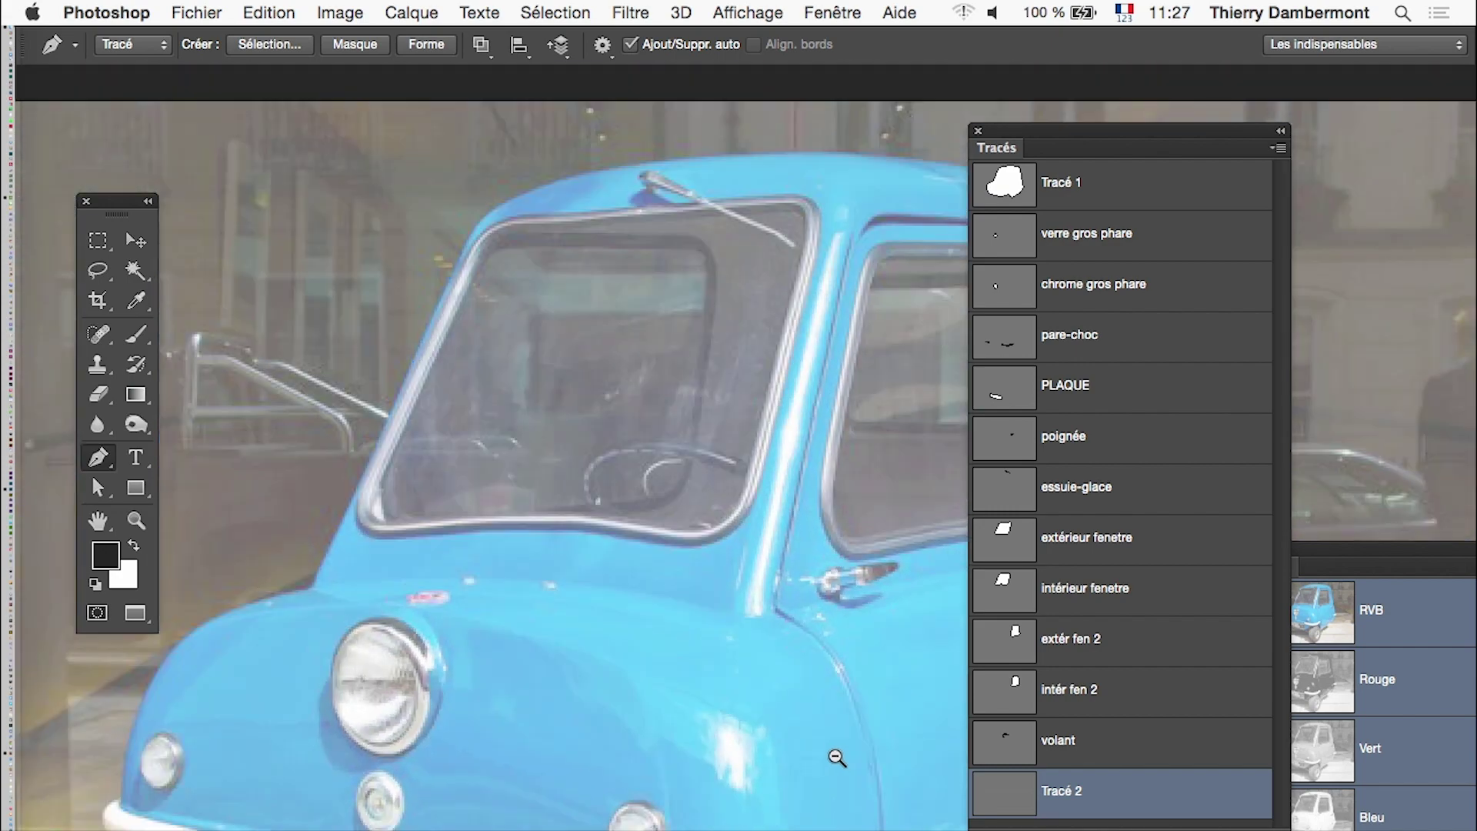
drag(494, 531, 478, 468)
super+click(477, 469)
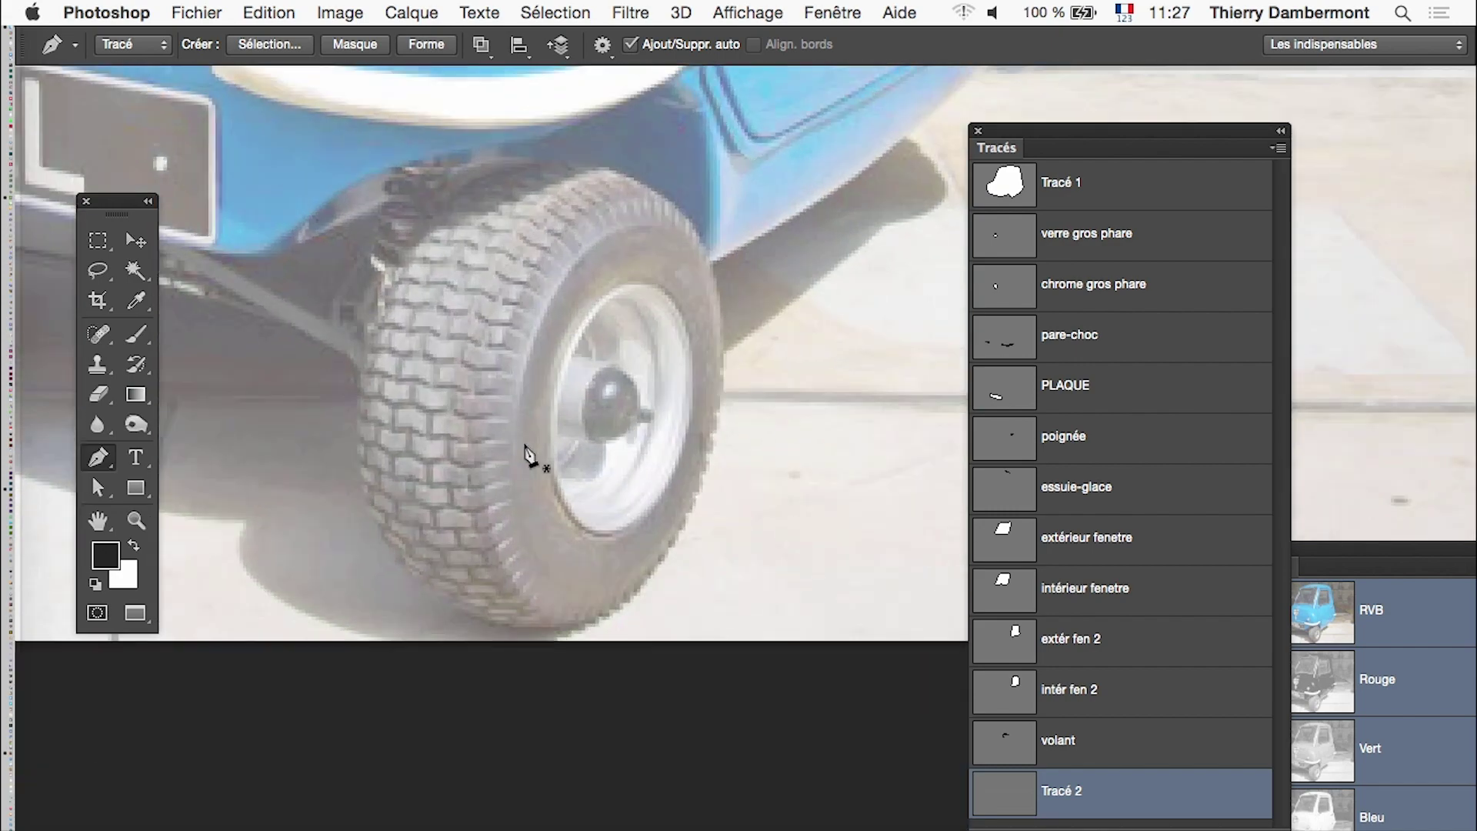
super+click(612, 400)
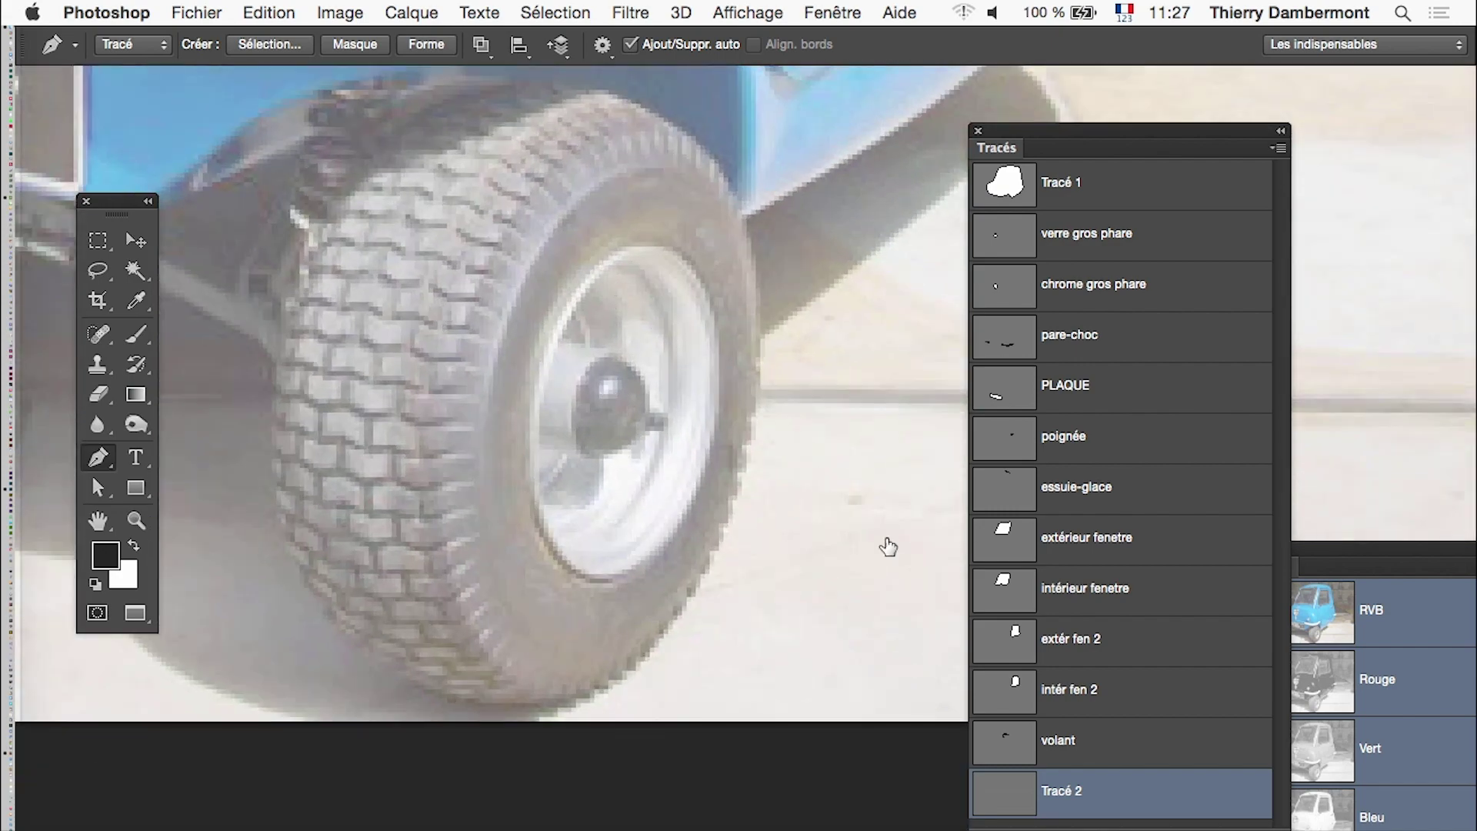
double_click(1070, 791)
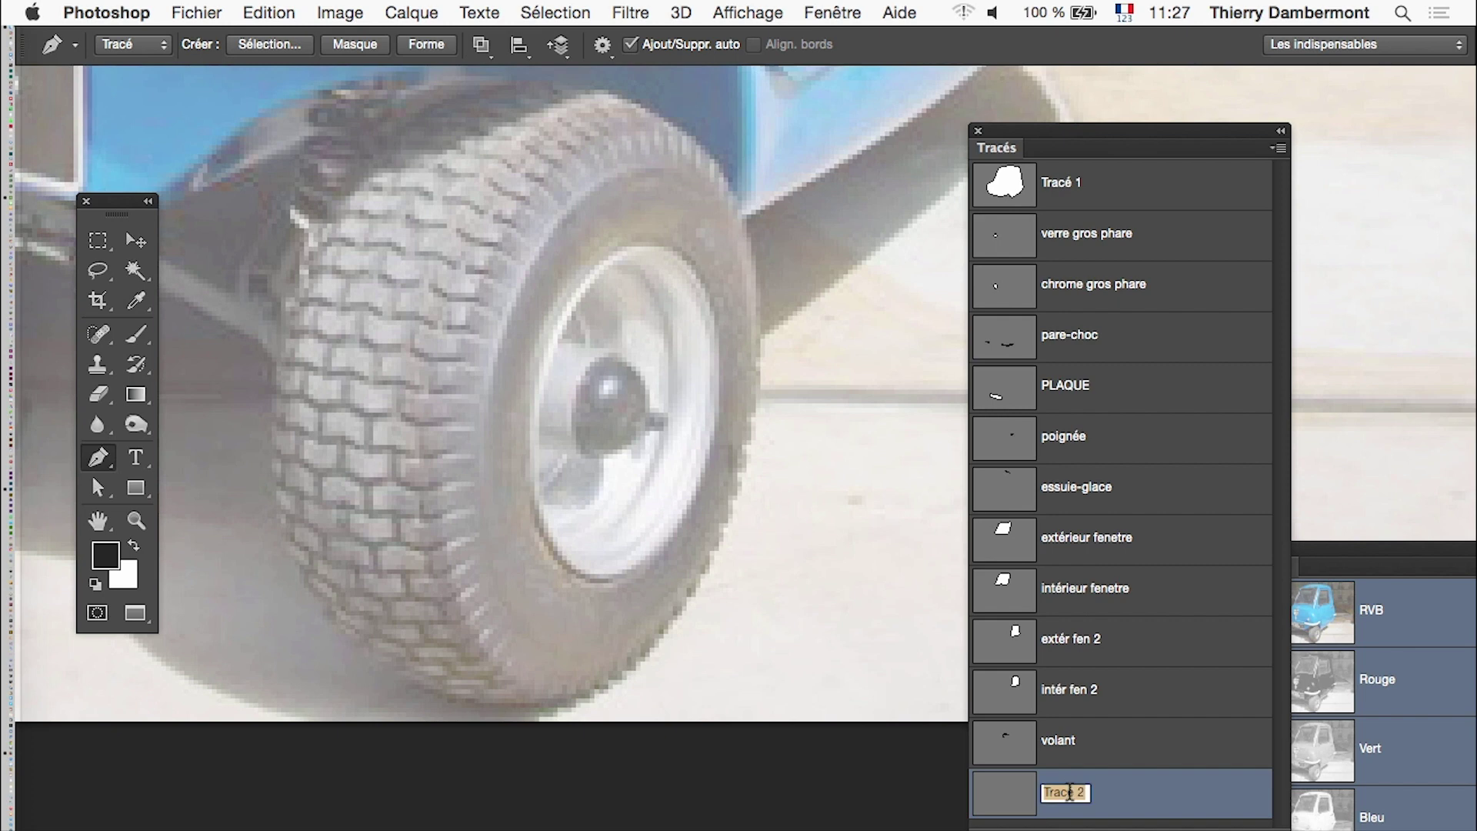
text(roue ga)
text(uche)
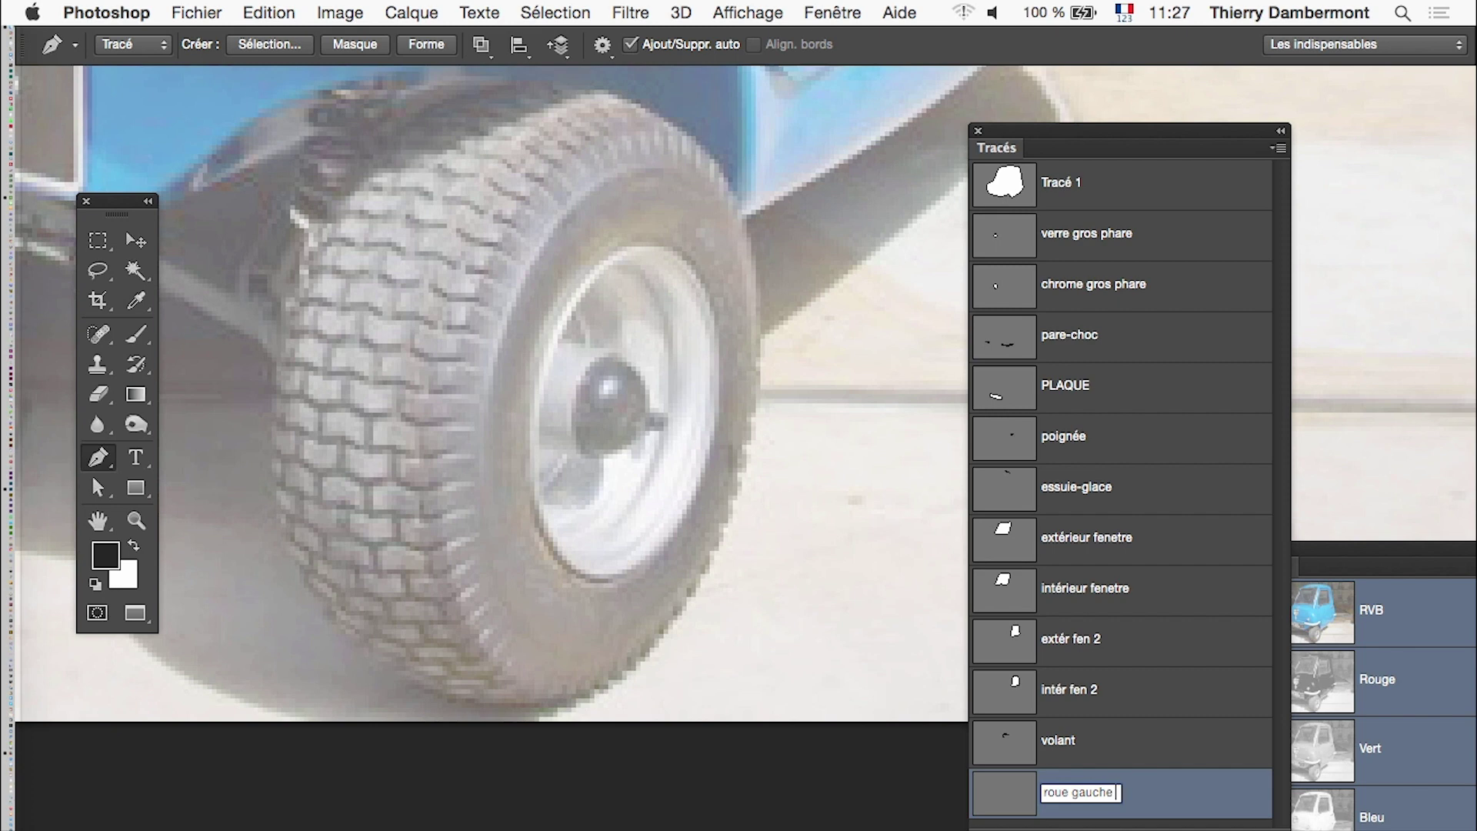
text( axe)
key(Return)
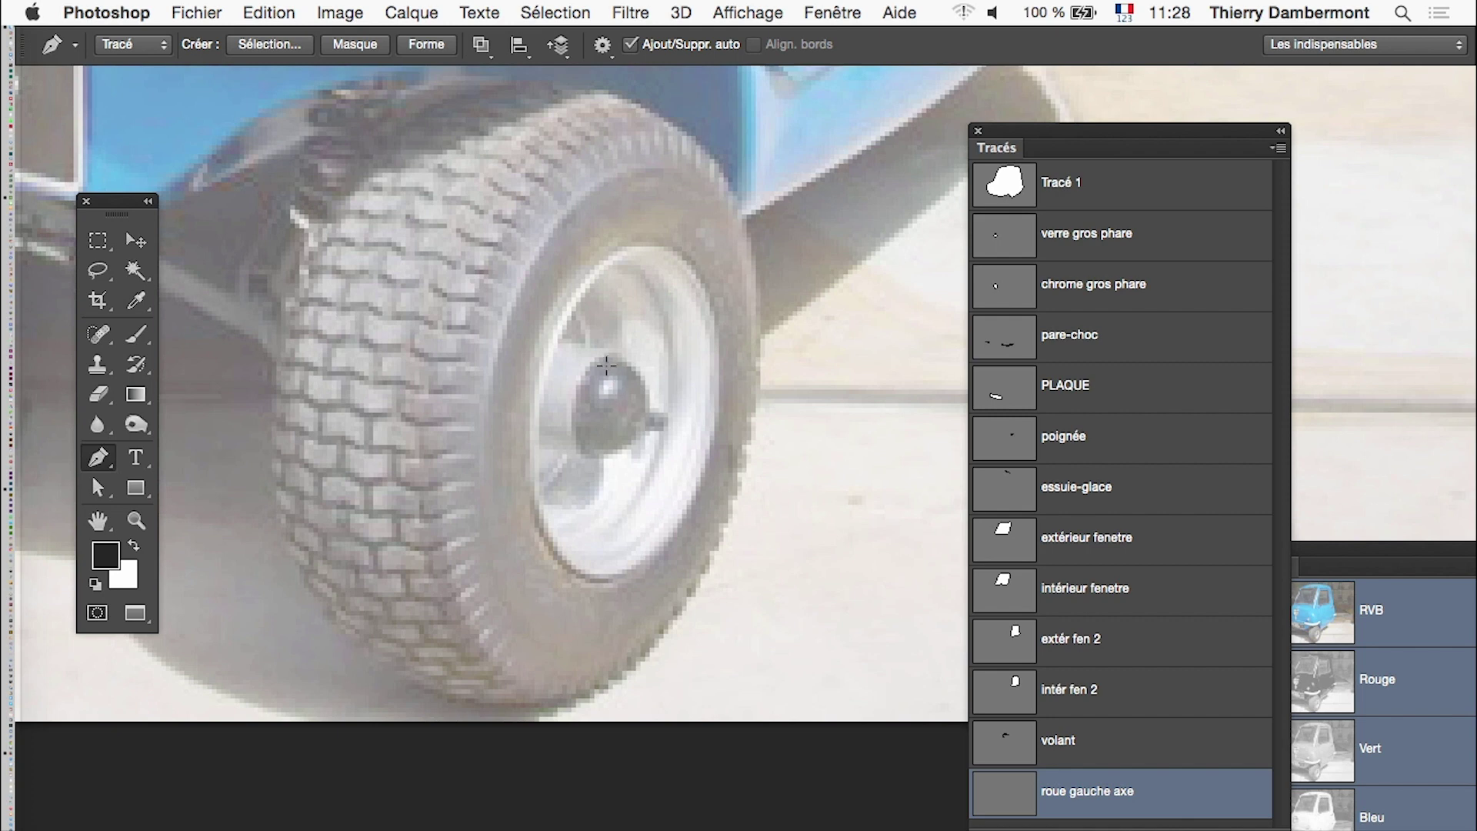
- Draw a closed elliptical outline around the front wheel's hub
click(605, 353)
drag(576, 399, 590, 453)
key(ctrl+z)
key(ctrl+z)
drag(581, 455, 618, 461)
drag(646, 416, 618, 459)
drag(604, 353, 631, 356)
- Even out the hub outline's curves, then add another empty path
super+click(660, 361)
drag(629, 360, 656, 369)
super+click(605, 355)
super+click(577, 401)
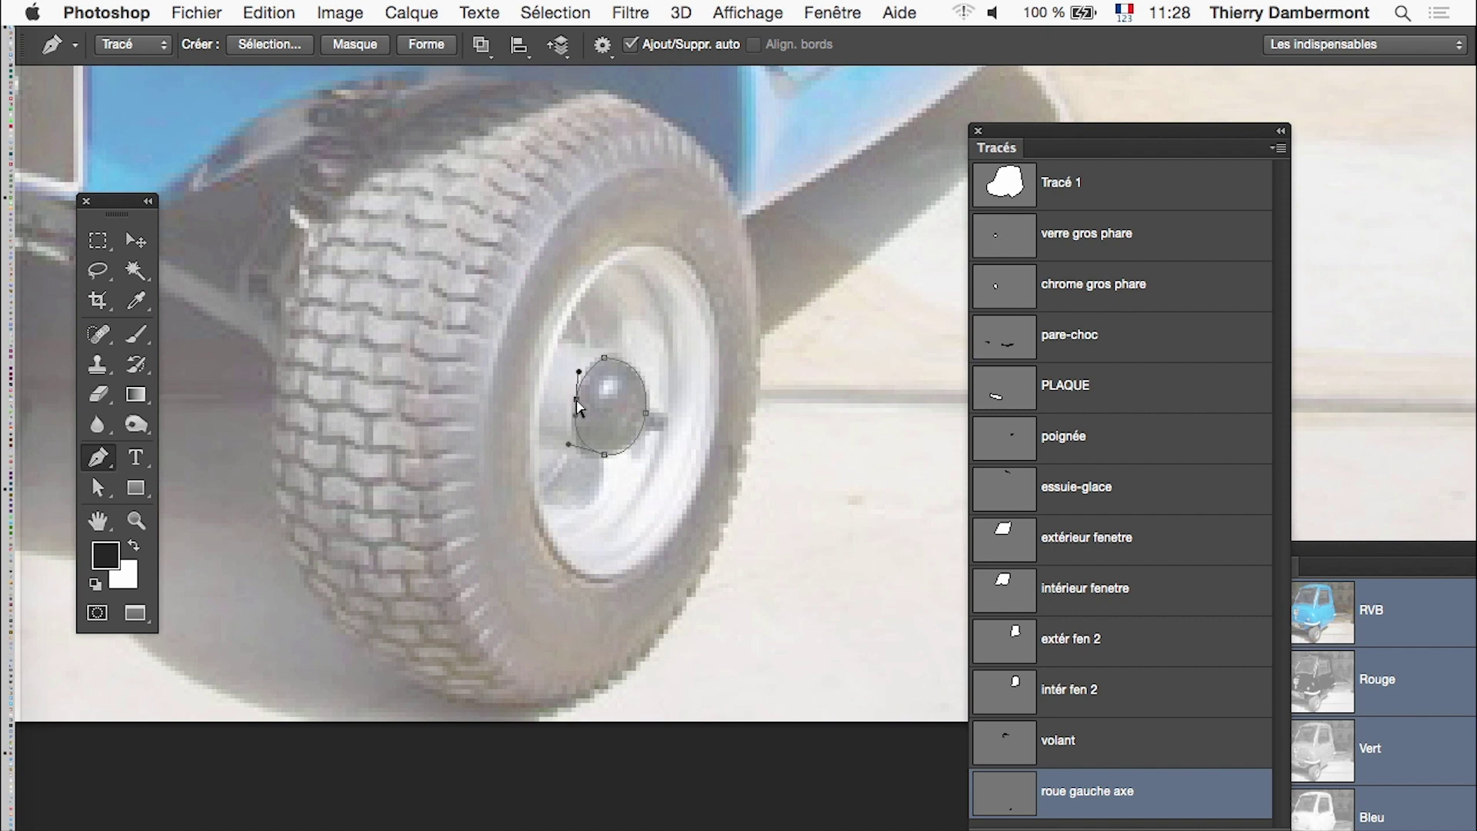
super+click(631, 492)
click(1221, 828)
- Name the new path 'roue gauche jante'
double_click(1059, 803)
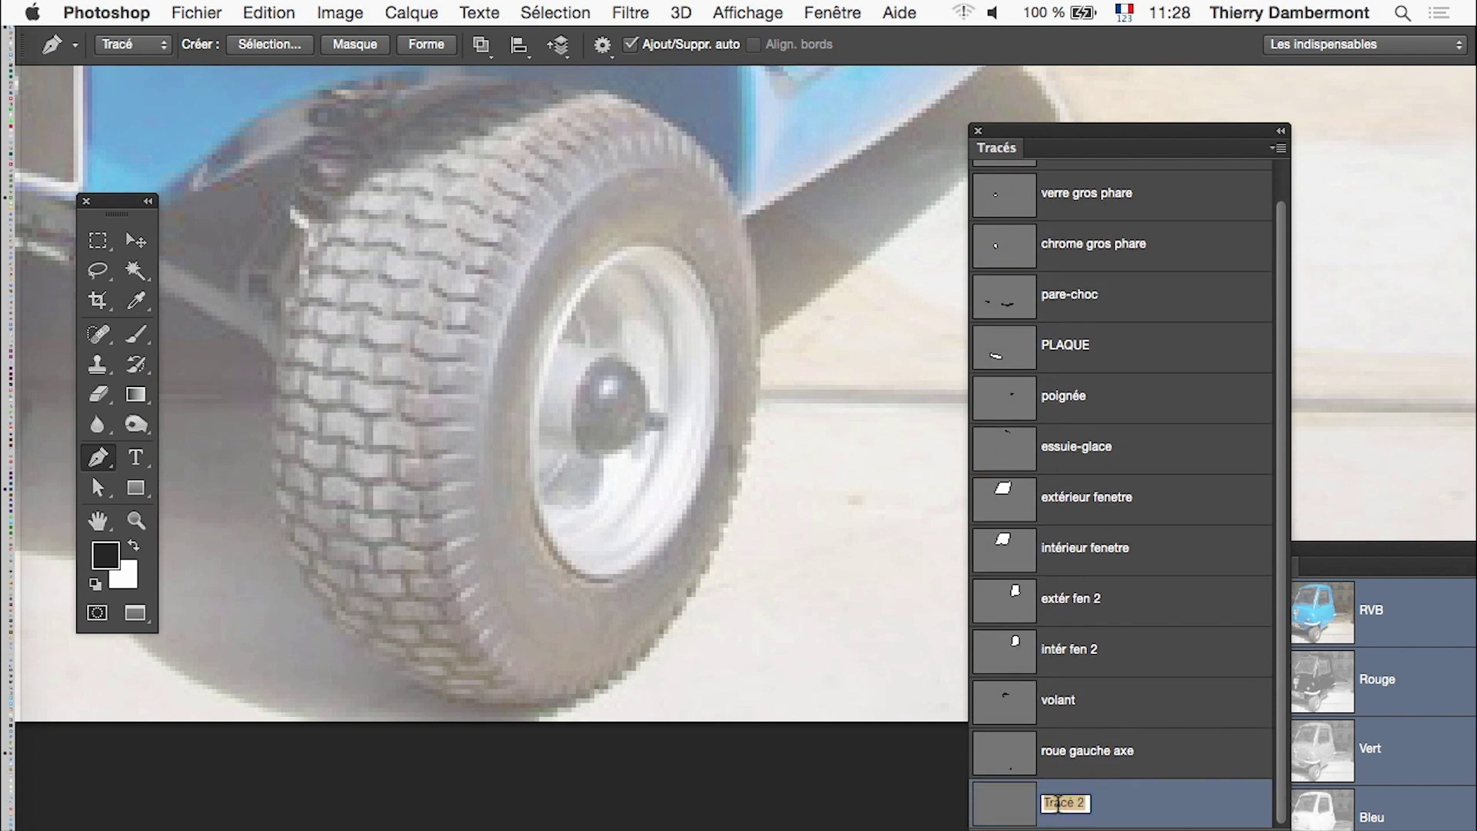
text(ROUE)
key(BackSpace)
key(BackSpace)
key(BackSpace)
text(roue )
text(jante)
triple_click(1071, 804)
click(1072, 804)
text(gauche)
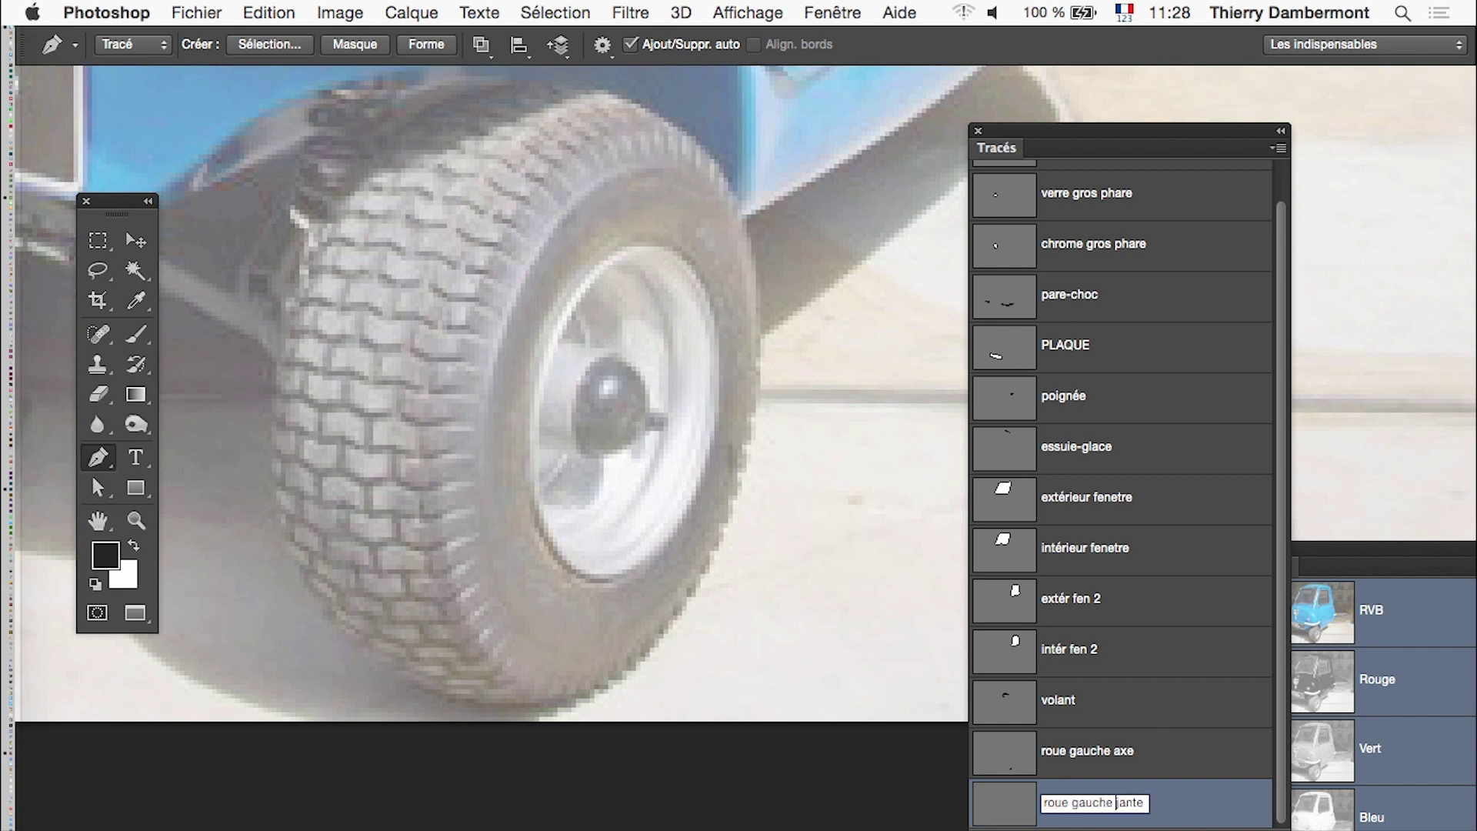
click(1196, 813)
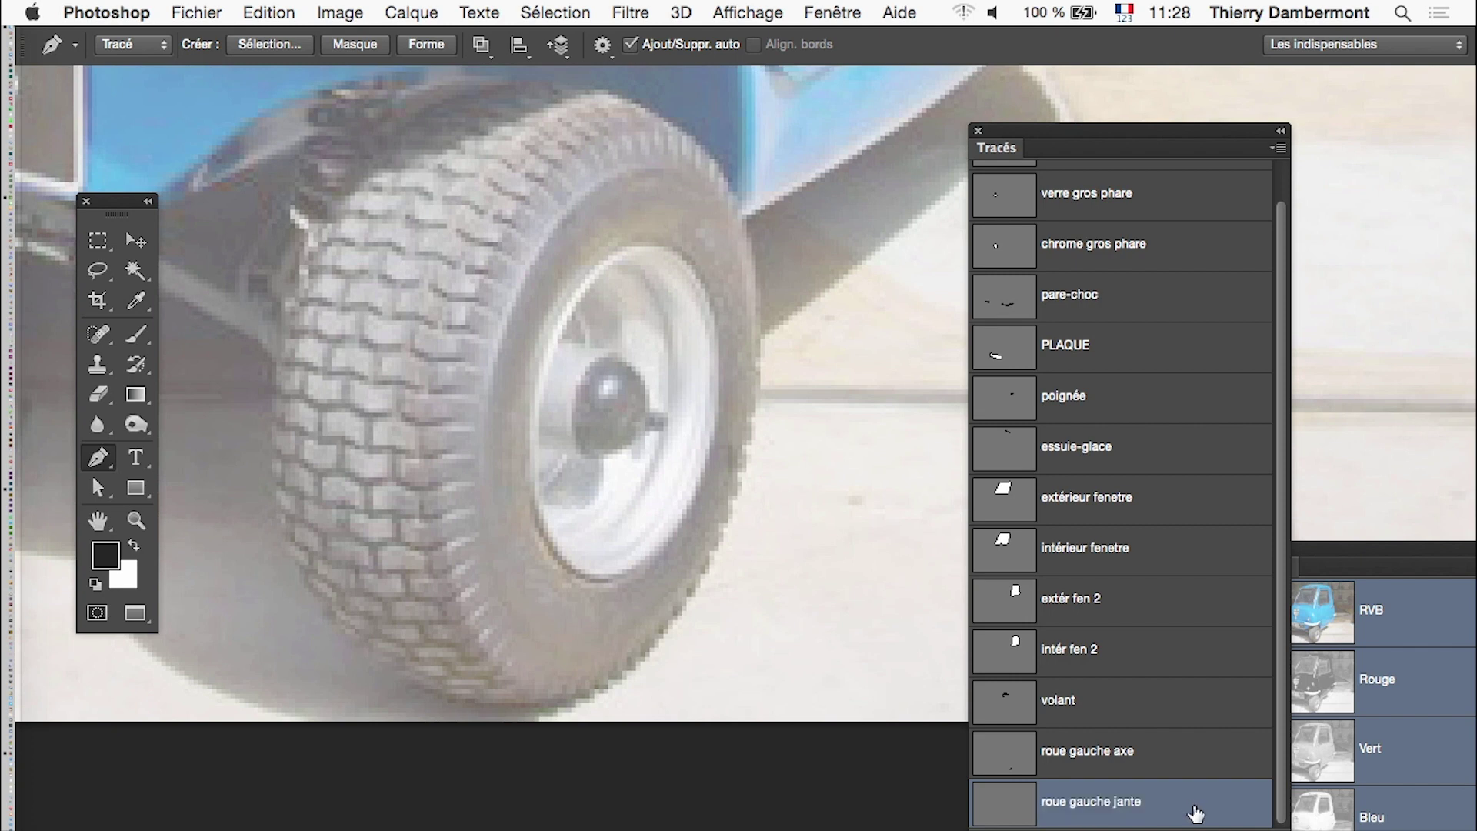
- Trace the oval outline of the front wheel rim, then add a new empty path
click(586, 274)
click(530, 508)
drag(530, 511, 533, 526)
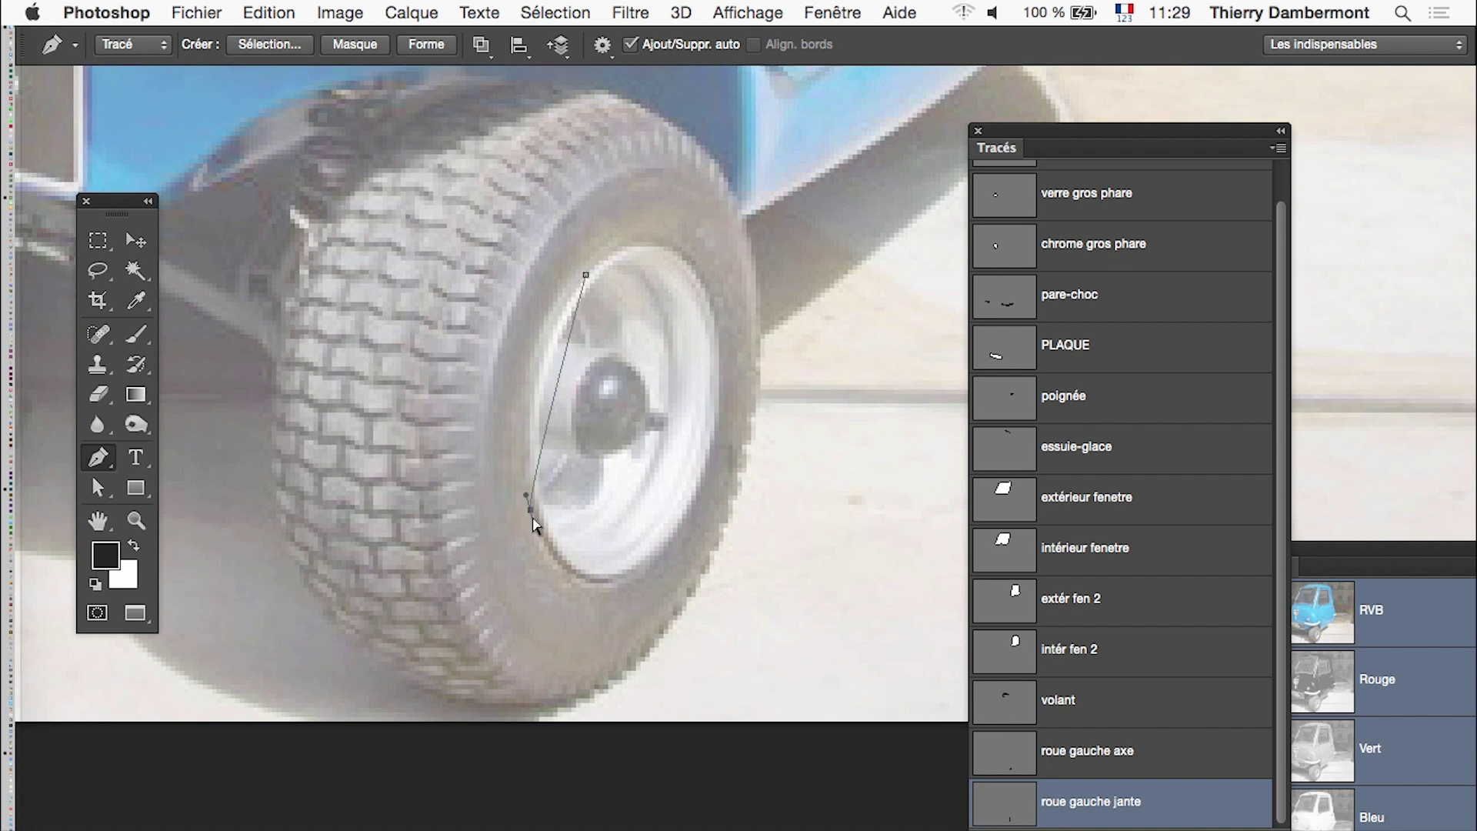
click(502, 356)
drag(646, 560, 577, 628)
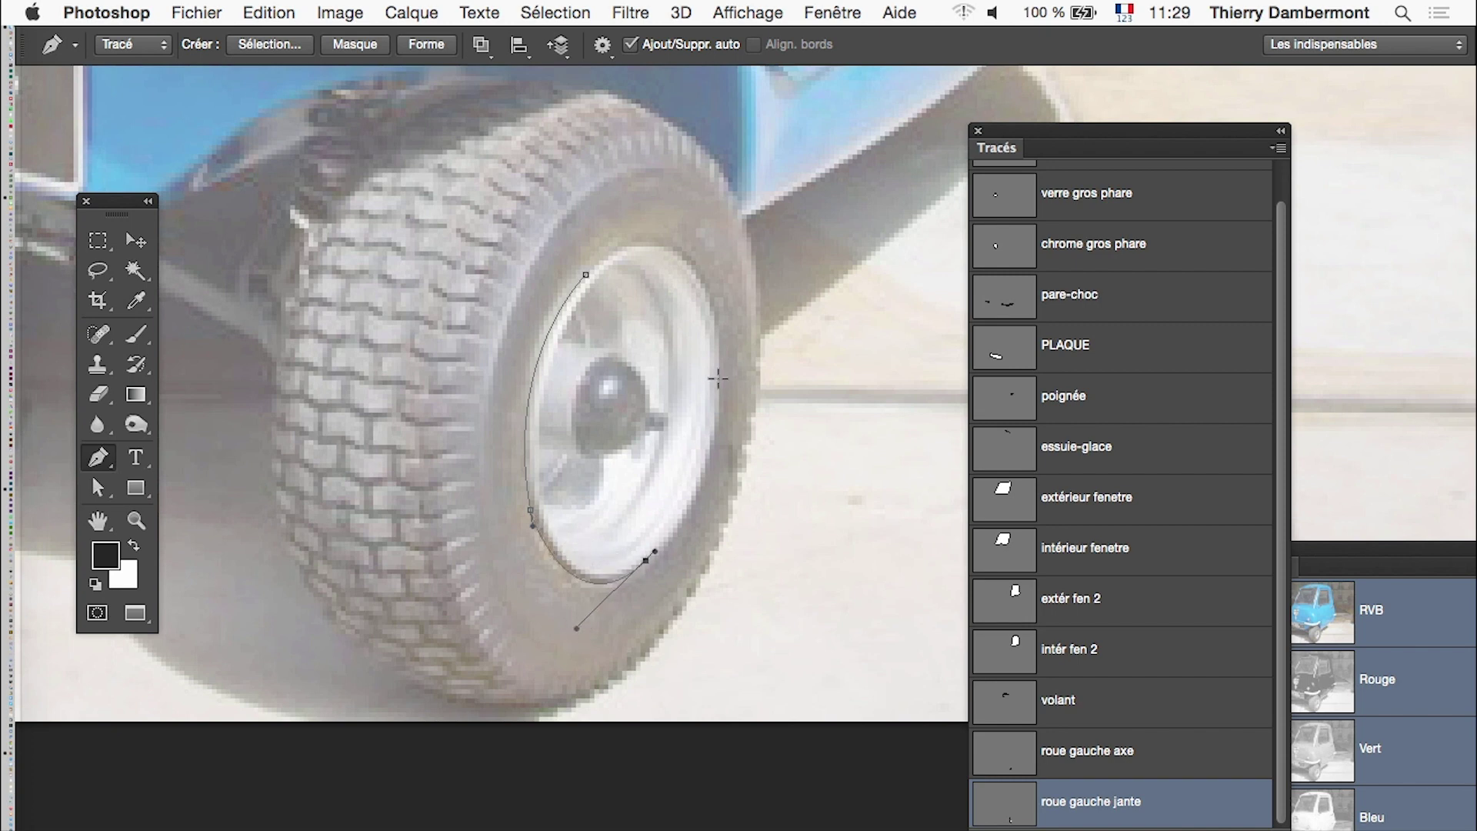
drag(720, 348, 727, 504)
drag(586, 274, 608, 261)
alt+drag(598, 260, 693, 177)
key(Escape)
click(1219, 828)
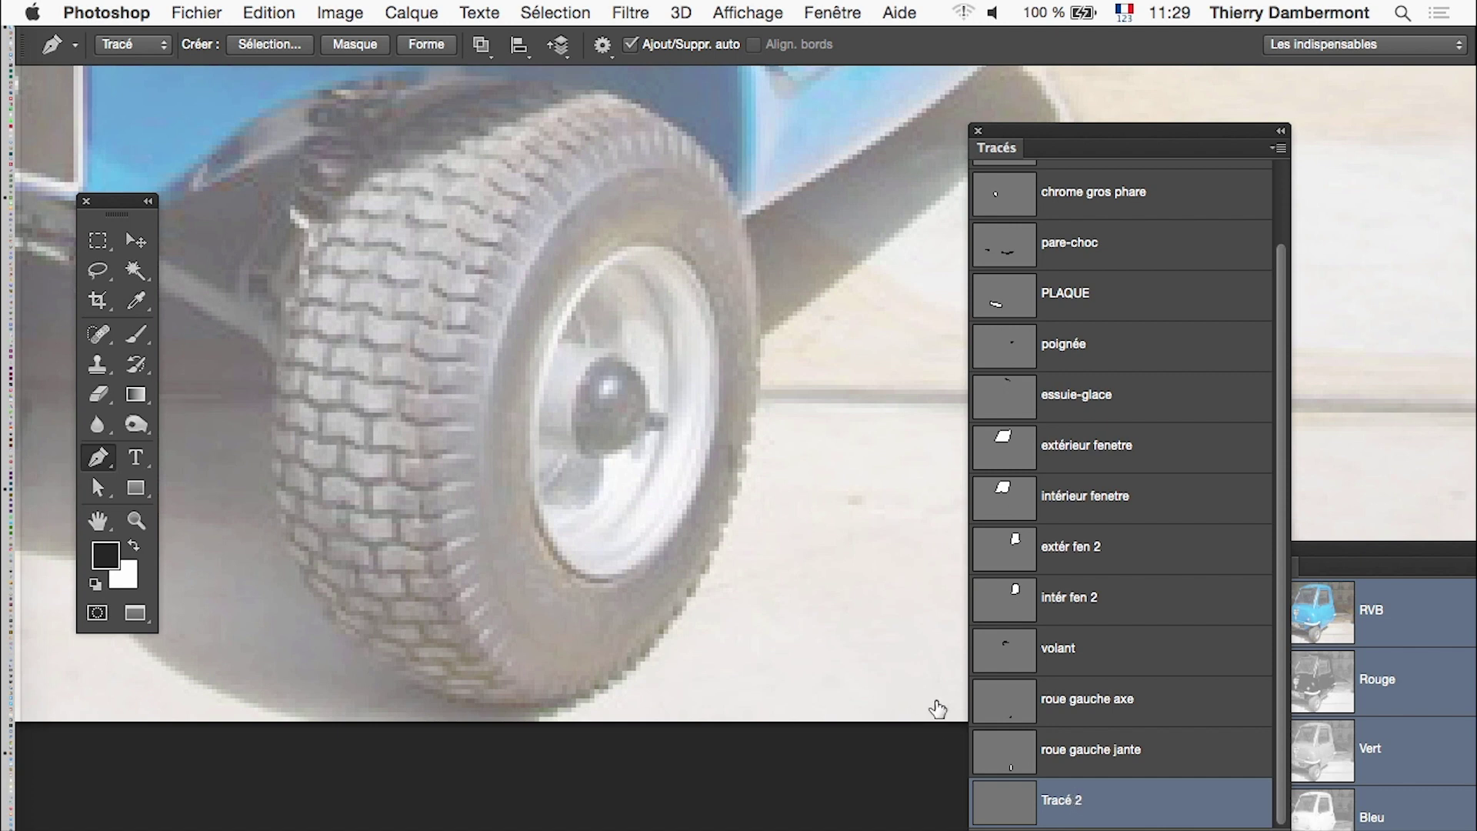
- Rename the empty path 'roue gauche pneu'
double_click(1062, 802)
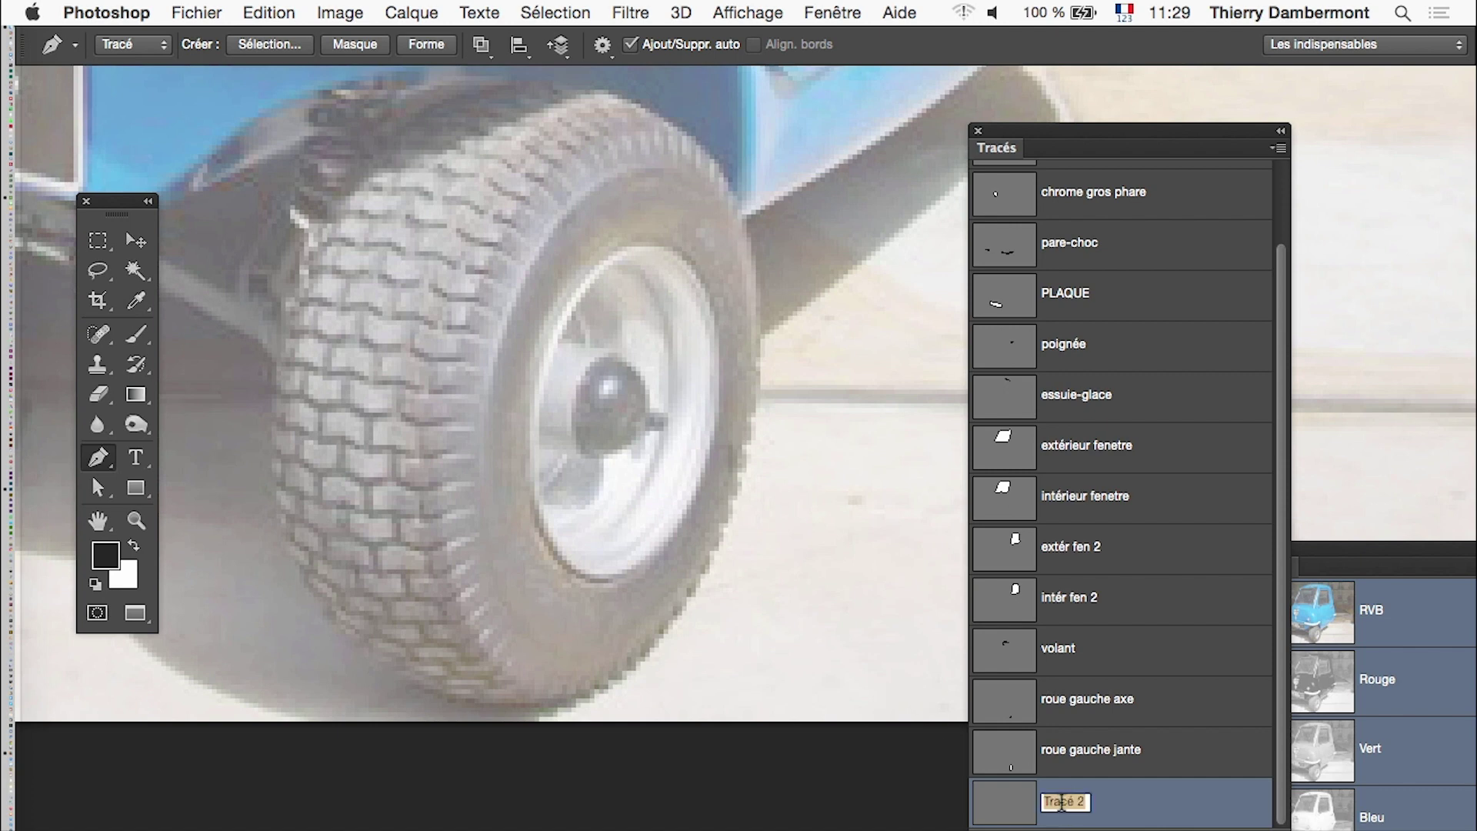
text(roue)
text(ga)
text(uche)
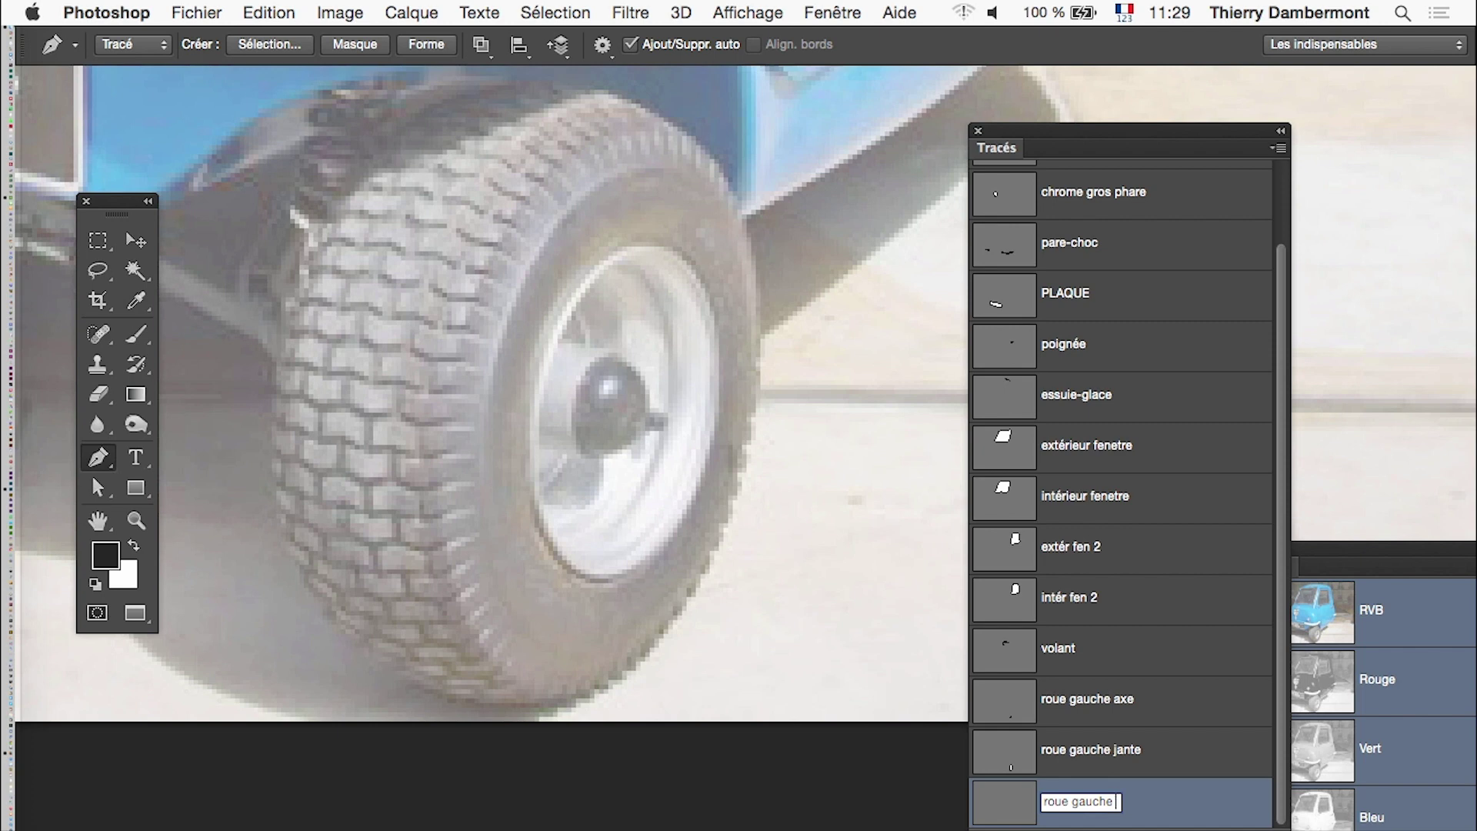
text(p)
text(nau)
key(BackSpace)
key(BackSpace)
text(eu)
key(Return)
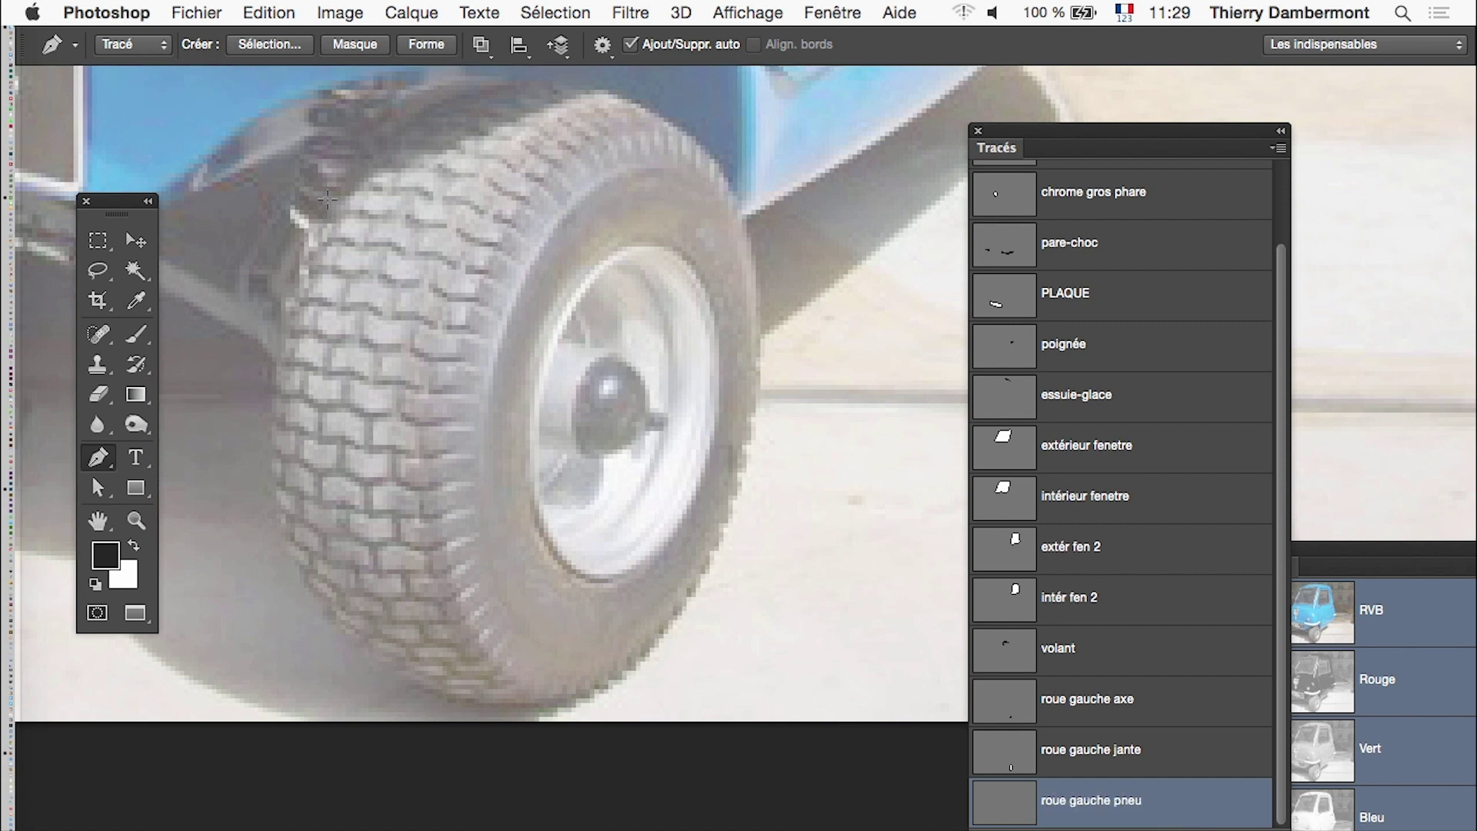
- Trace a closed curved outline around the front tyre
click(332, 200)
drag(284, 547, 254, 286)
drag(409, 684, 322, 654)
drag(538, 704, 557, 703)
mouse_move(723, 528)
mouse_down()
mouse_move(736, 510)
mouse_move(685, 648)
mouse_up()
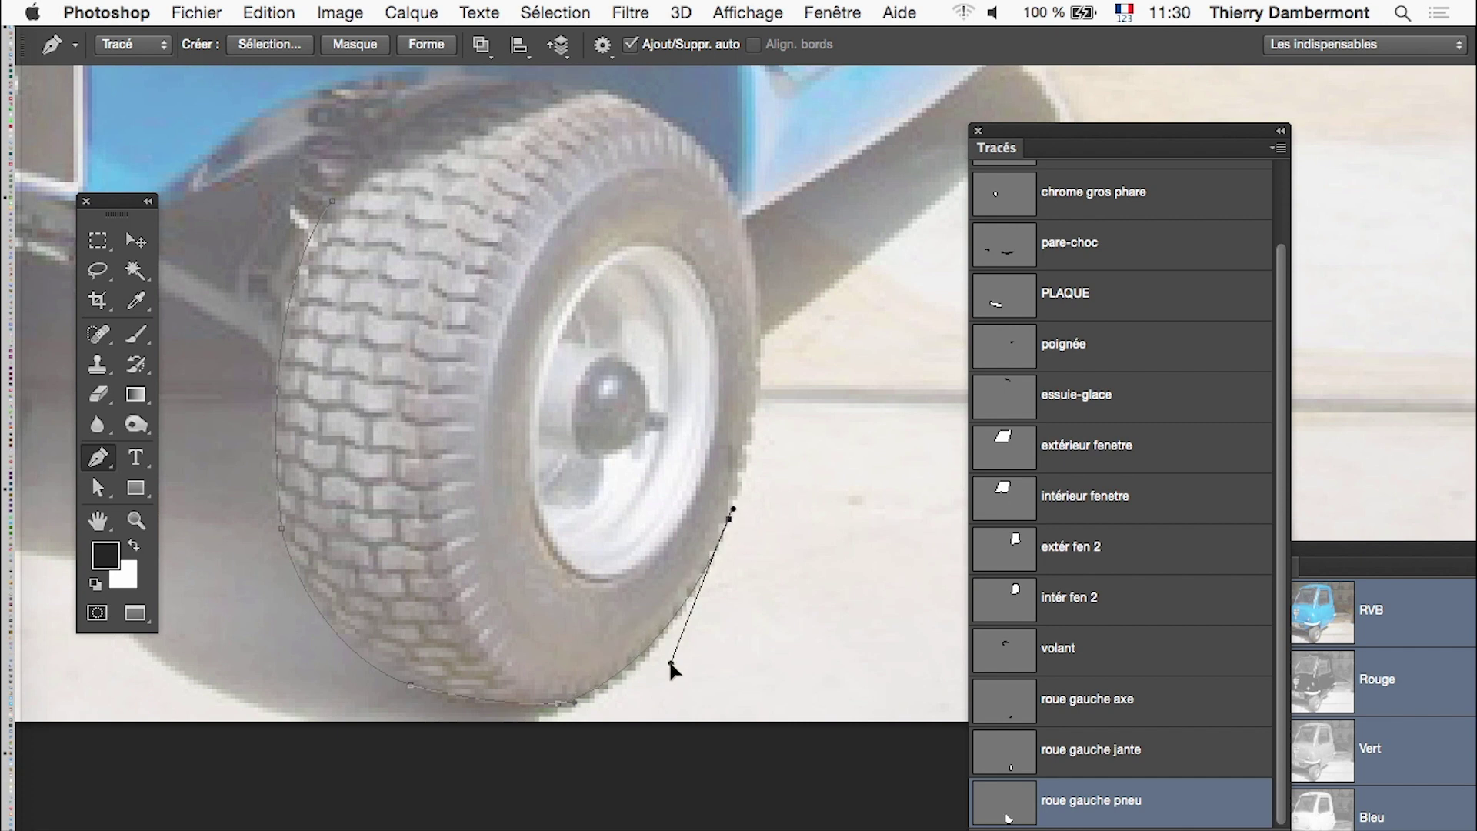
drag(711, 153, 801, 282)
mouse_move(571, 115)
mouse_down()
mouse_move(558, 100)
mouse_move(640, 114)
mouse_up()
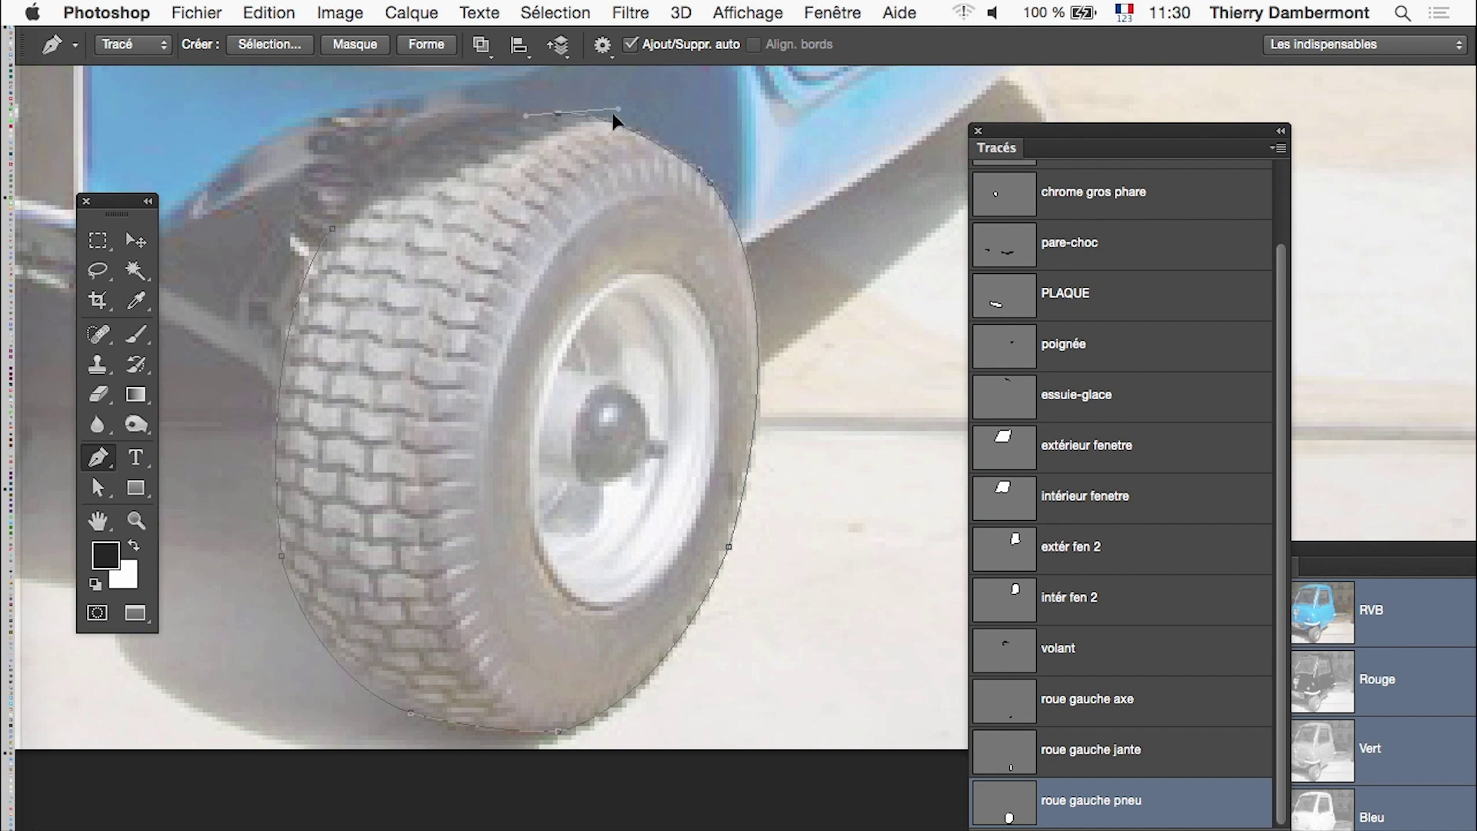
click(332, 228)
drag(343, 223, 395, 148)
key(super+z)
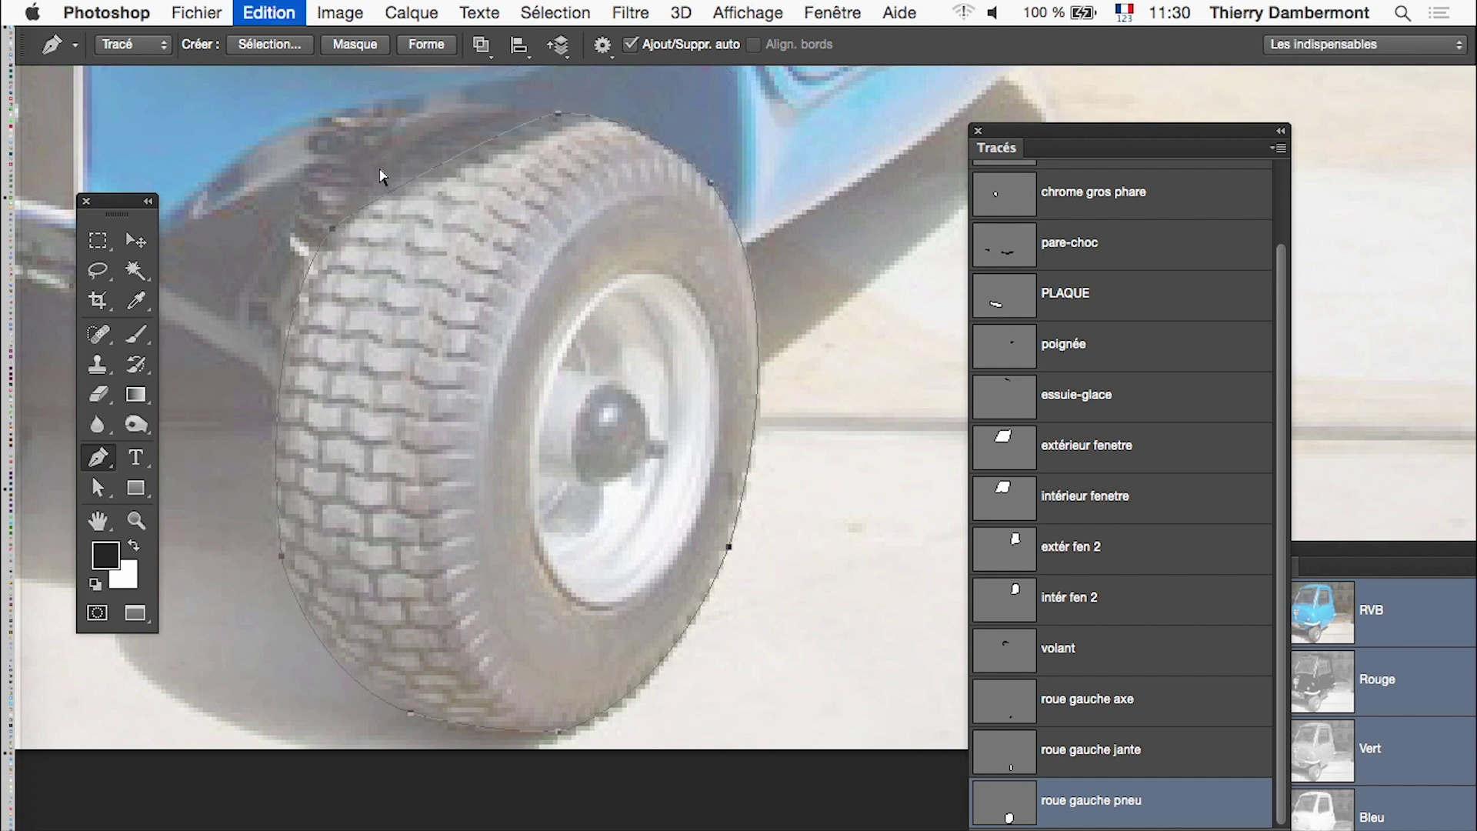
mouse_move(332, 228)
mouse_down()
mouse_move(359, 114)
mouse_move(404, 123)
mouse_up()
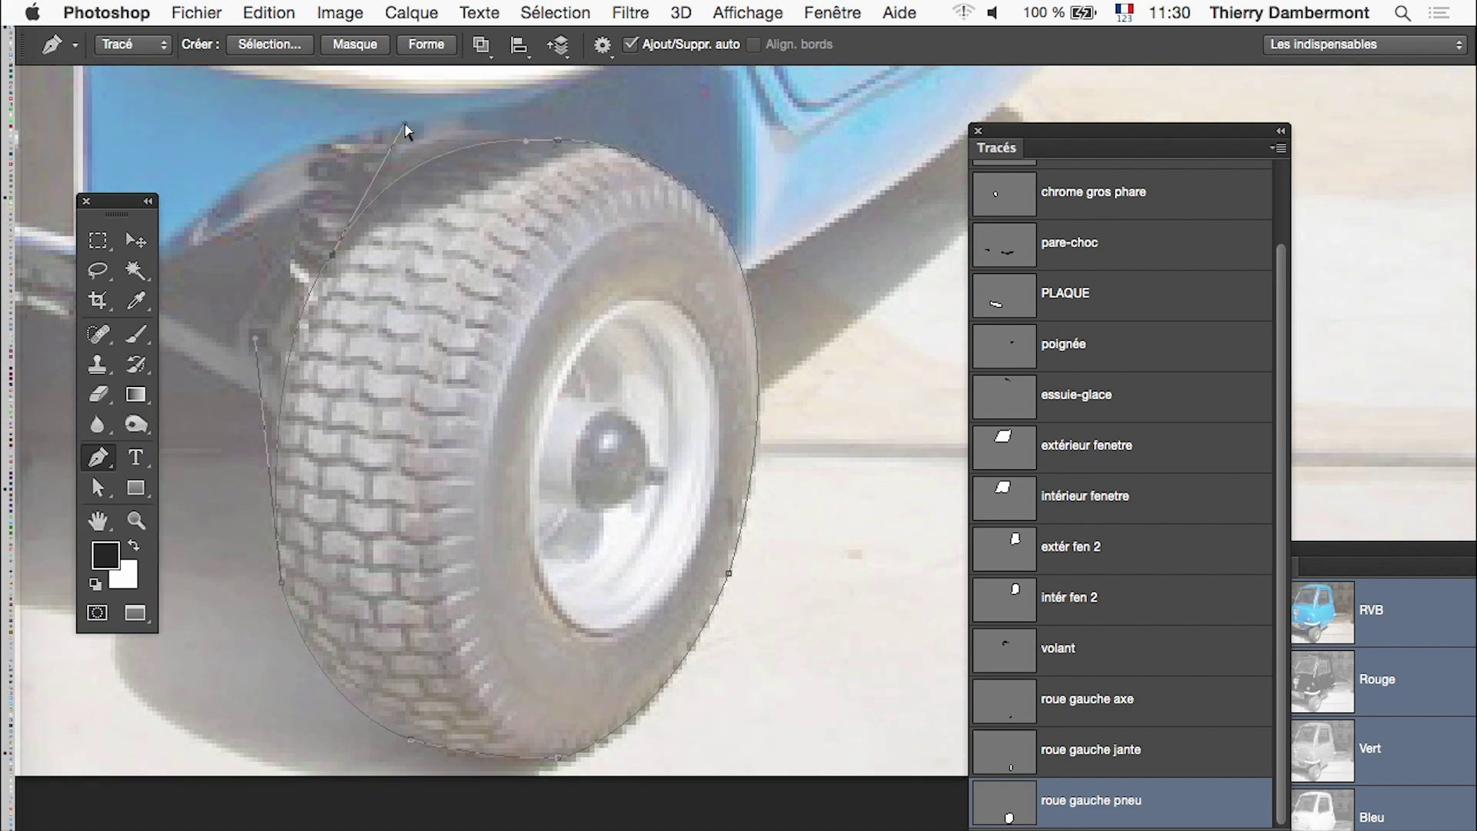
- Zoom out and back in on the other front wheel
scroll(547, 488, down, 3)
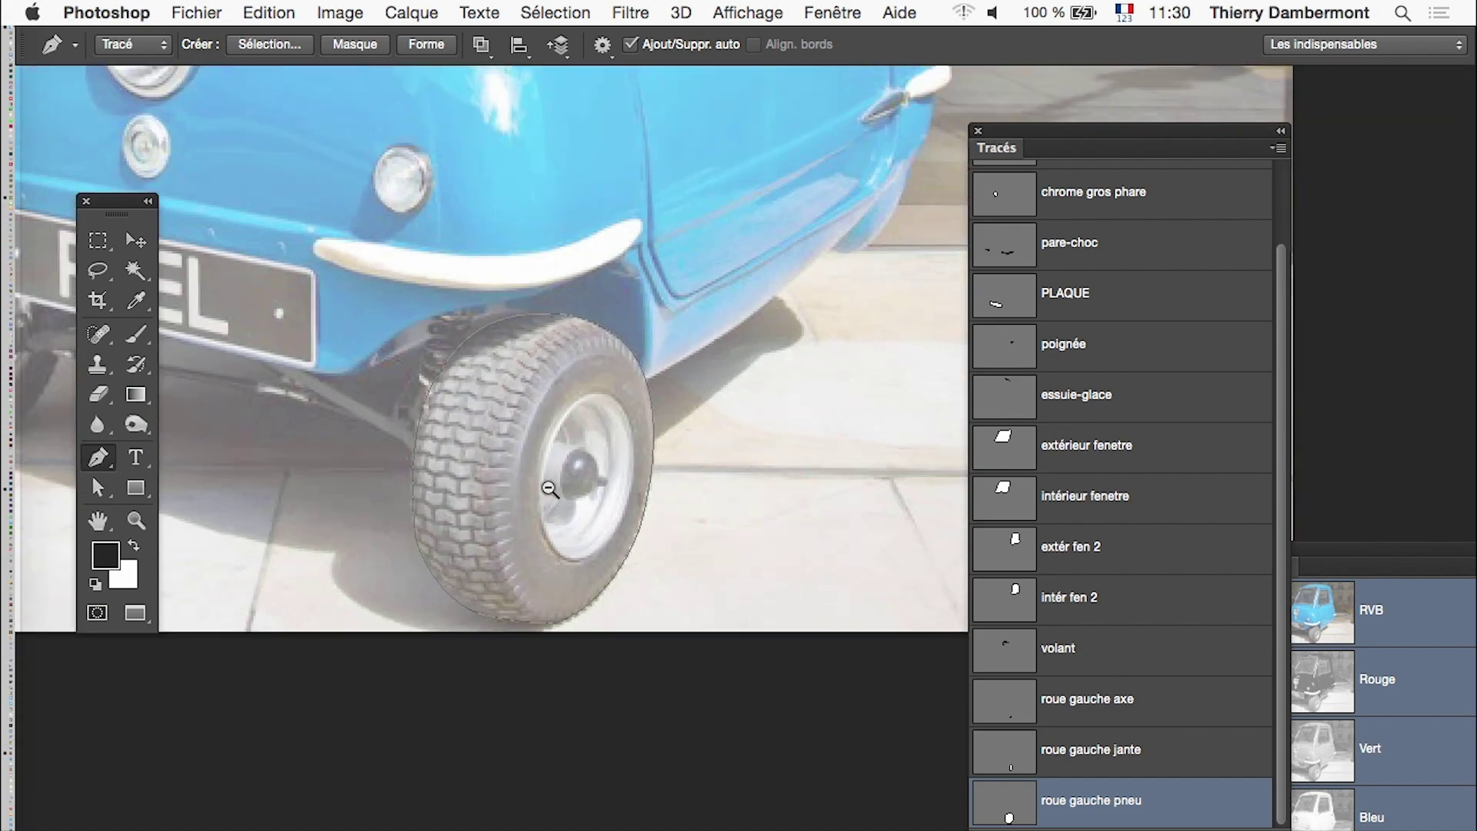
scroll(461, 496, down, 2)
scroll(450, 498, up, 1)
scroll(580, 495, up, 2)
scroll(567, 481, up, 2)
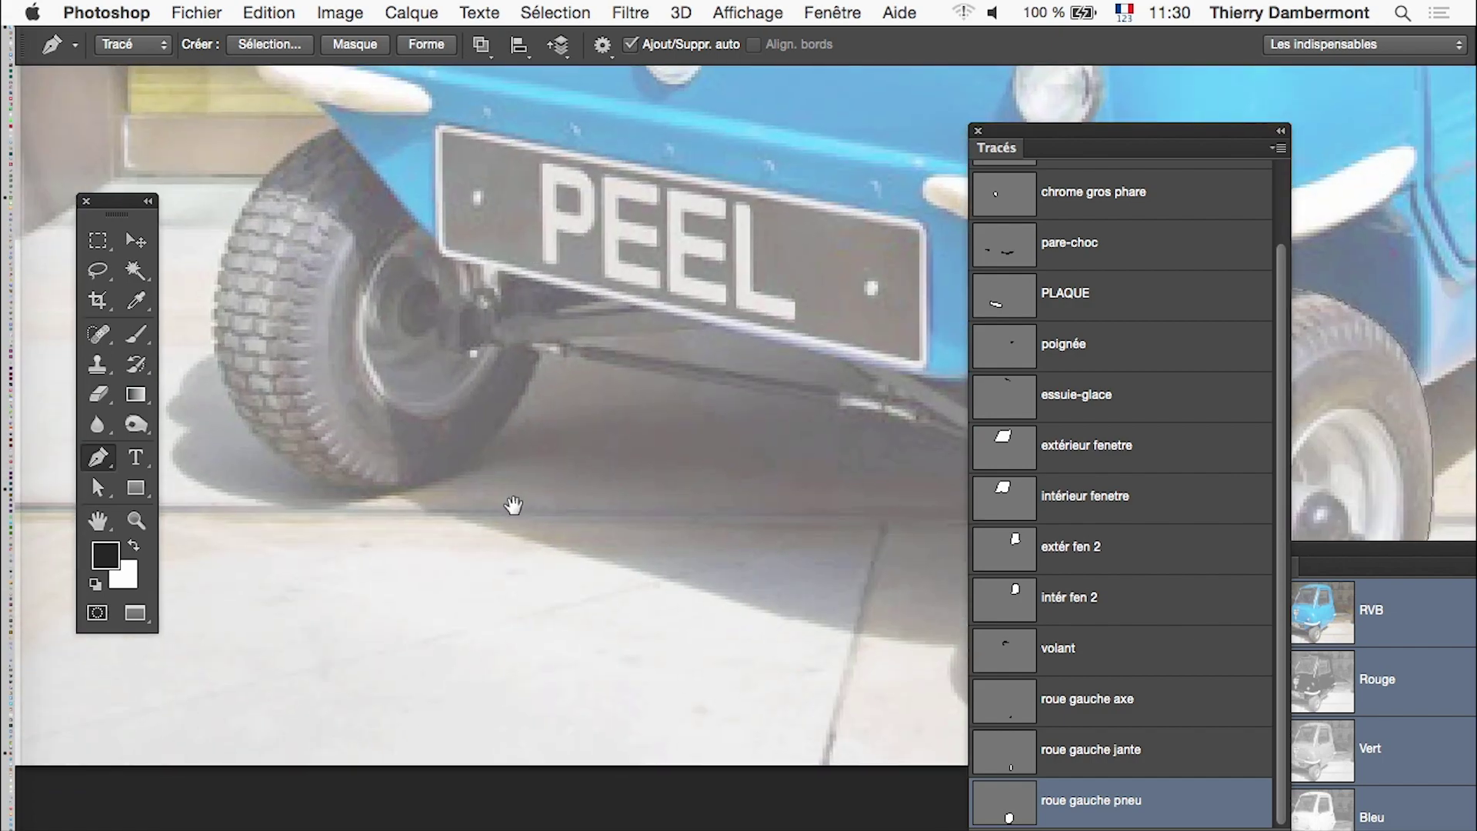
scroll(511, 504, up, 1)
- In a new path, draw a closed oval around the right wheel's axle hub, then add another path
click(1223, 827)
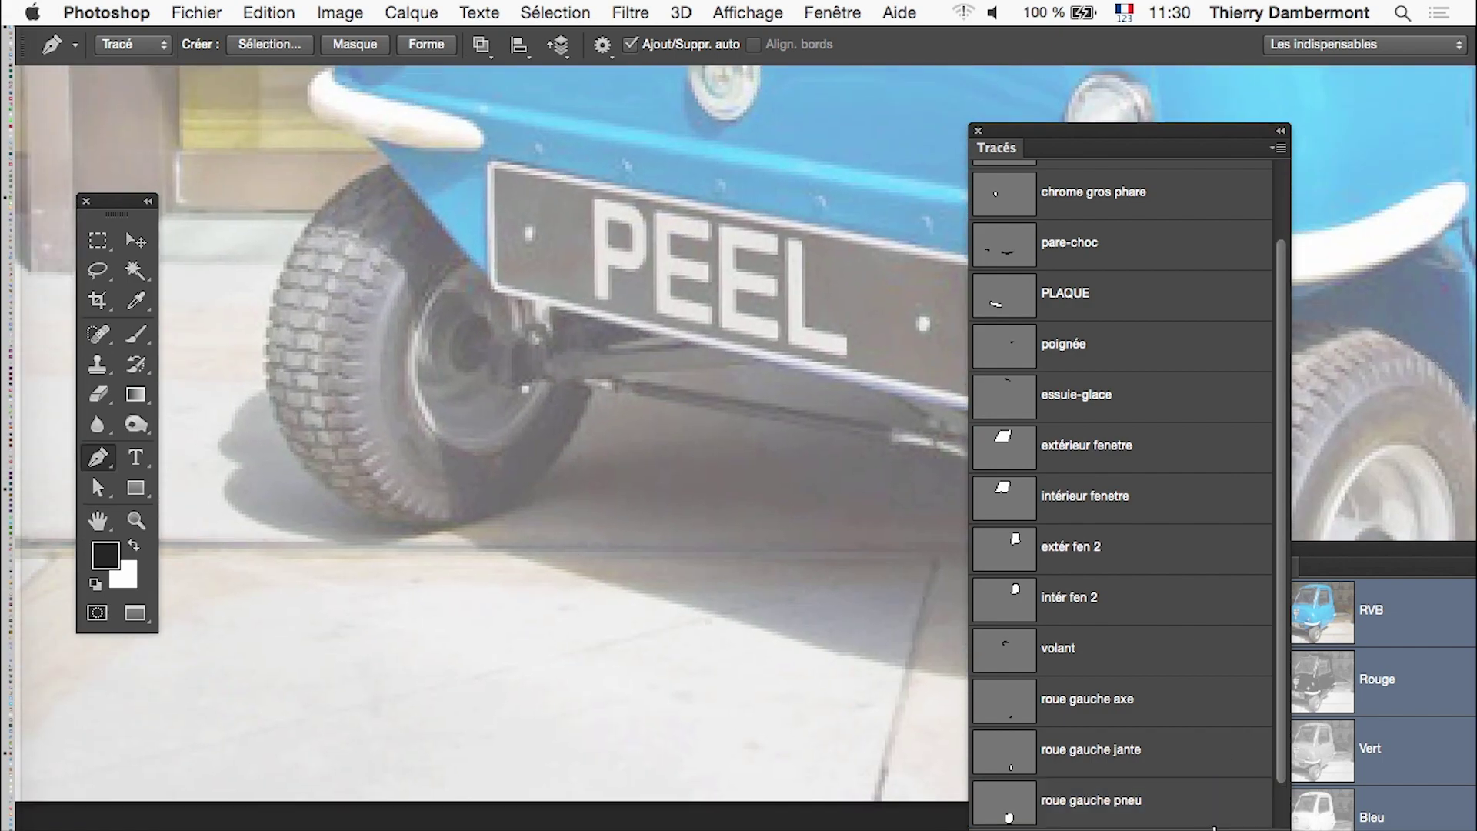
scroll(454, 384, up, 1)
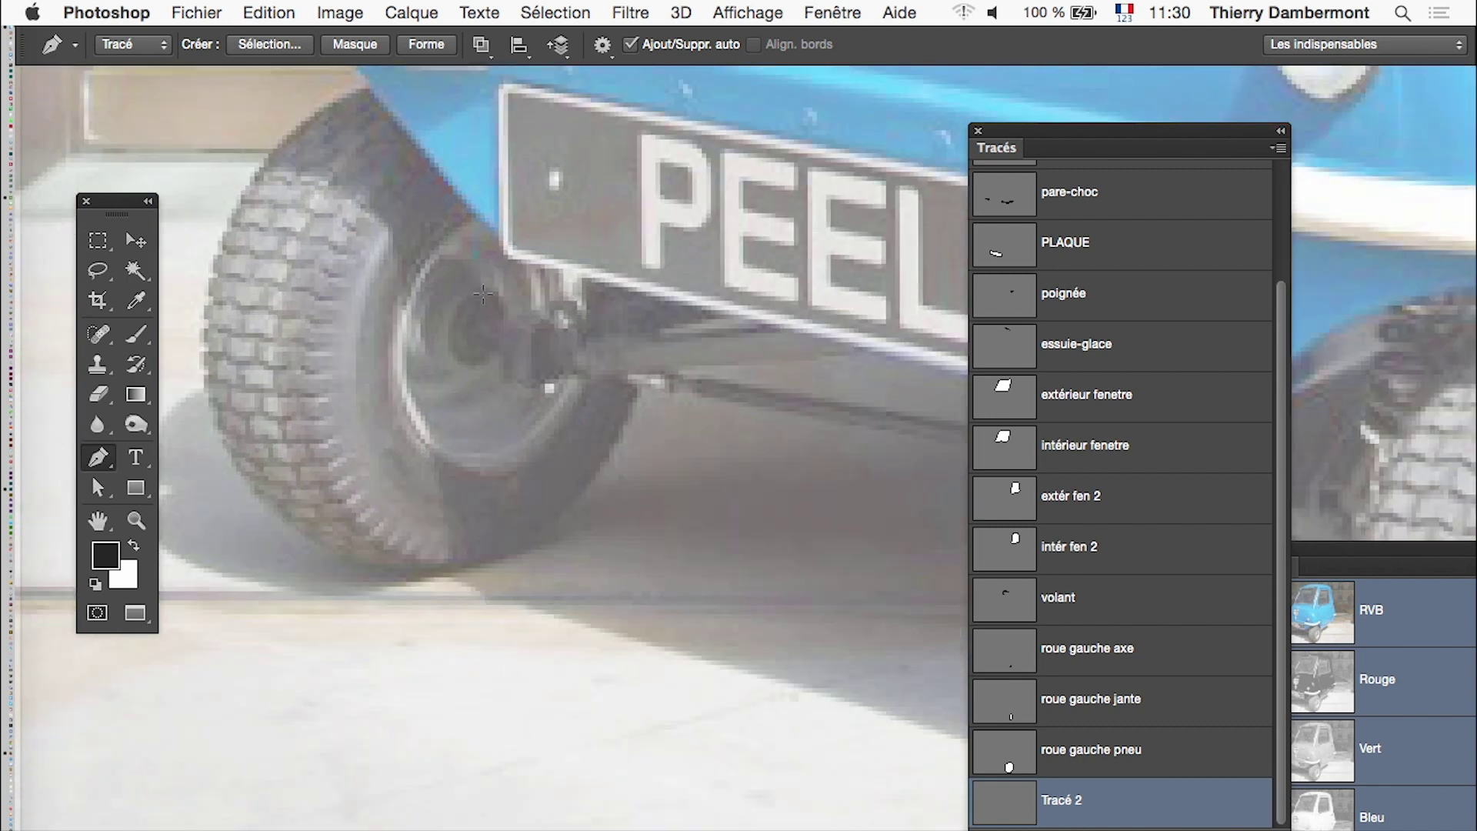
mouse_move(460, 297)
mouse_down()
mouse_move(446, 338)
mouse_move(464, 370)
mouse_up()
click(499, 348)
drag(481, 287, 441, 283)
key(Escape)
click(1219, 829)
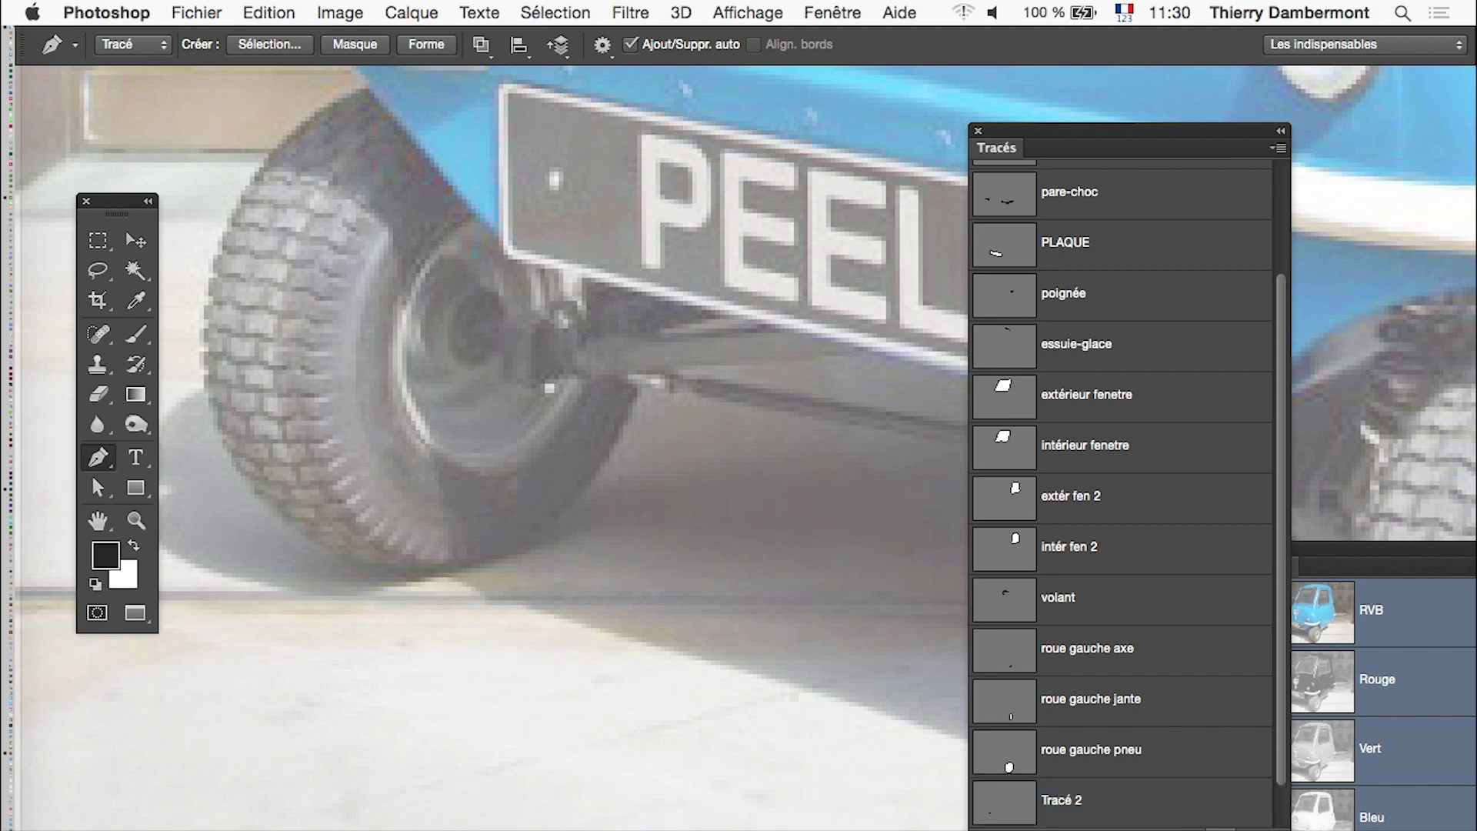
double_click(1069, 749)
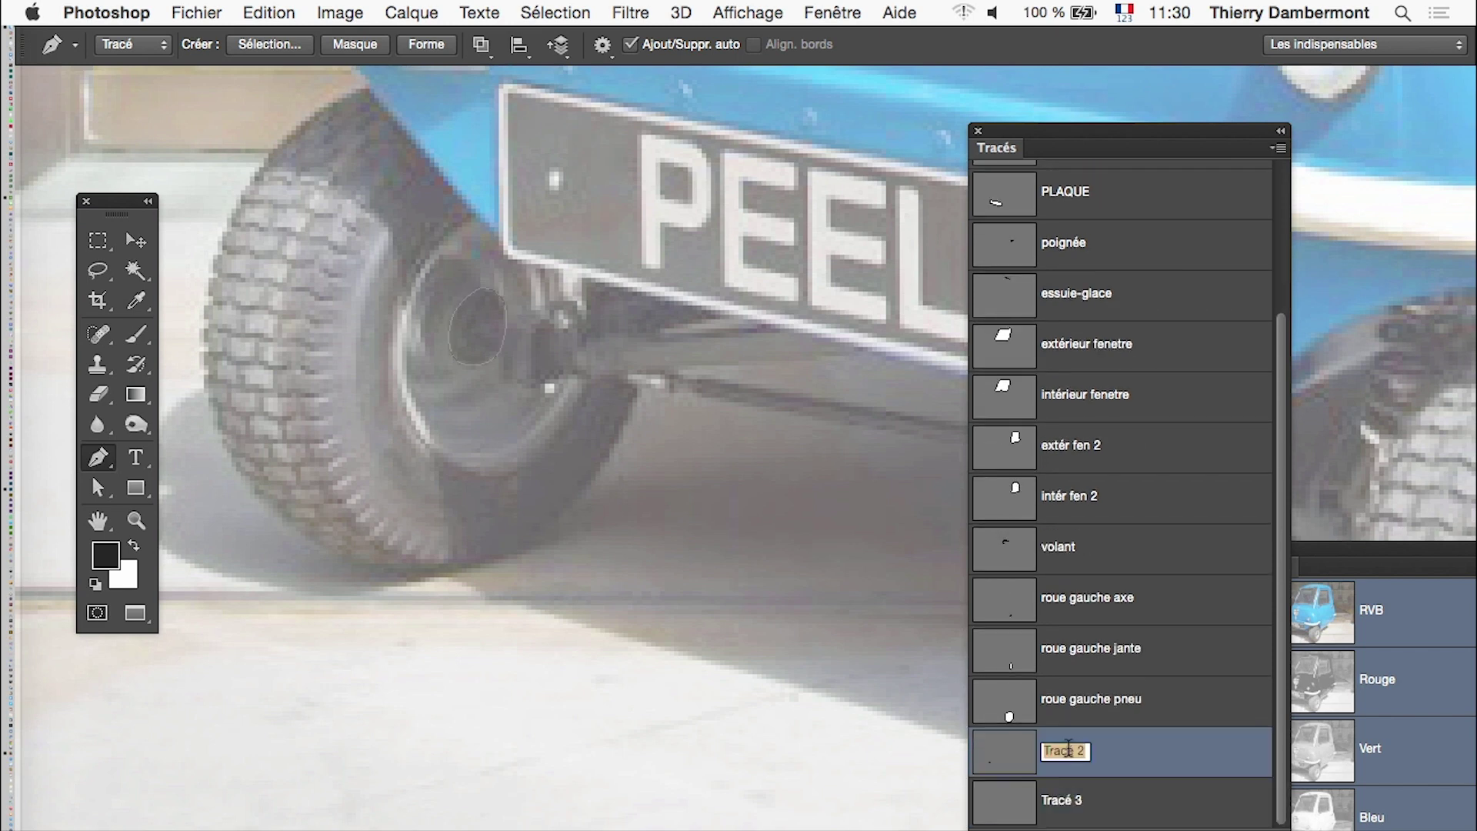
- Name the paths roue droite axe, roue droite jante and roue droite pneu, then select roue droite jante
text(roue )
text(droite ax)
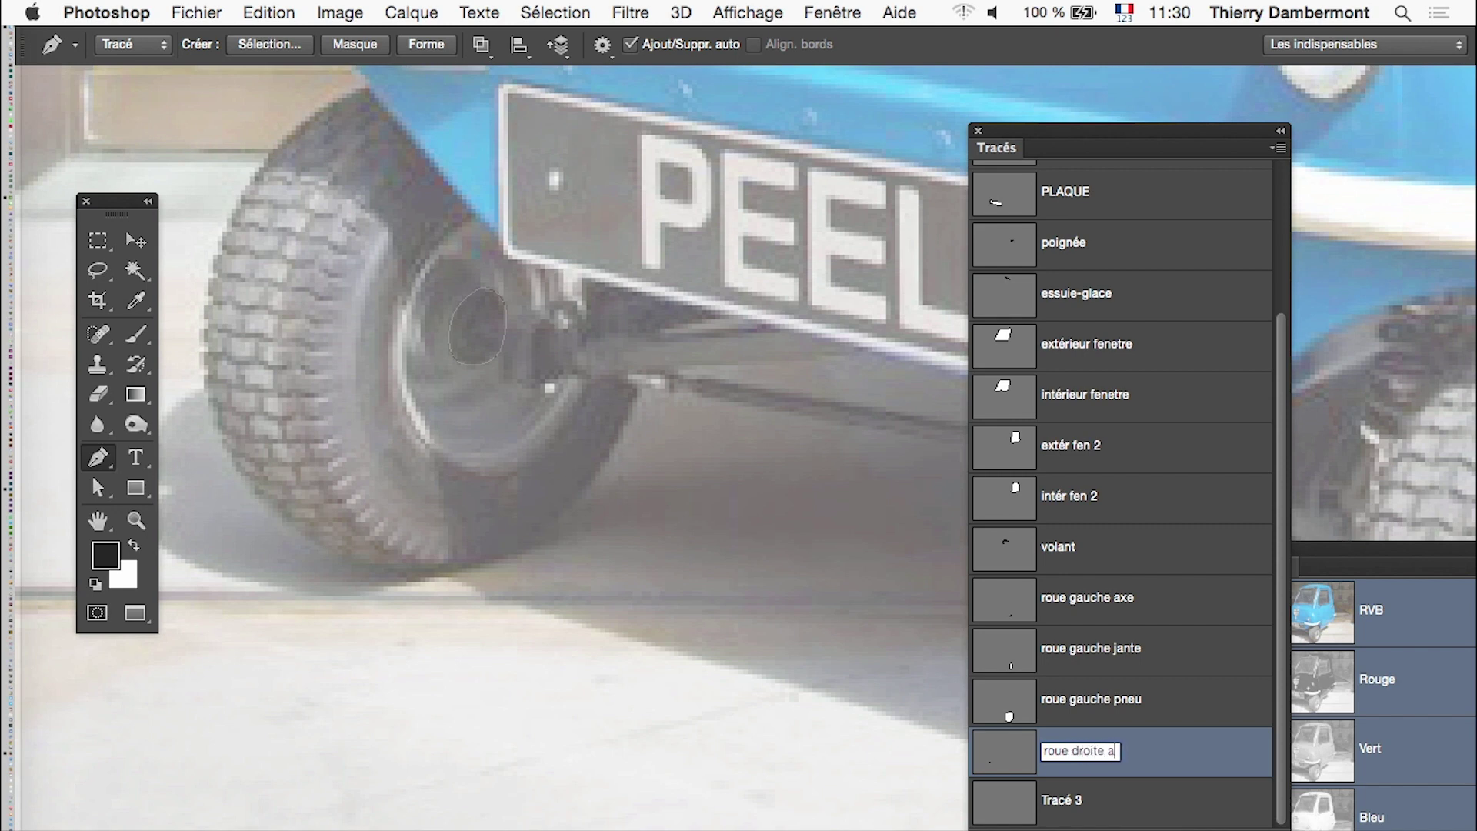
text(e)
double_click(1073, 801)
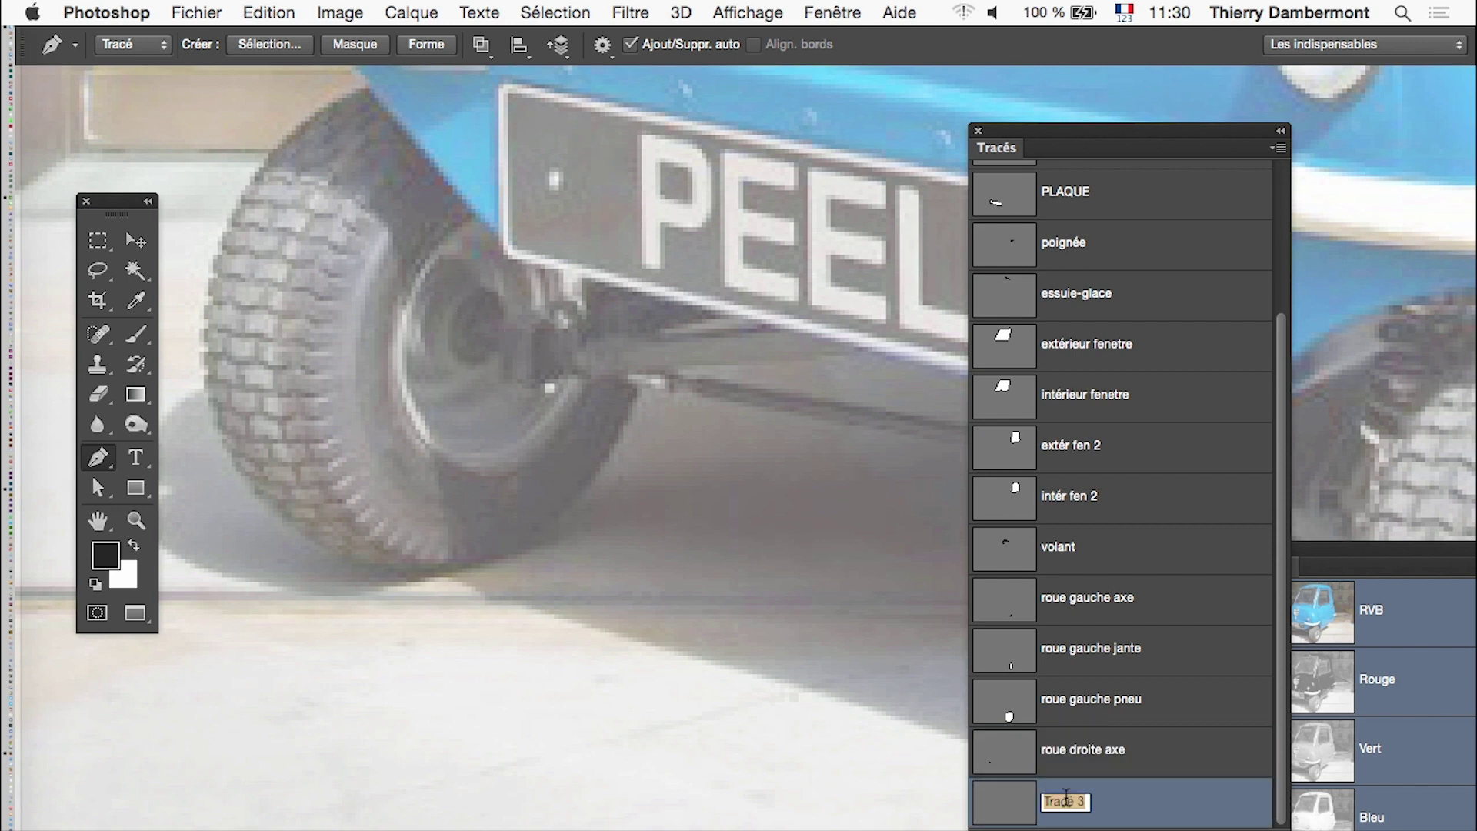
text(rou)
text(e droite)
text(jante)
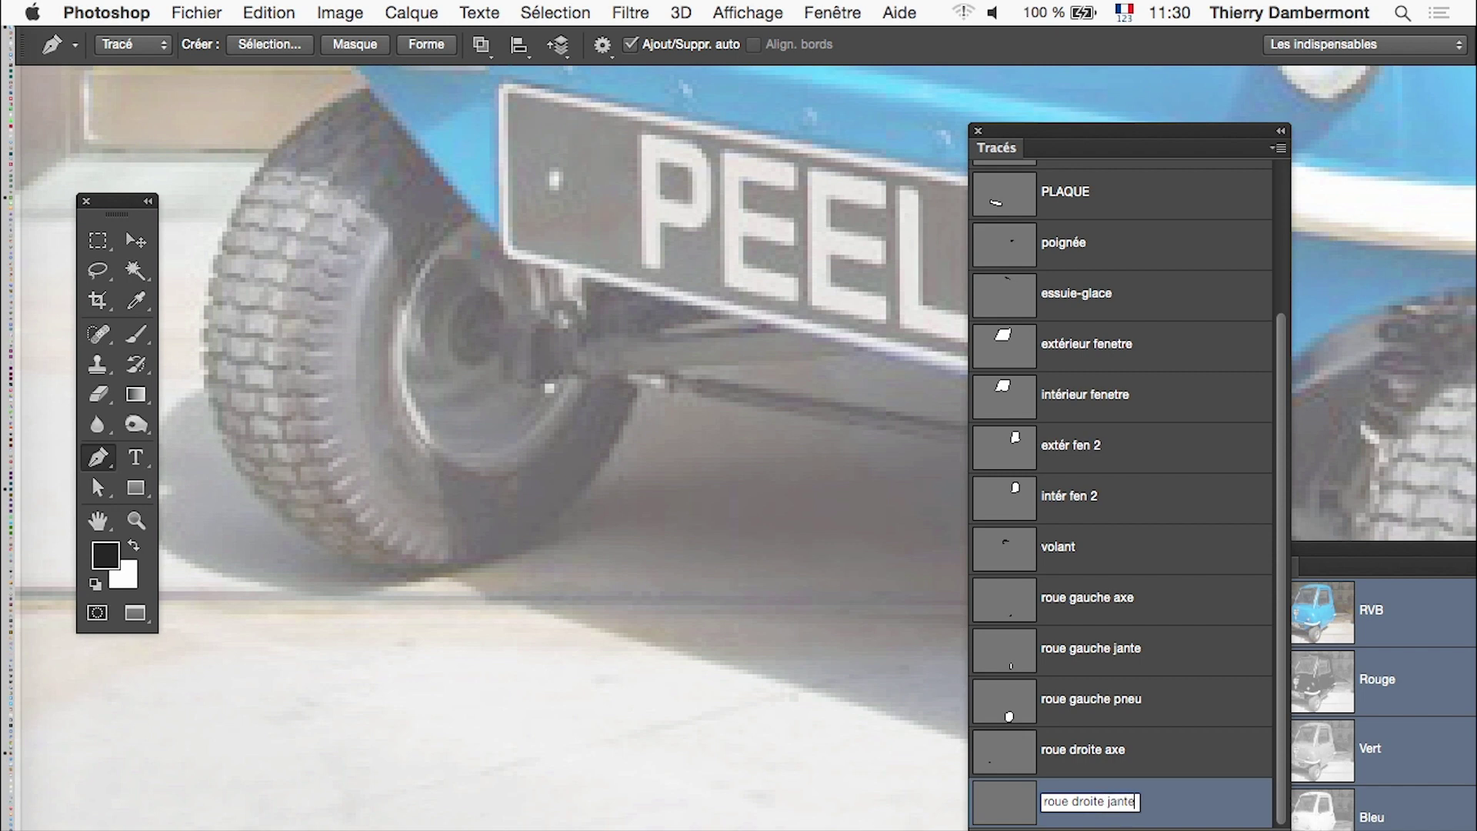
key(Return)
click(1200, 829)
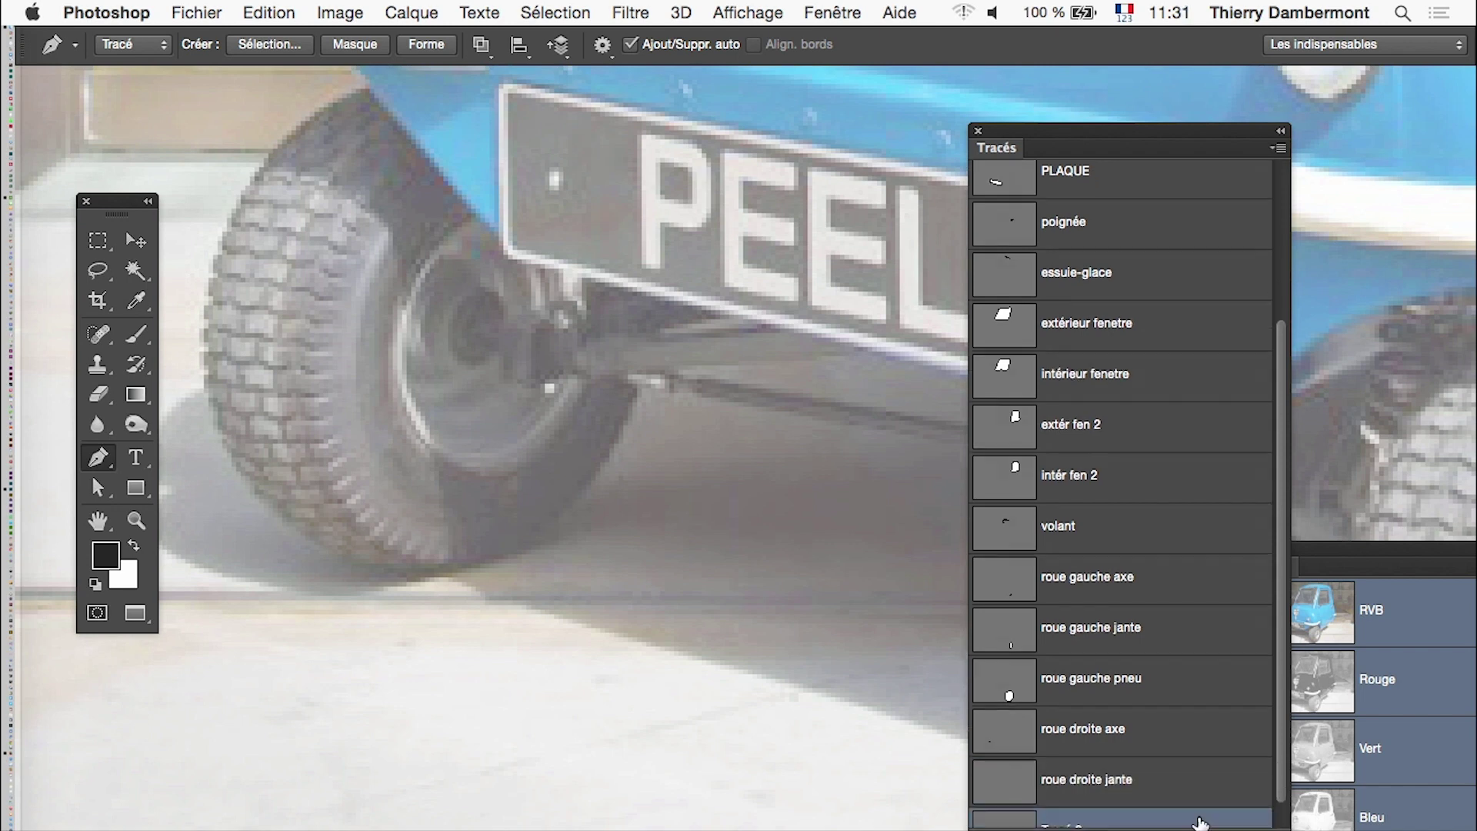
double_click(1061, 801)
text(roue)
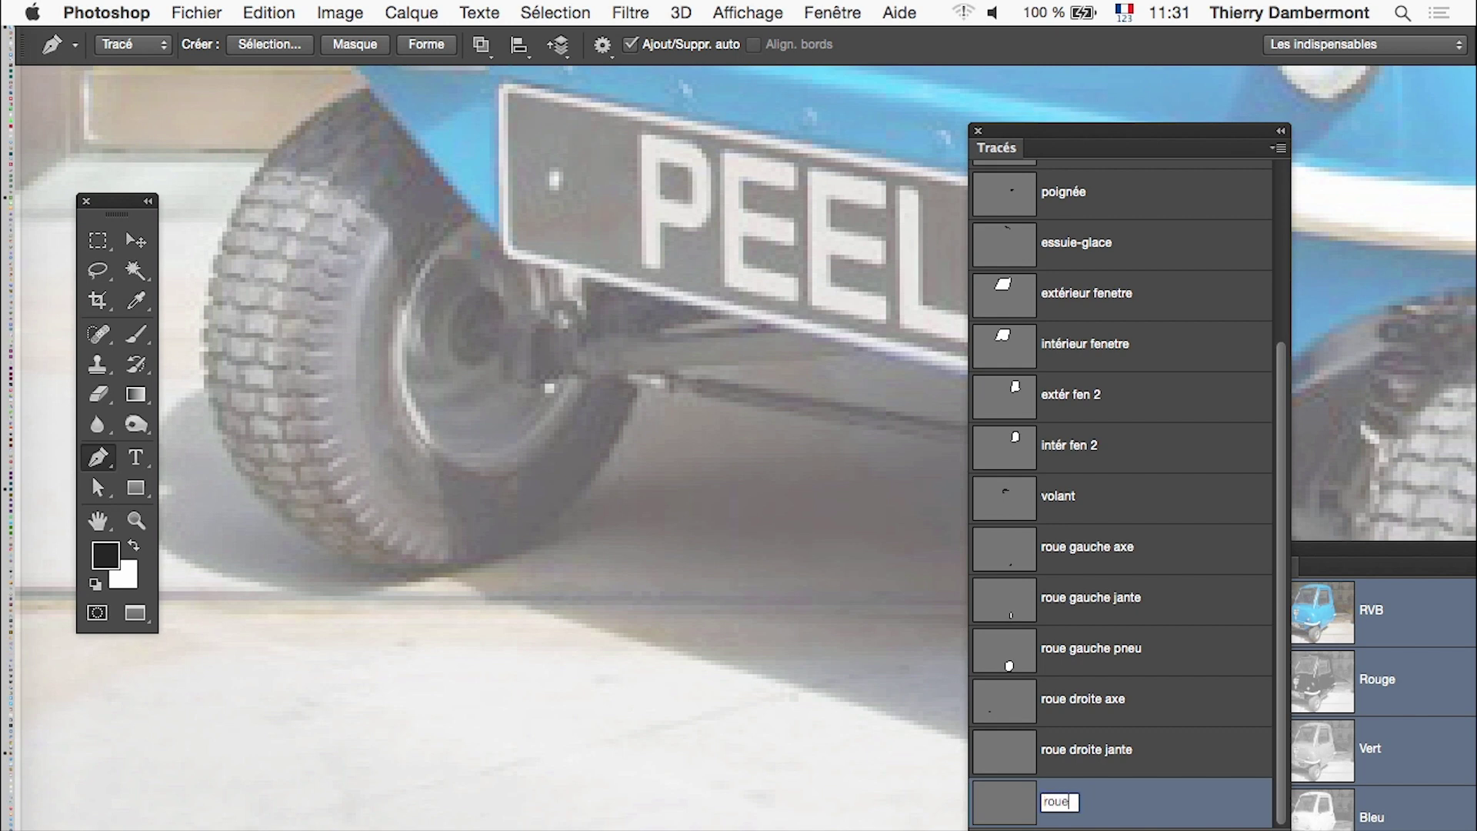
text( droite p)
text(nau)
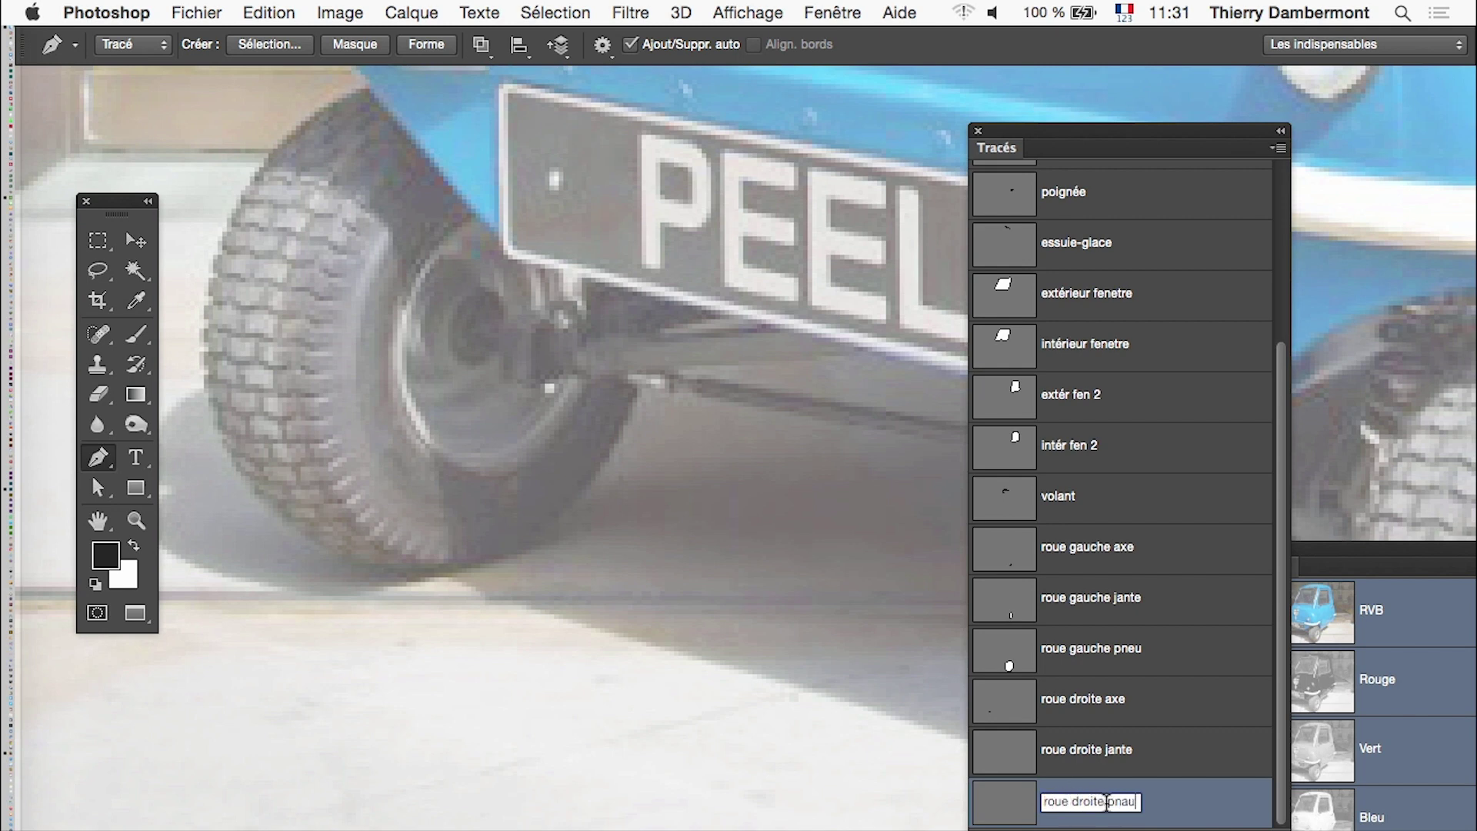
key(Return)
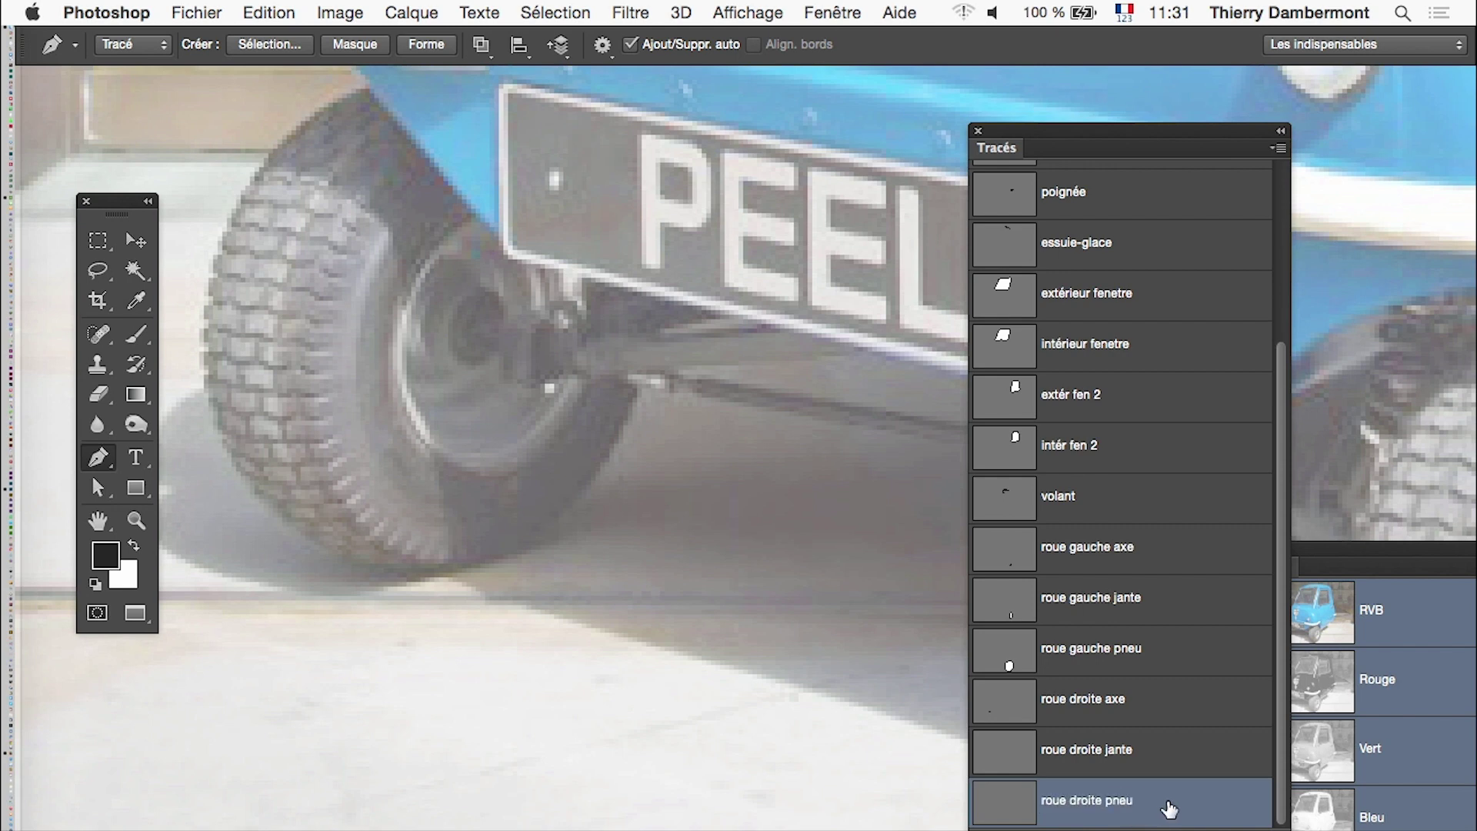
click(1130, 758)
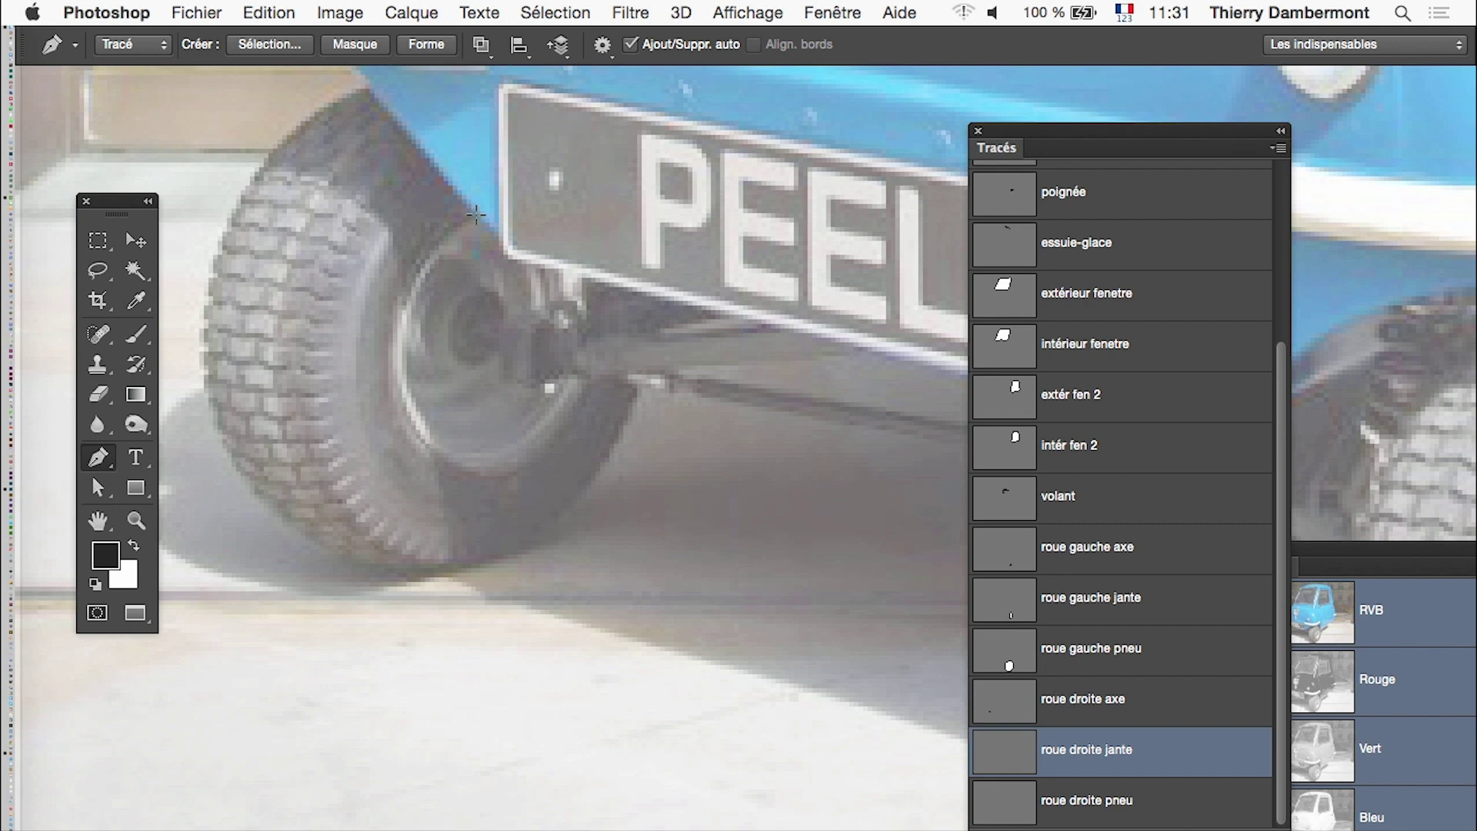
- Trace a closed curved outline around the right wheel's rim in roue droite jante
drag(398, 390, 390, 275)
drag(509, 472, 500, 483)
drag(590, 375, 583, 412)
drag(580, 255, 589, 268)
drag(462, 222, 419, 259)
super+click(637, 387)
- In roue droite pneu, start the tyre outline down its left edge to the bottom
click(1147, 819)
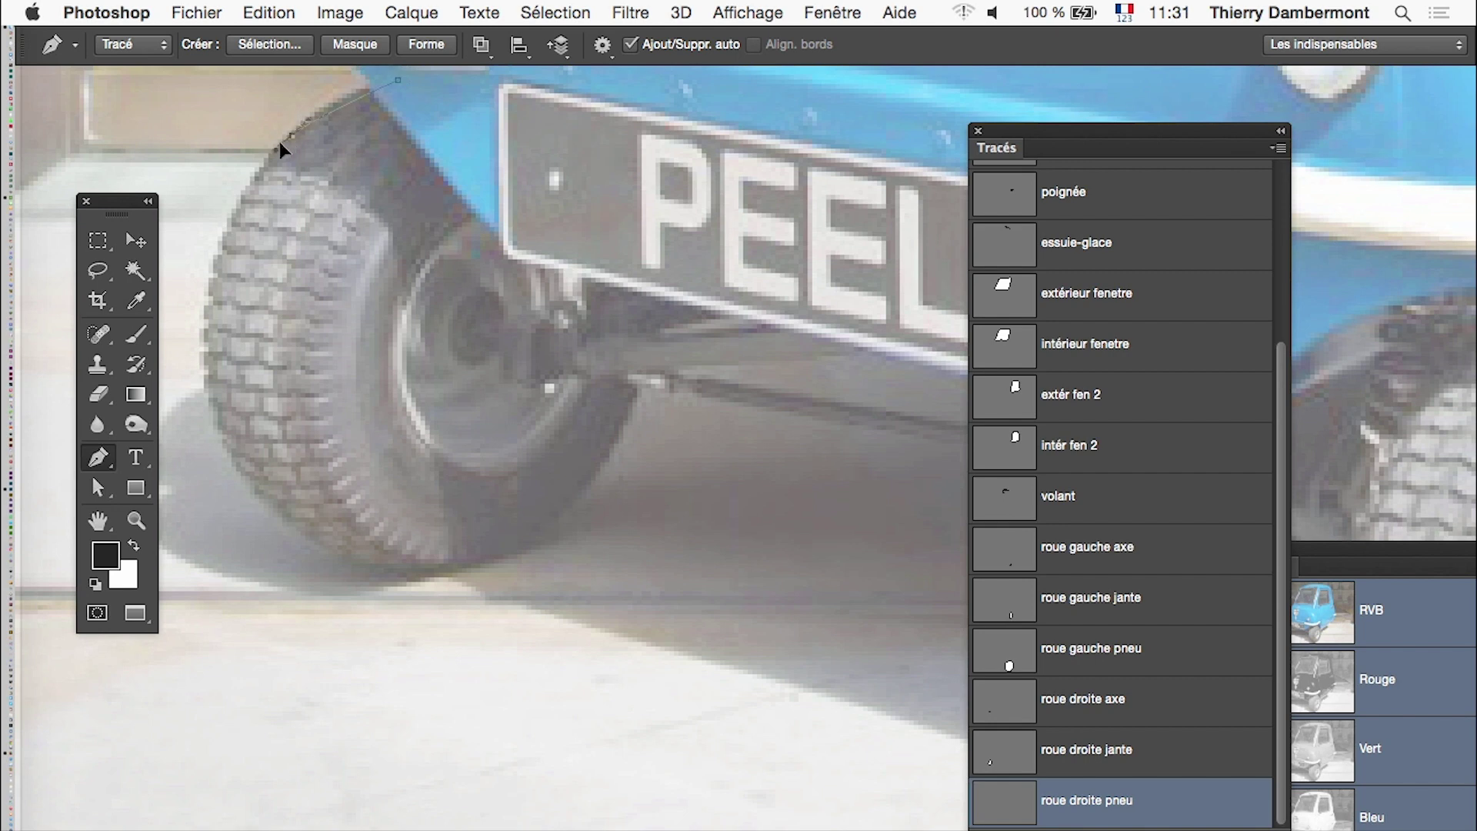
mouse_move(274, 160)
mouse_down()
mouse_move(290, 135)
mouse_move(327, 149)
mouse_up()
scroll(331, 104, up, 3)
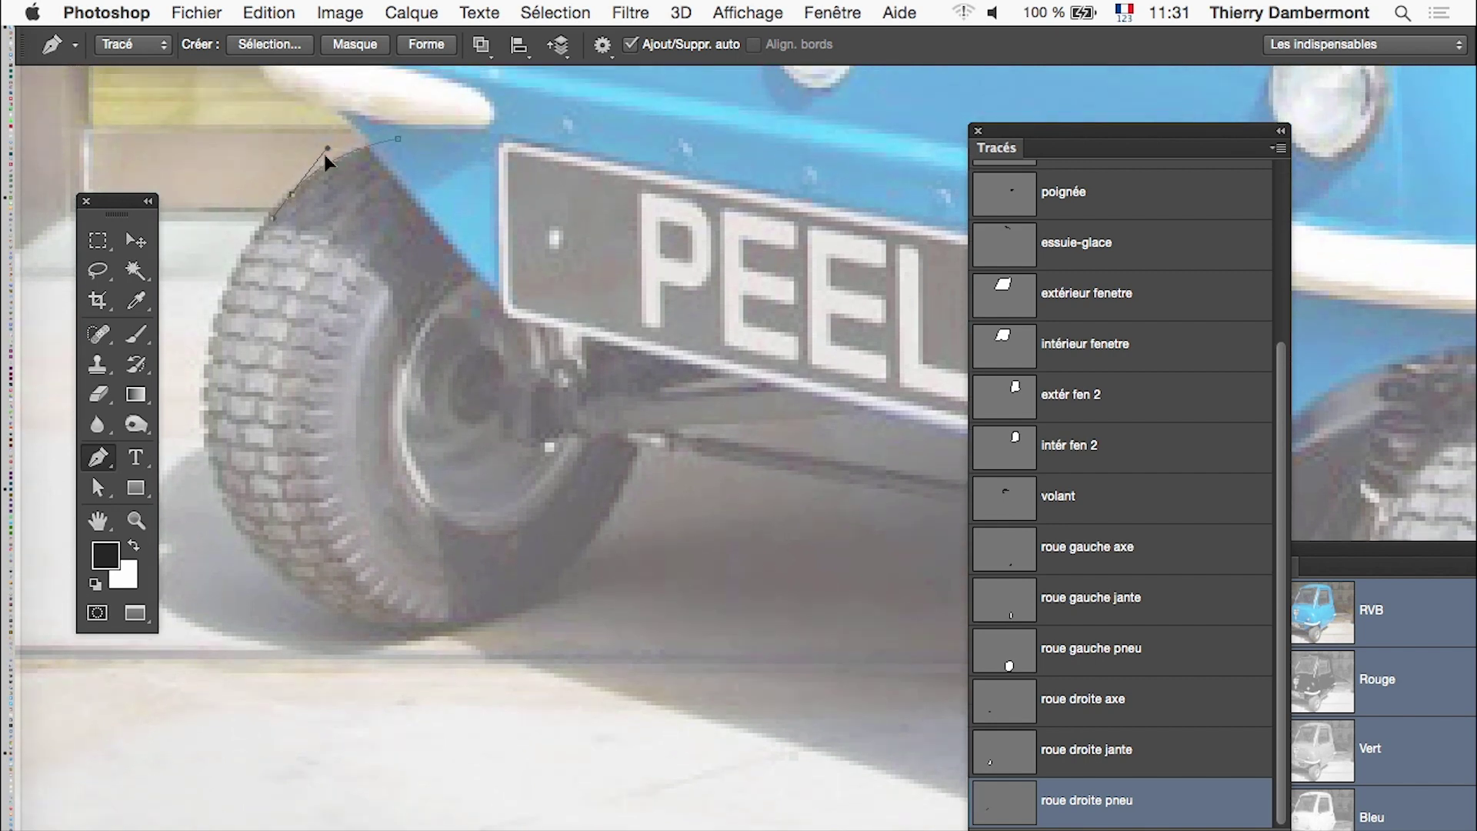
mouse_move(254, 548)
mouse_down()
mouse_move(122, 377)
mouse_move(139, 355)
mouse_up()
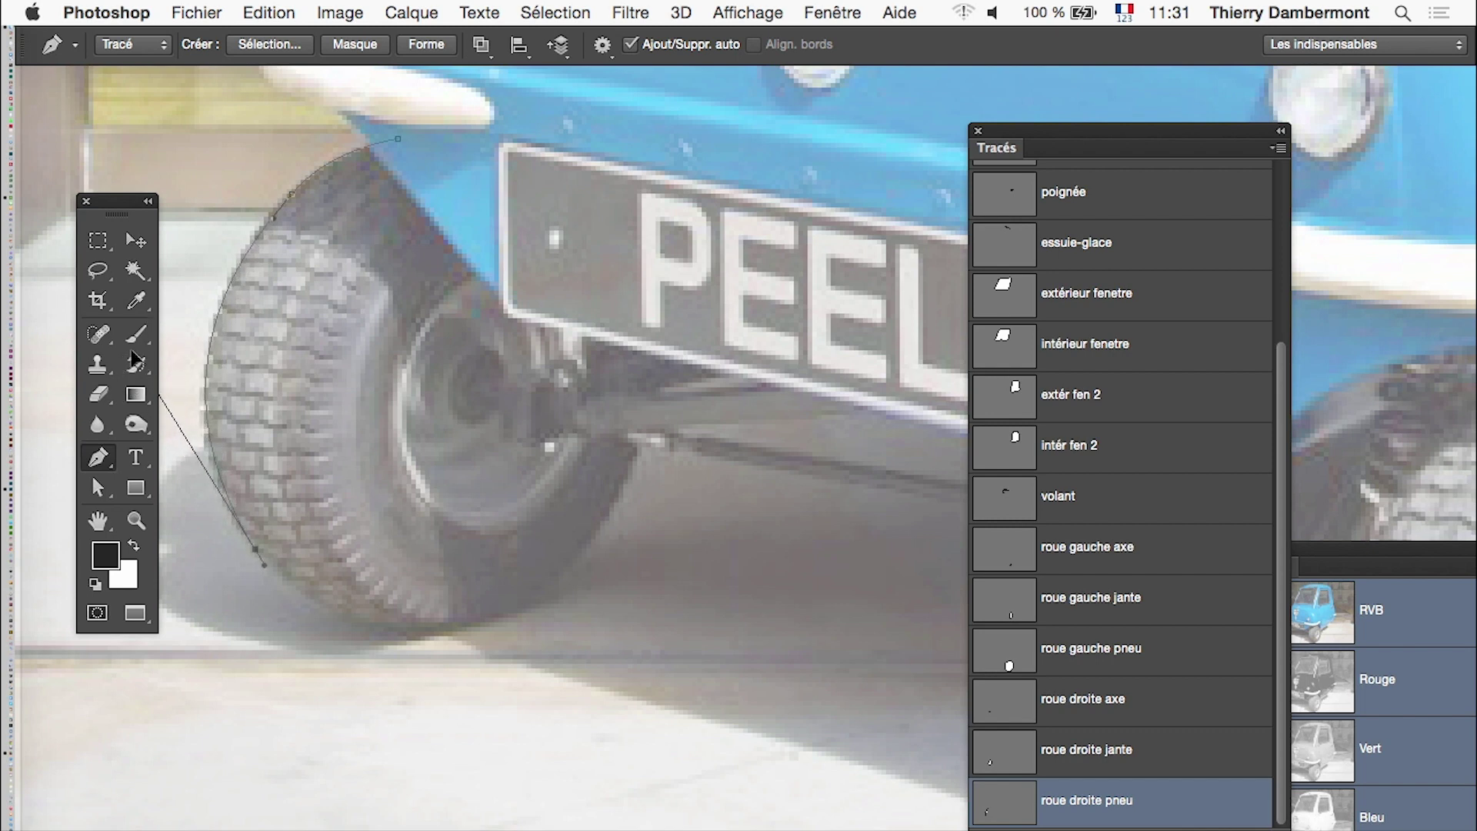
drag(362, 352, 438, 377)
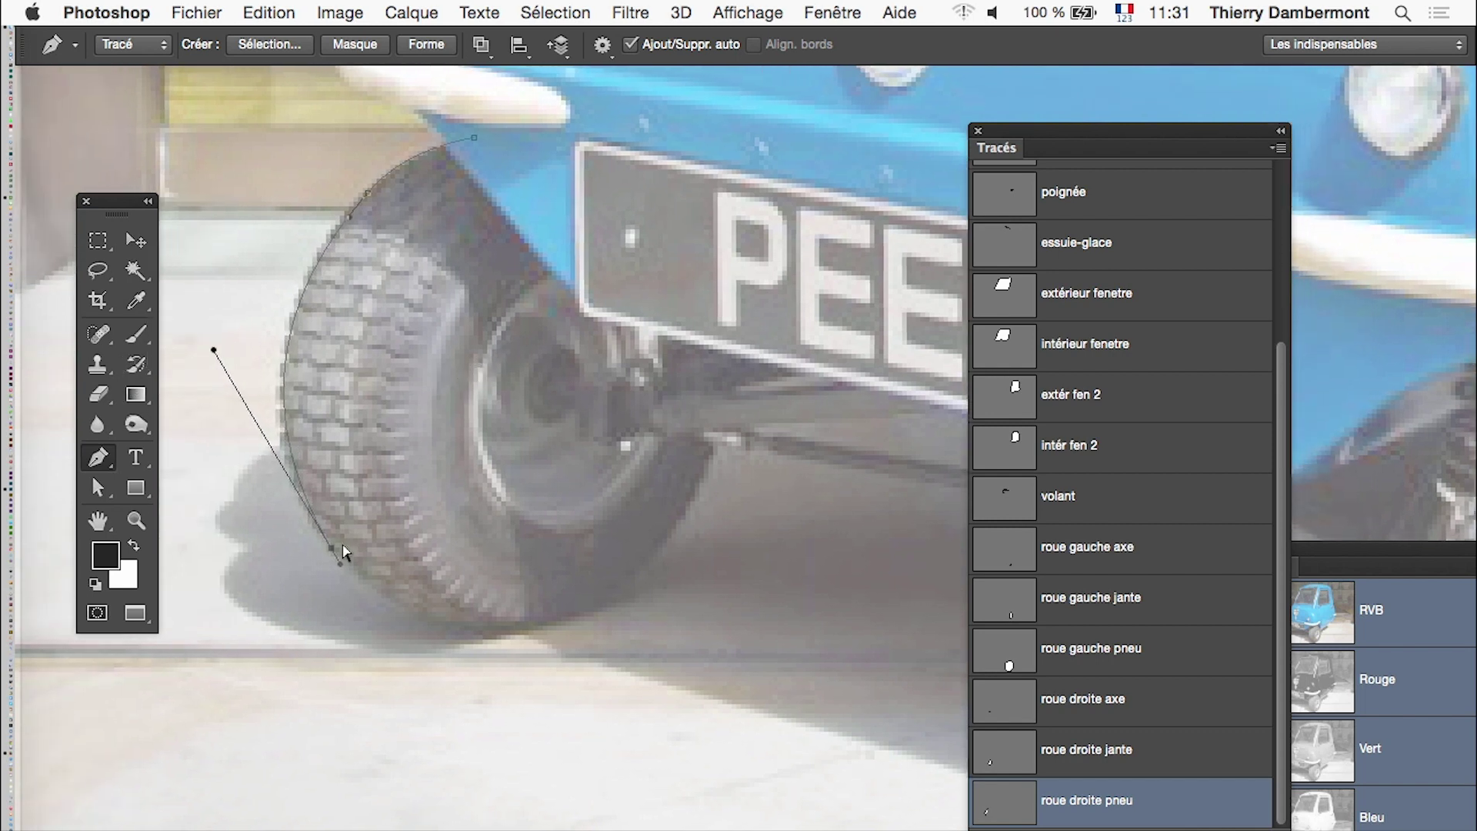
drag(333, 551, 280, 409)
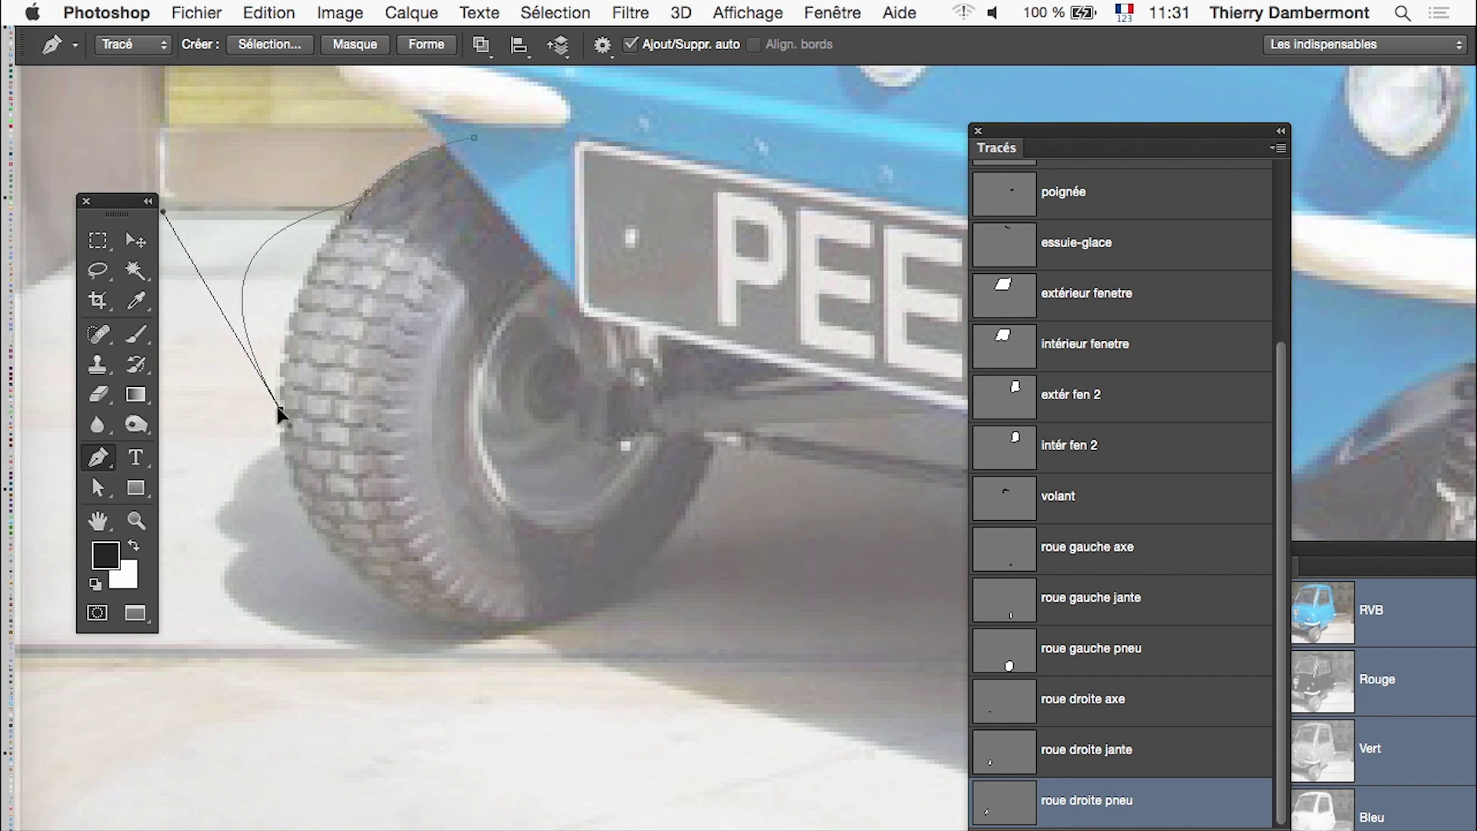
drag(164, 213, 274, 269)
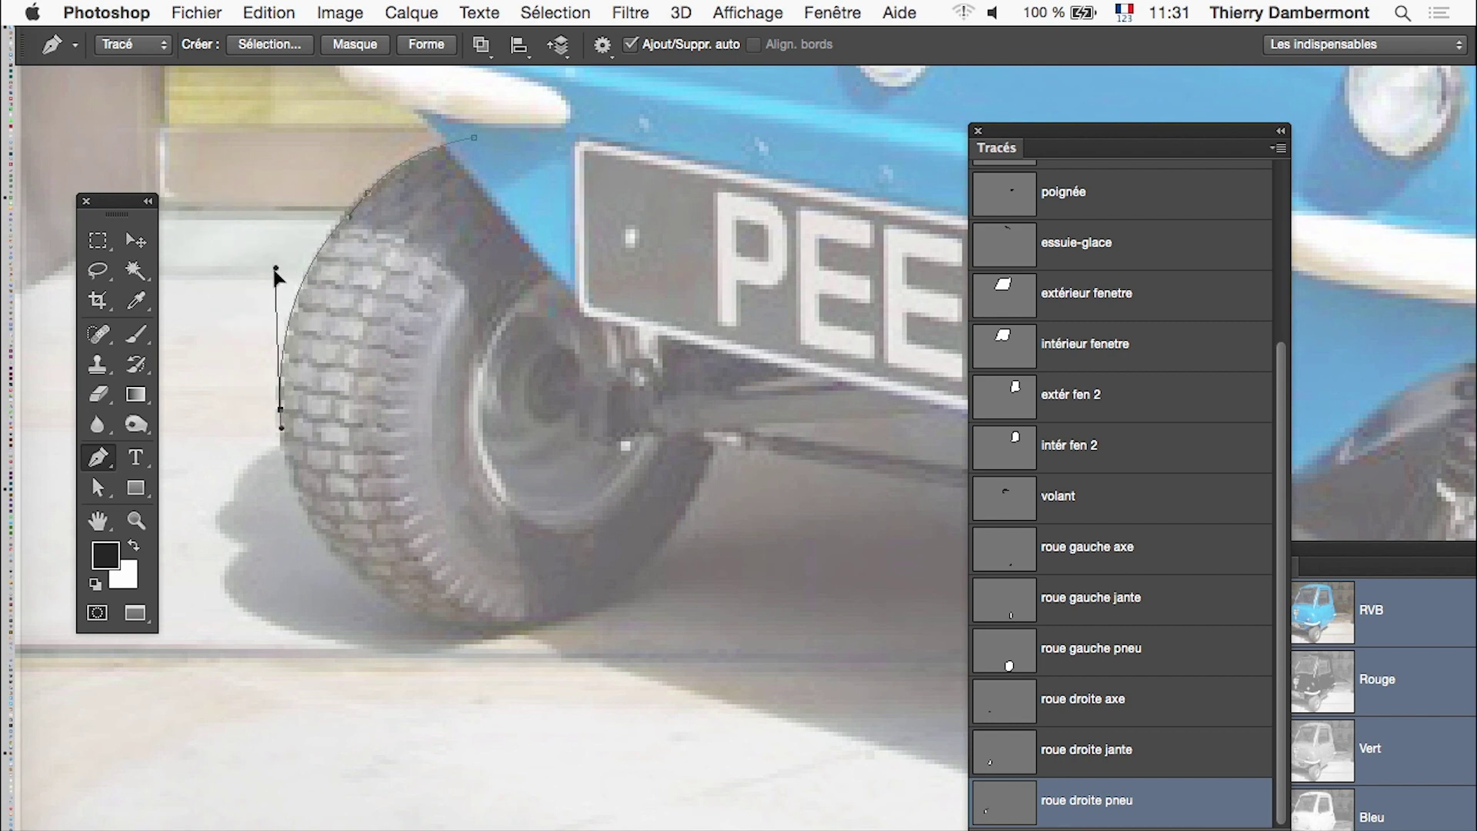
drag(450, 631, 291, 600)
- Extend the tyre outline along its bottom and right side, then close it
drag(627, 586, 581, 634)
drag(723, 414, 718, 493)
super+click(626, 586)
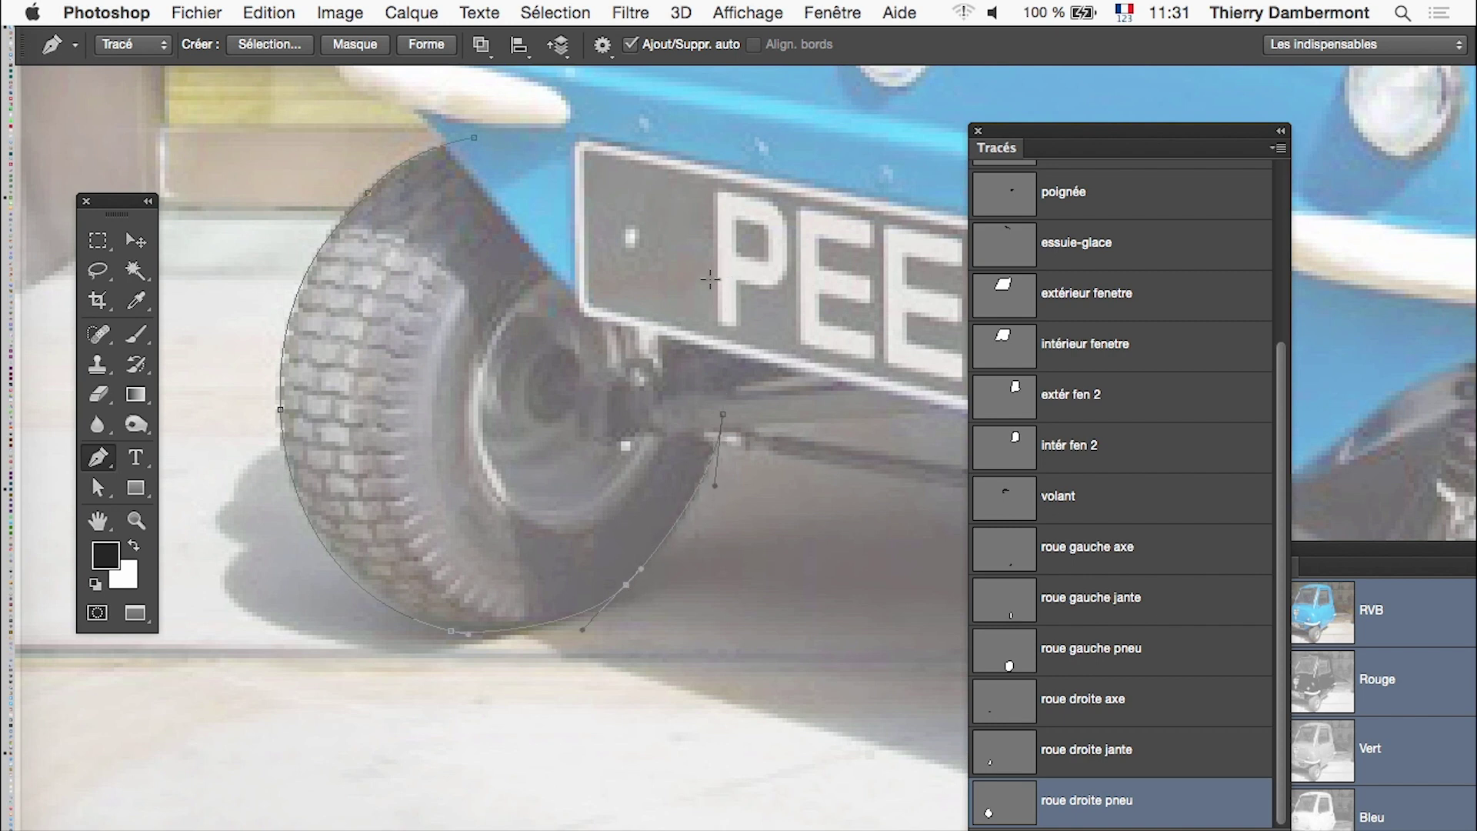
drag(713, 284, 732, 331)
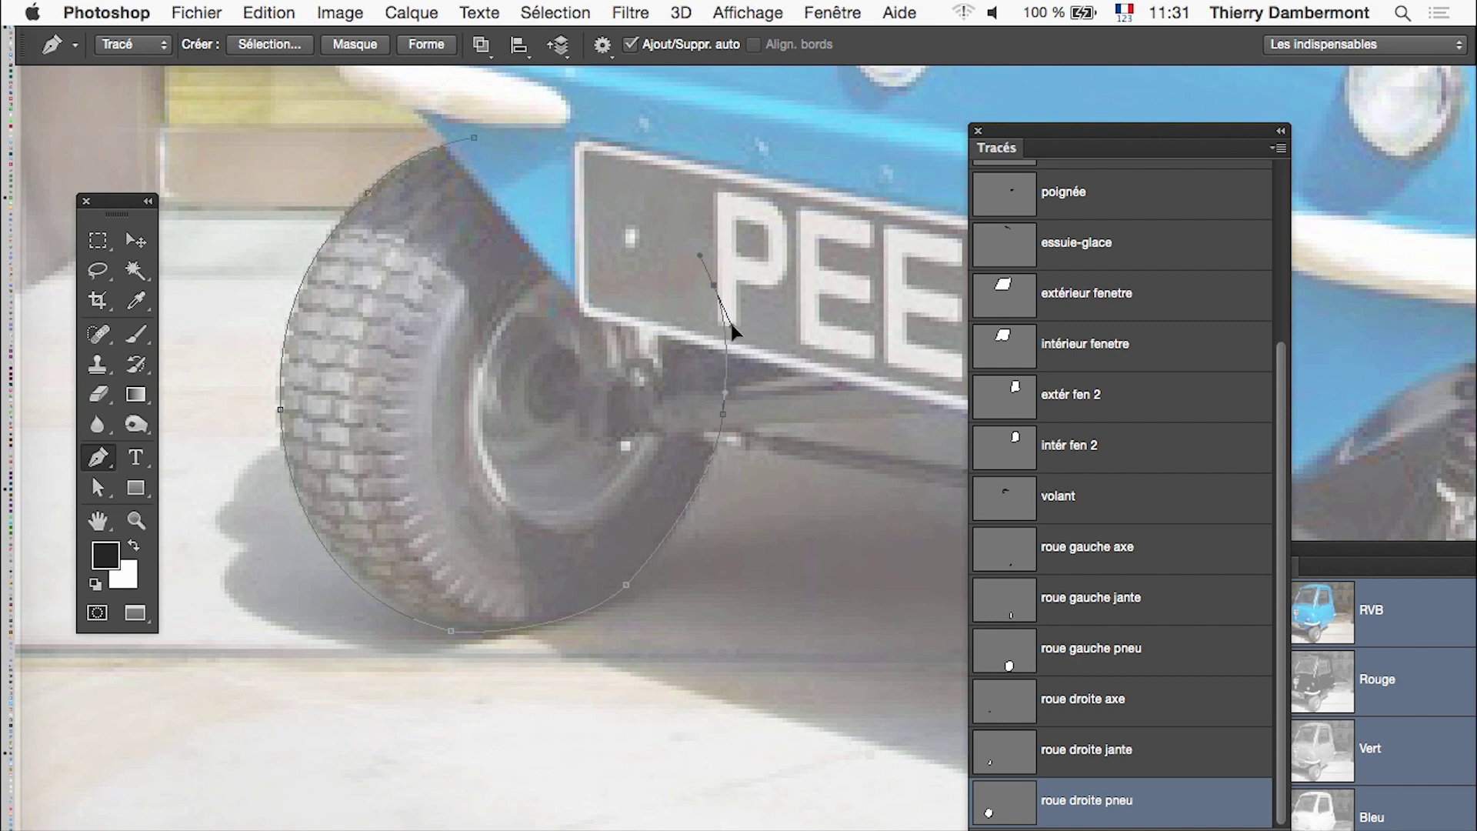
click(474, 138)
click(1221, 829)
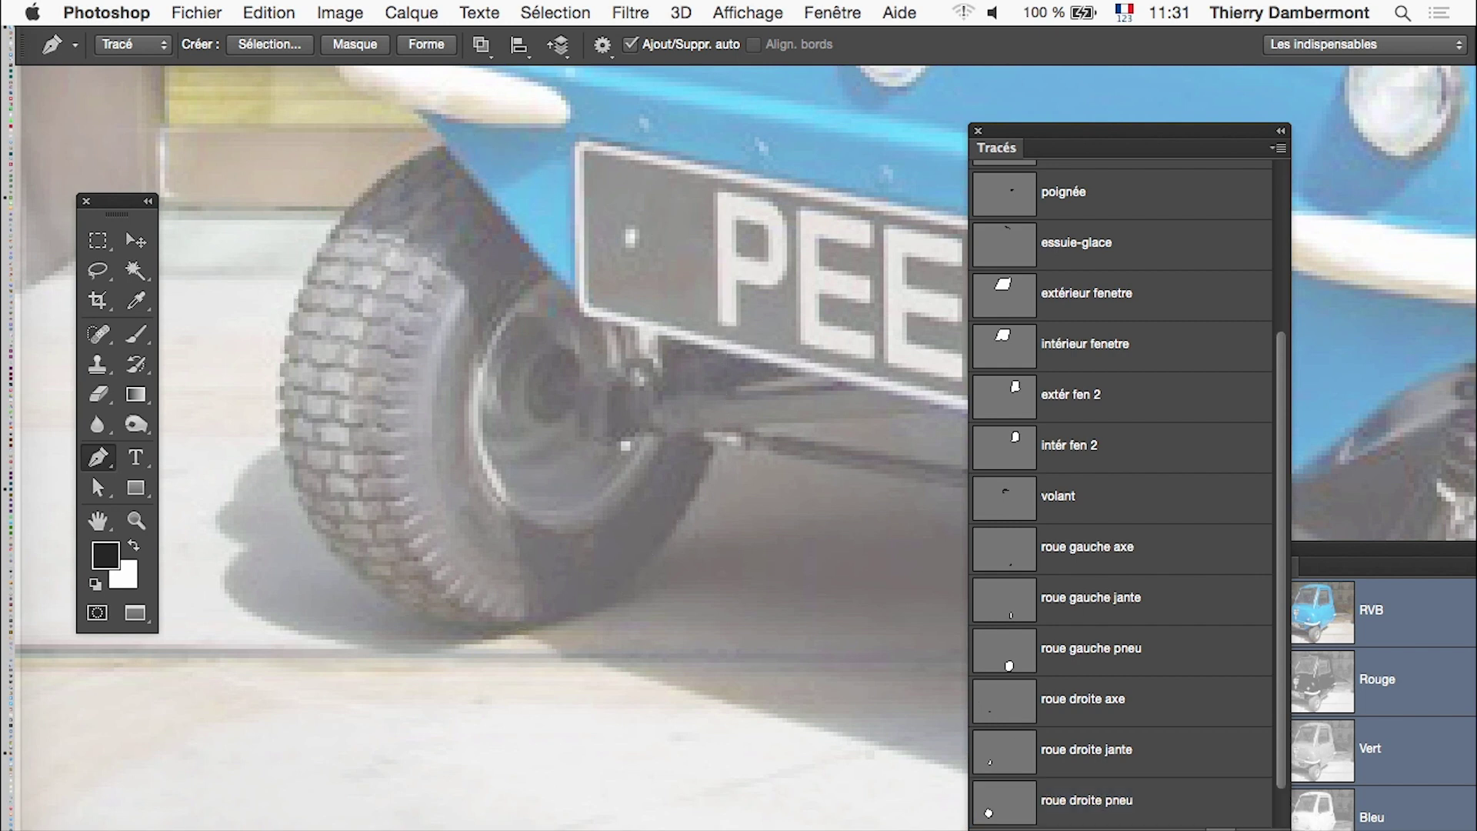
- Rename the new empty path to 'boom par dessus pneu'
double_click(1075, 802)
text(A)
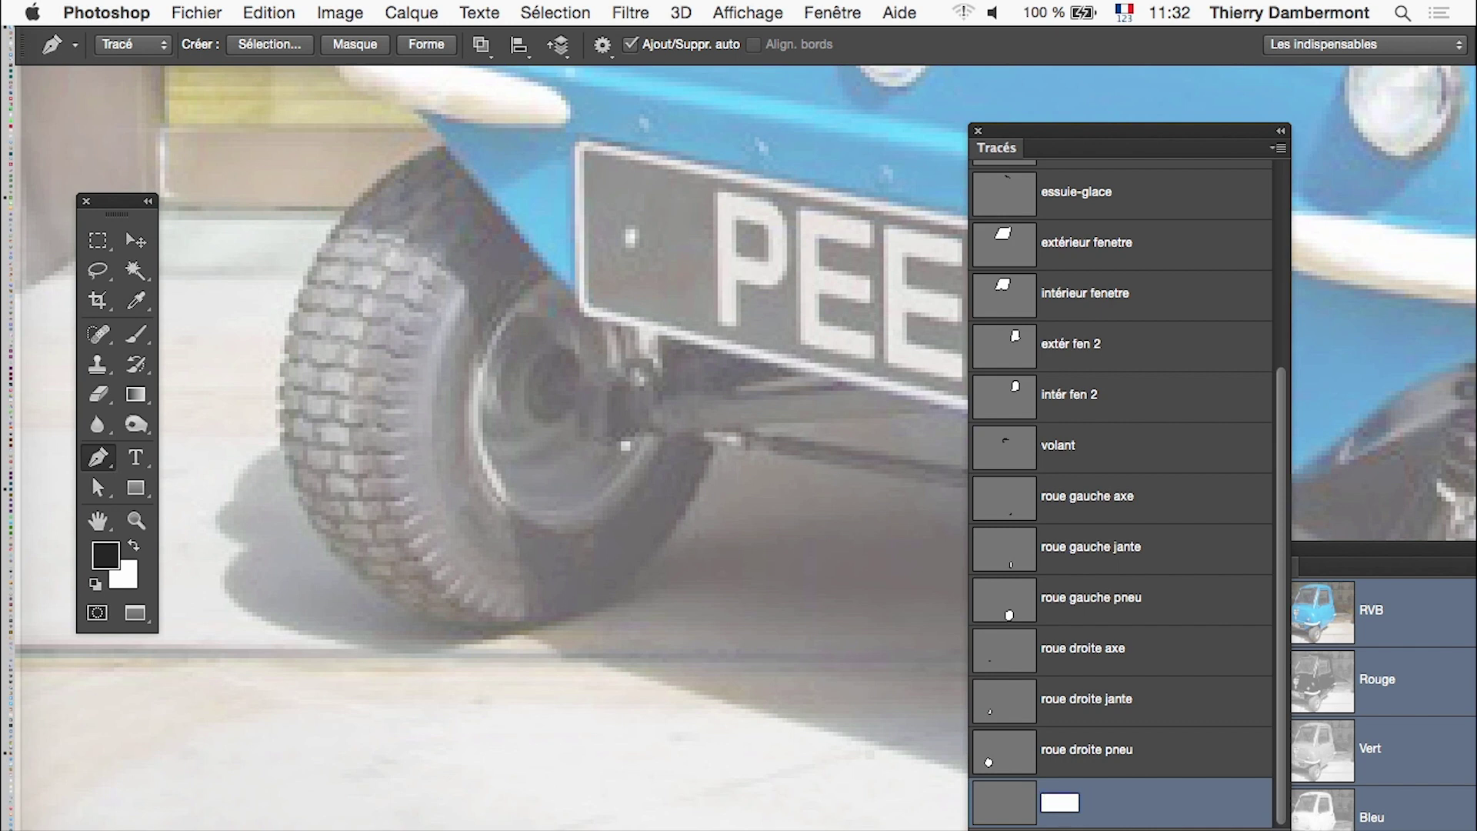
text(m par)
text( dess)
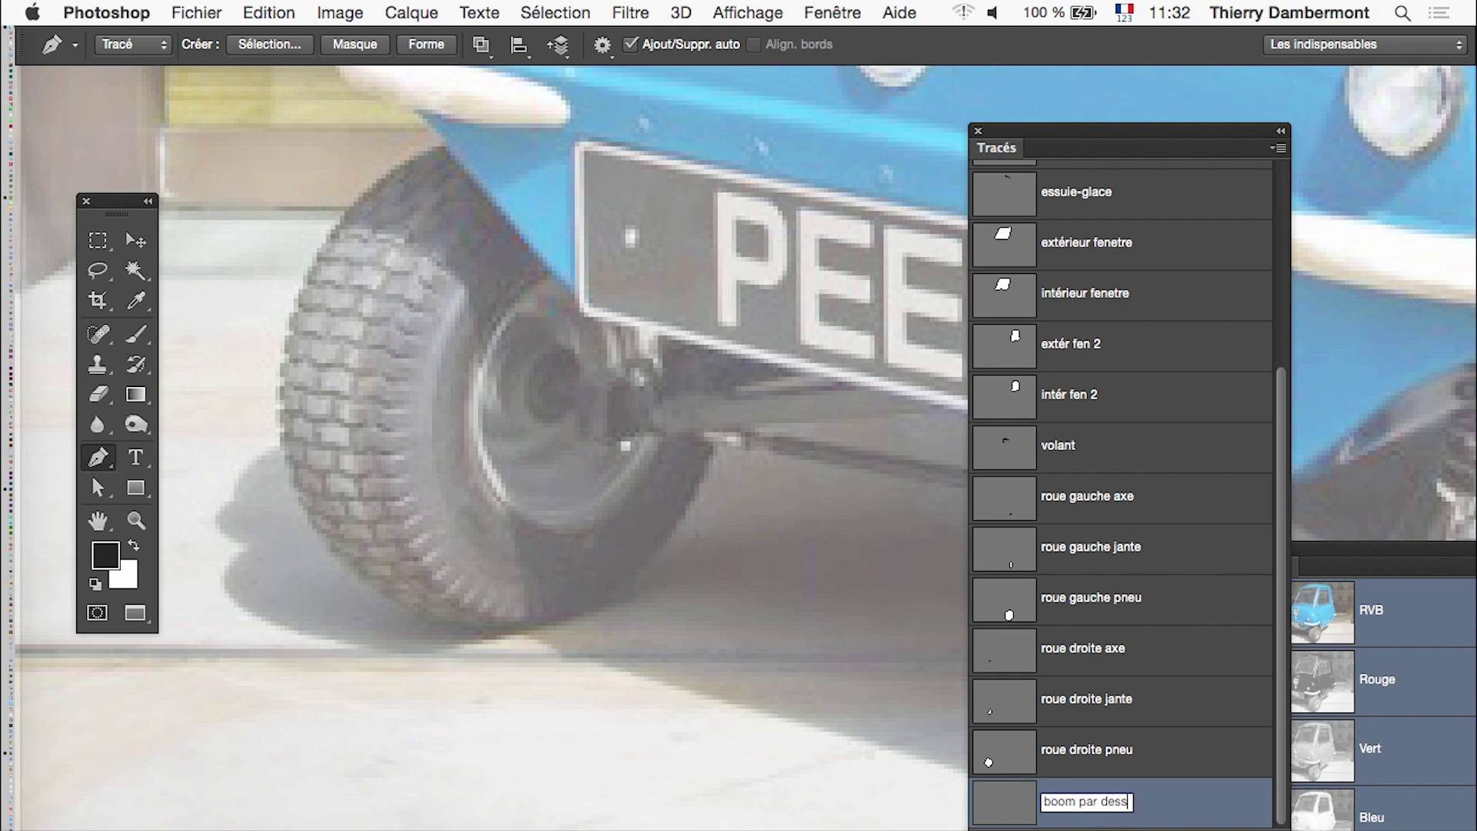
text(us pn)
text(eu)
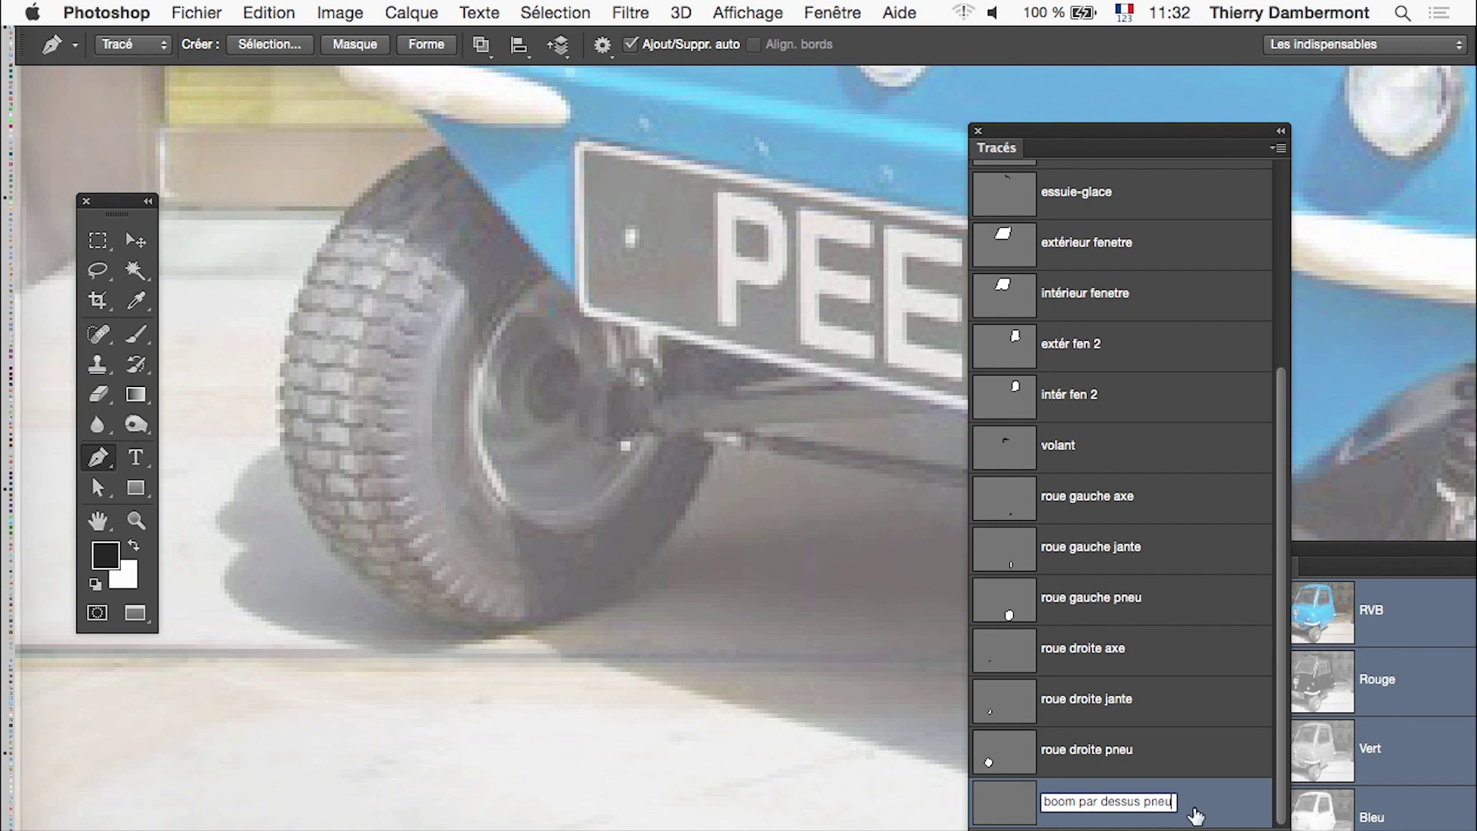
key(Return)
- Draw a closed outline around the suspension arm running from the wheel hub
scroll(722, 541, right, 5)
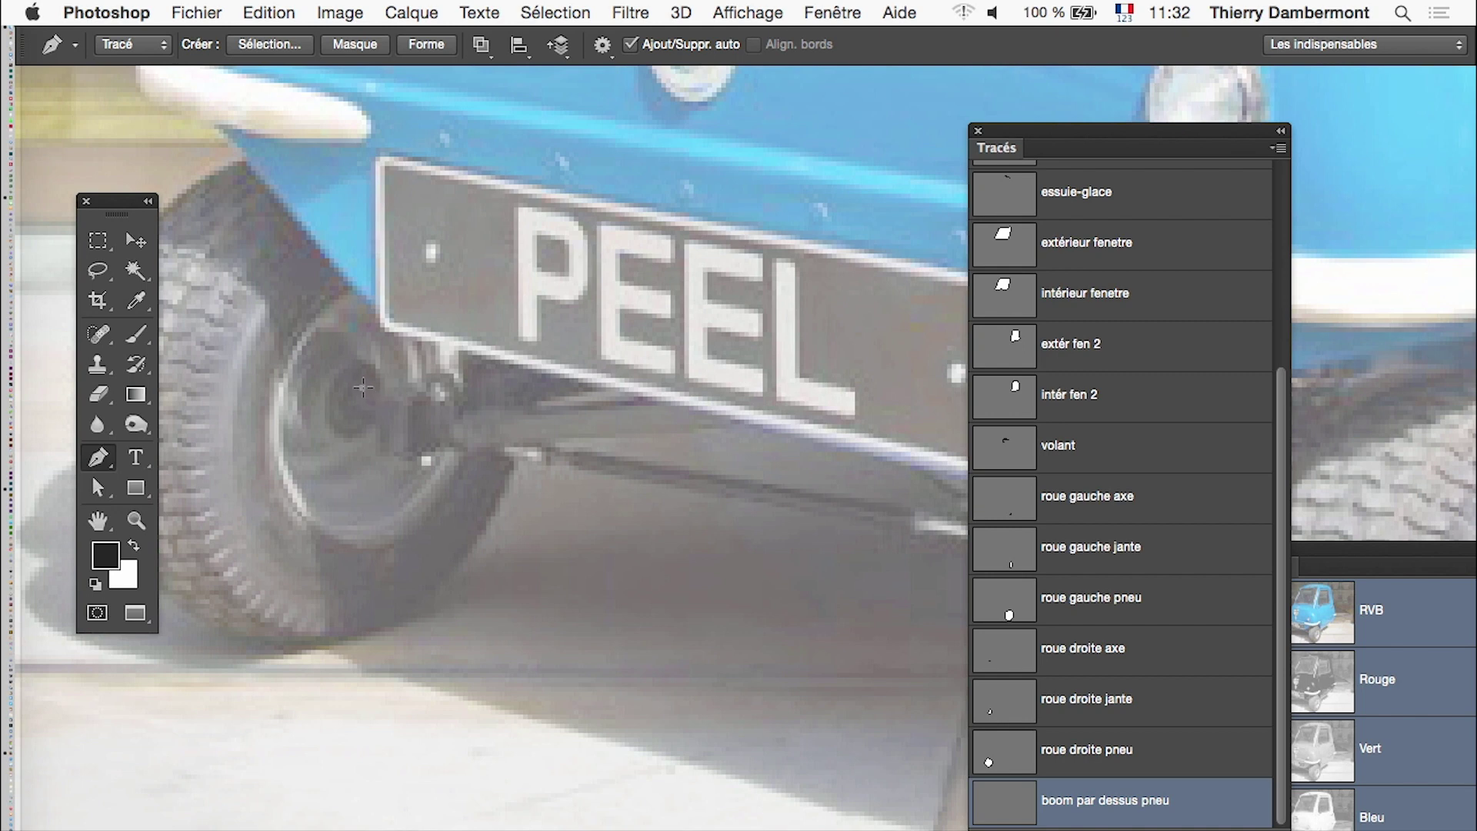
drag(413, 385, 425, 393)
drag(751, 428, 808, 420)
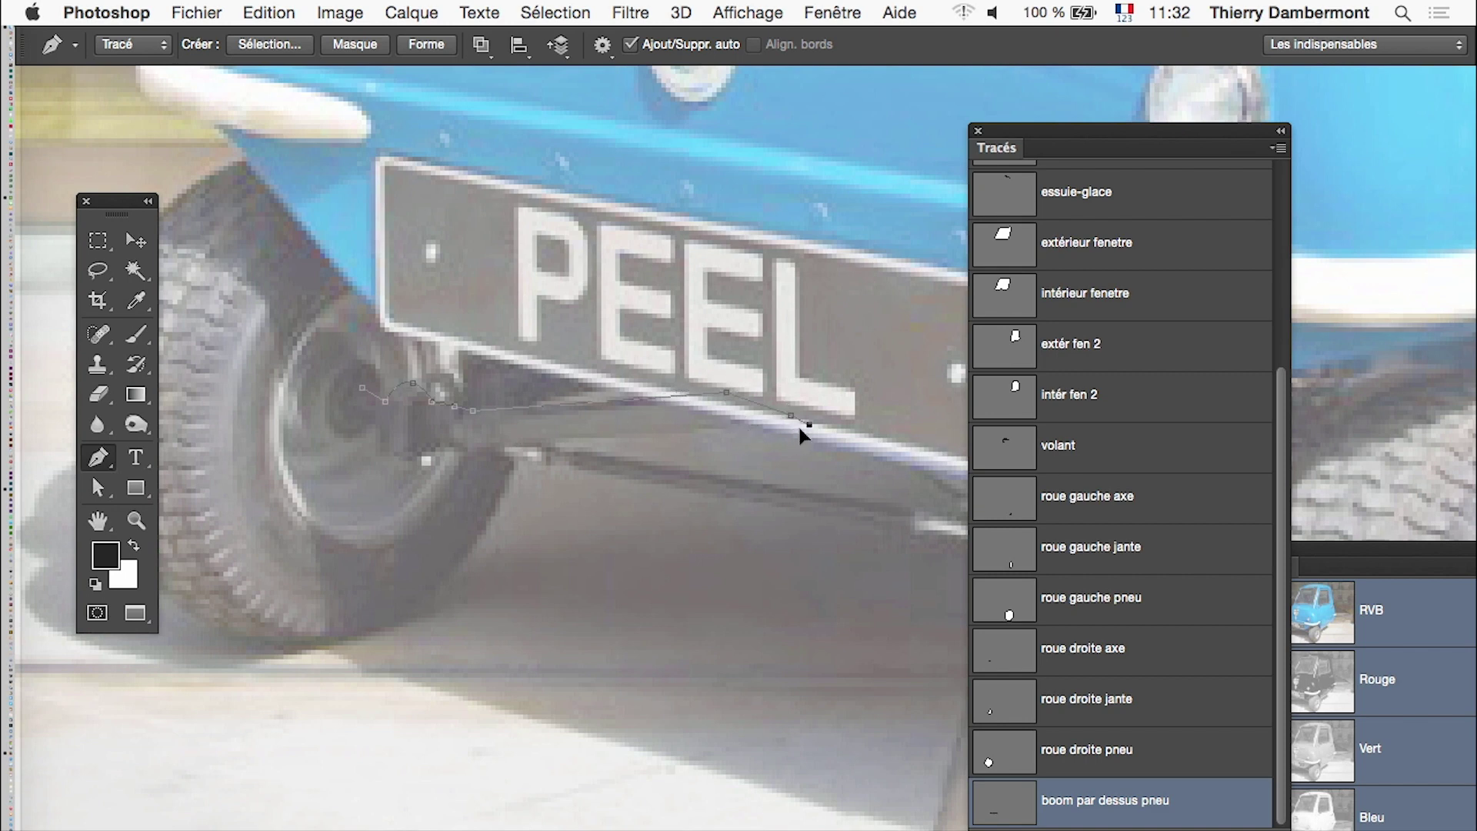
click(472, 446)
drag(346, 396, 374, 397)
ctrl+click(412, 402)
ctrl+click(348, 391)
ctrl+click(397, 497)
- Fit the whole car photo on screen and set the smallest path thumbnail size
key(ctrl+0)
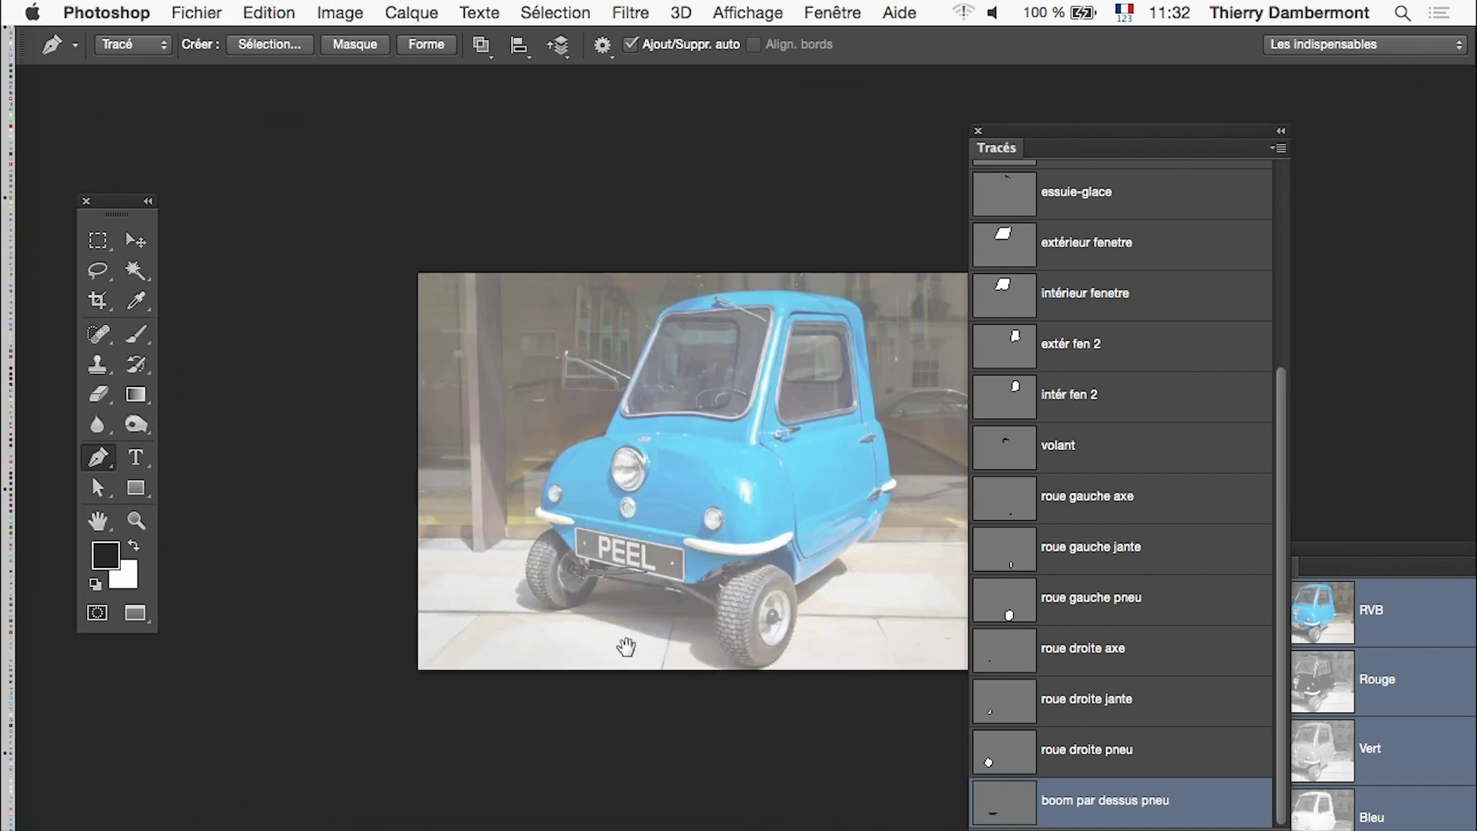
drag(626, 645, 511, 603)
scroll(1185, 781, up, 5)
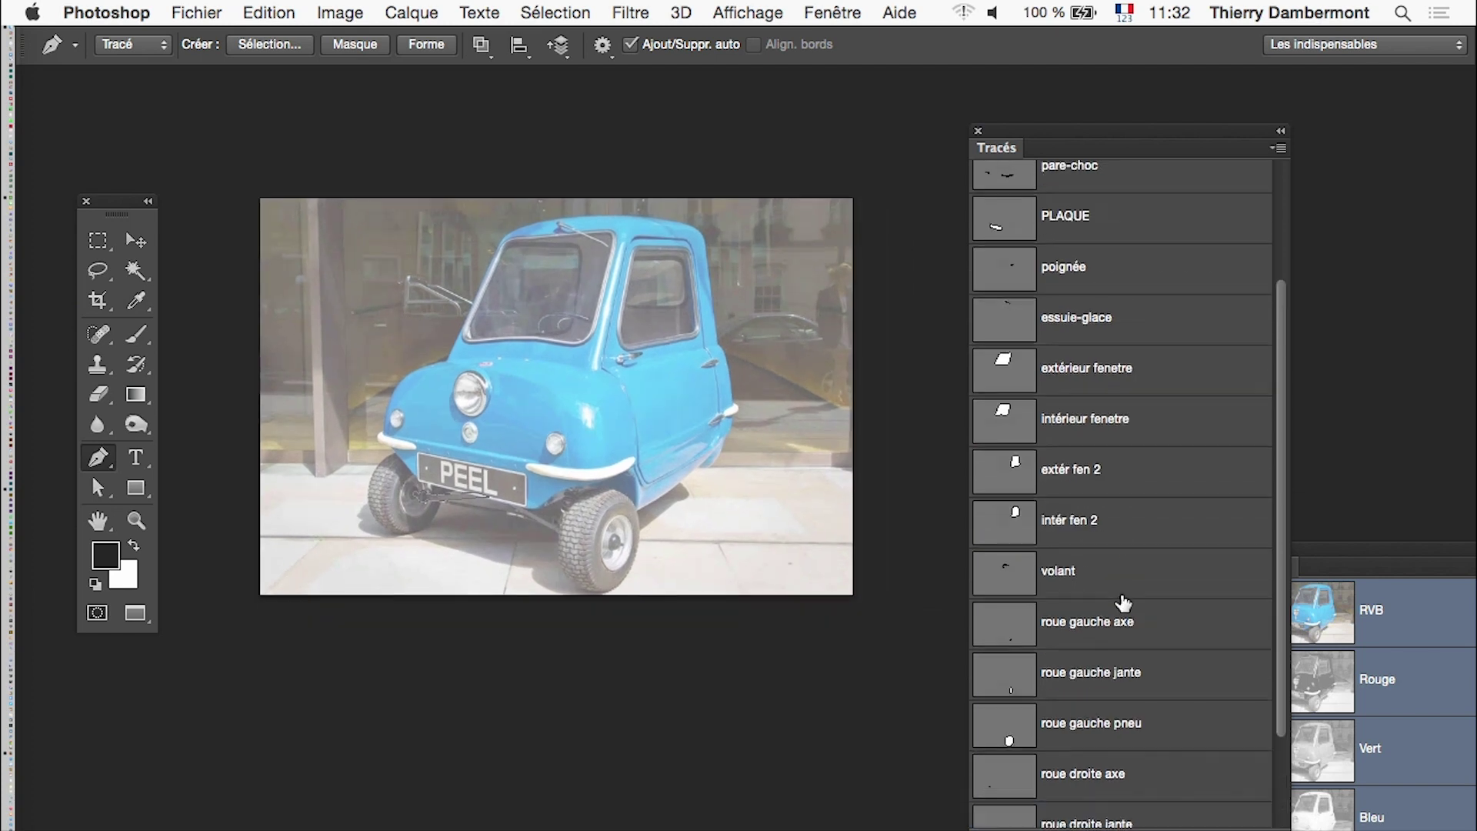
click(1279, 148)
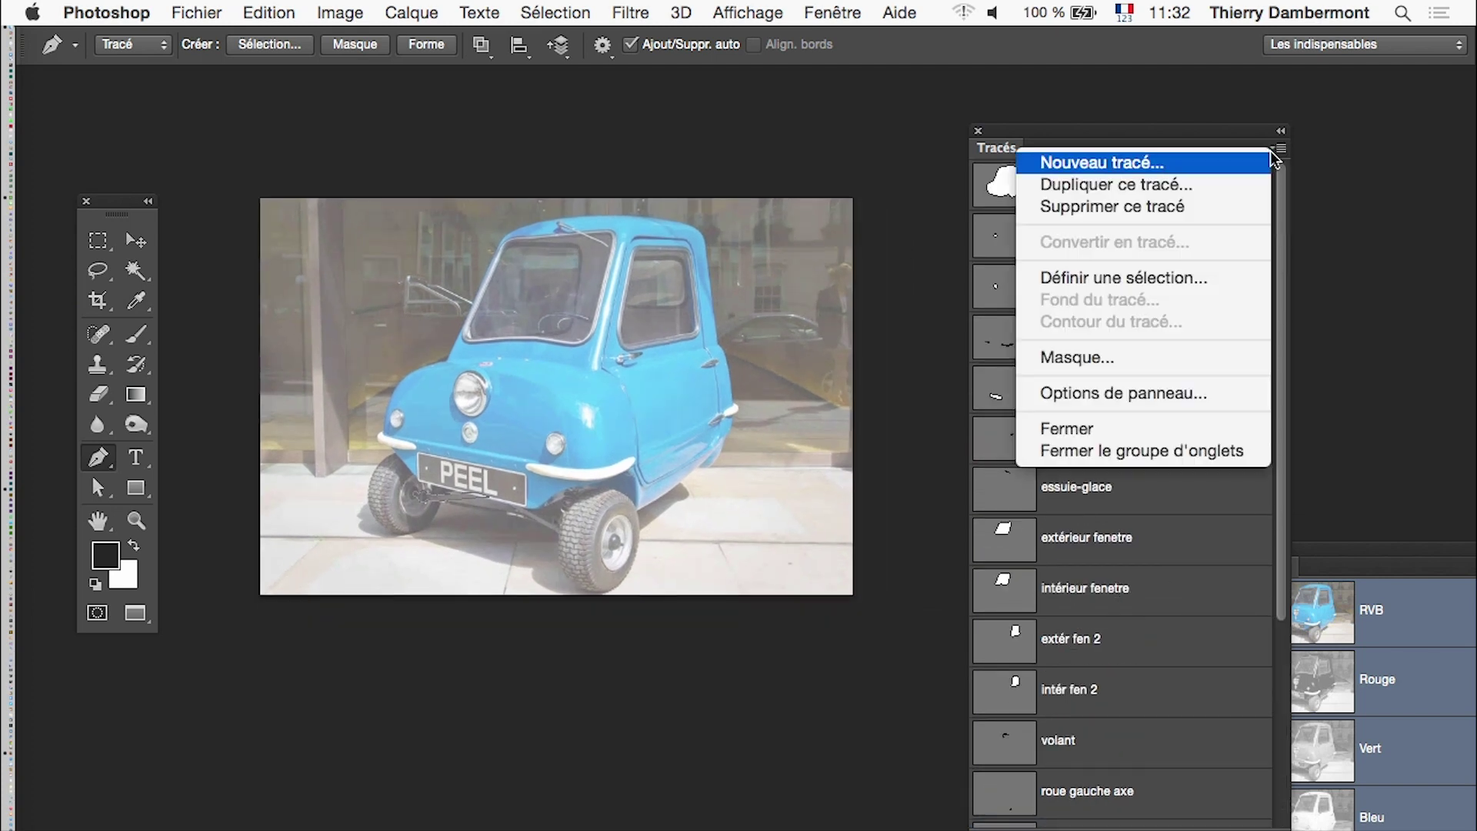
click(1125, 394)
click(935, 387)
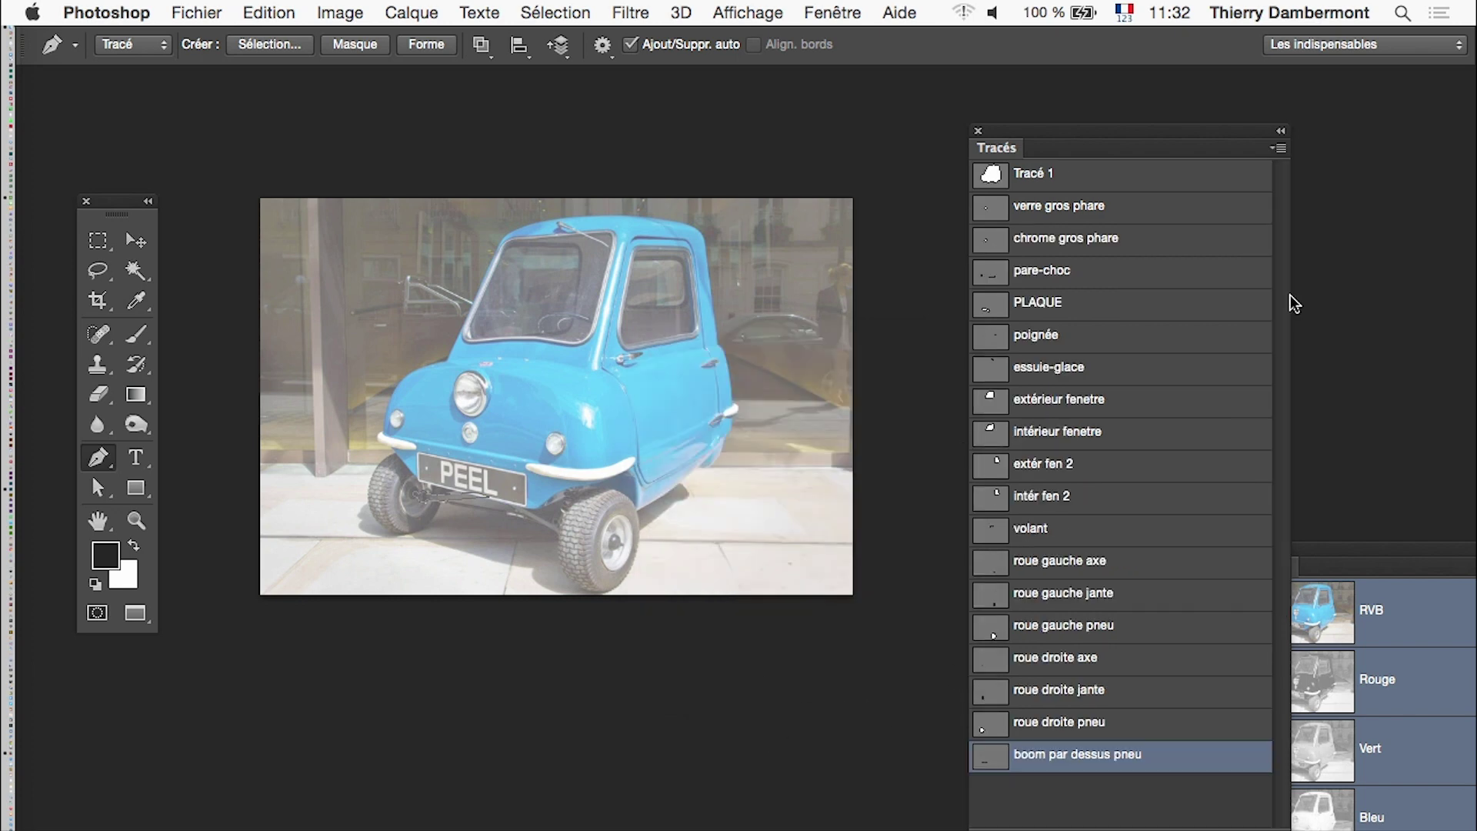
- Recheck the Paths panel options without changes, then switch applications with Cmd+Tab
click(1279, 148)
click(1123, 396)
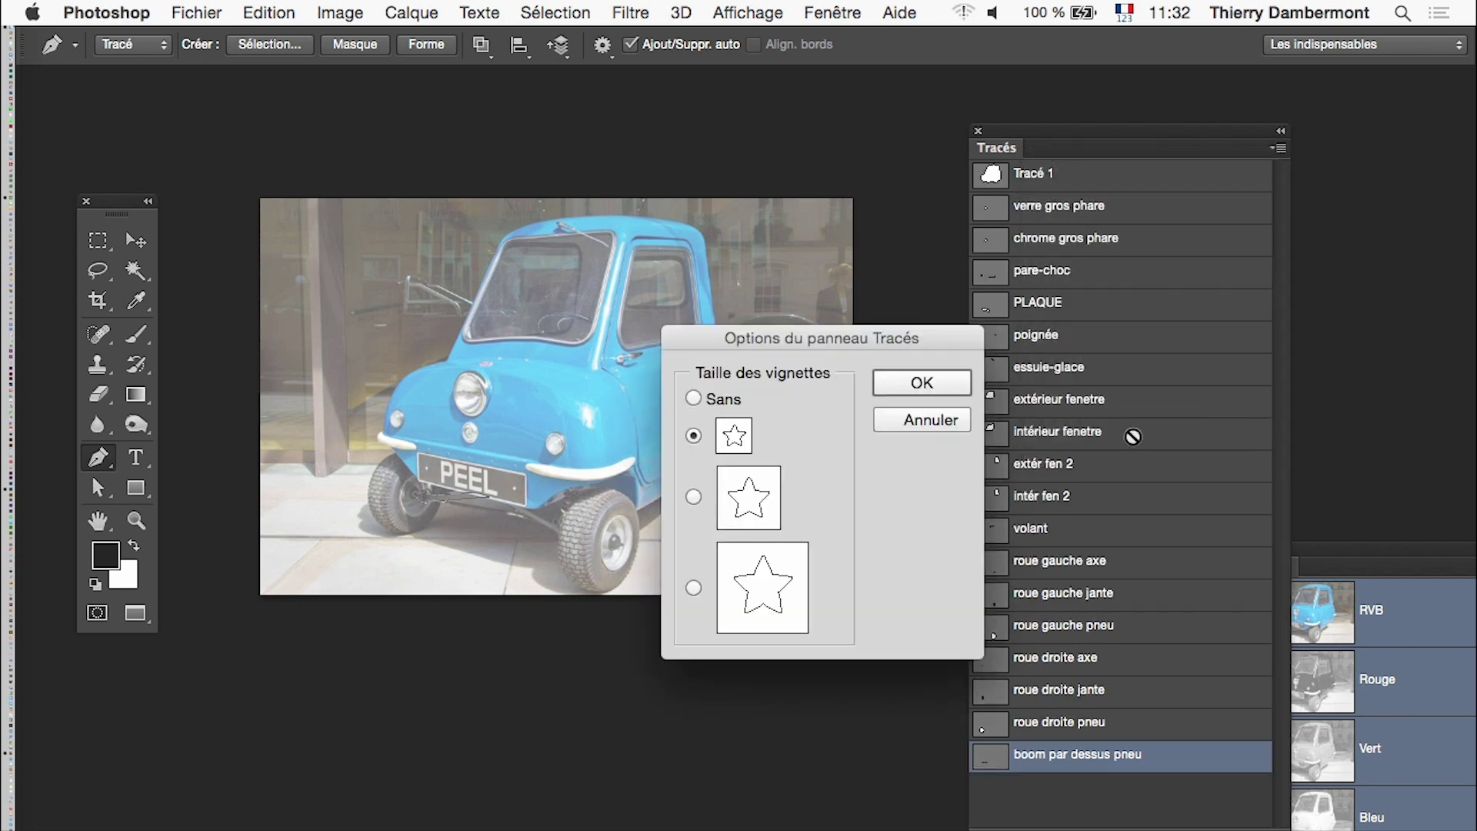
click(890, 385)
click(196, 12)
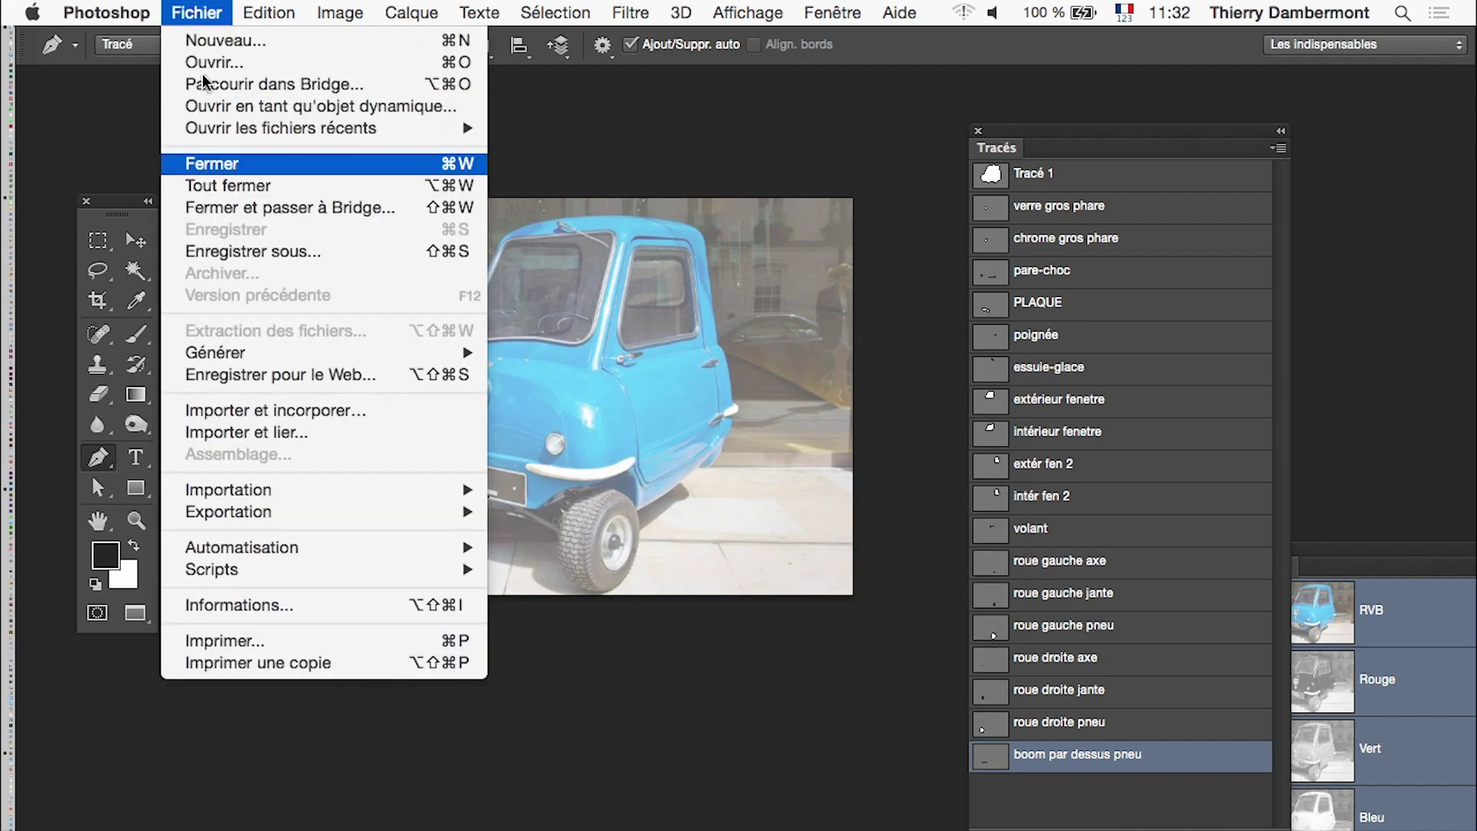
click(689, 444)
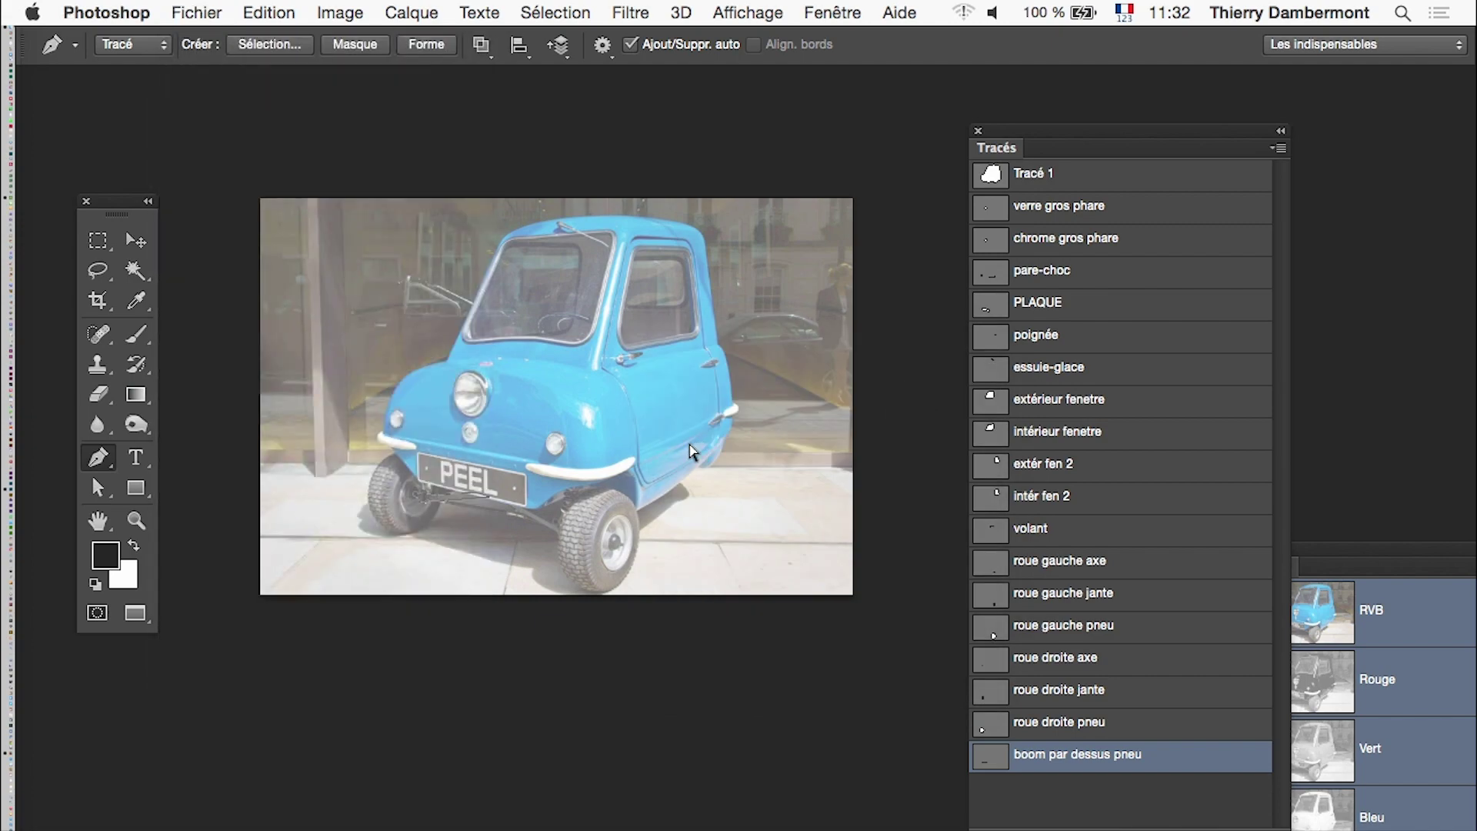
key(super+Tab)
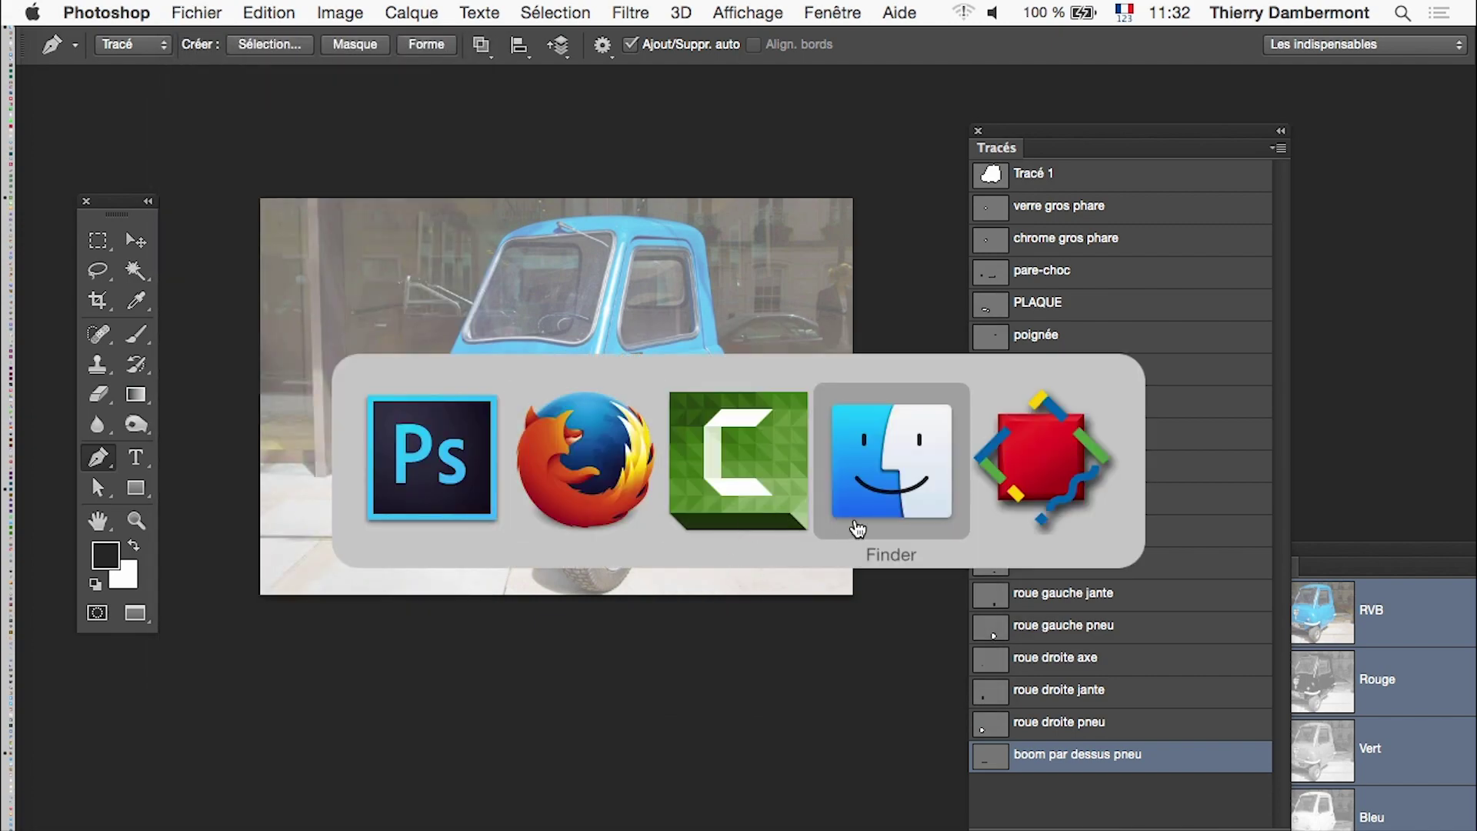
- Show the Photoshop jour 3 folder as a list in a new Finder window
click(857, 521)
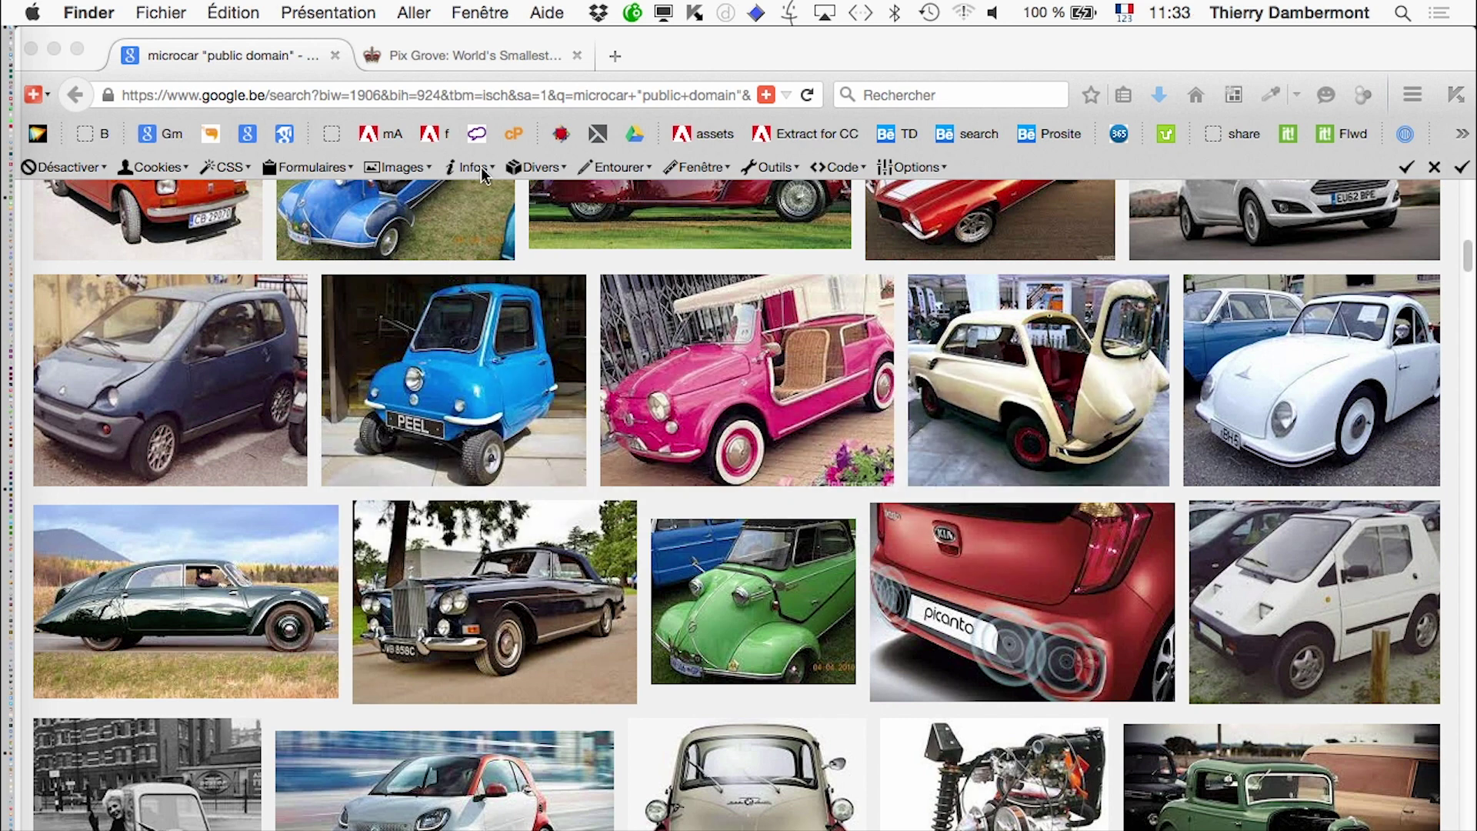
click(146, 12)
click(170, 38)
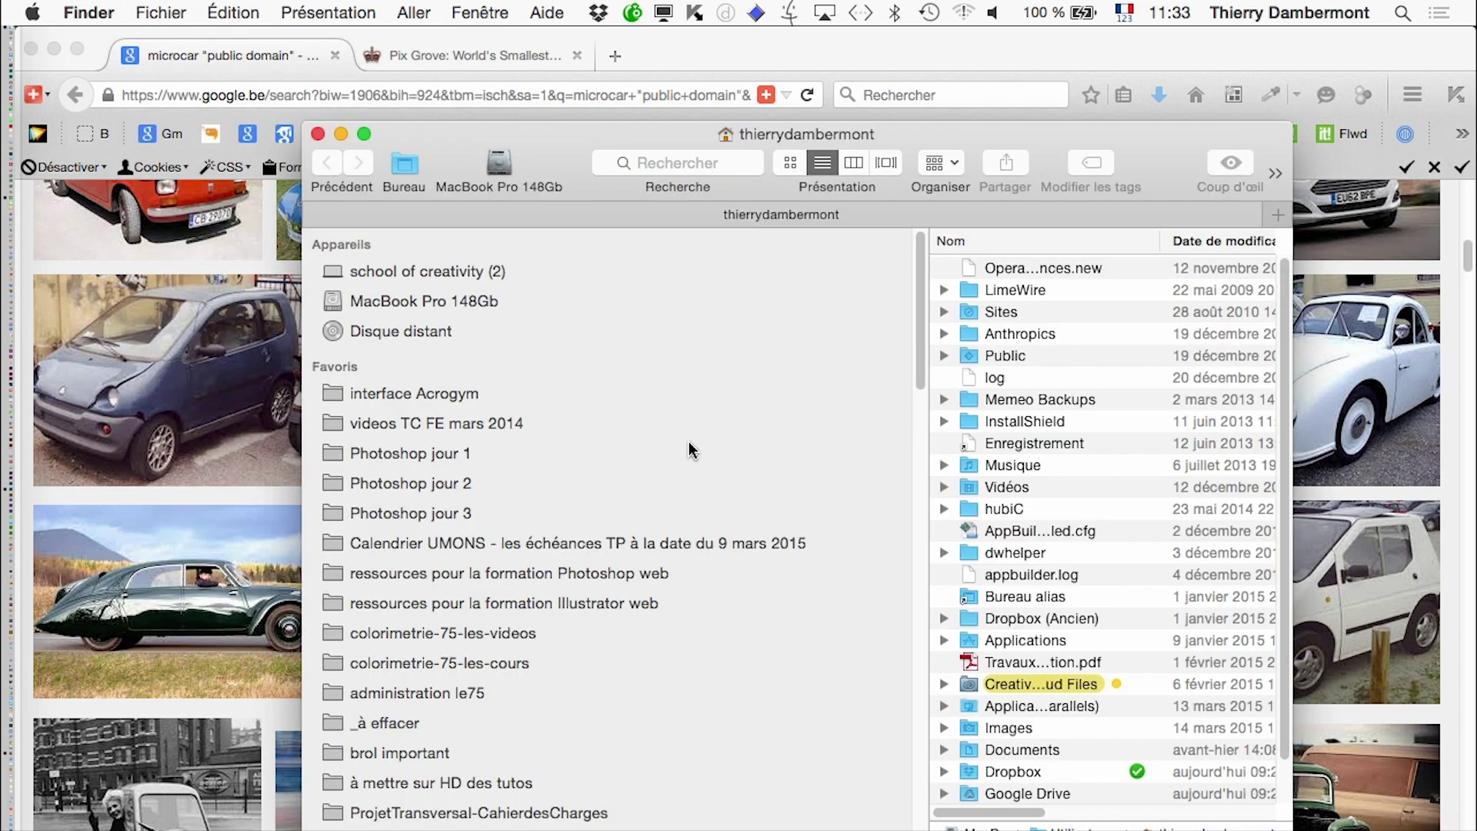
click(446, 514)
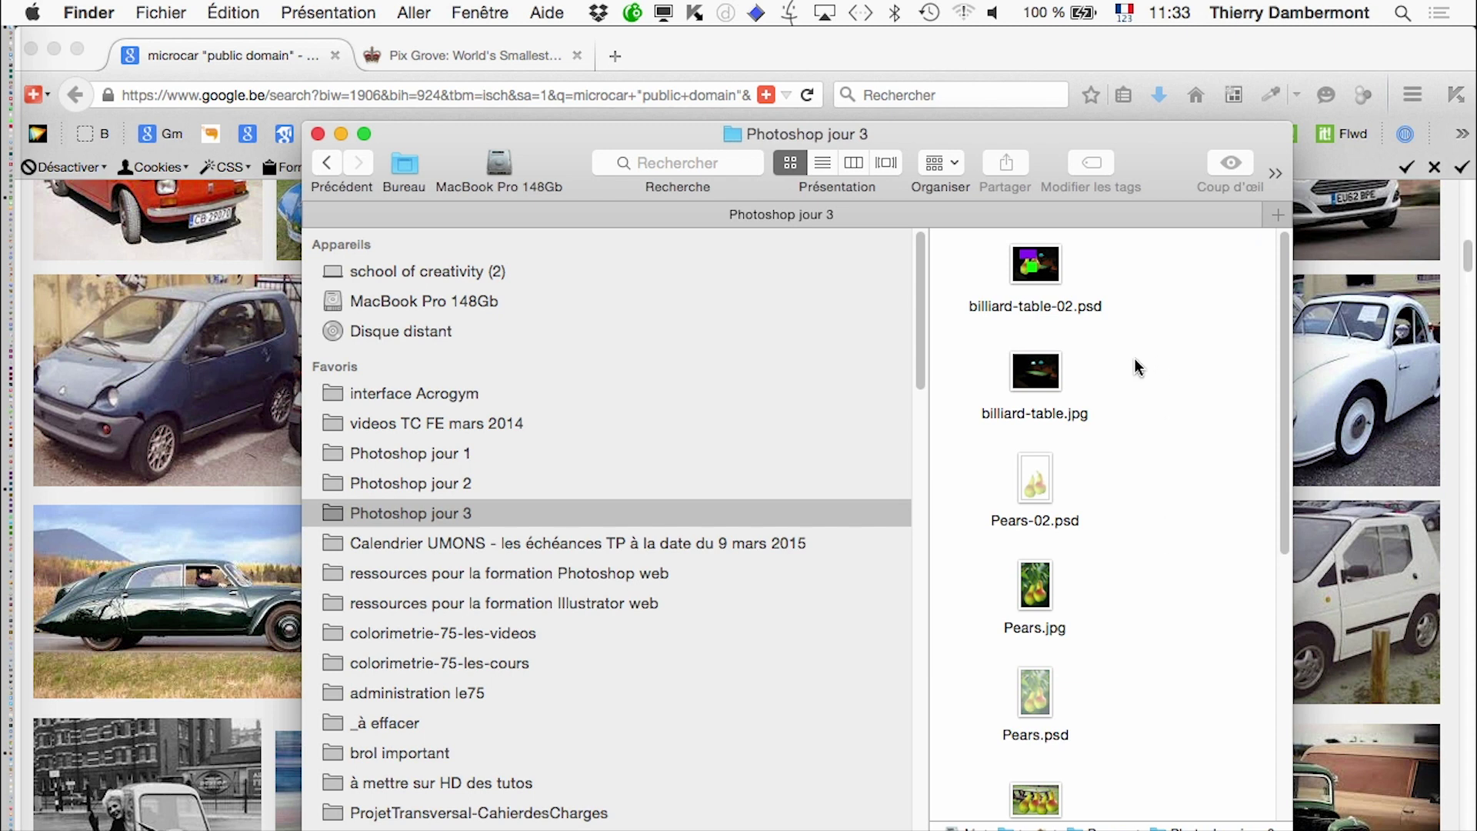
click(823, 162)
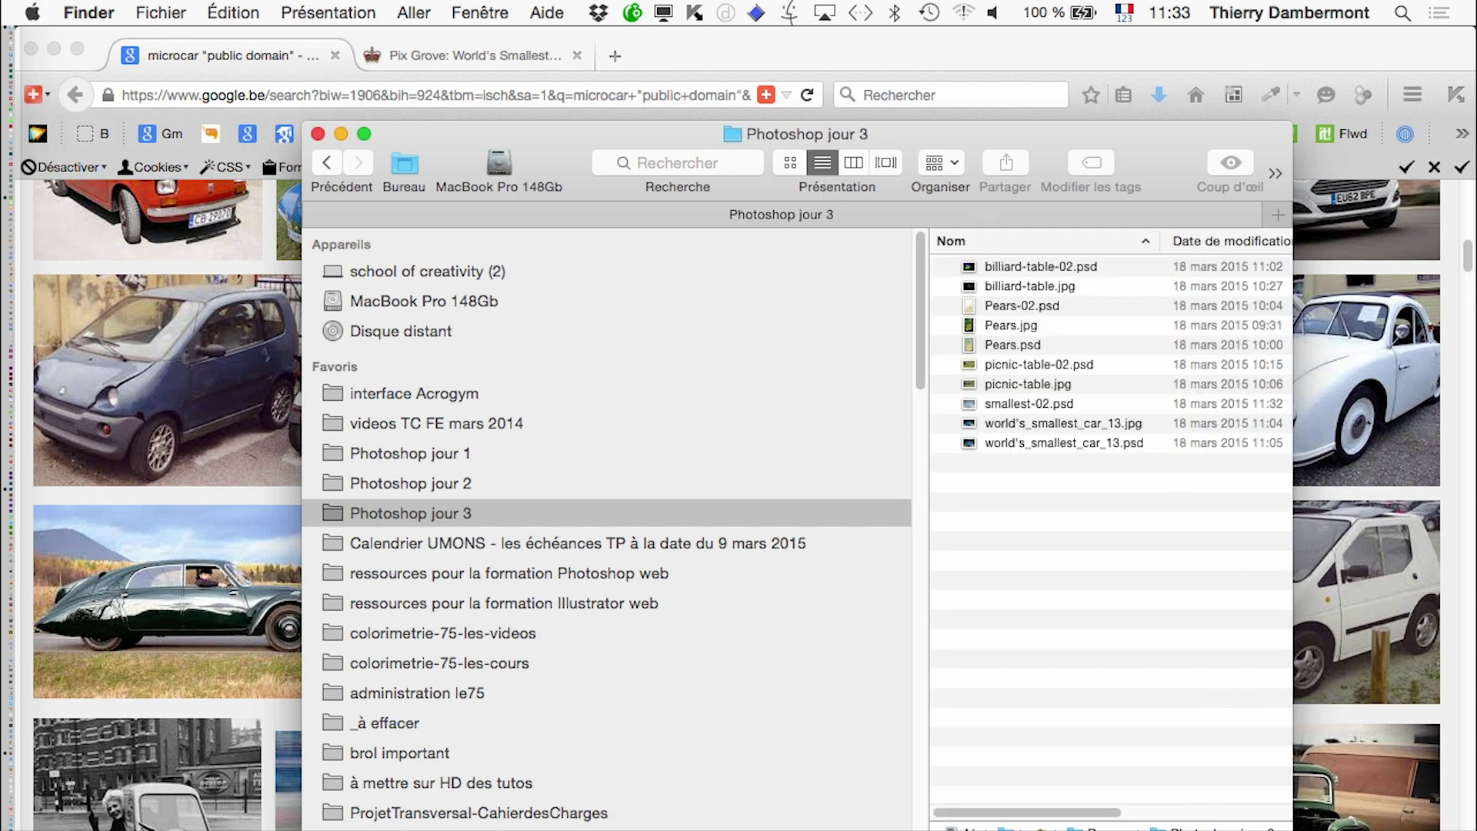
- Select smallest-02.psd and bring up the Connect to Server window
click(1151, 445)
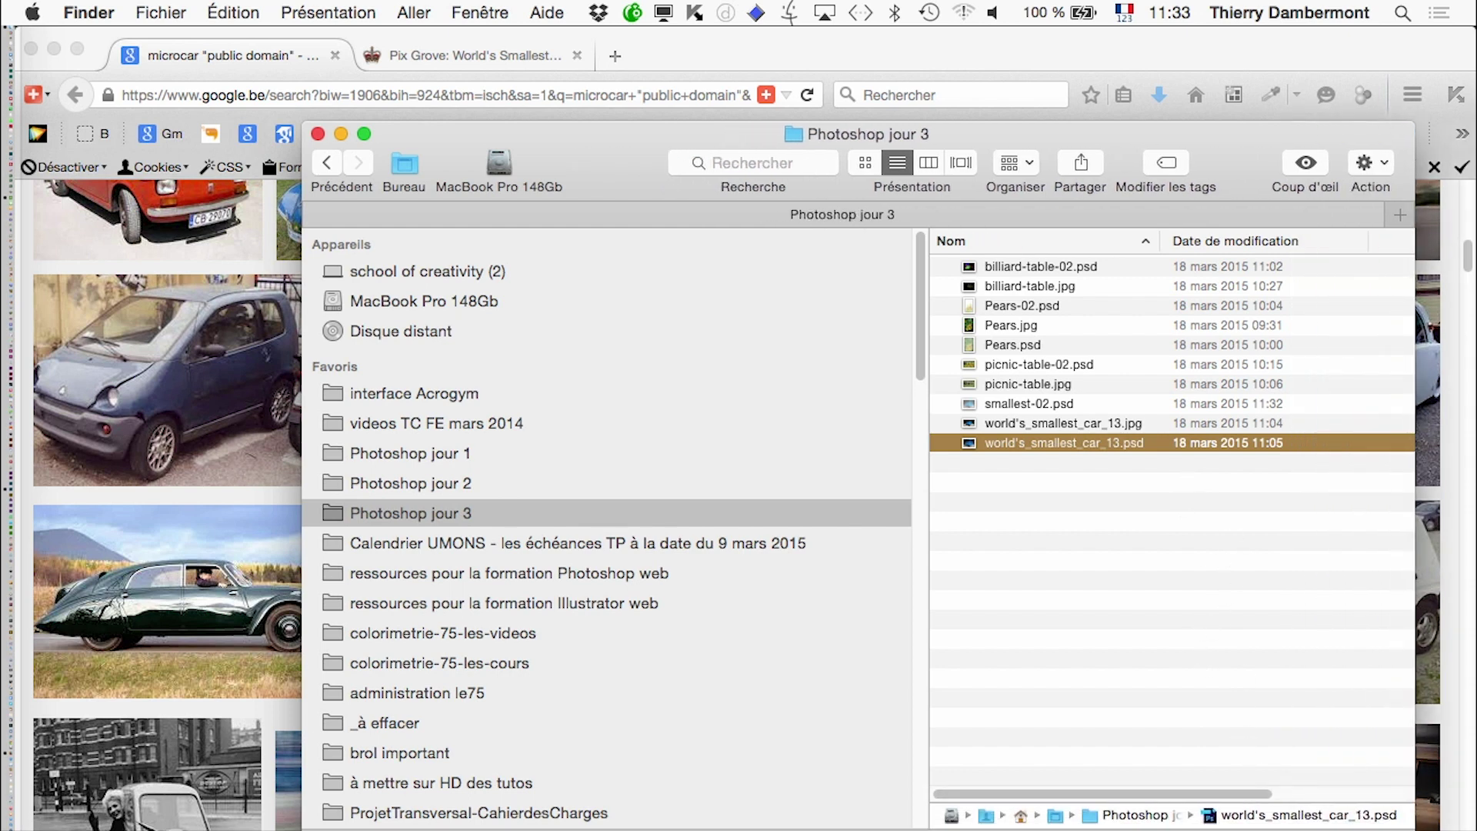
click(1292, 665)
click(1055, 406)
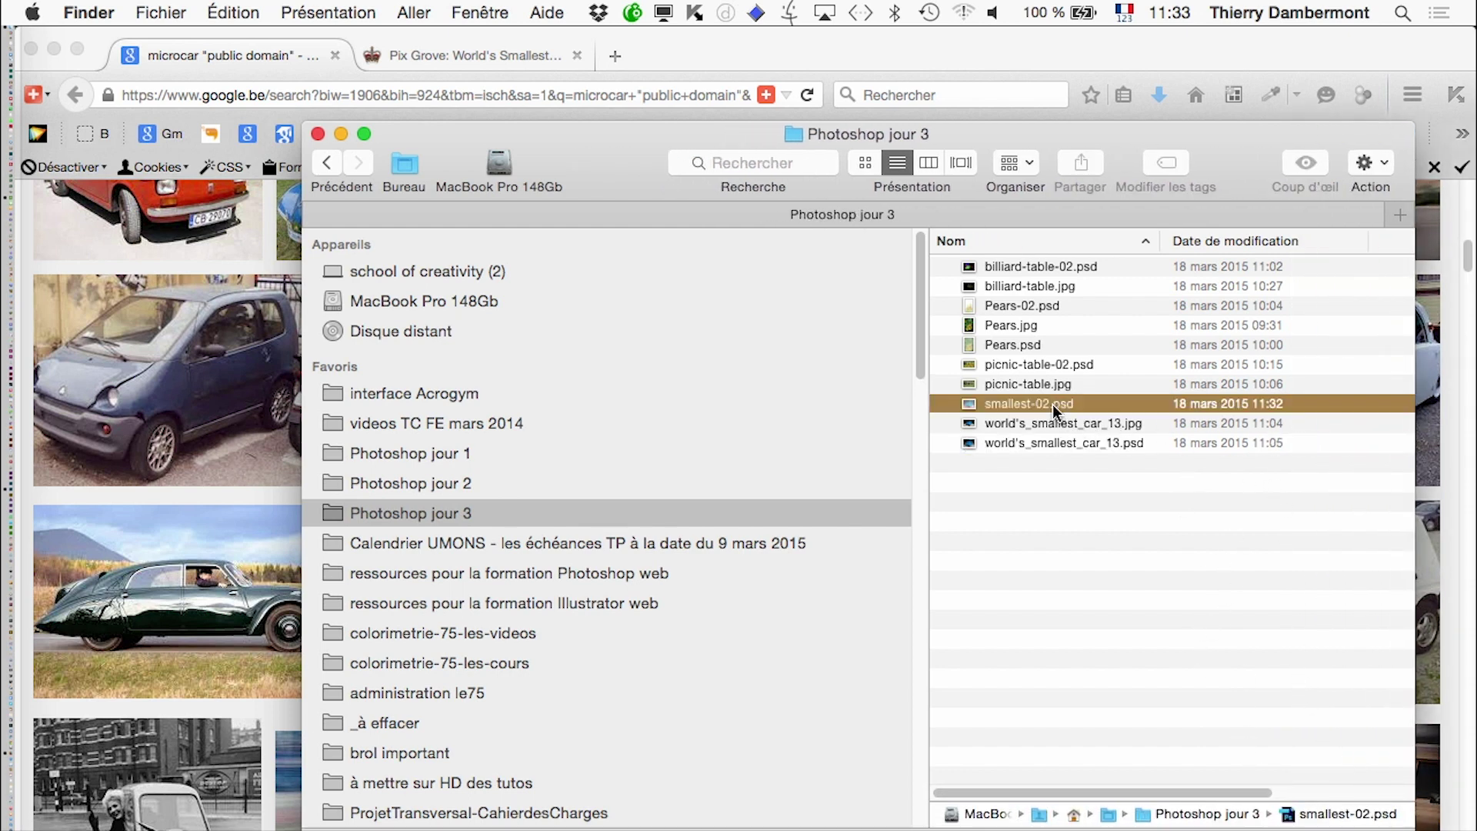
right_click(1052, 404)
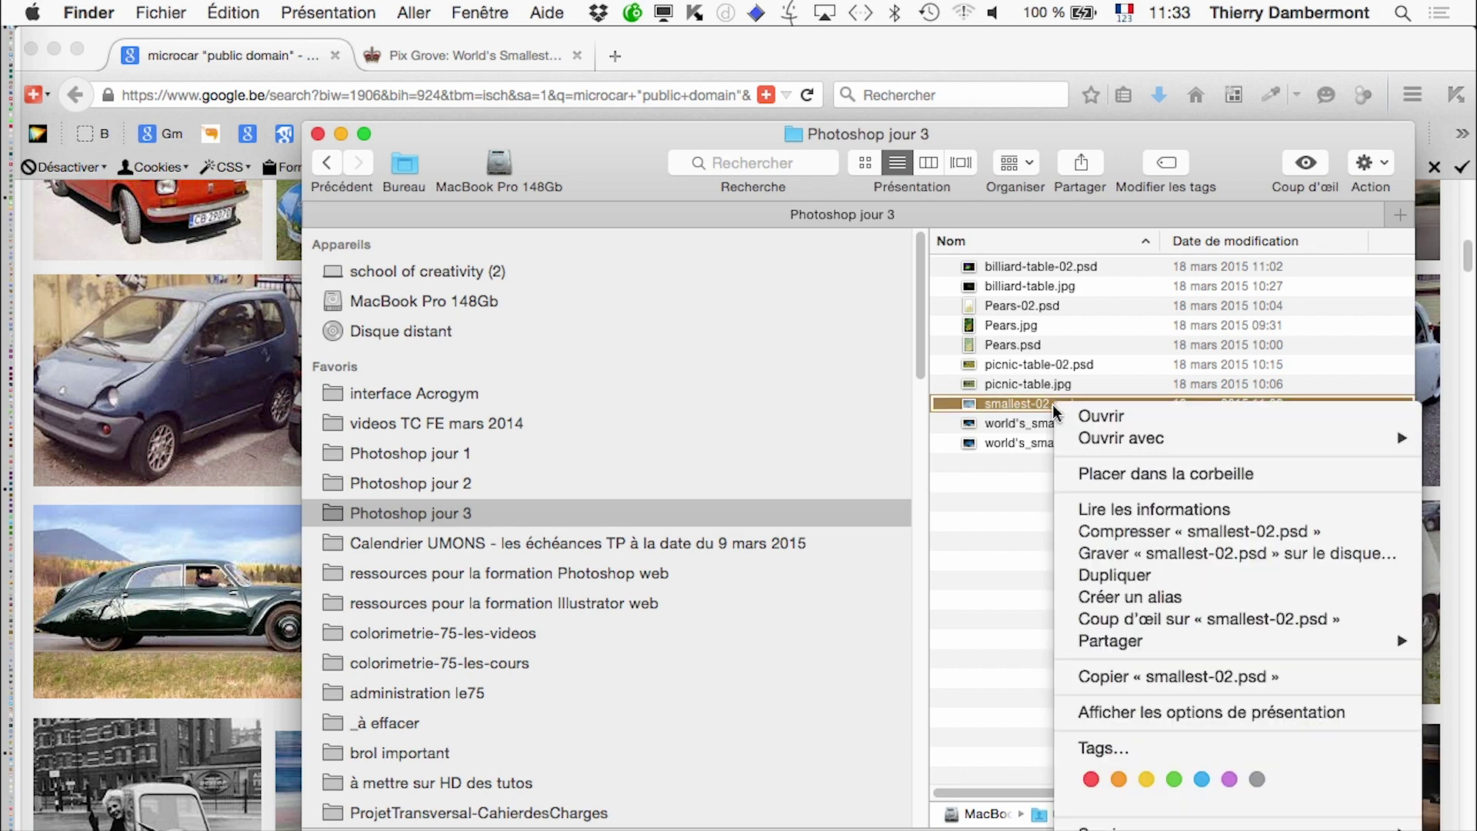
click(995, 505)
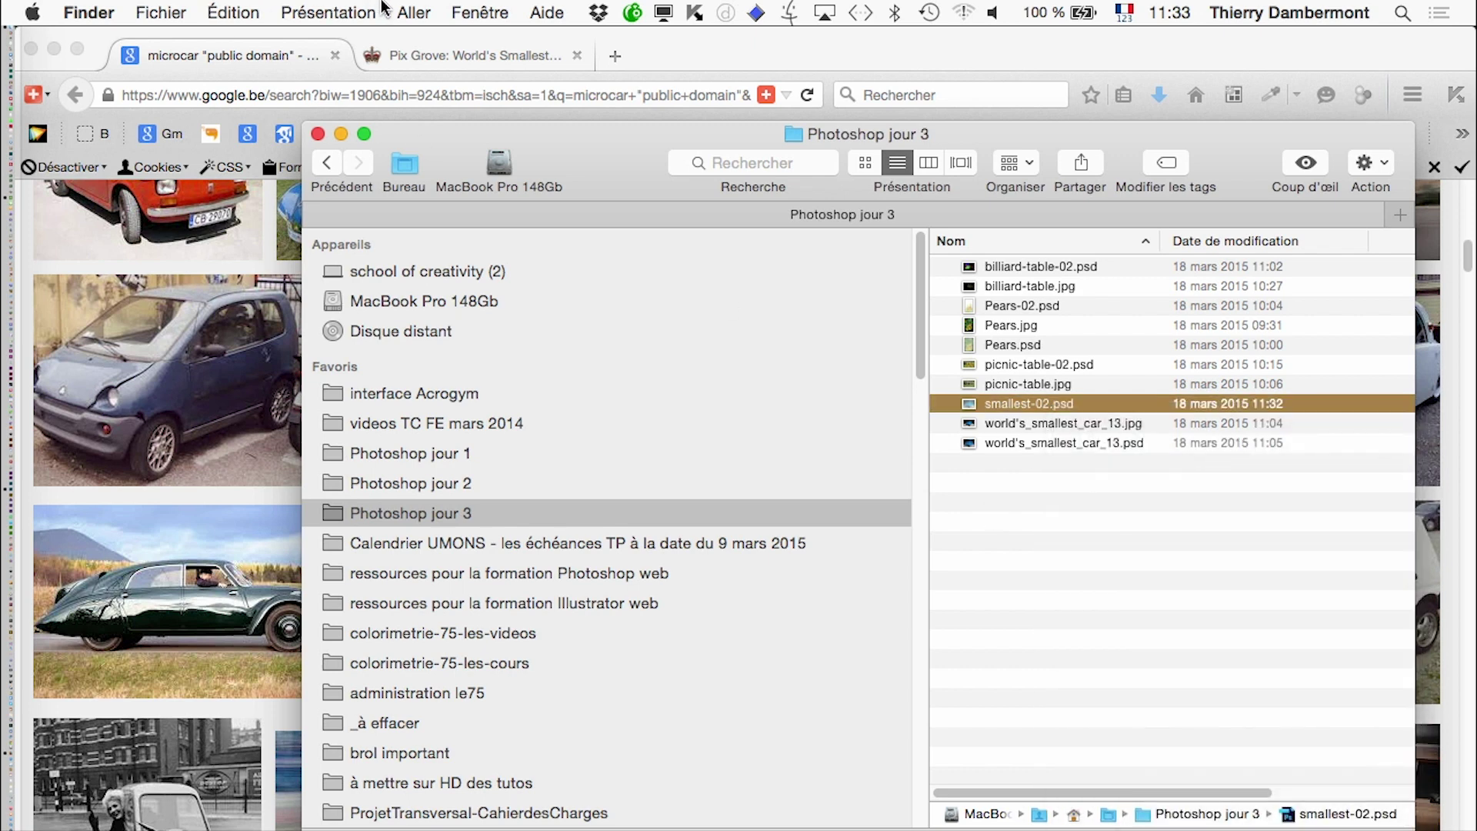
click(412, 12)
click(482, 464)
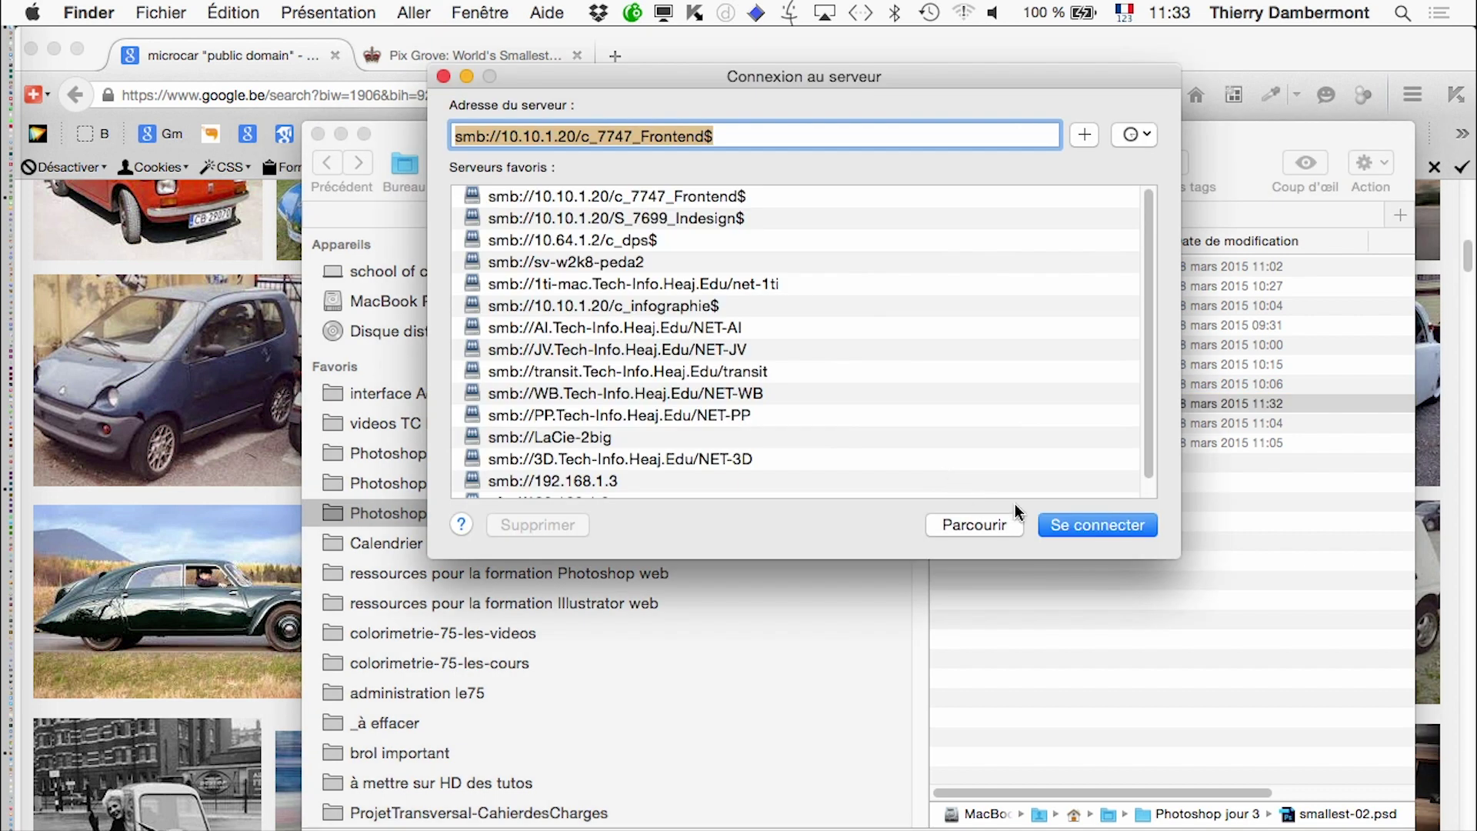
- Connect to the c_7747_Frontend$ share and expand its Student folder in list view
click(1097, 519)
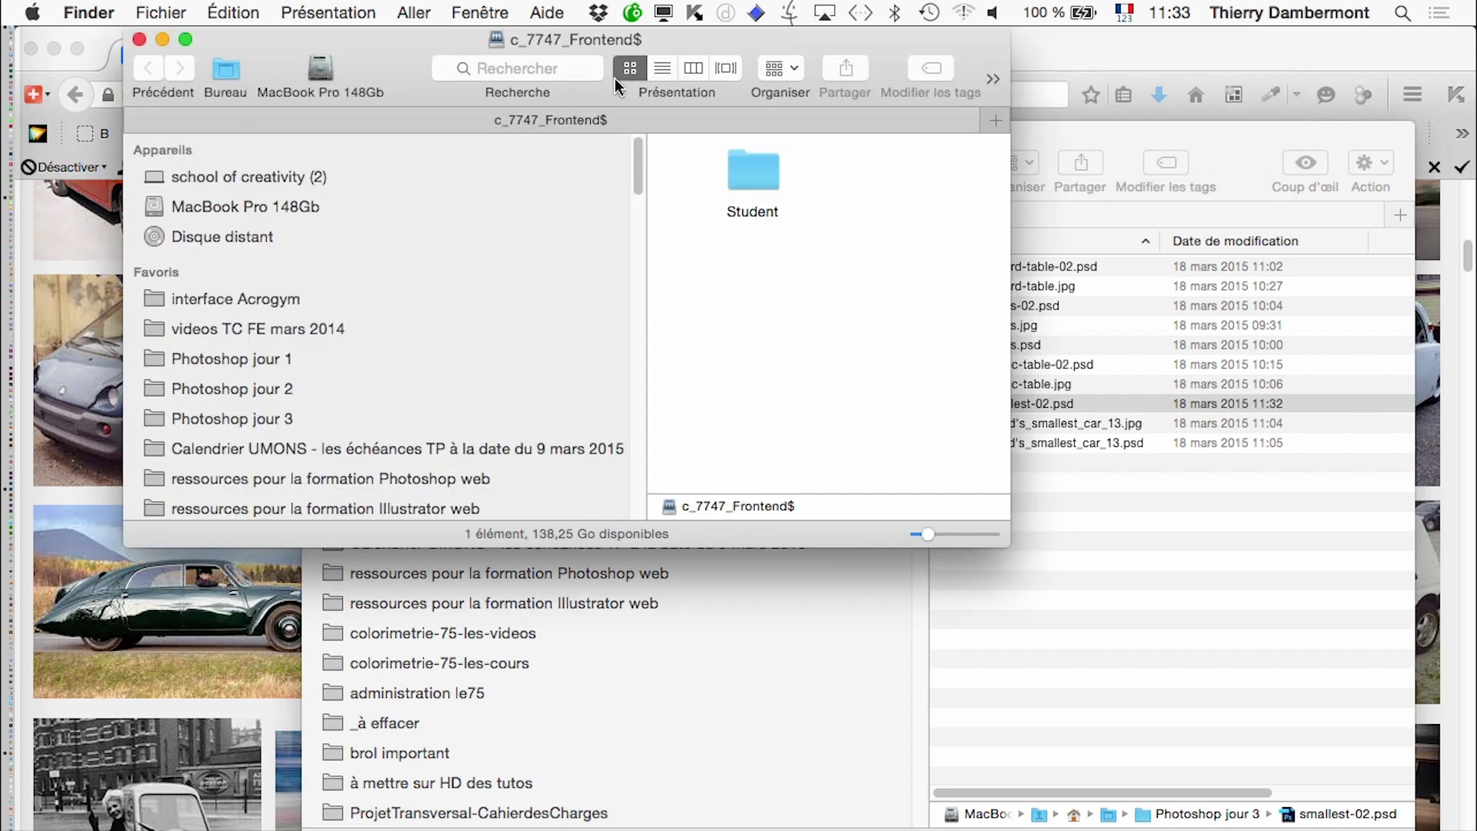
click(668, 72)
click(668, 174)
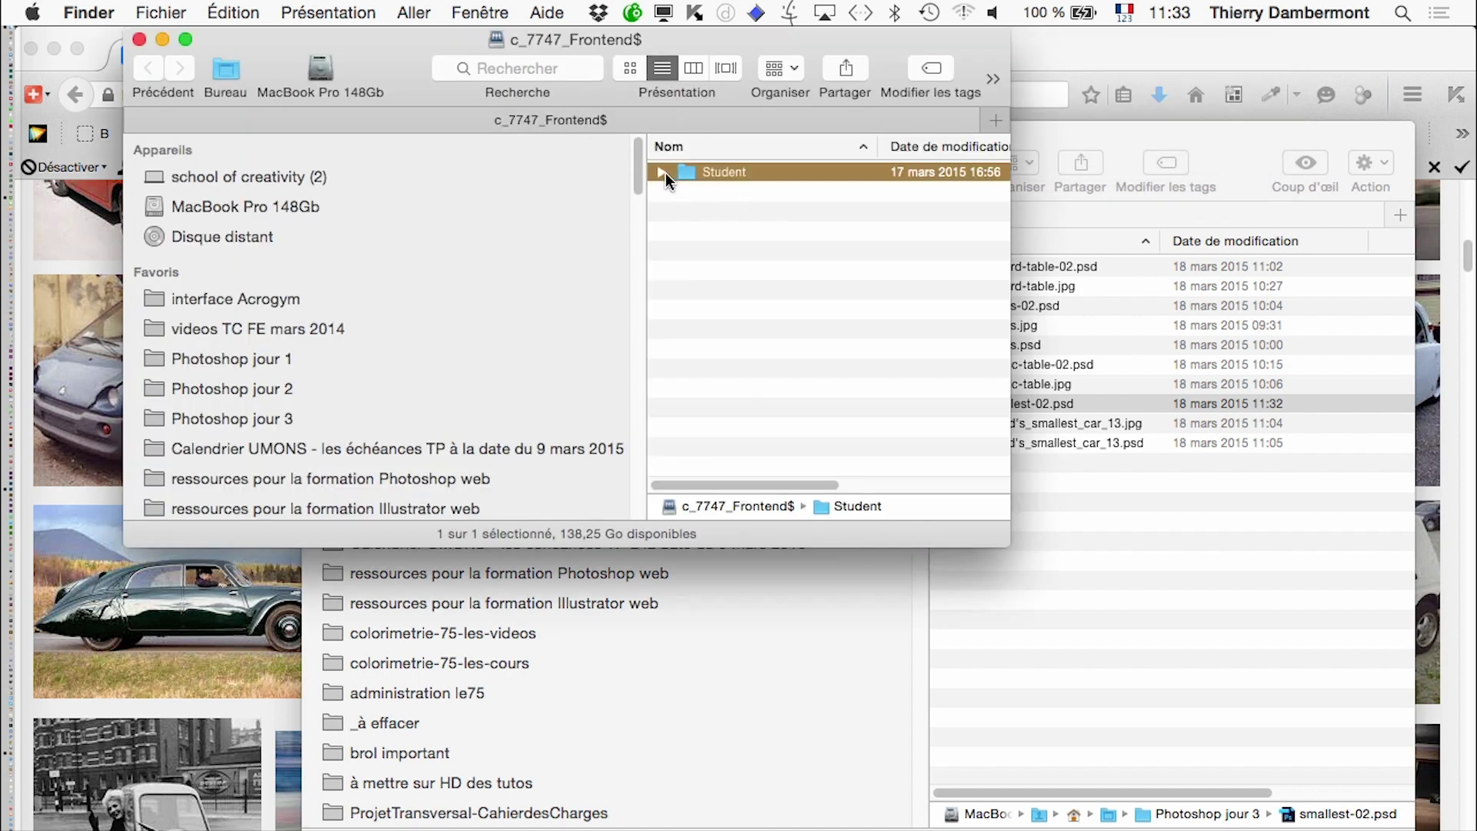
click(659, 174)
- Copy smallest-02.psd from Photoshop jour 3 into the share's Student folder
click(1031, 408)
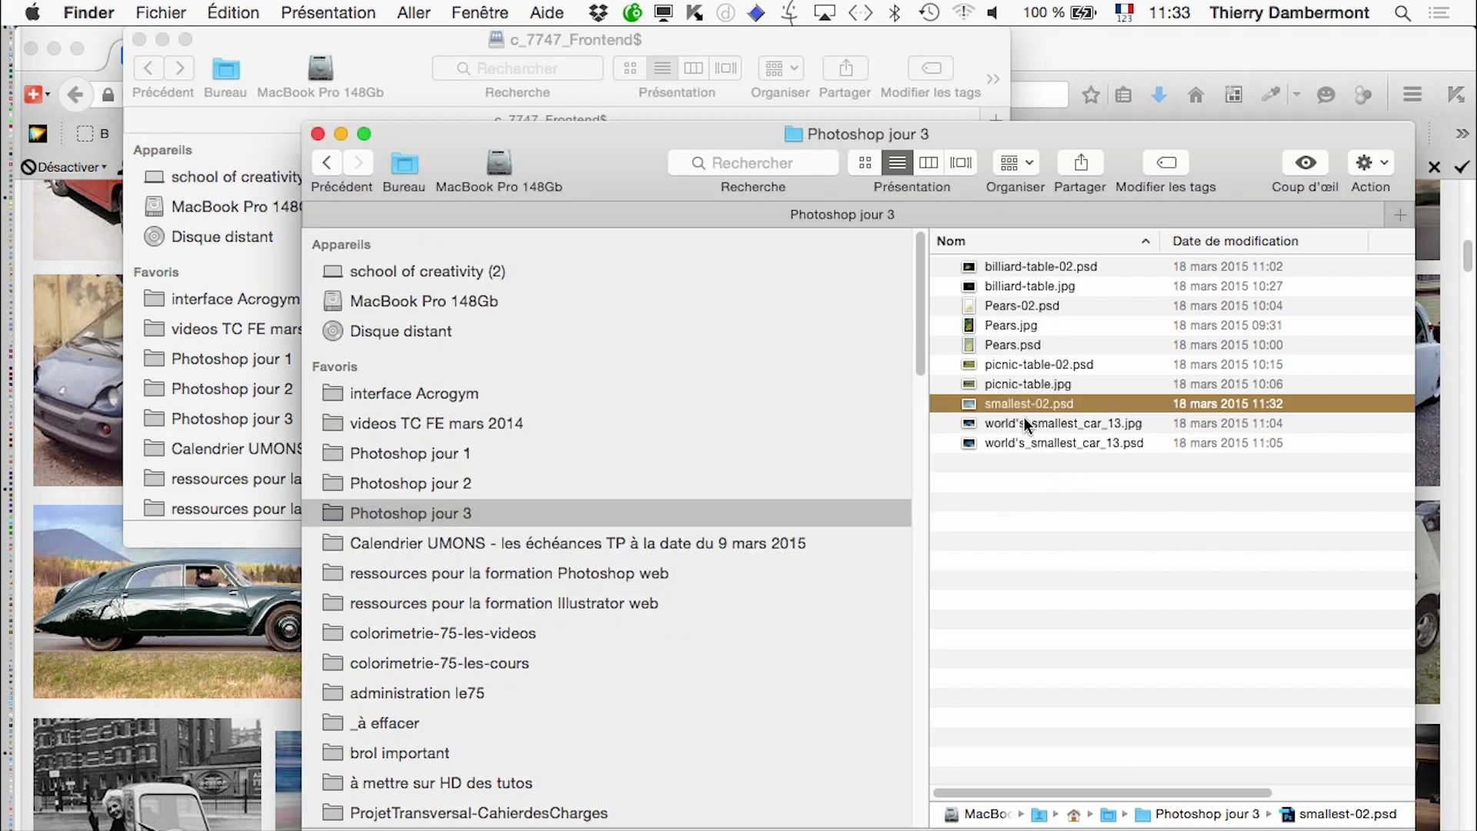
drag(745, 163, 1018, 511)
drag(1234, 750, 728, 168)
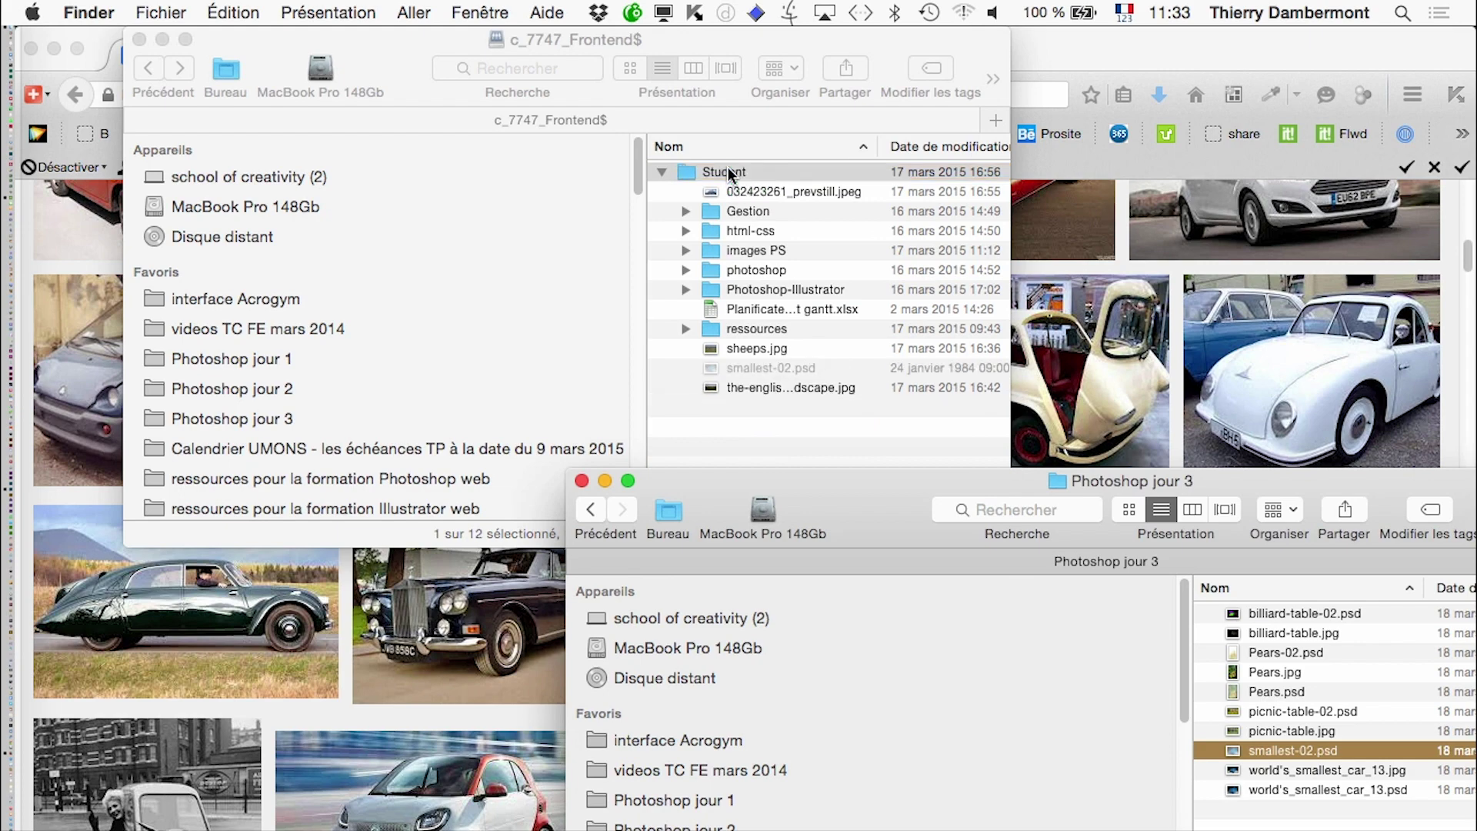
click(765, 368)
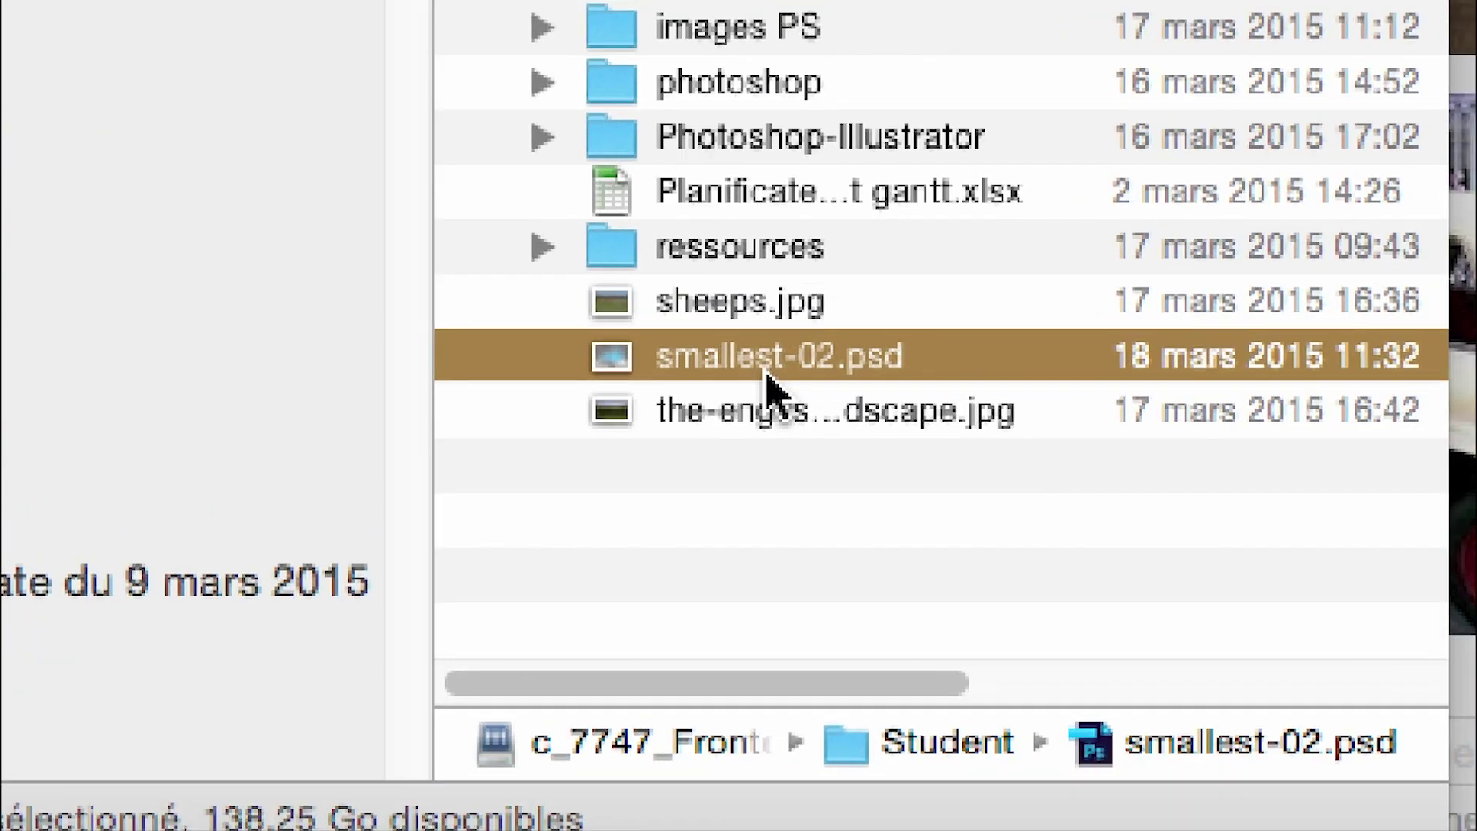